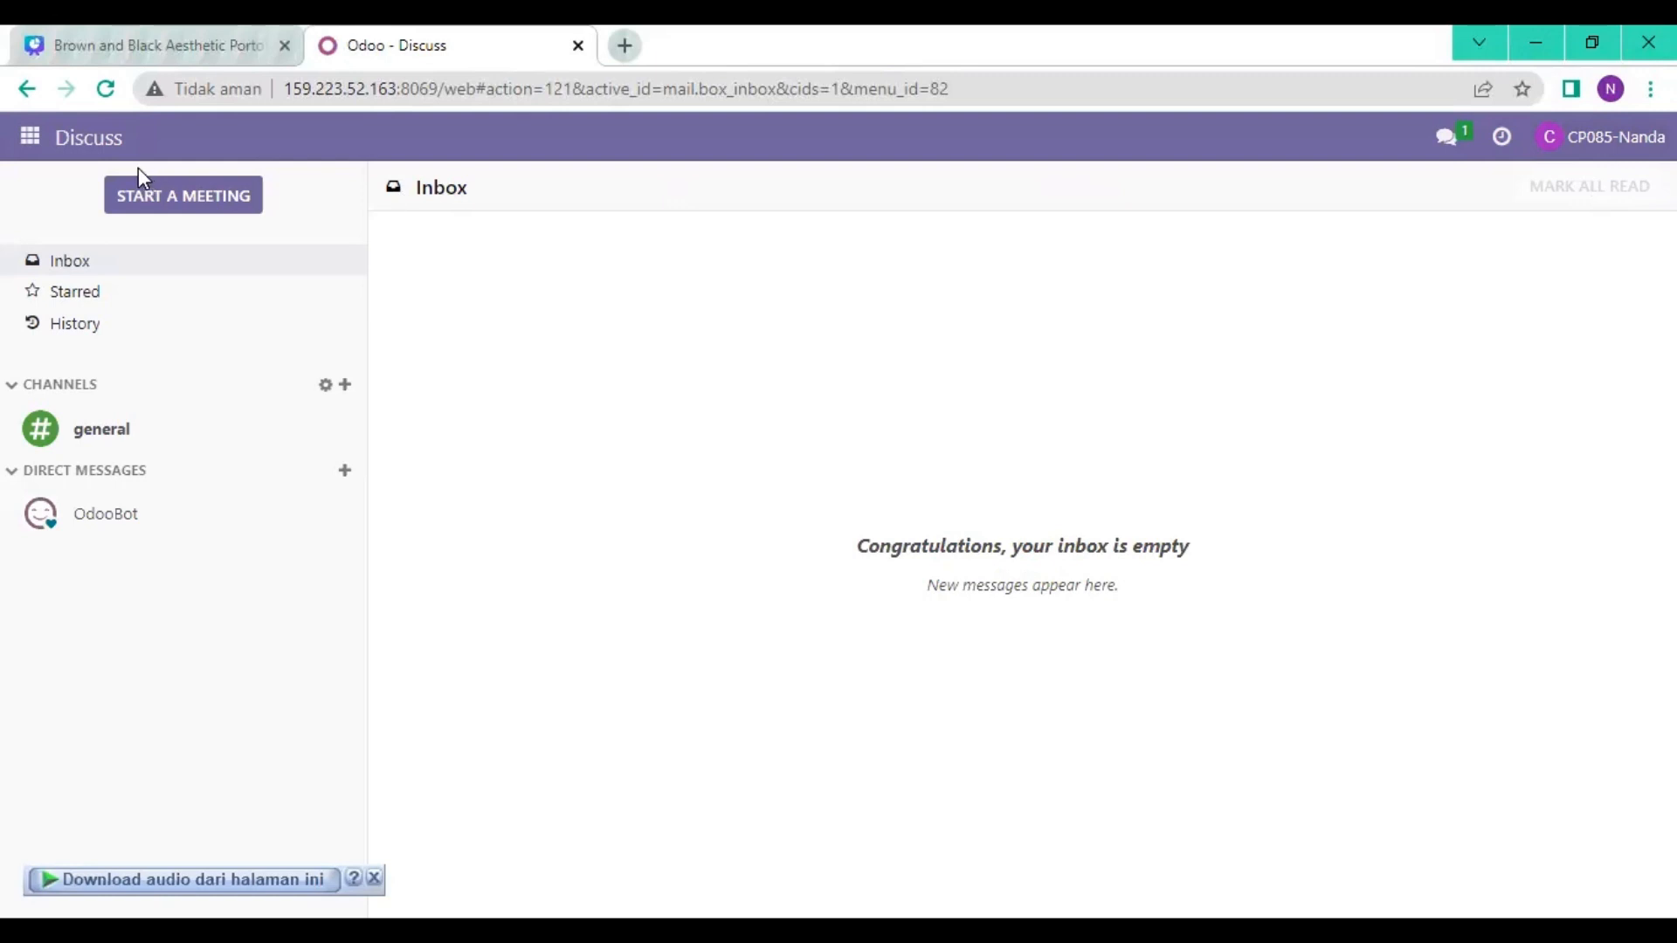
left_click(29, 140)
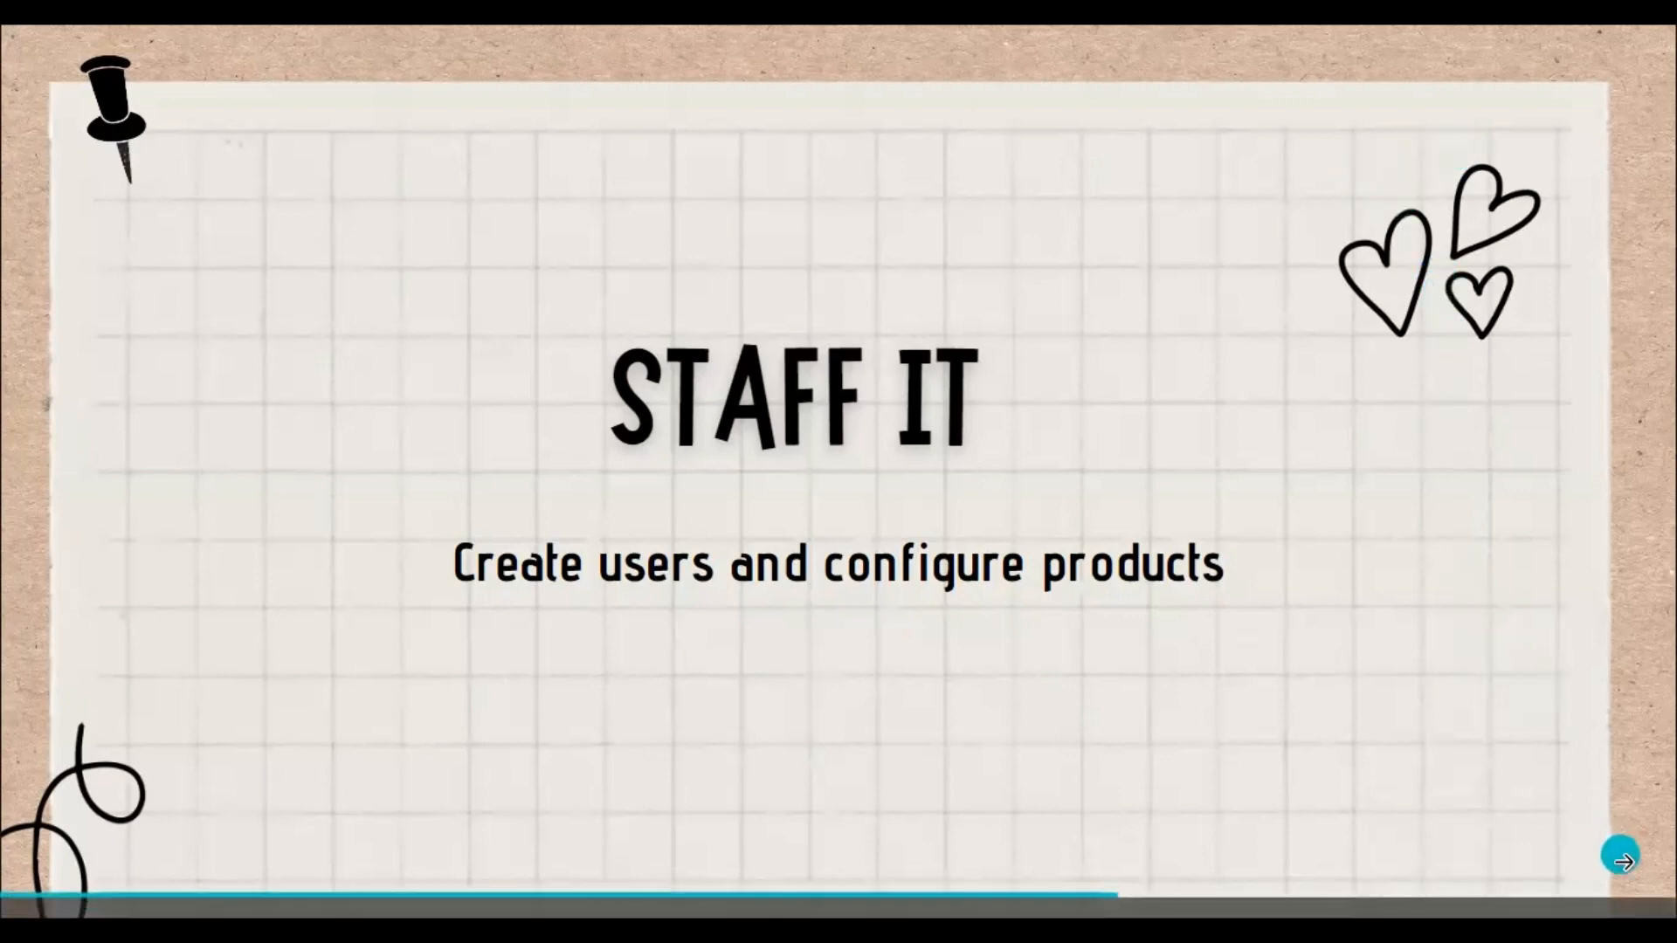
Advance the Canva presentation to the Manufacture Supervisor slide, leave the full-screen presentation and switch to Odoo.
left_click(1609, 873)
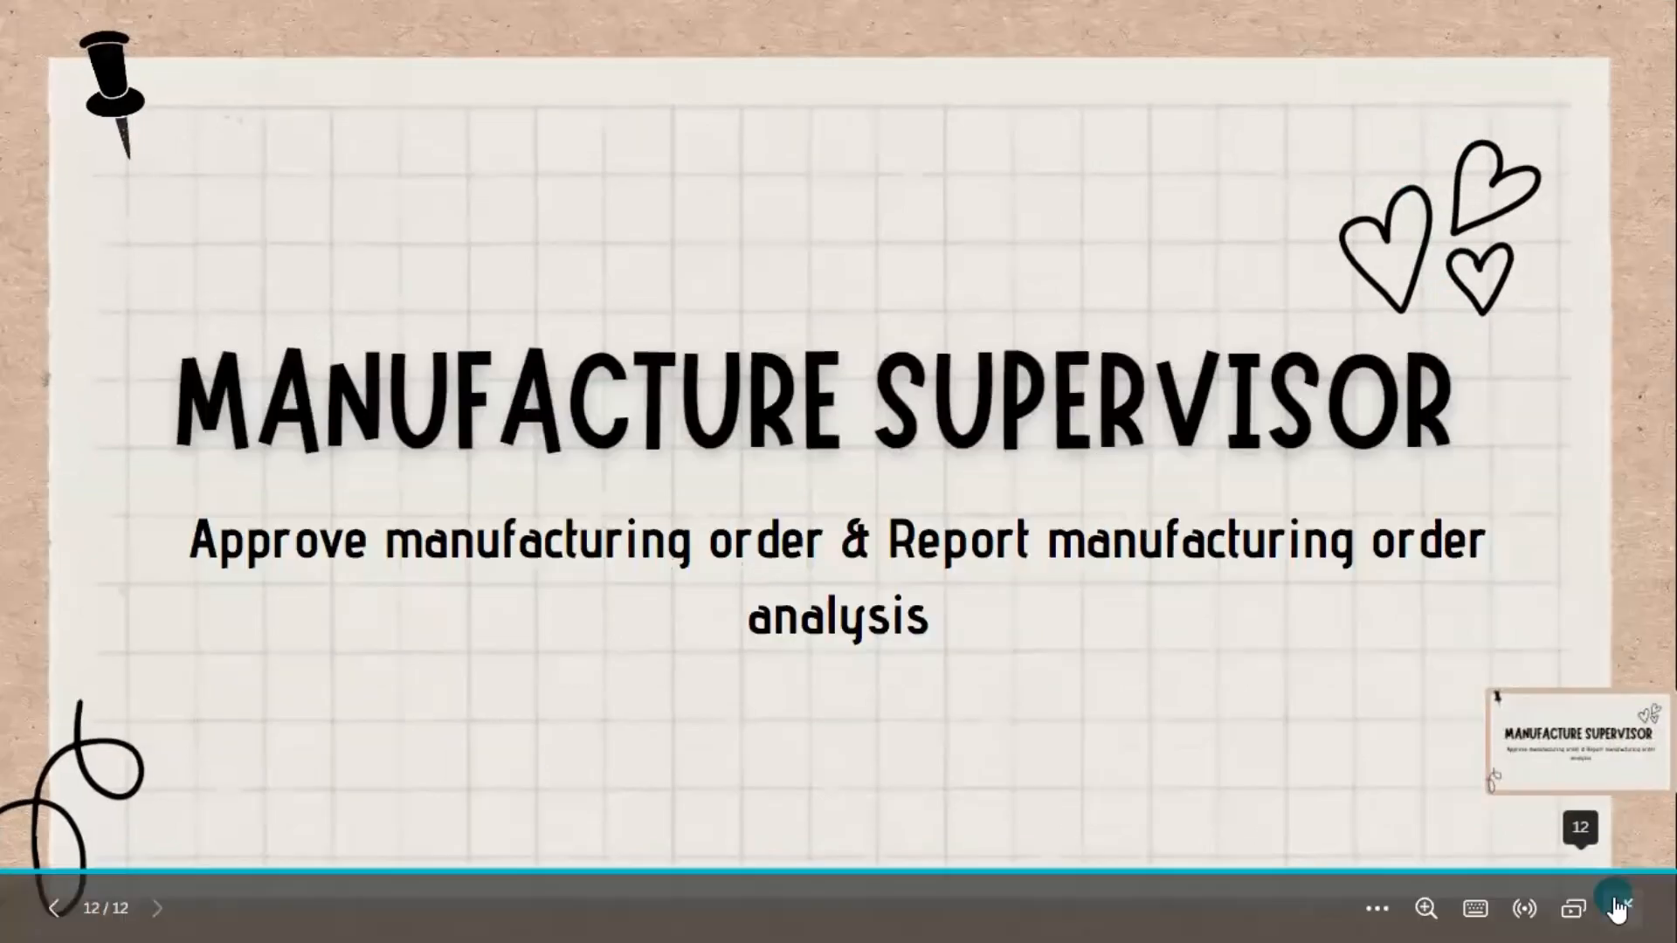
left_click(1616, 905)
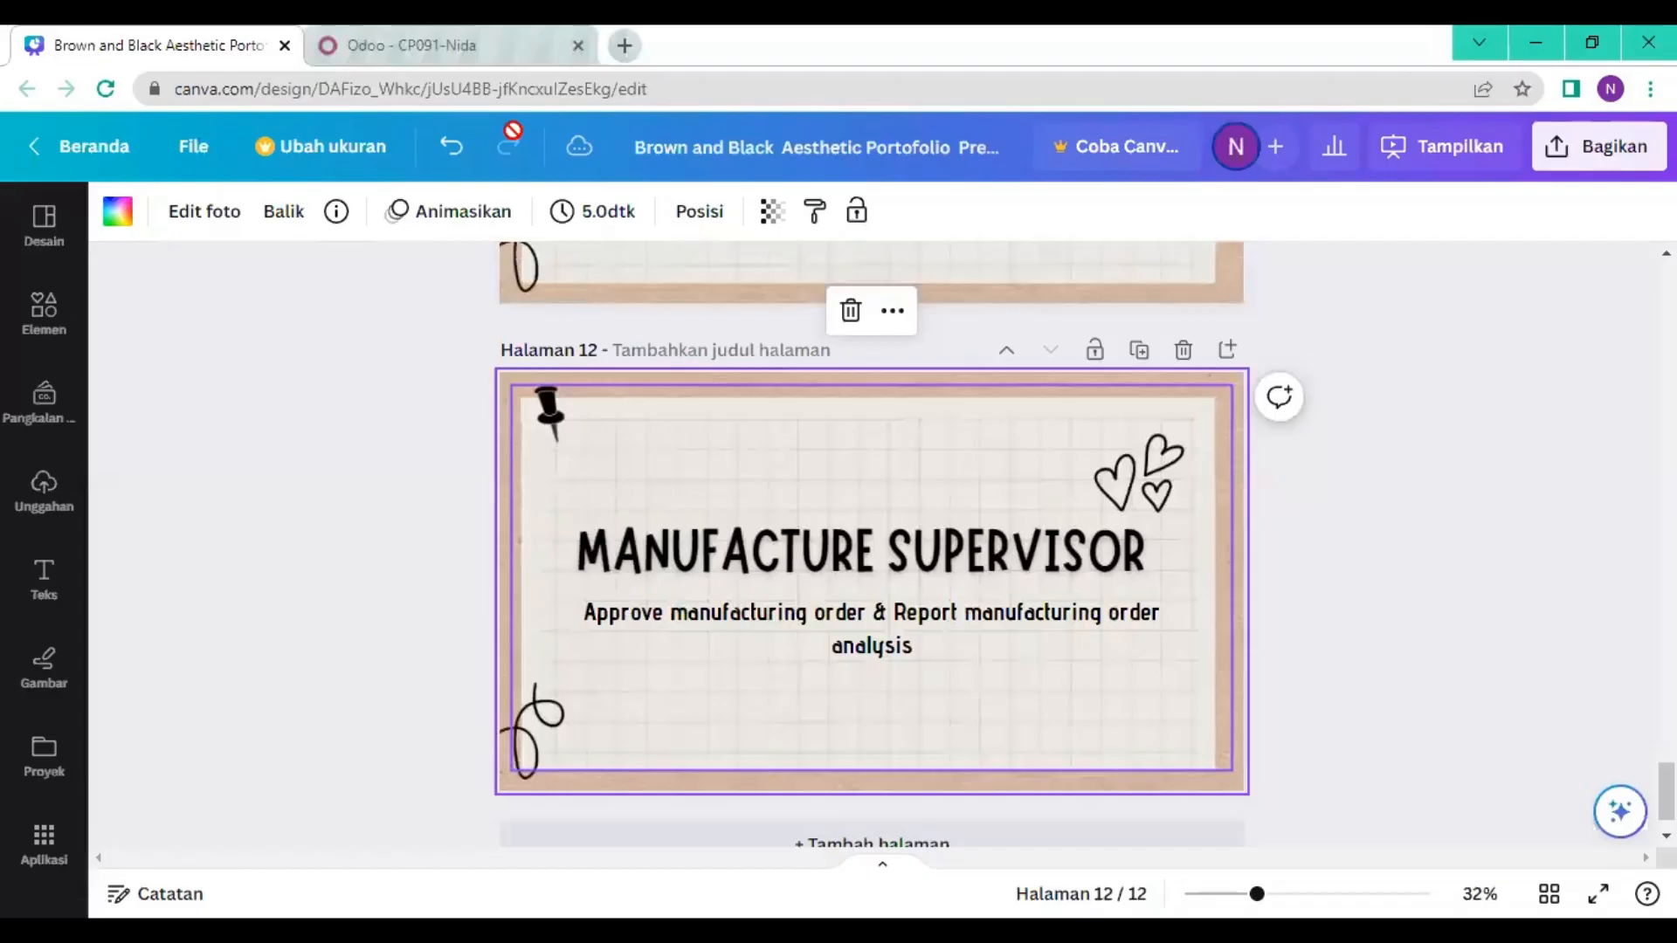
left_click(482, 49)
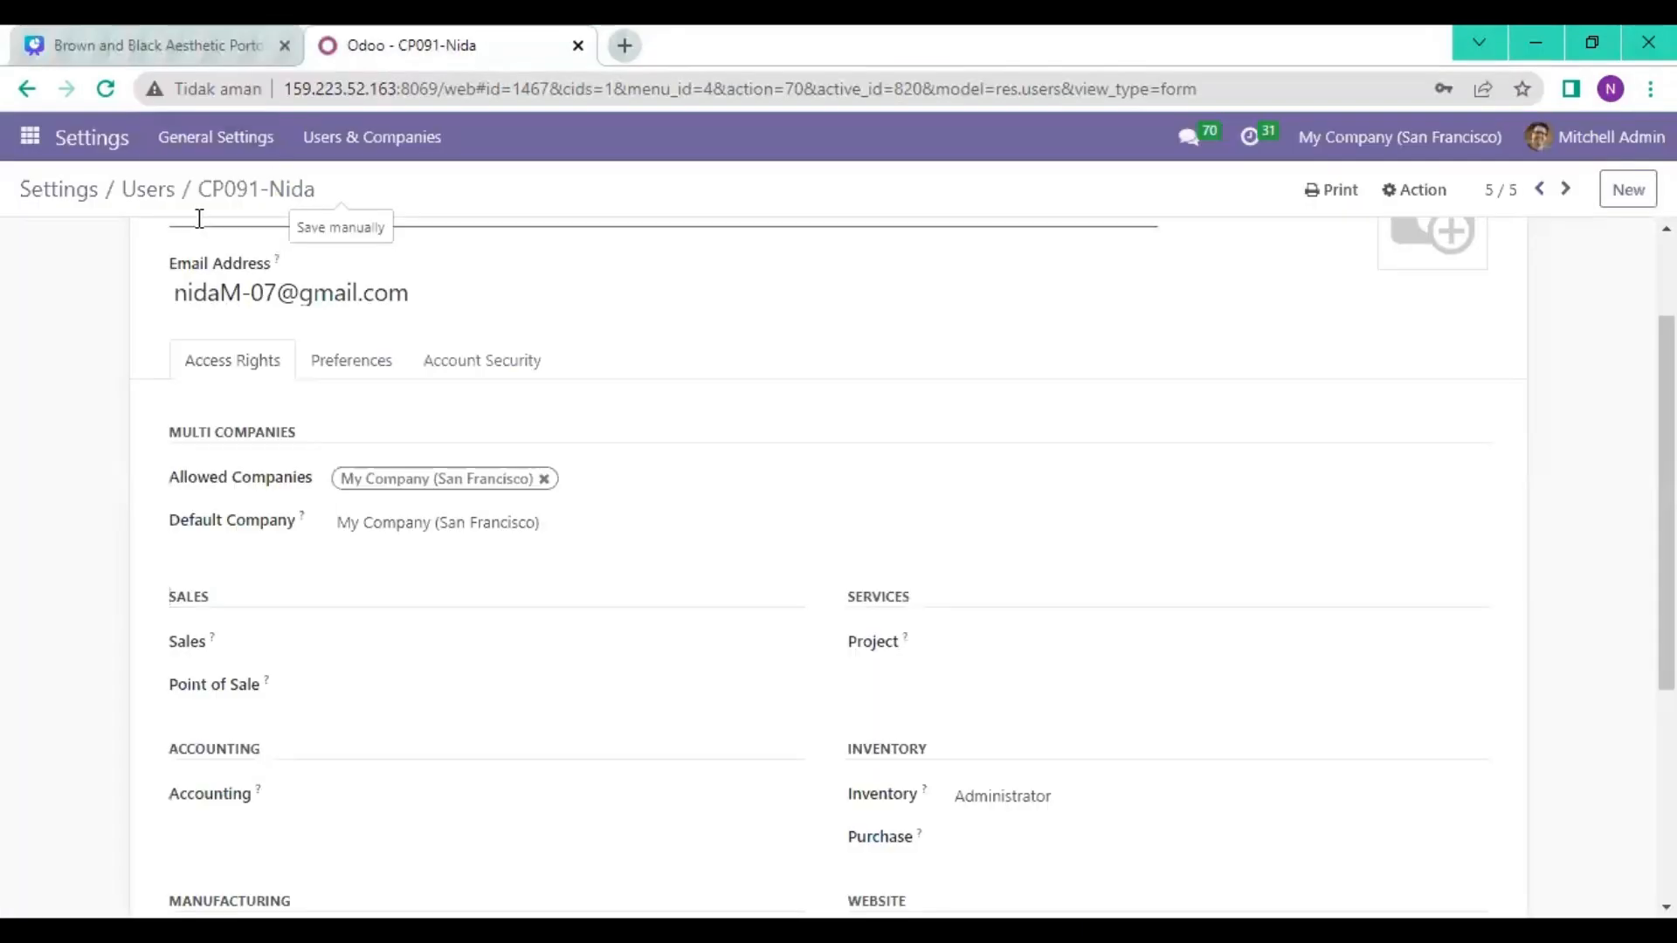
Open the list of managed users from the general settings and search it for M-07.
left_click(30, 136)
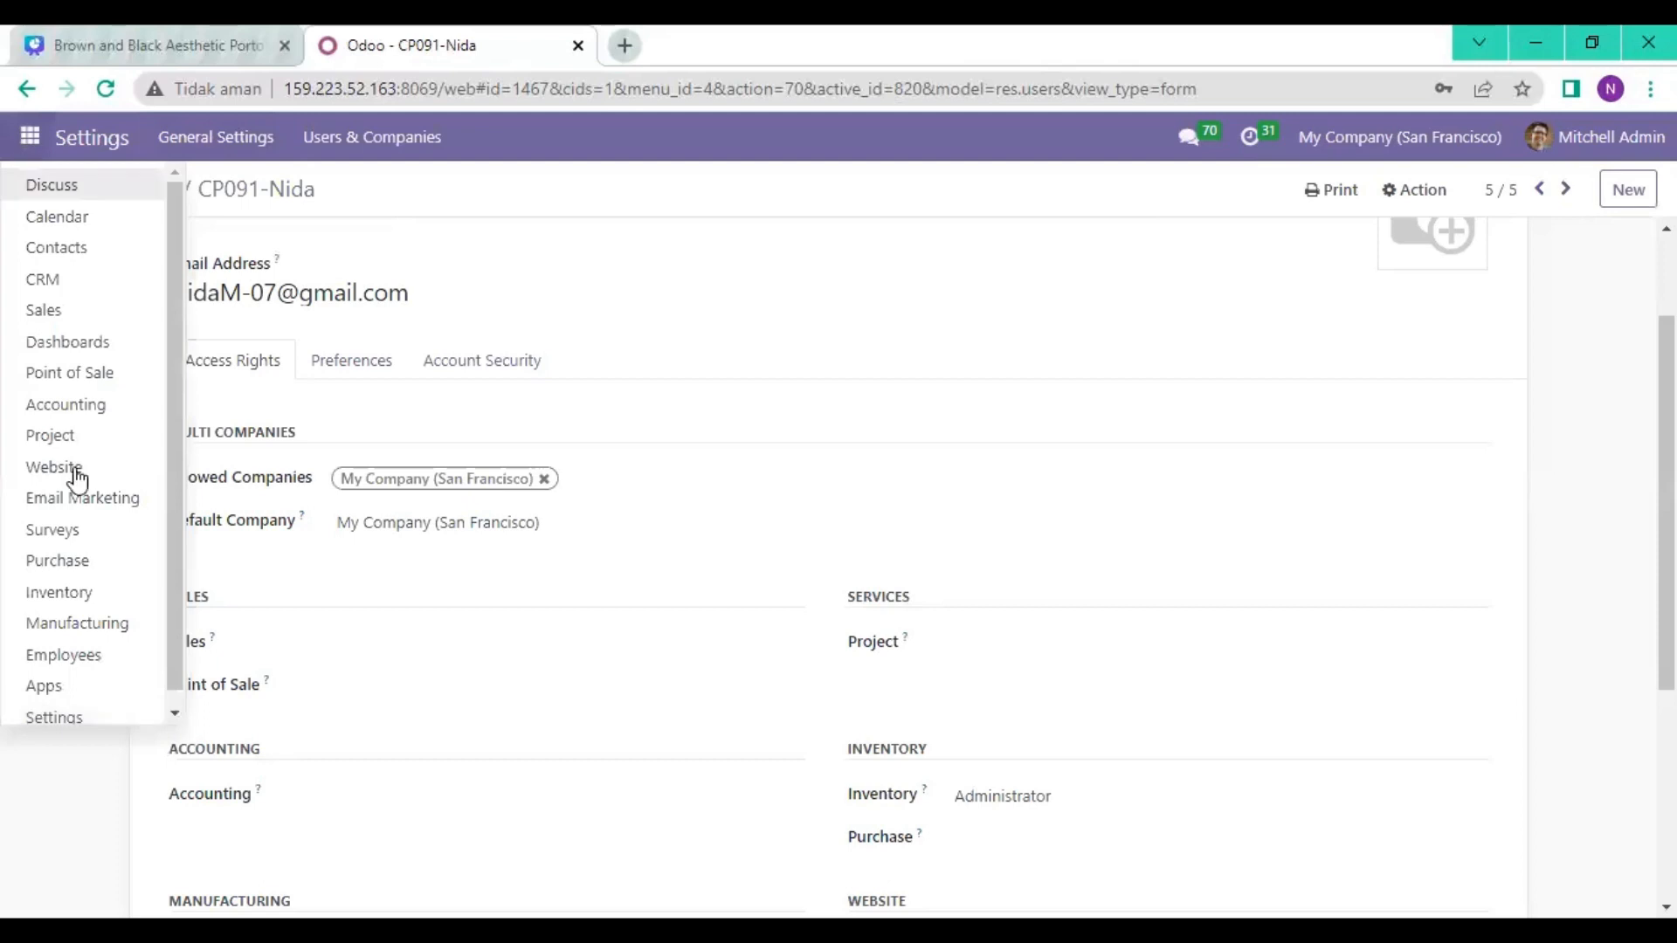
left_click(80, 718)
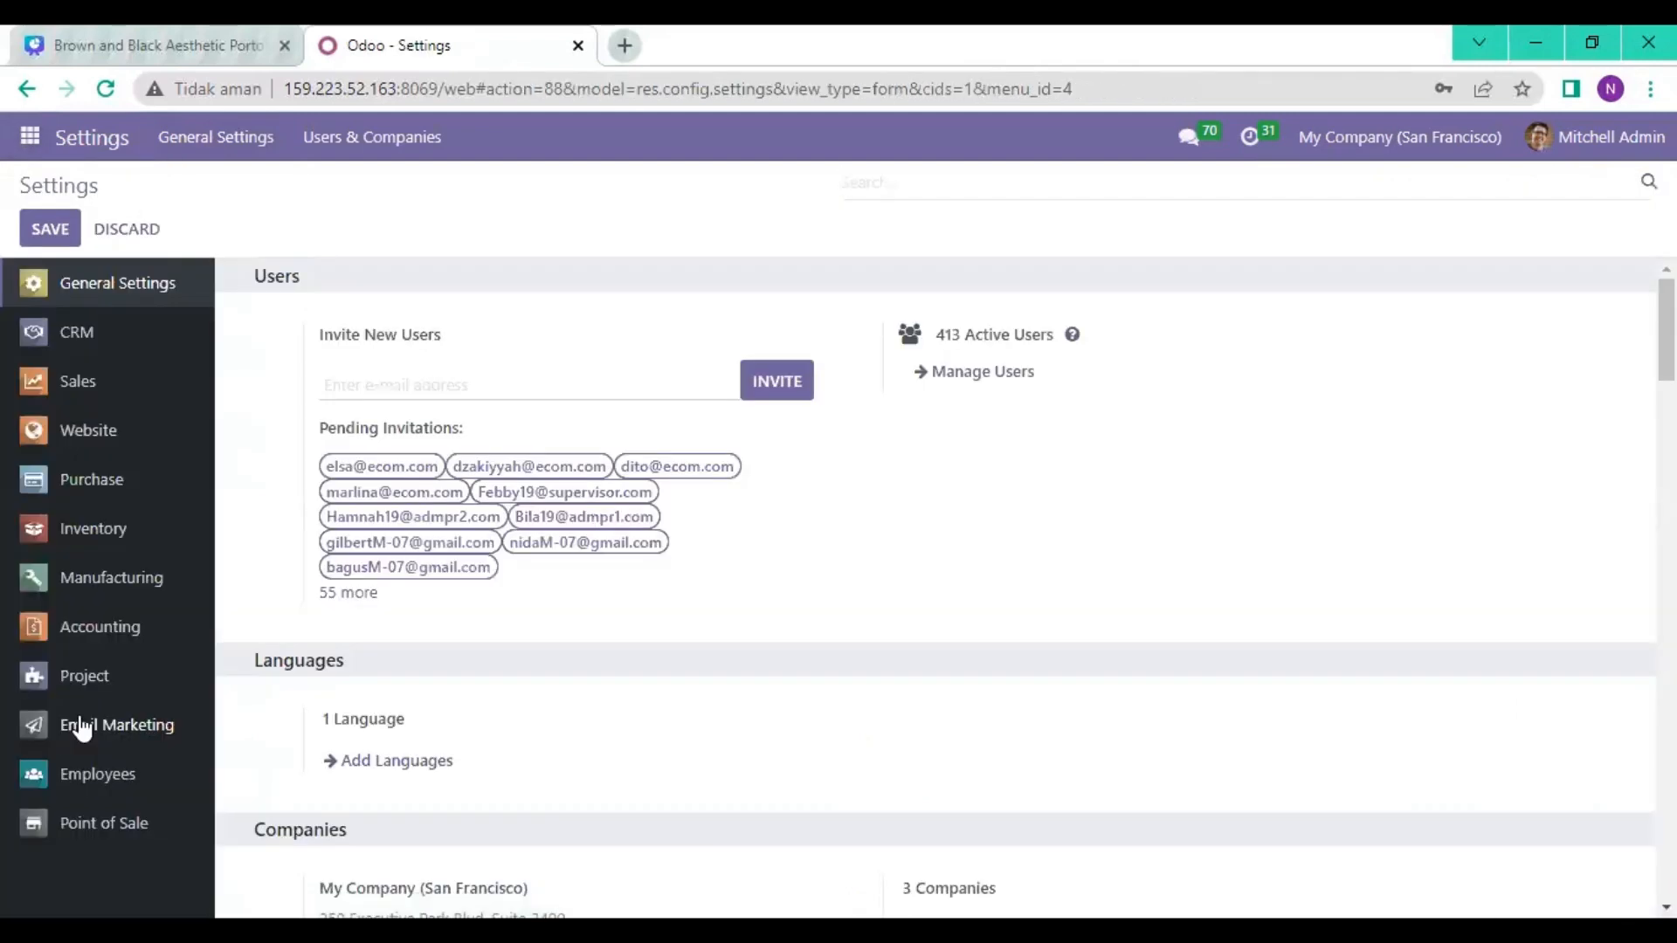
left_click(1007, 376)
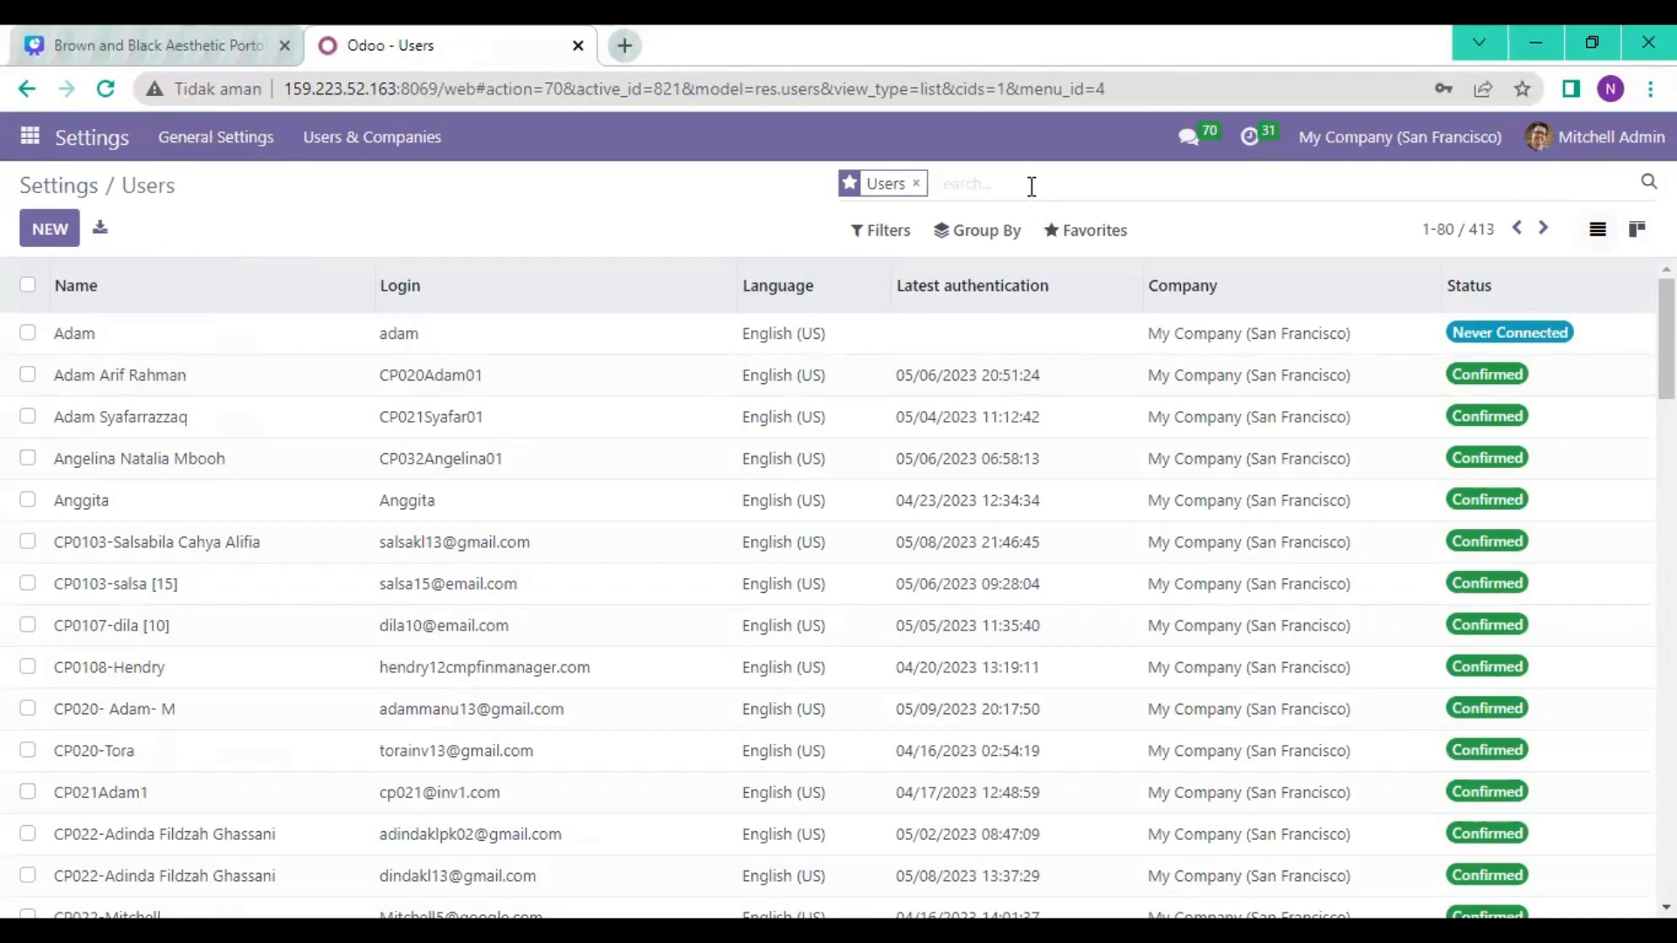
type("M-07")
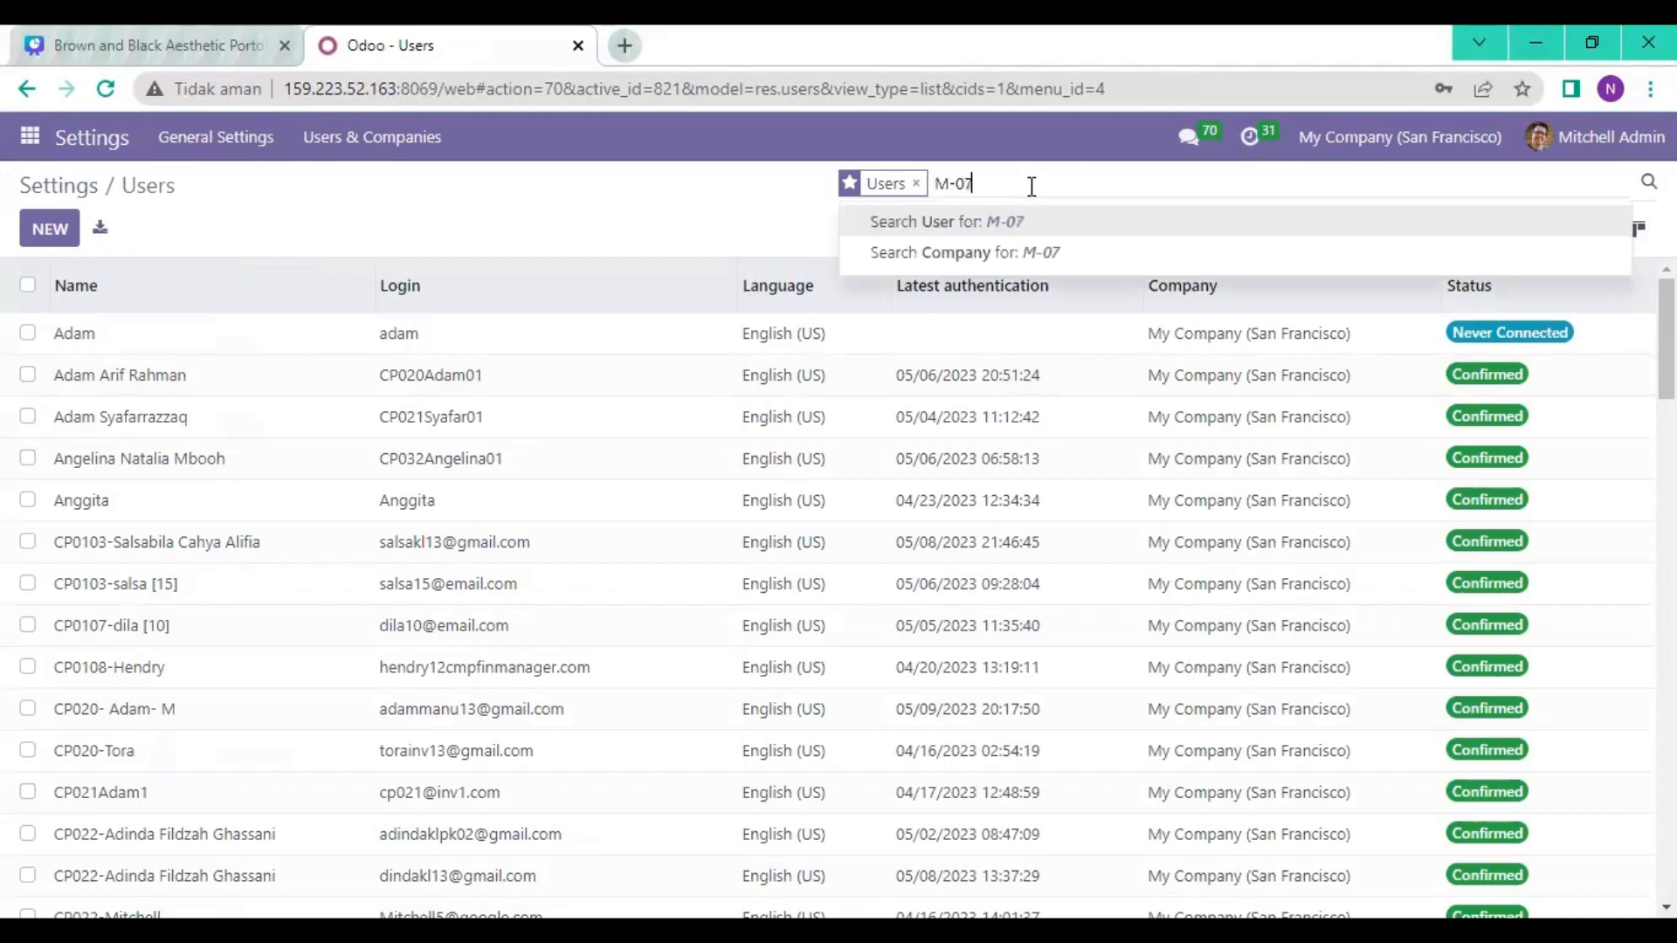
key("Return")
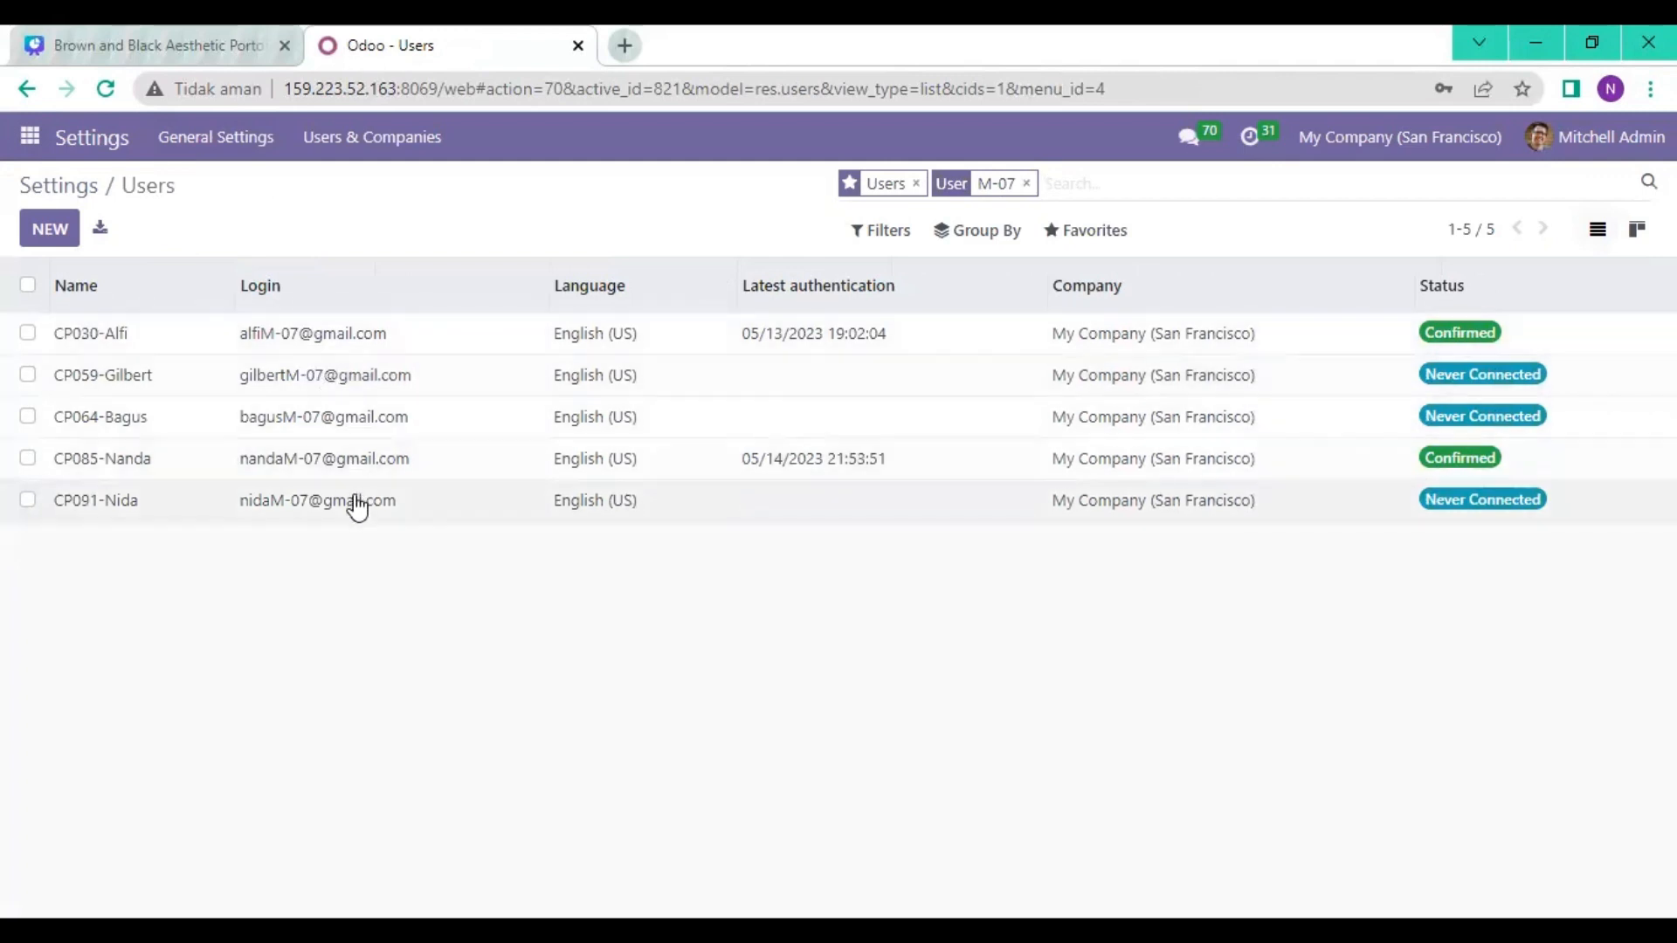
Open the first user in the filtered list and review the access rights from Sales through Human Resources.
left_click(339, 347)
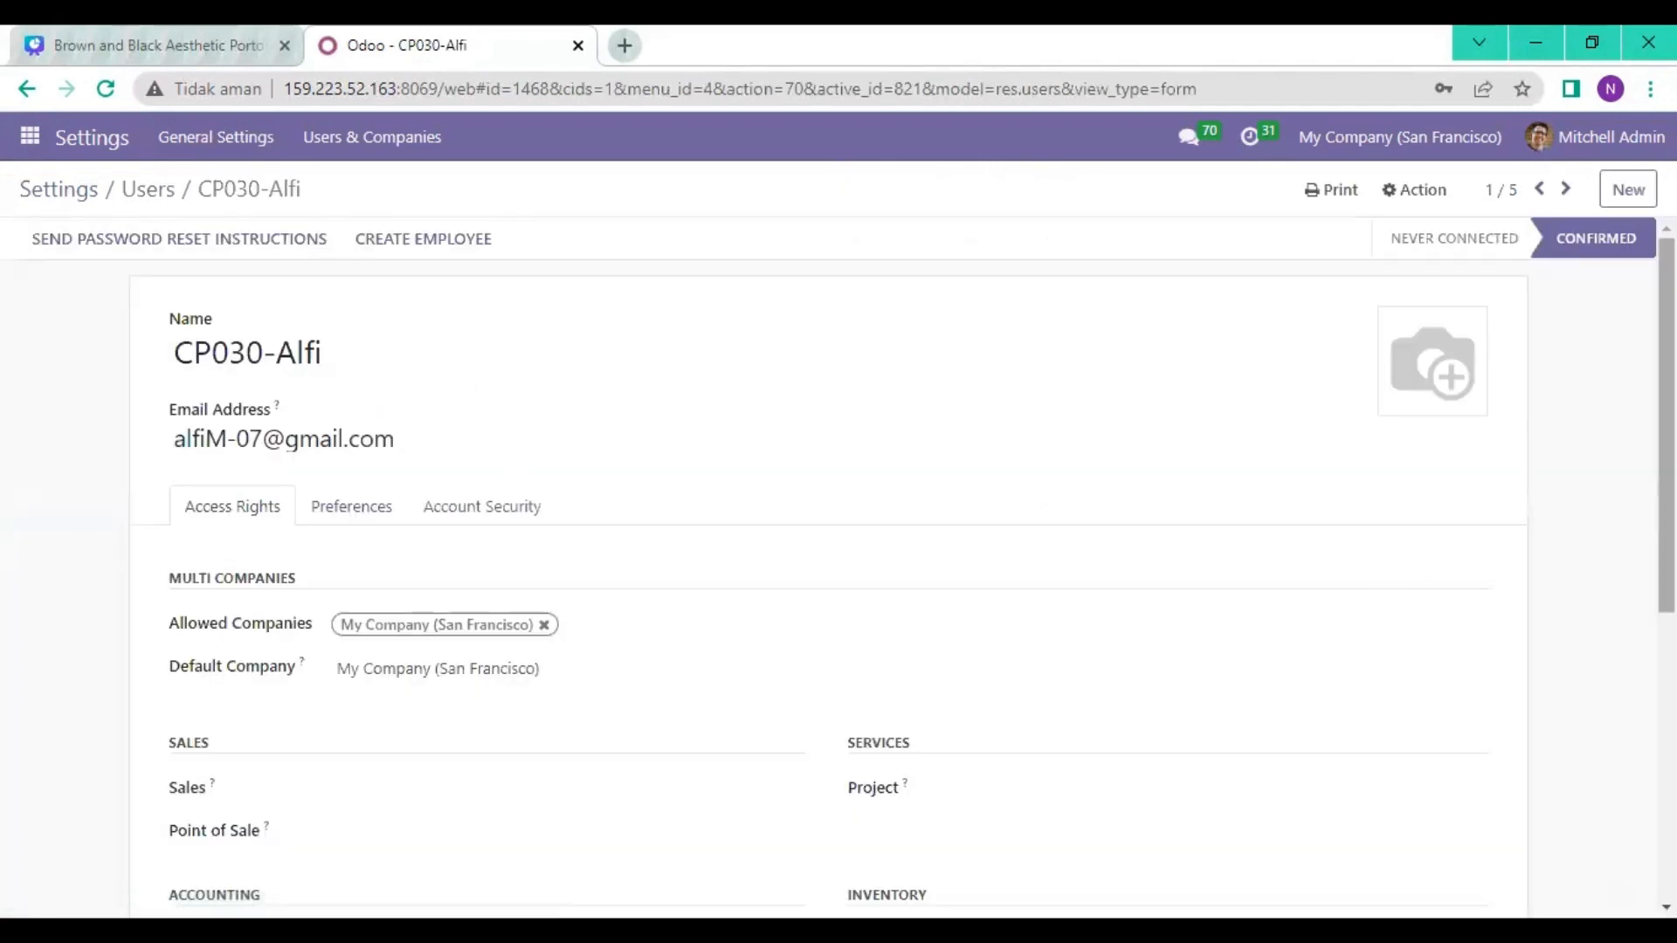
scroll(1524, 543, "down", 5)
scroll(922, 555, "up", 1)
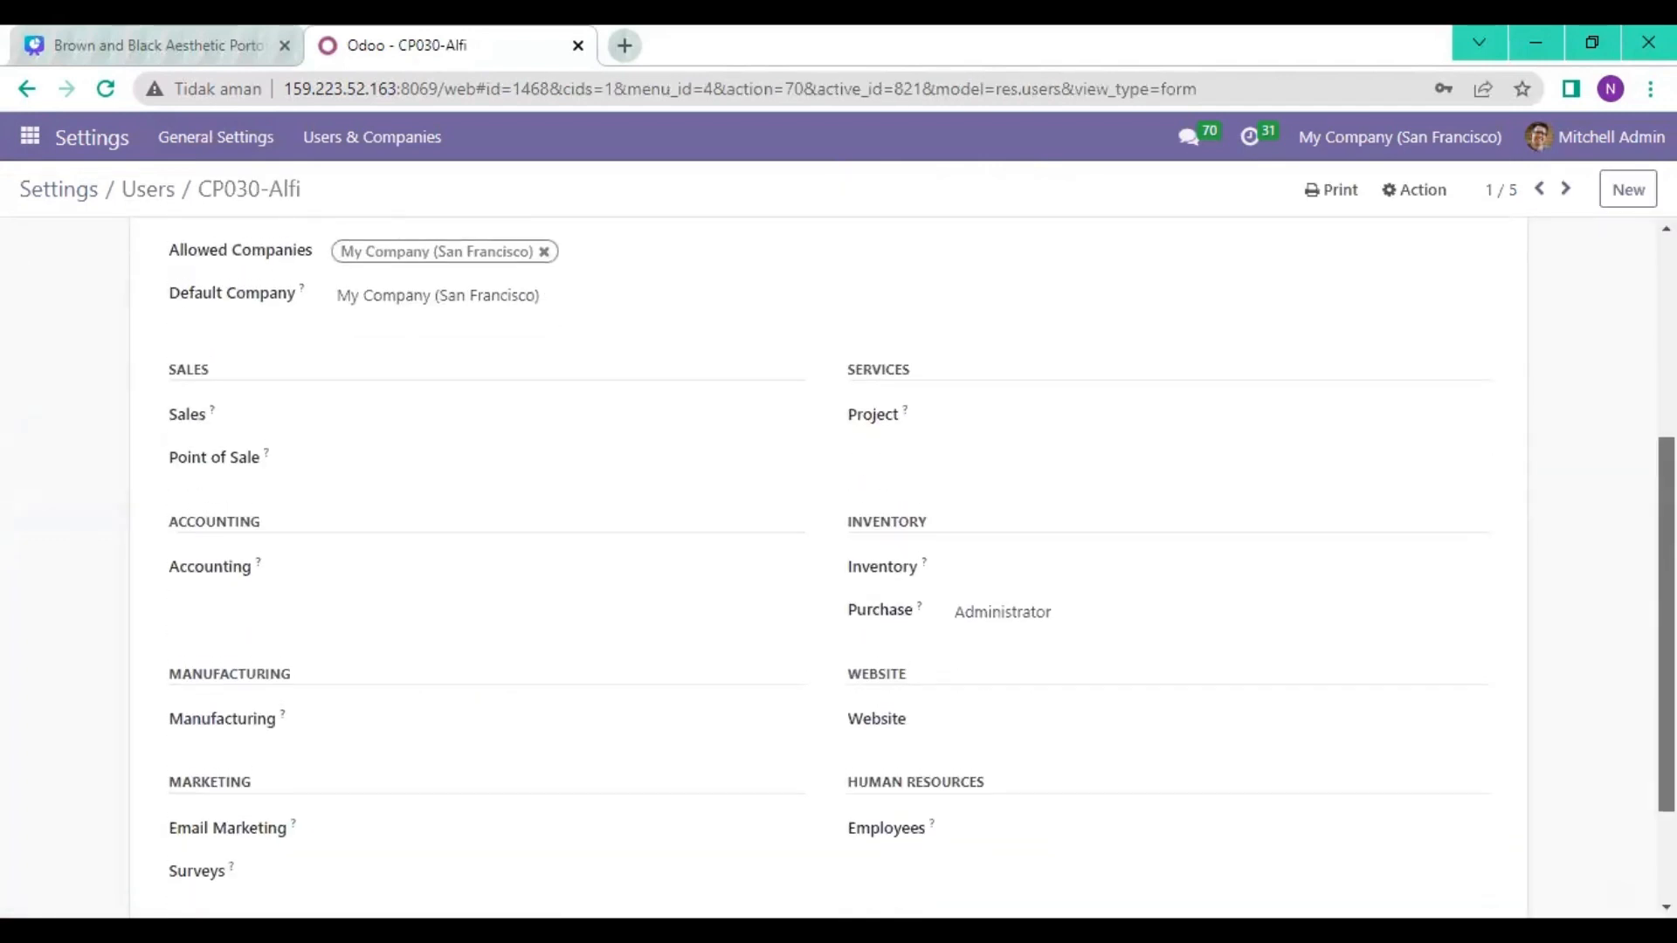
scroll(922, 559, "up", 2)
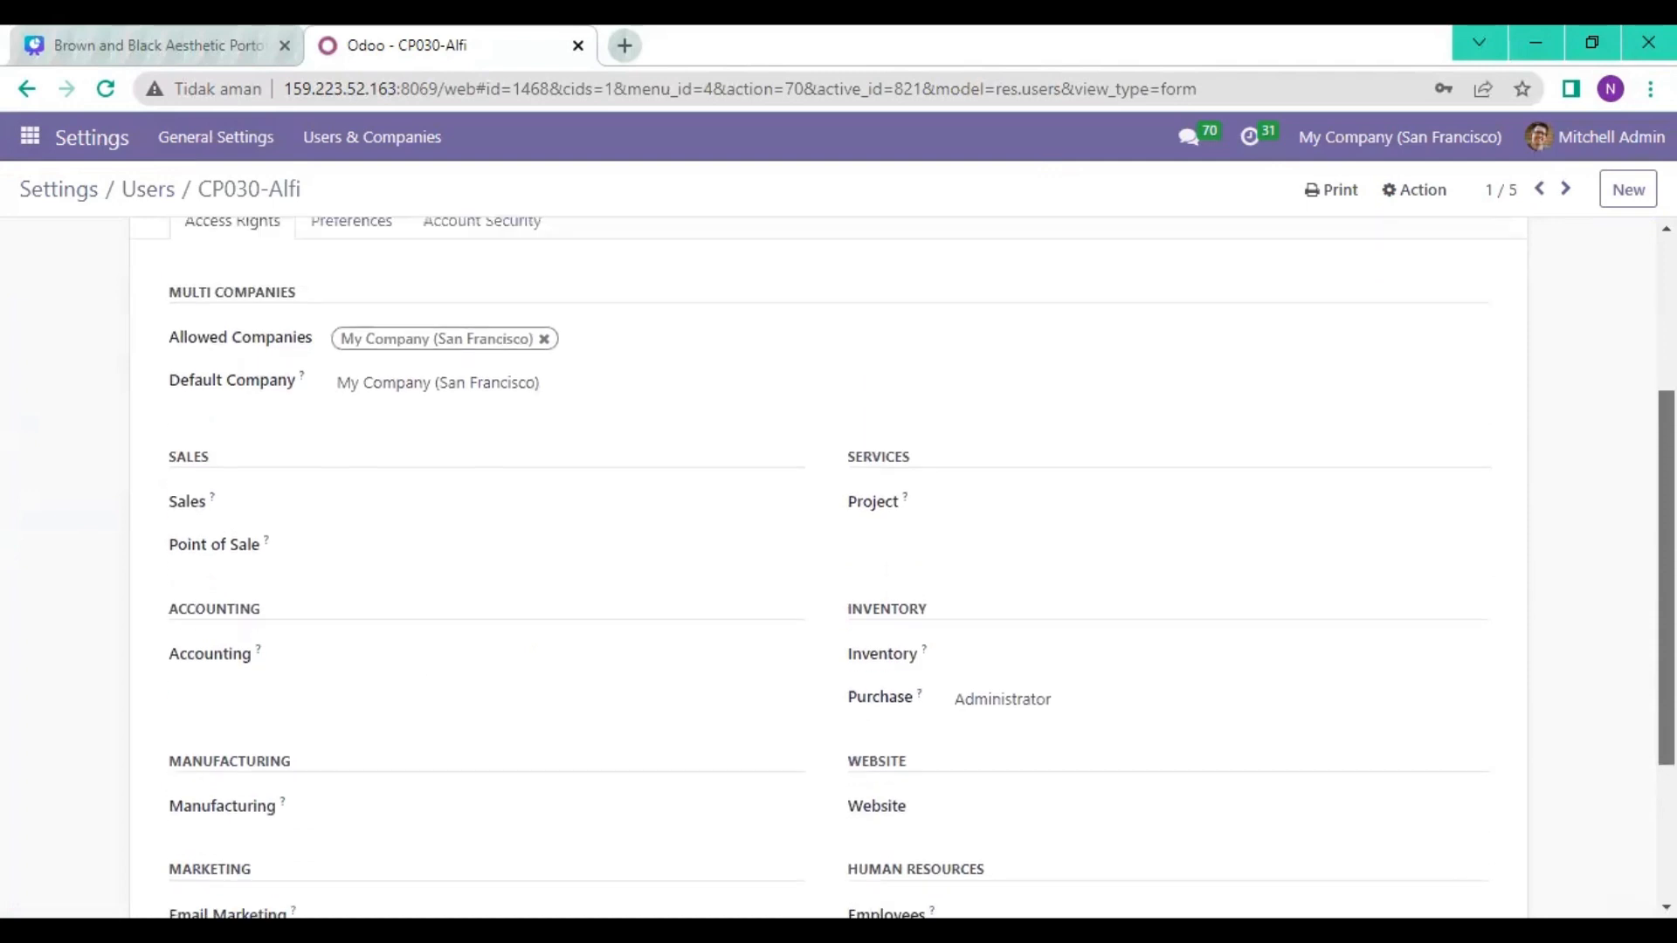
scroll(1564, 397, "down", 1)
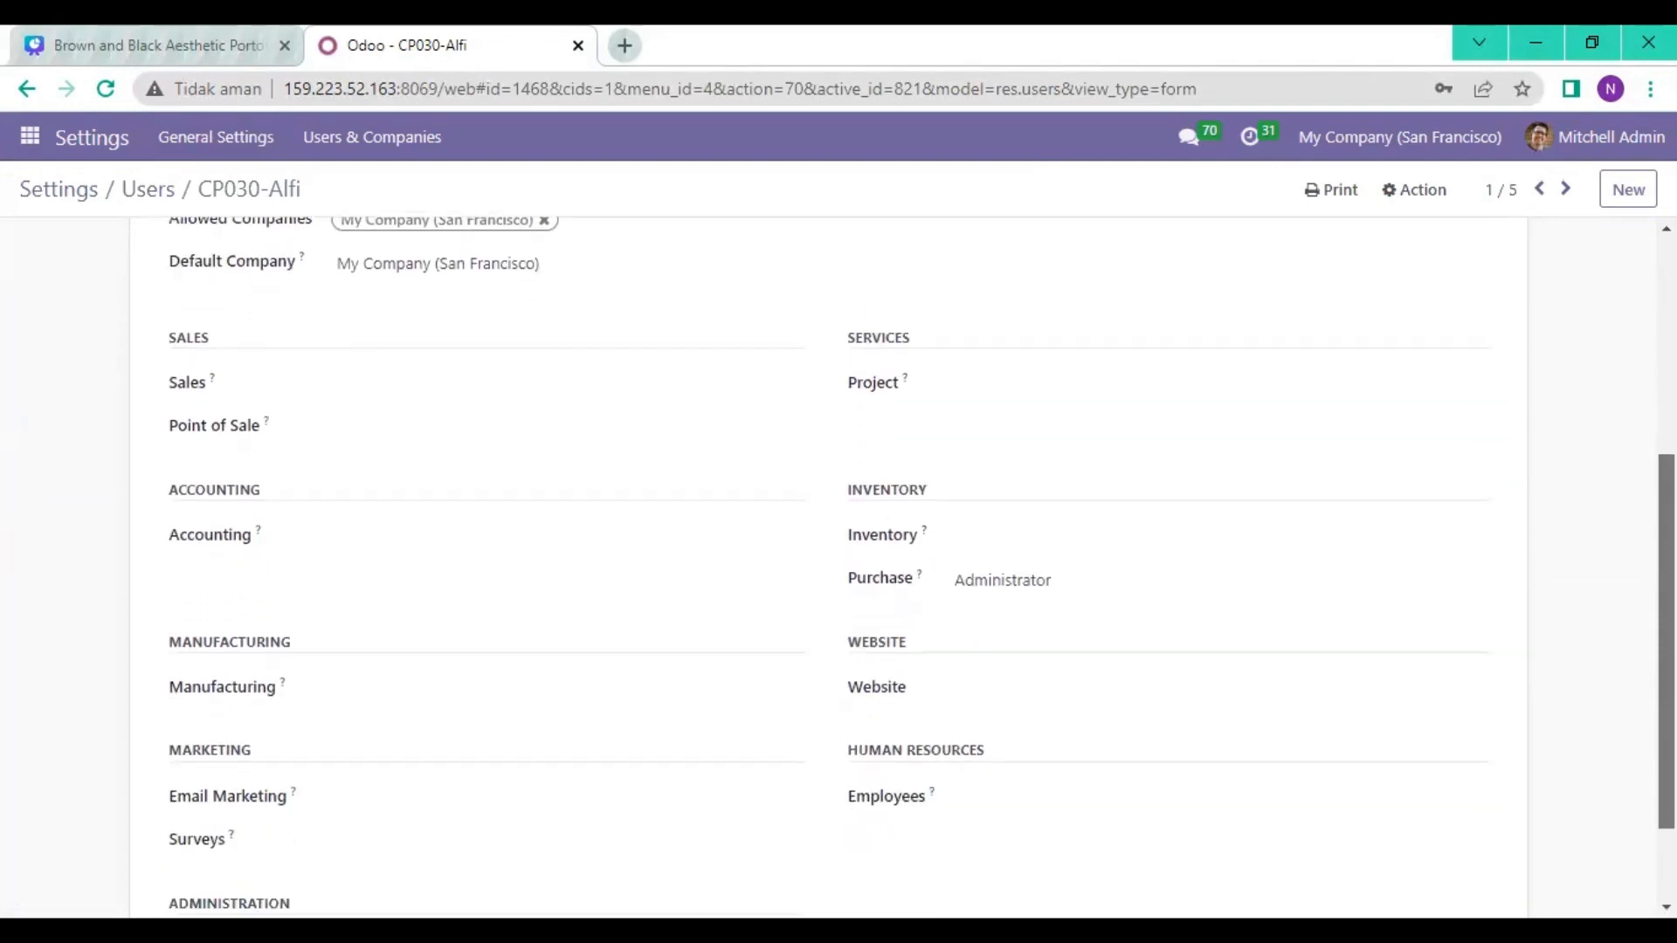
scroll(1564, 396, "up", 4)
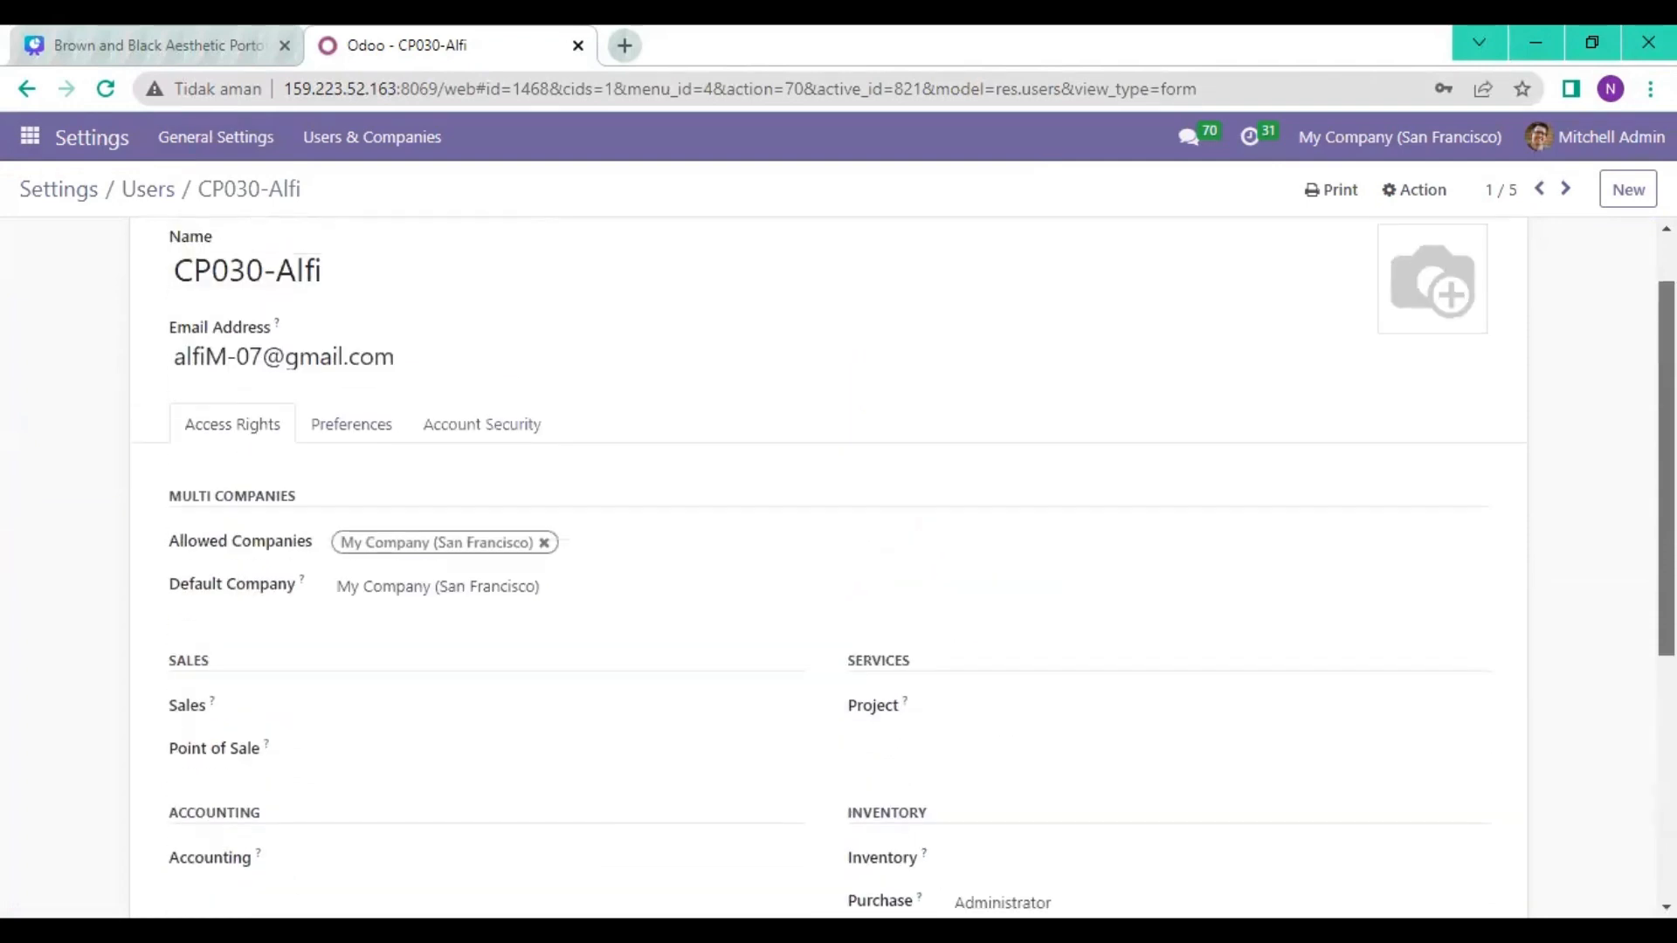
Go to the second M-07 user record and review its access rights.
left_click(1564, 192)
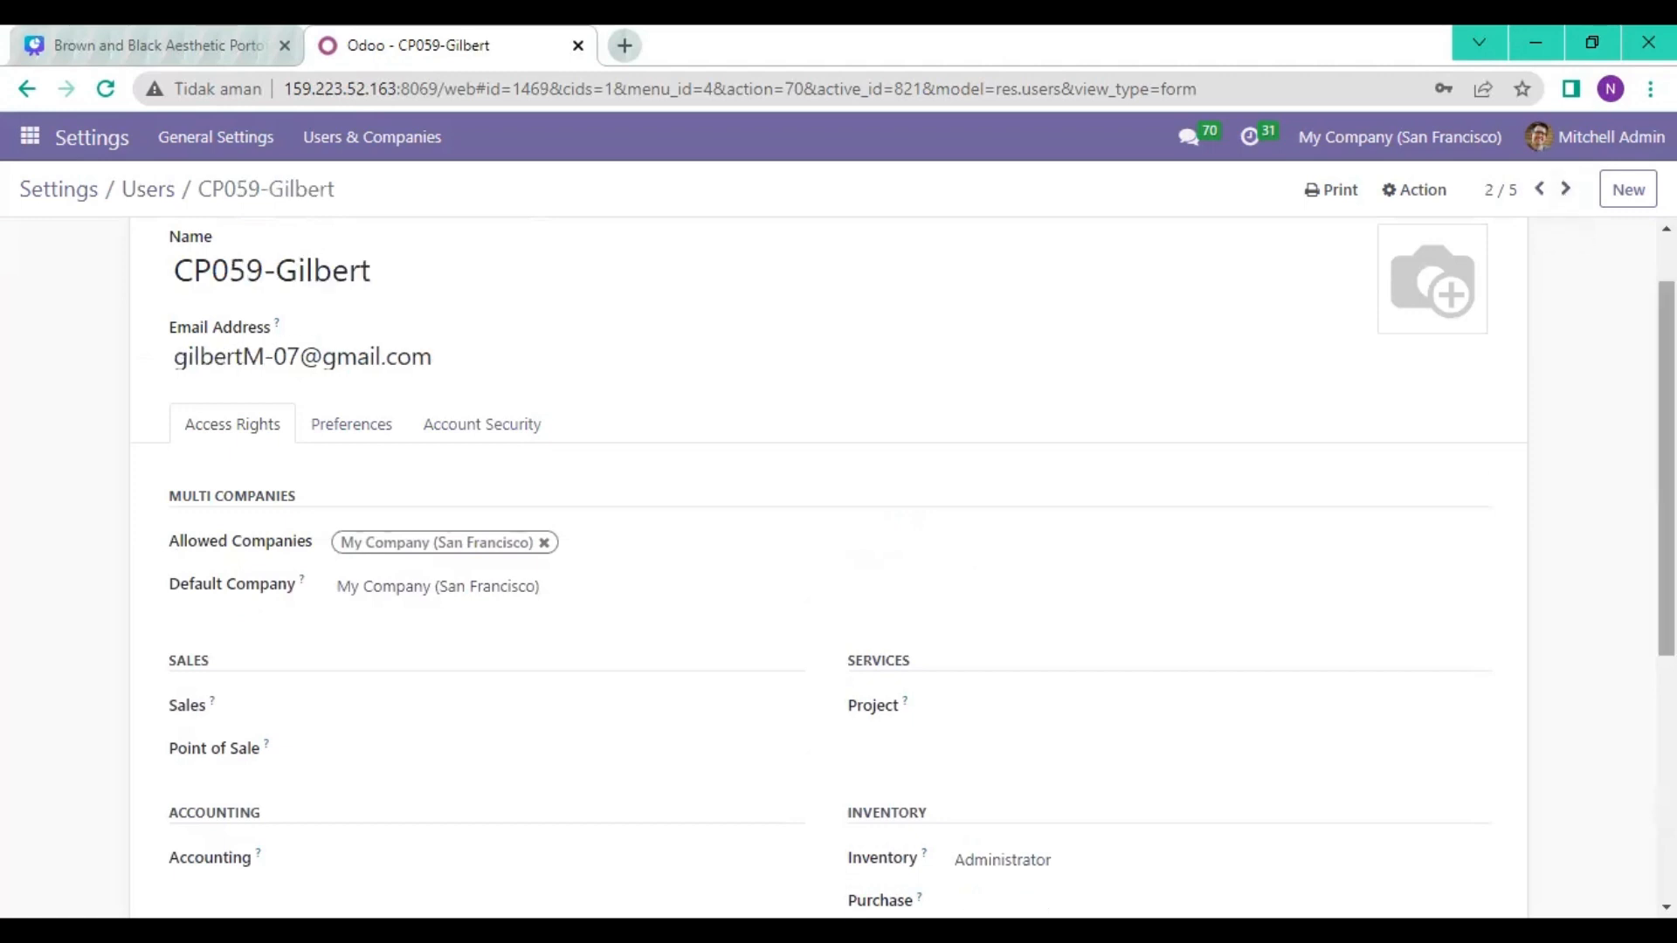
scroll(923, 562, "down", 2)
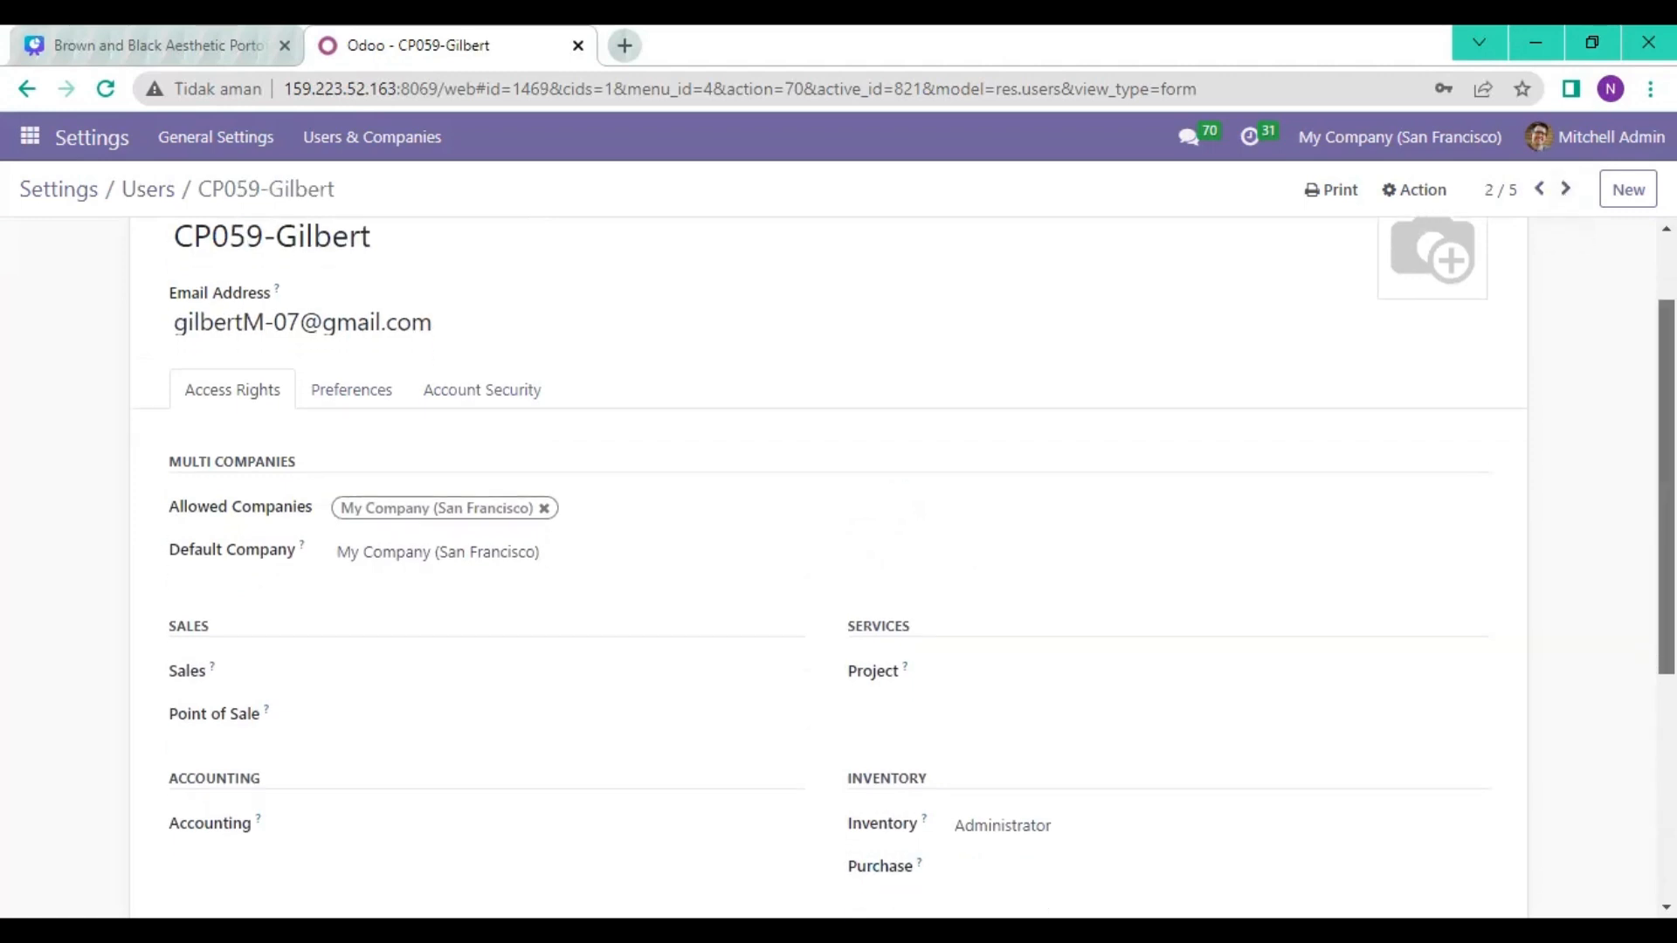
scroll(922, 561, "up", 2)
scroll(828, 568, "up", 1)
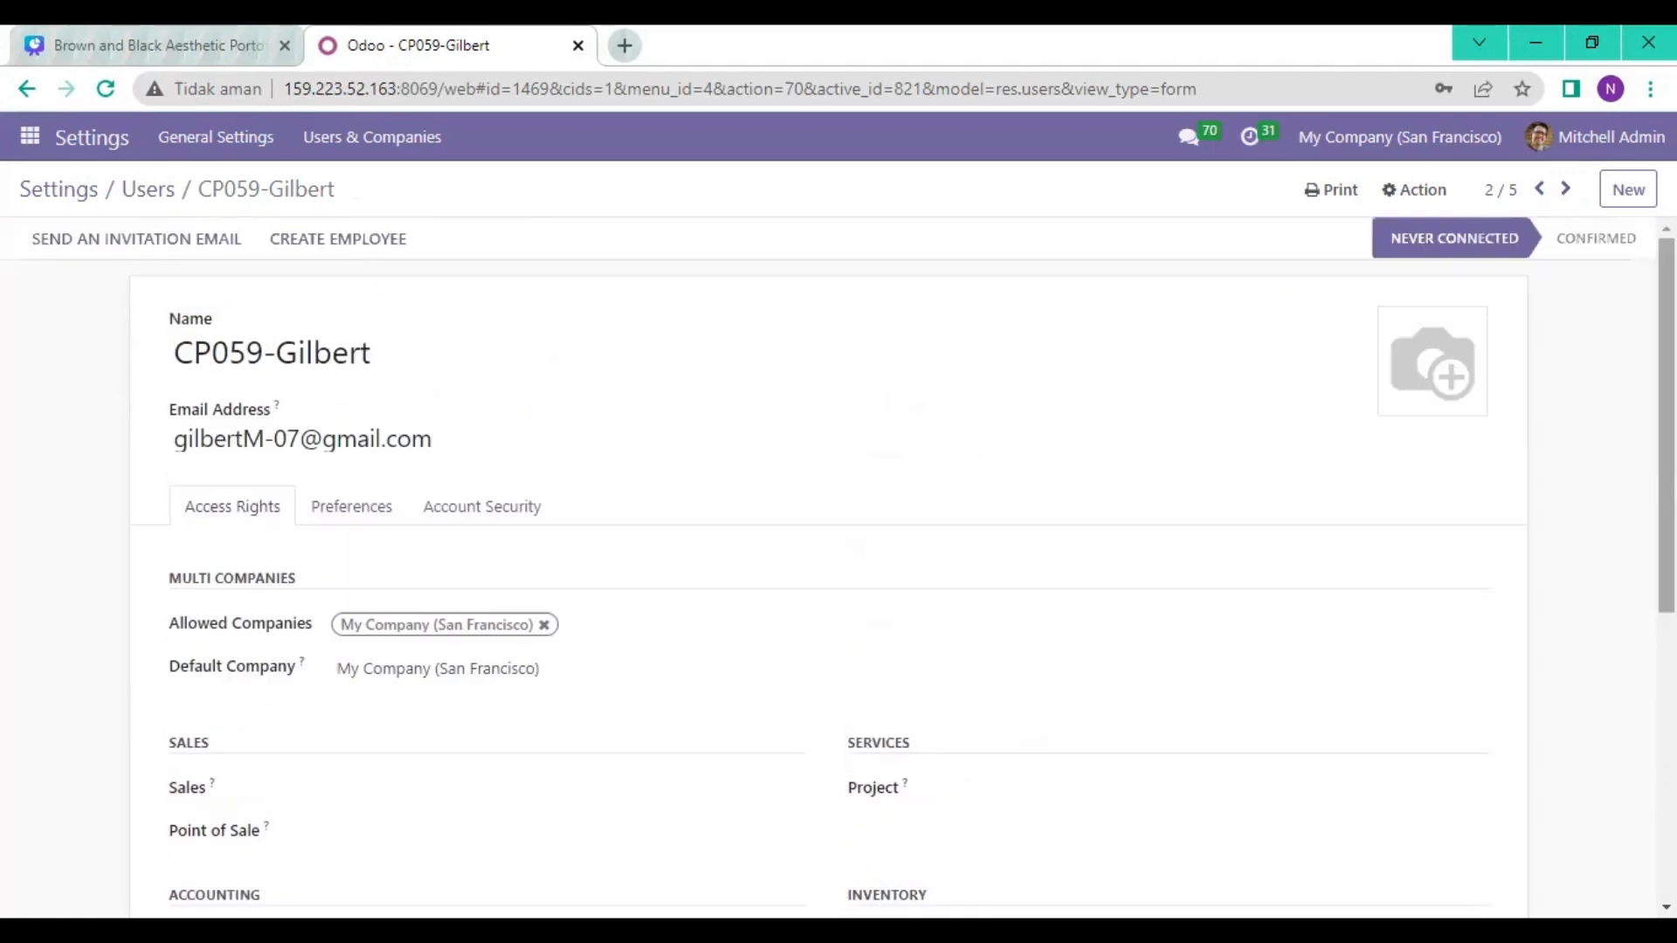
Review the third M-07 user's Inventory, Purchase and Manufacturing access rights, and return to the user list.
left_click(1565, 190)
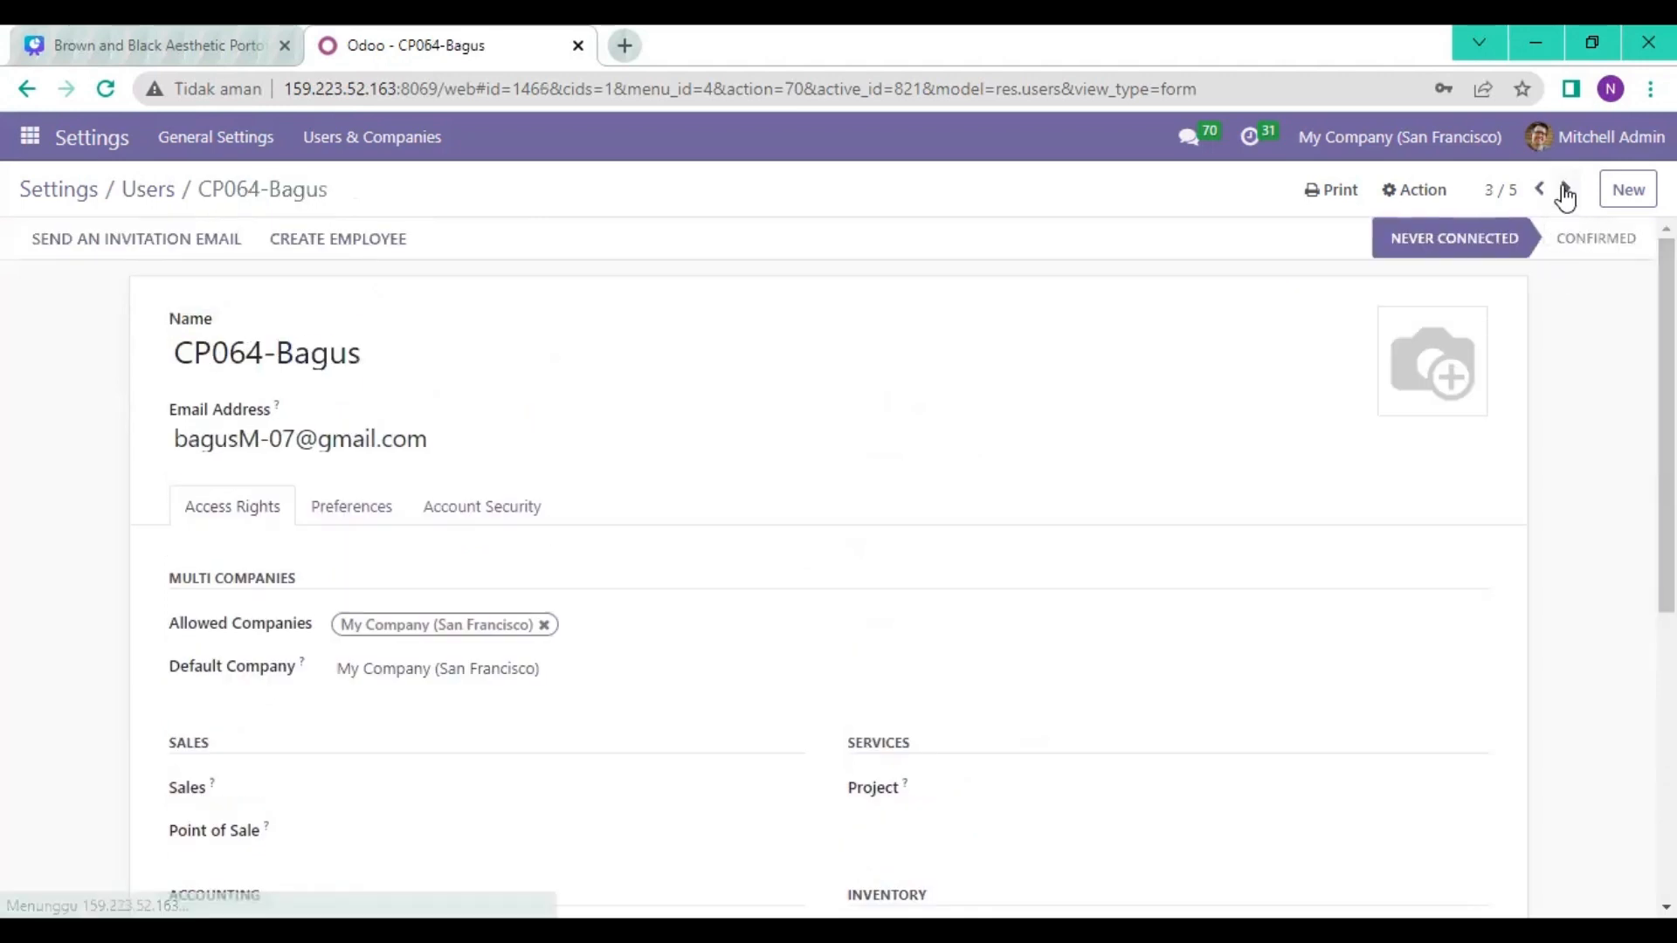
scroll(922, 562, "down", 3)
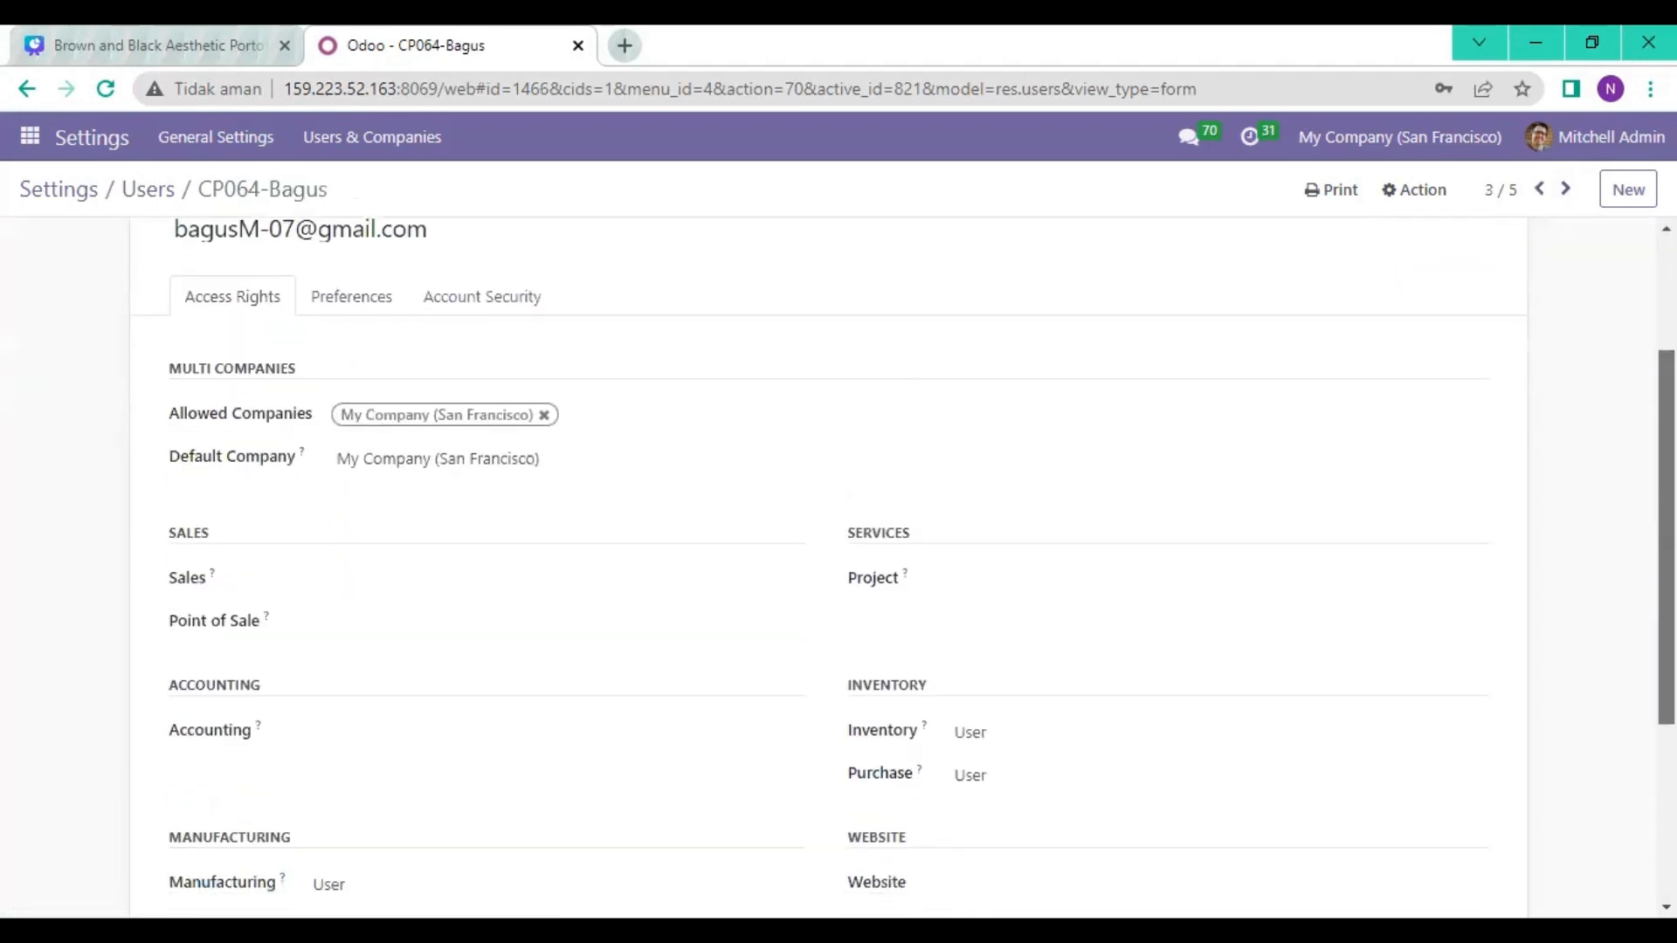
scroll(828, 568, "down", 1)
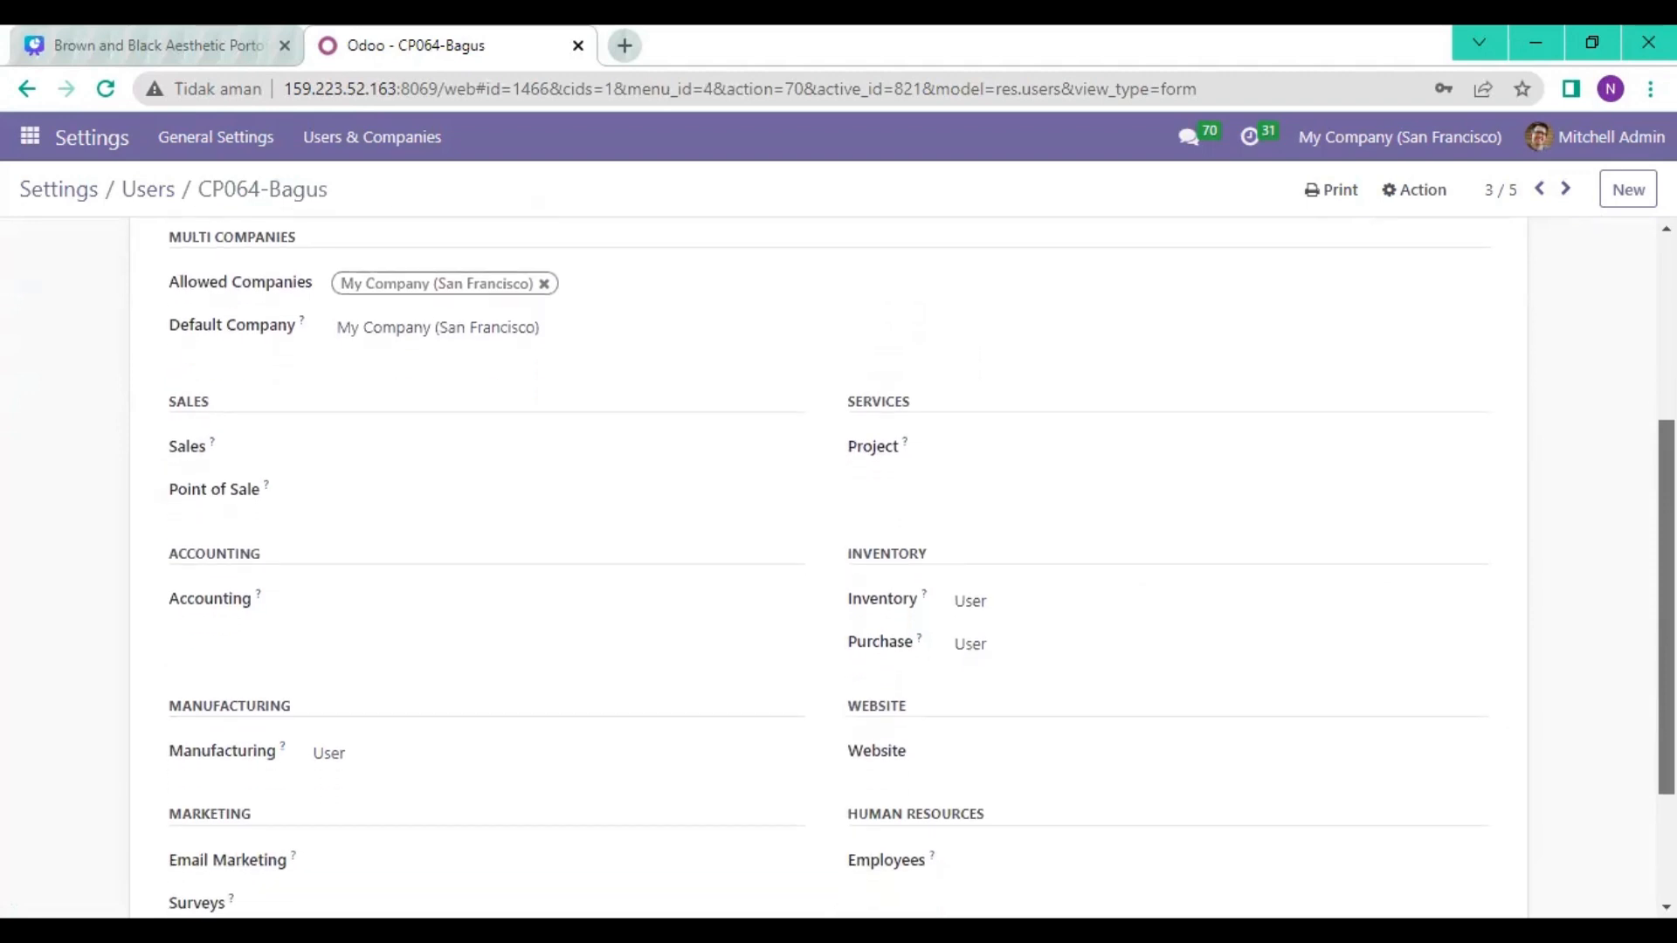
scroll(908, 567, "up", 3)
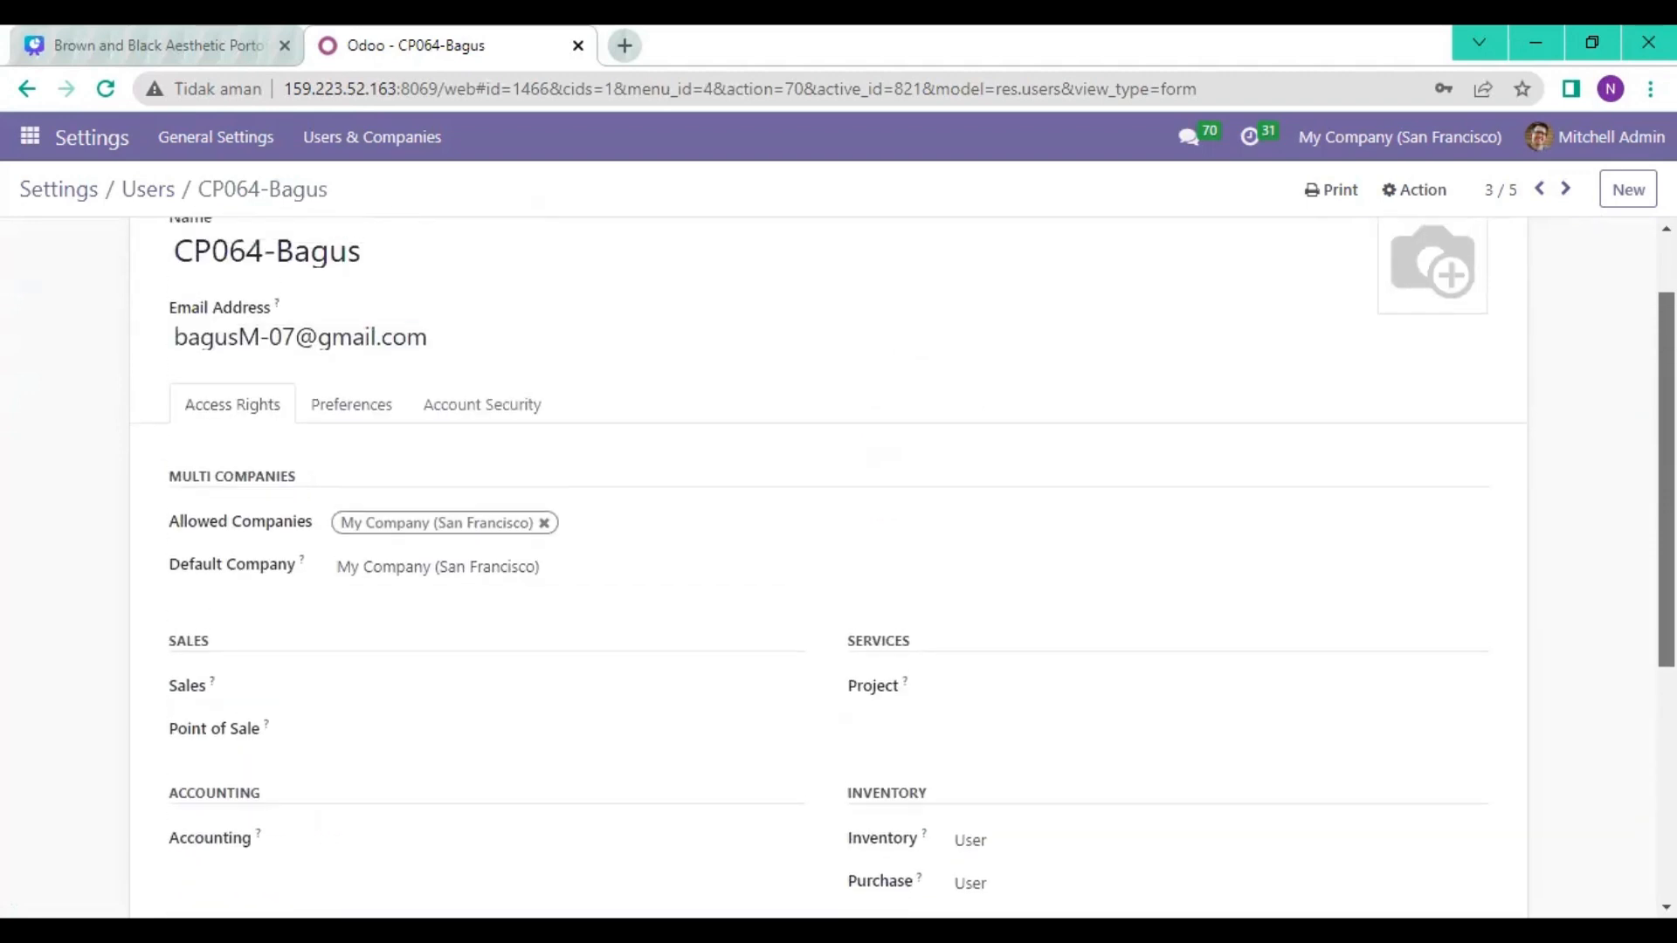
left_click(140, 188)
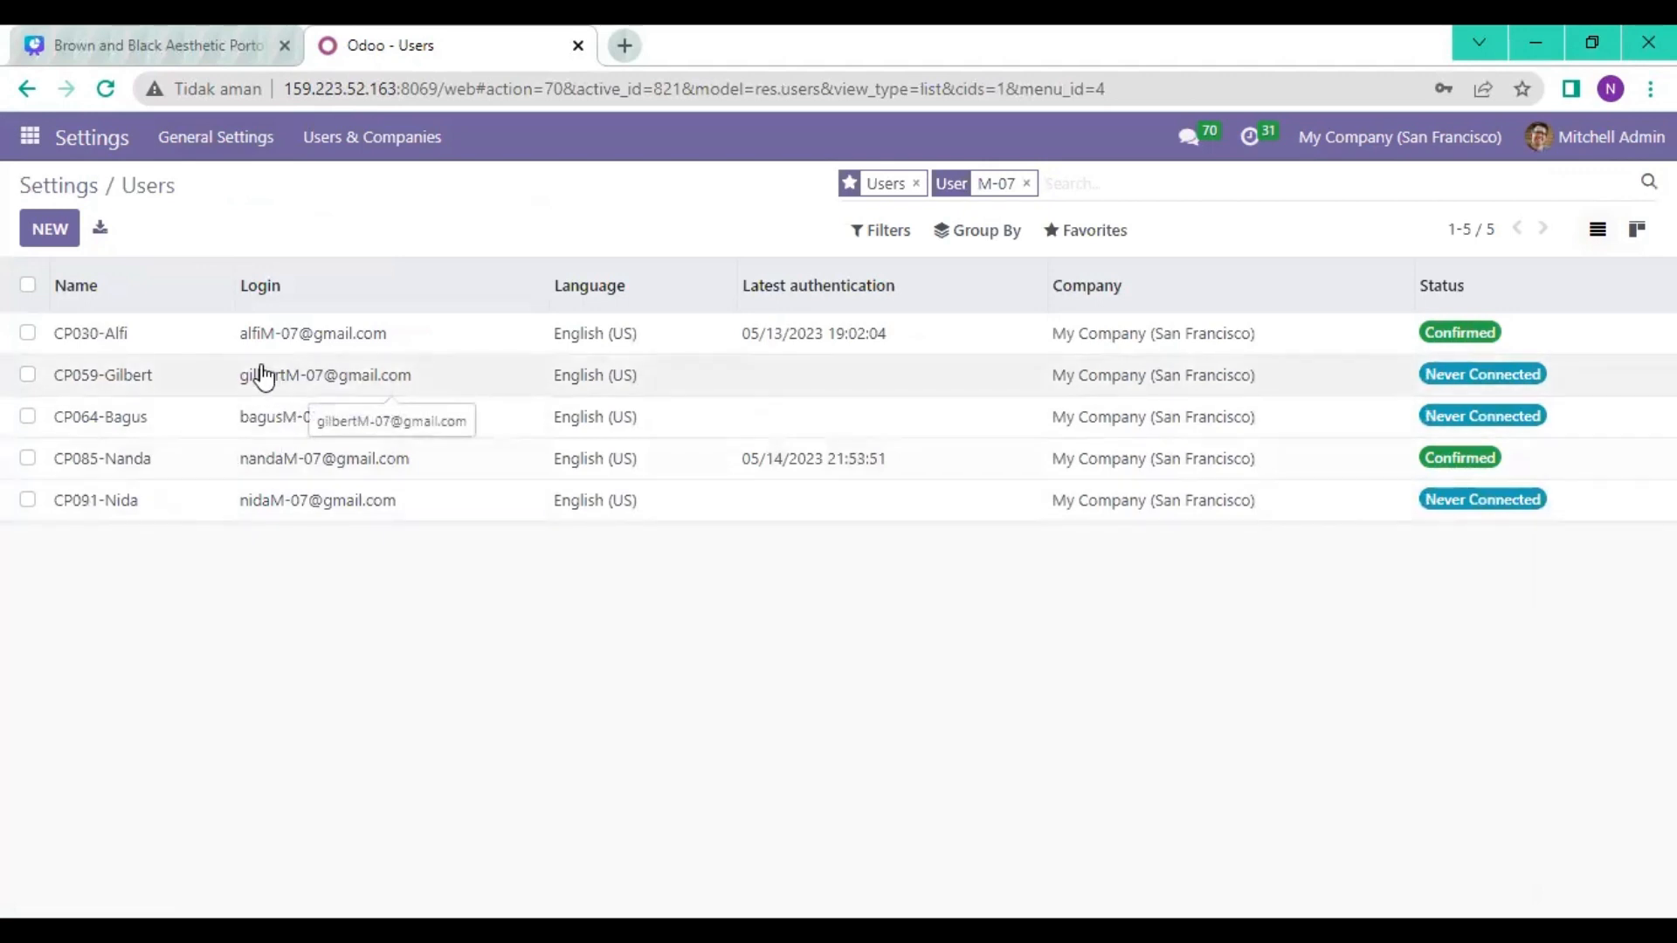
Open the product catalogue in the Inventory app and search the products for (M-07).
left_click(30, 140)
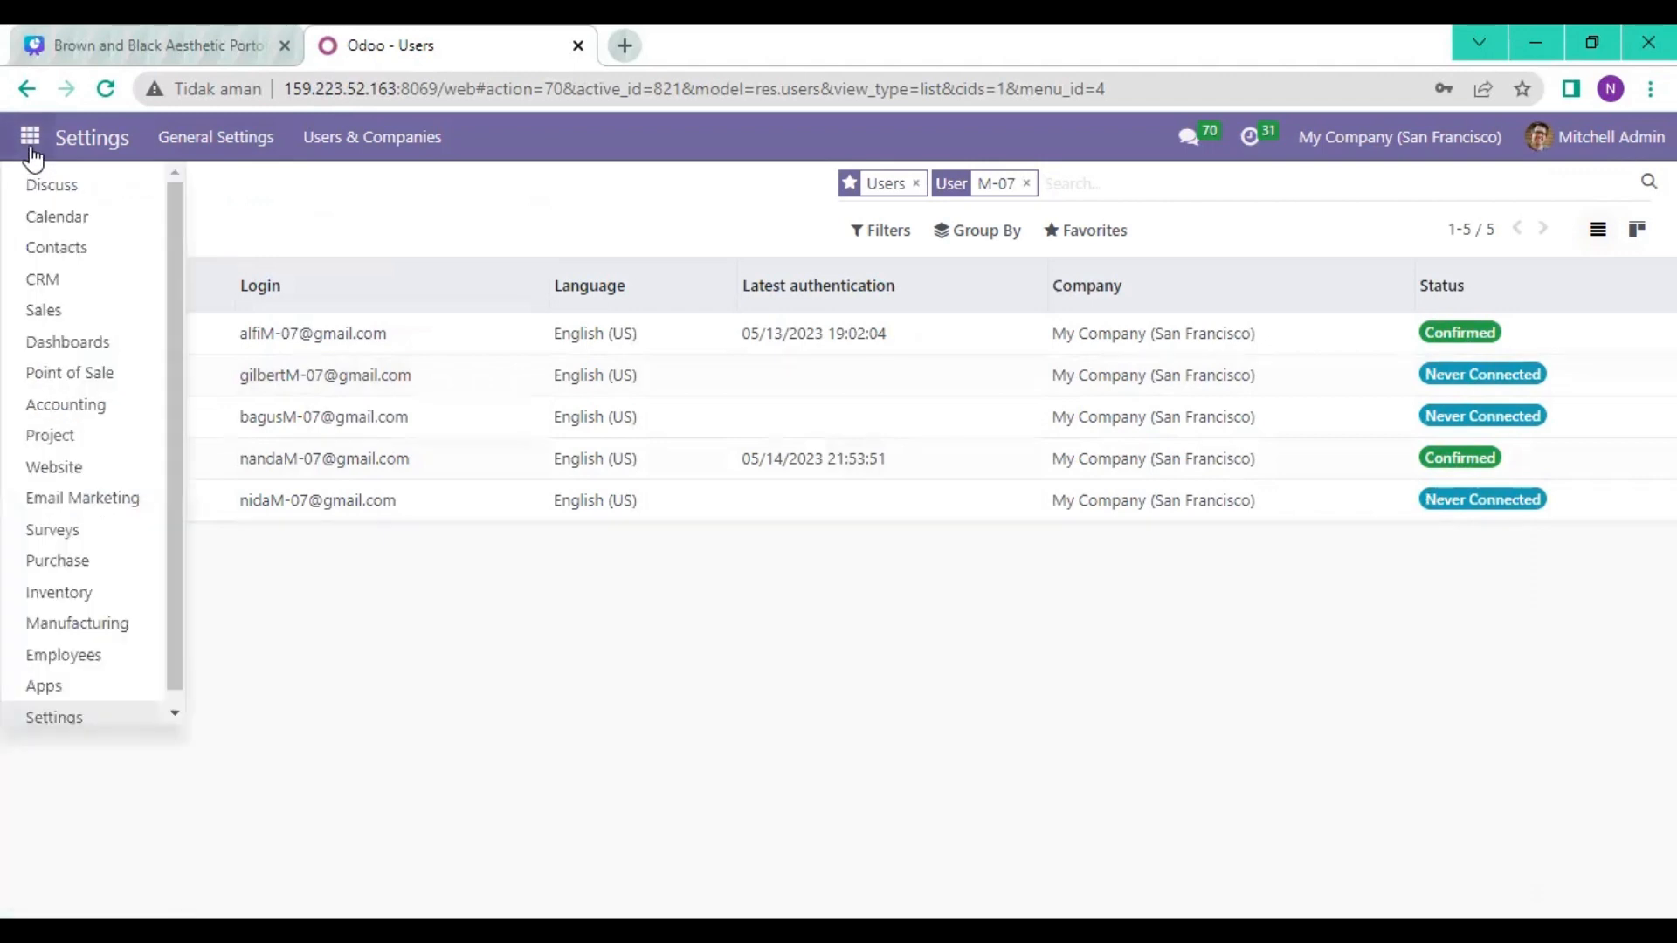
left_click(100, 597)
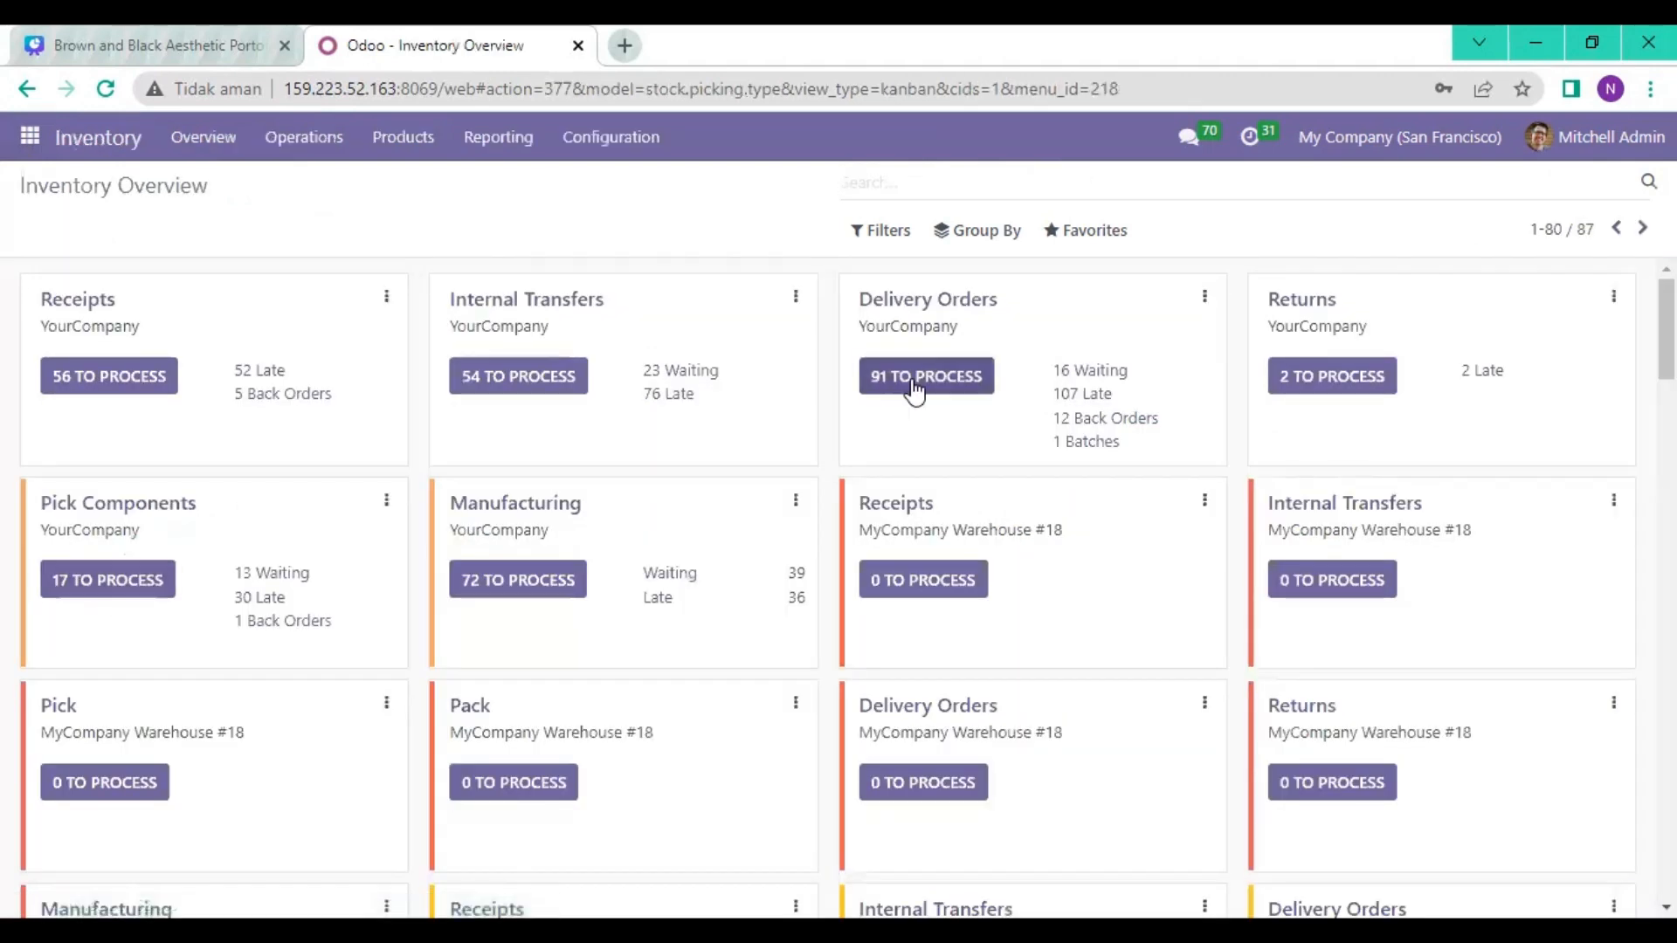
left_click(393, 138)
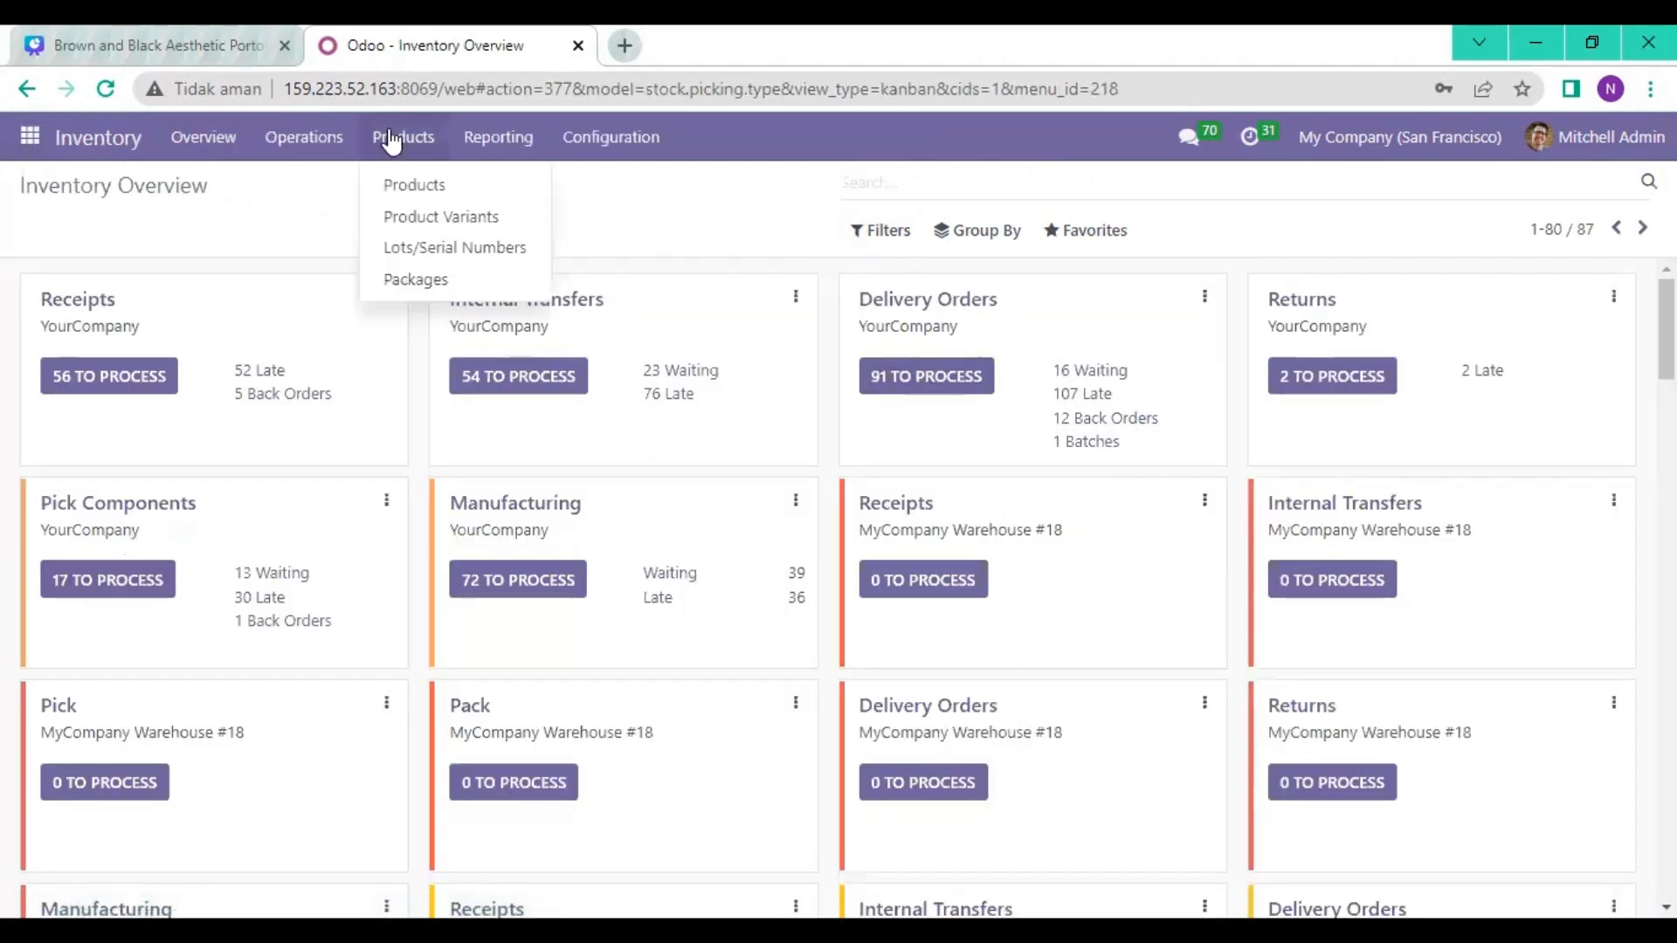
left_click(407, 183)
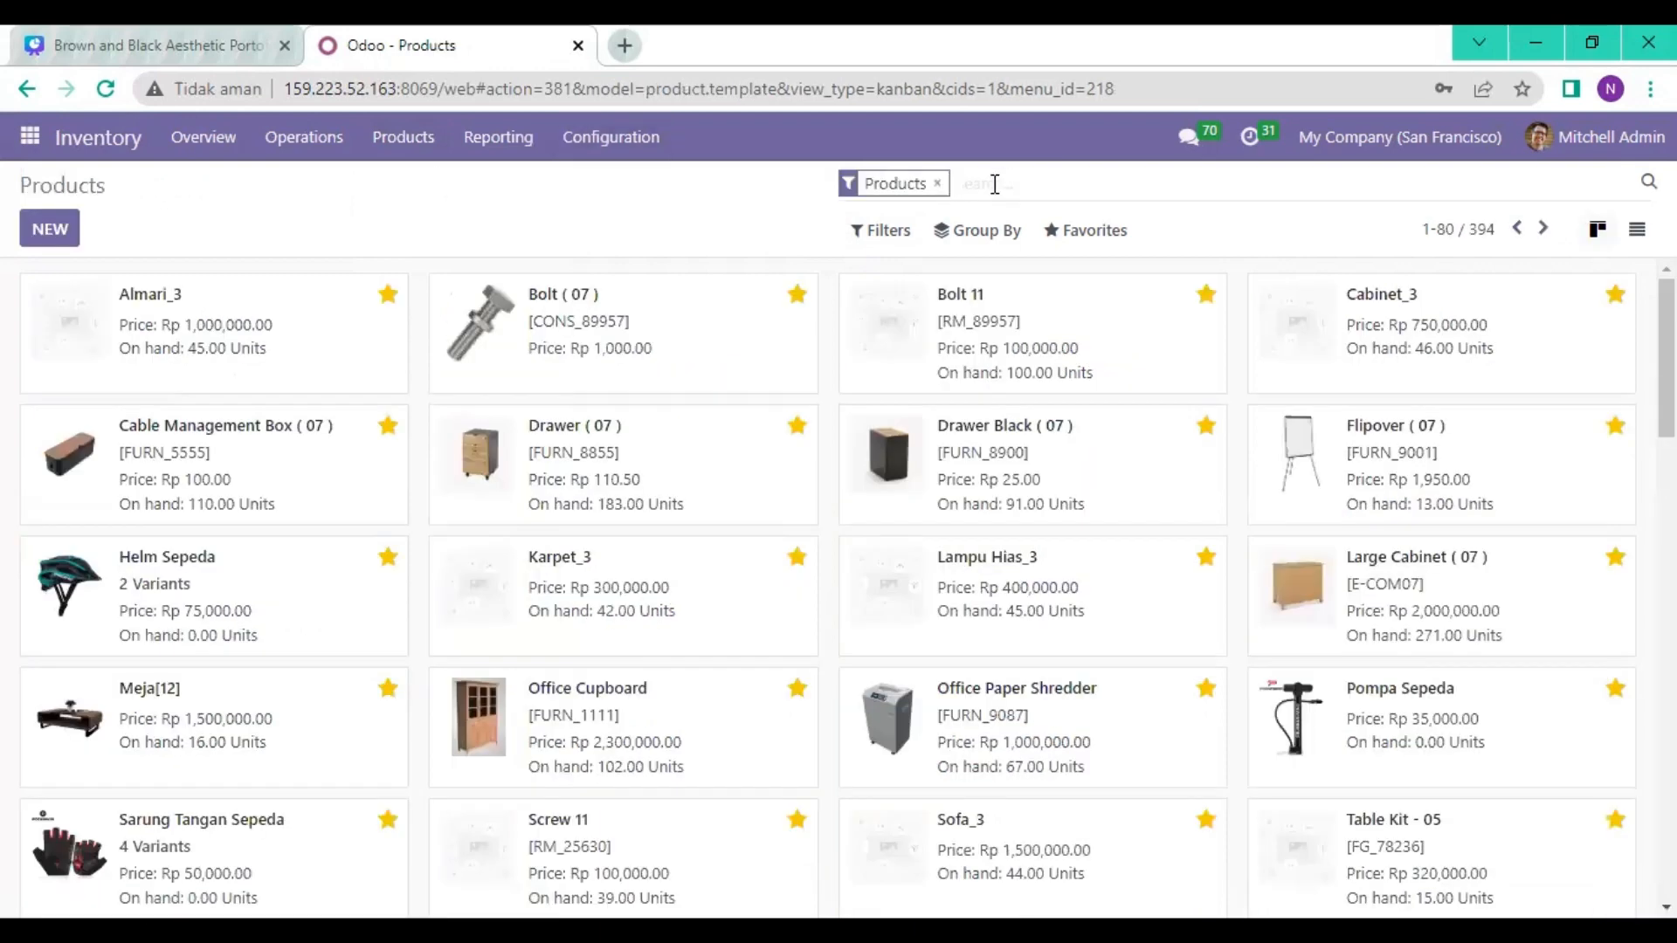
type("(")
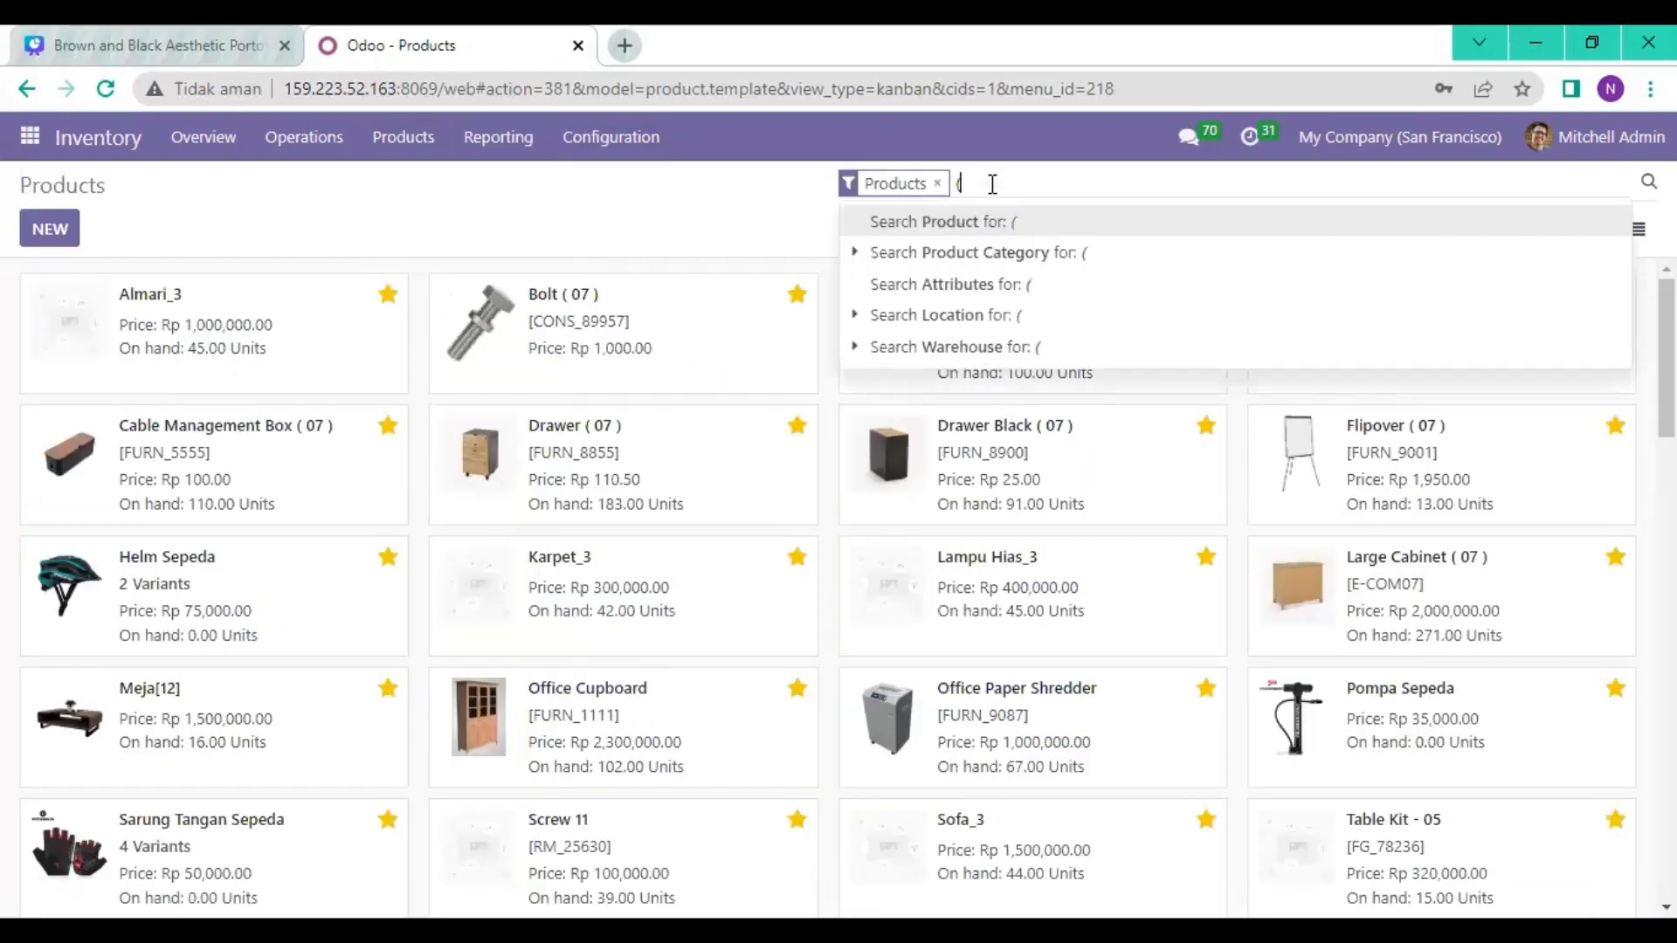
type("M-07)")
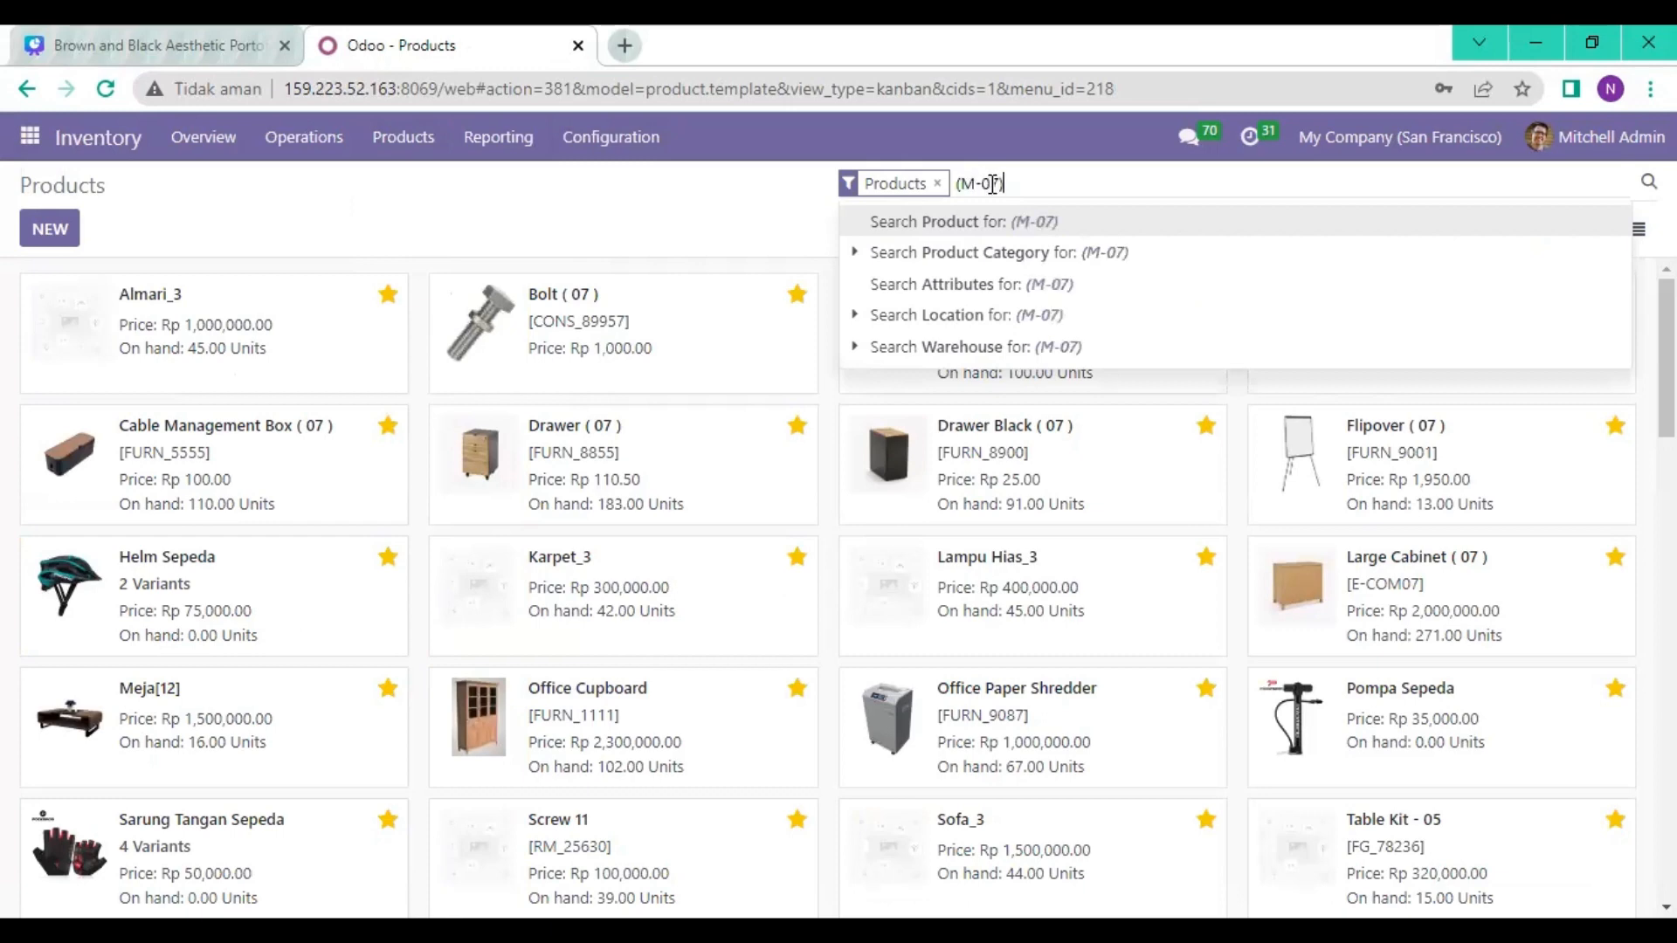
key("Return")
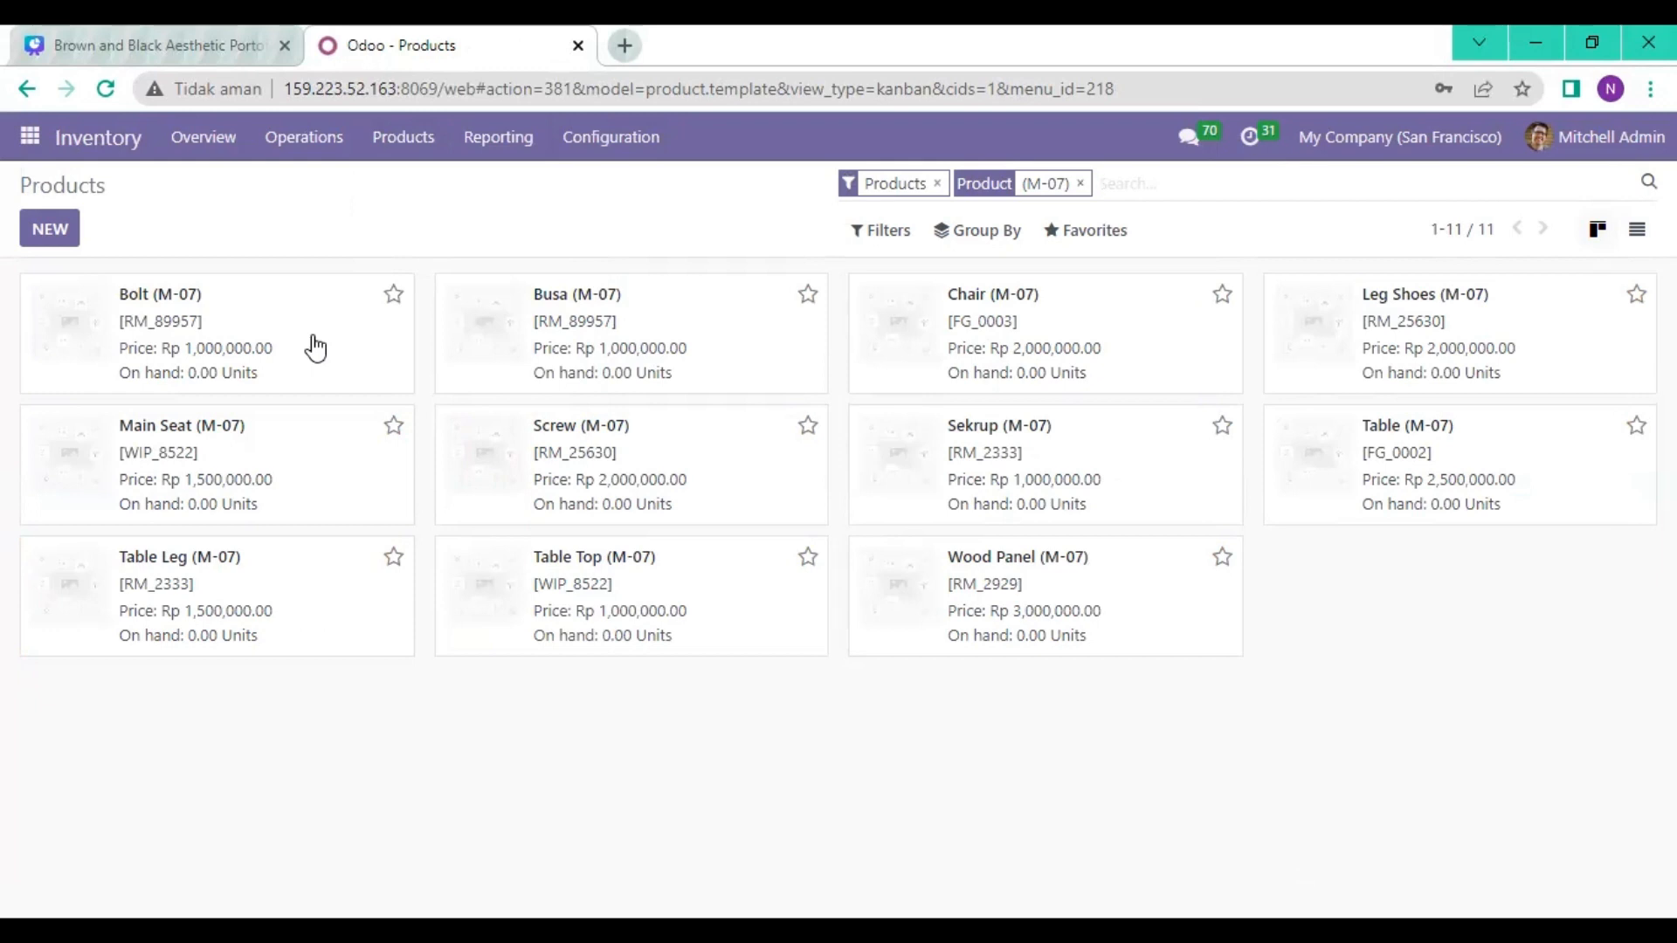
Open the Bolt (M-07) product and review its general information and inventory routes.
double_click(182, 325)
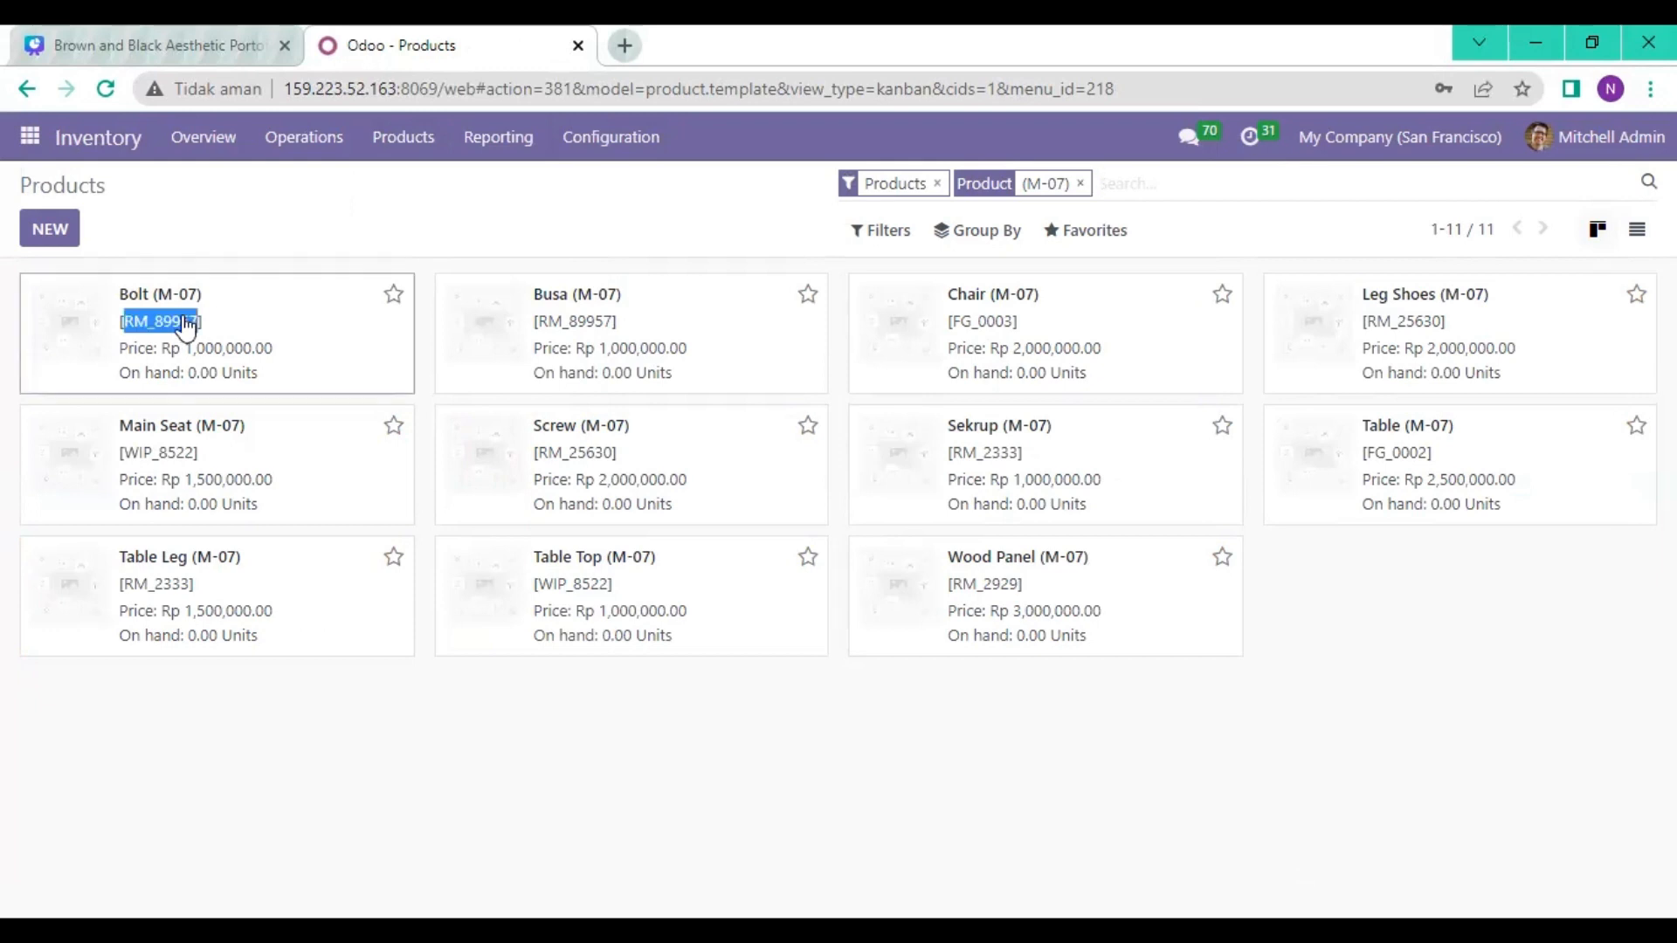
left_click(282, 339)
left_click(282, 339)
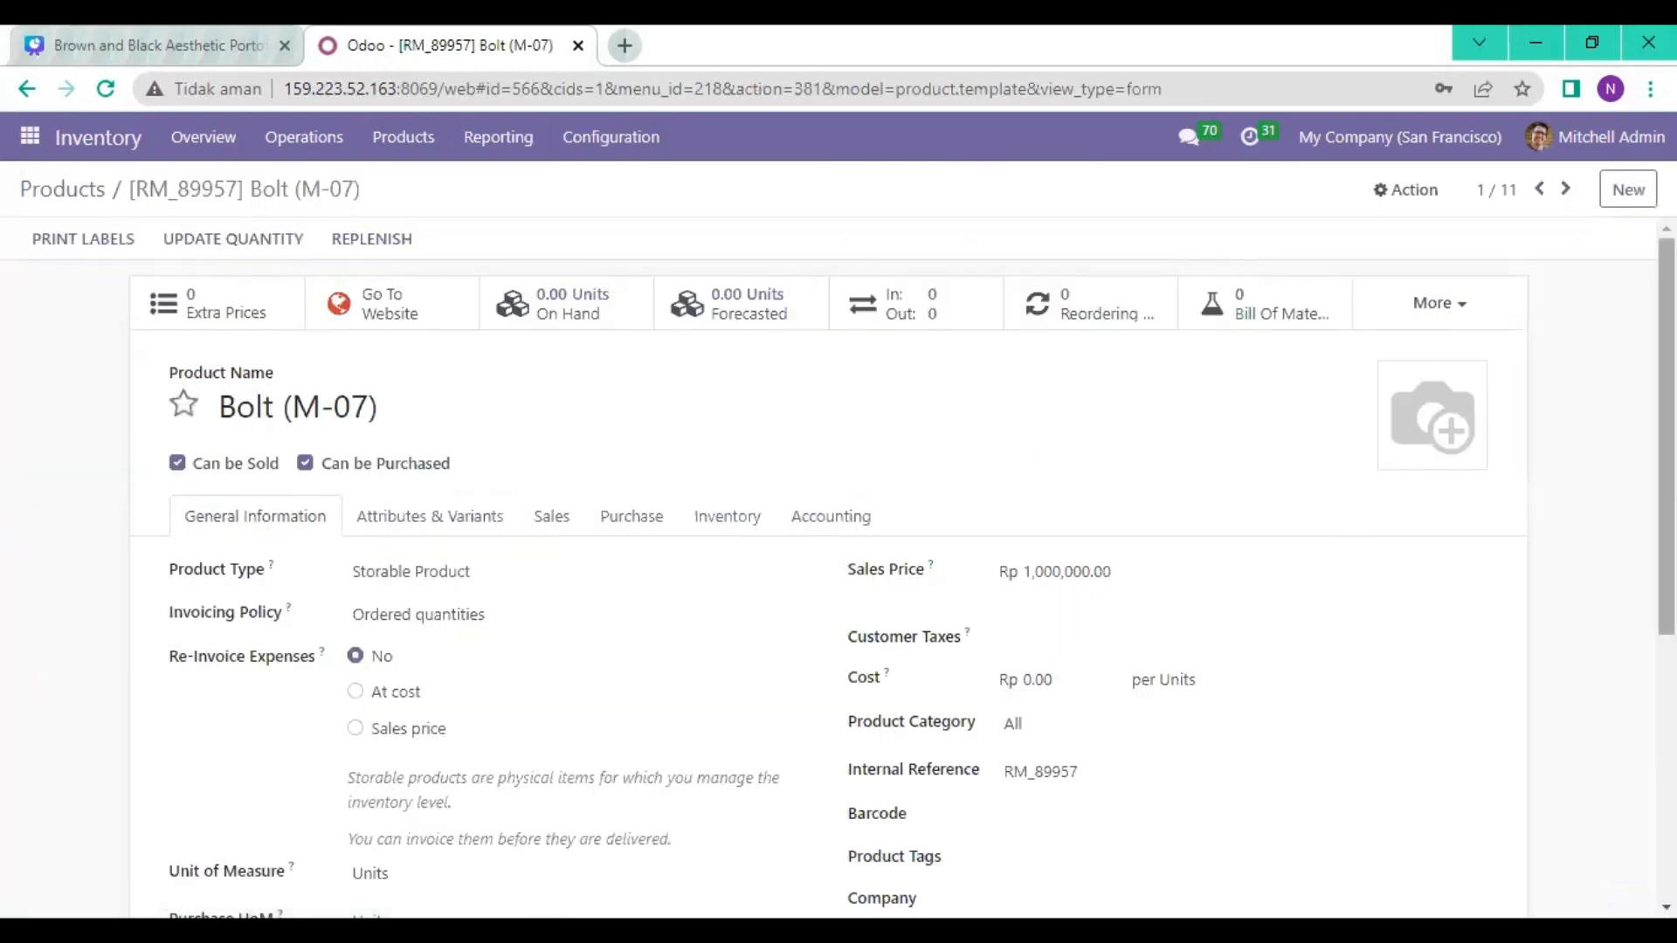
scroll(606, 396, "down", 1)
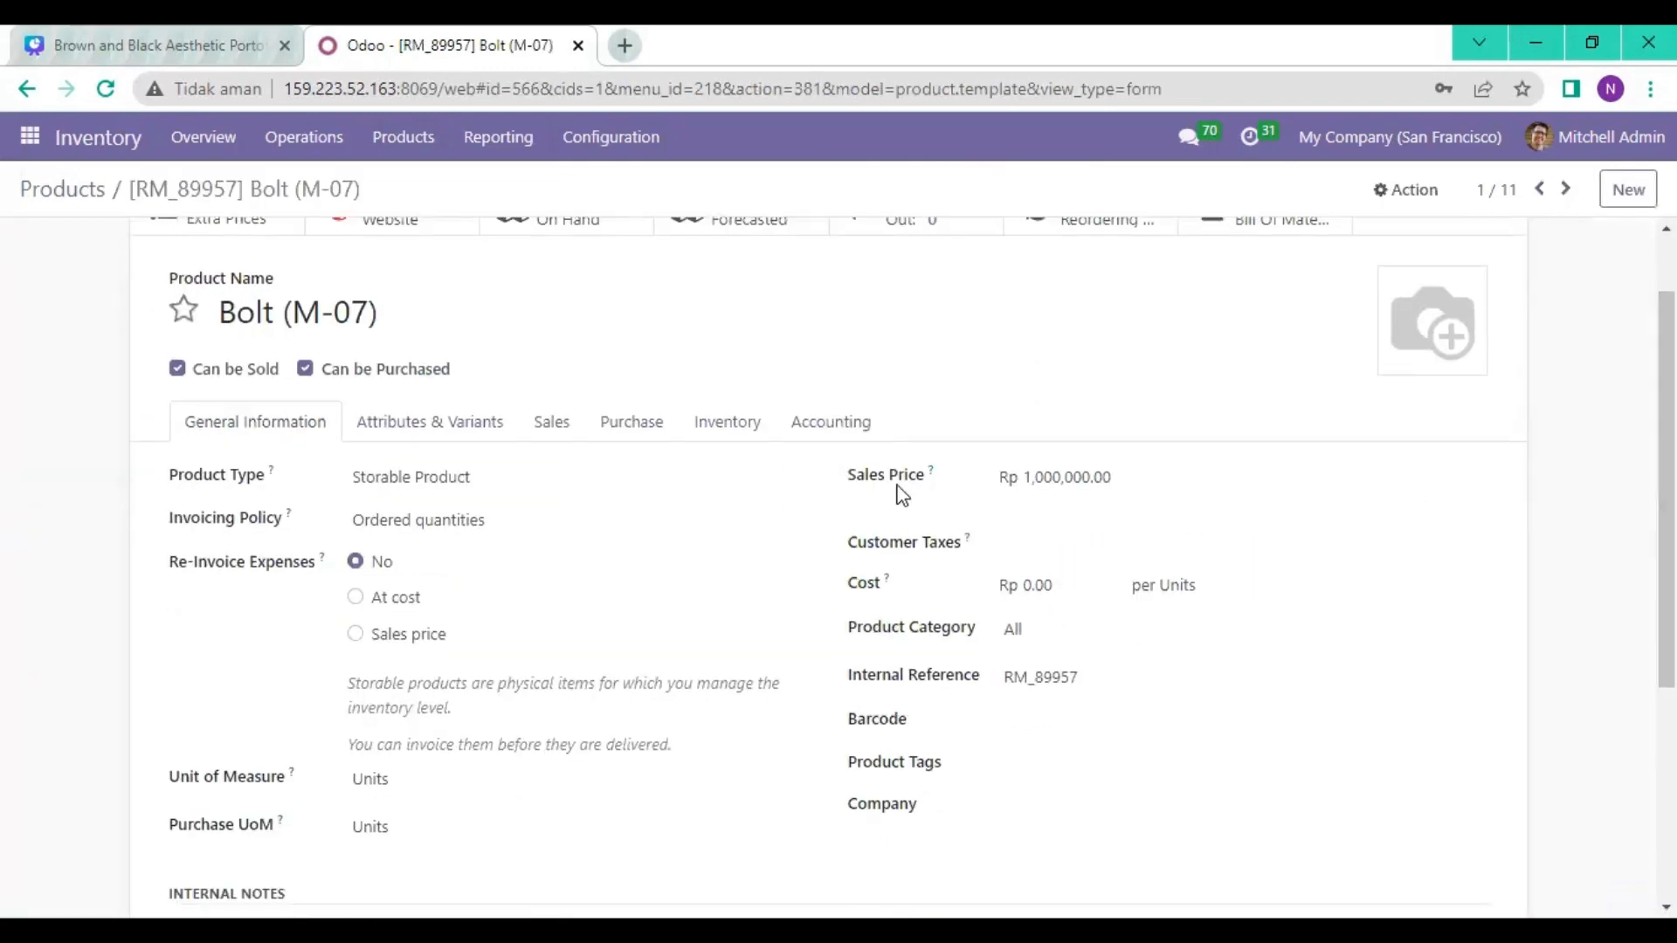
left_click(708, 432)
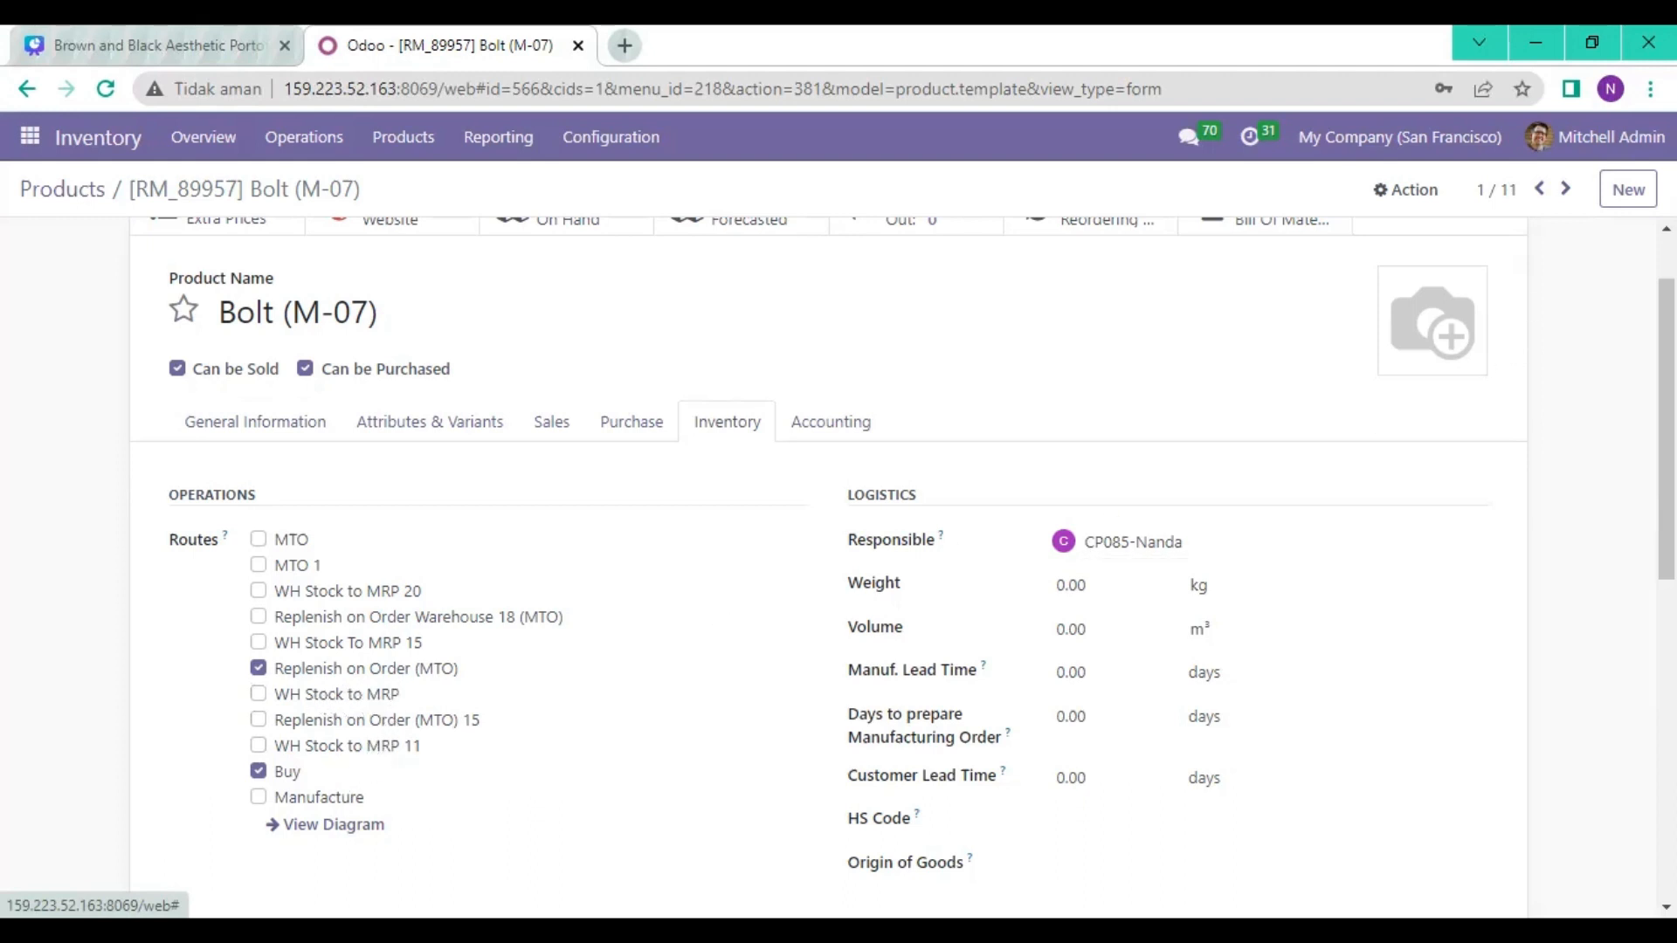
Return to the filtered product list and open Main Seat (M-07) to review its inventory routes.
left_click(50, 209)
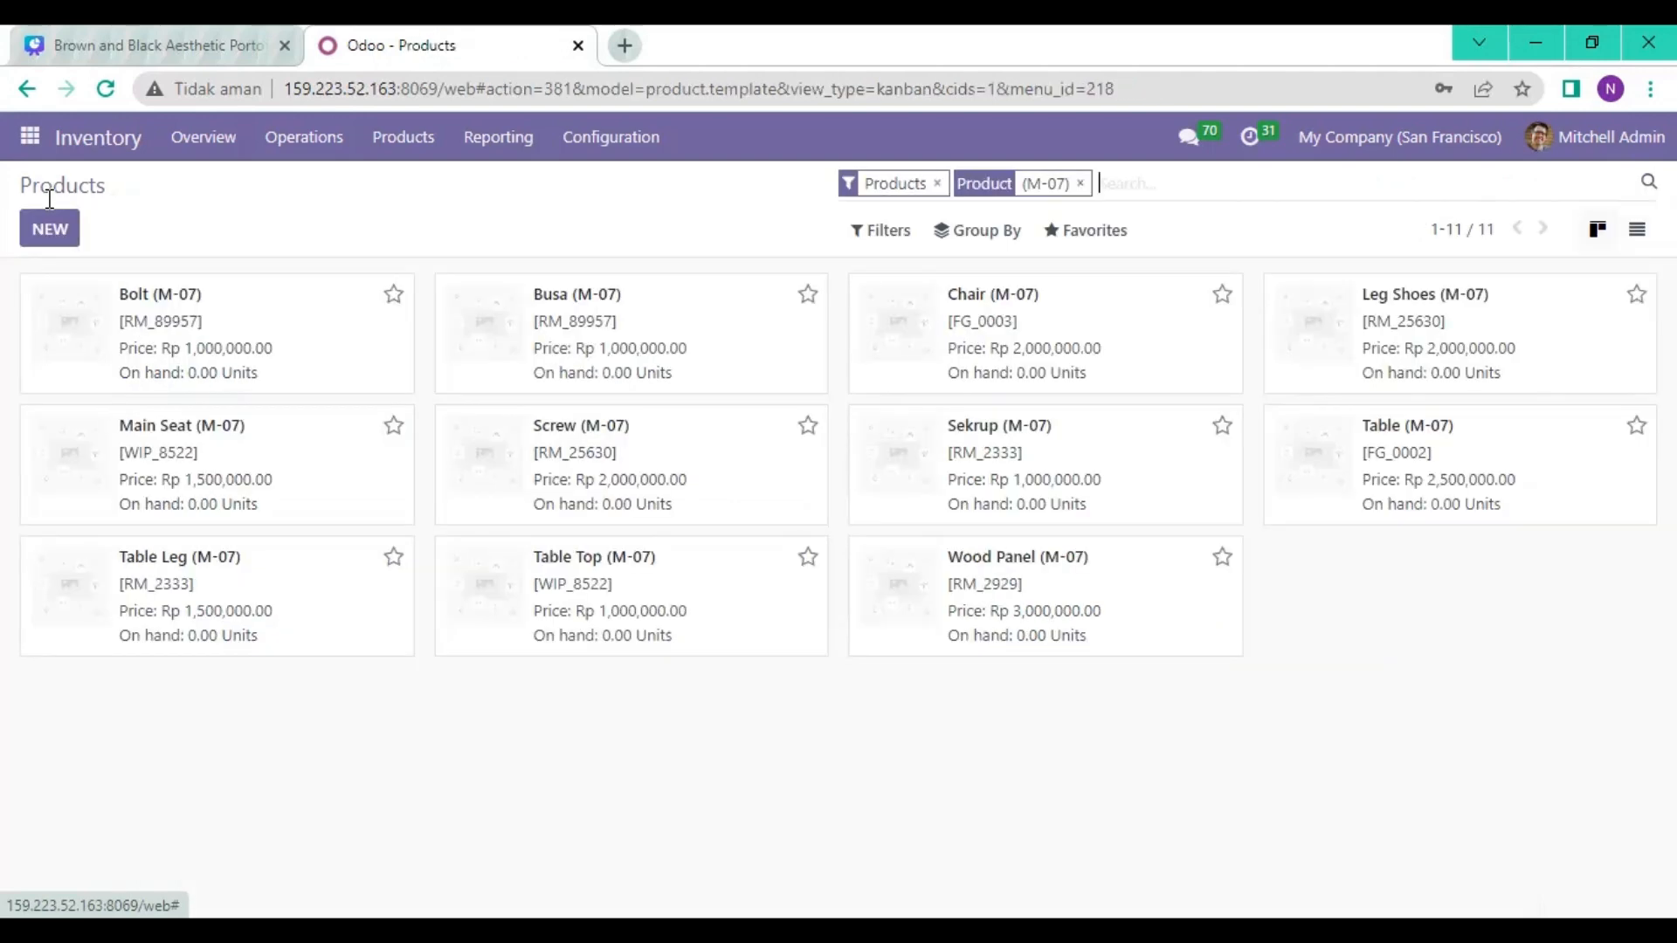
left_click(158, 481)
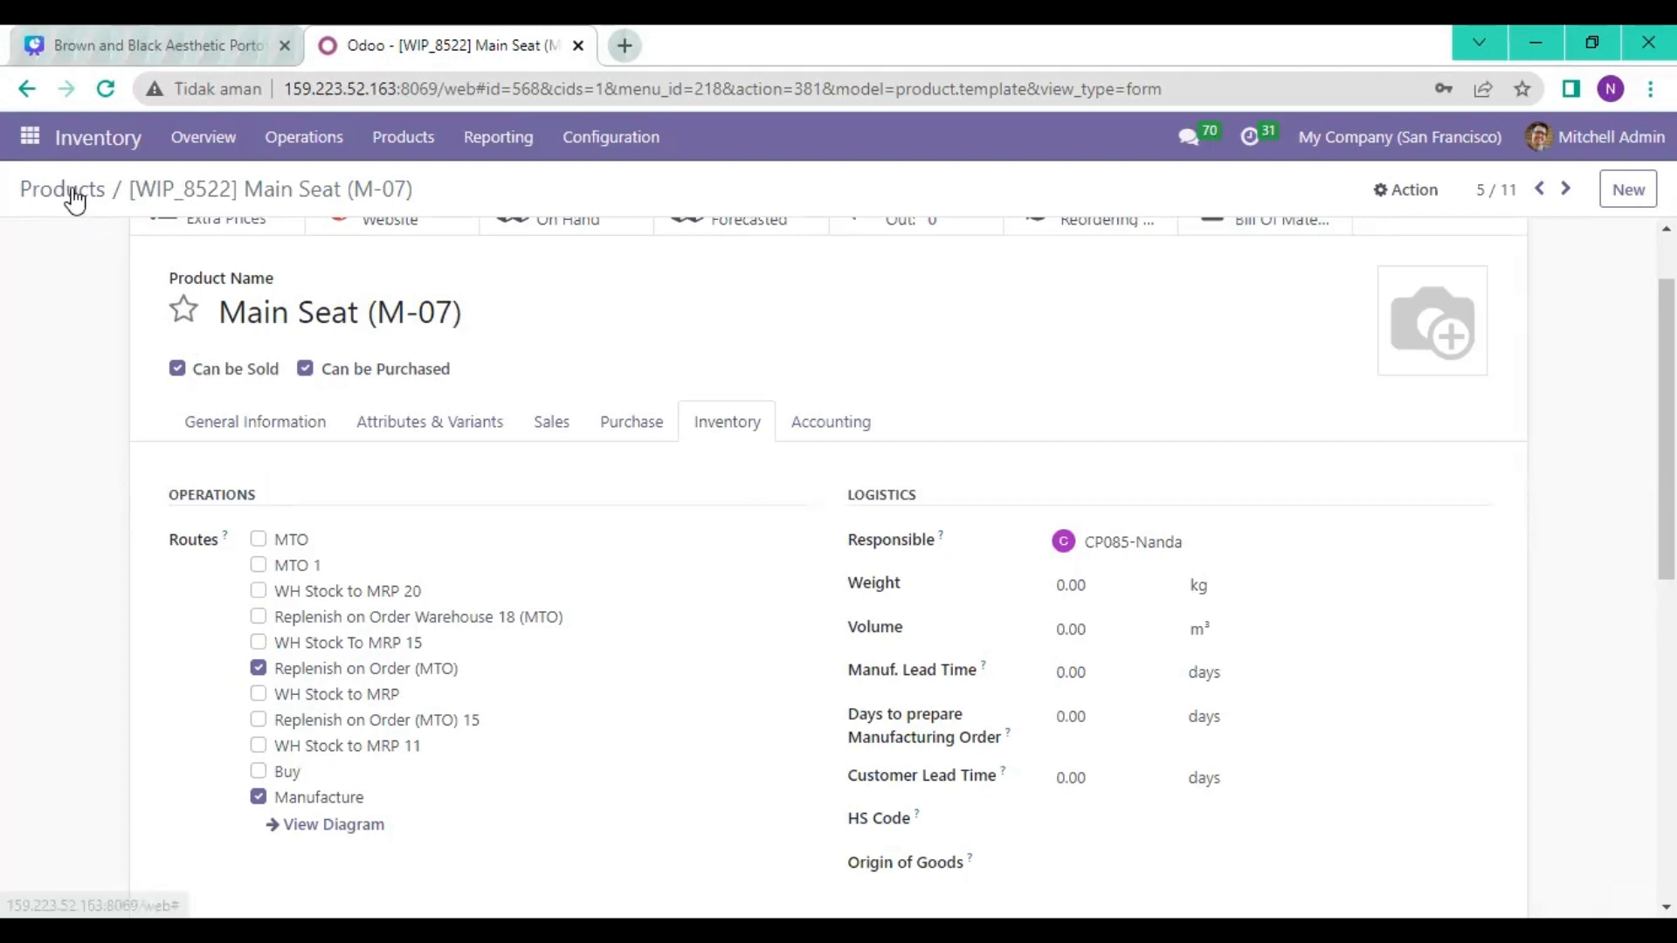
Return to the filtered product list, review the inventory routes of Chair (M-07), and go back to the list.
left_click(72, 191)
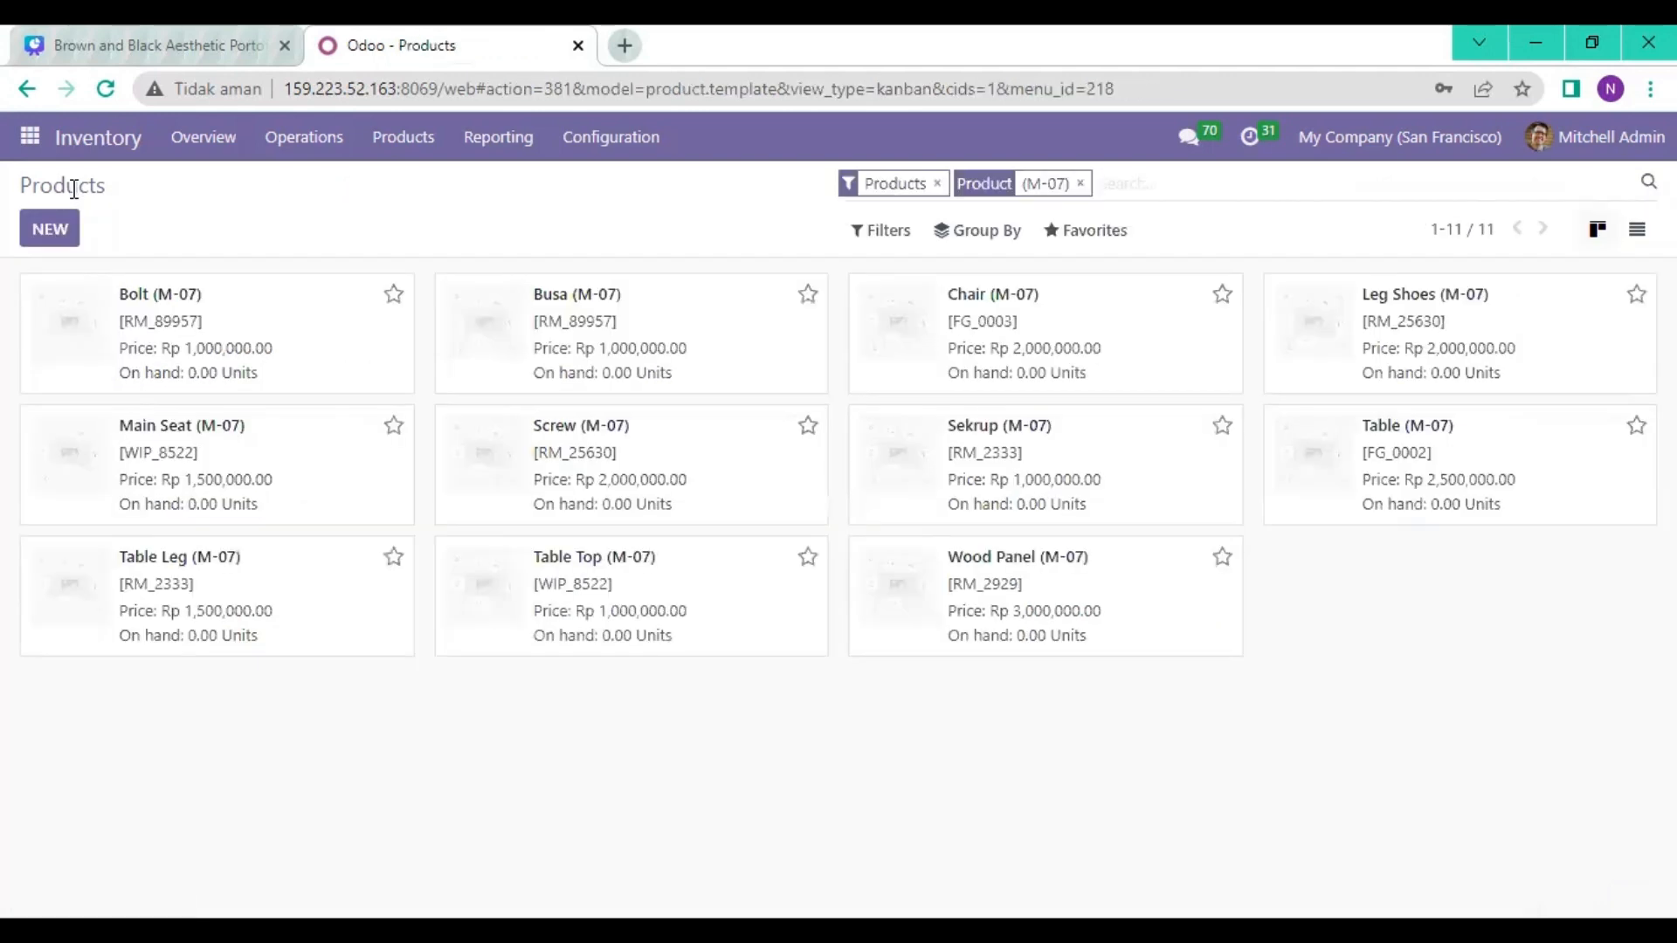
double_click(1039, 351)
left_click(1040, 351)
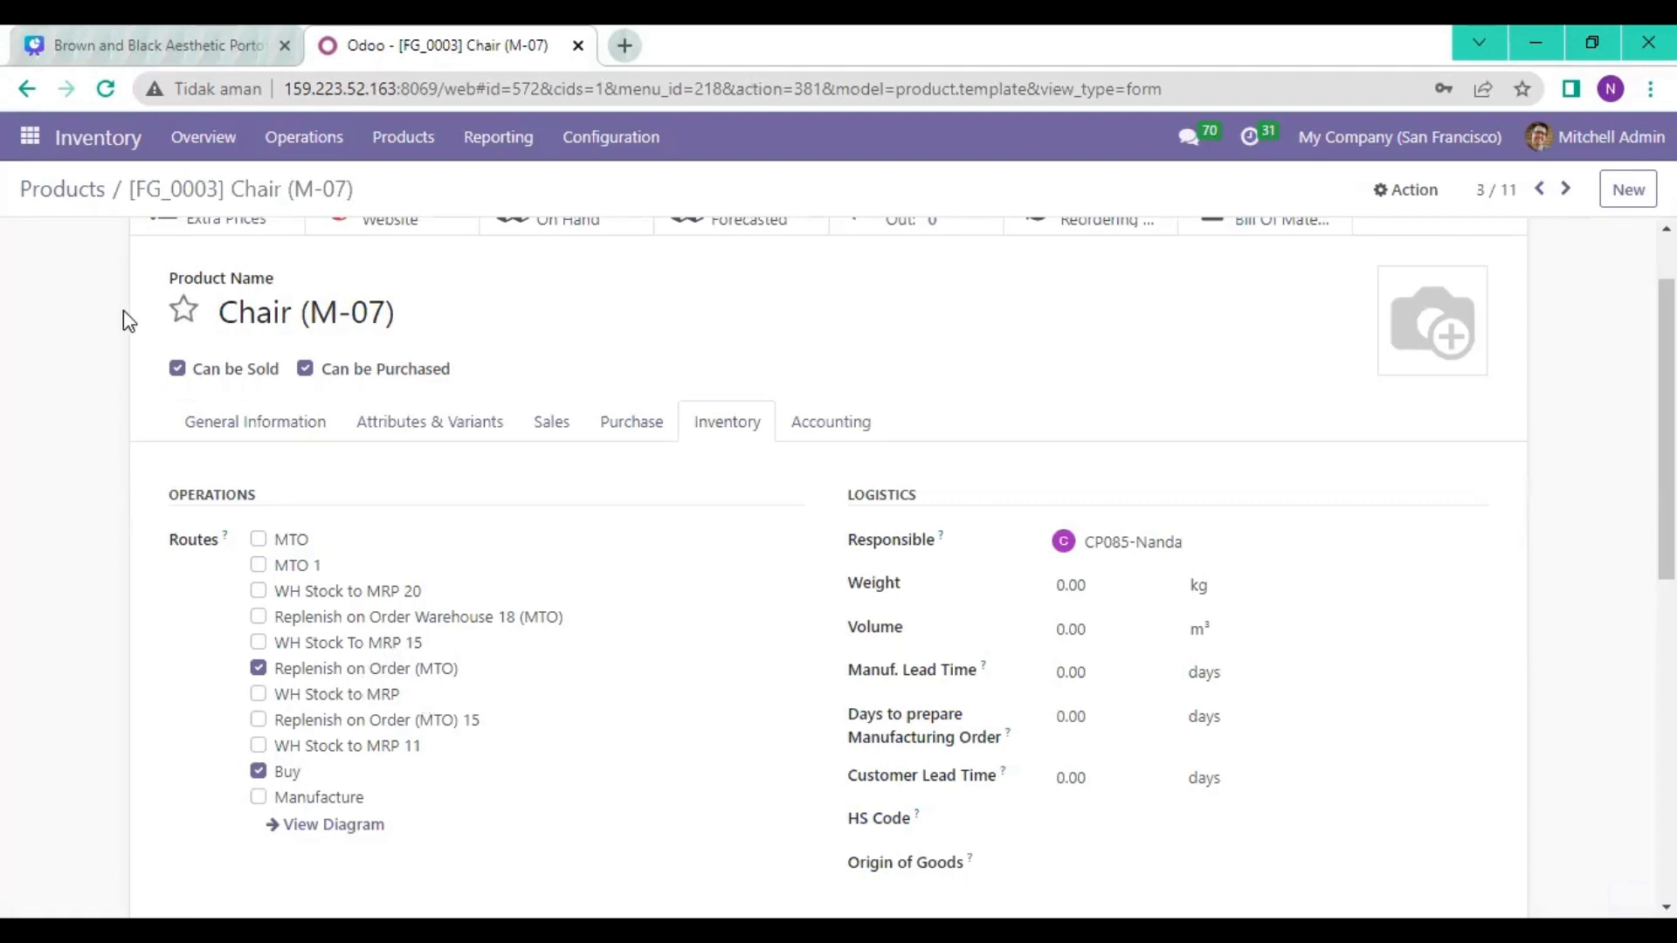
left_click(65, 192)
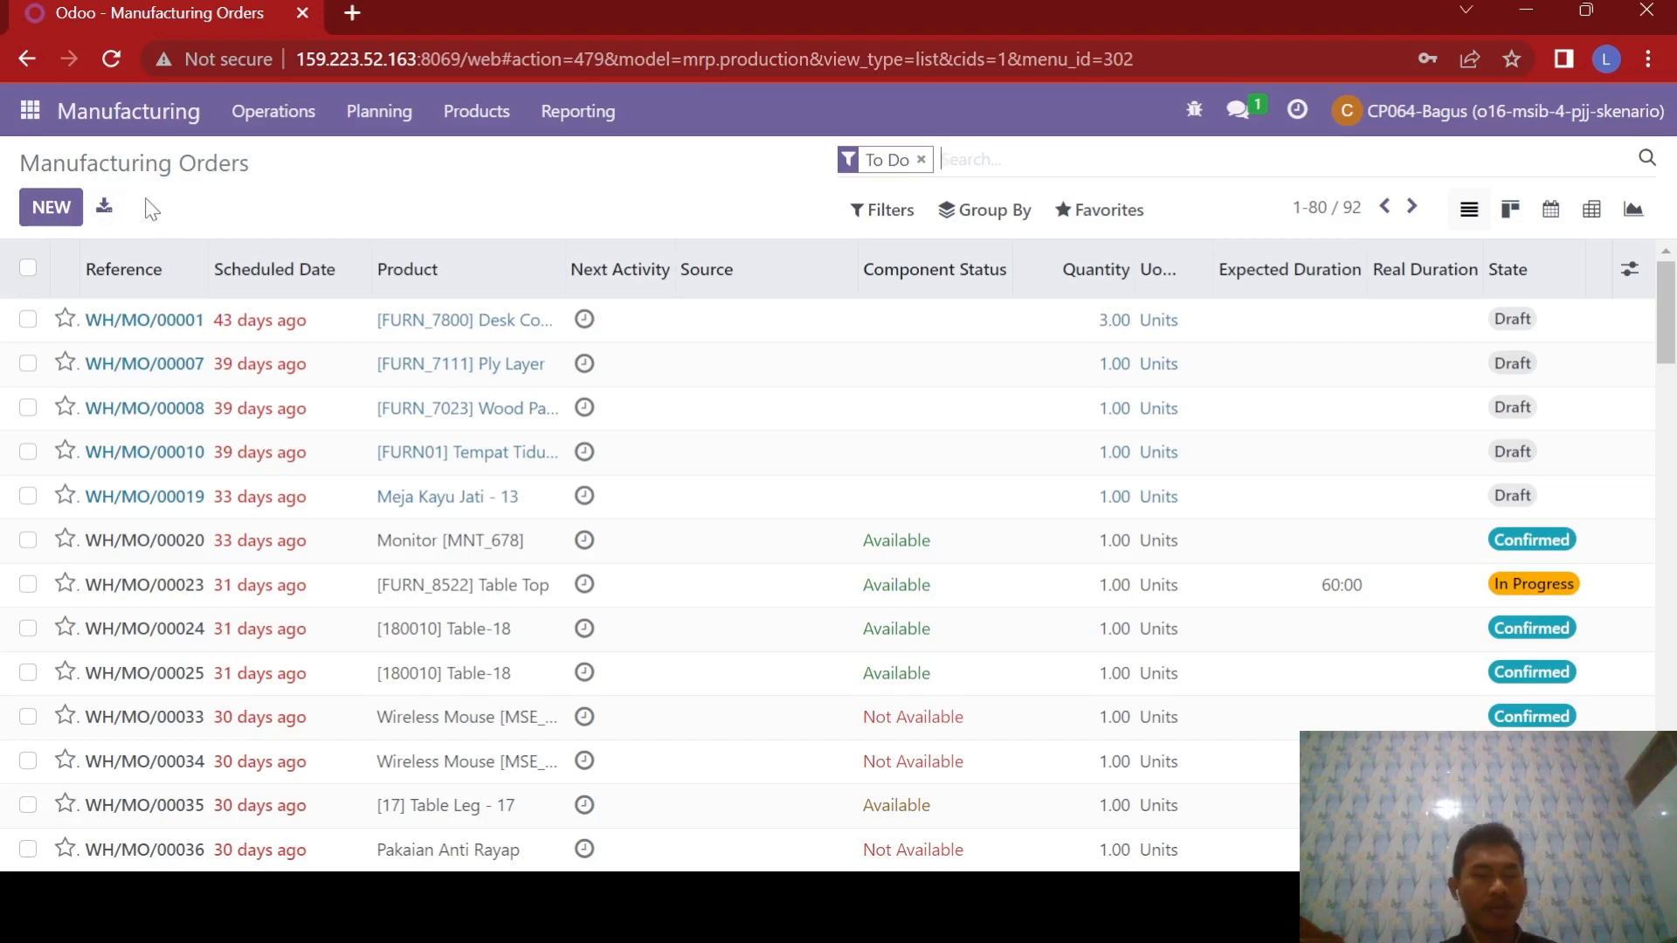
Create a new manufacturing order for Table (M-07) with the scheduled date set to 05/19/2023.
left_click(55, 217)
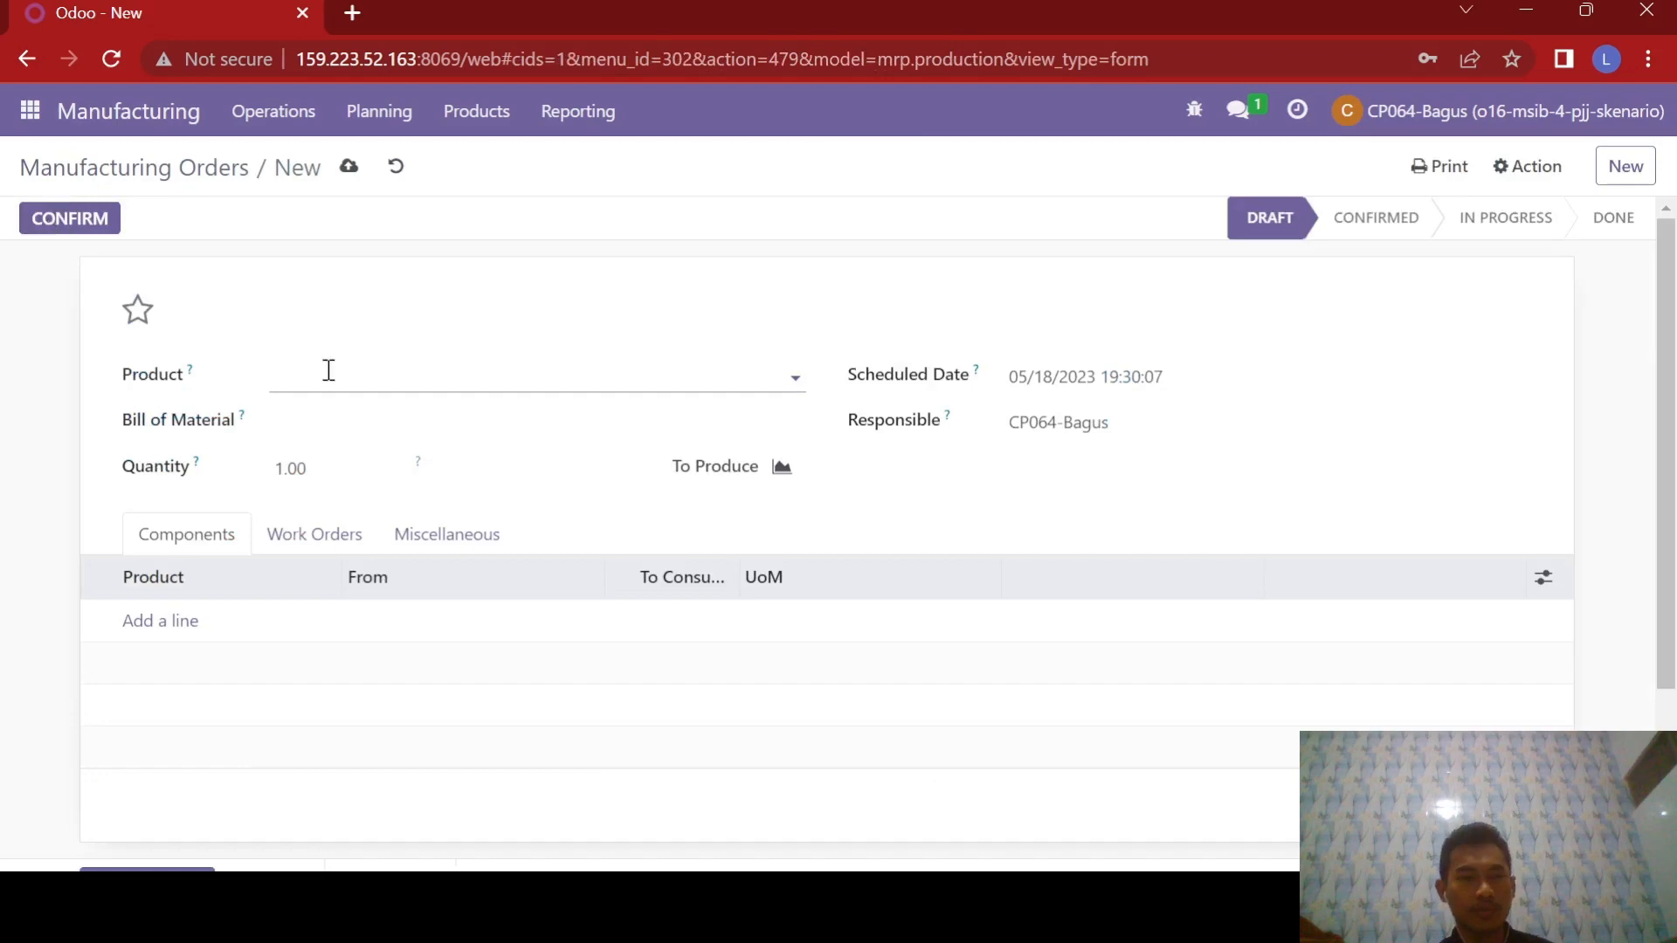
type("m-07")
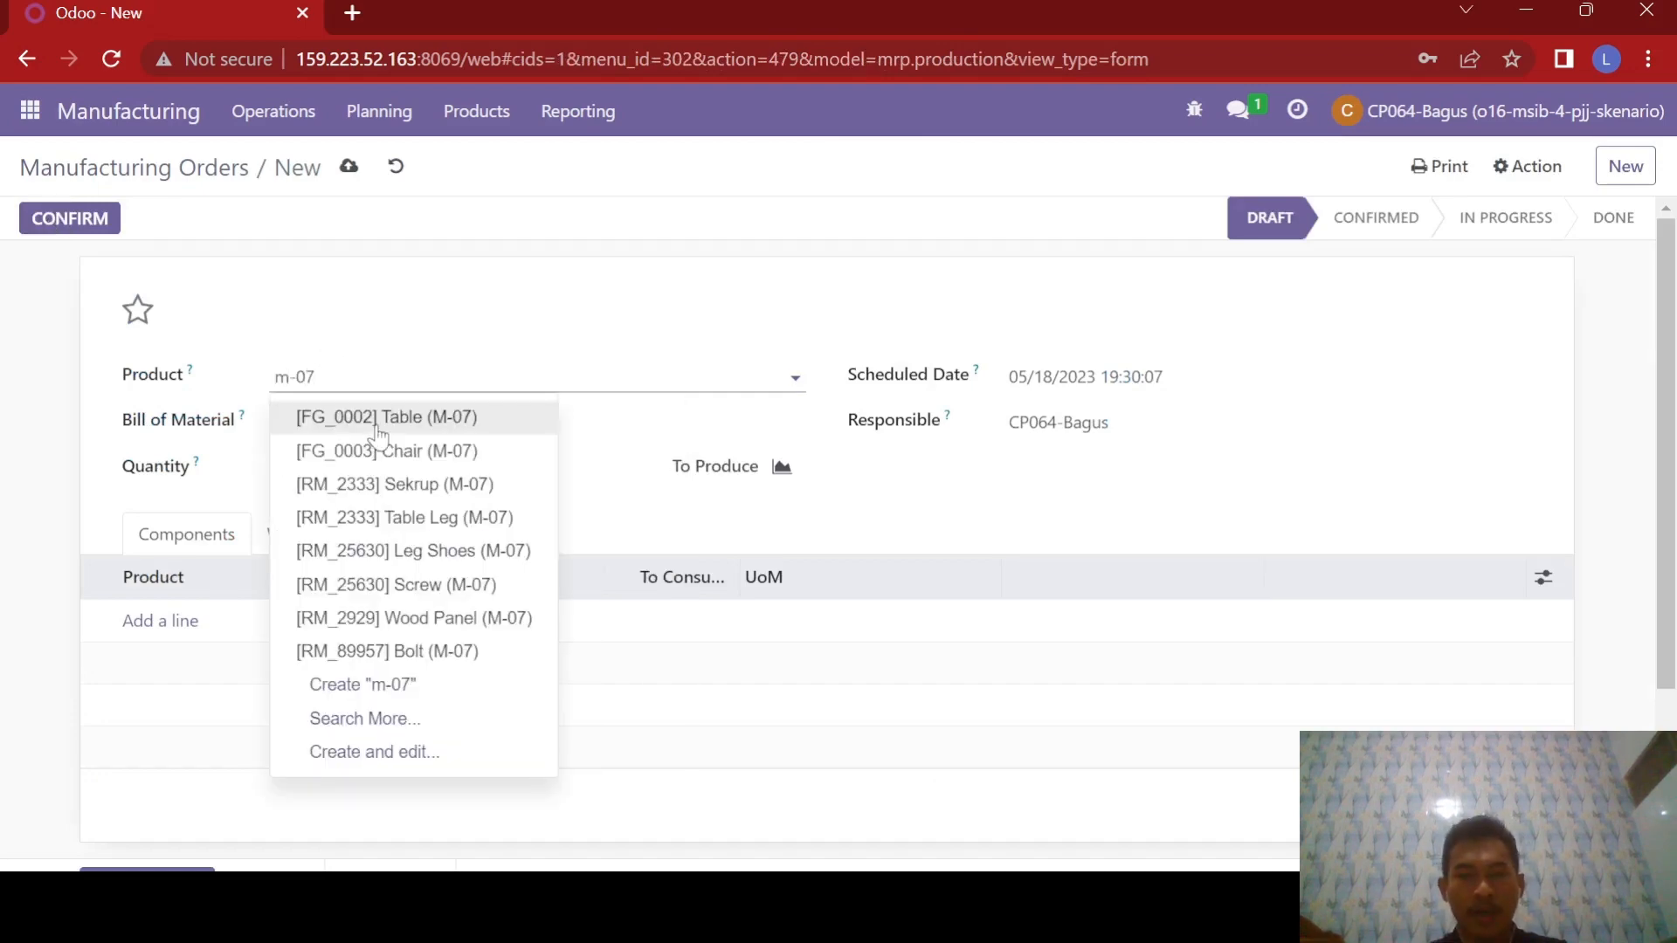
left_click(378, 419)
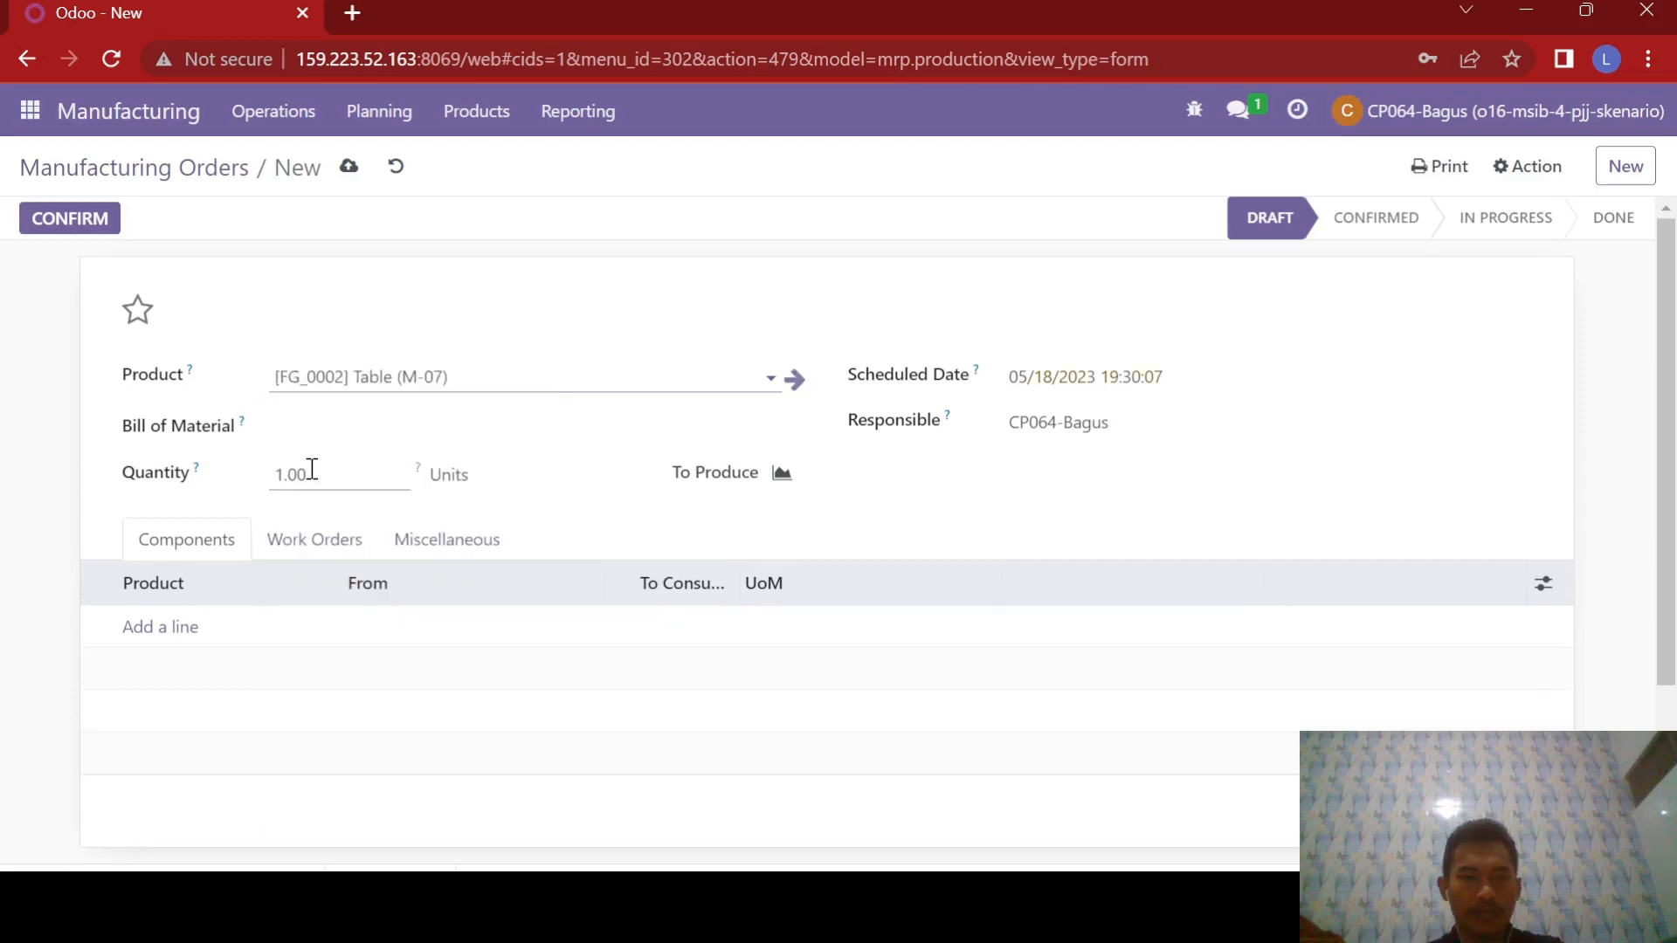
left_click(1113, 377)
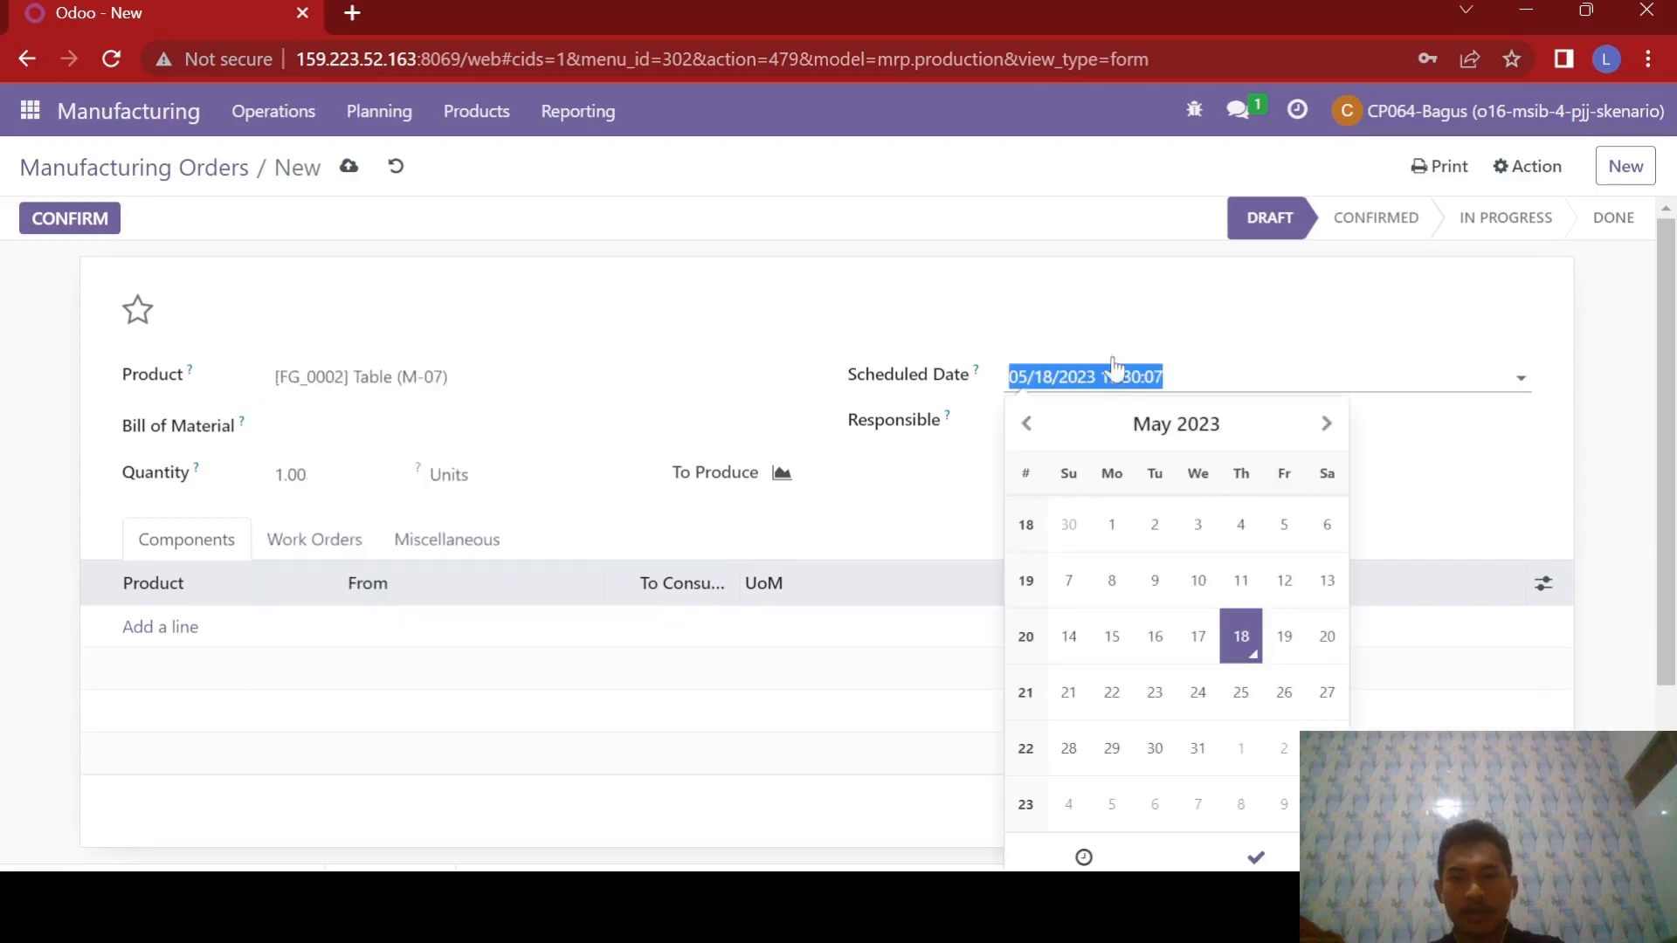
left_click(1276, 640)
left_click(973, 313)
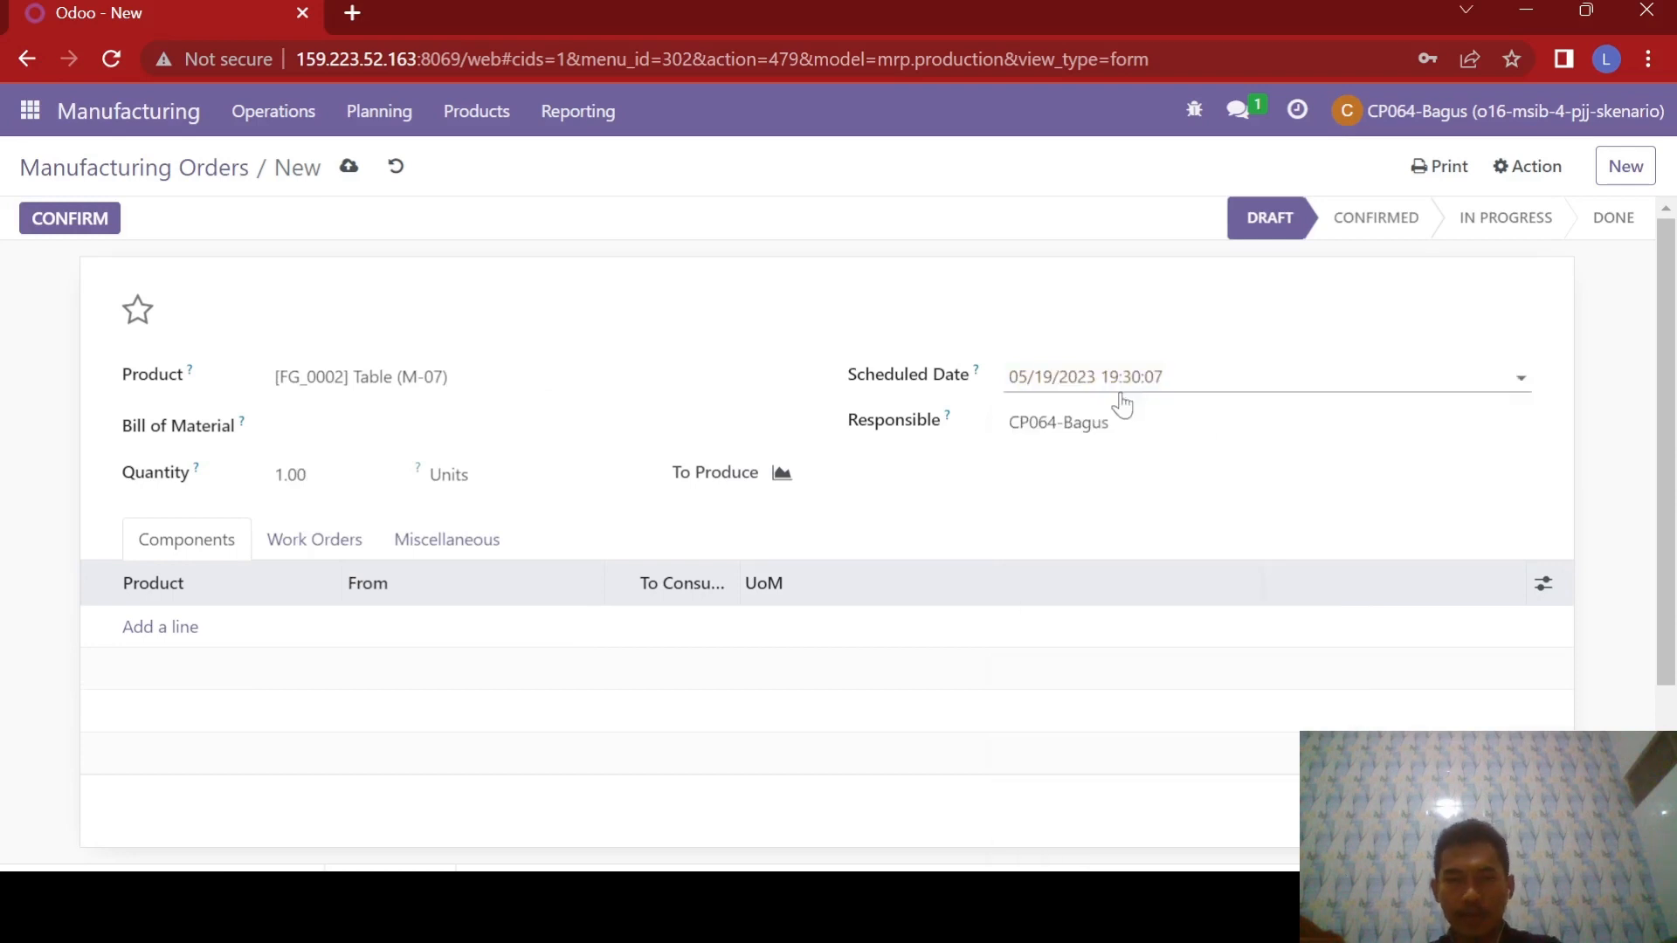
Add Table Top (M-07) as the first component, picking it from the full product search for m-07.
left_click(161, 631)
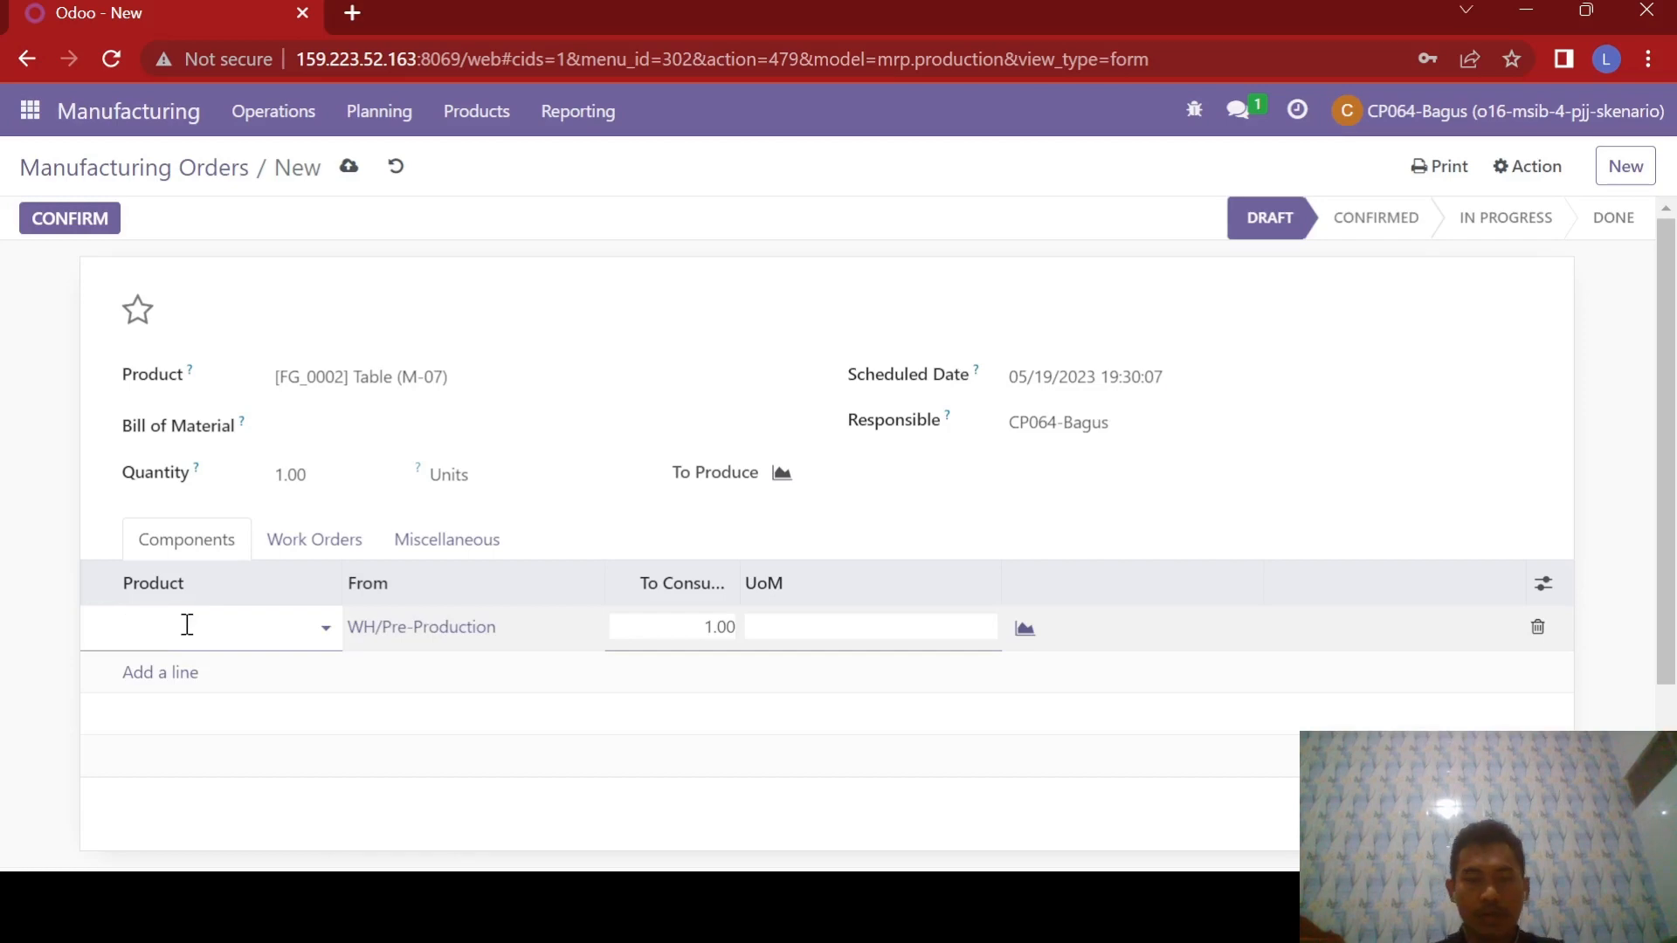
type("m-07")
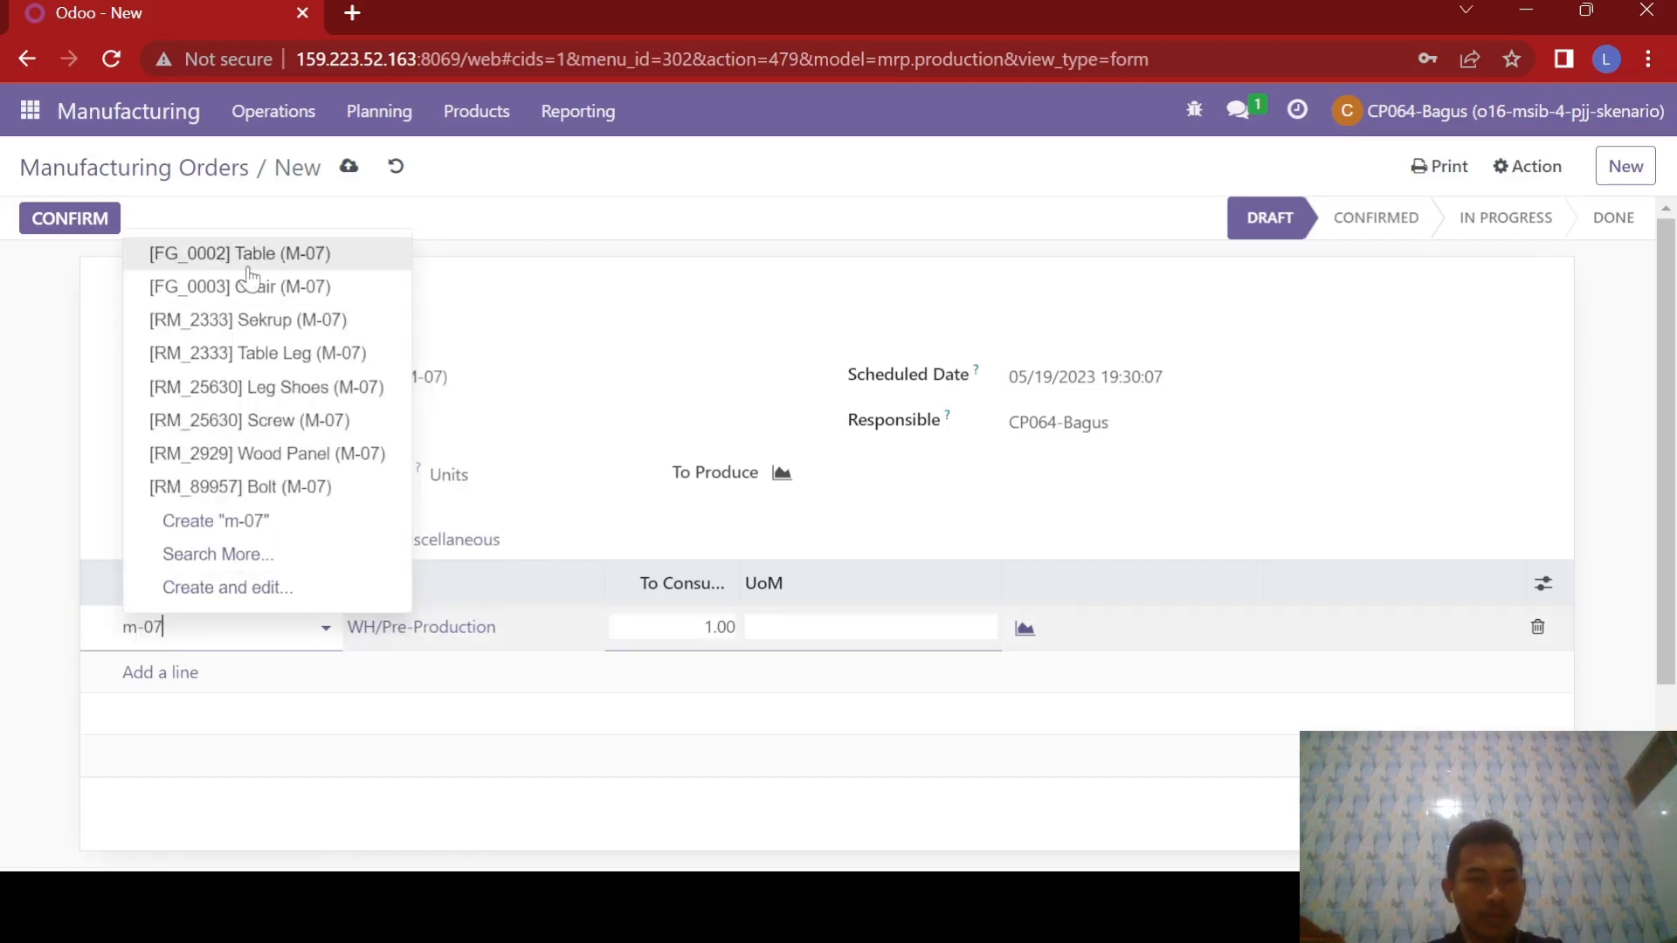
left_click(219, 554)
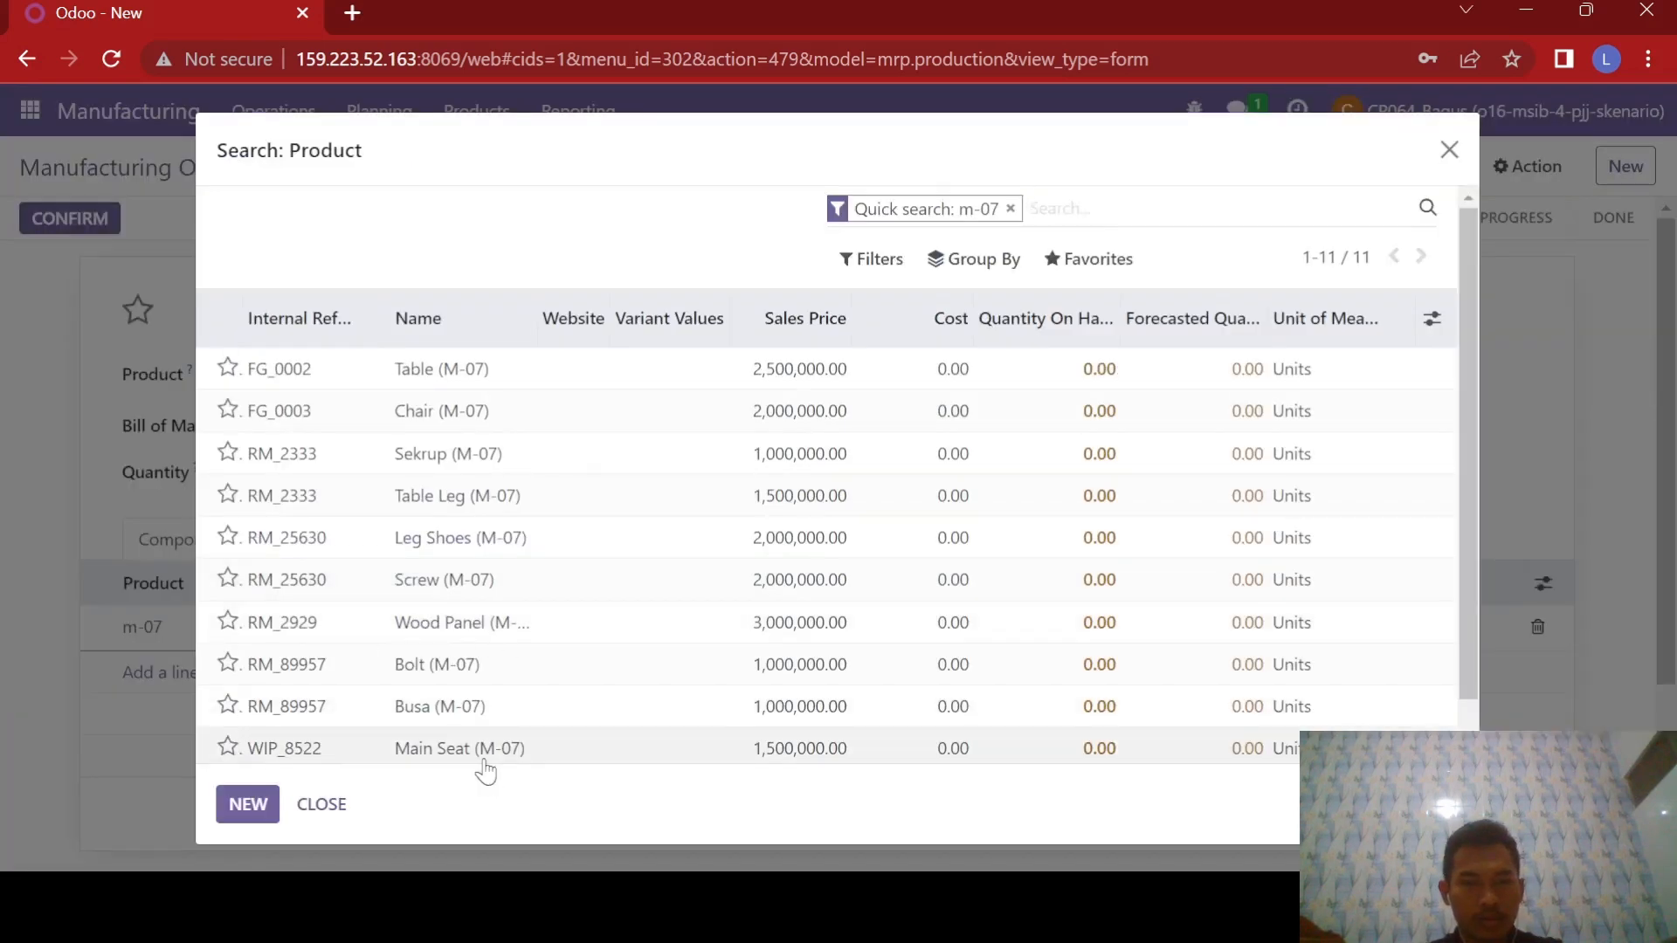
scroll(486, 706, "down", 1)
scroll(487, 706, "down", 1)
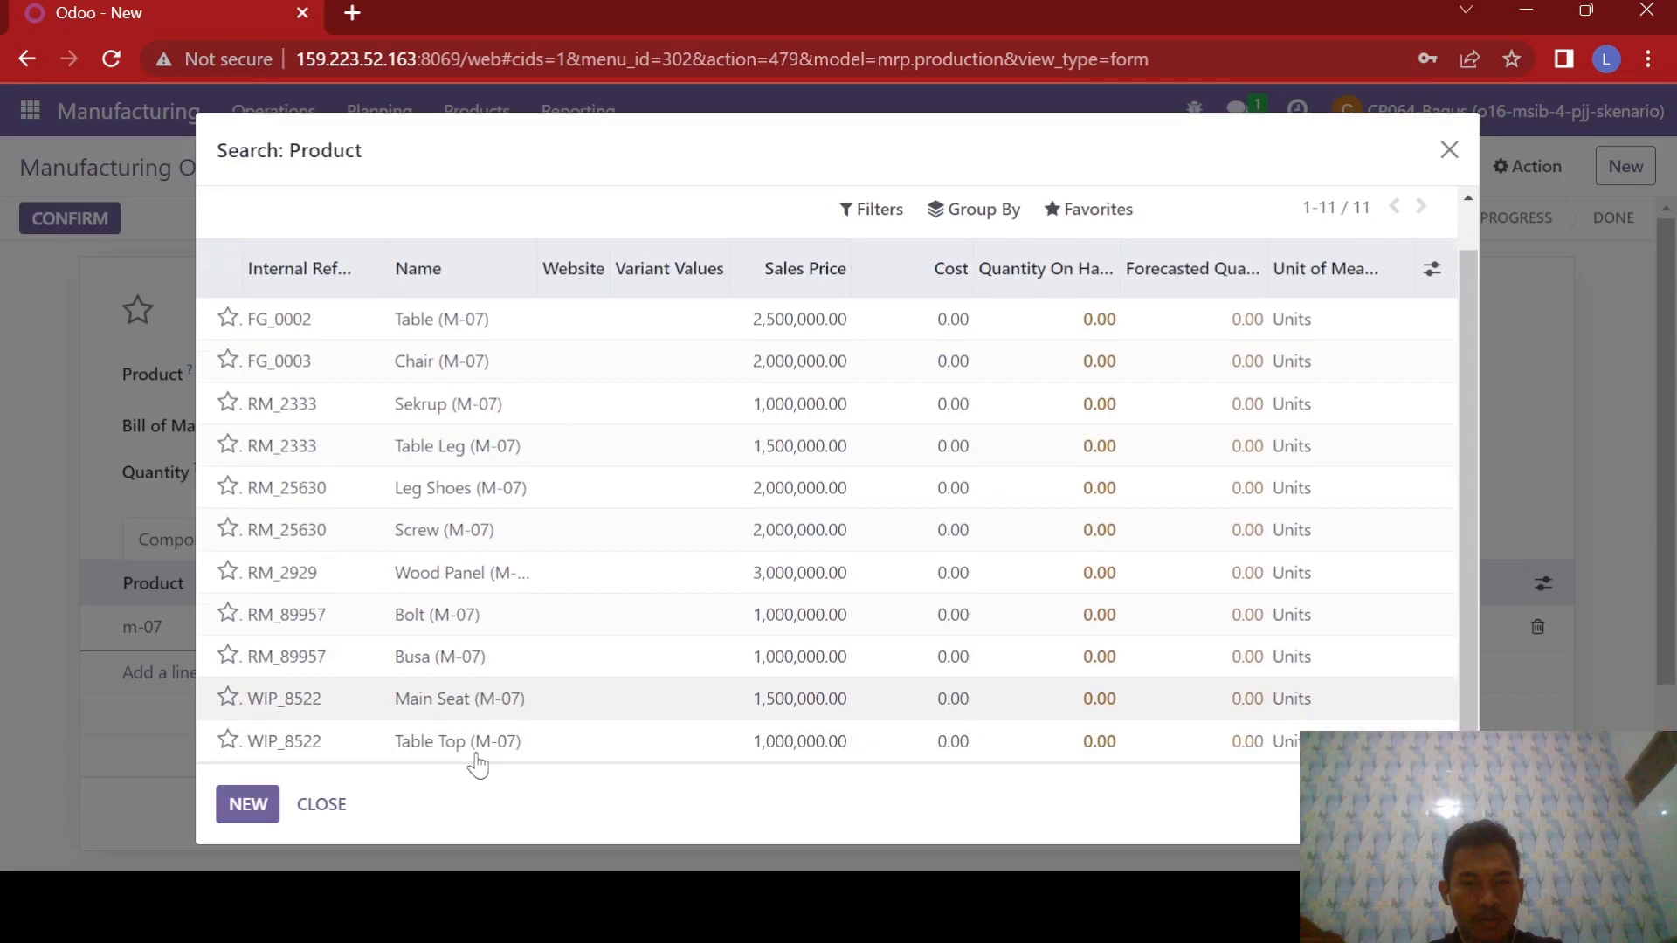
left_click(478, 746)
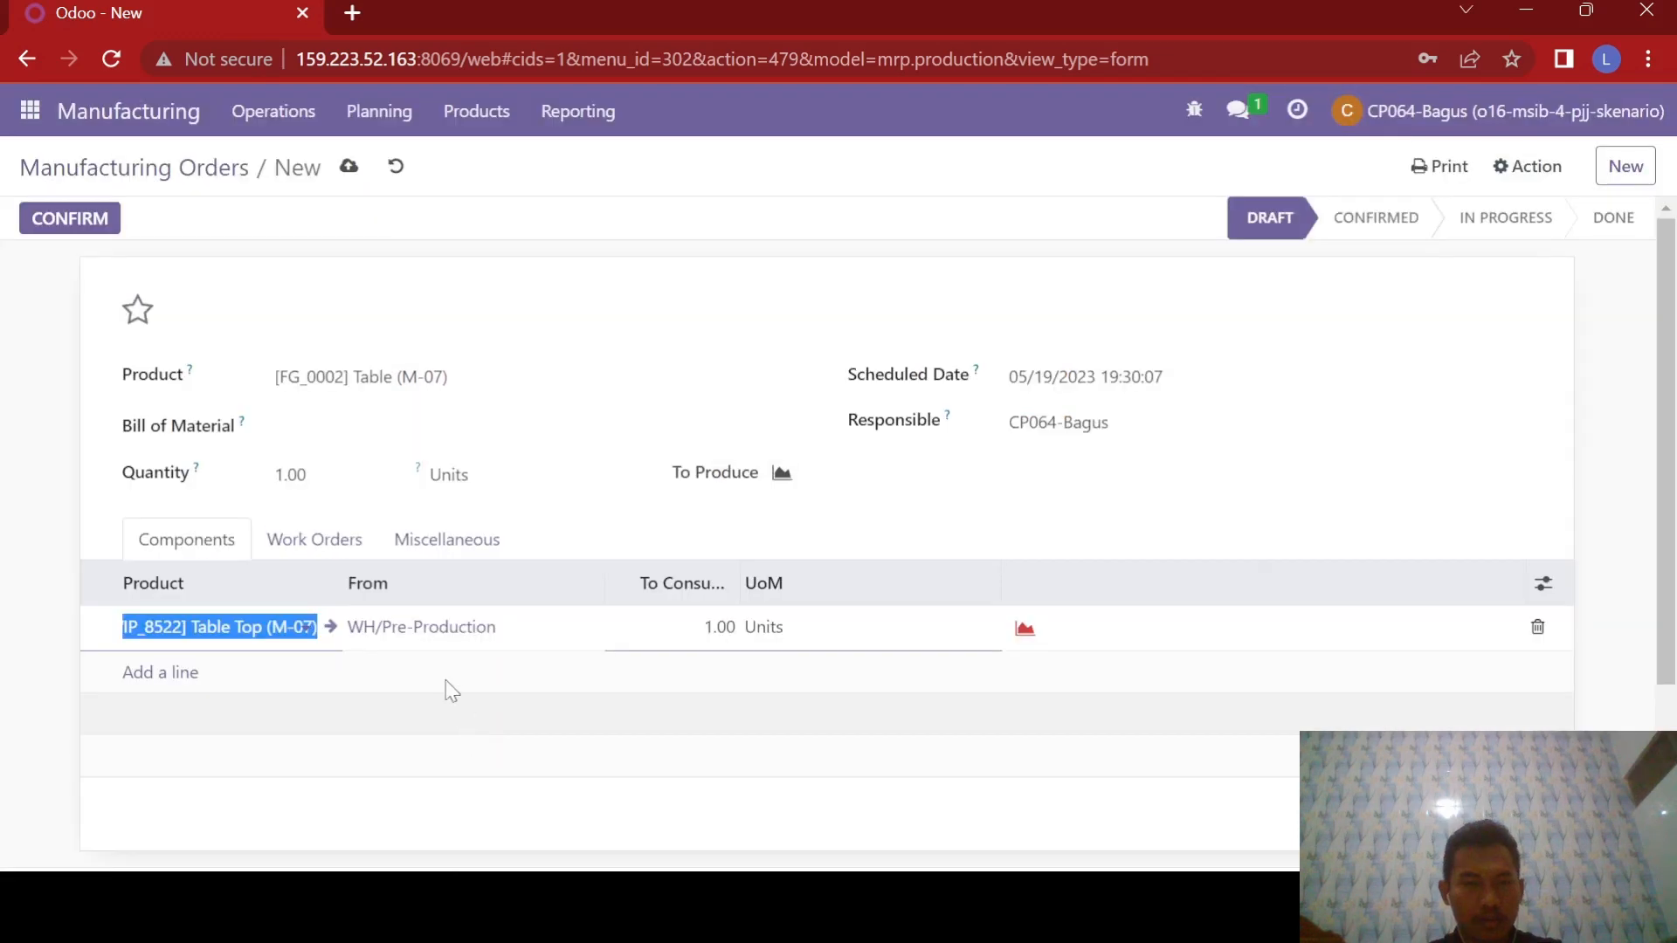
Add Table Leg (M-07) and Bolt (M-07) as further components of the manufacturing order.
left_click(165, 671)
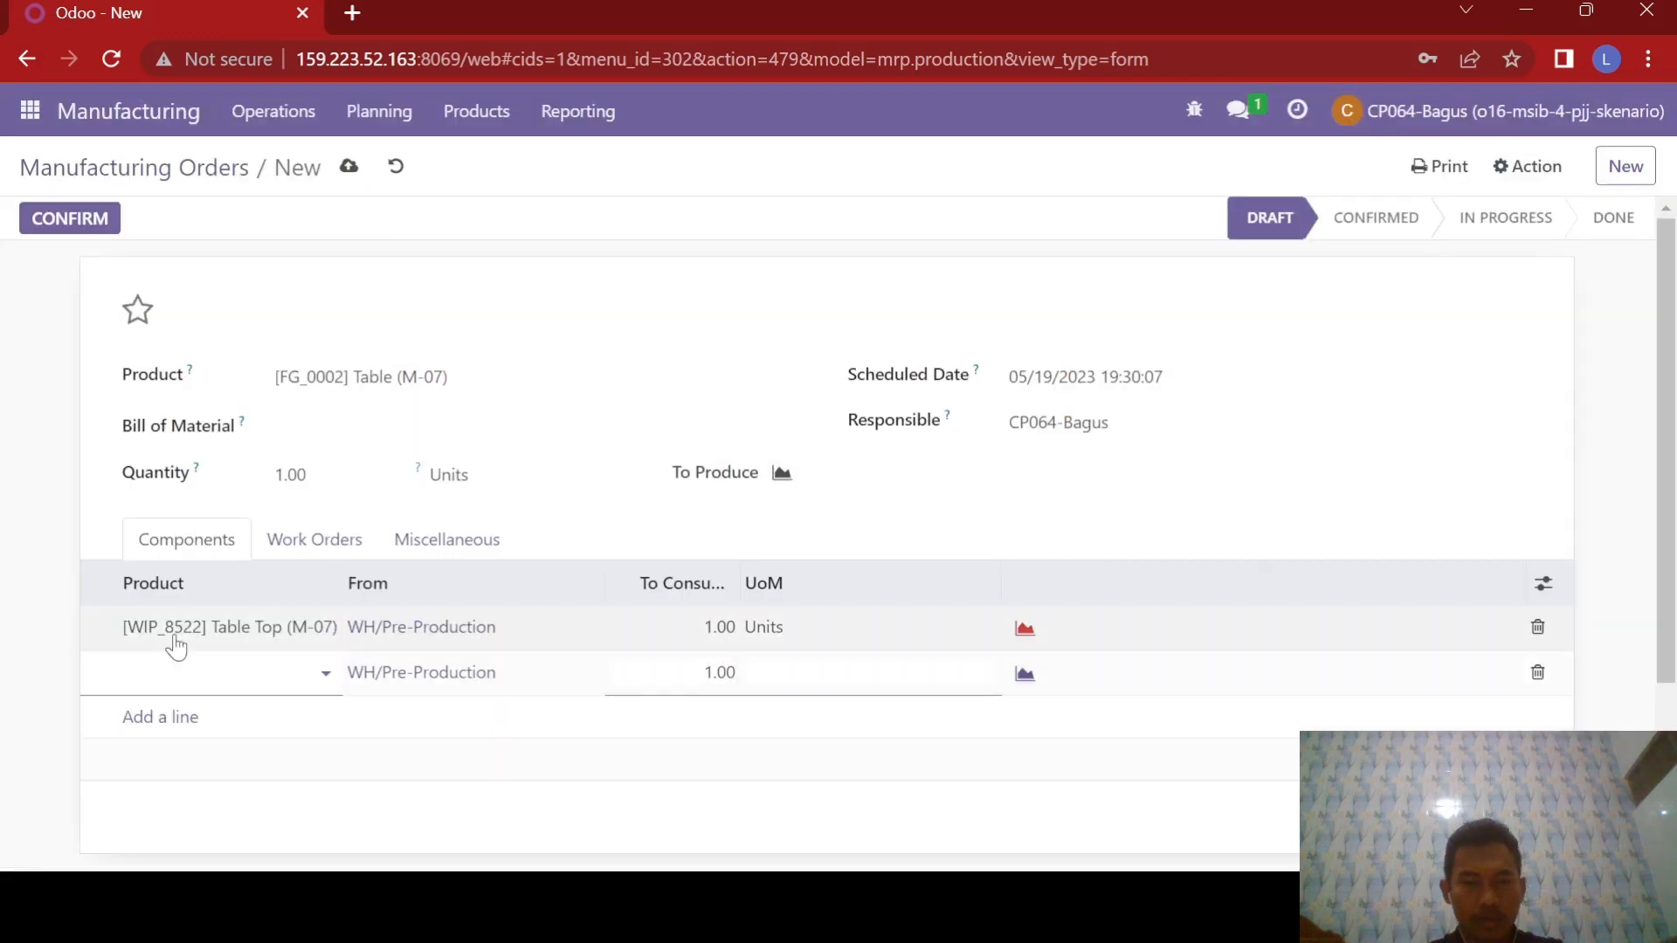
type("m-07")
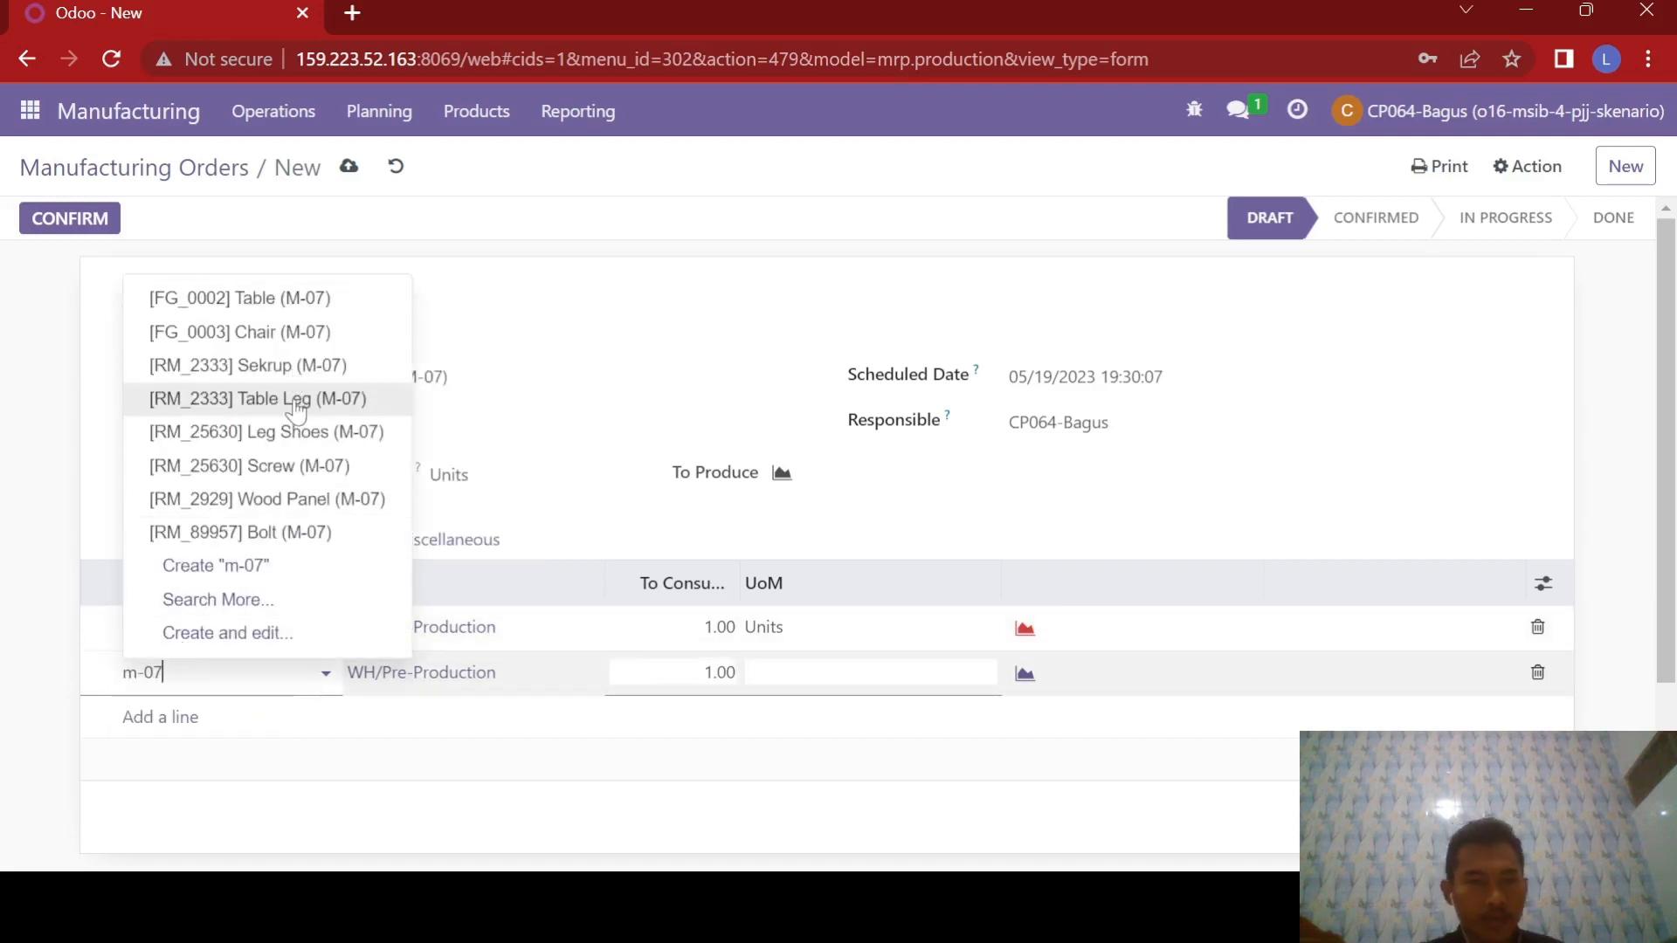
left_click(262, 398)
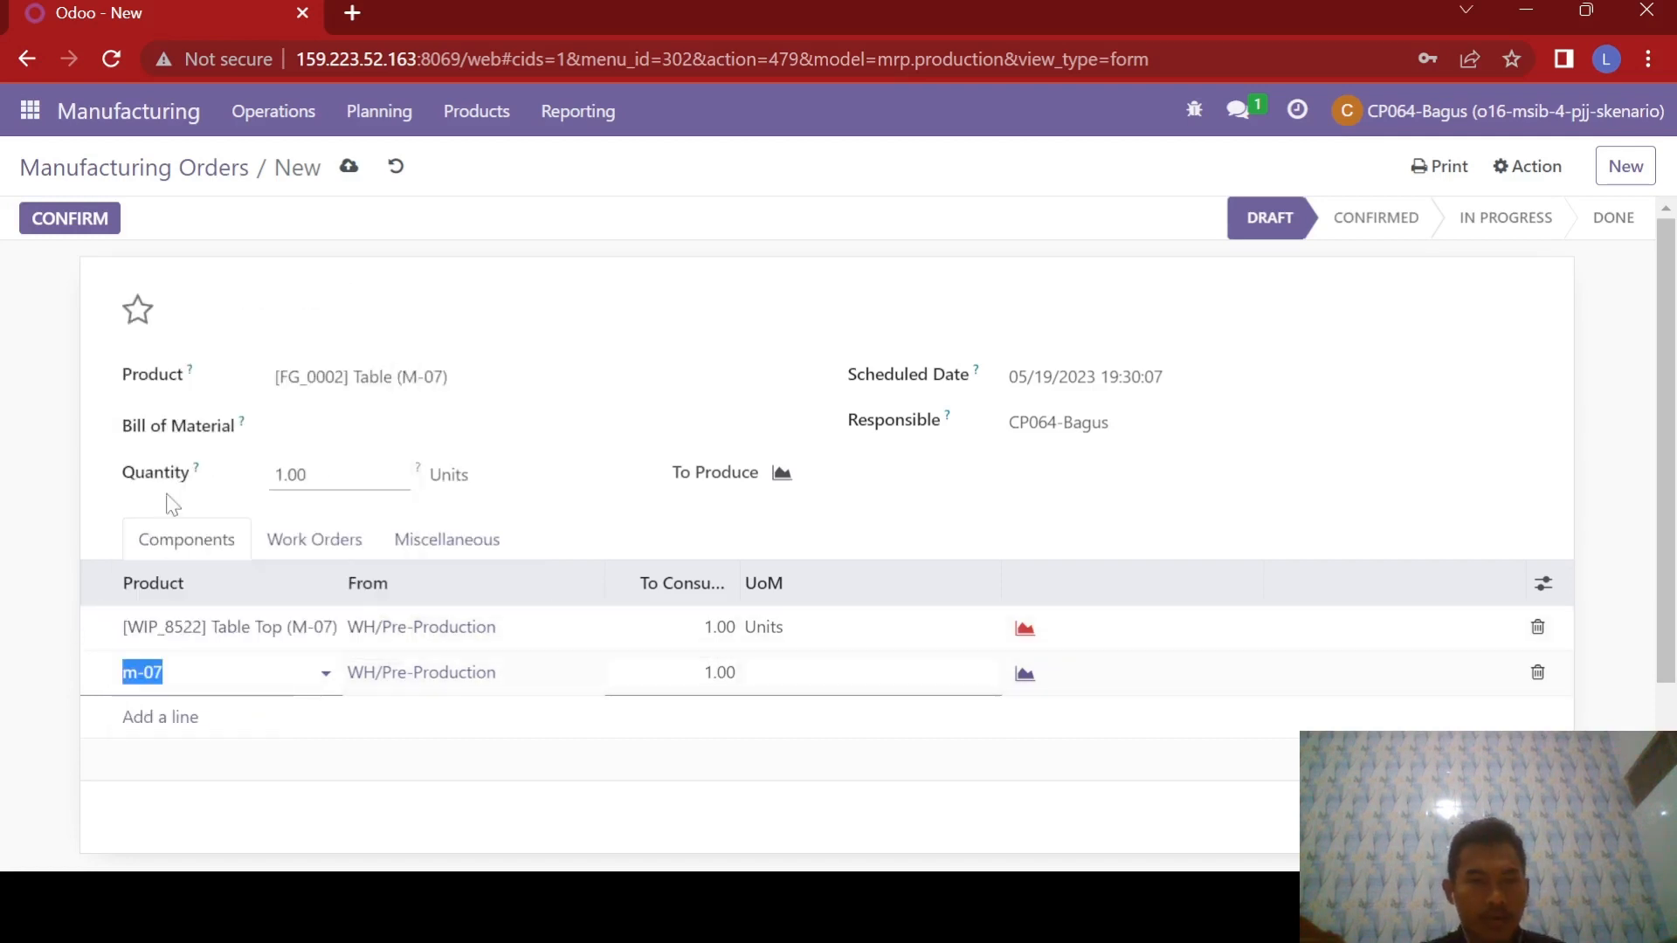
left_click(174, 719)
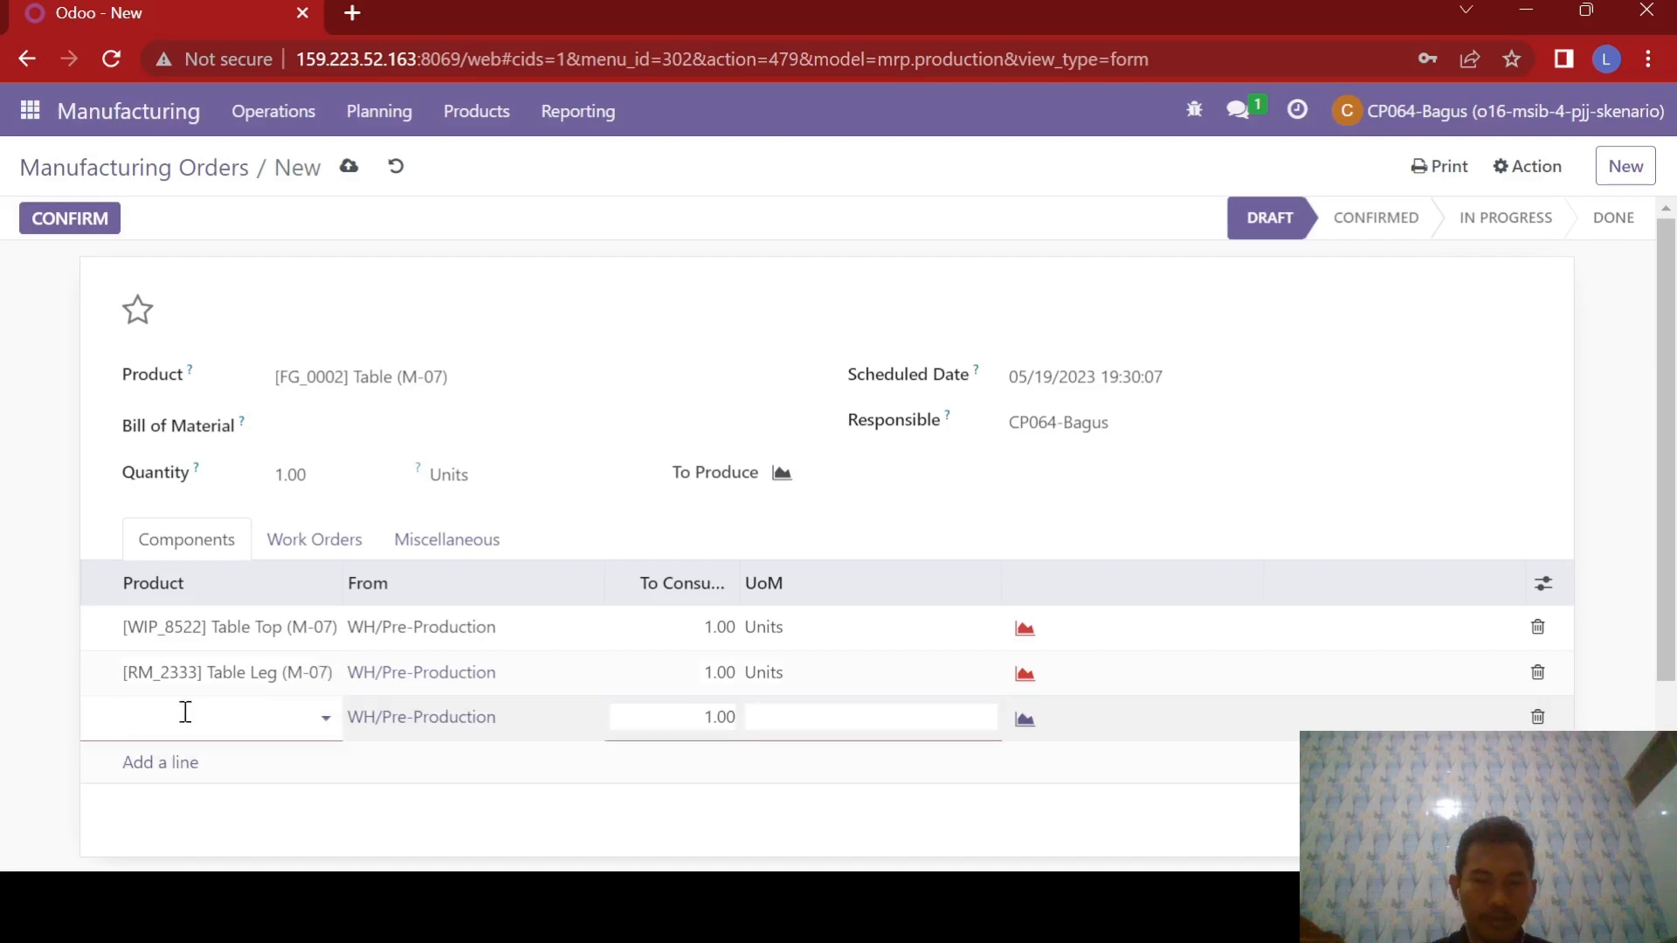
type("m-07")
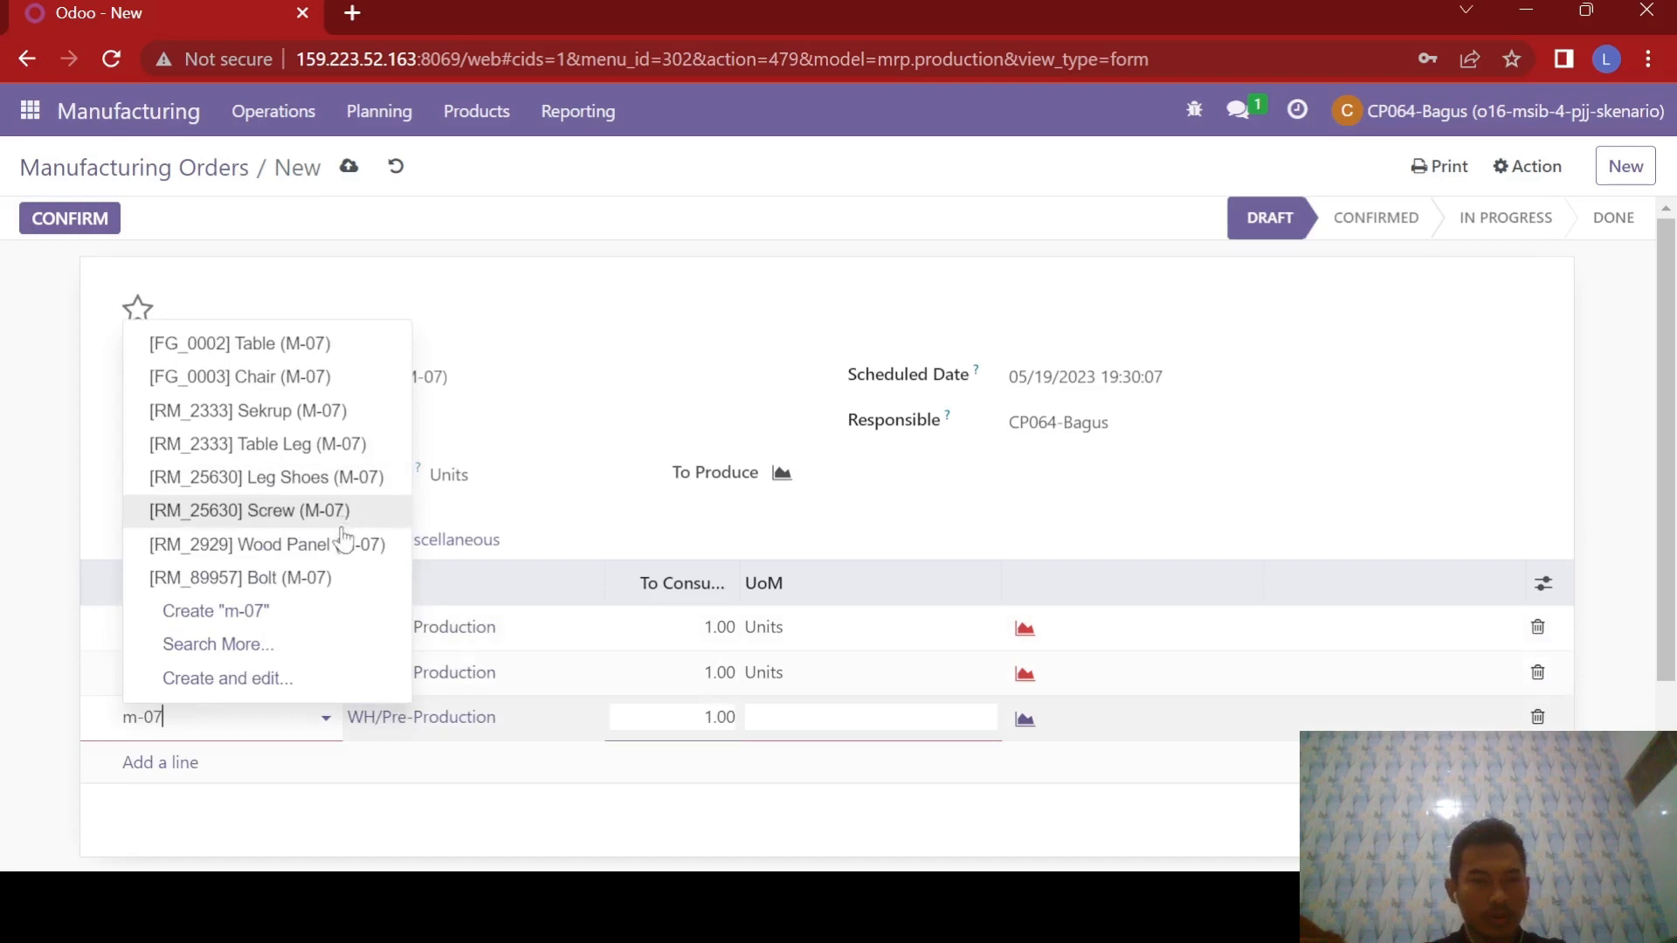
left_click(337, 578)
Add Screw (M-07) as the fourth component of the manufacturing order.
left_click(180, 762)
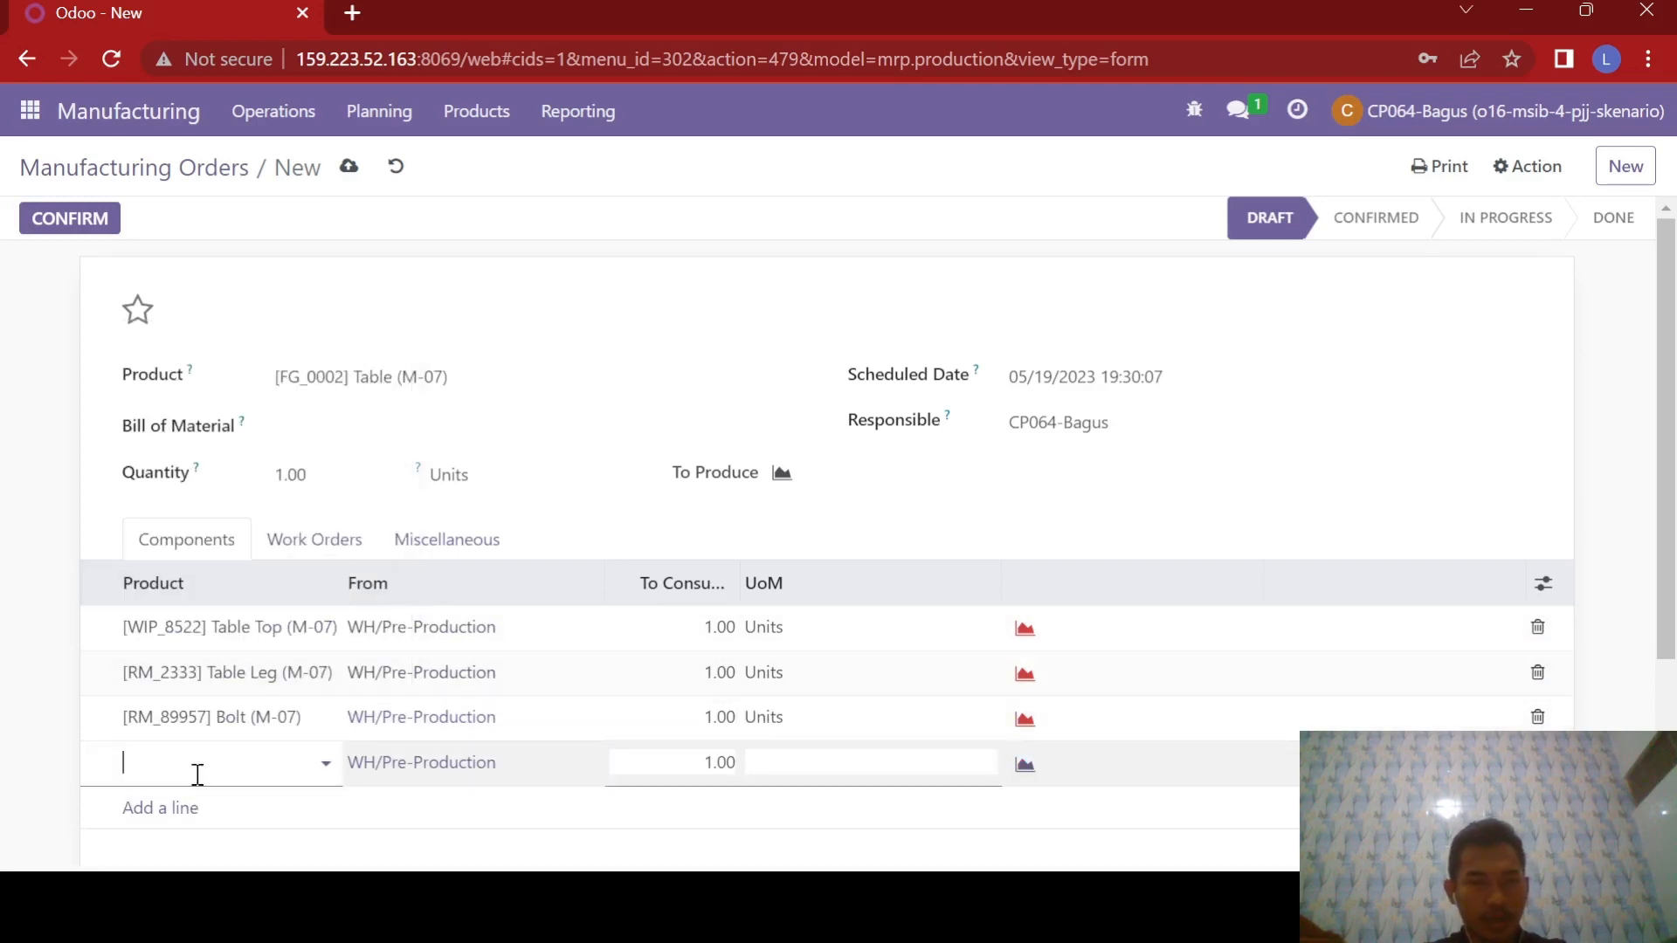
type("m")
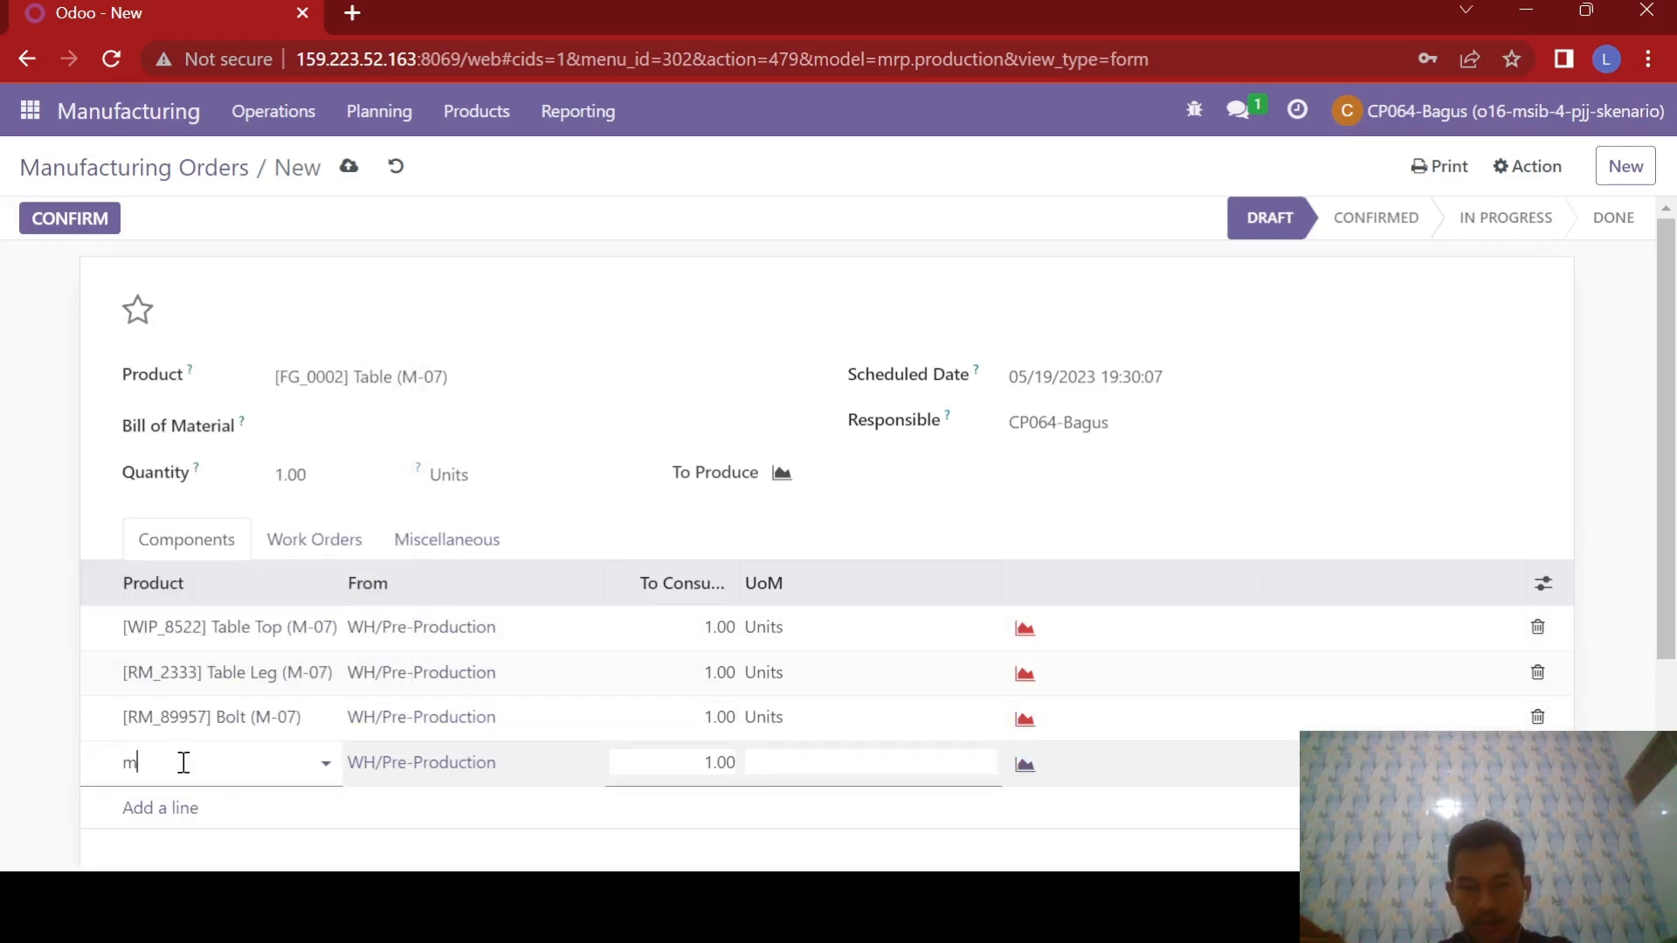
type("-07")
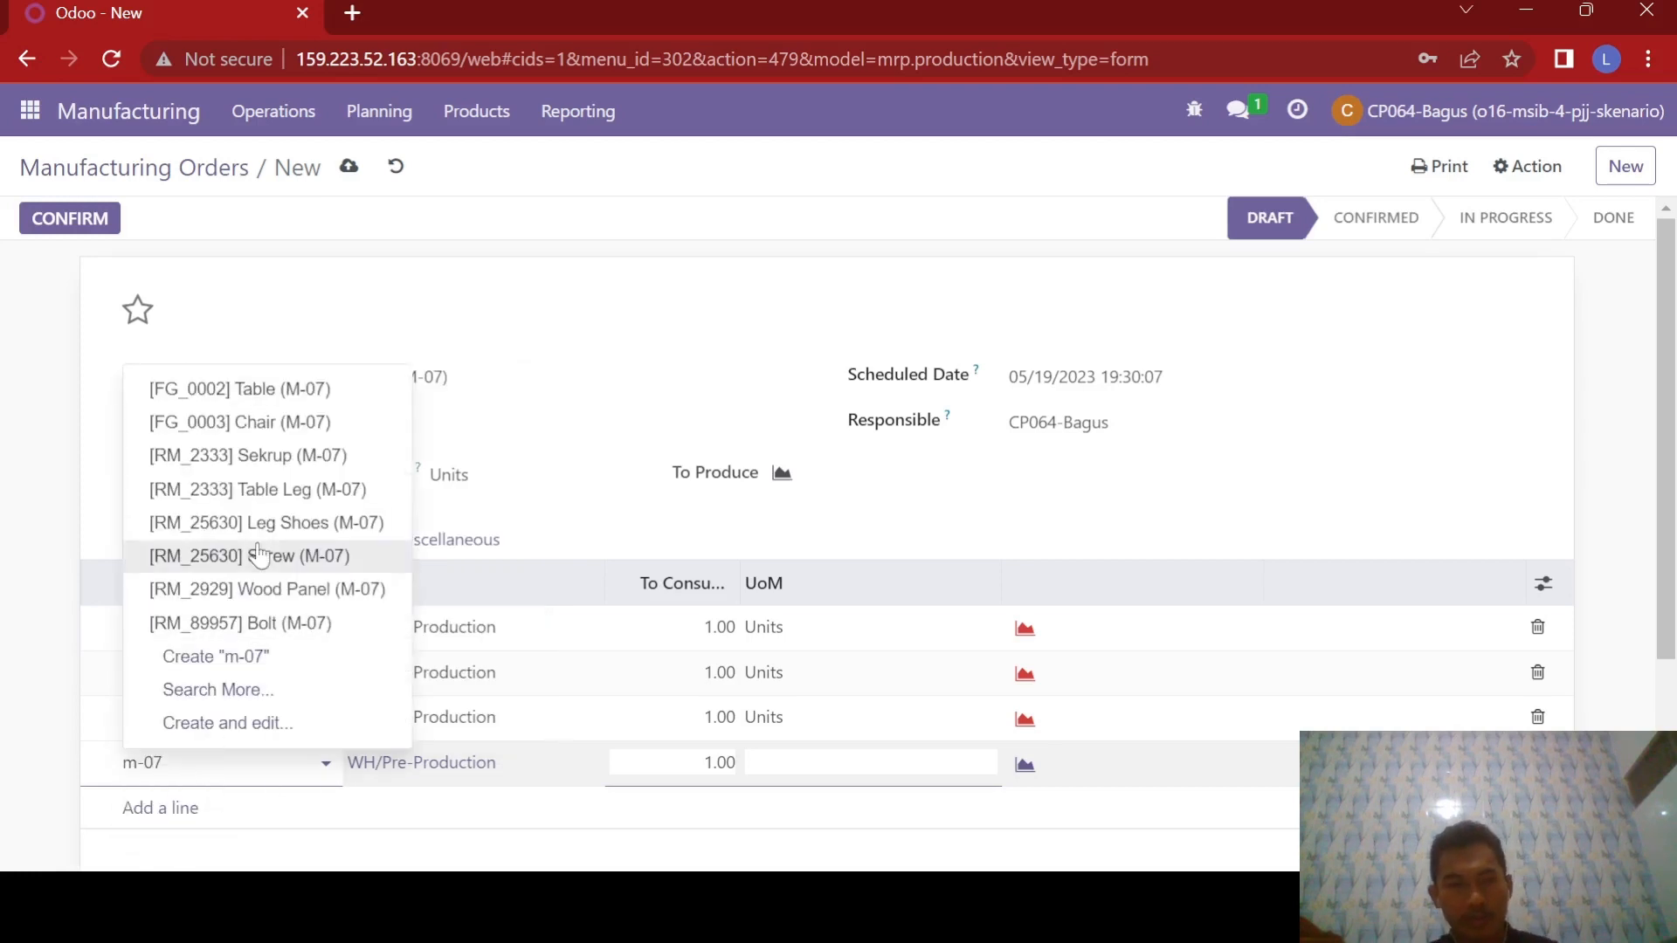
key("Up")
key("Up")
key("Down")
key("Down")
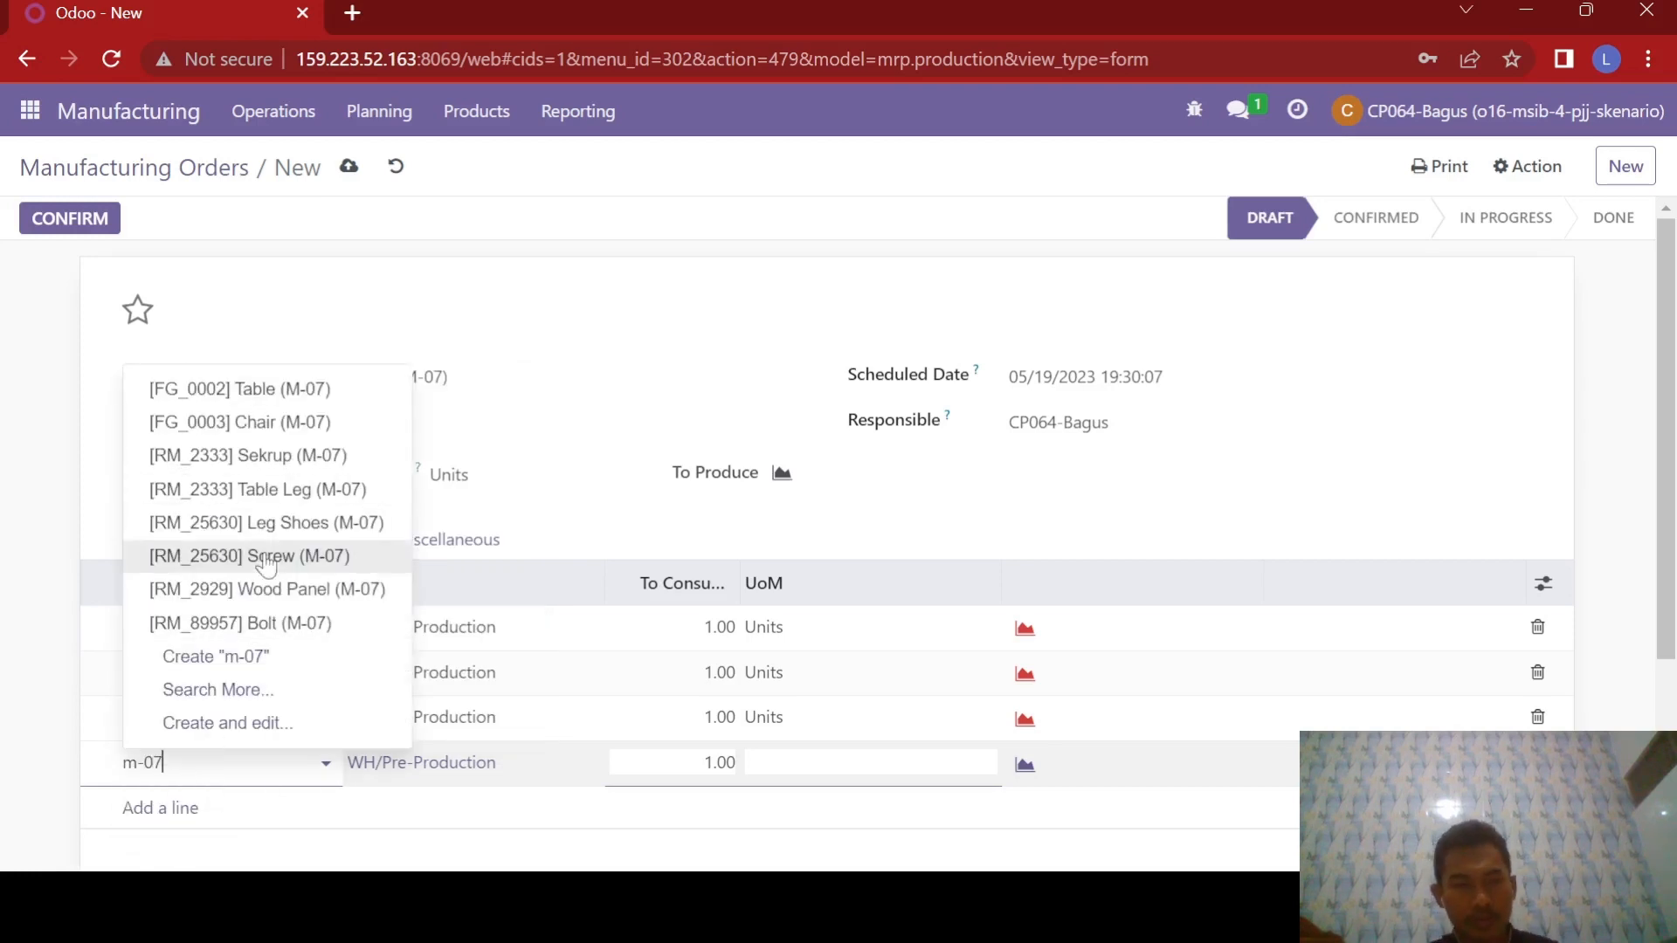
left_click(266, 559)
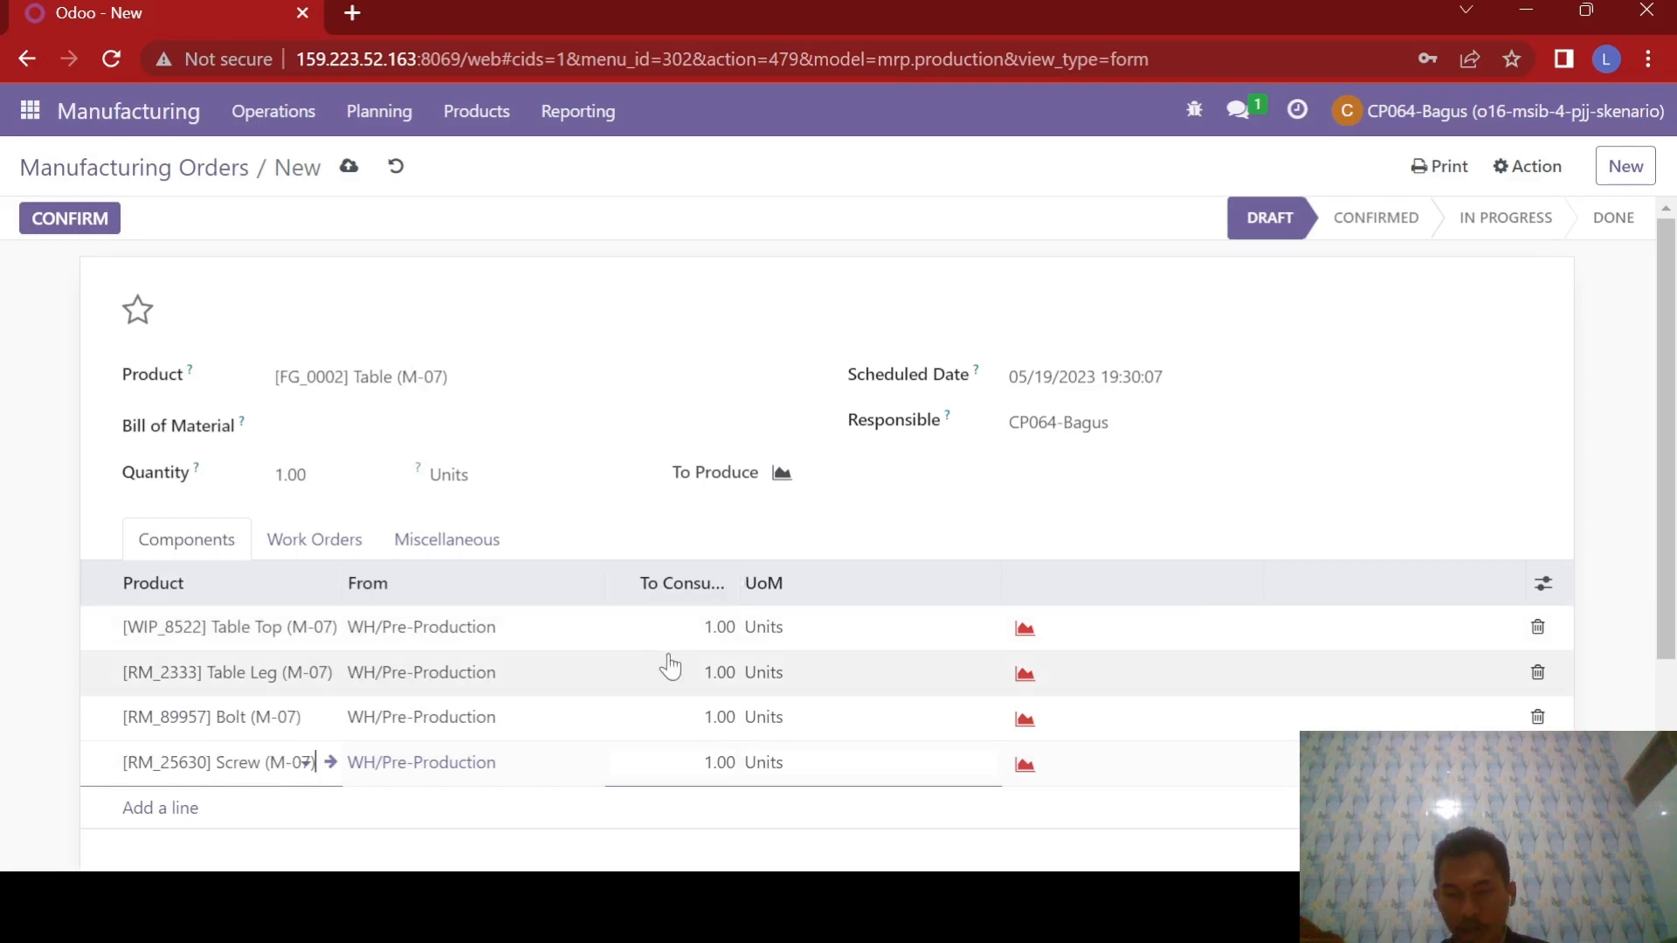
Set the quantity to consume to 4 for both the Bolt (M-07) and Screw (M-07) components.
left_click(716, 725)
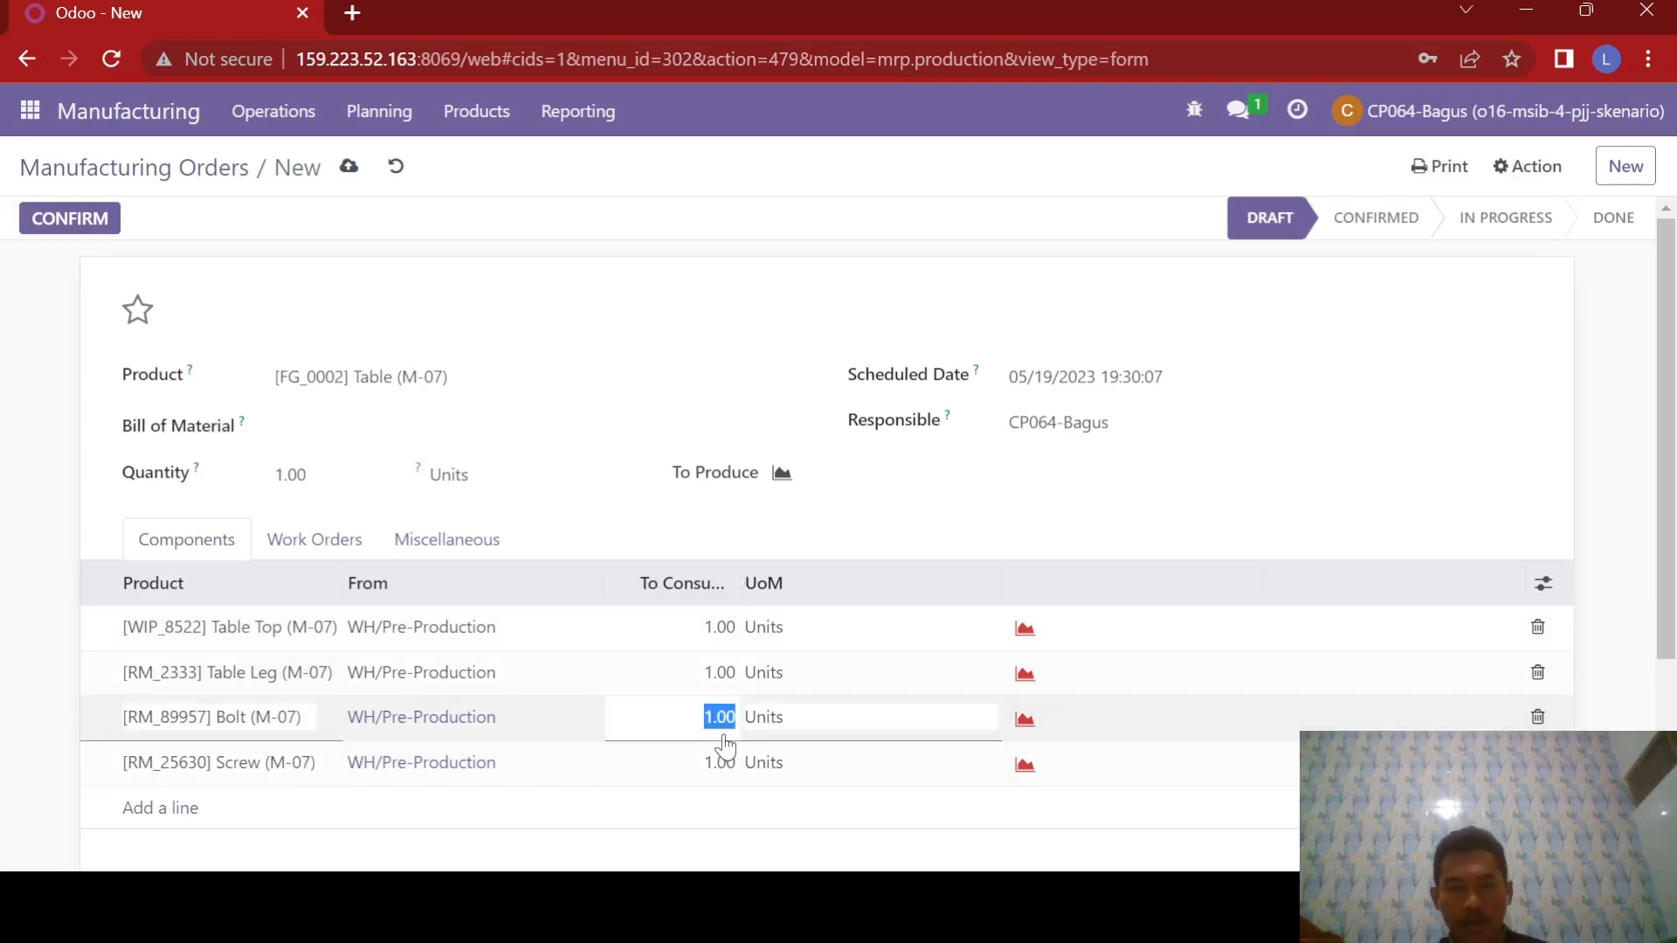
type("4")
left_click(704, 758)
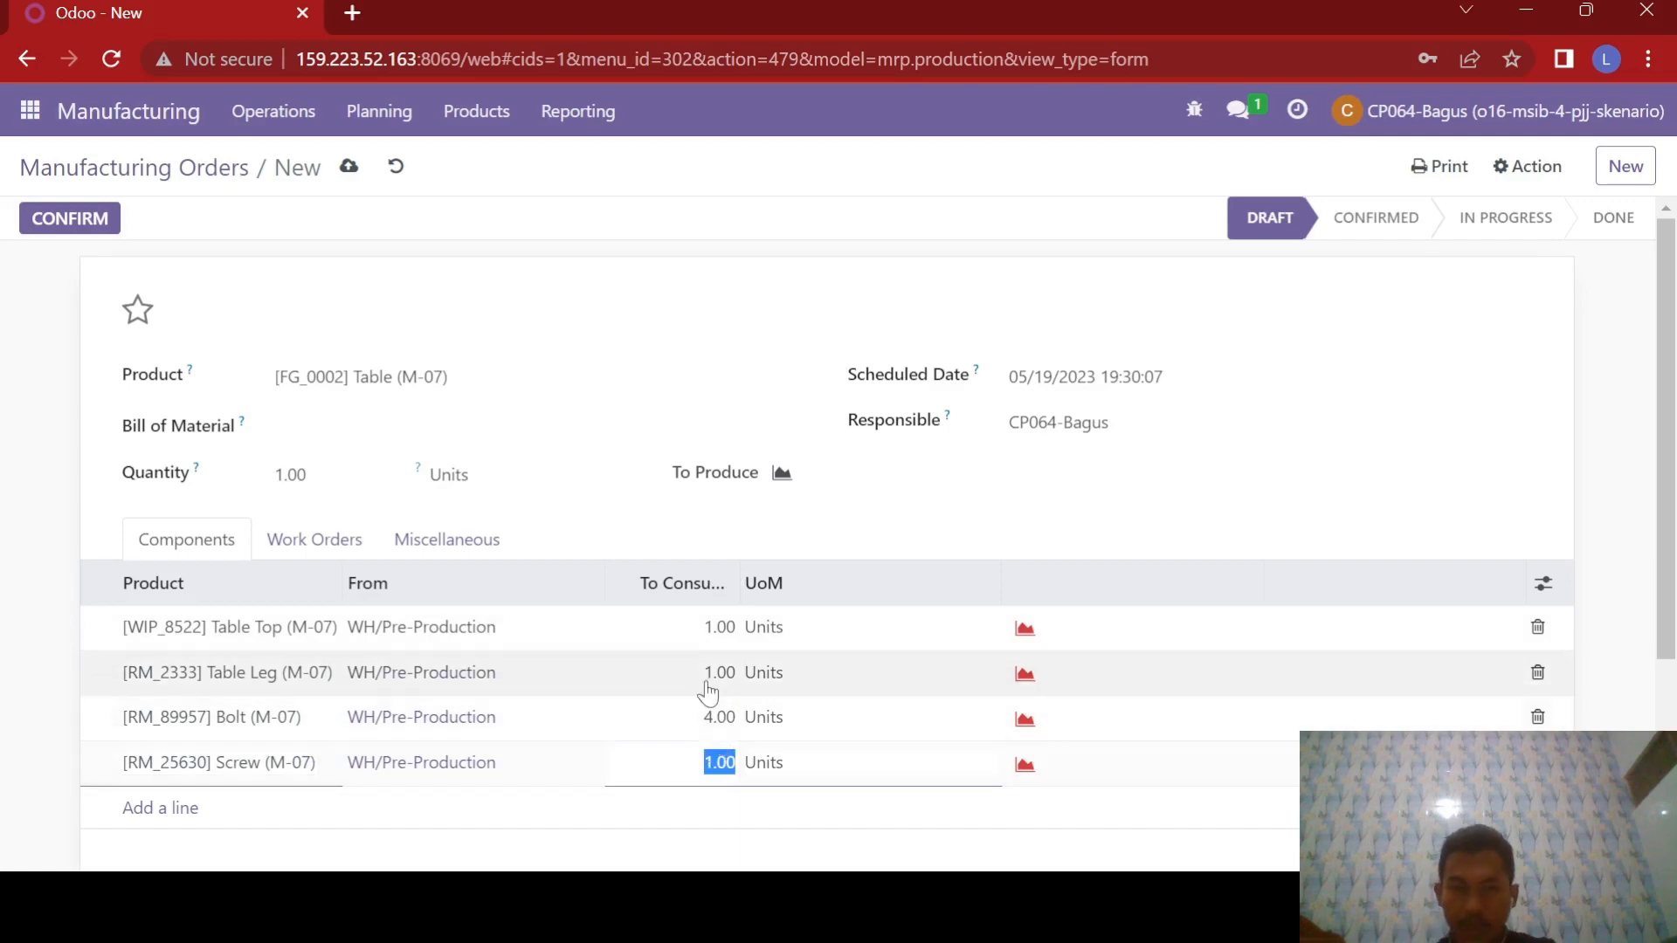
type("4")
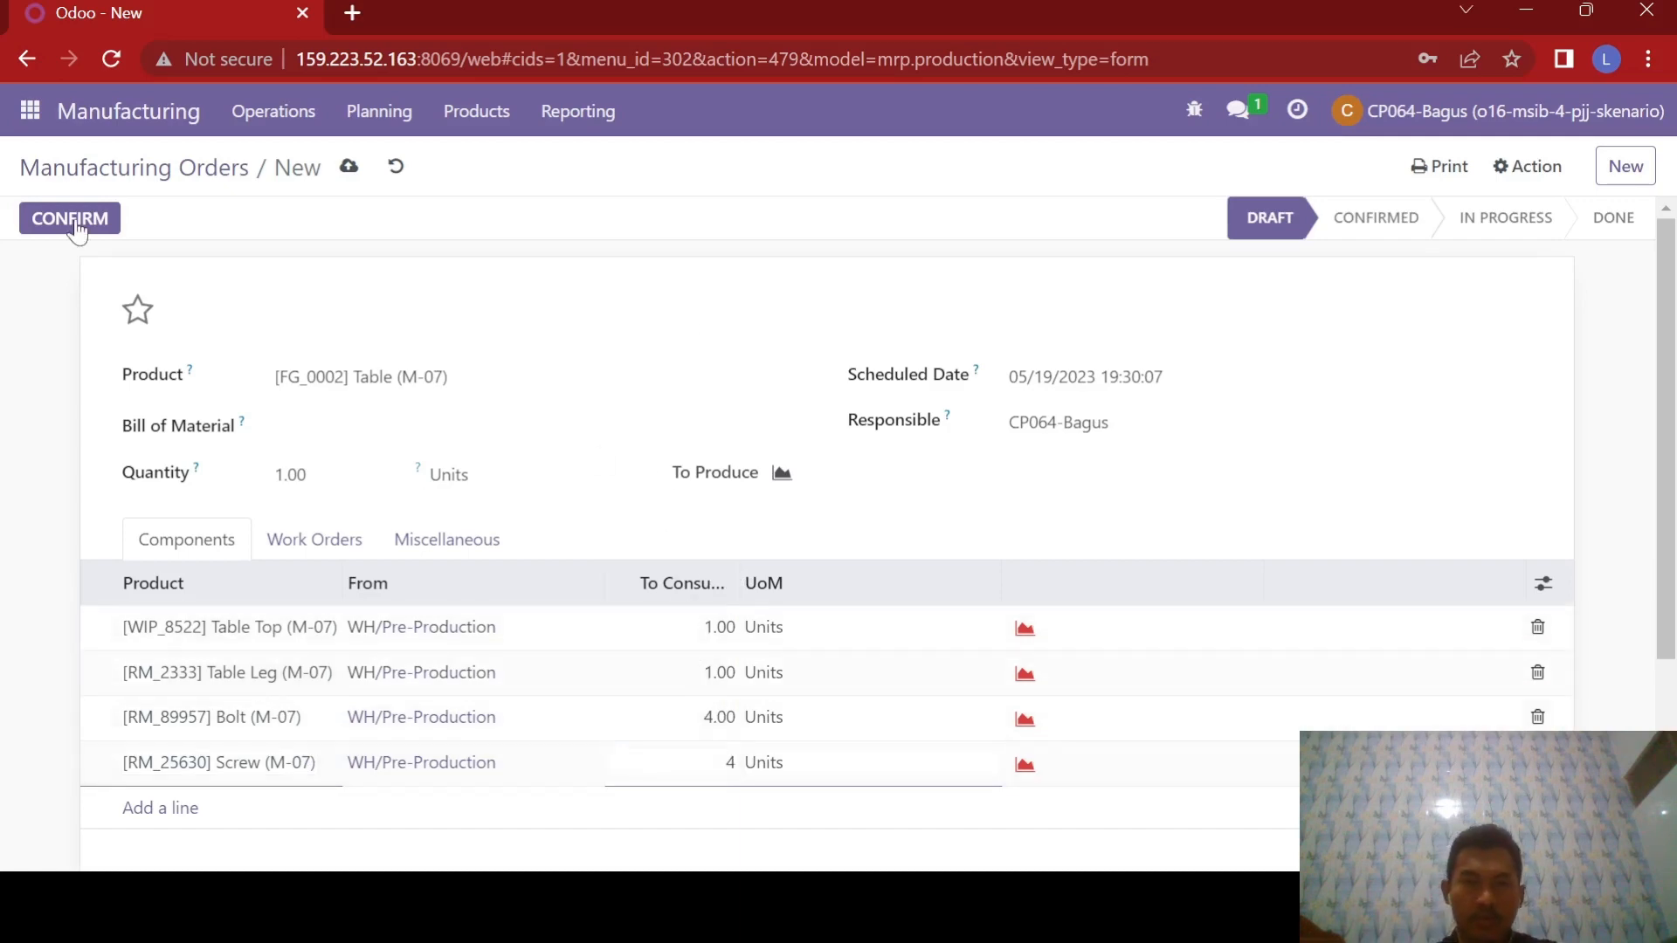
Add a work order with the operation Pemotongan at the work center Cutting 07.
left_click(312, 546)
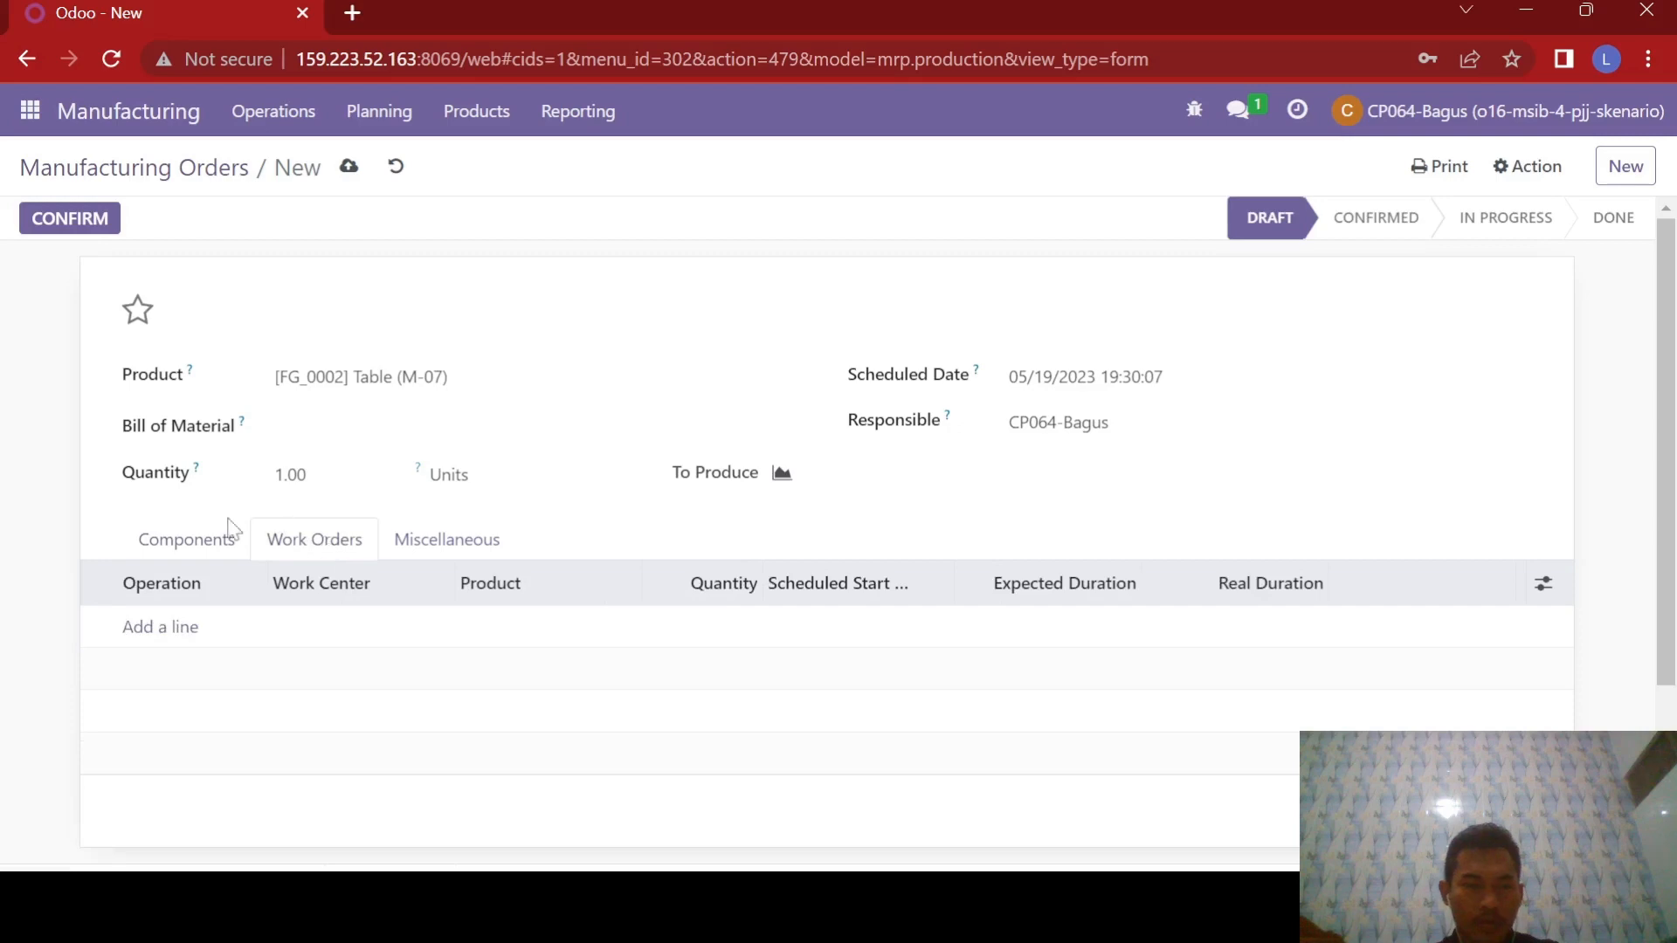
left_click(160, 627)
type("Pemoto")
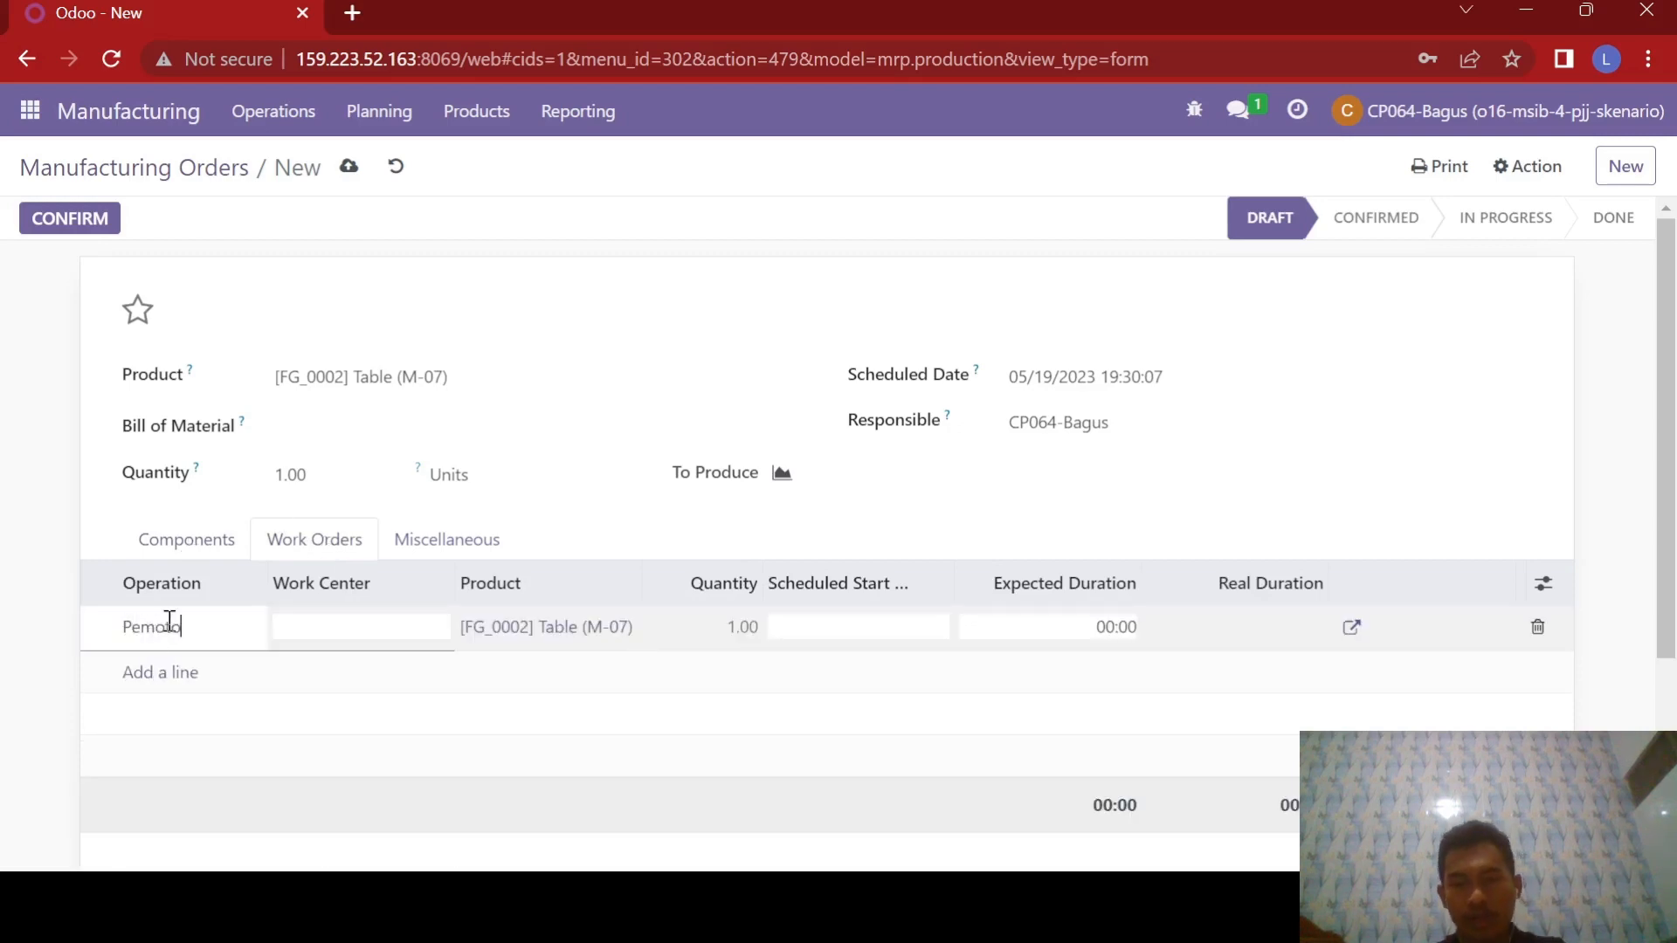
type("ngan")
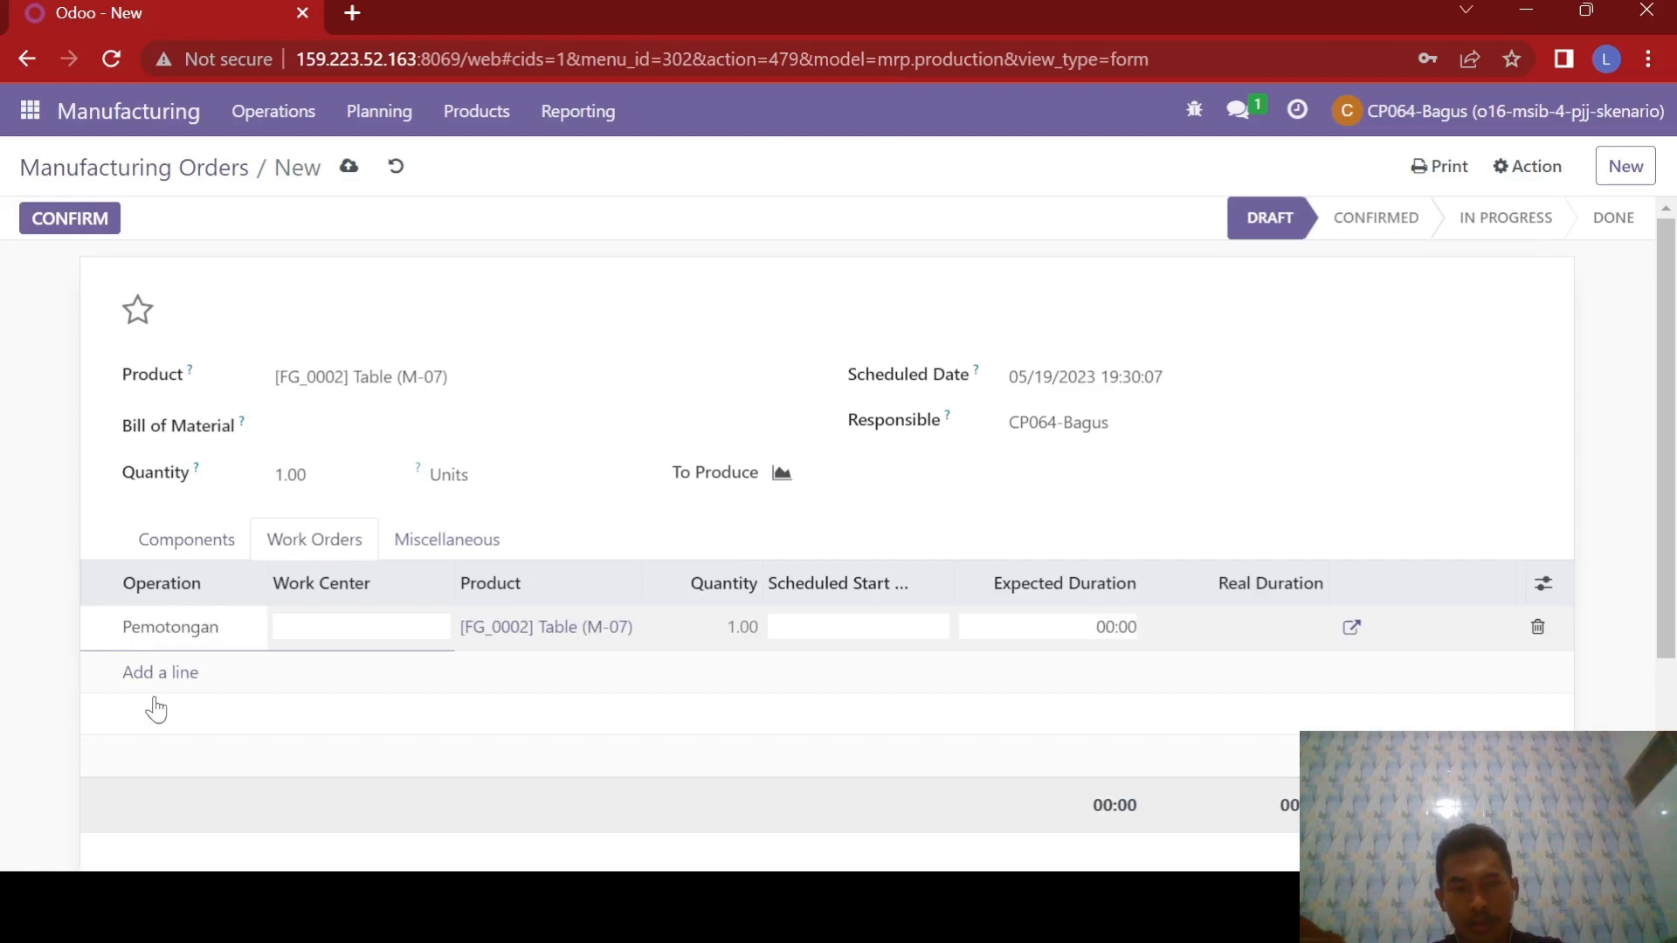
left_click(174, 675)
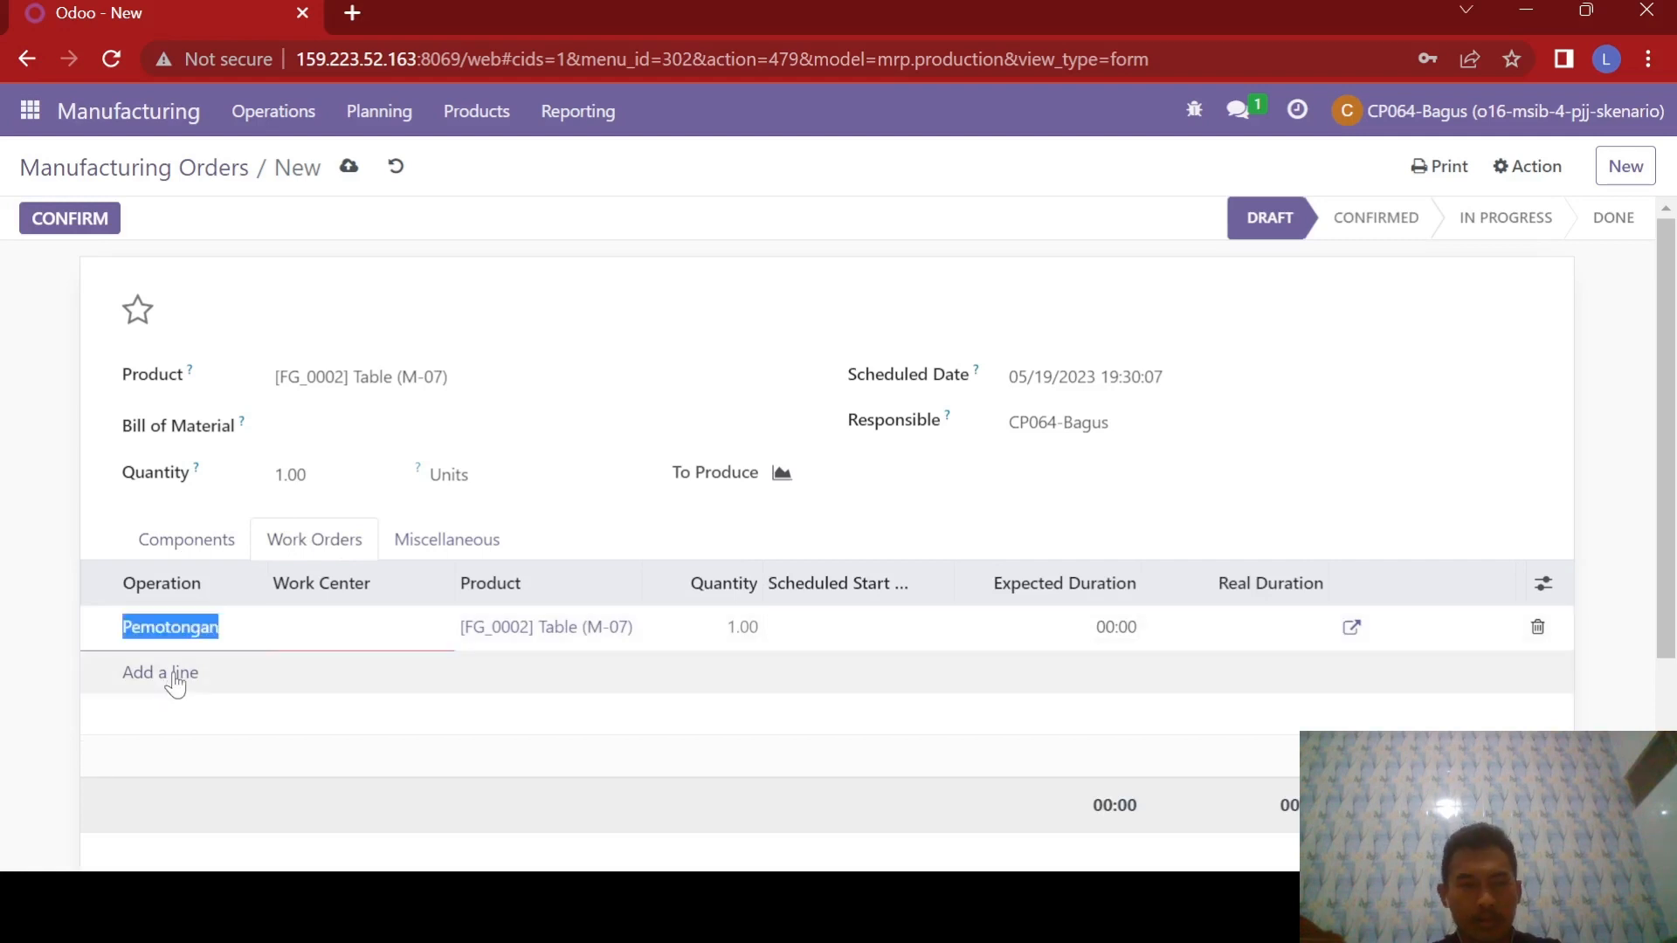
left_click(347, 627)
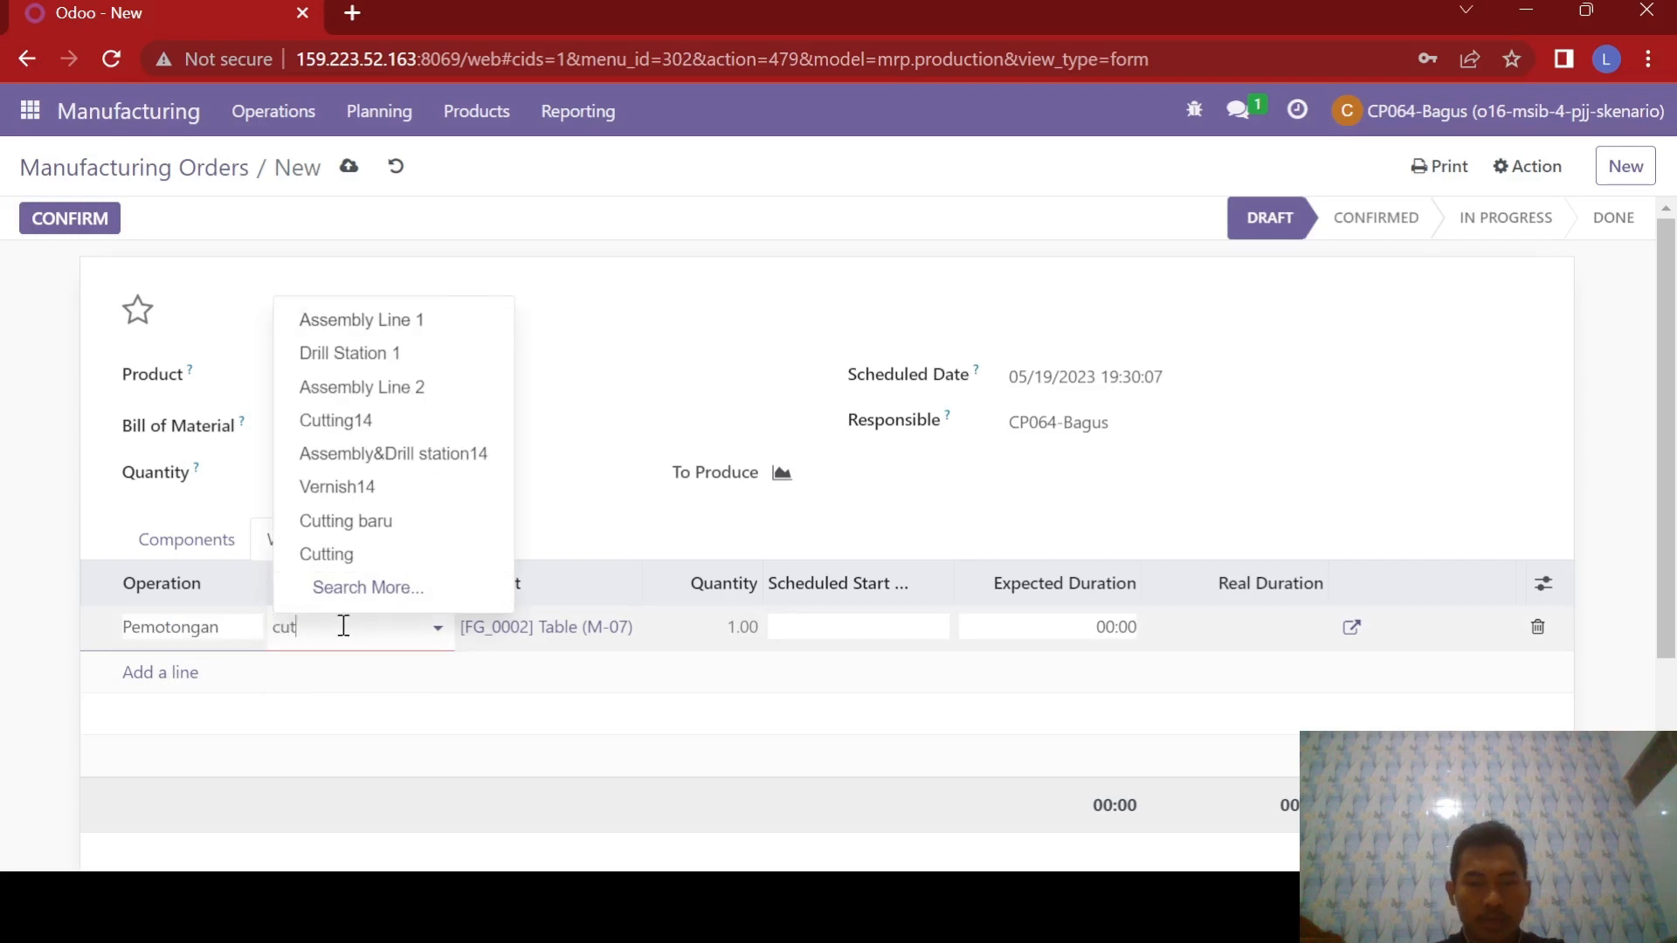
type("cutting 07")
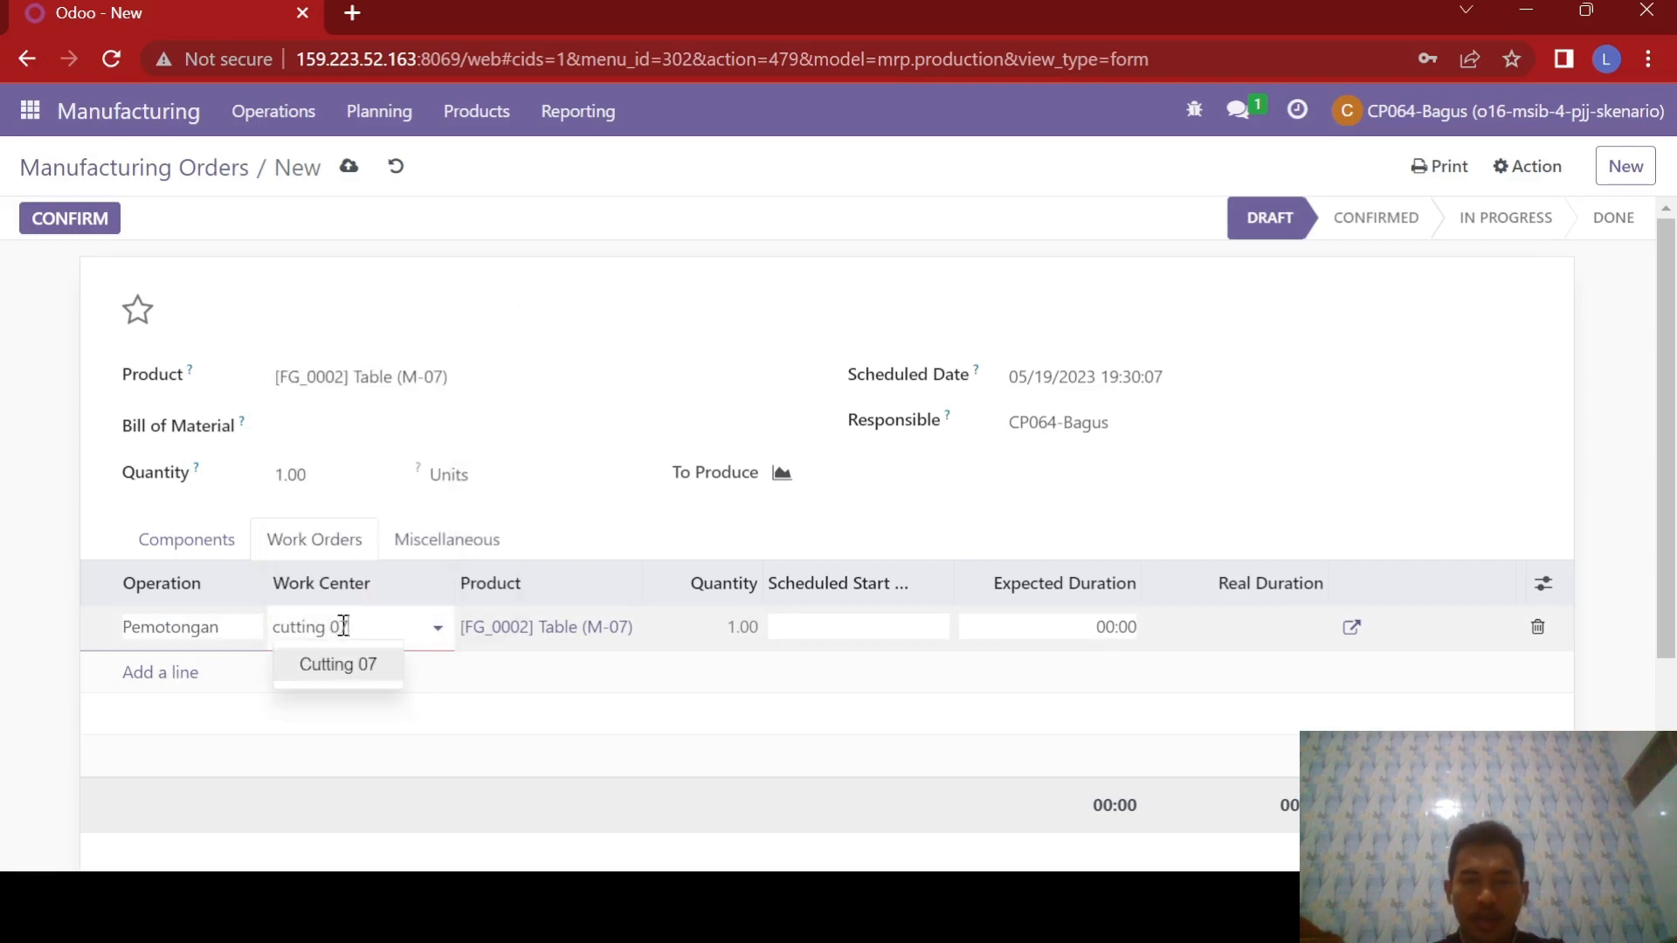
left_click(339, 667)
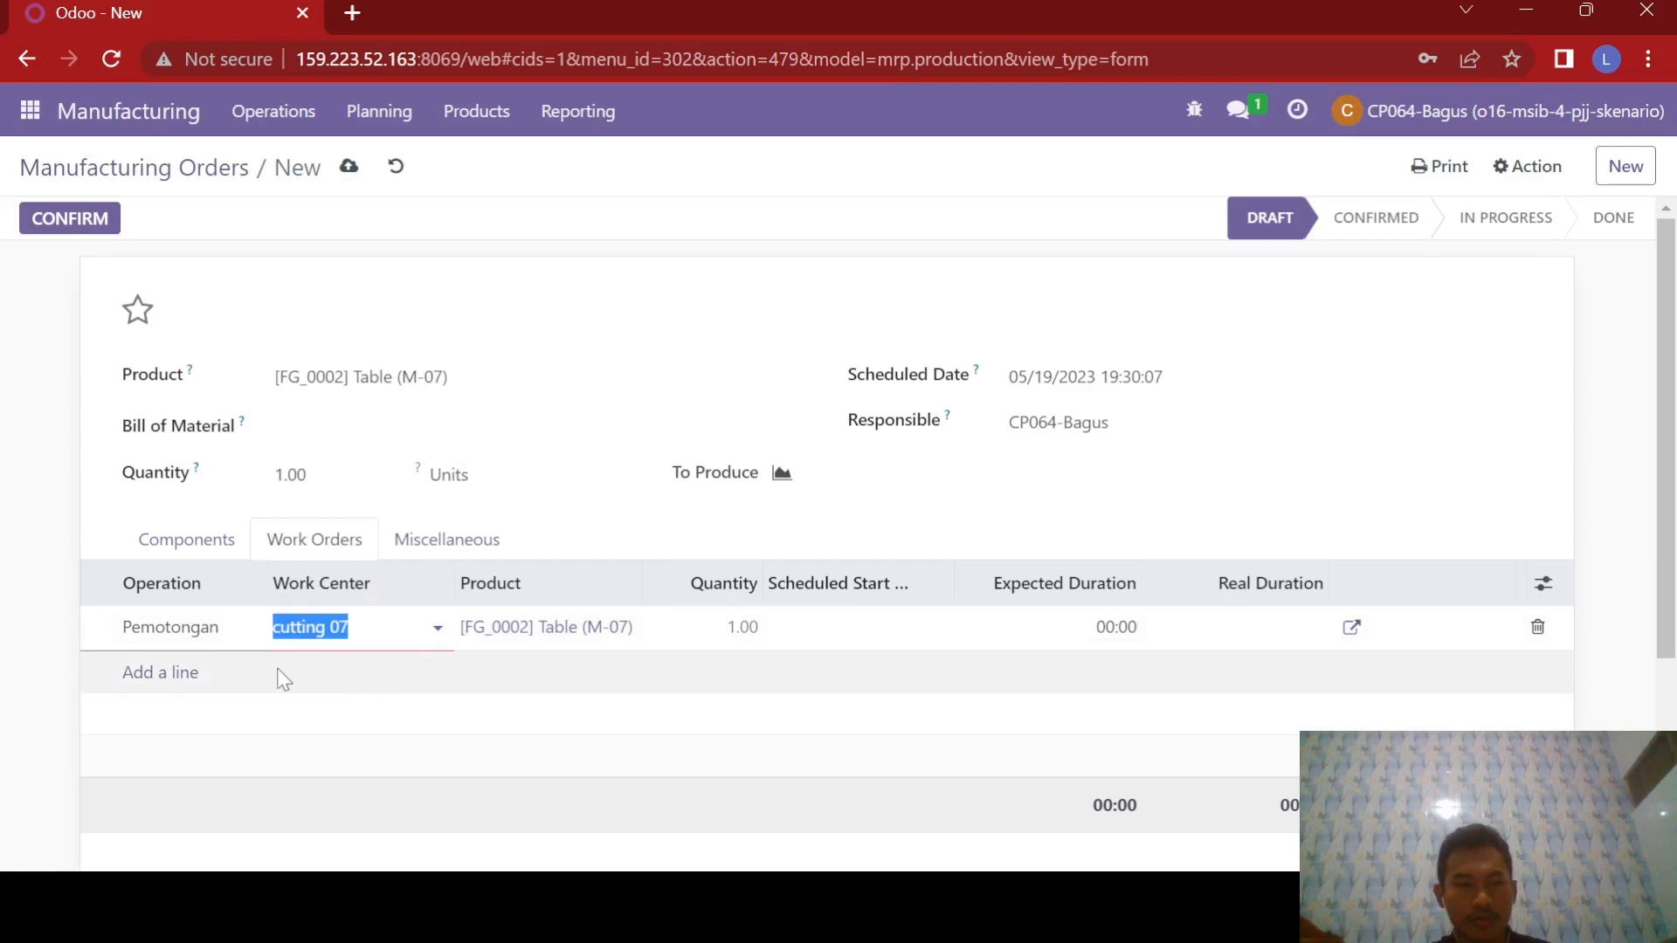
Add a second work order with the operation Perakitan at the work center Assembly 07.
left_click(171, 689)
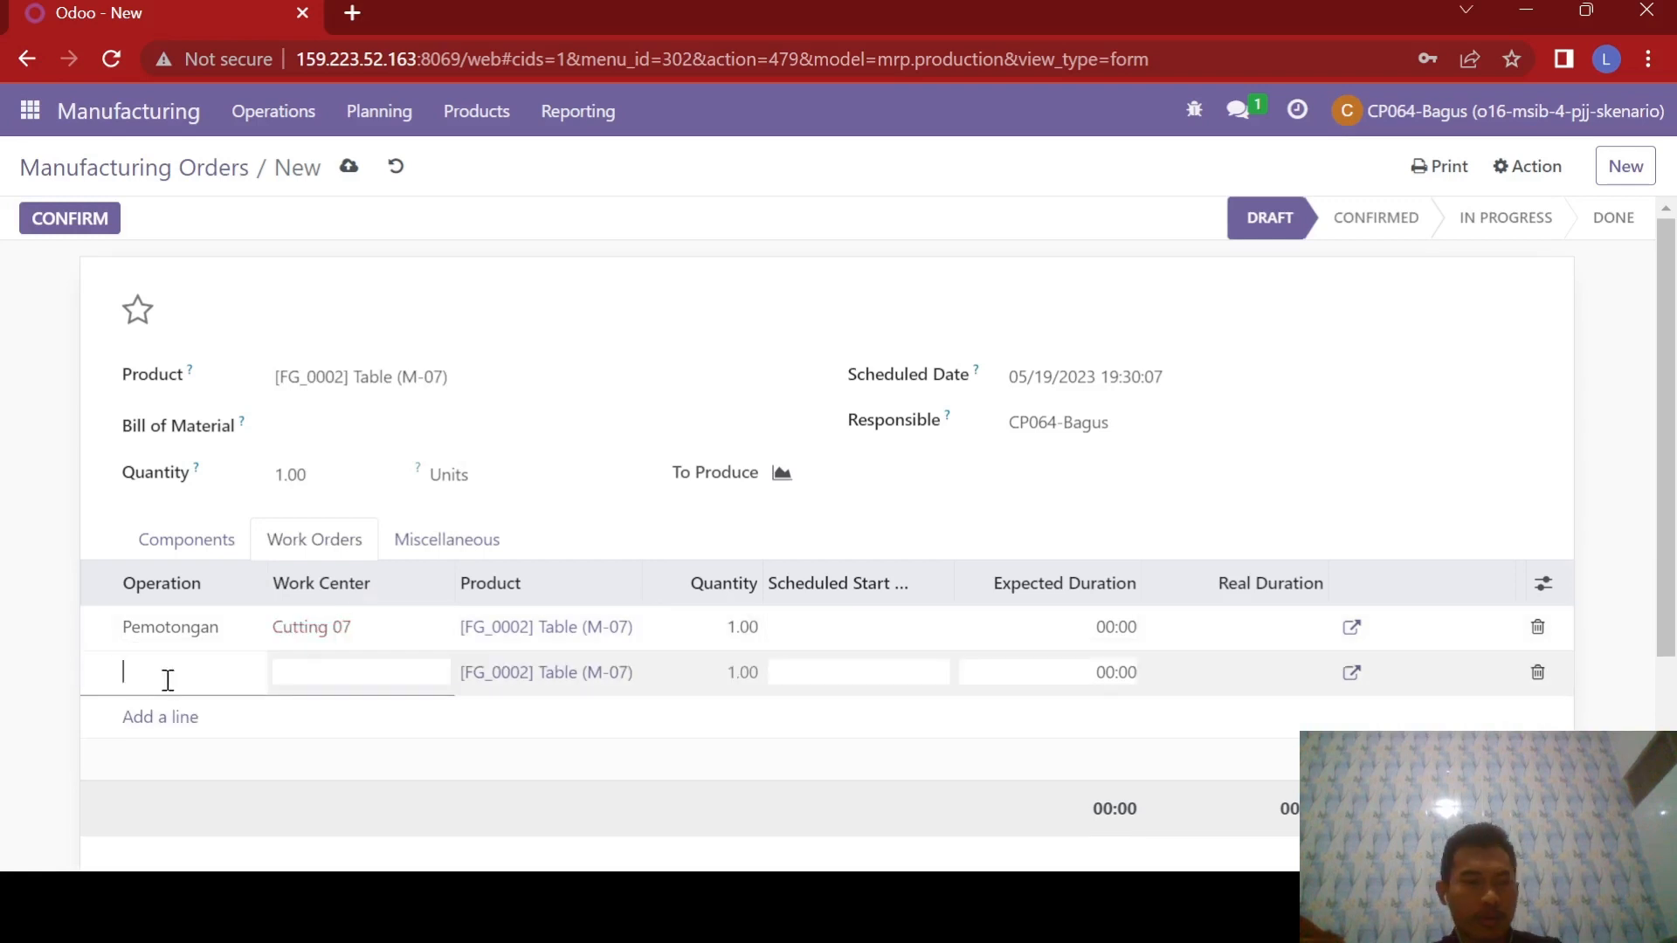
type("Perakita")
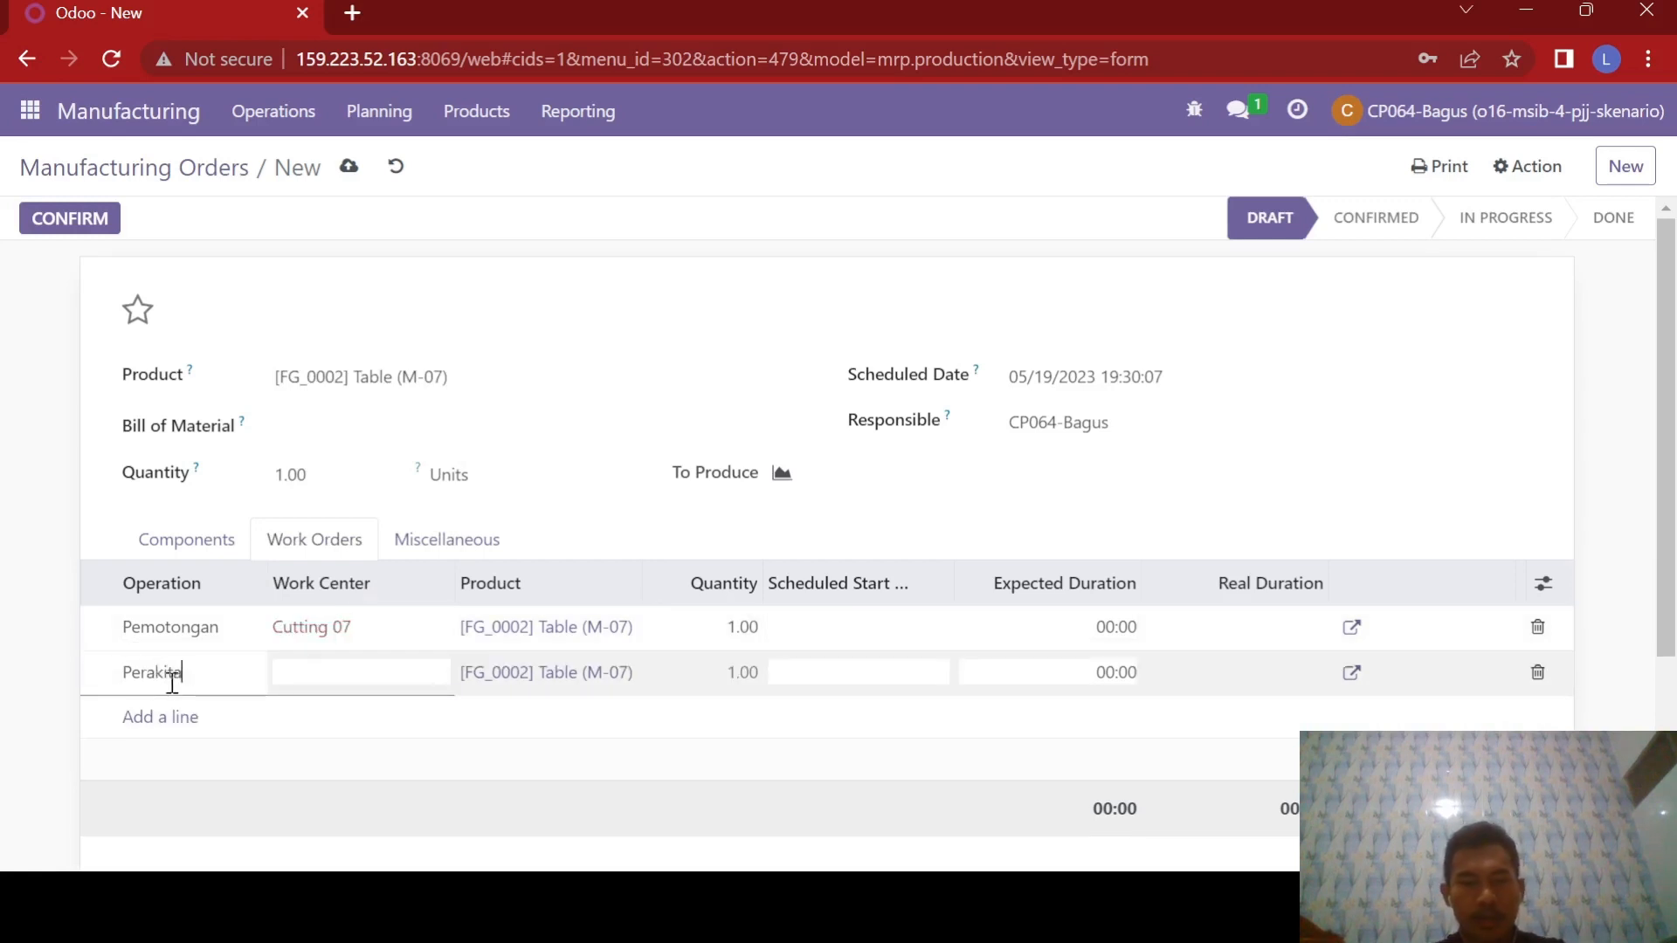
type("n")
left_click(354, 680)
type("a")
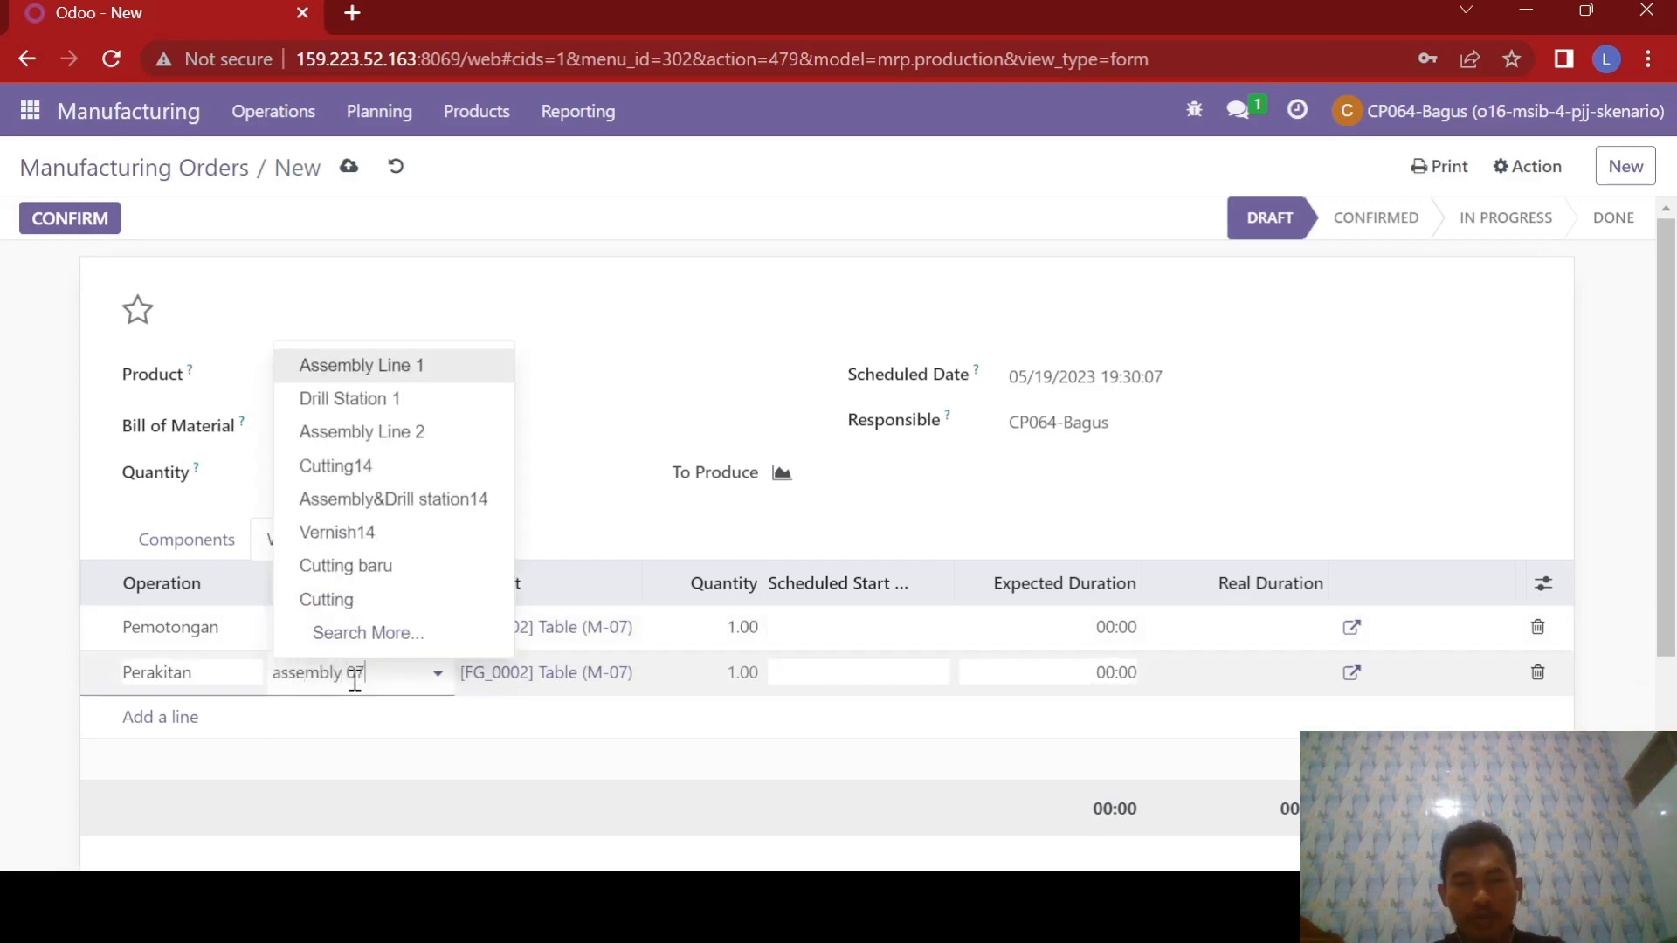
type("ssembly 07")
left_click(341, 706)
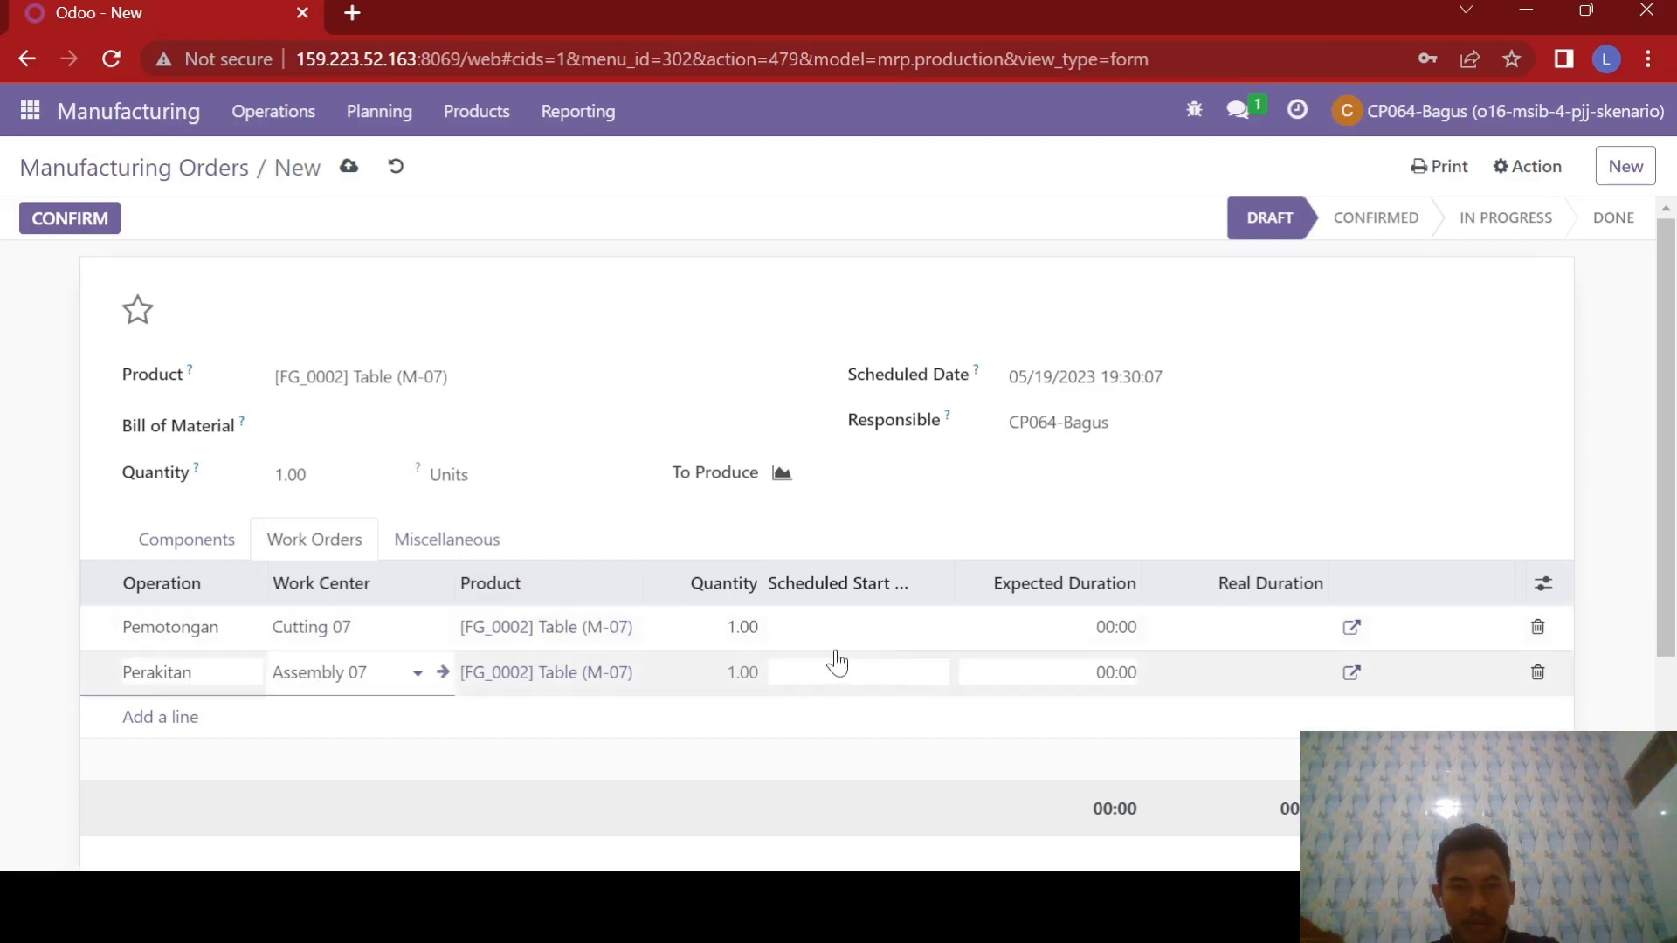
Set the Pemotongan work order's scheduled start date to 05/19/2023 and its expected duration to 30 minutes.
left_click(887, 638)
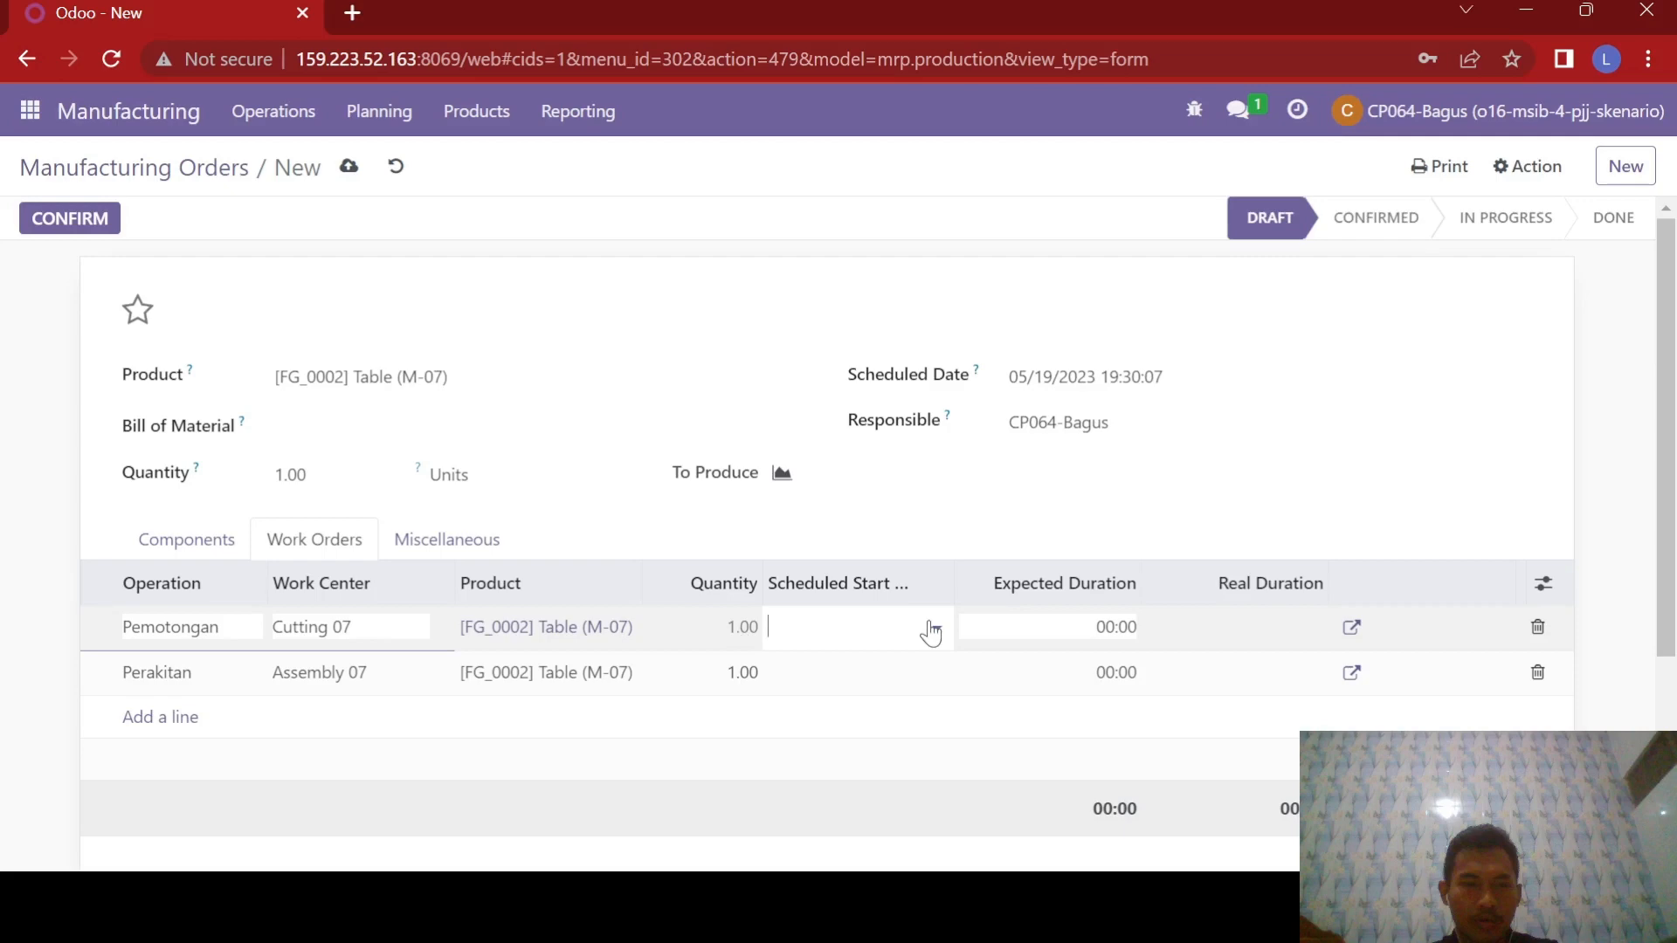
left_click(861, 637)
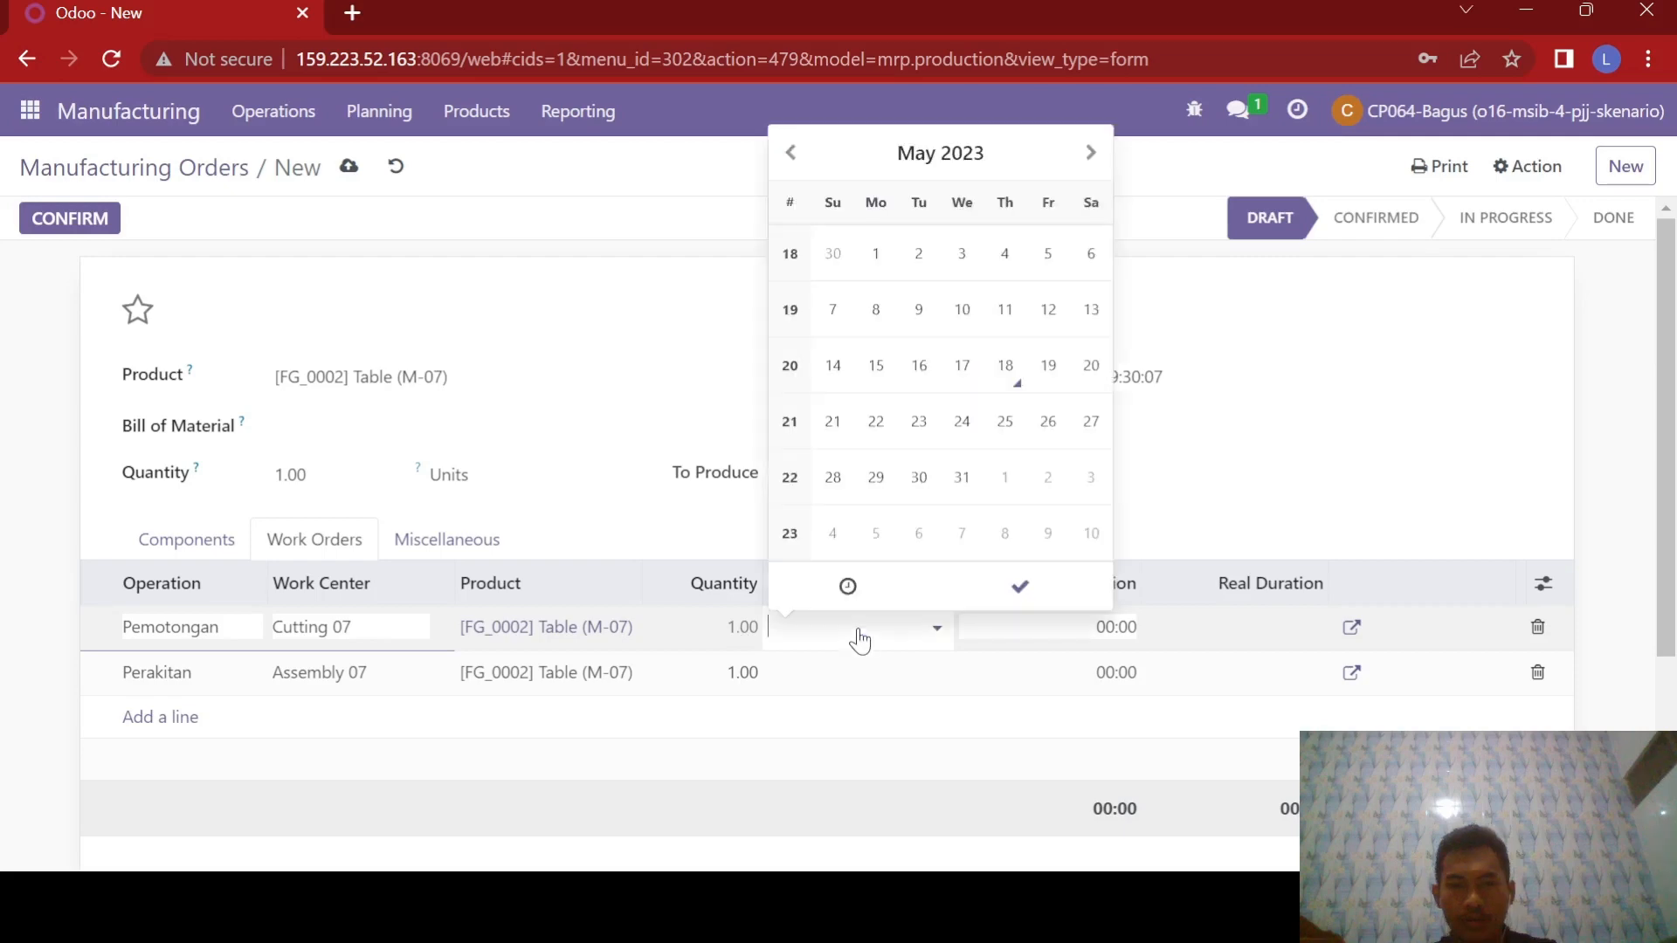
left_click(1042, 375)
left_click(1247, 388)
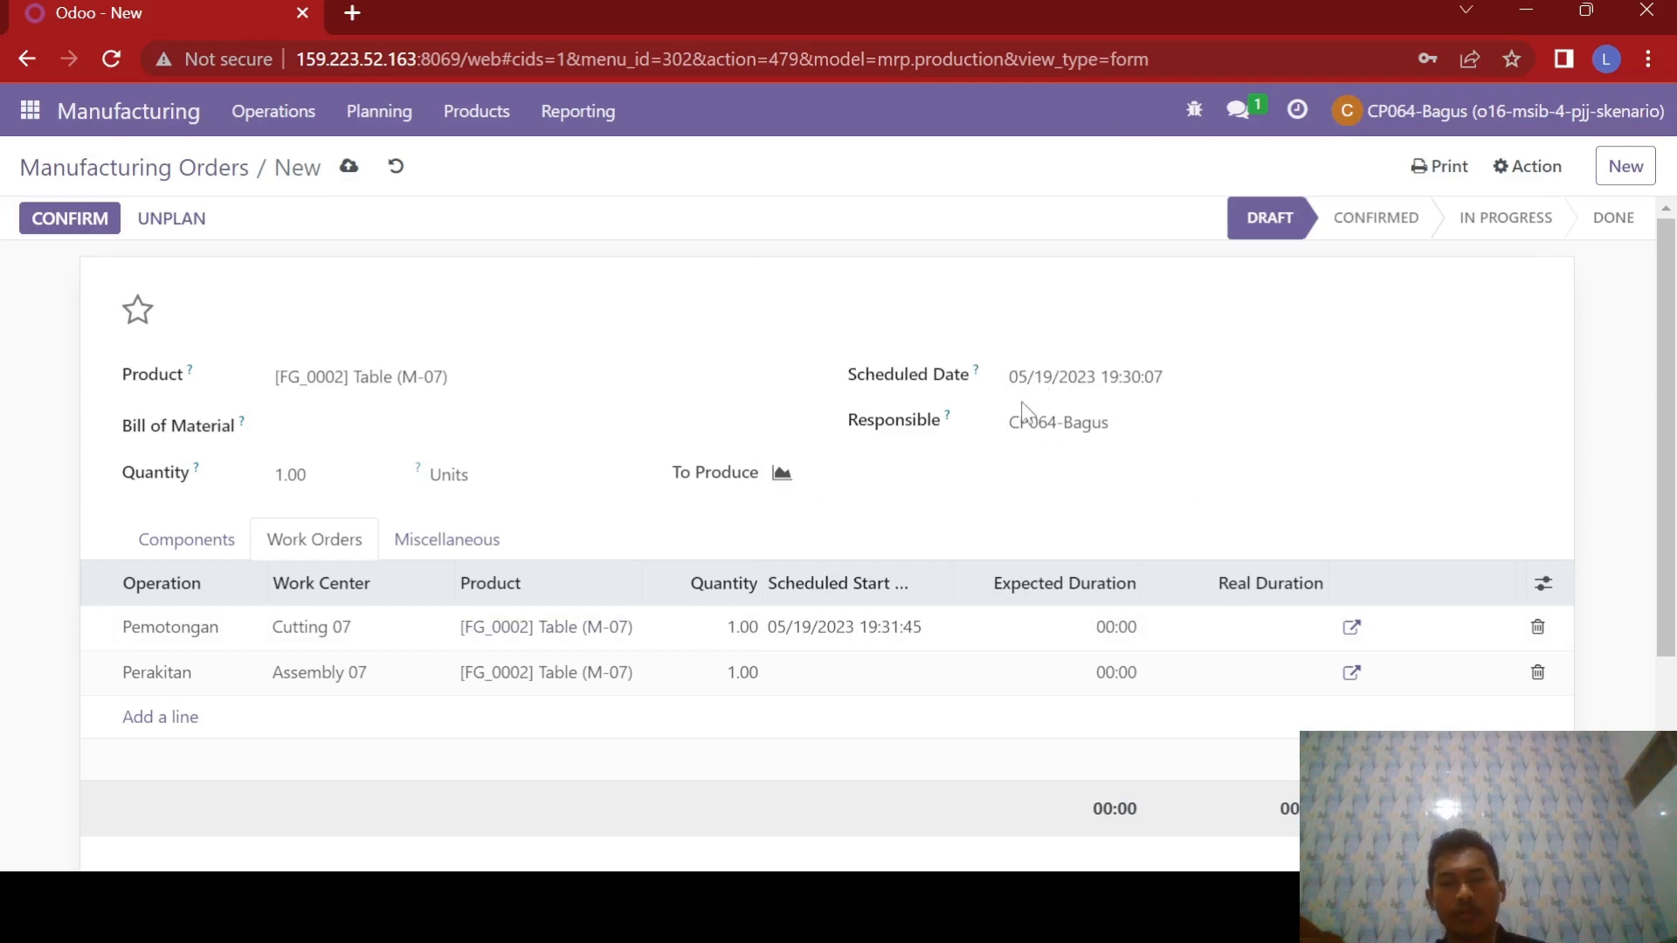
left_click(1109, 629)
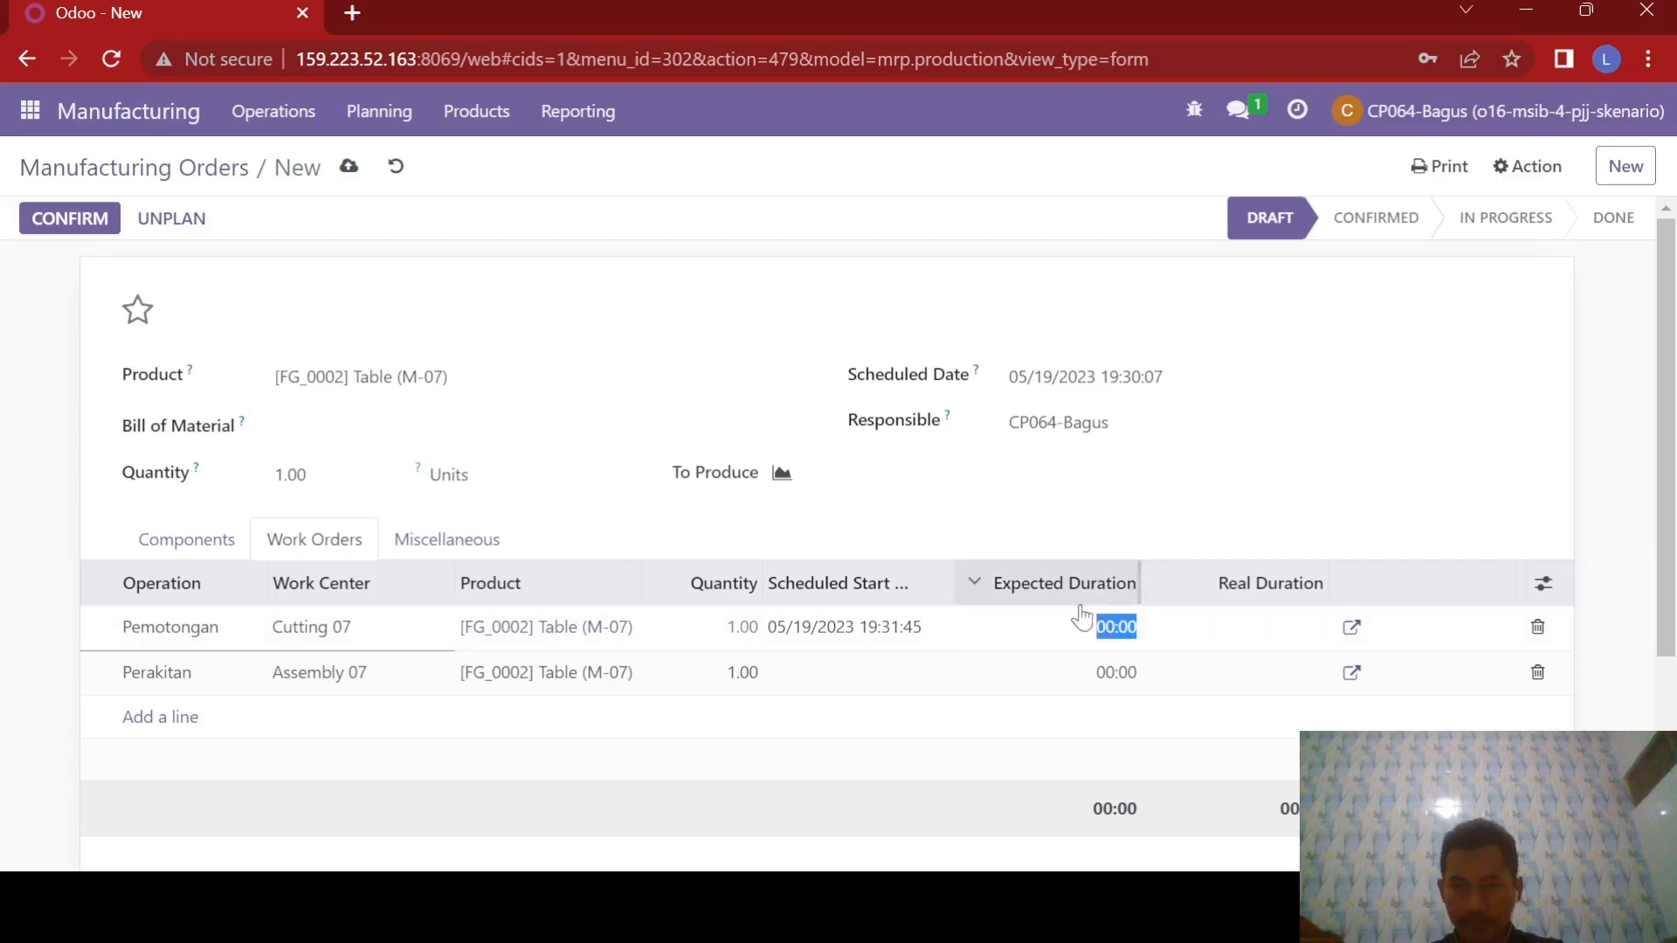
type("30")
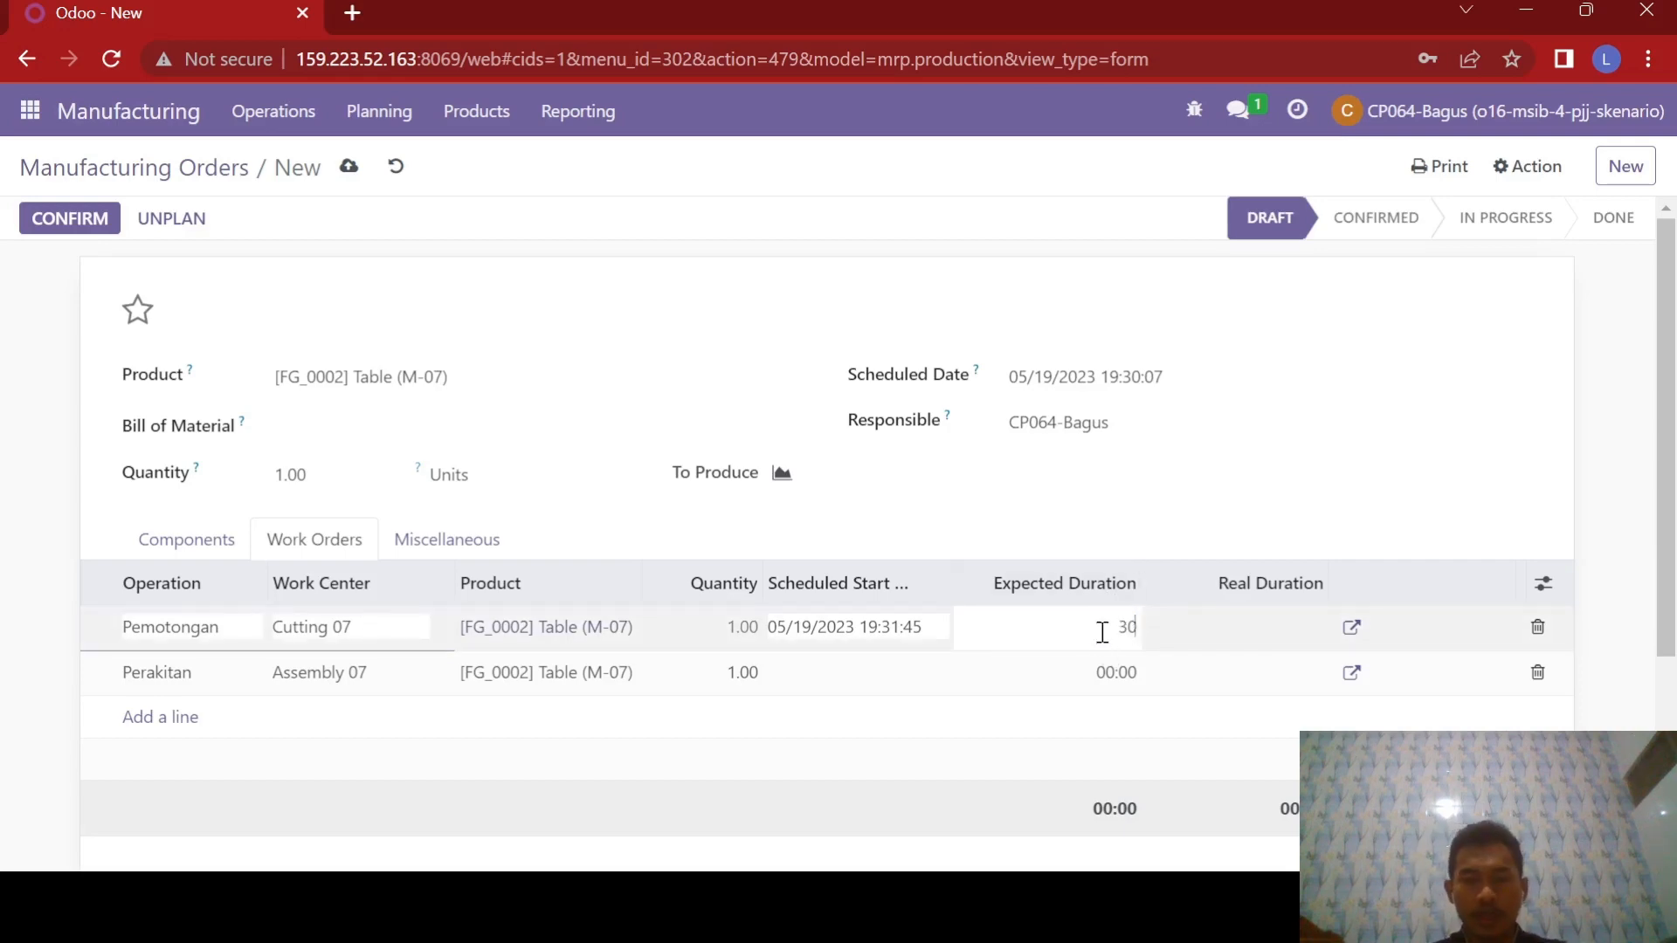
left_click(992, 289)
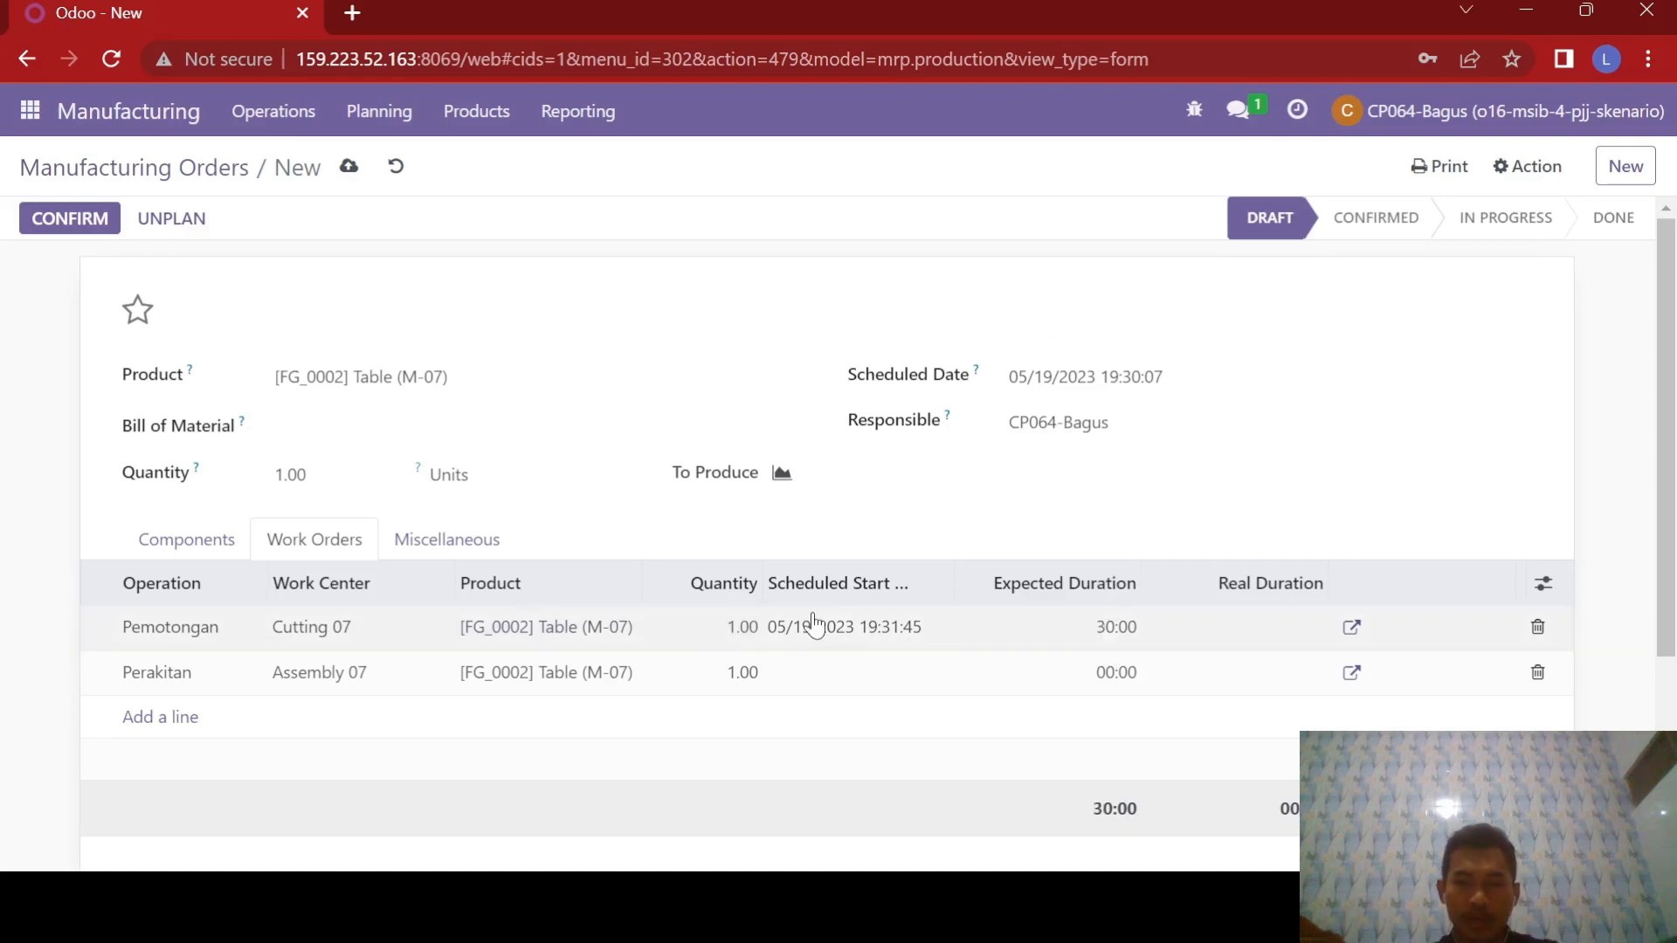
Set the expected duration of the Perakitan work order to 75 minutes.
left_click(826, 677)
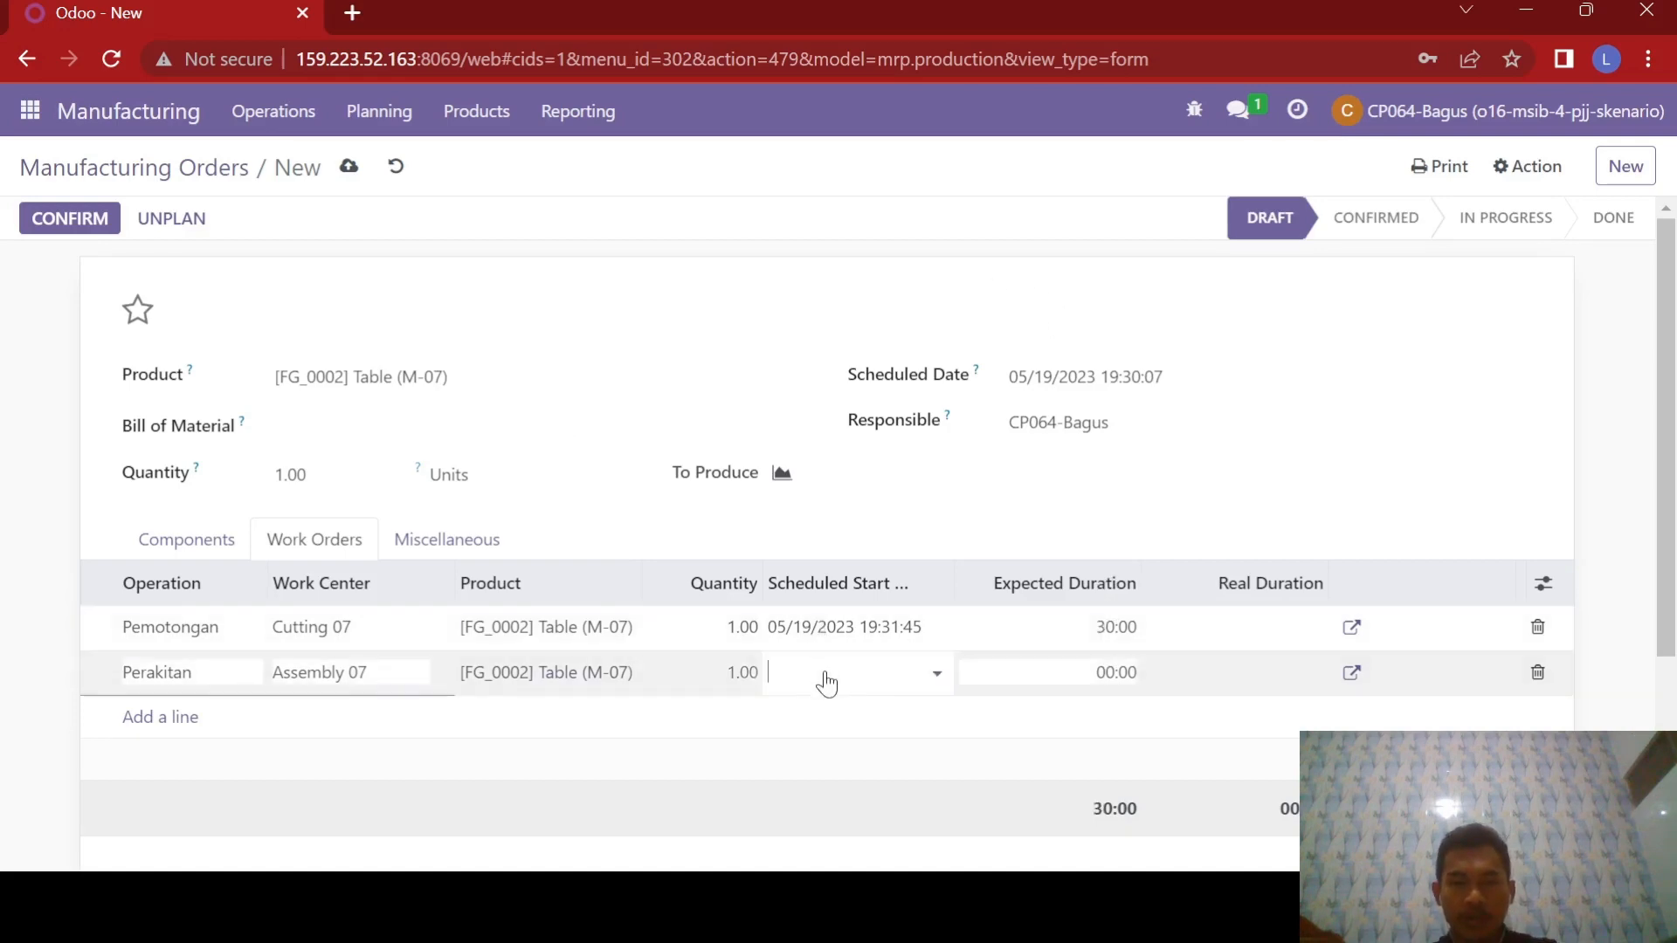
left_click(865, 273)
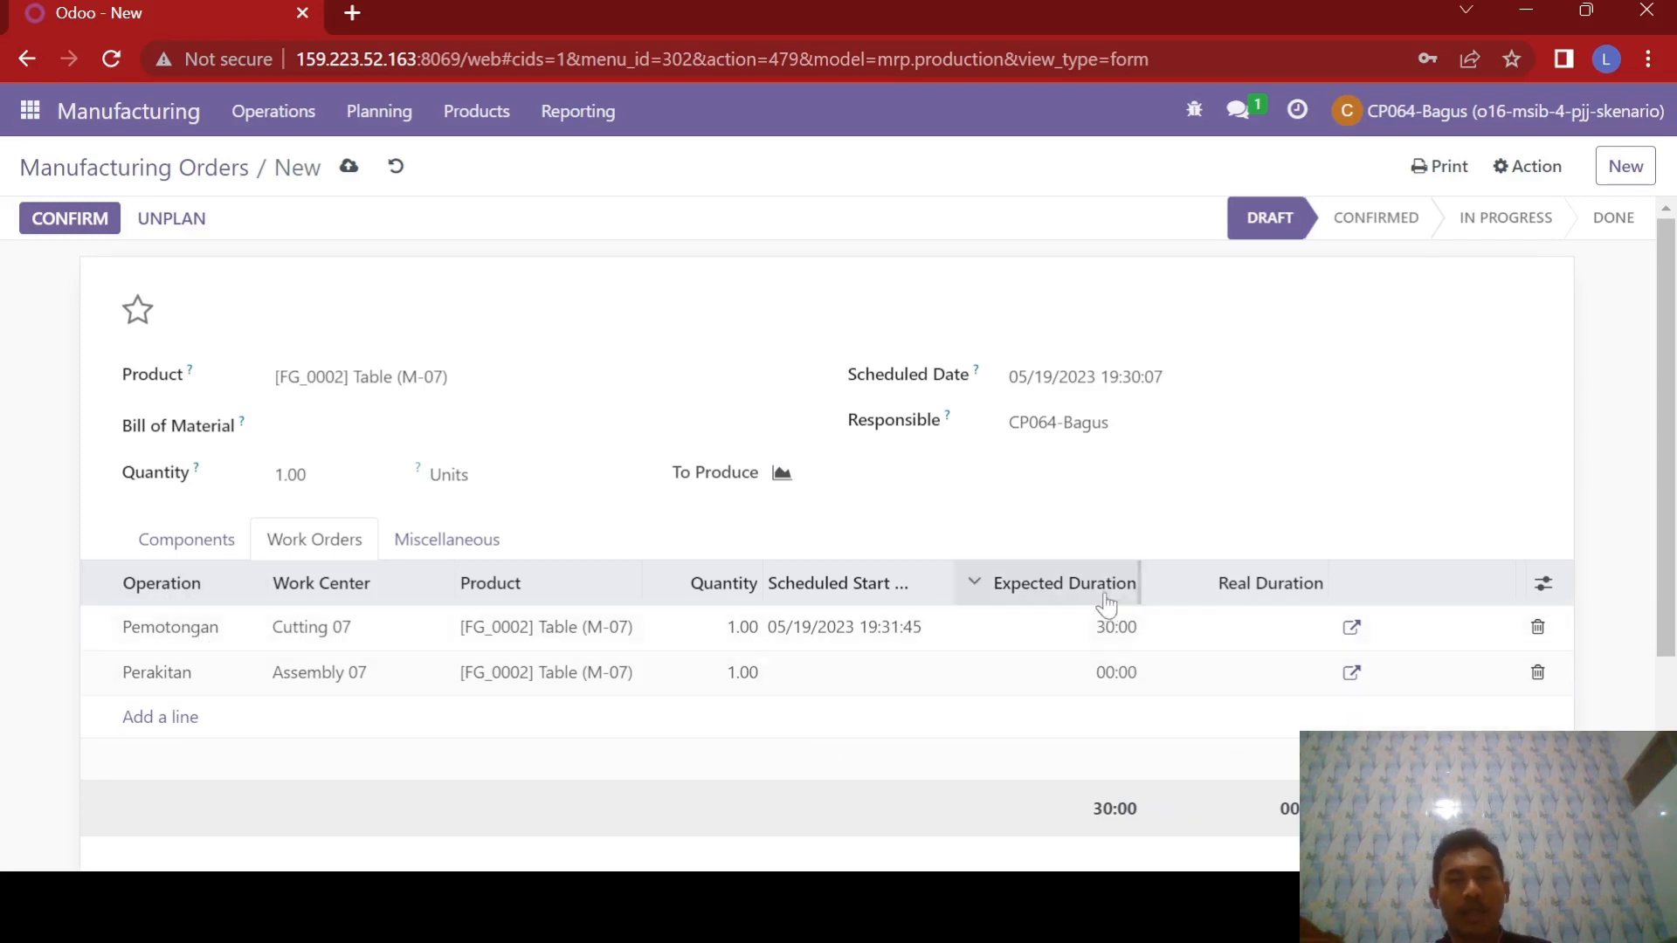
left_click(1111, 673)
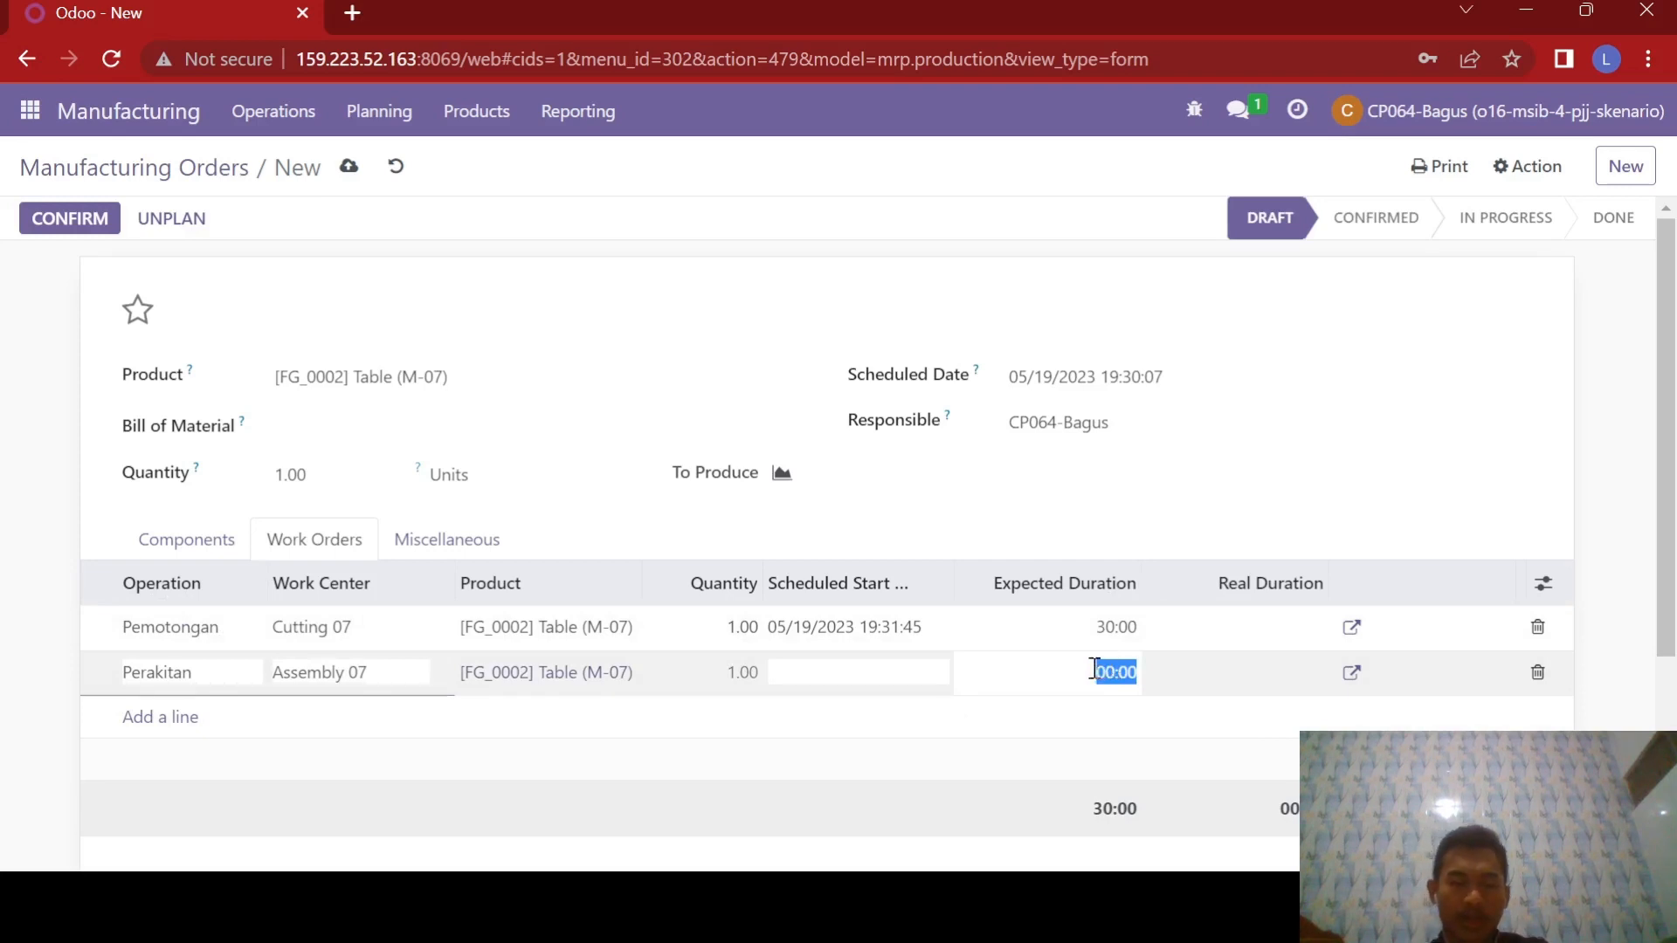
type("75")
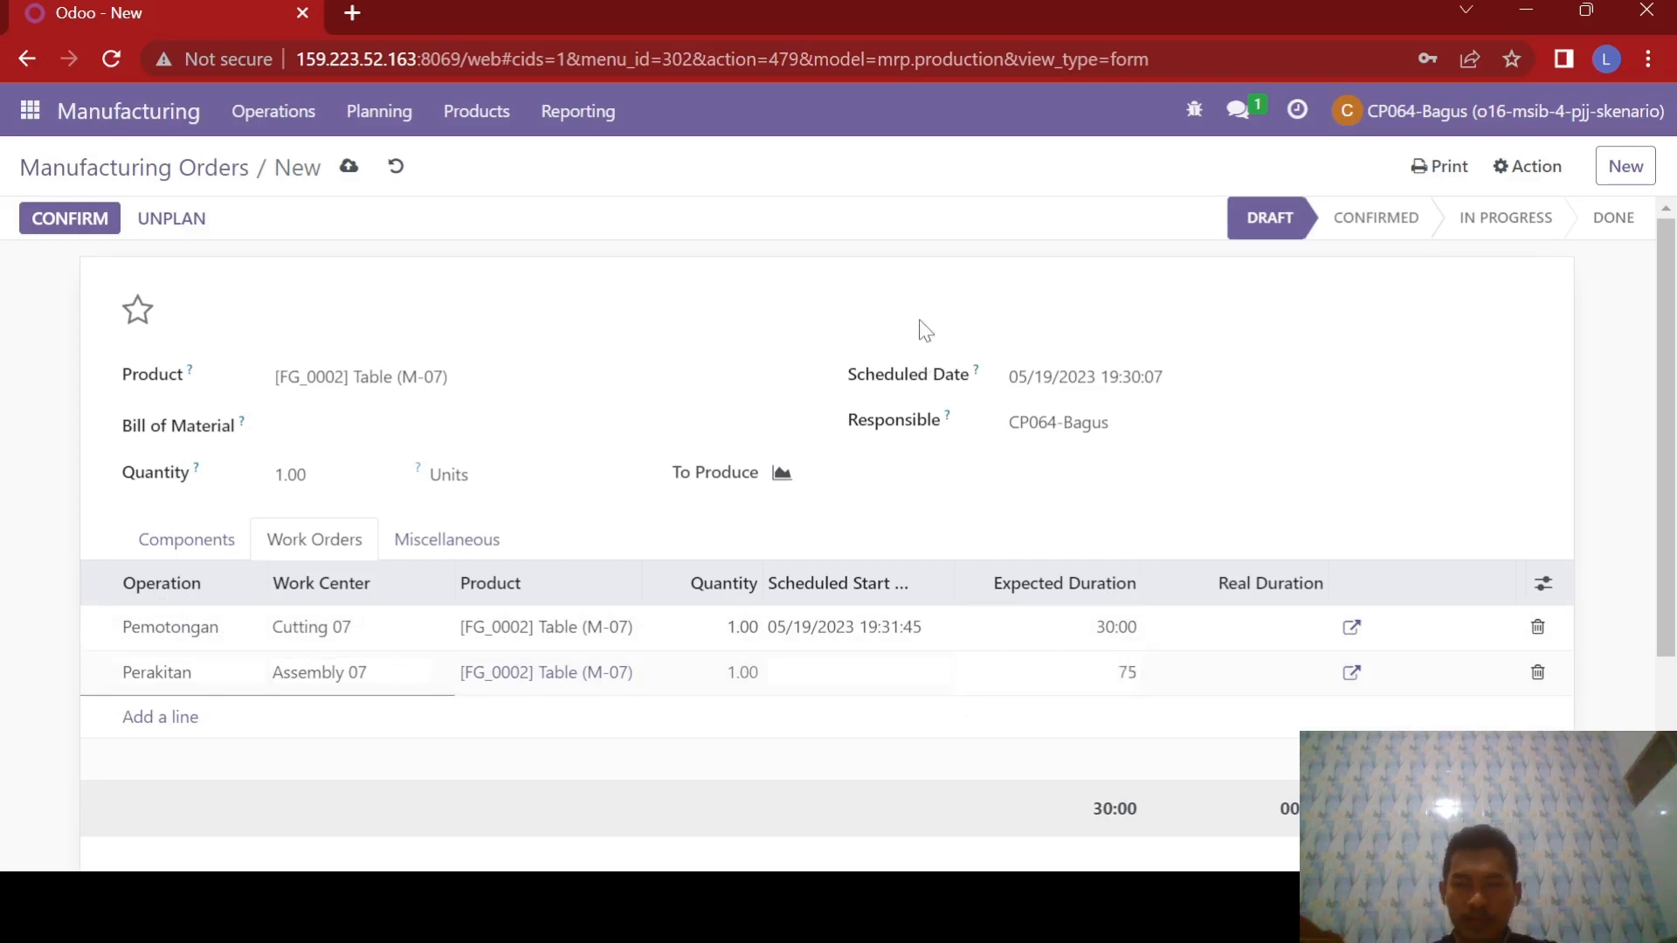
left_click(943, 262)
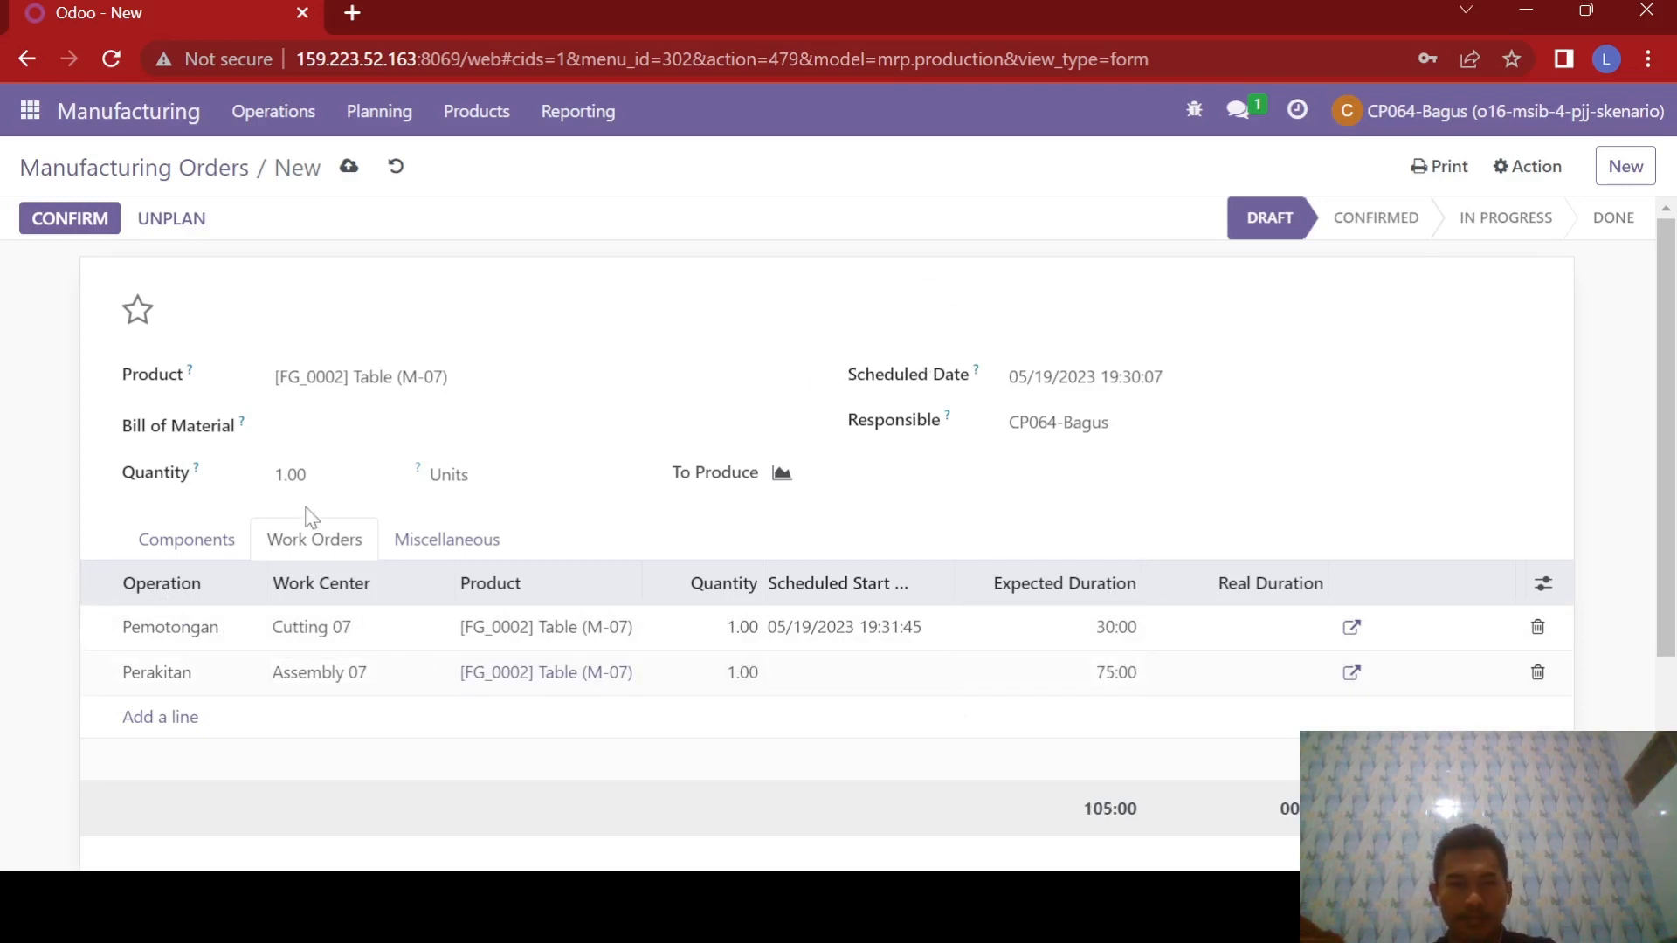
Save and confirm the Table (M-07) manufacturing order and open its child manufacturing order.
left_click(349, 167)
left_click(94, 220)
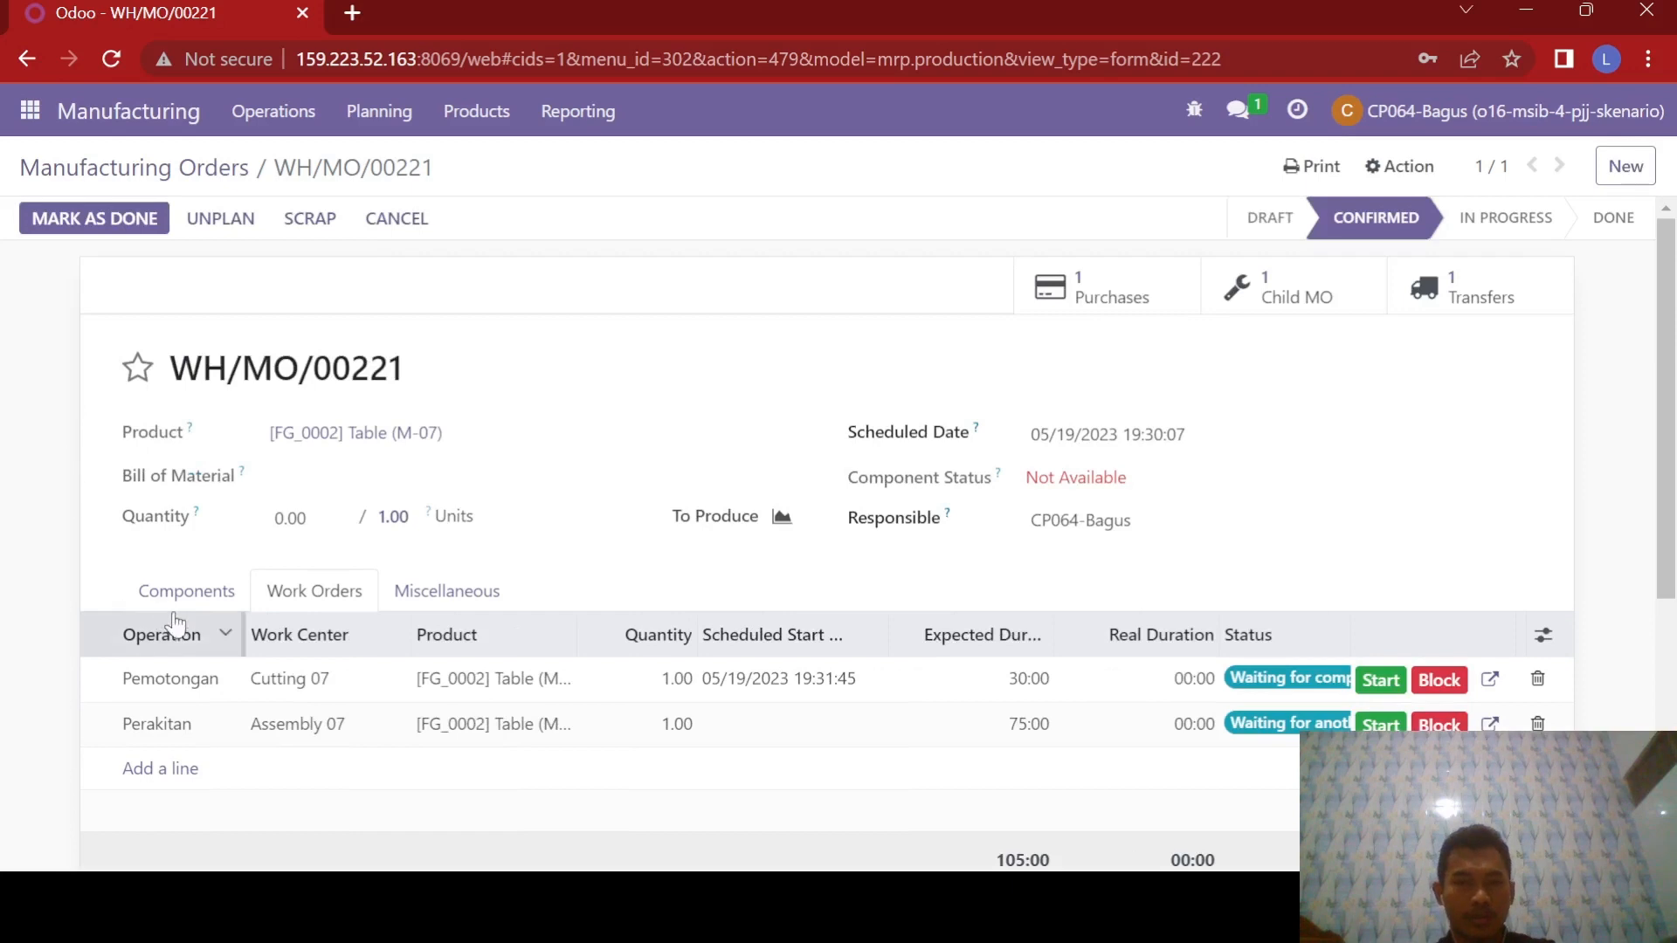
left_click(175, 592)
scroll(393, 543, "down", 1)
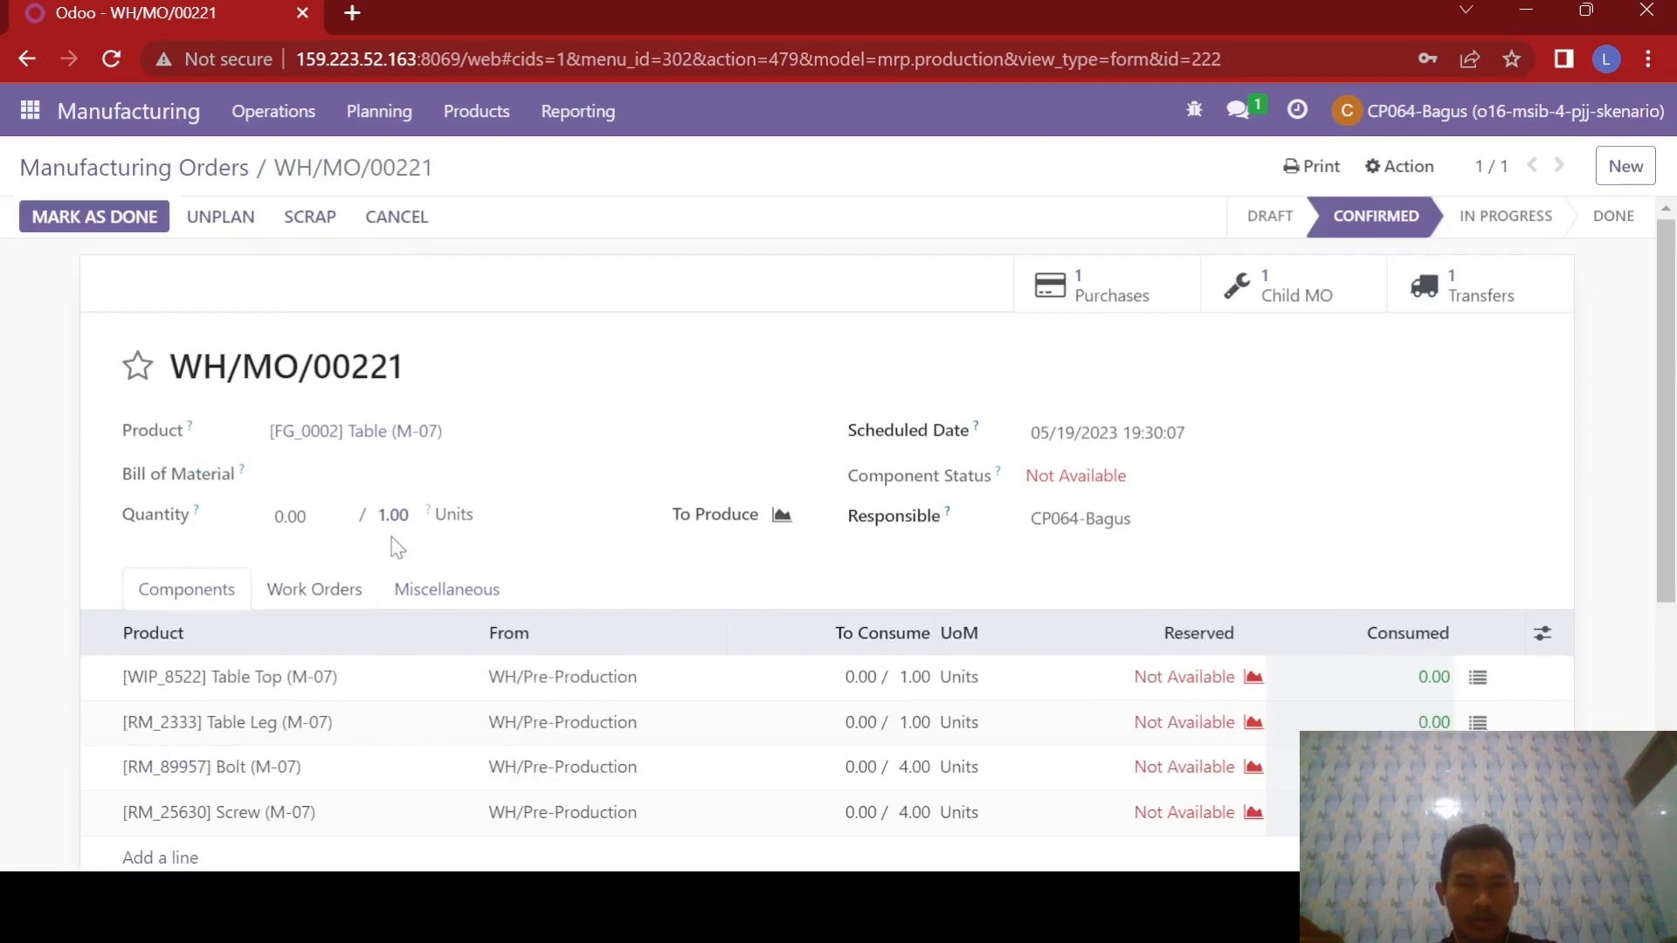
scroll(393, 478, "up", 1)
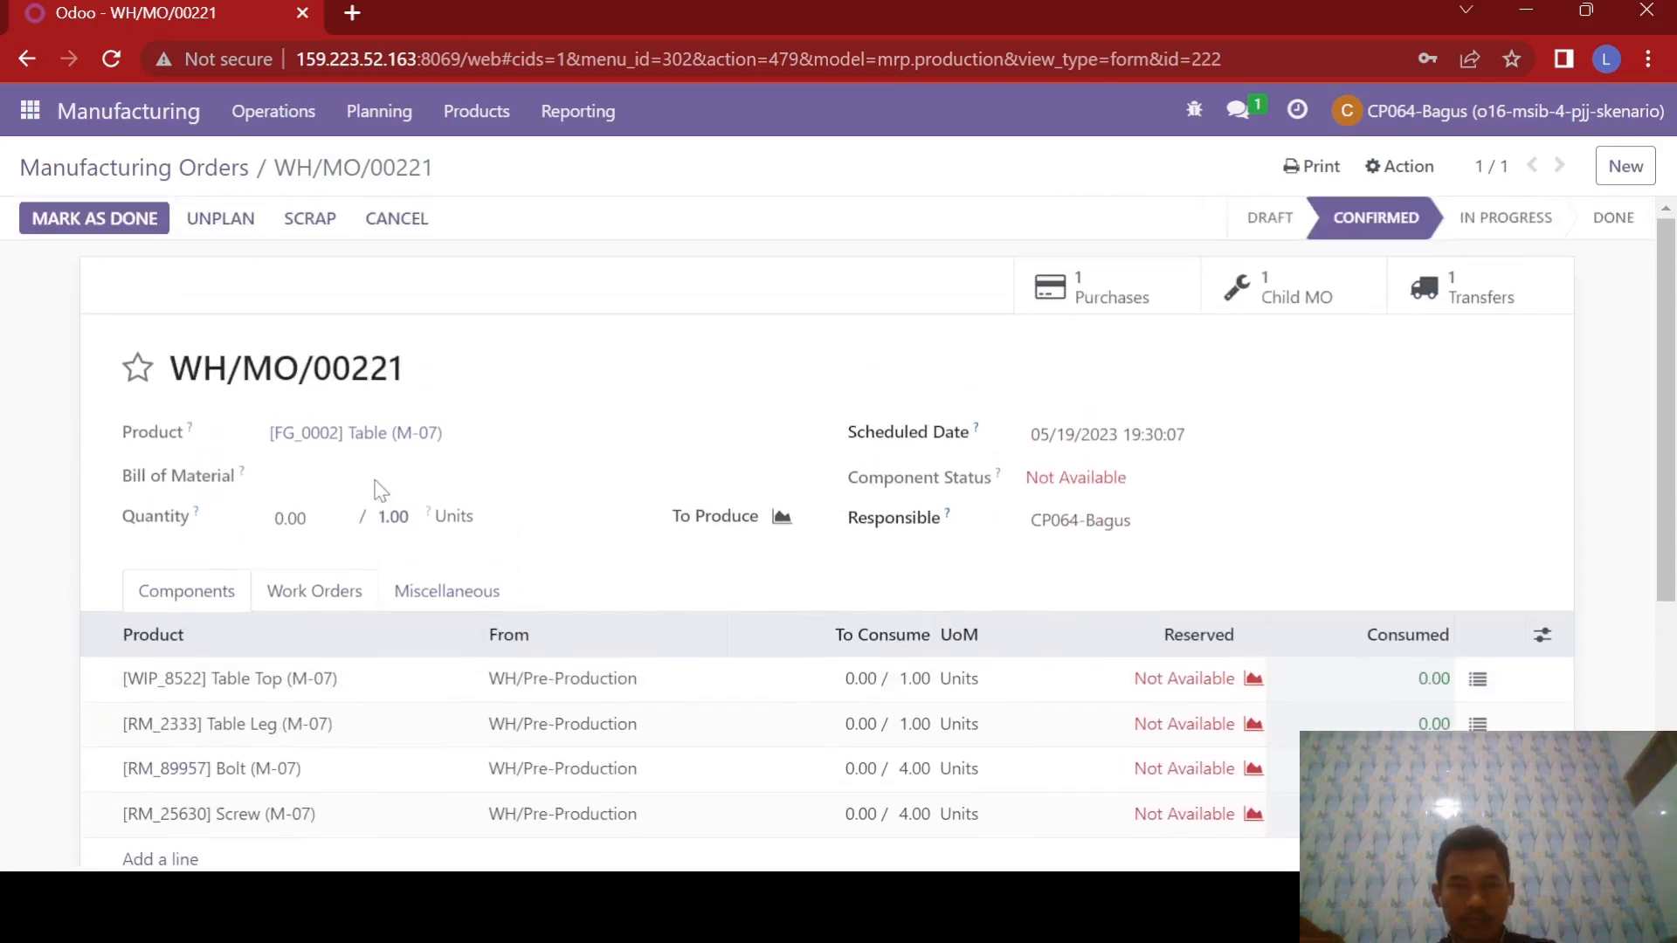
left_click(1241, 295)
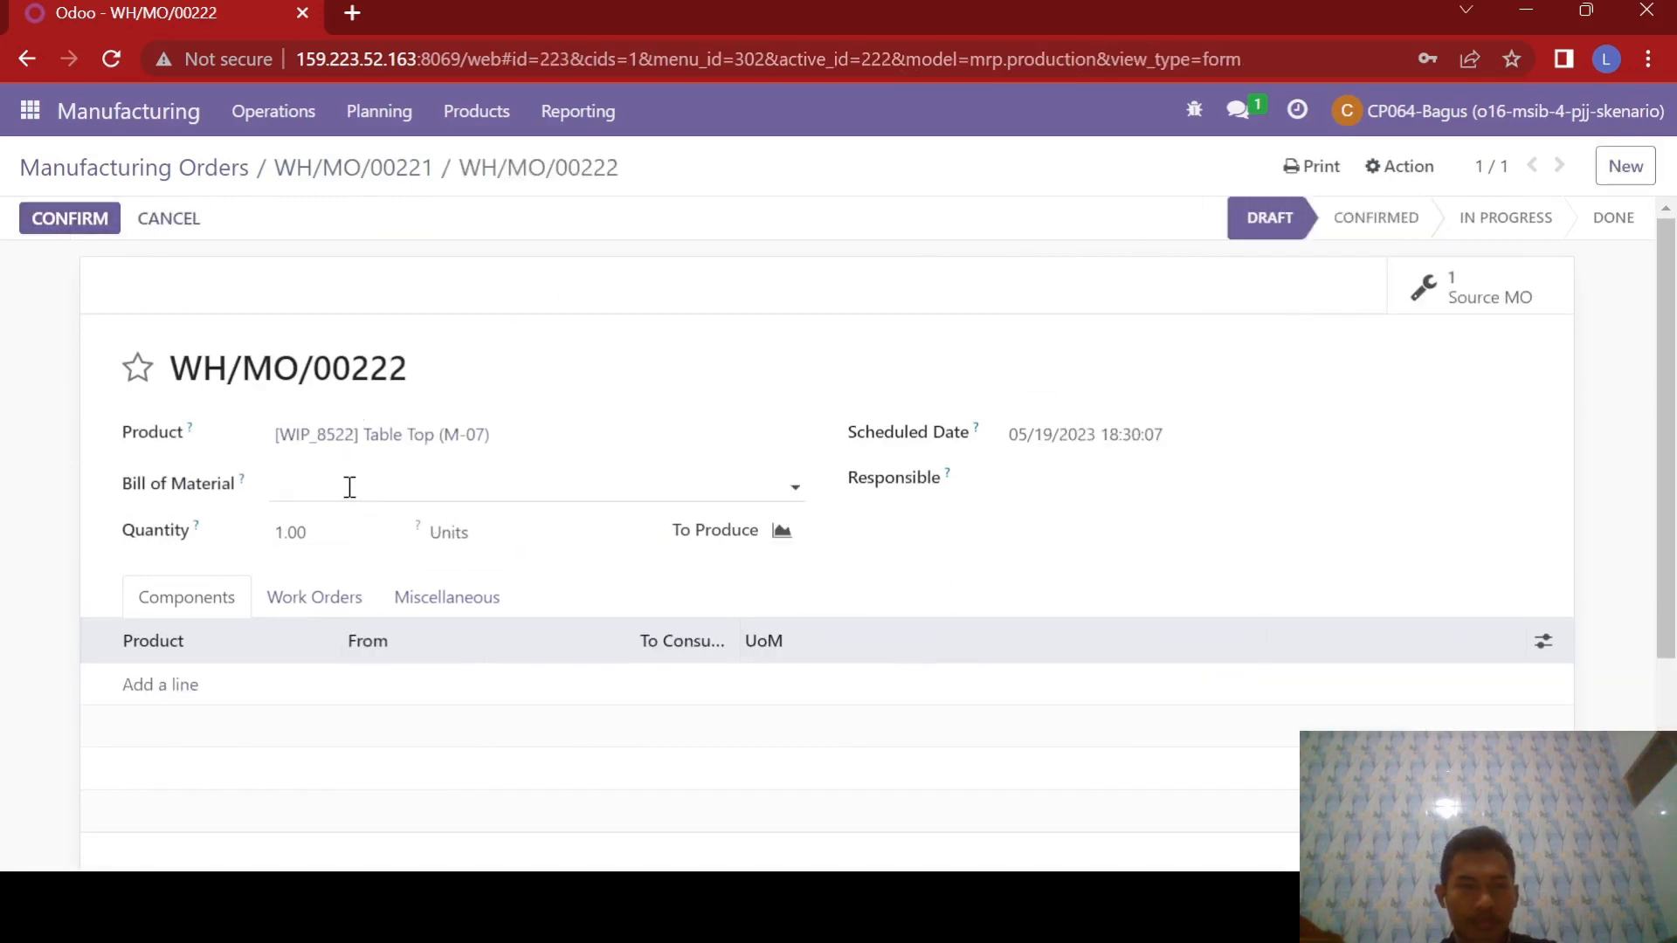
left_click(531, 426)
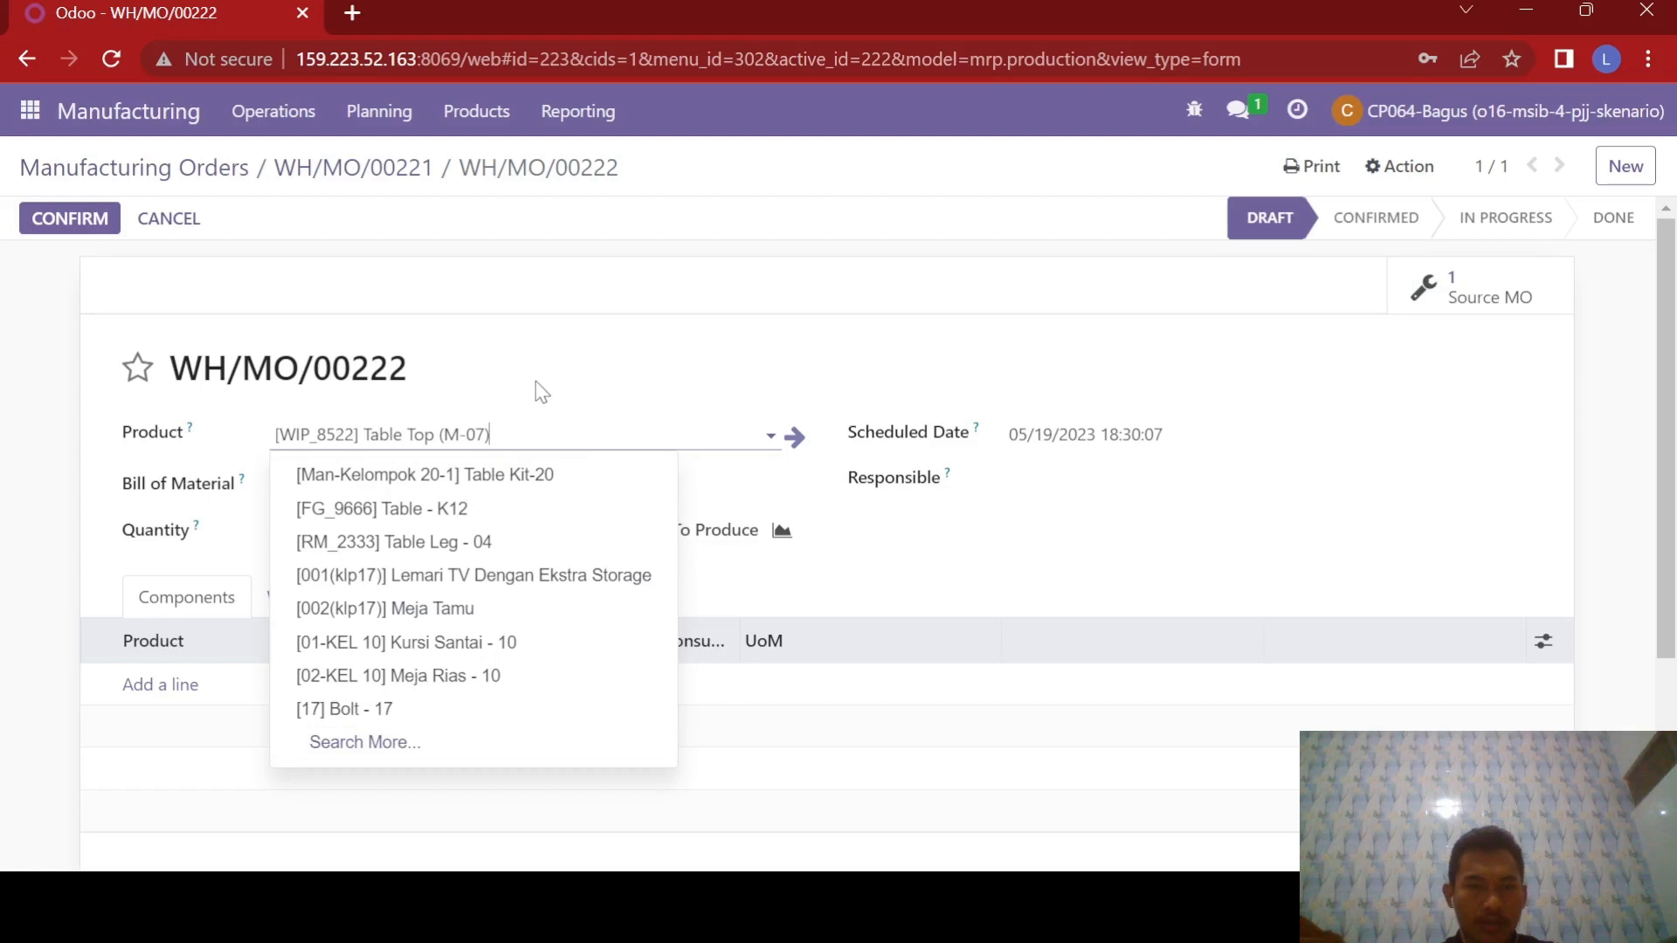
type("m")
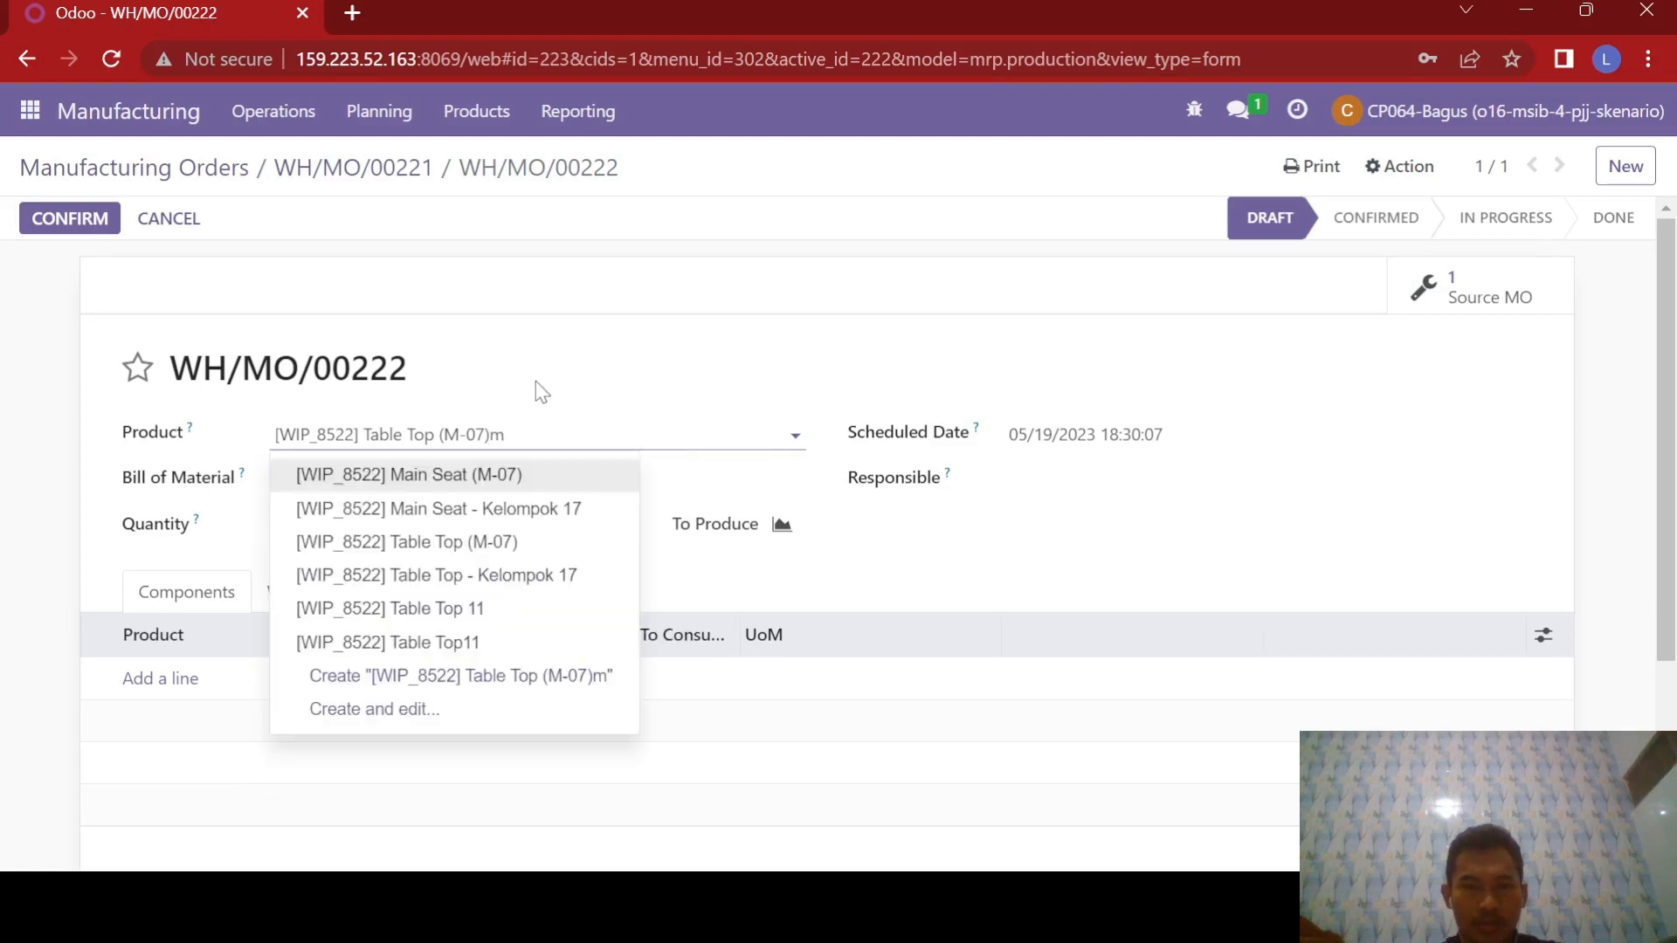
type("07")
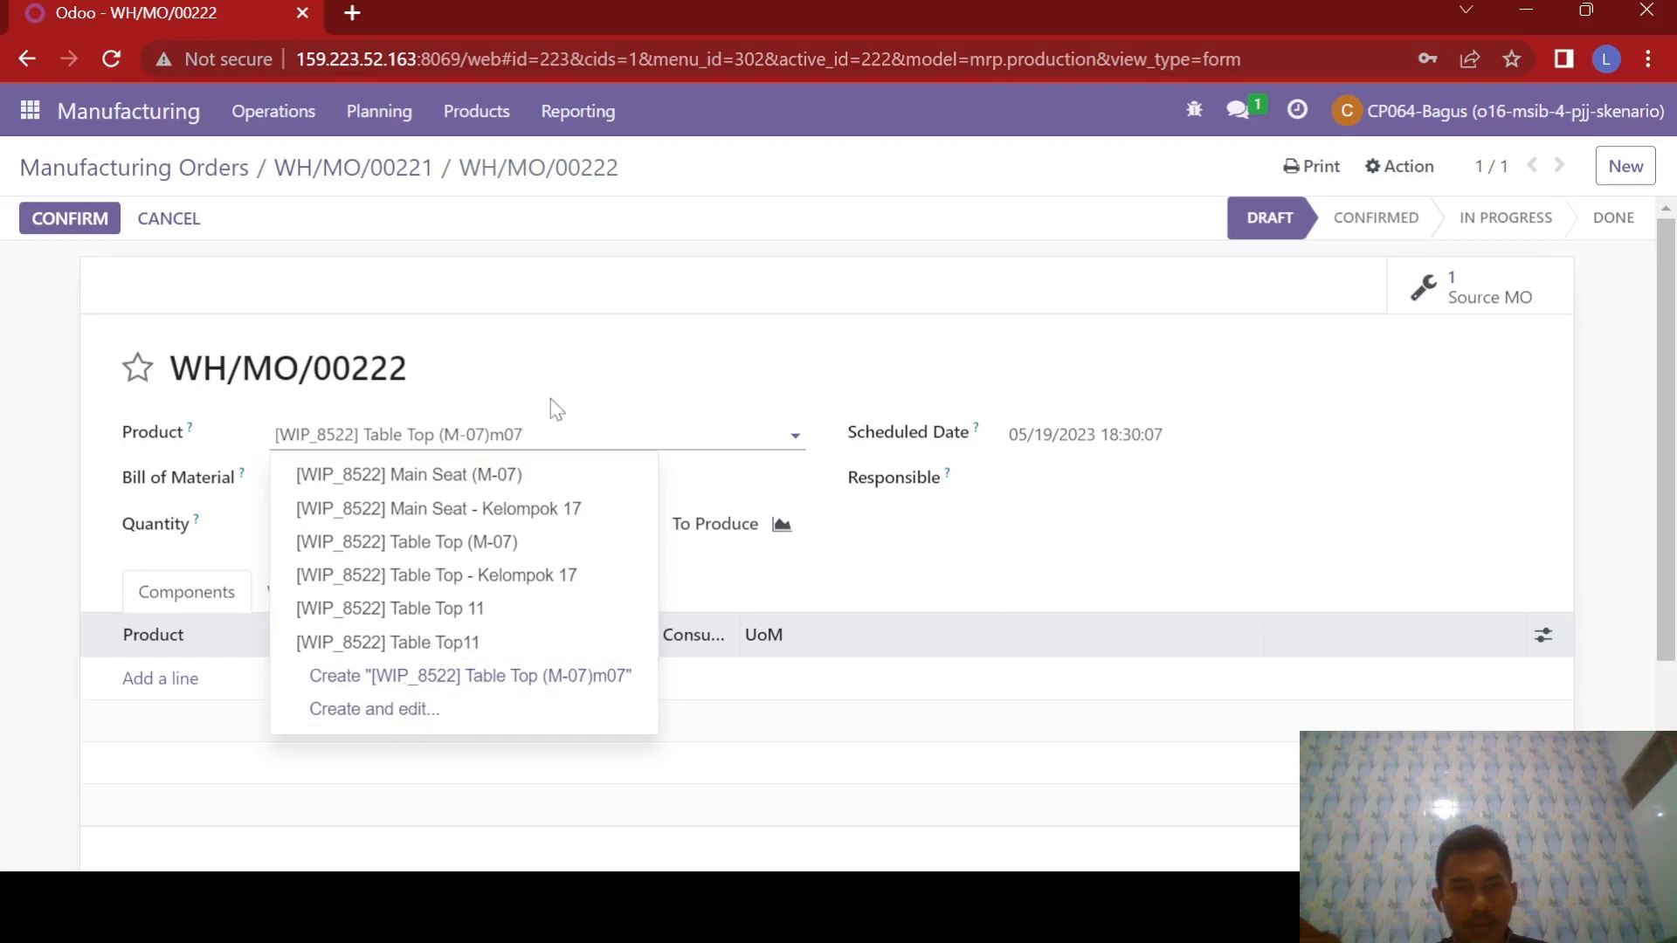
left_click_drag(521, 428, 489, 428)
key("BackSpace")
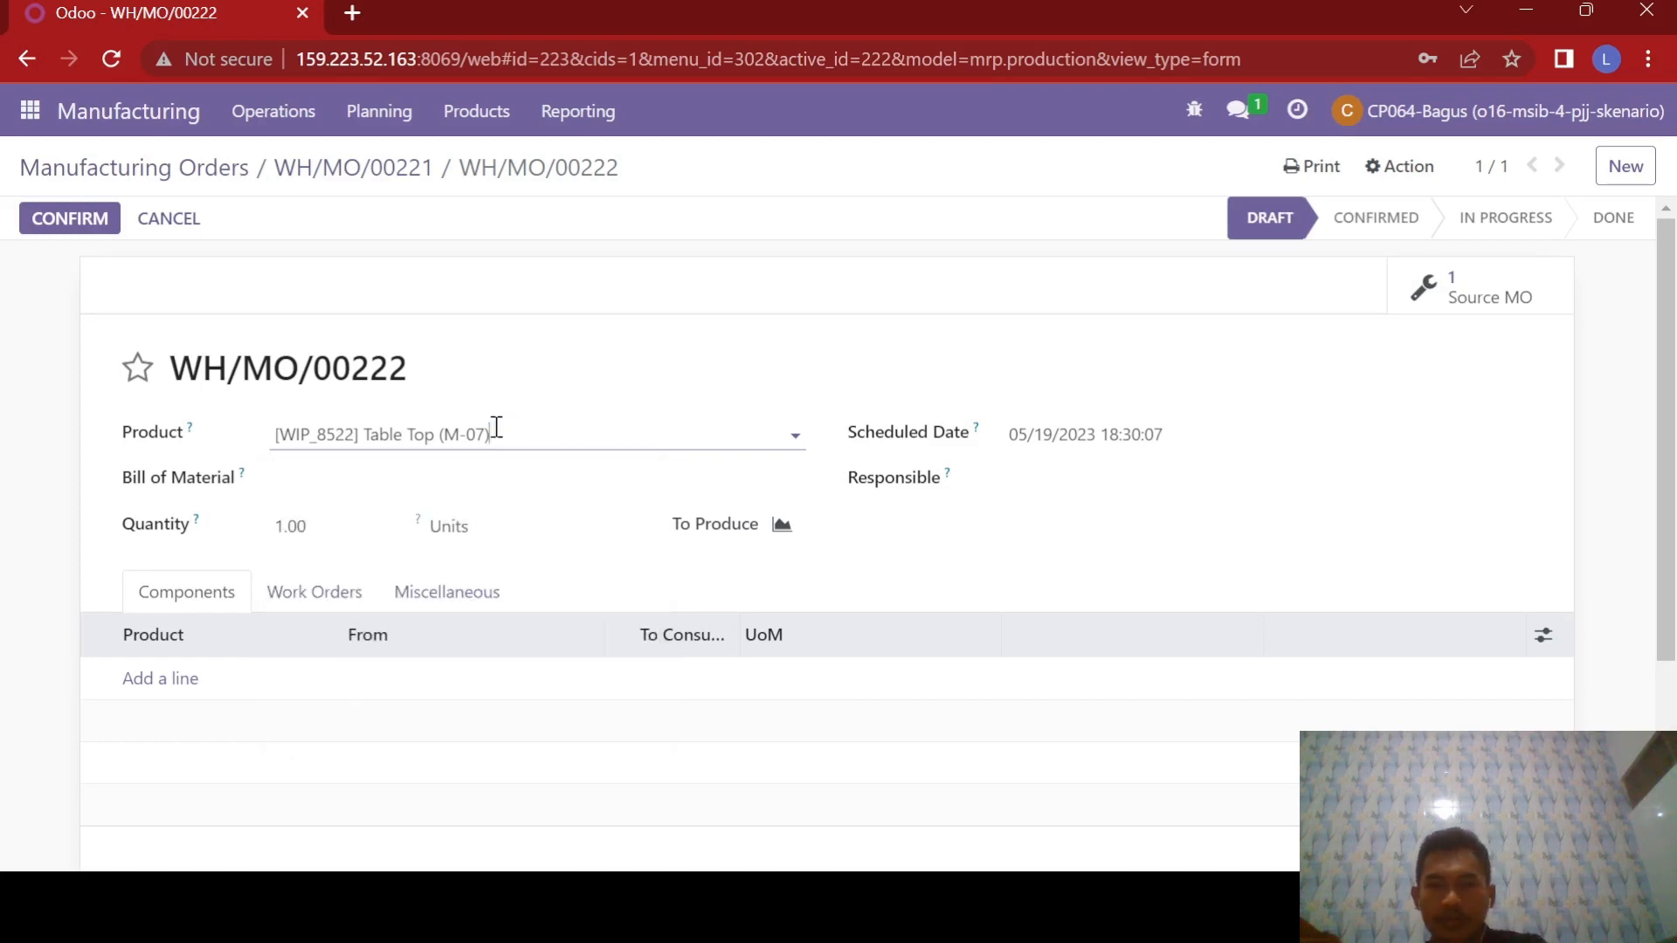
left_click(517, 310)
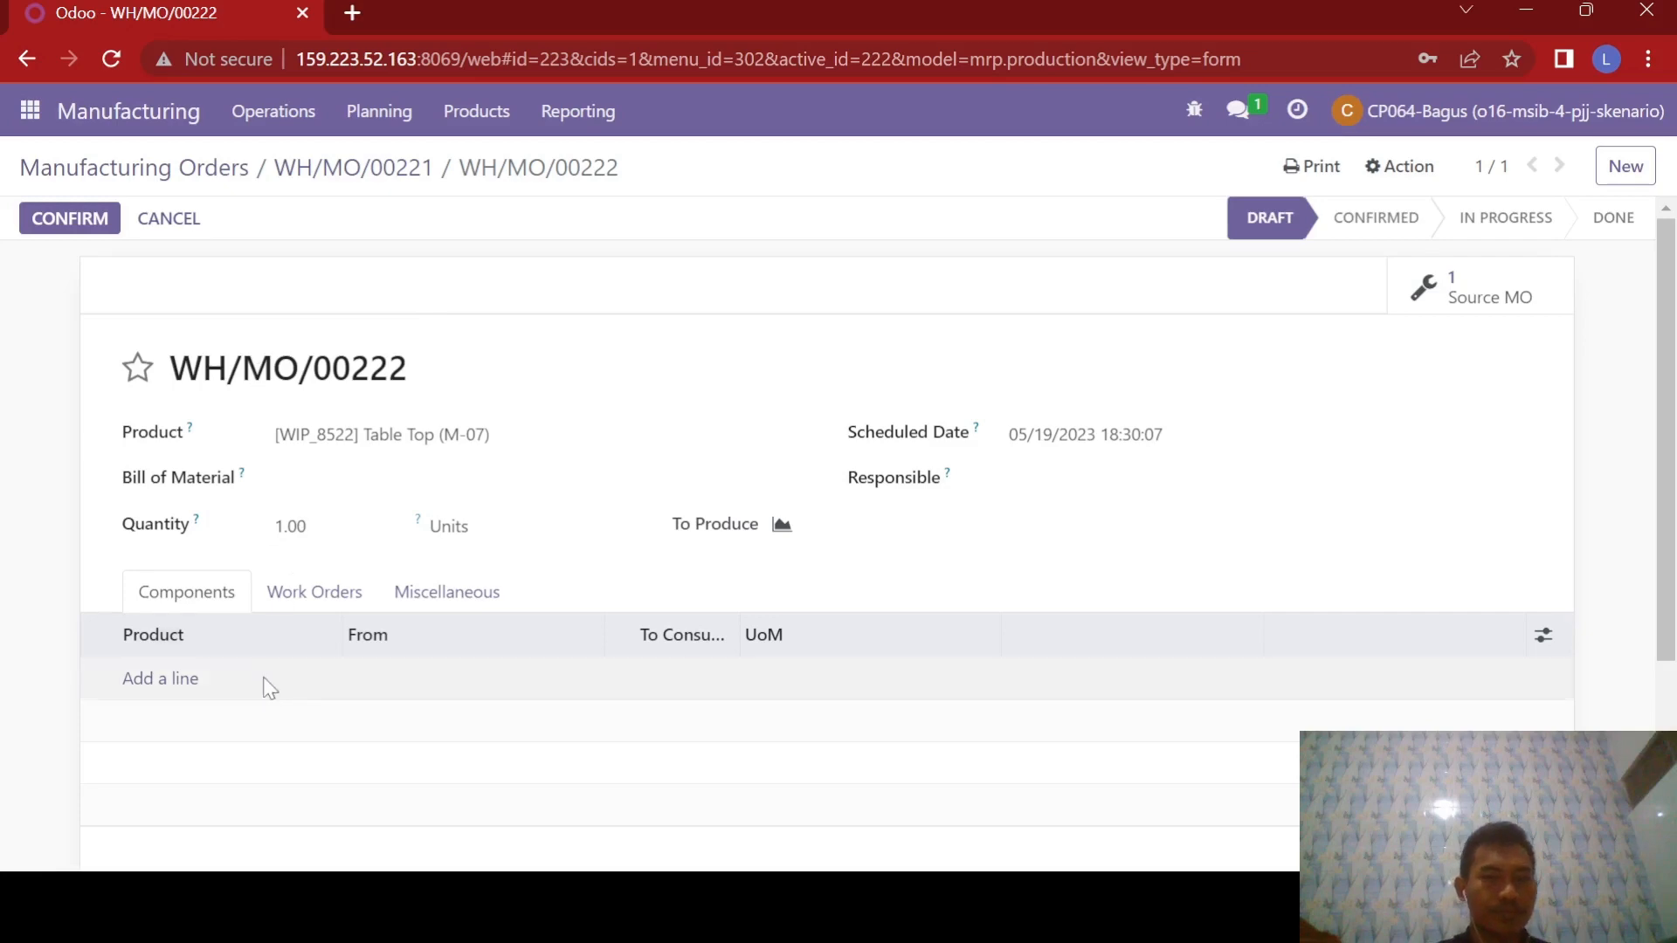
Add Wood Panel (M-07) as a component of the Table Top (M-07) manufacturing order.
left_click(176, 690)
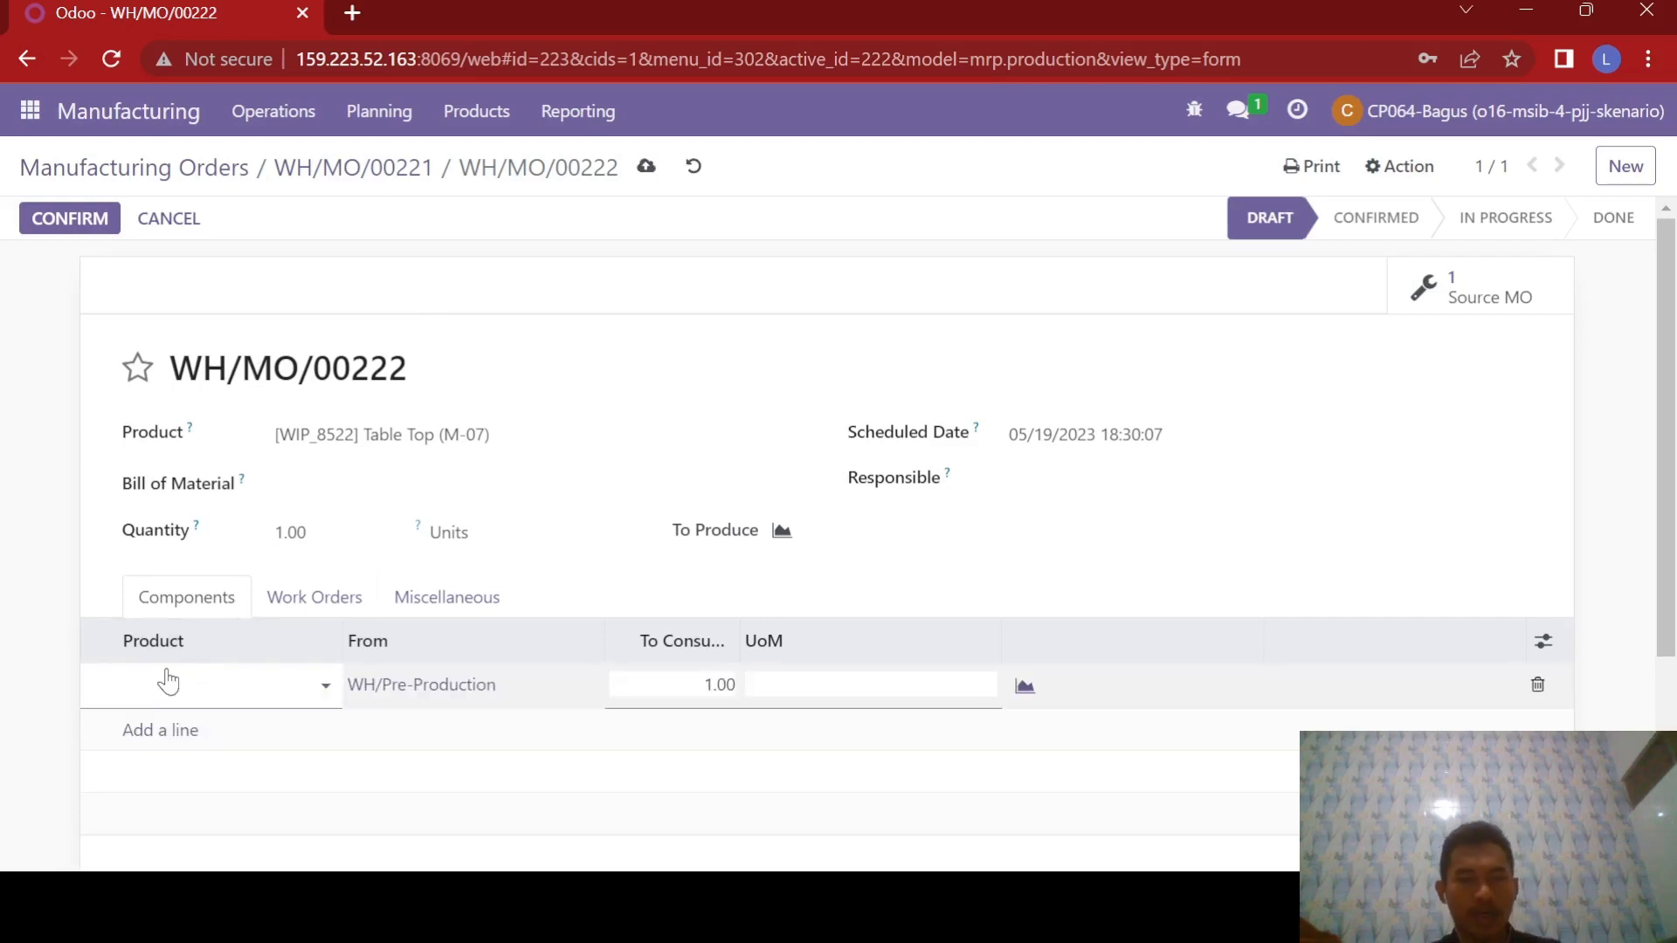
type("m-07")
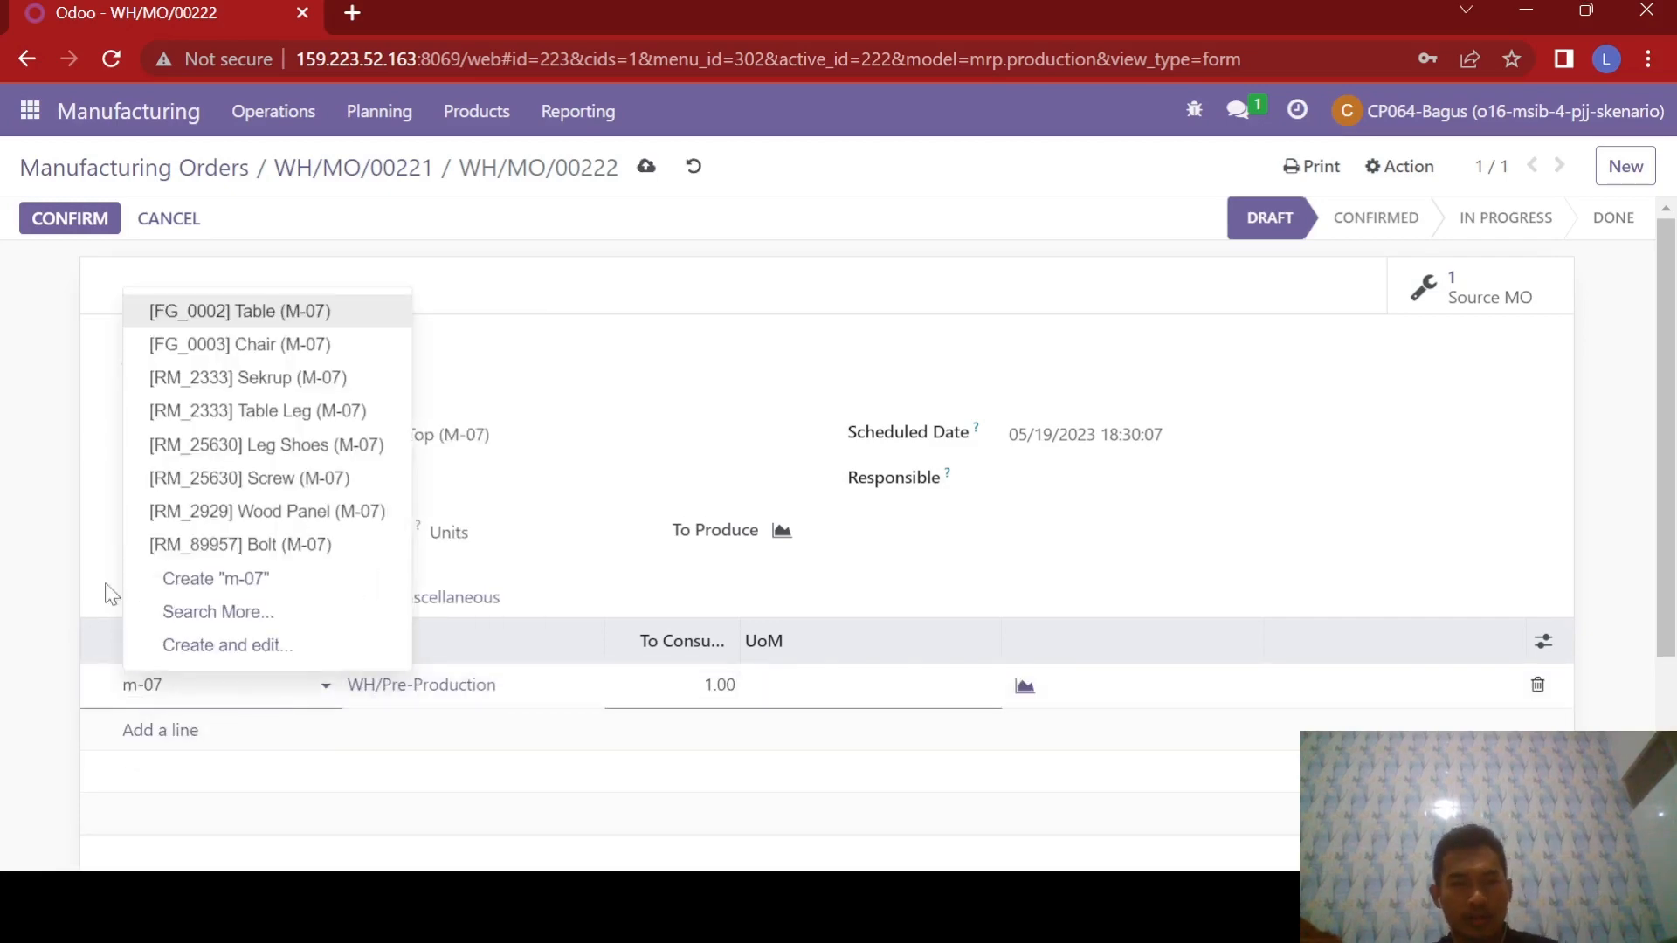
left_click(228, 512)
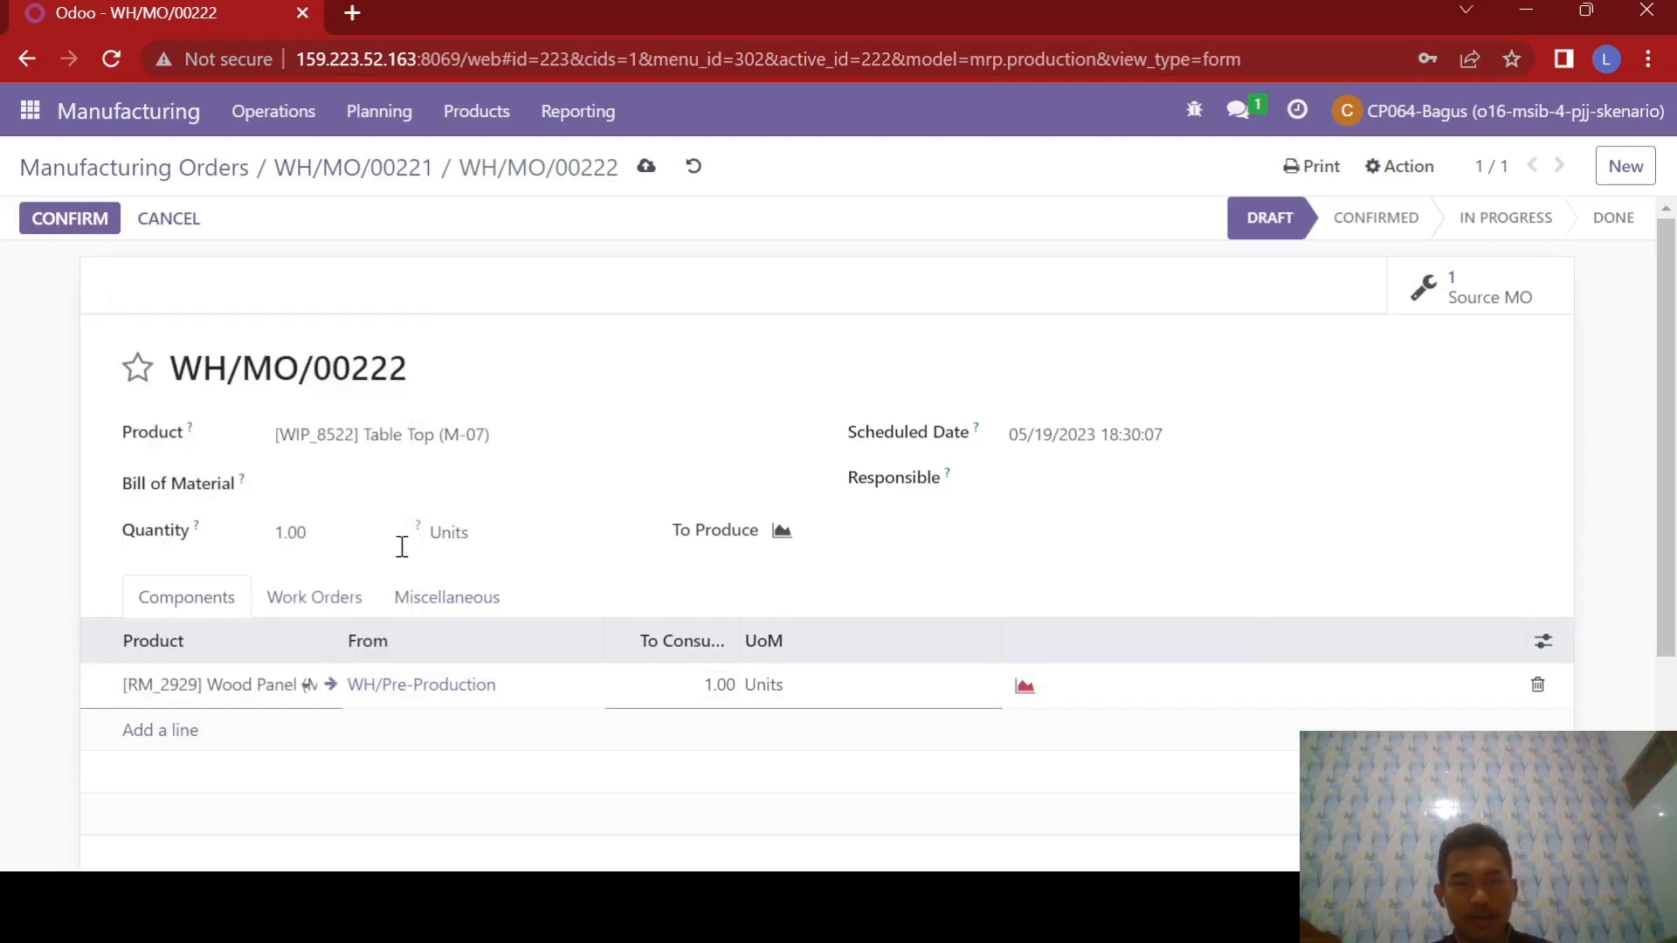
Add a work order to the Table Top (M-07) order with the operation Pemotongan at the work center Cutting 07.
left_click(314, 597)
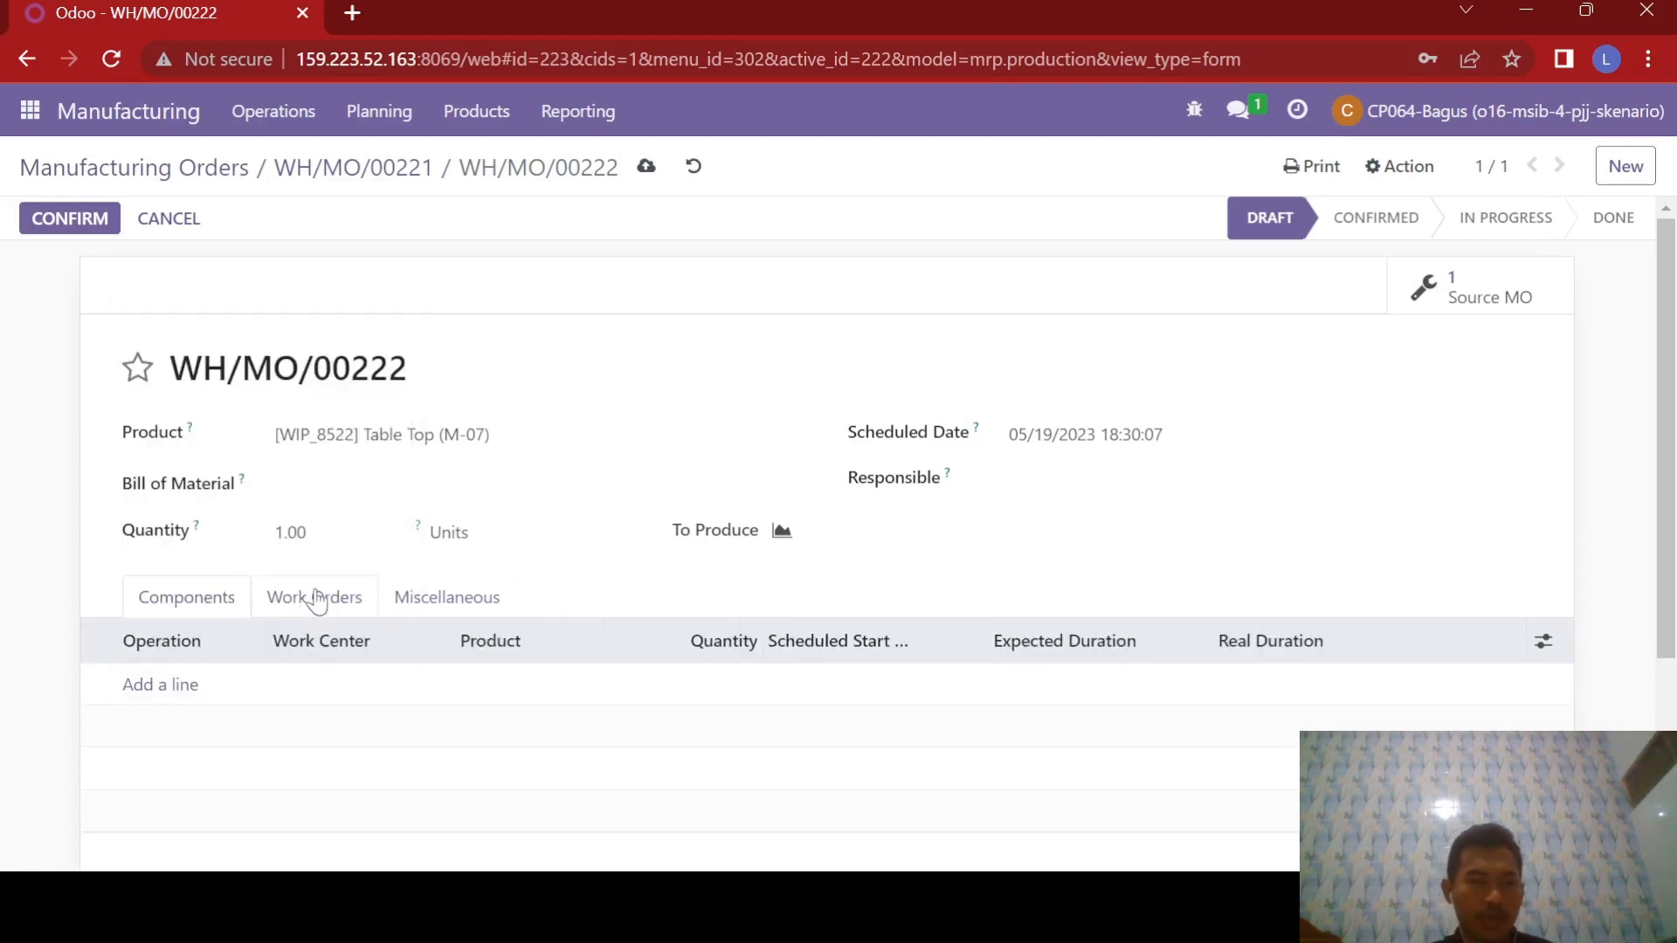
left_click(165, 683)
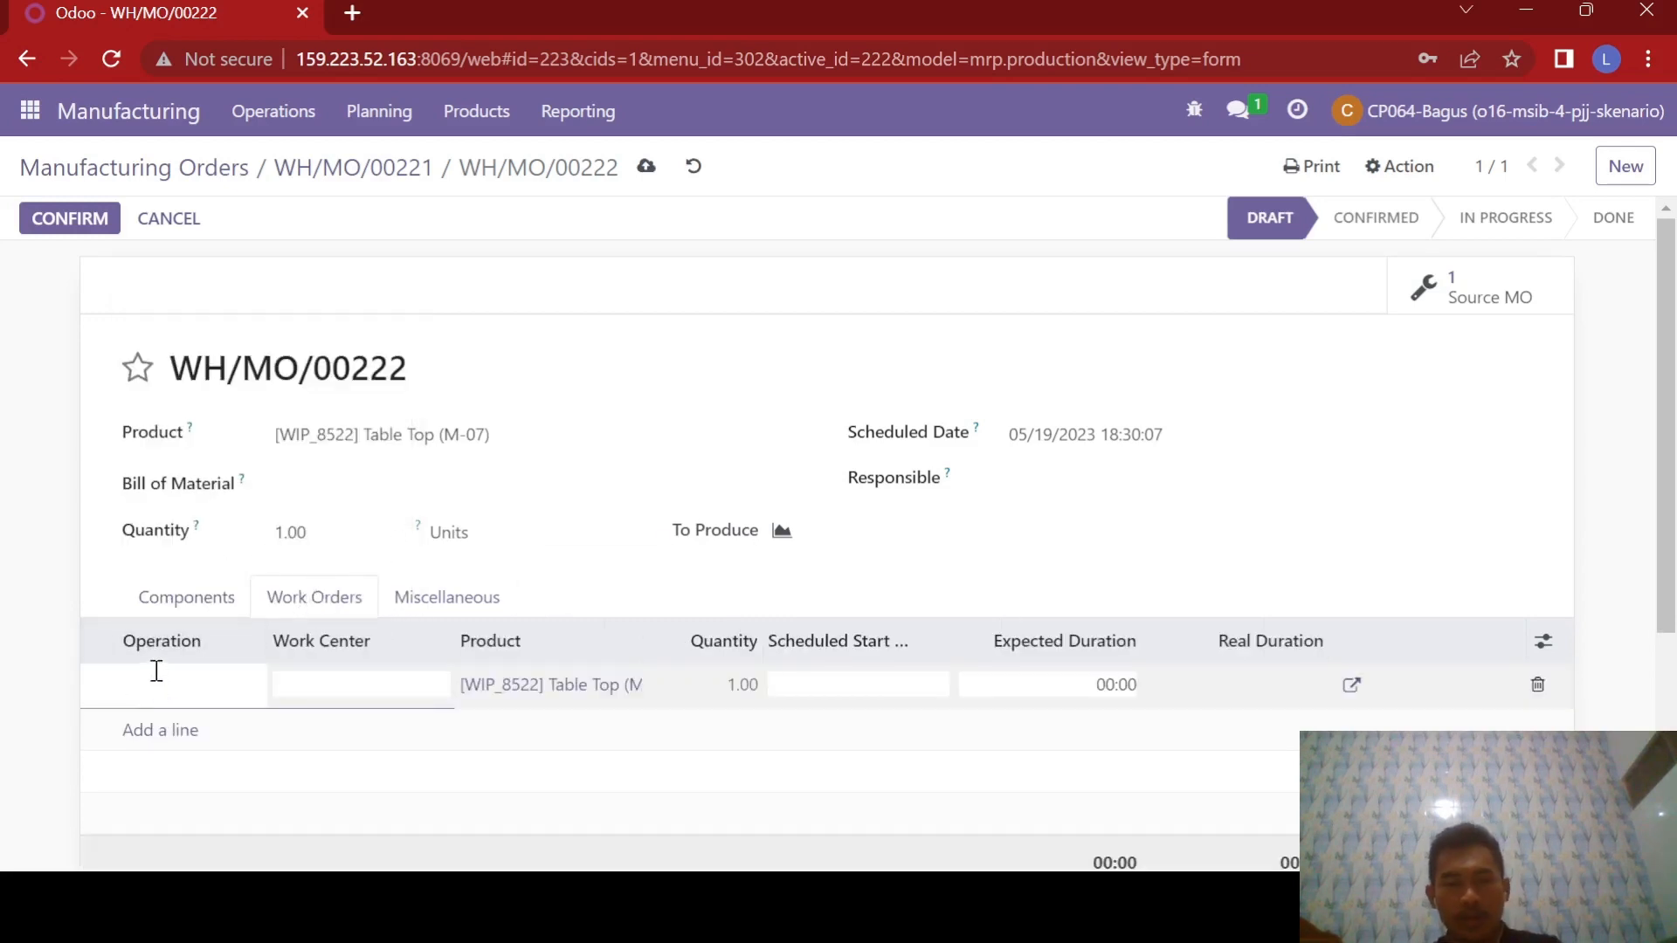
left_click(300, 674)
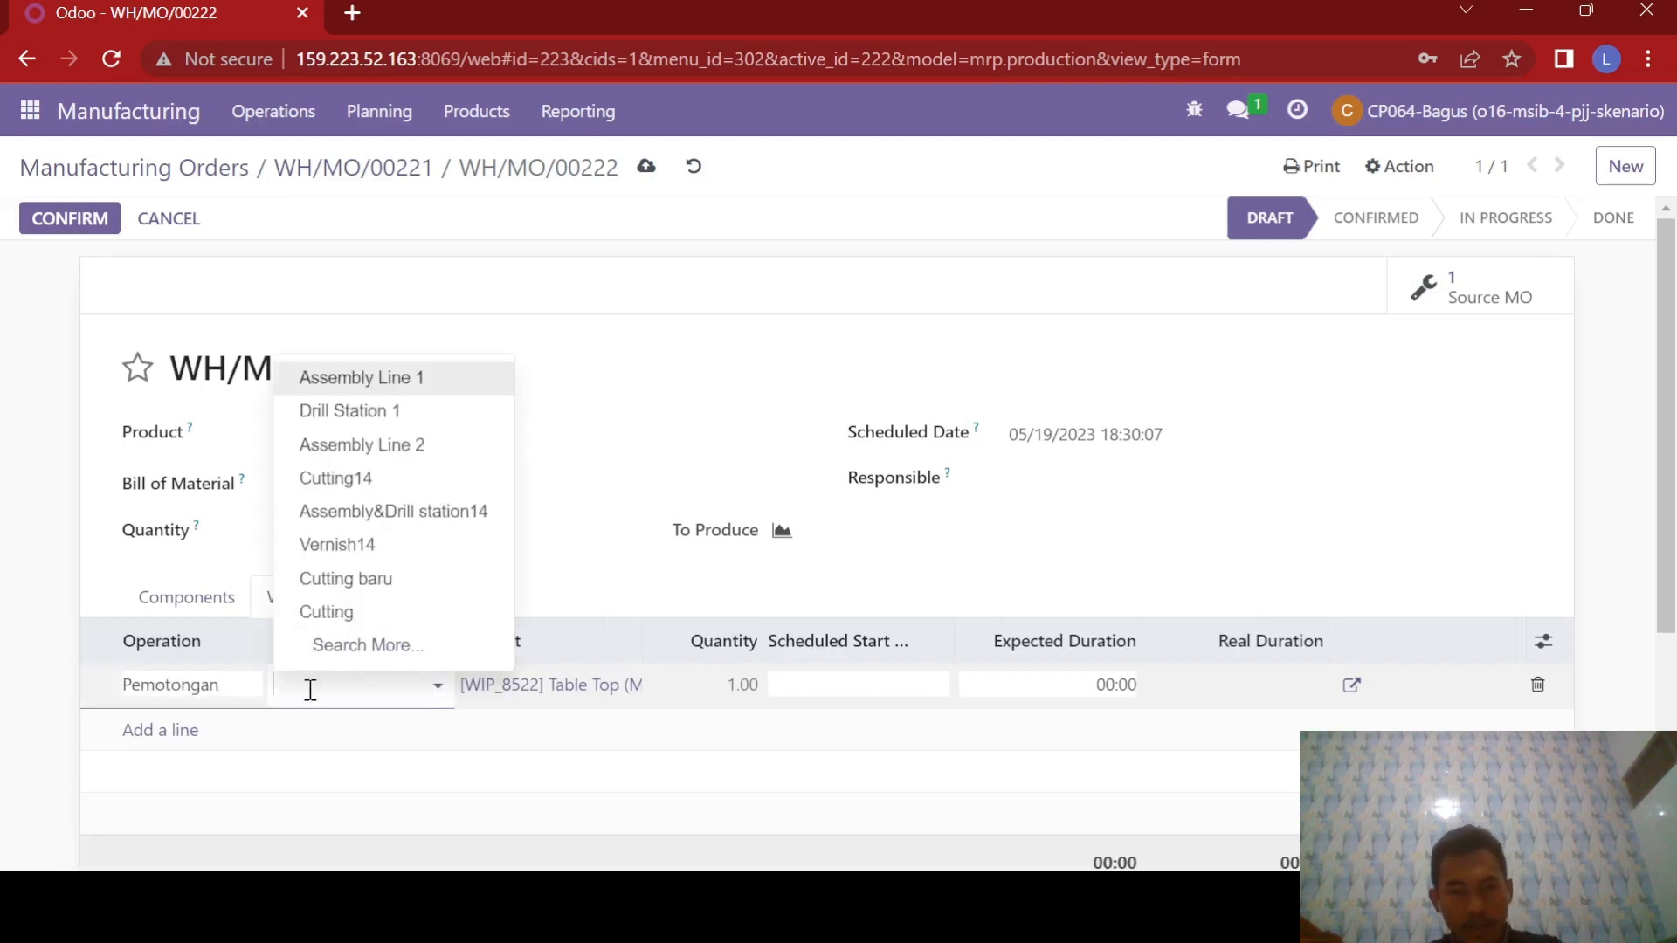
type("cutting 07")
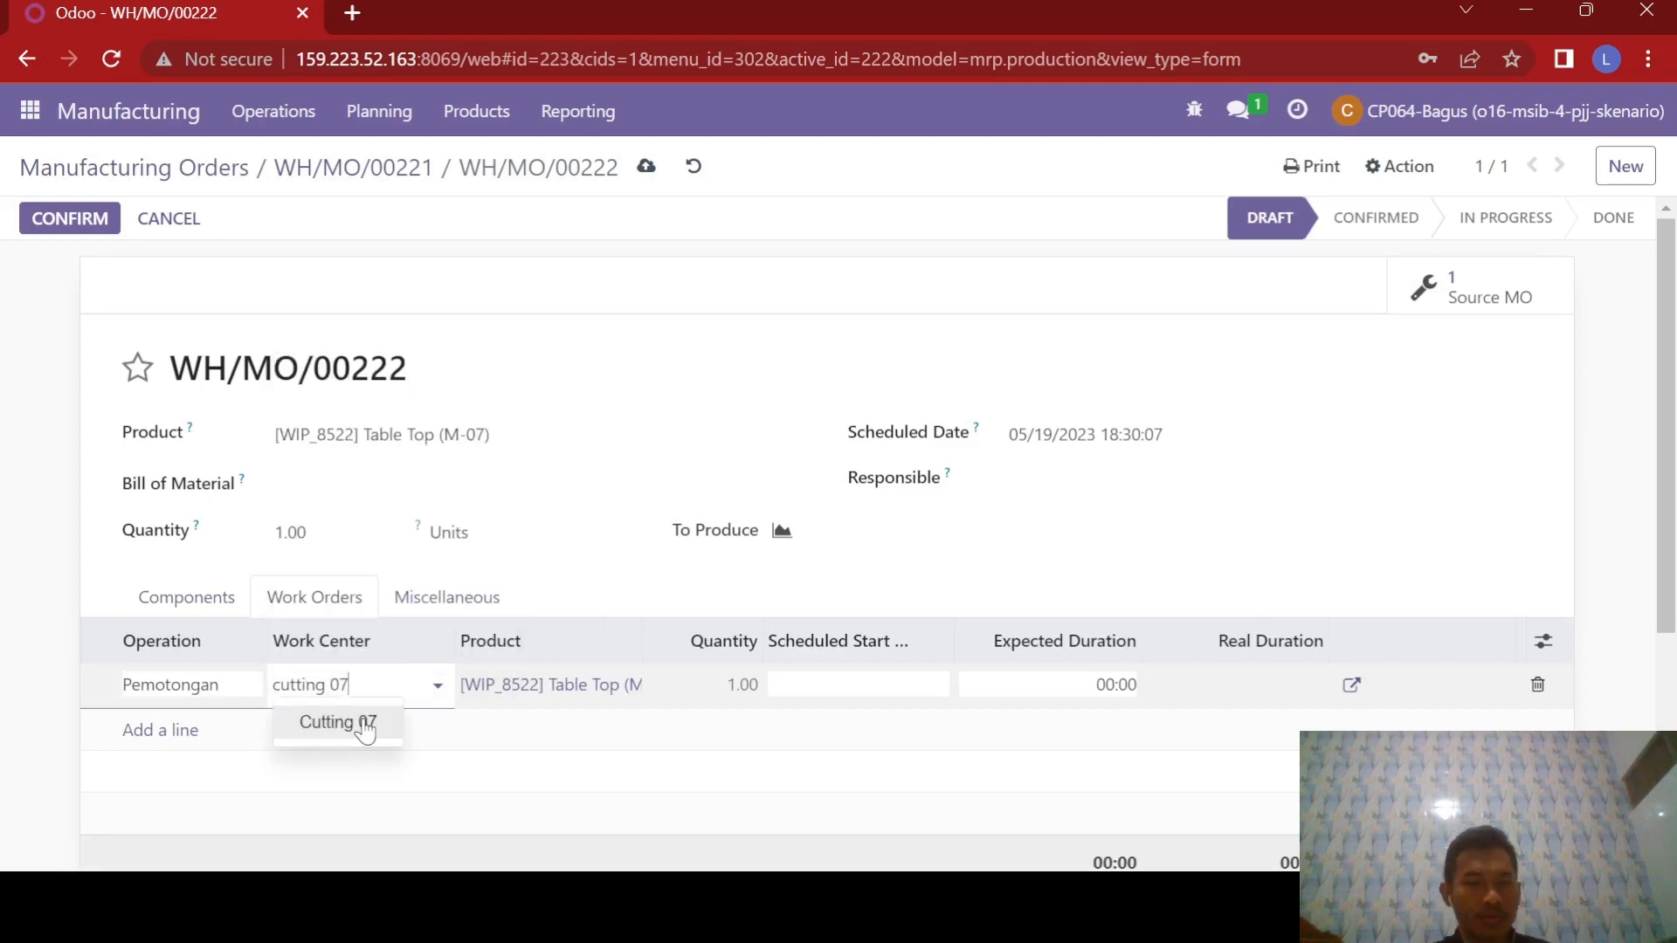
left_click(334, 720)
Set the Table Top work order's scheduled start date to 05/19/2023 and its expected duration to 15 minutes.
left_click(860, 699)
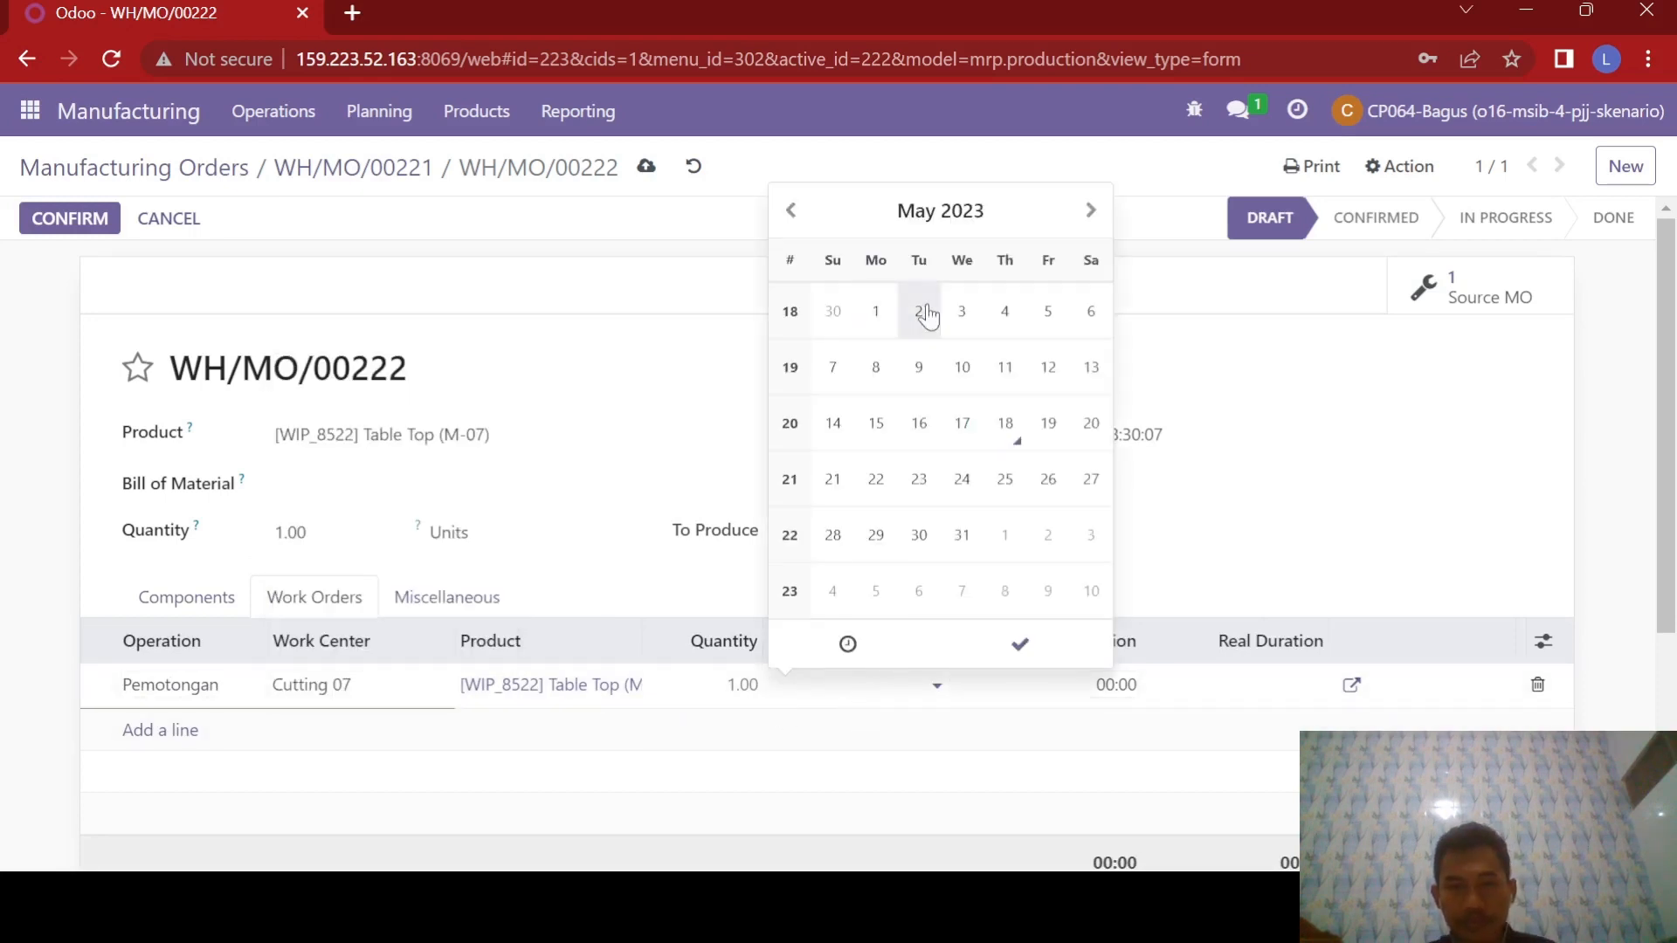
left_click(1036, 430)
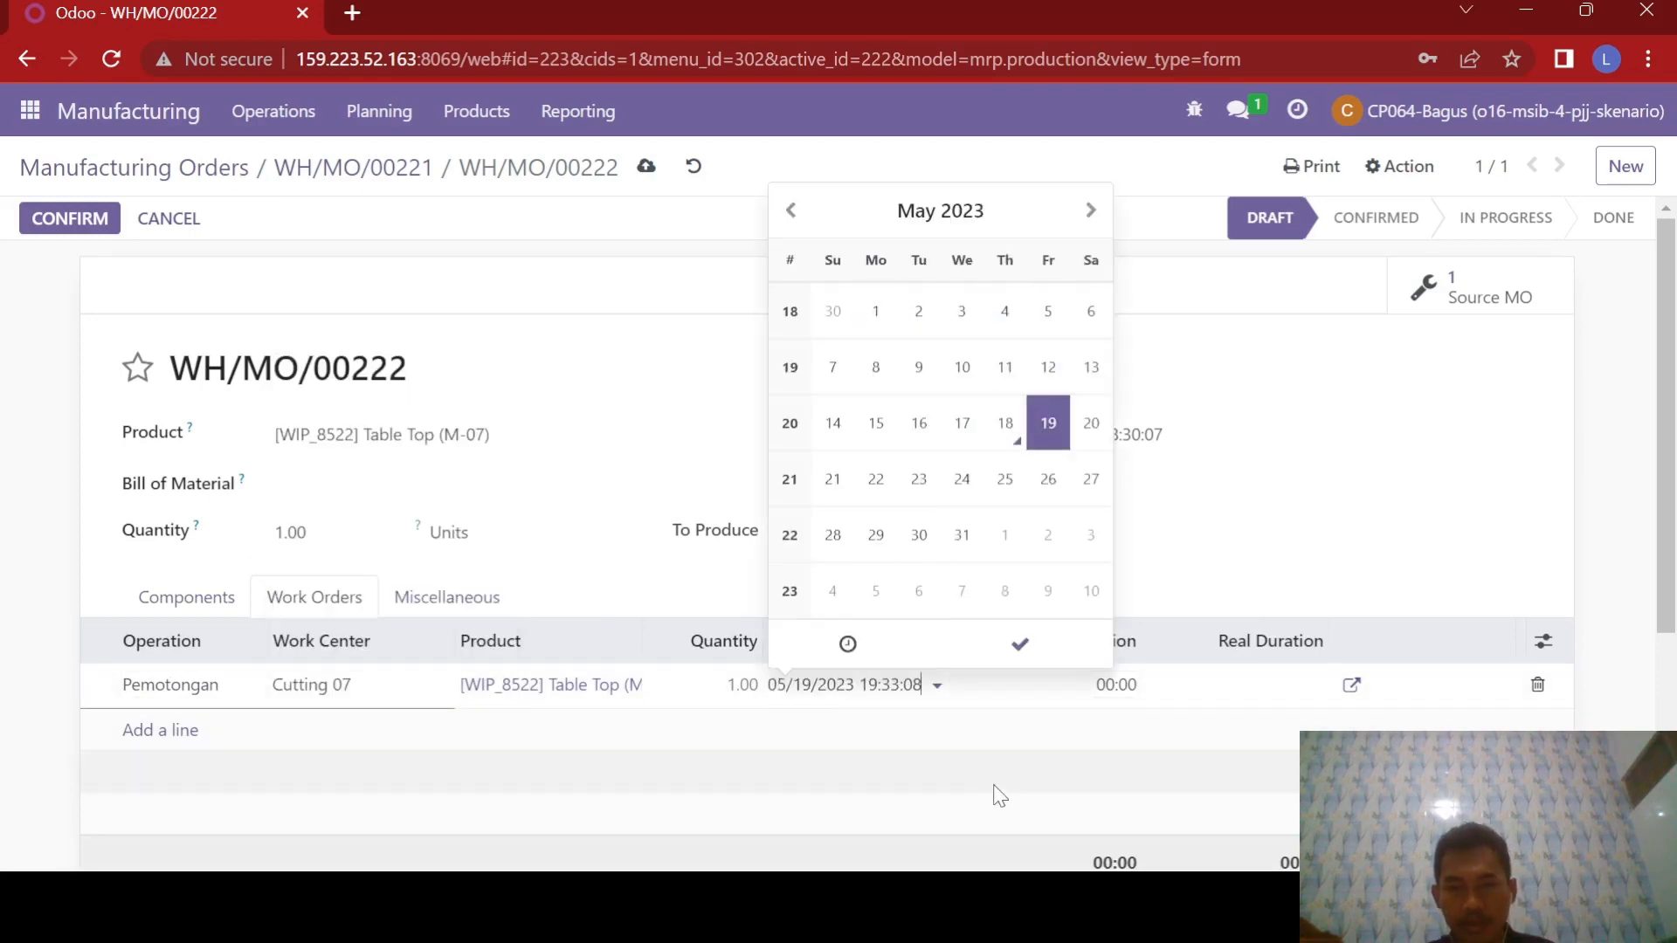
left_click(1094, 685)
type("15")
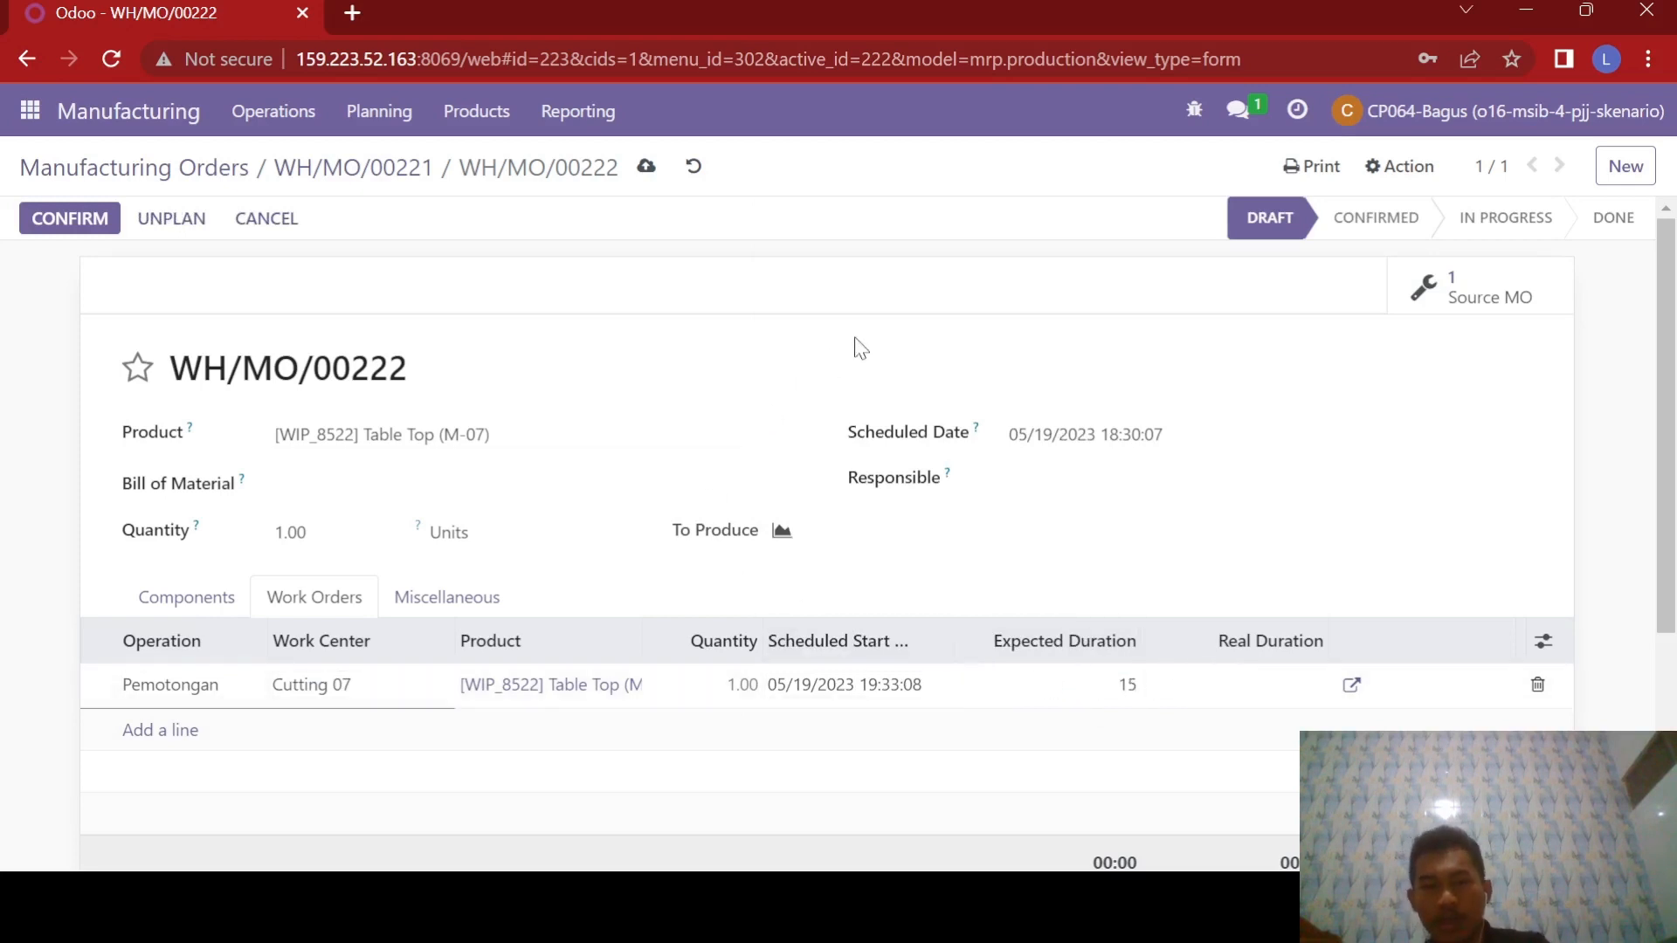
left_click(899, 312)
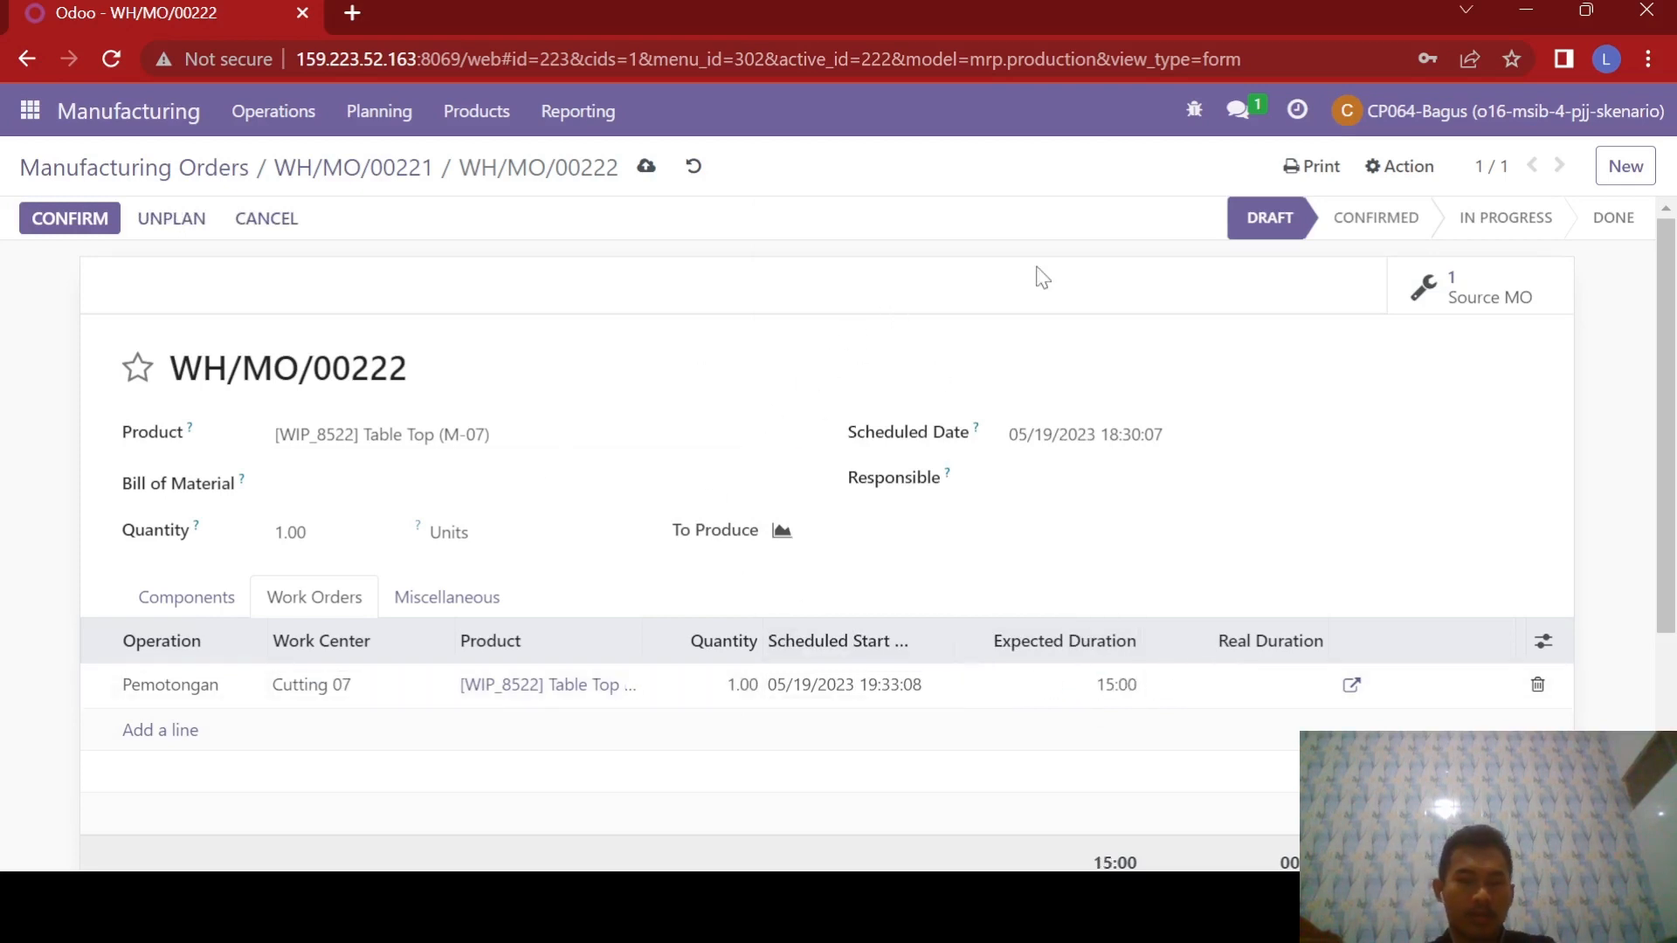
Confirm the Table Top (M-07) manufacturing order and return to the list of manufacturing orders.
left_click(77, 220)
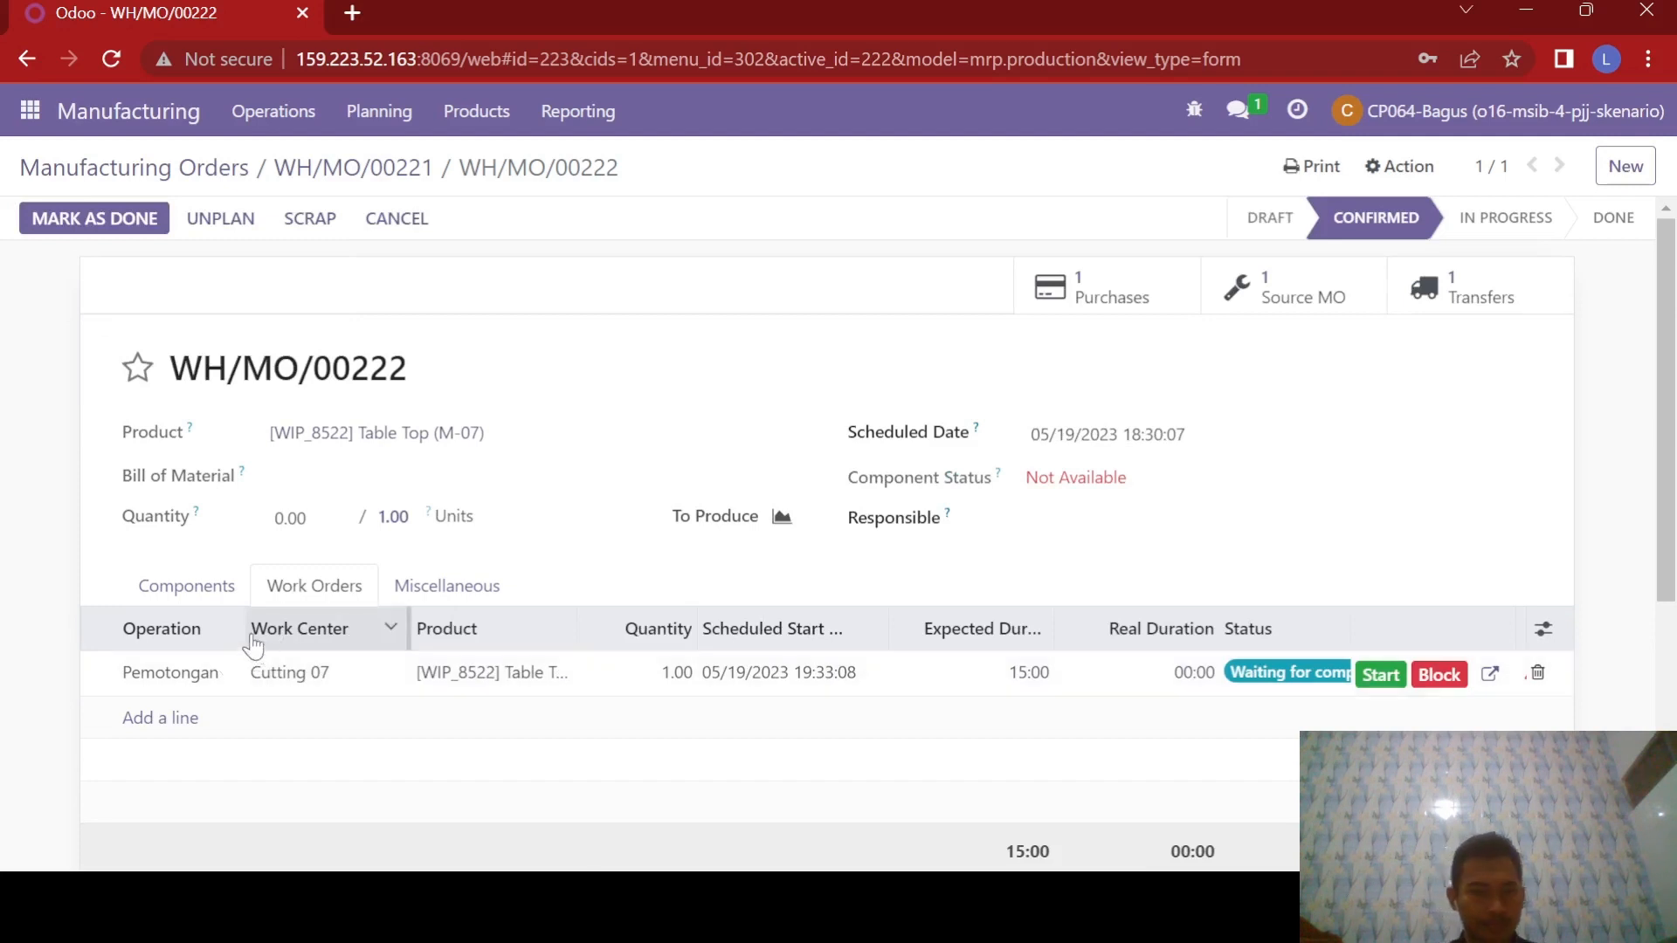
left_click(187, 586)
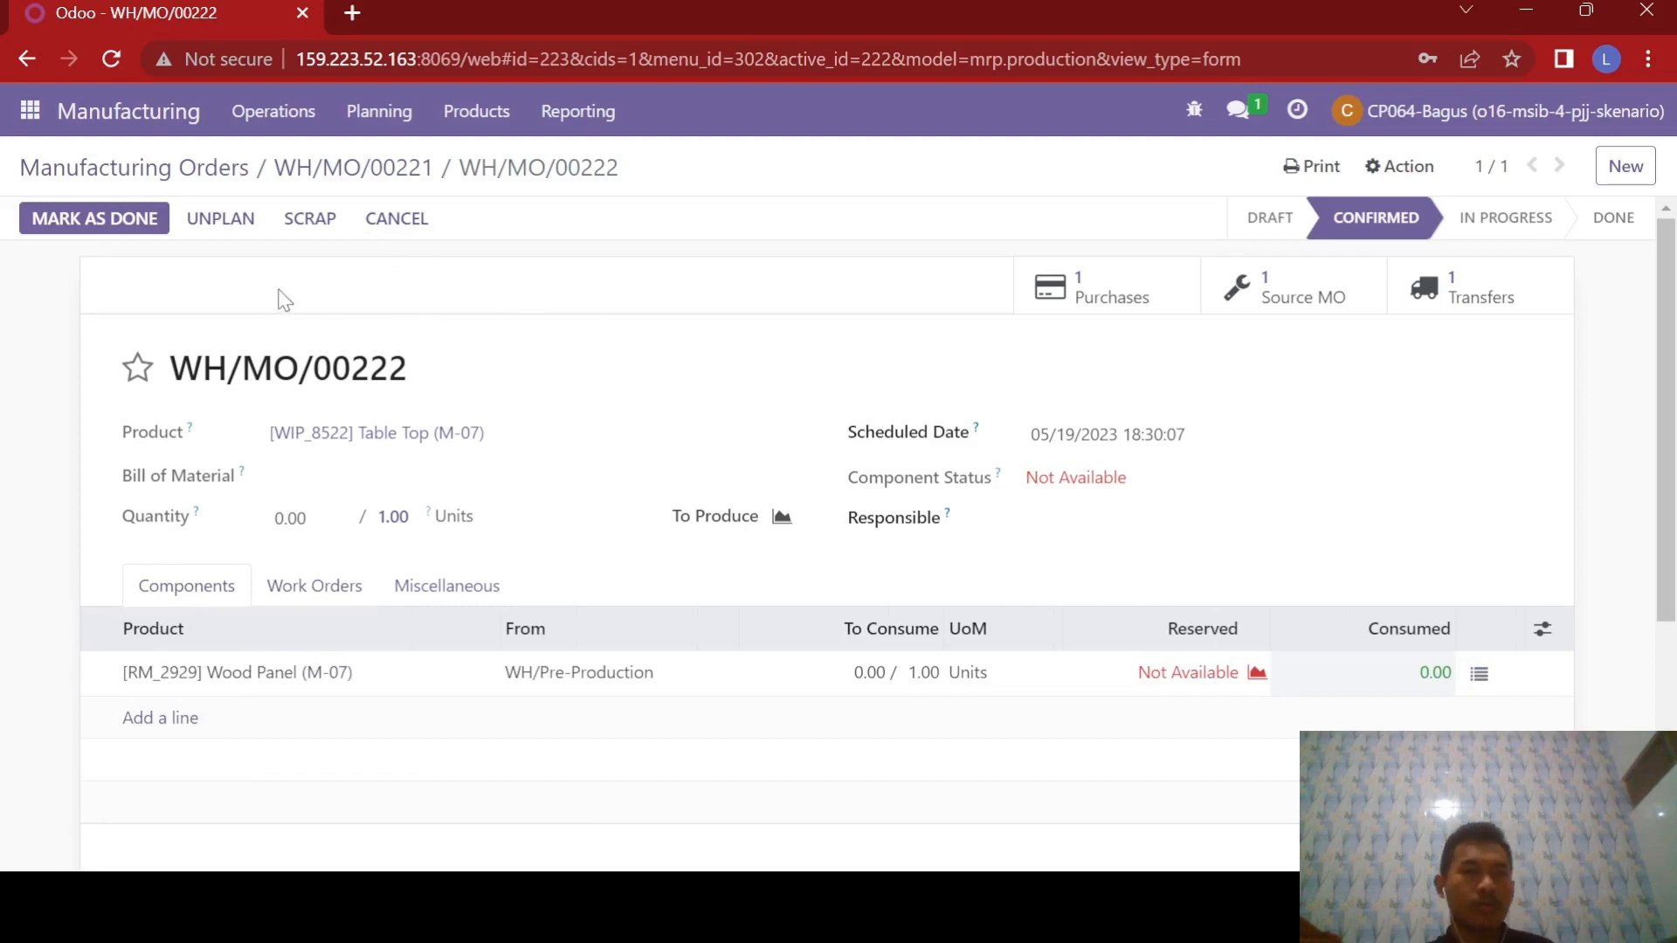
left_click(354, 170)
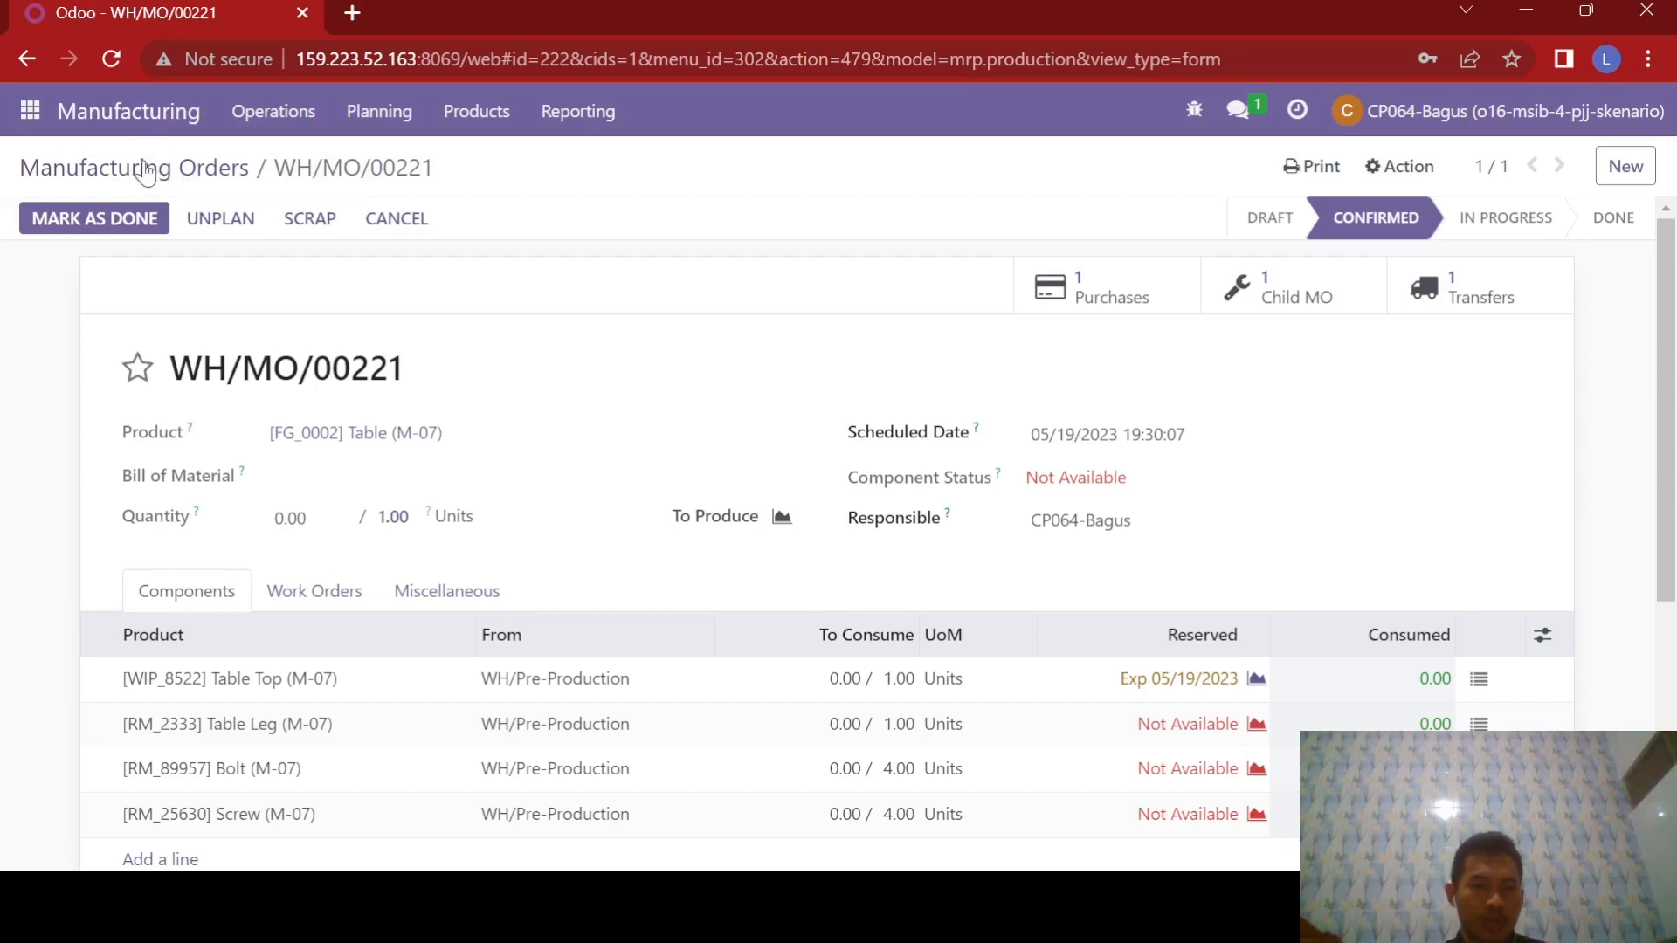
left_click(188, 159)
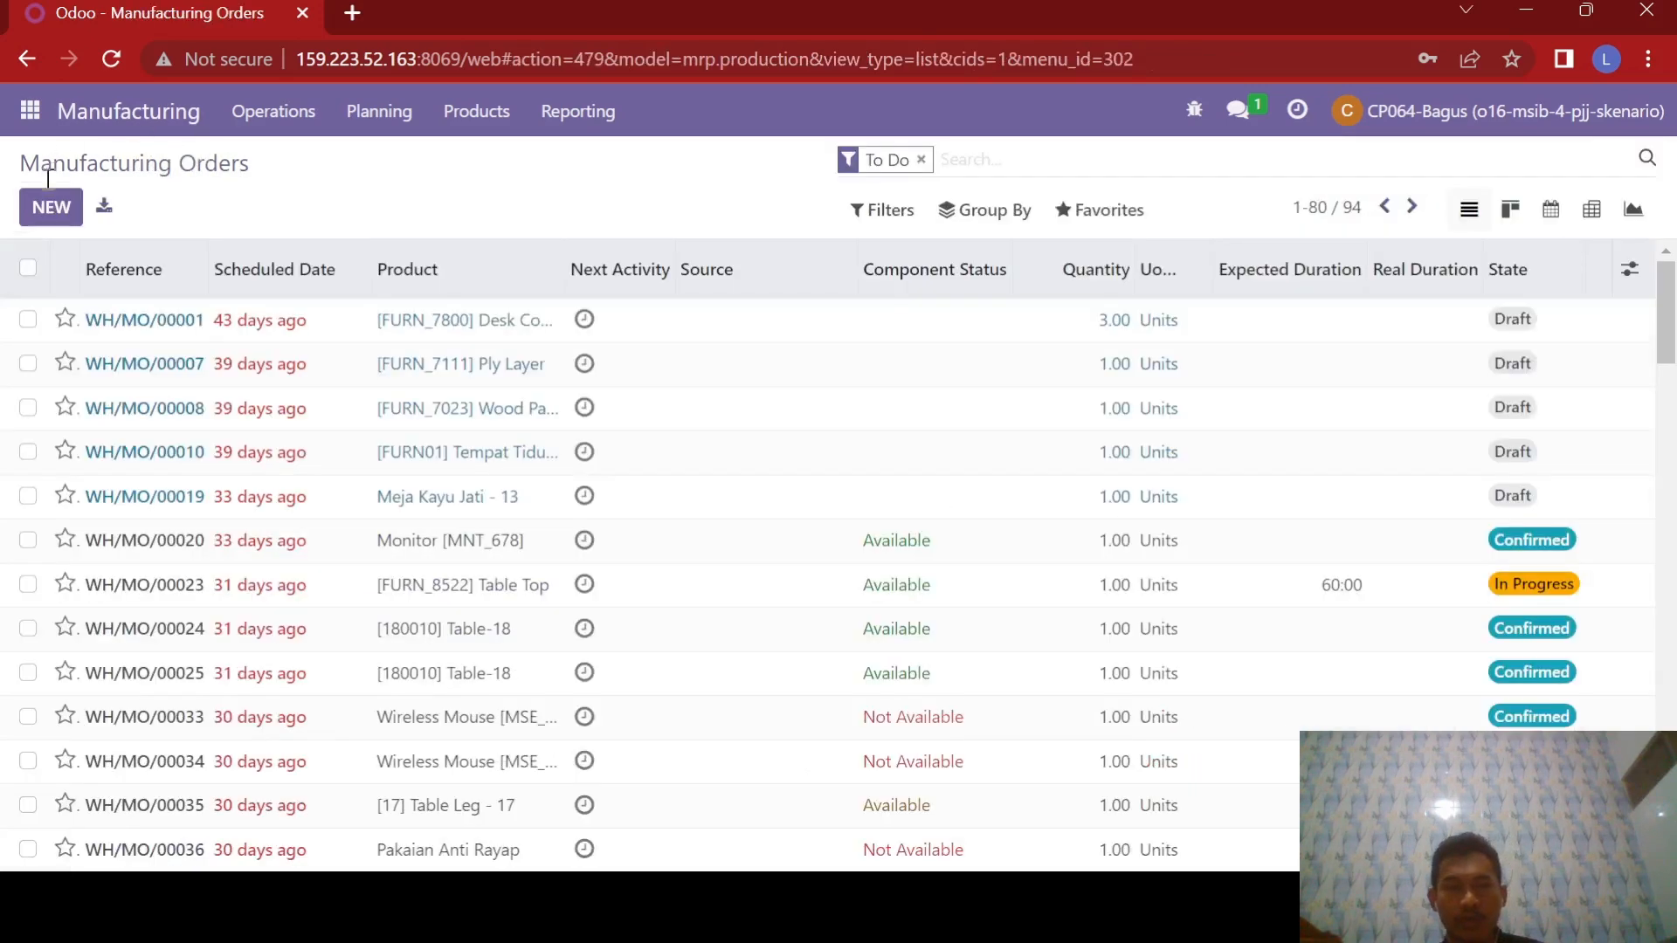
Create a new manufacturing order for the product Chair (M-07) with a quantity of 2 units.
left_click(50, 208)
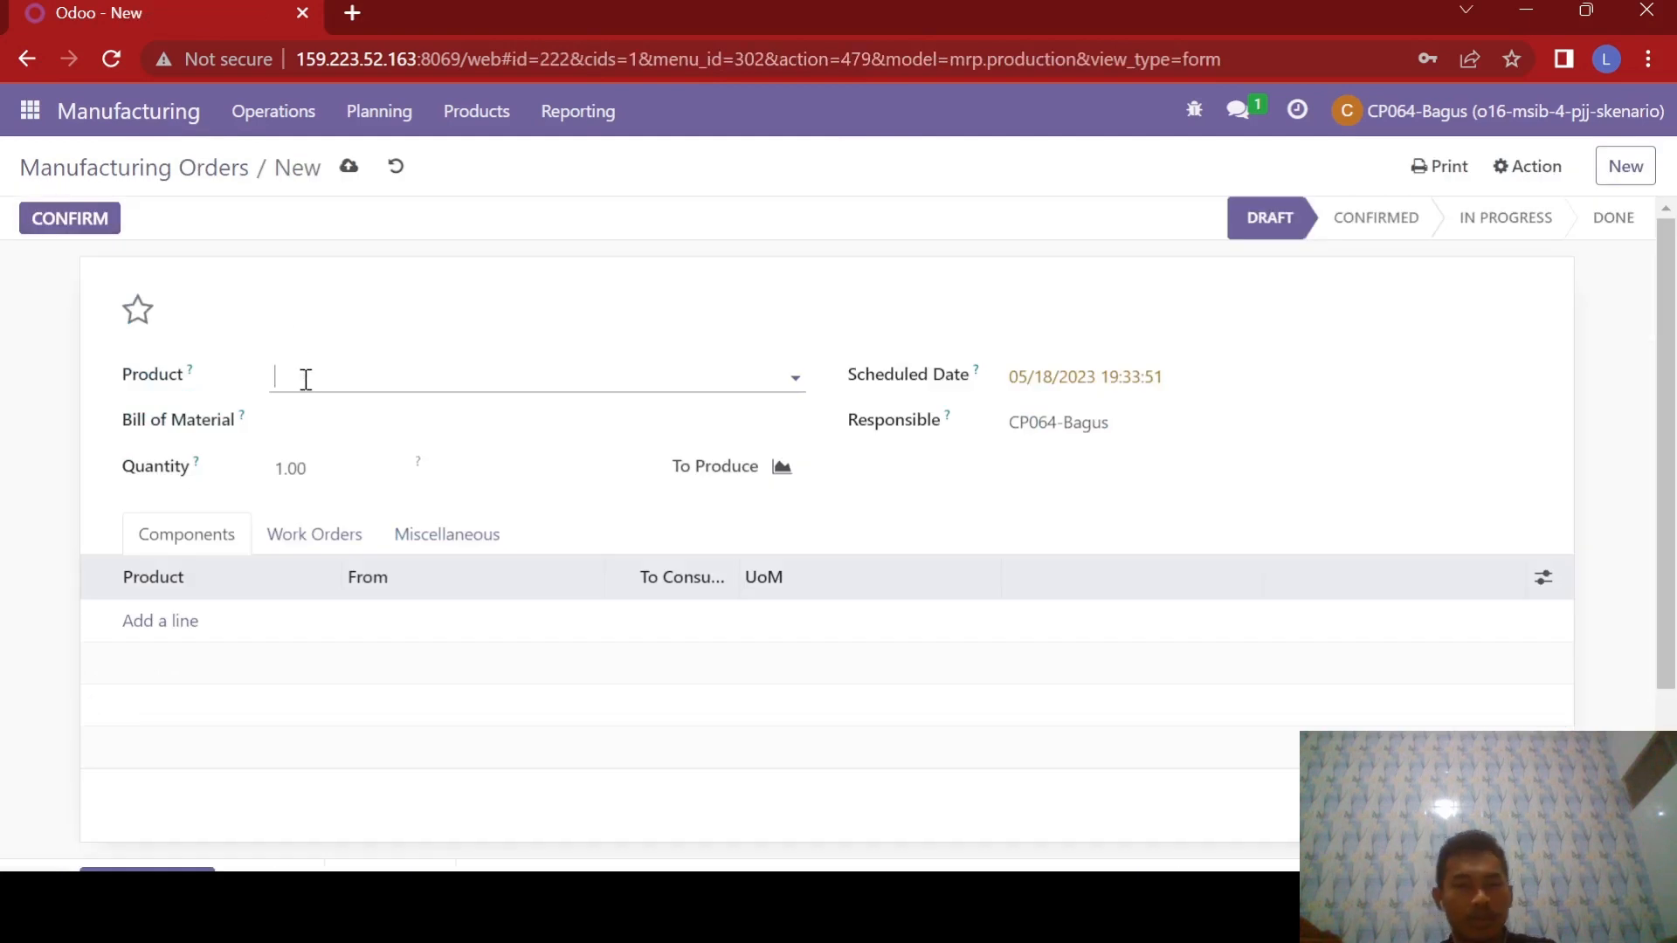
type("m-07")
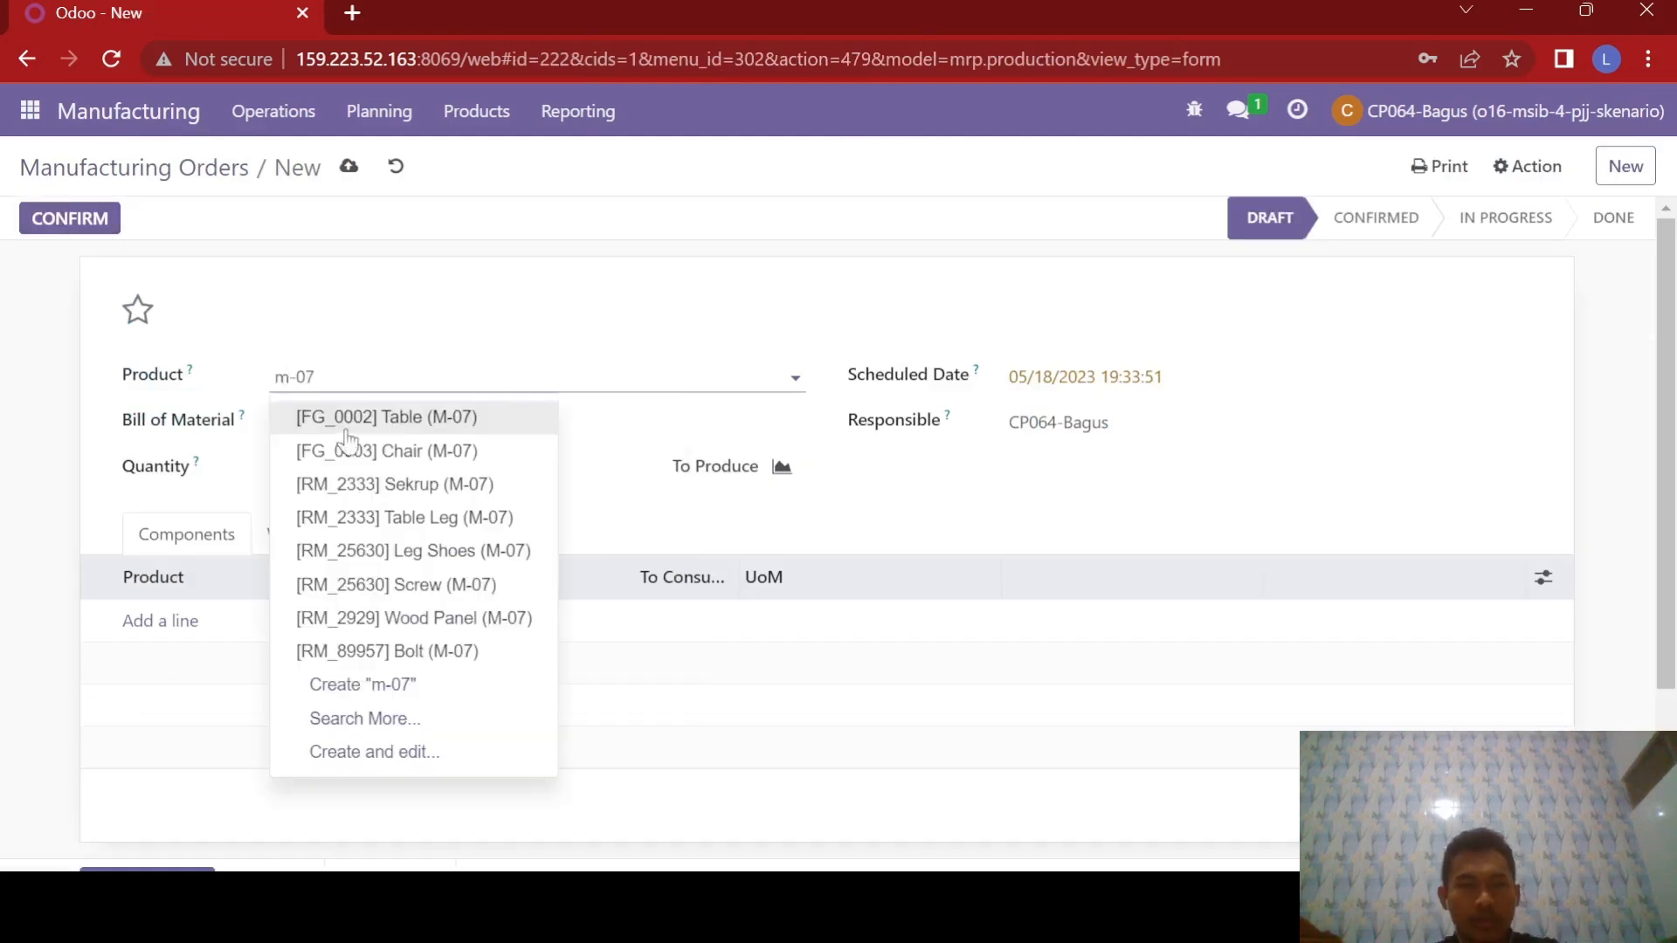
left_click(390, 457)
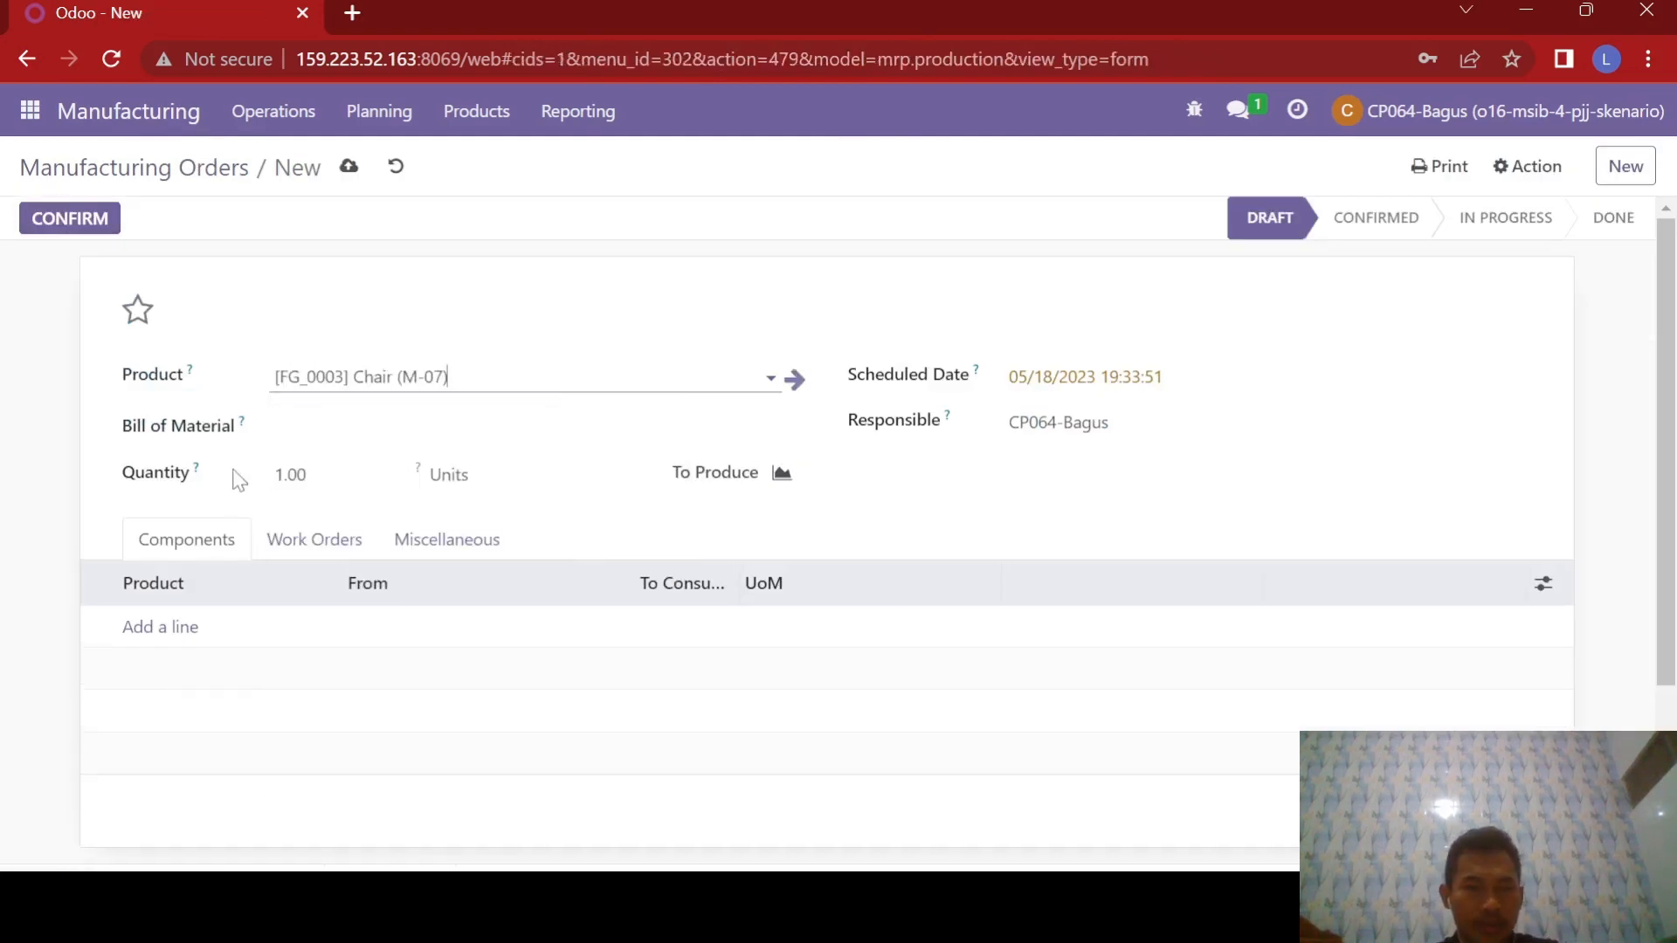
left_click(322, 476)
double_click(300, 476)
type("2")
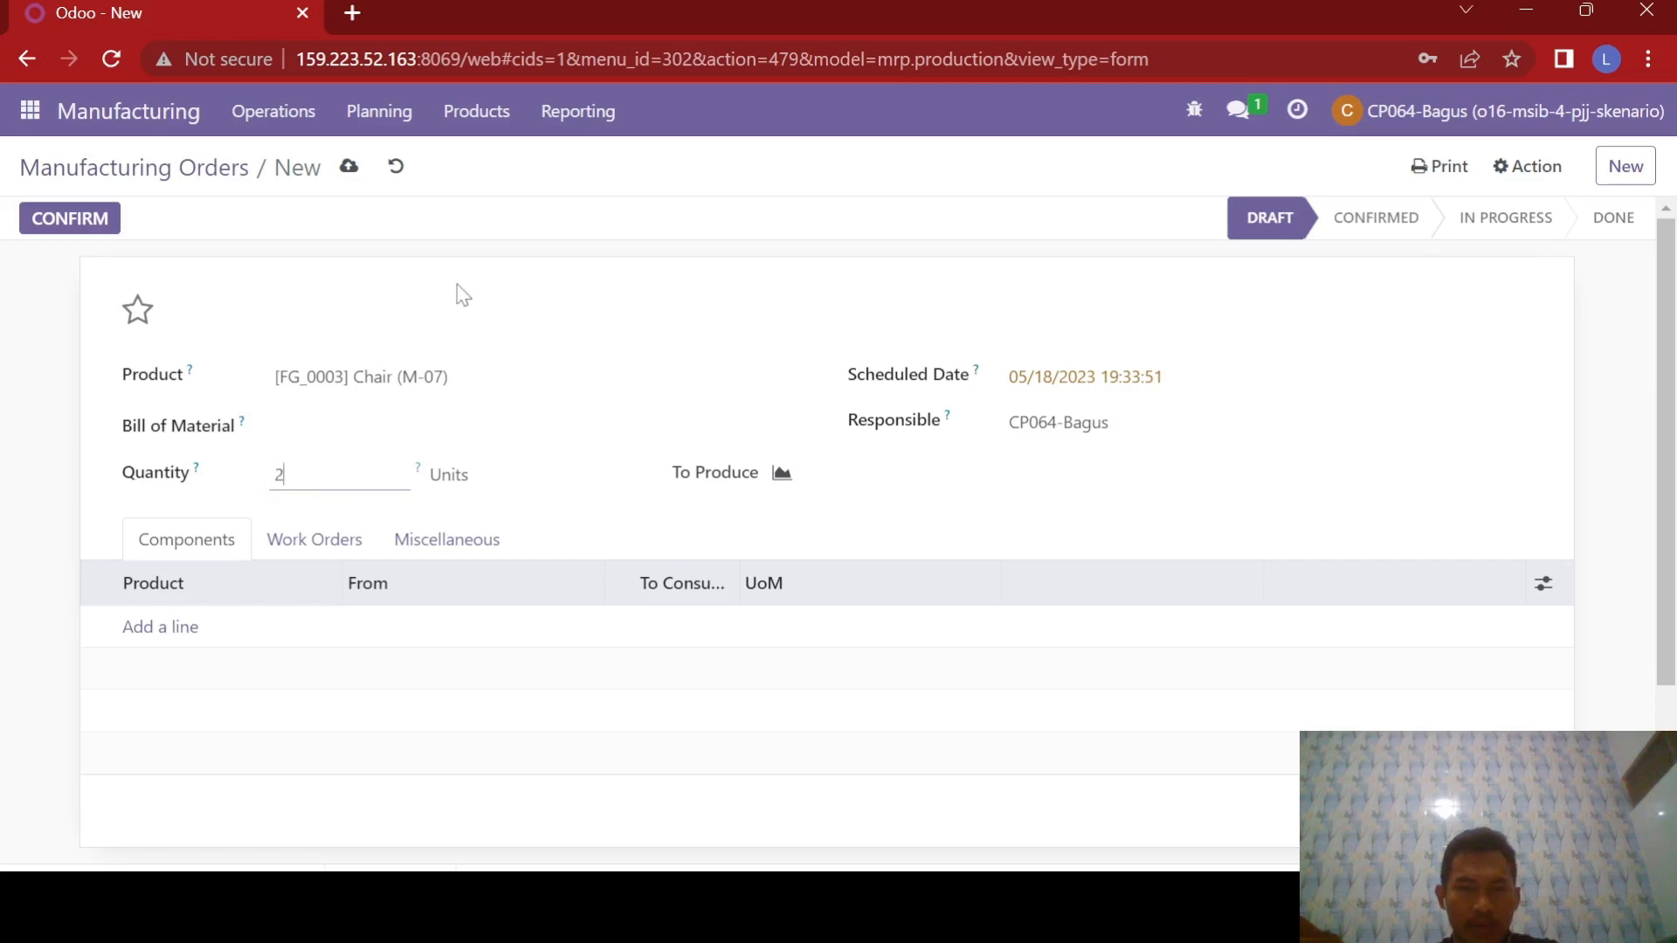
Set the Chair (M-07) order's scheduled date to 05/19/2023 22:33:51.
left_click(1080, 349)
left_click(1081, 375)
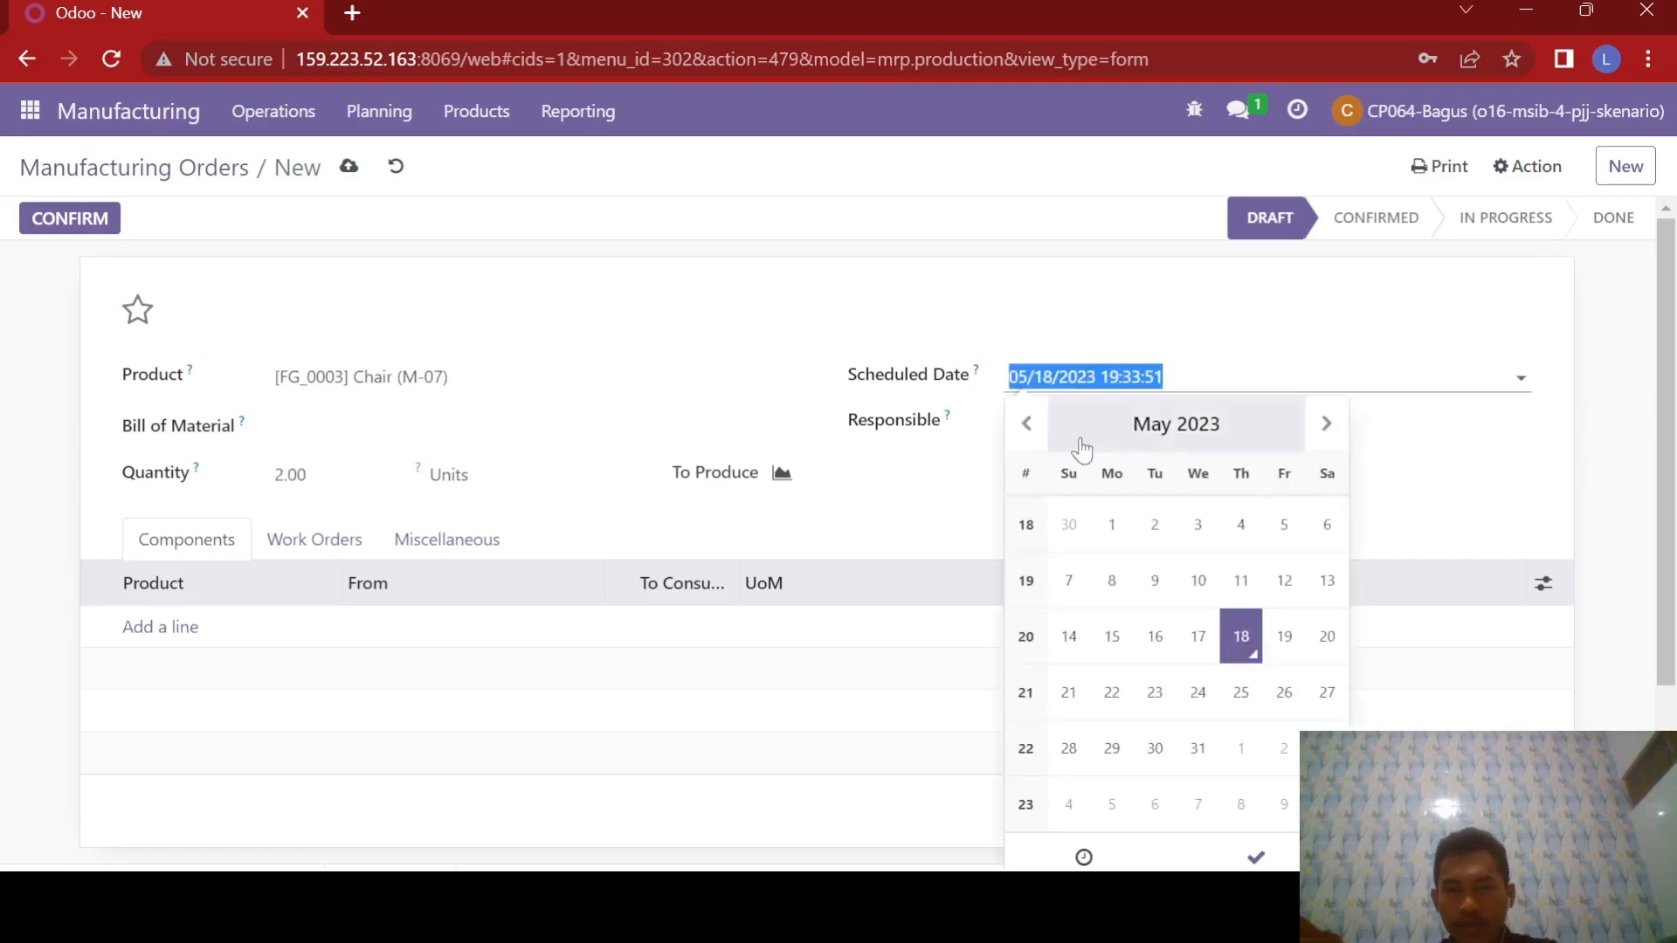
left_click(1283, 637)
left_click(1116, 387)
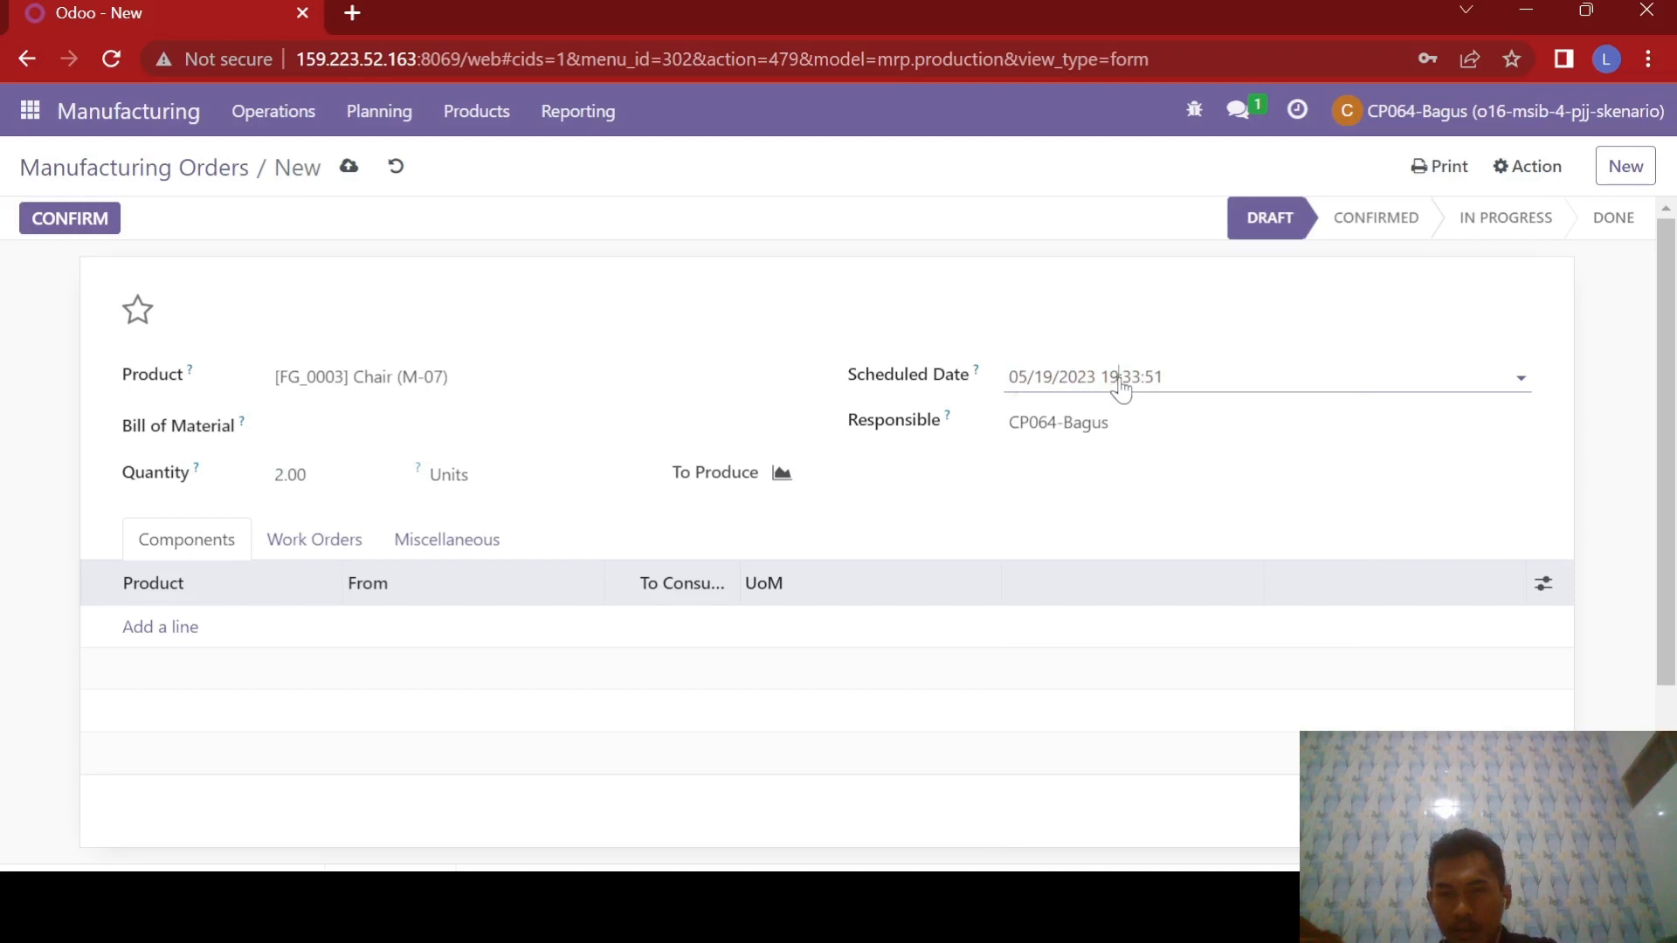
left_click(1119, 382)
left_click(1119, 382)
key("BackSpace")
key("BackSpace")
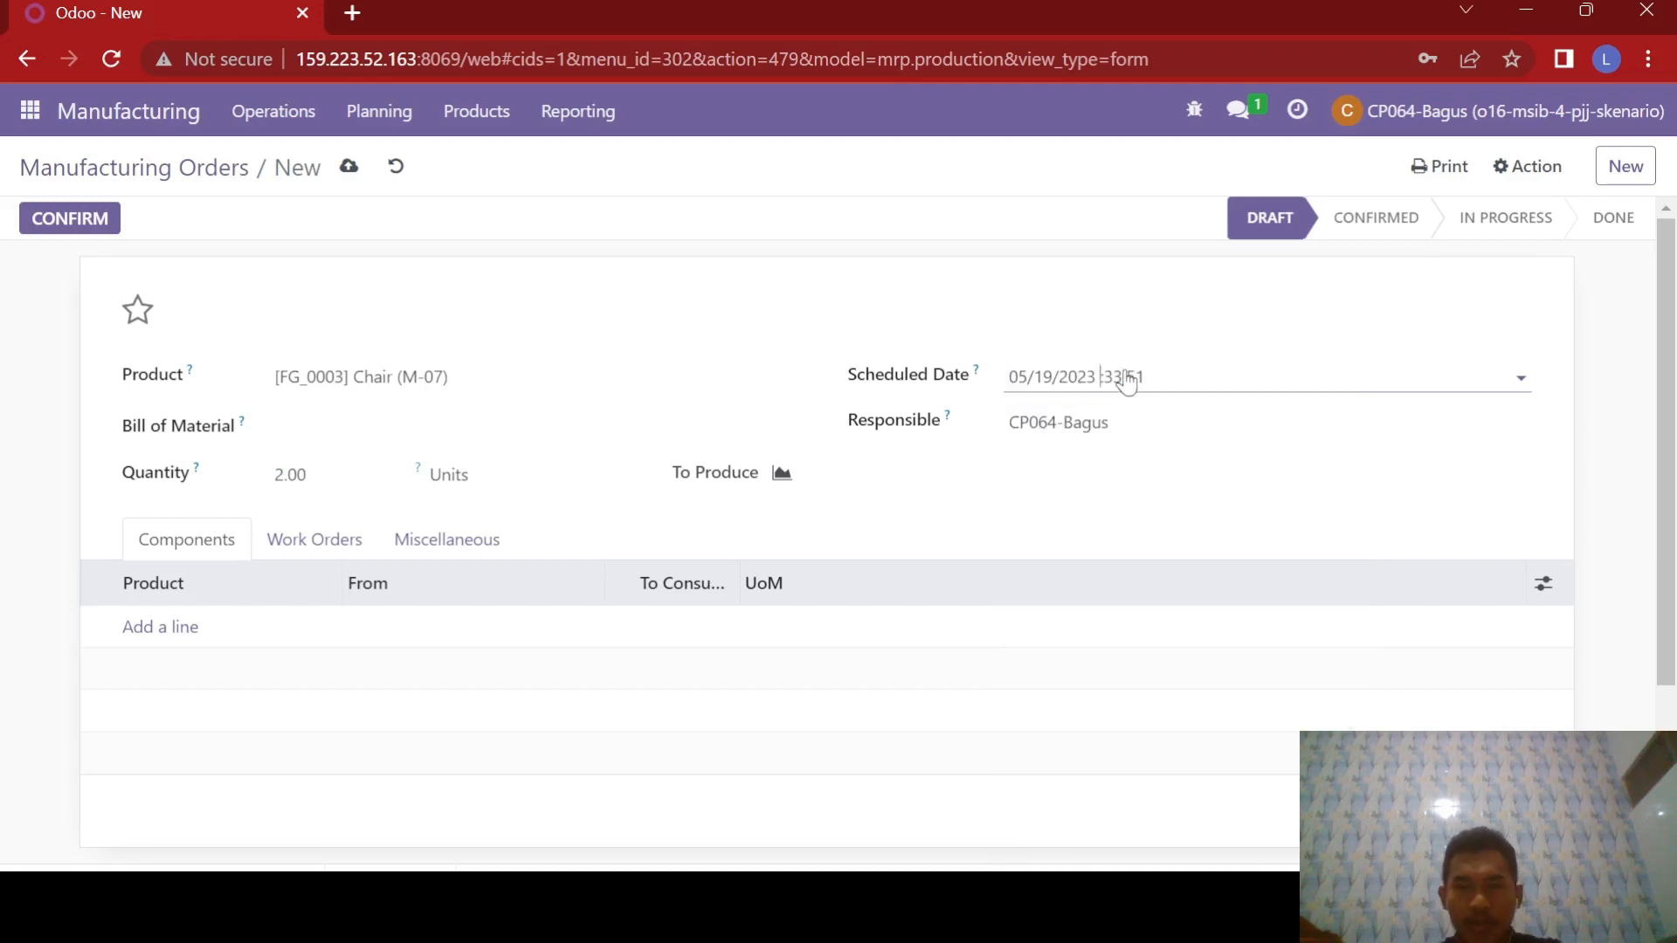
left_click(1031, 311)
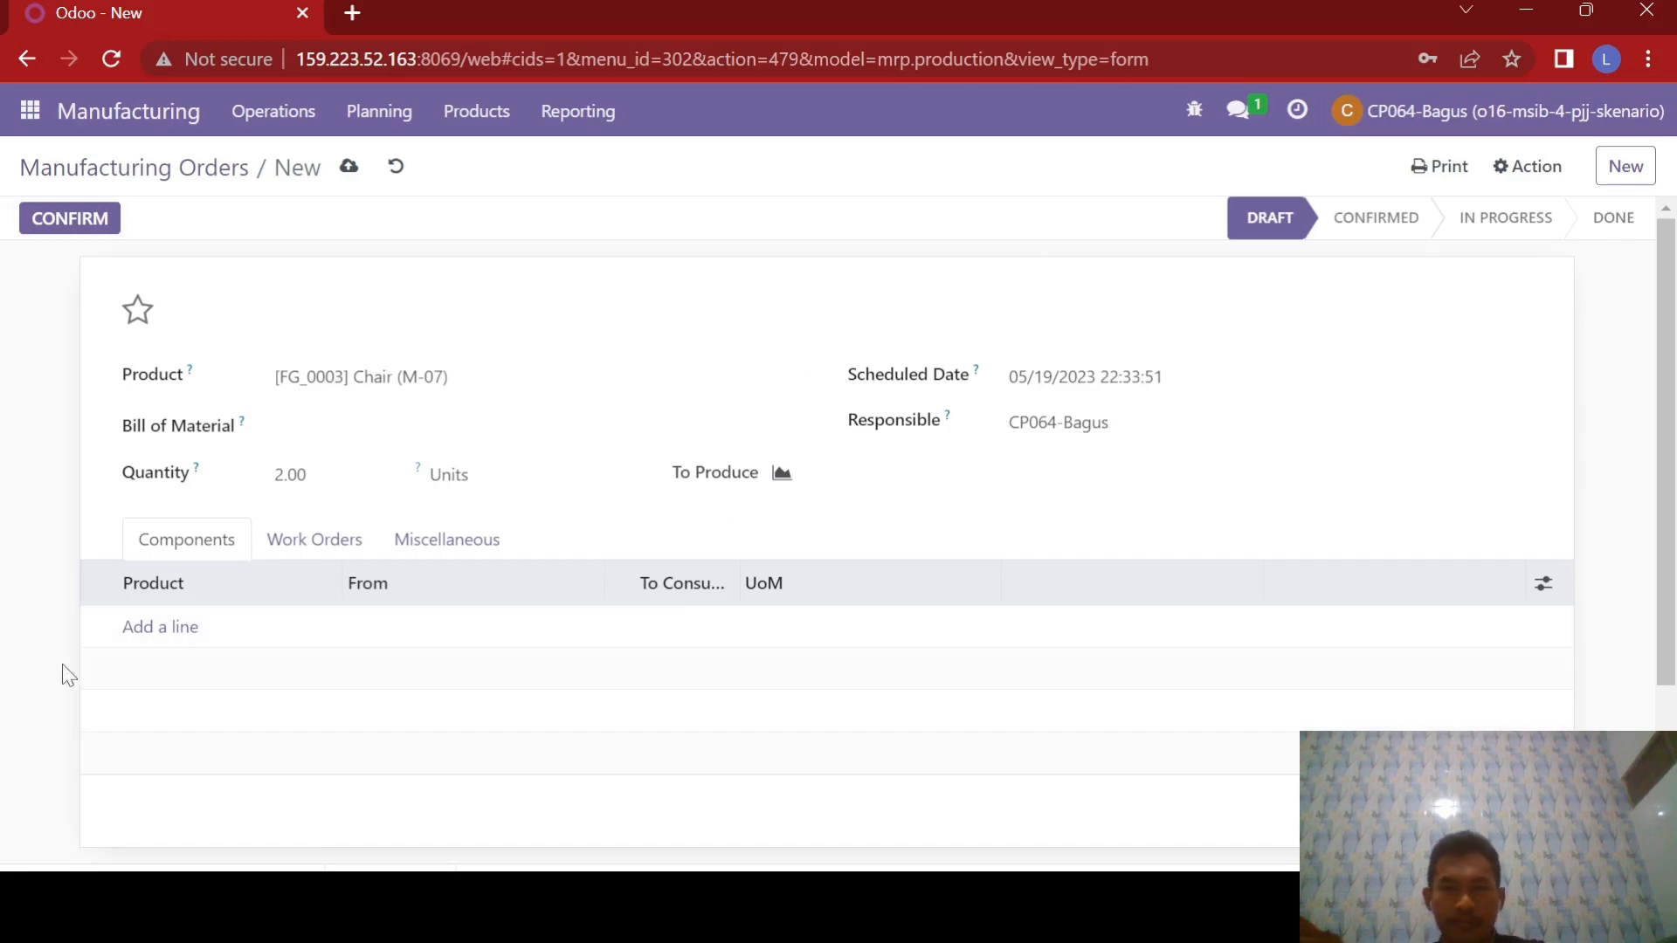
Add Main Seat (M-07) and Sekrup (M-07) as components of the Chair (M-07) order.
left_click(147, 628)
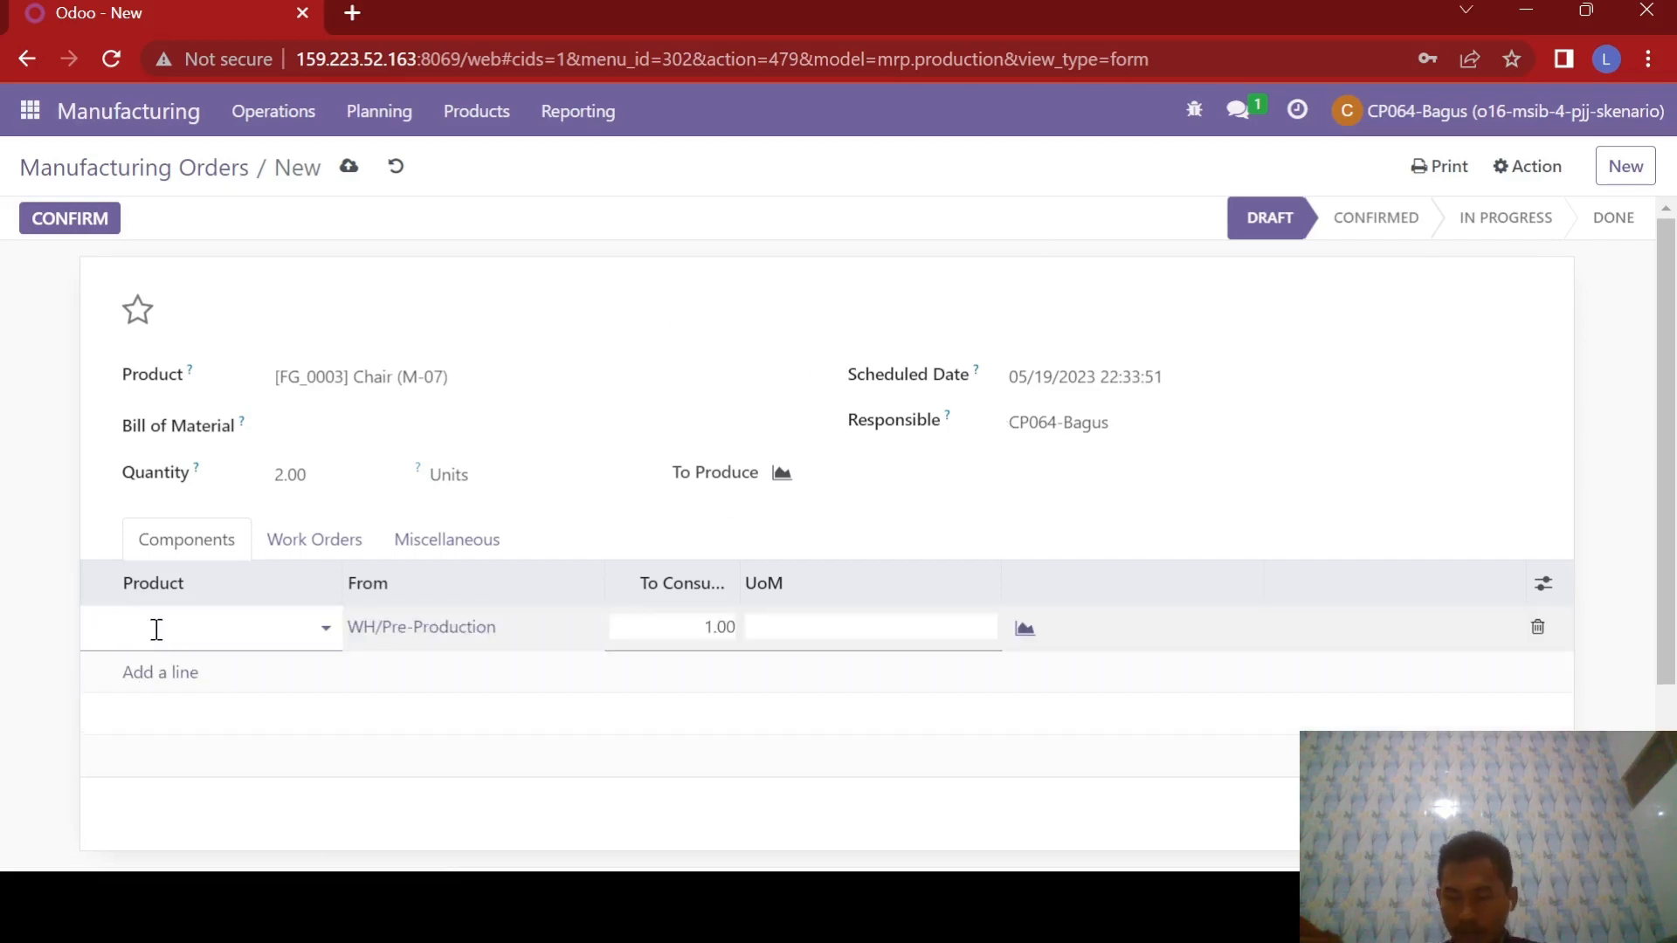
type("m-07")
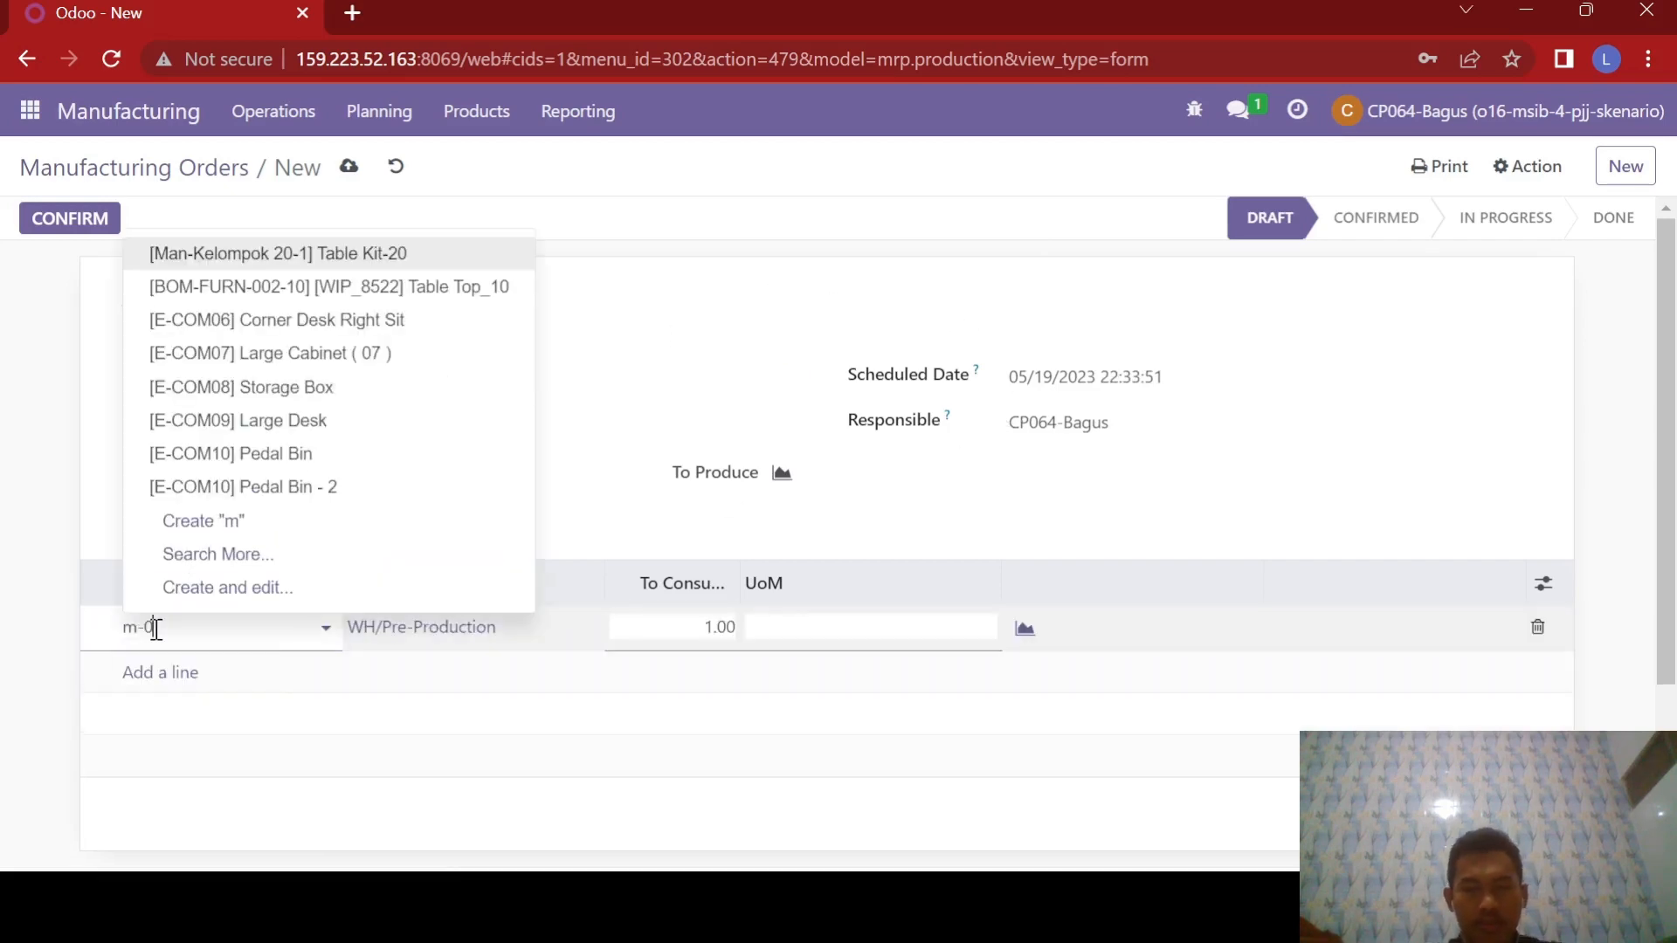
left_click(216, 556)
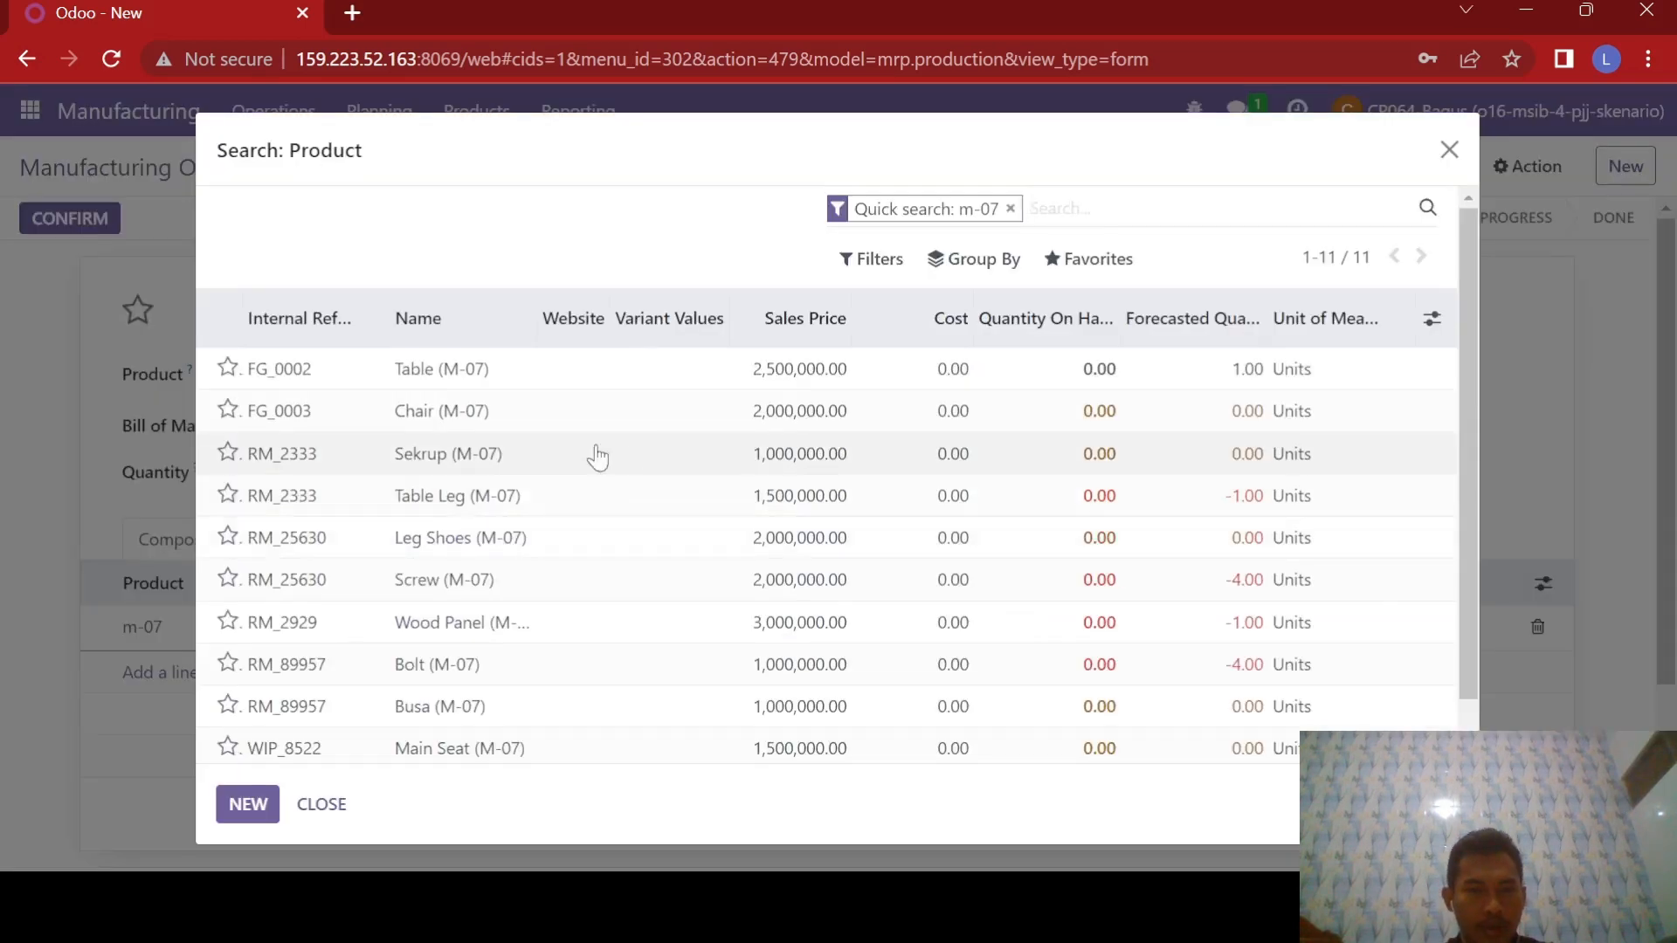
left_click(487, 748)
left_click(157, 673)
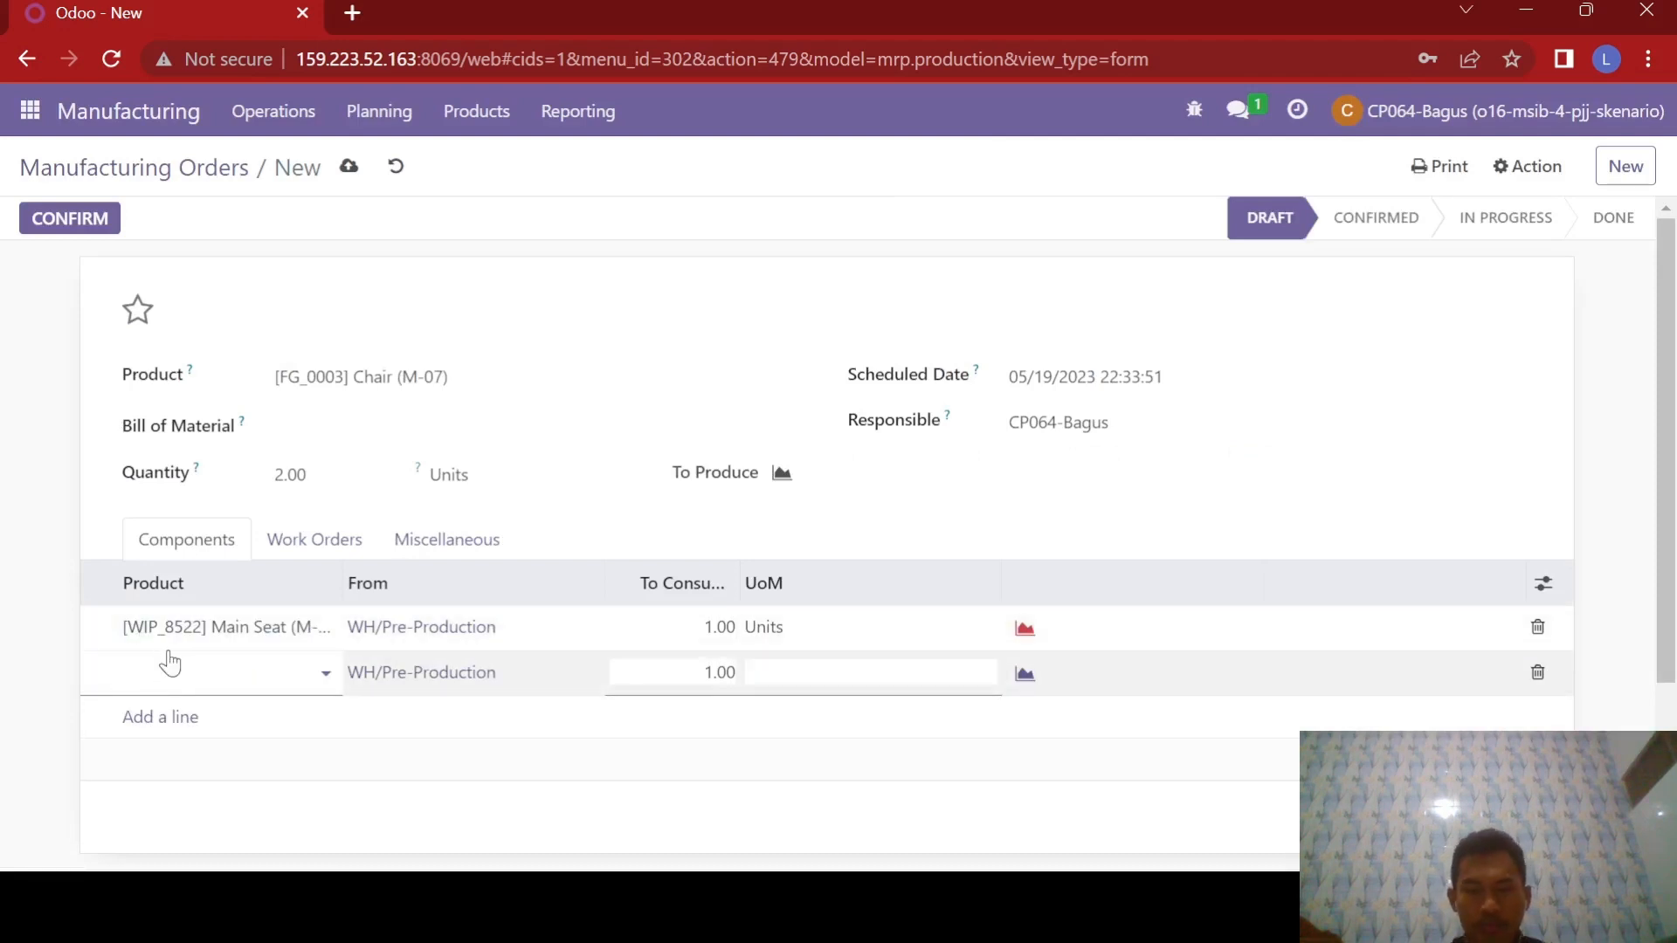
type("m-07")
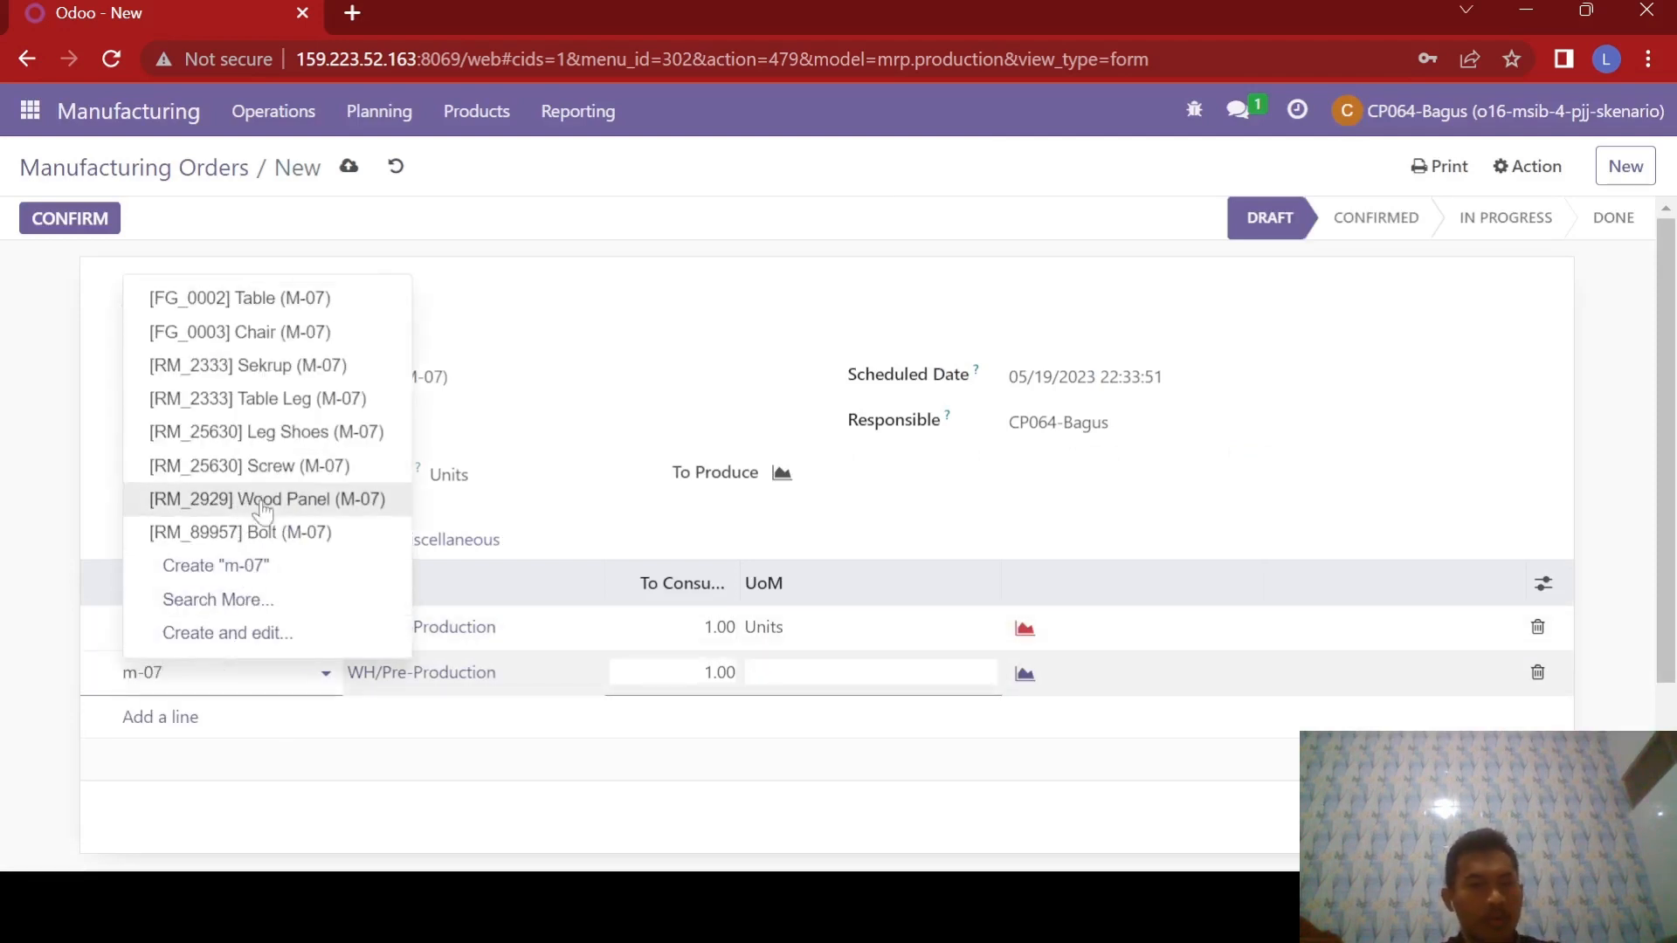
left_click(254, 365)
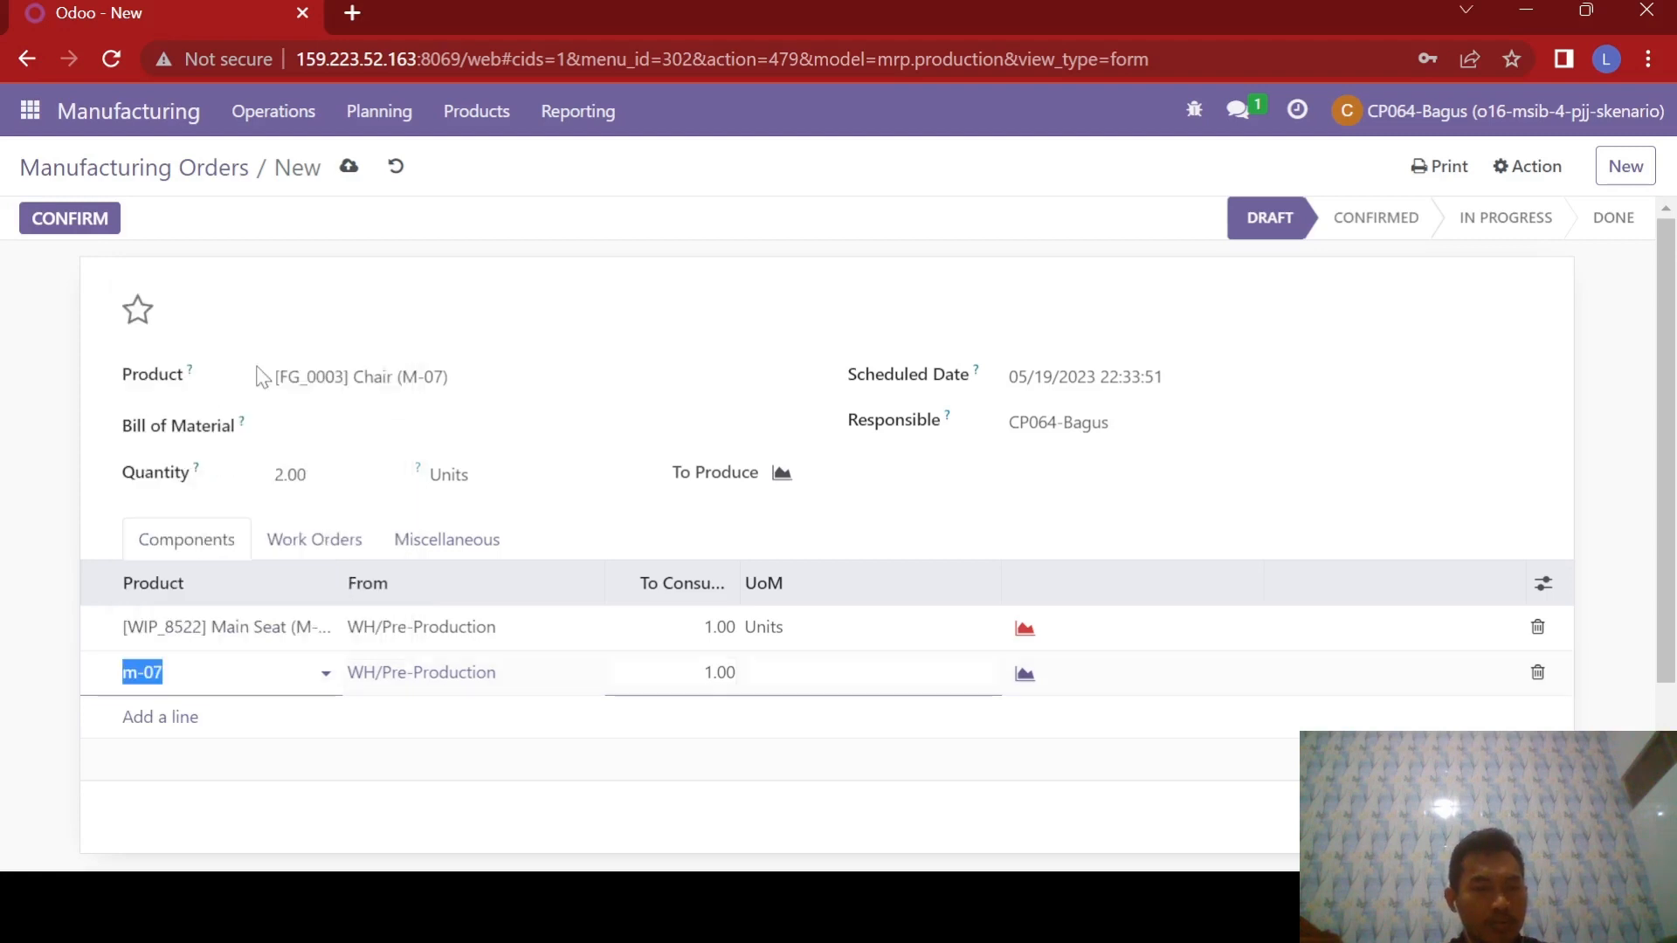
Add Busa (M-07) and Leg Shoes (M-07) as further components of the Chair (M-07) order.
left_click(183, 718)
type("m")
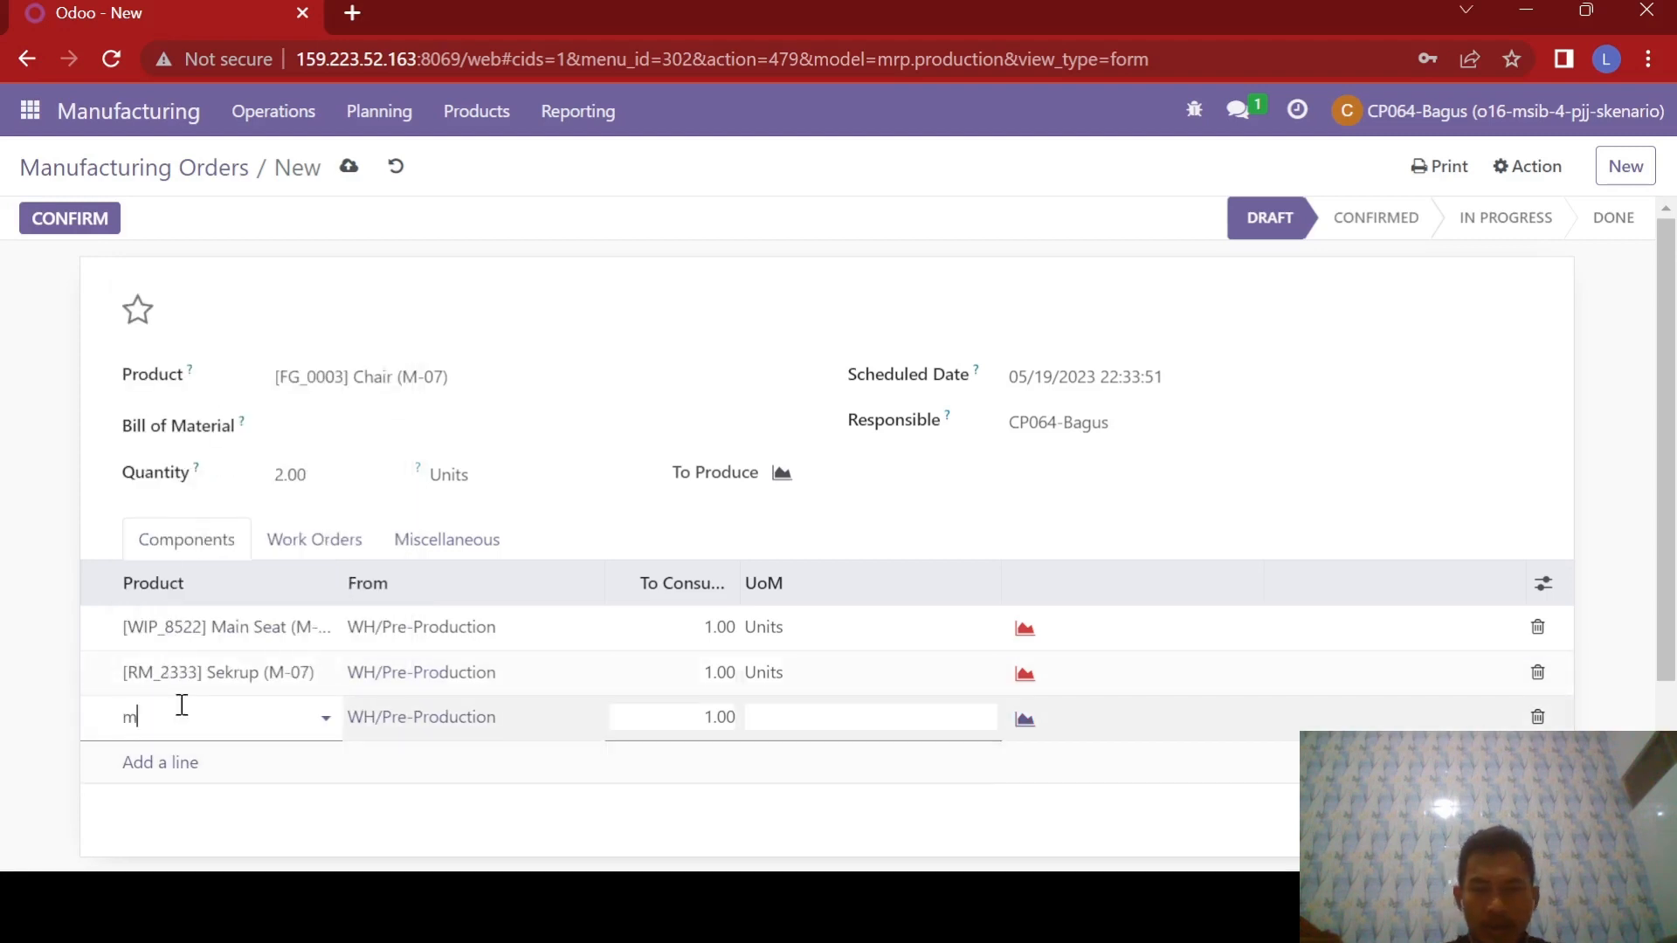
type("-07")
left_click(215, 646)
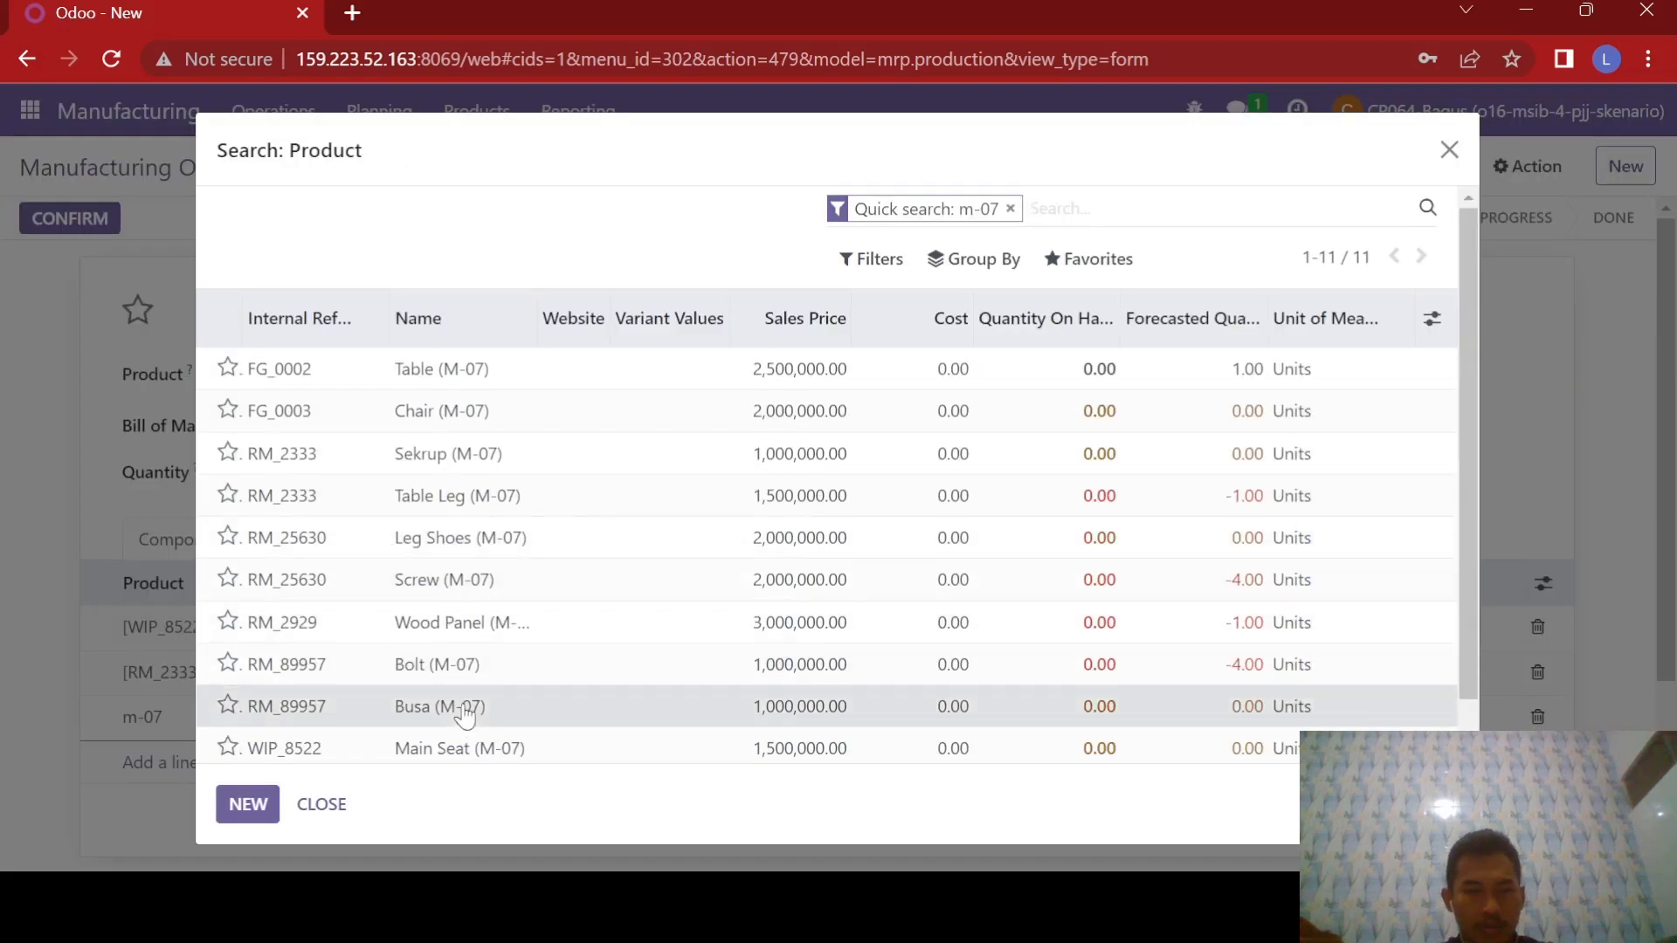
left_click(463, 709)
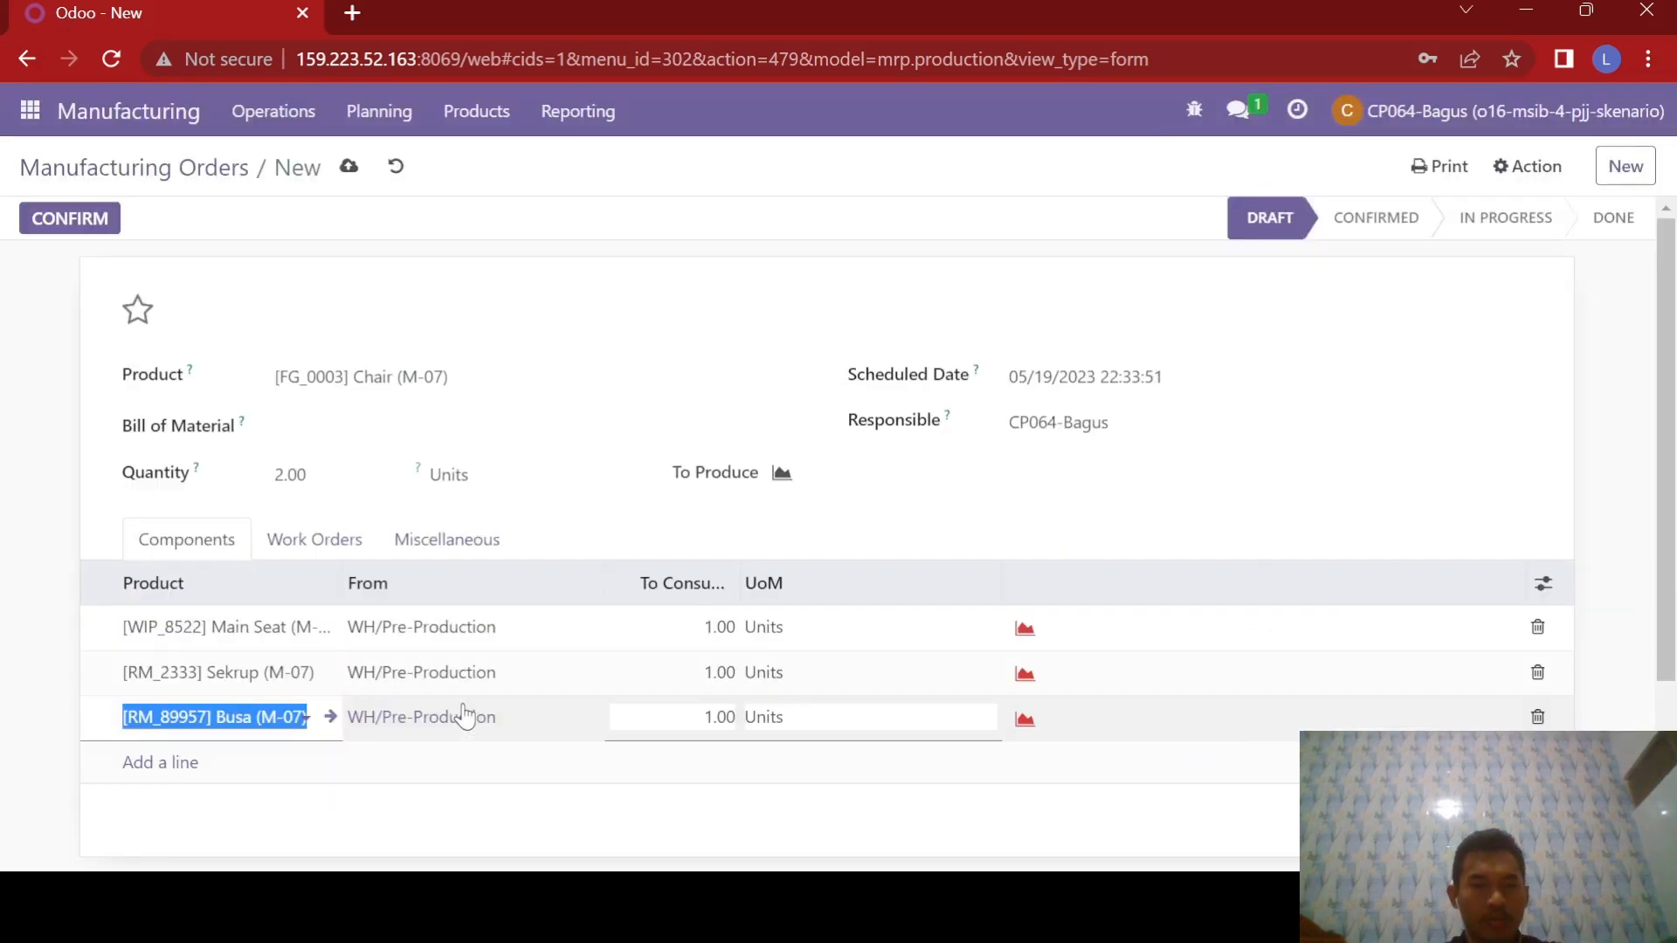
left_click(193, 769)
type("m-07")
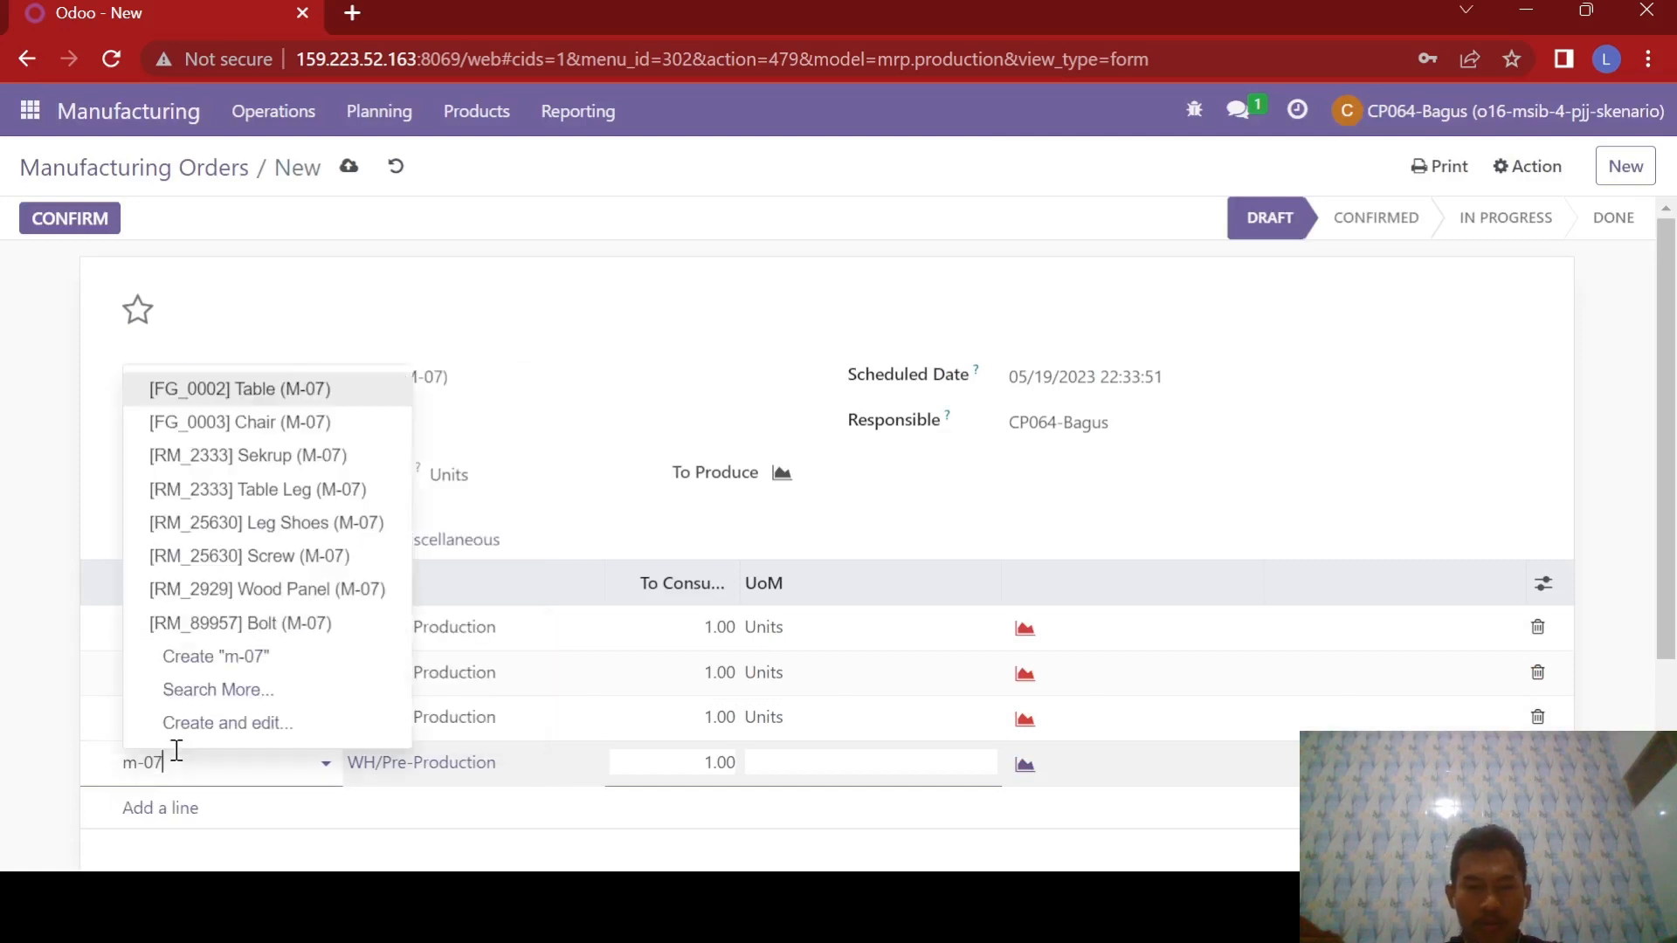
left_click(285, 524)
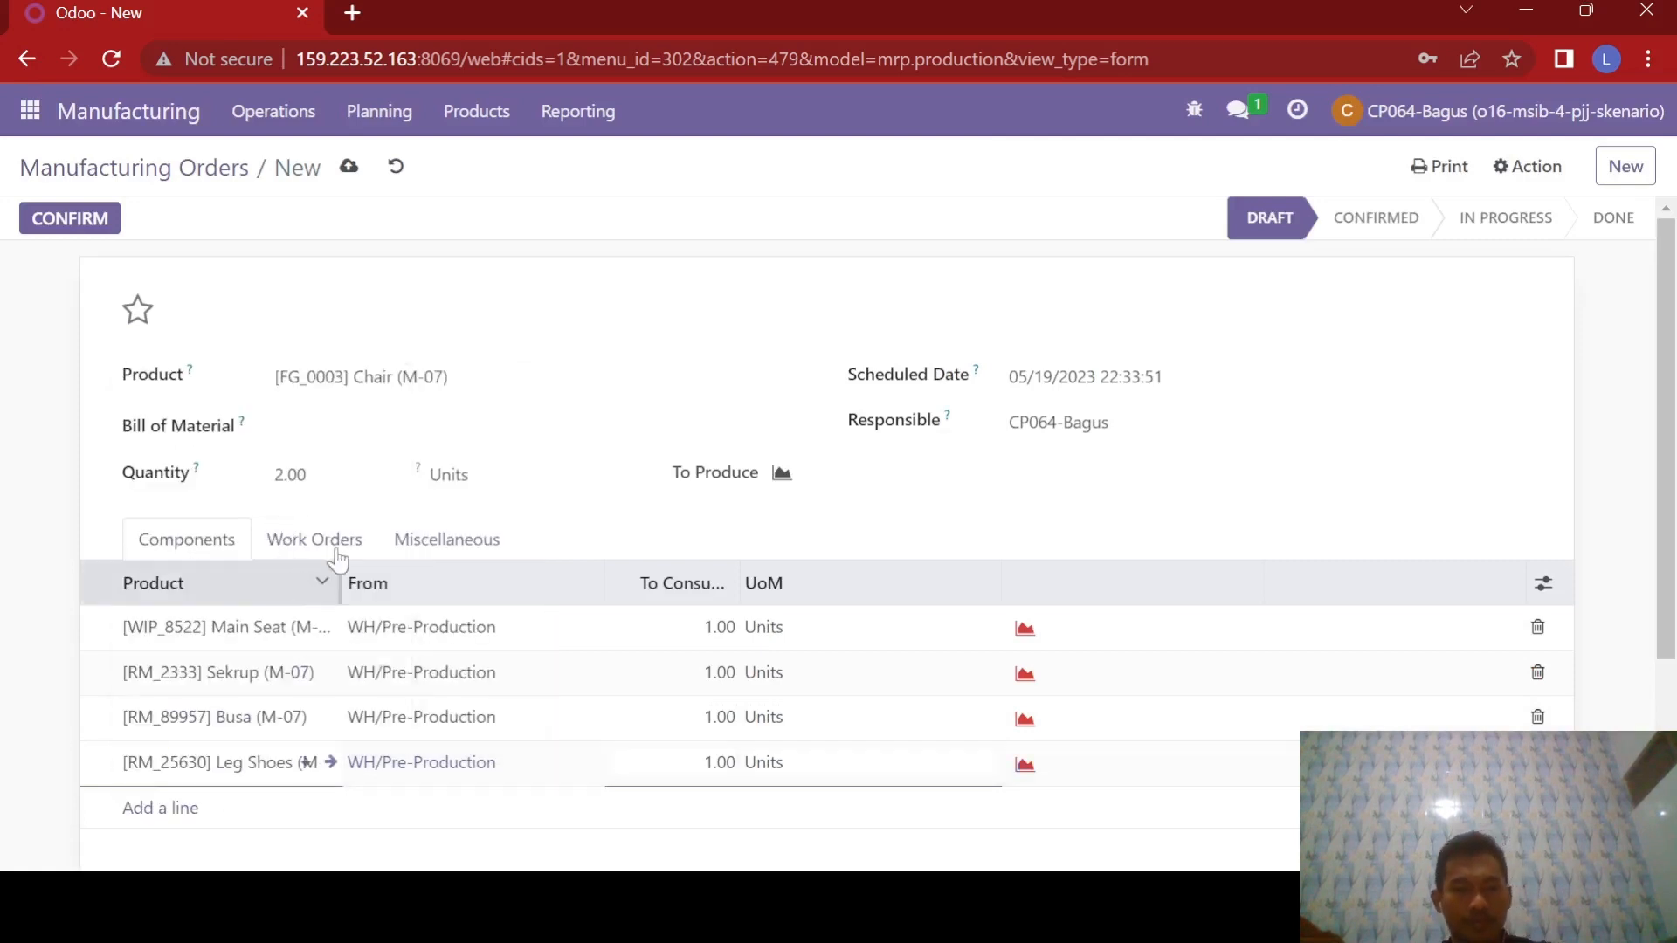
left_click(522, 373)
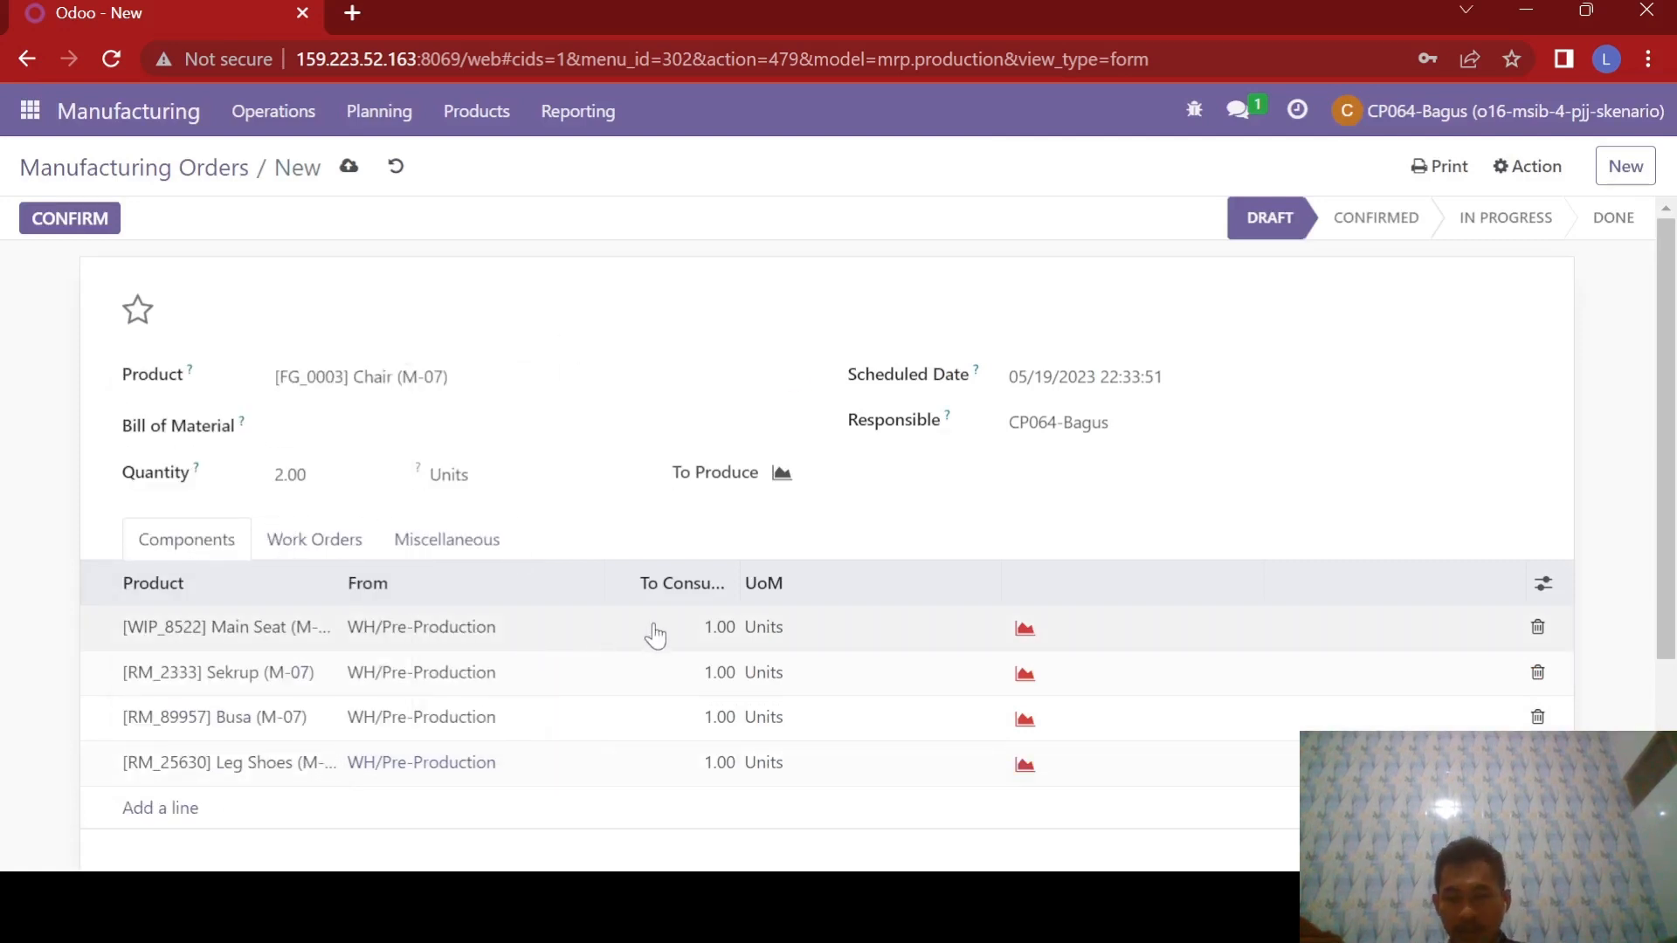
Set the quantities to consume to 13 for Sekrup, 2 for Busa and 4 for Leg Shoes.
left_click(690, 673)
type("13")
left_click(732, 301)
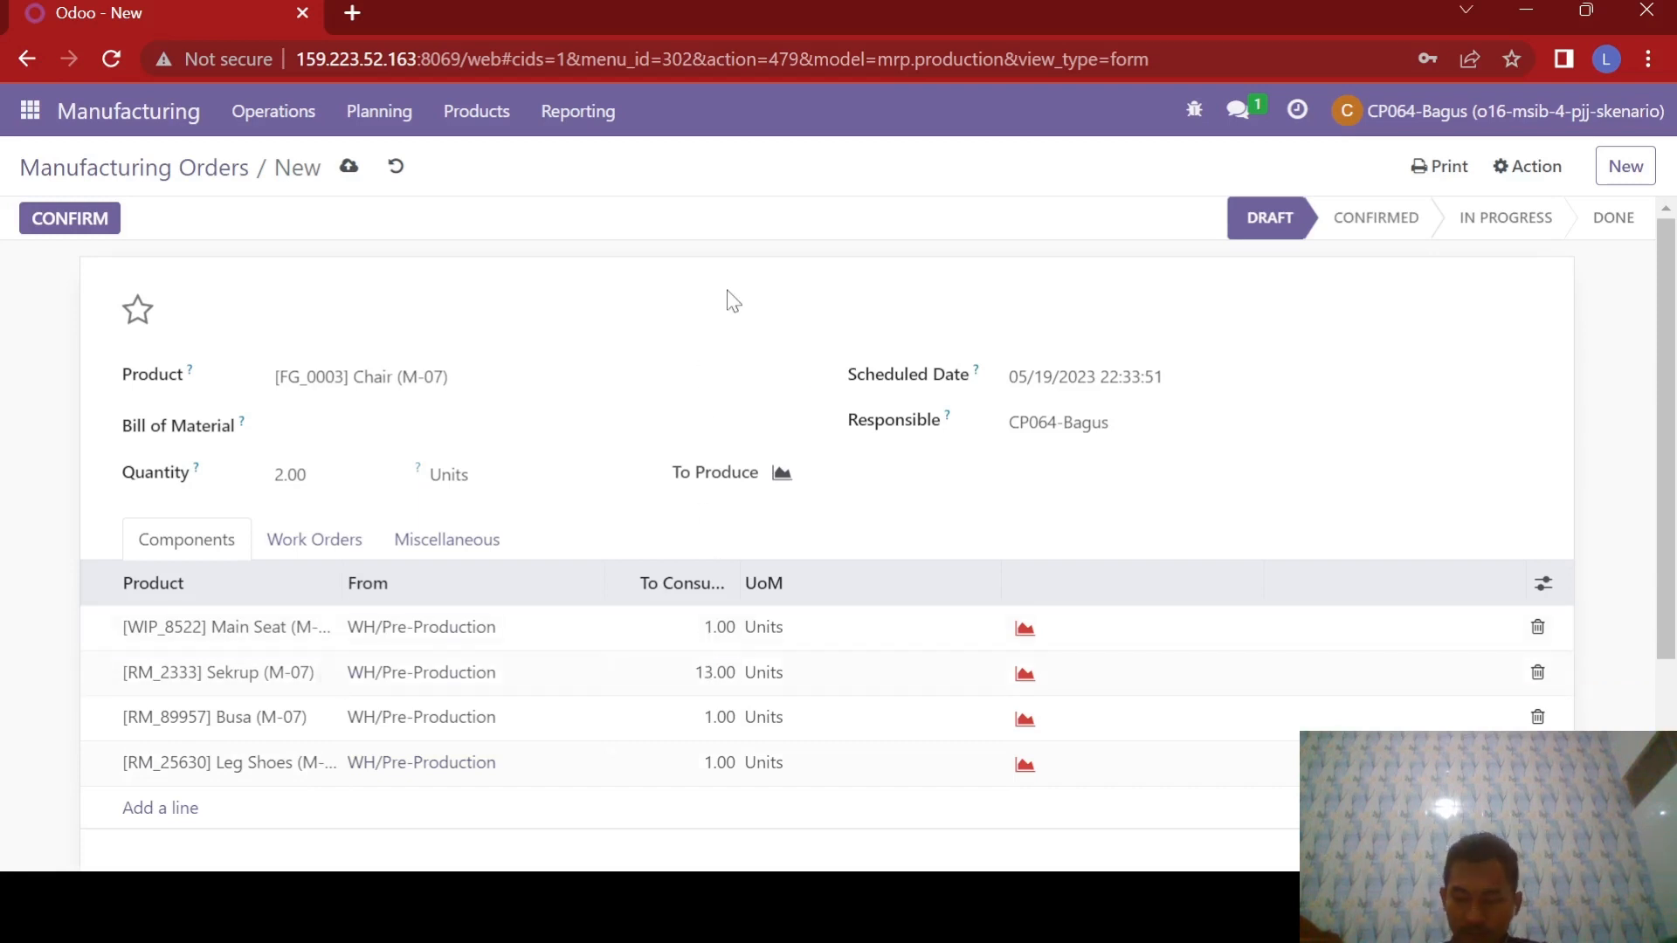
left_click(699, 716)
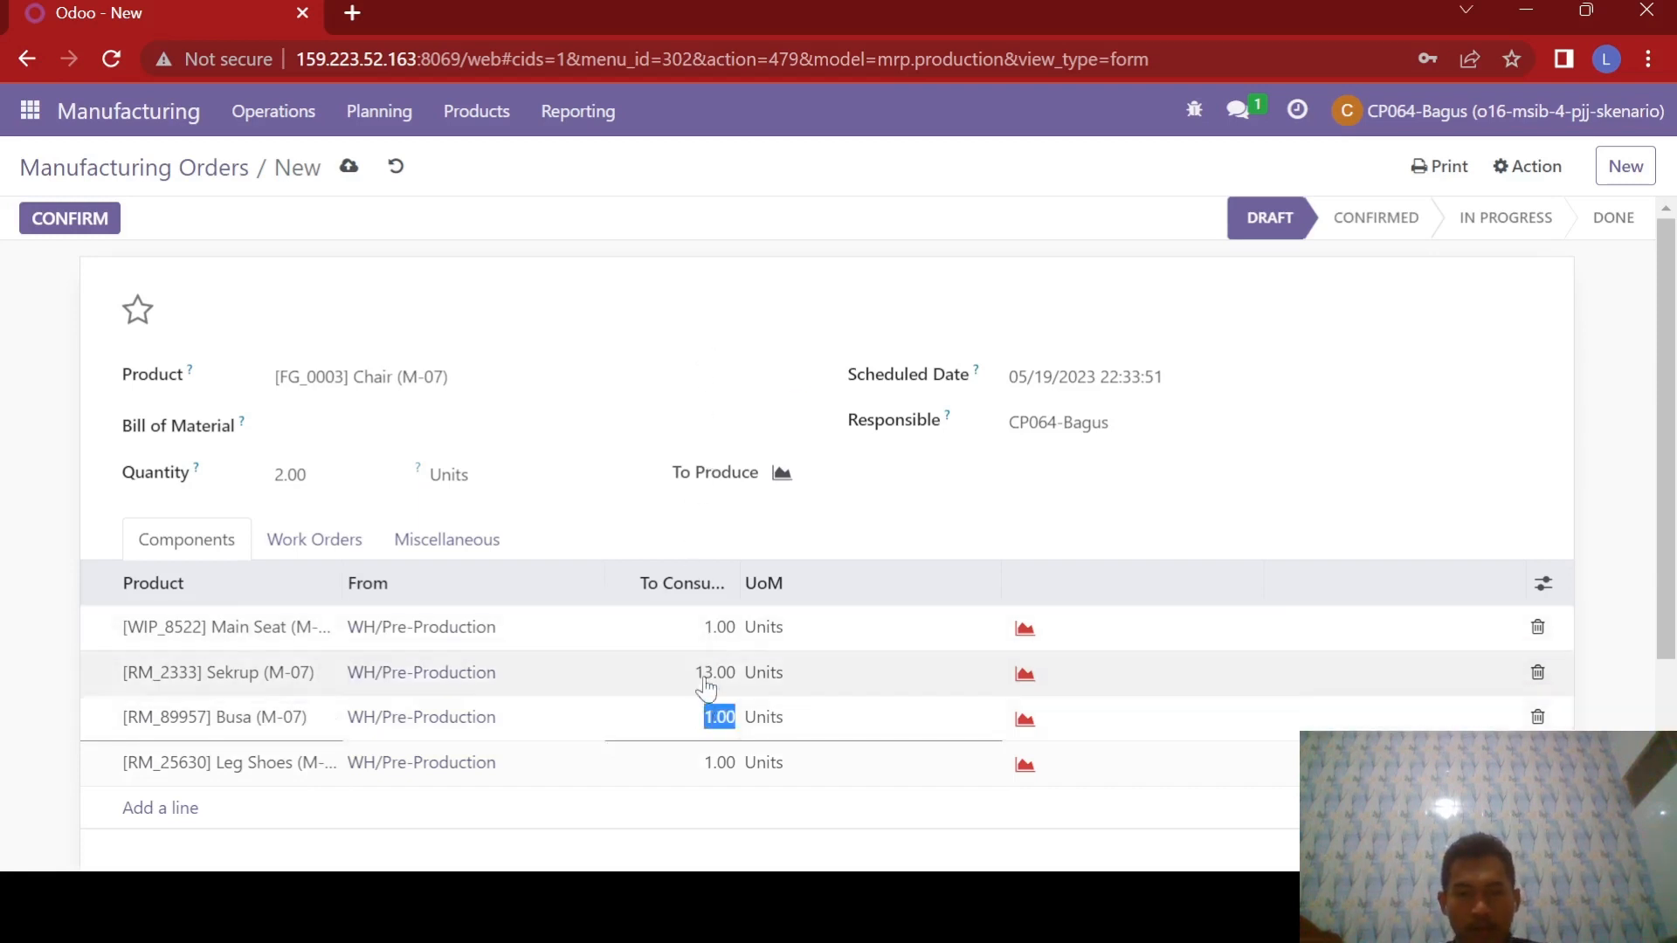
type("2")
left_click(680, 762)
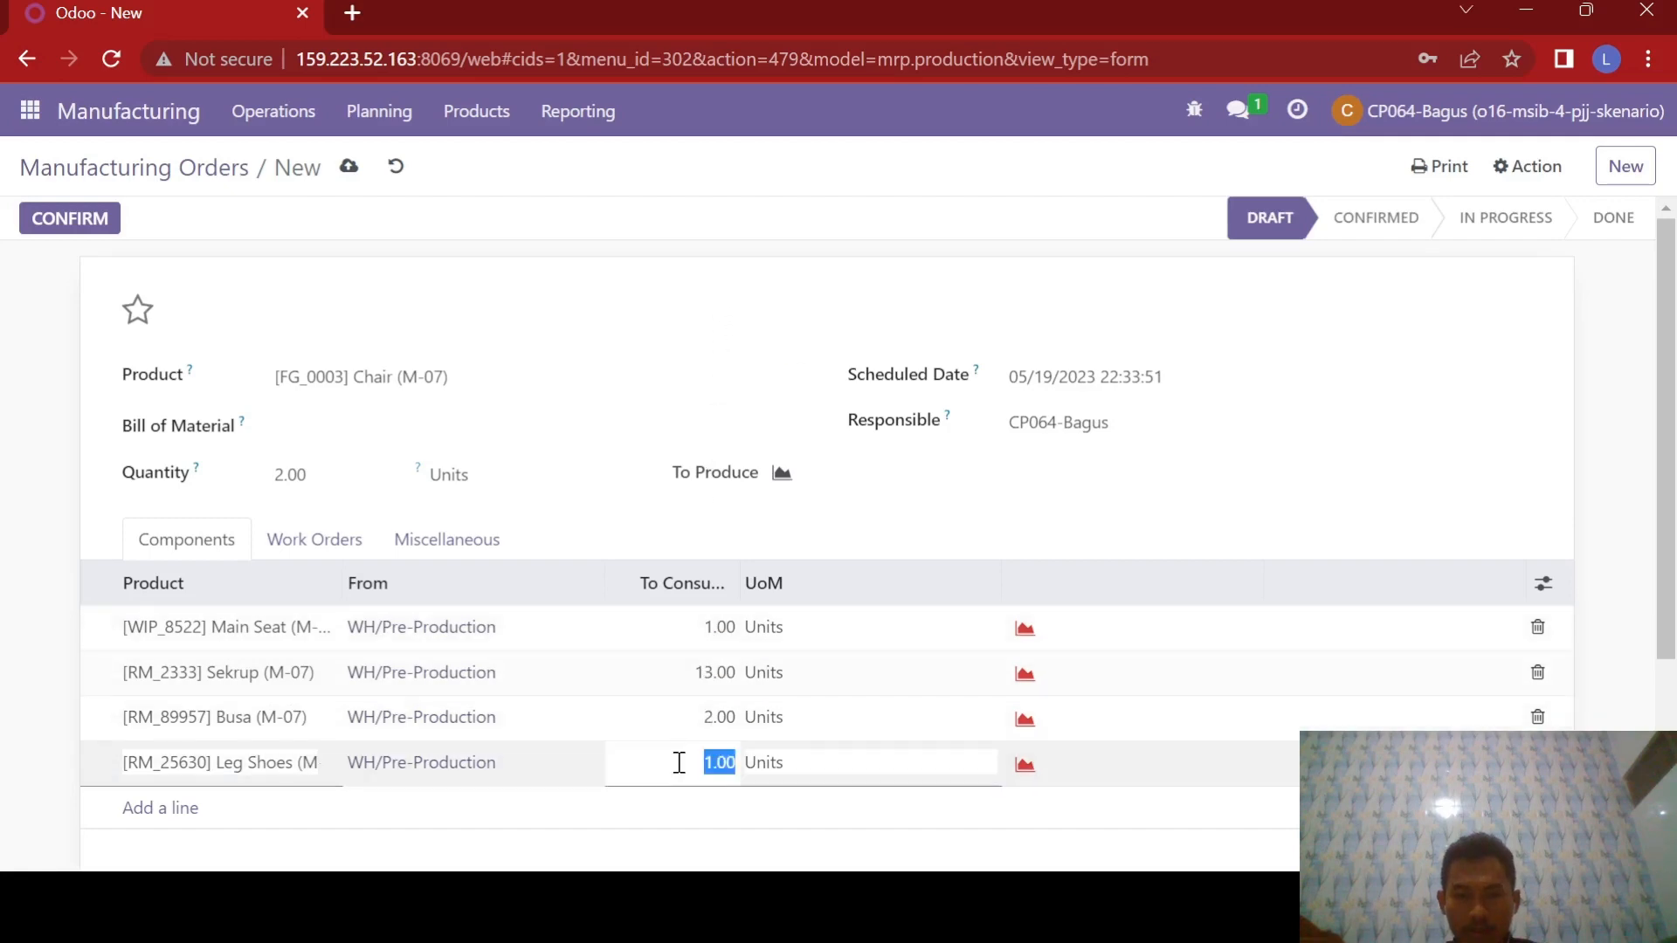
type("4")
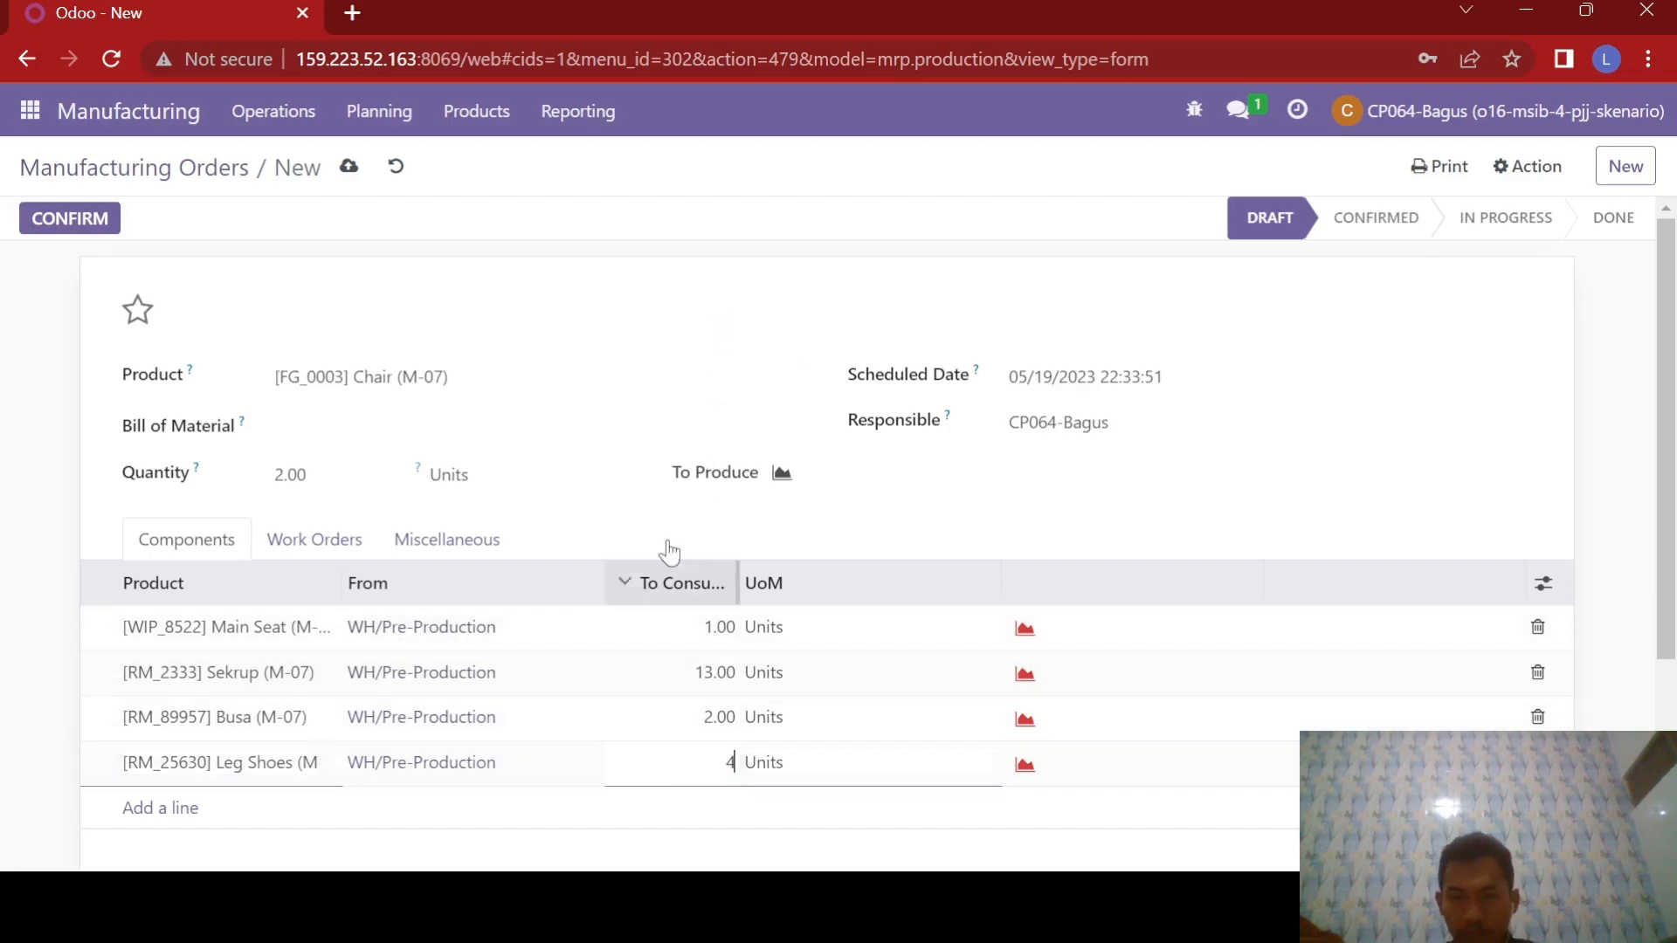
left_click(679, 267)
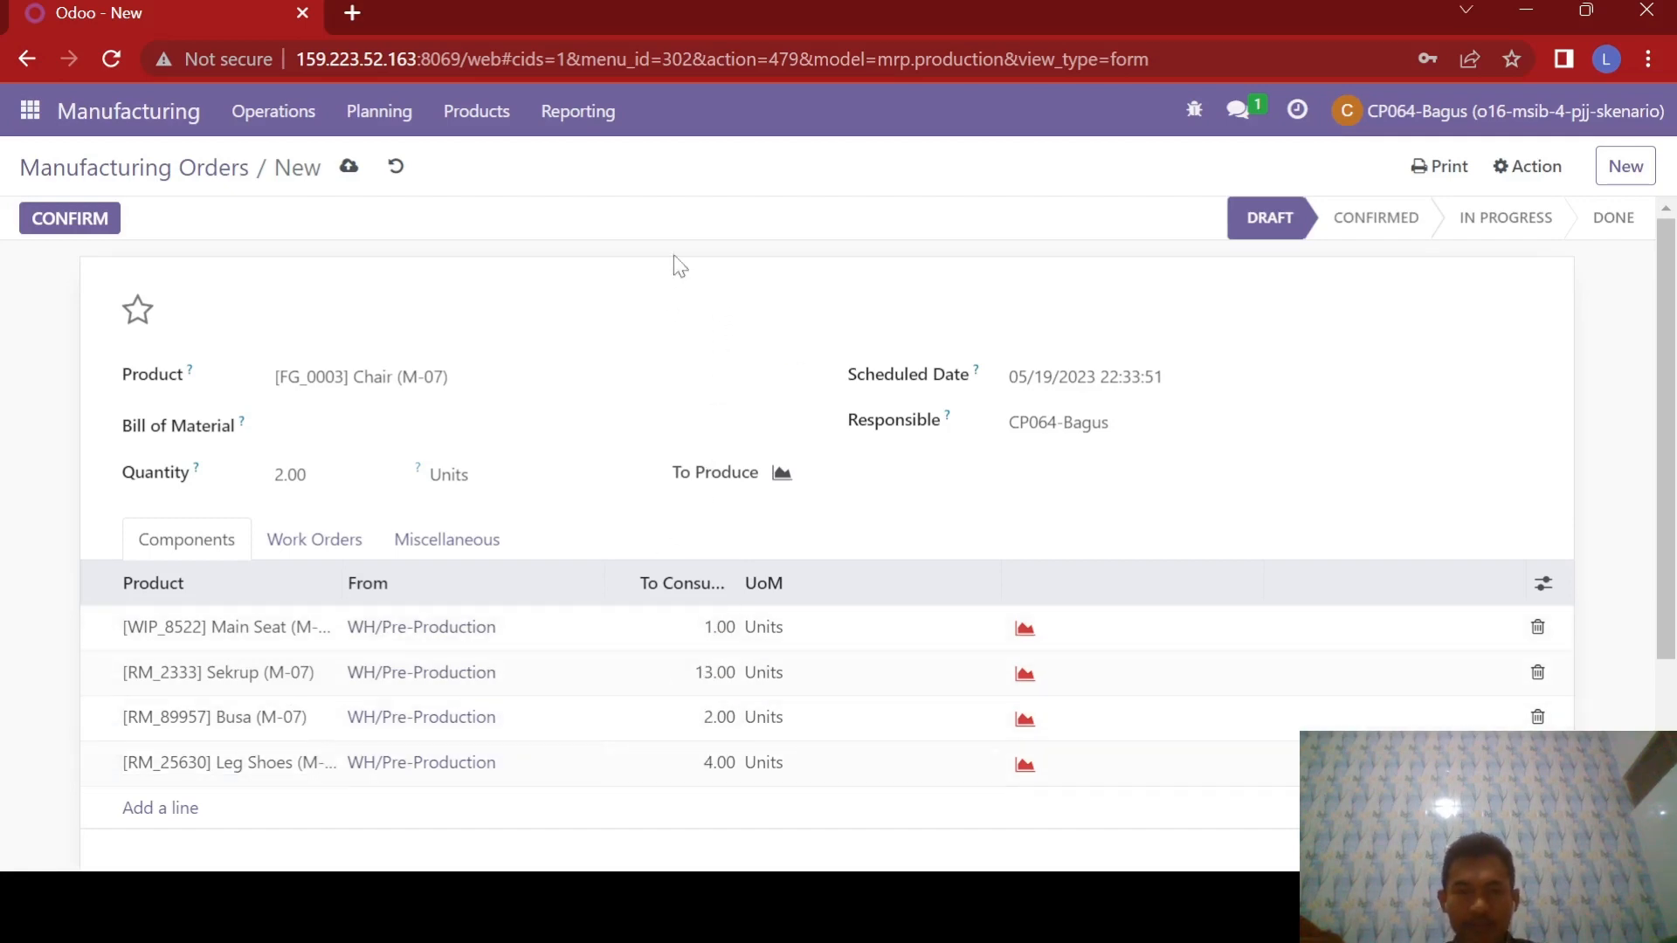
Add a work order to the Chair (M-07) order with the operation Pemotongan at the work center Cutting 07.
left_click(315, 539)
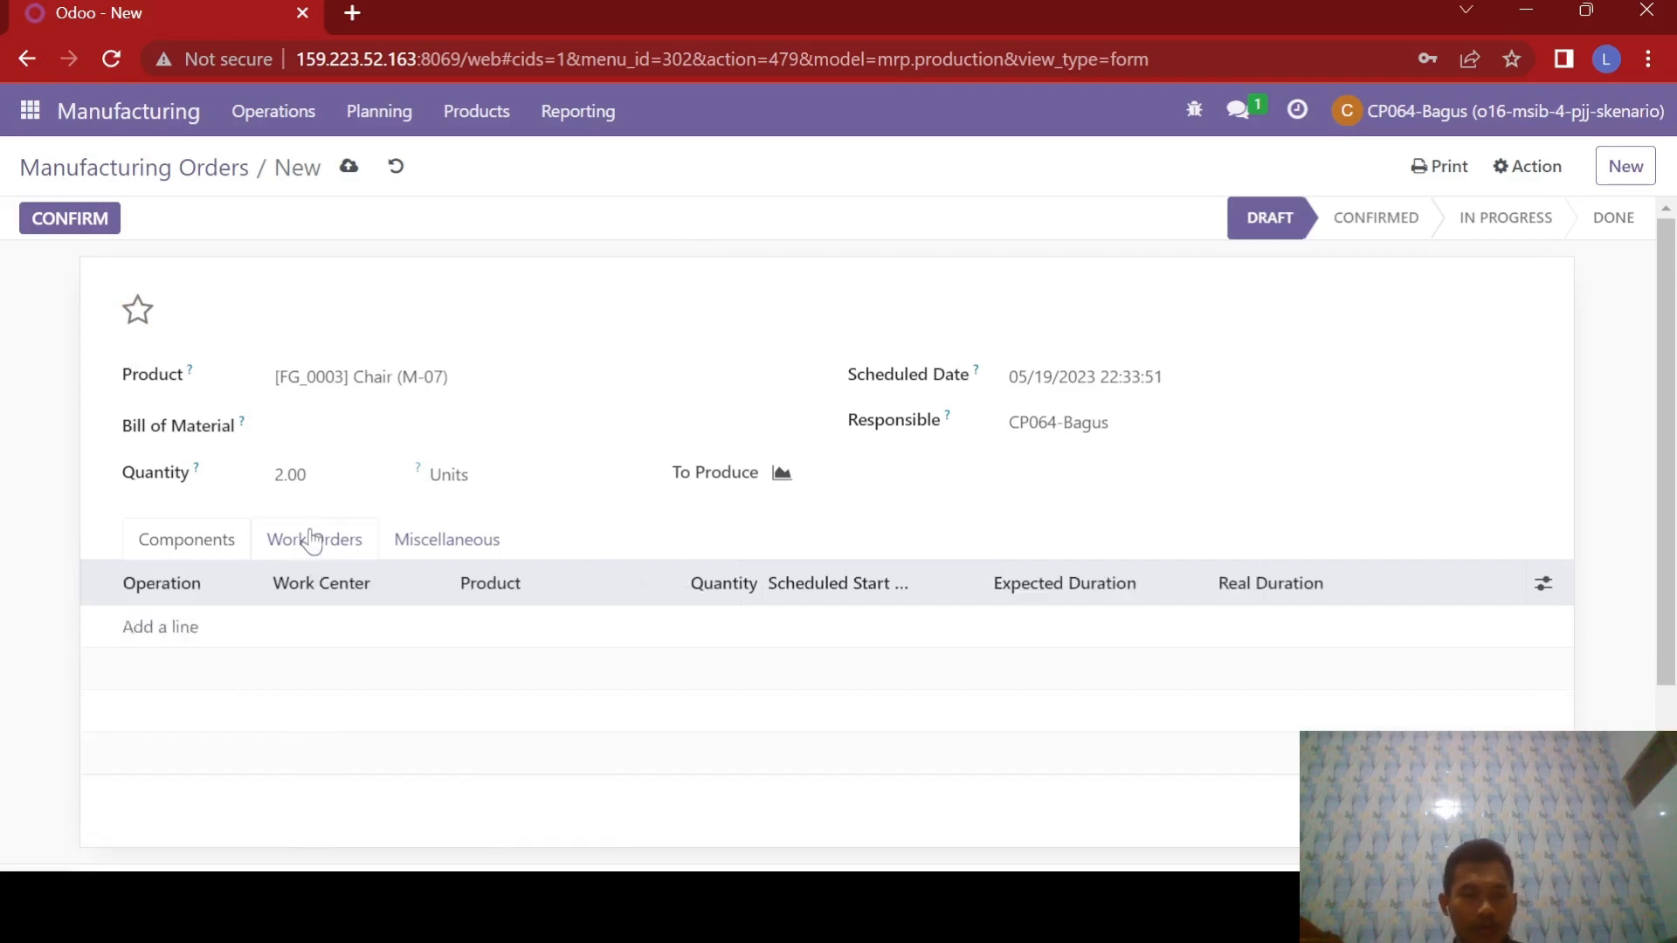
left_click(178, 629)
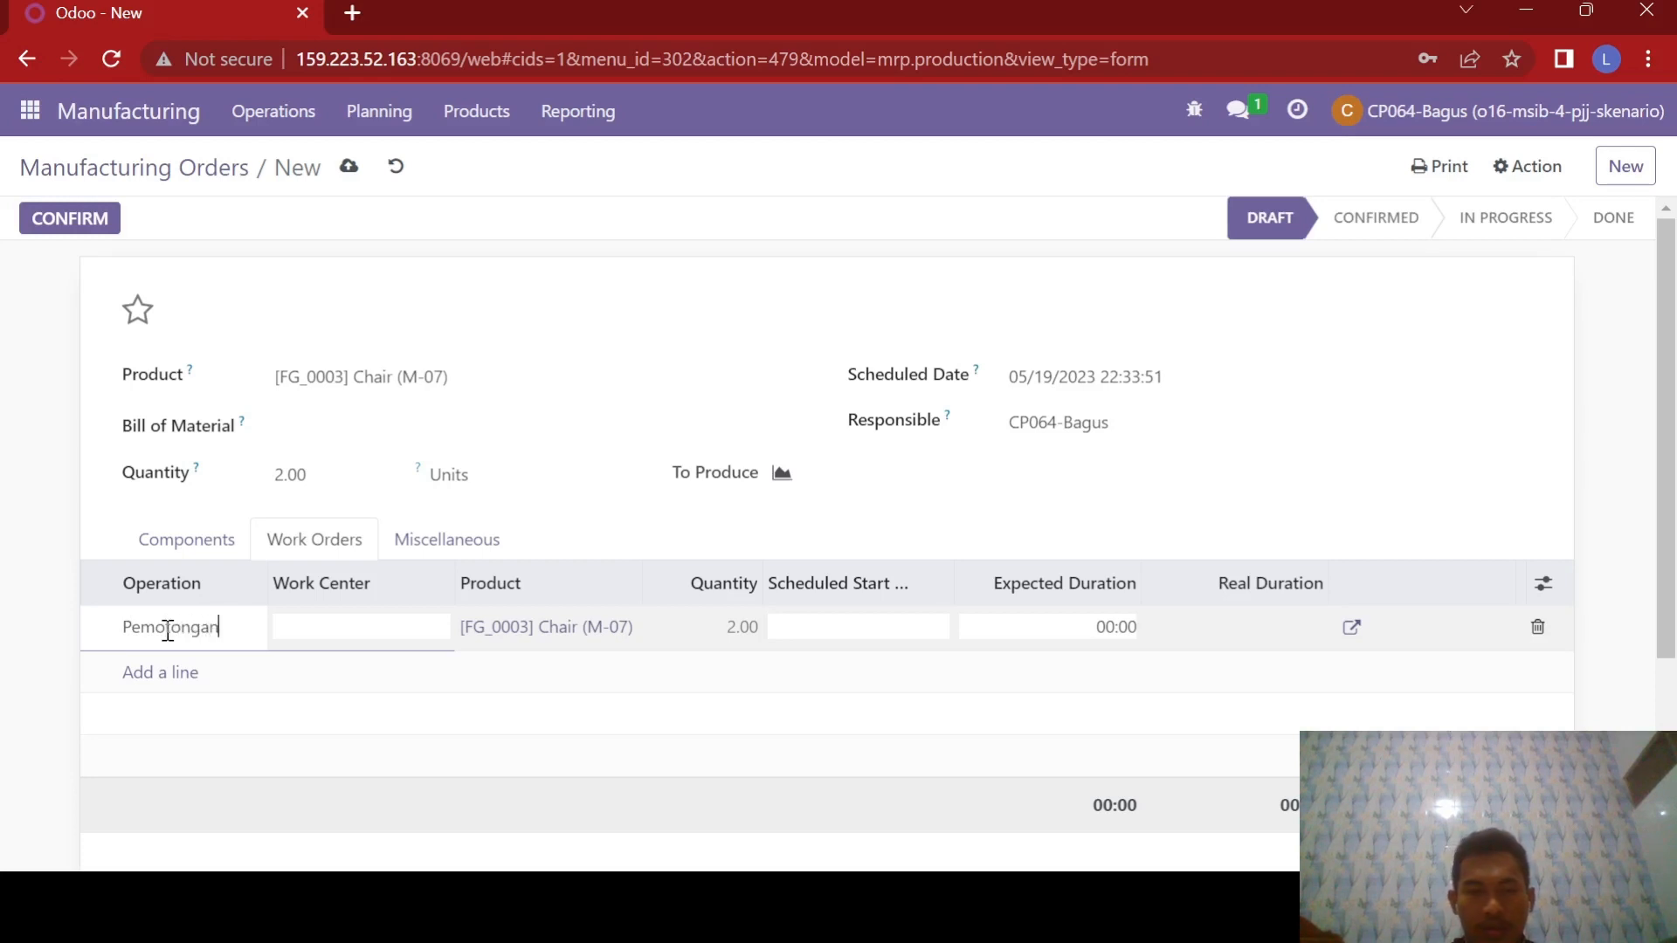
left_click(298, 629)
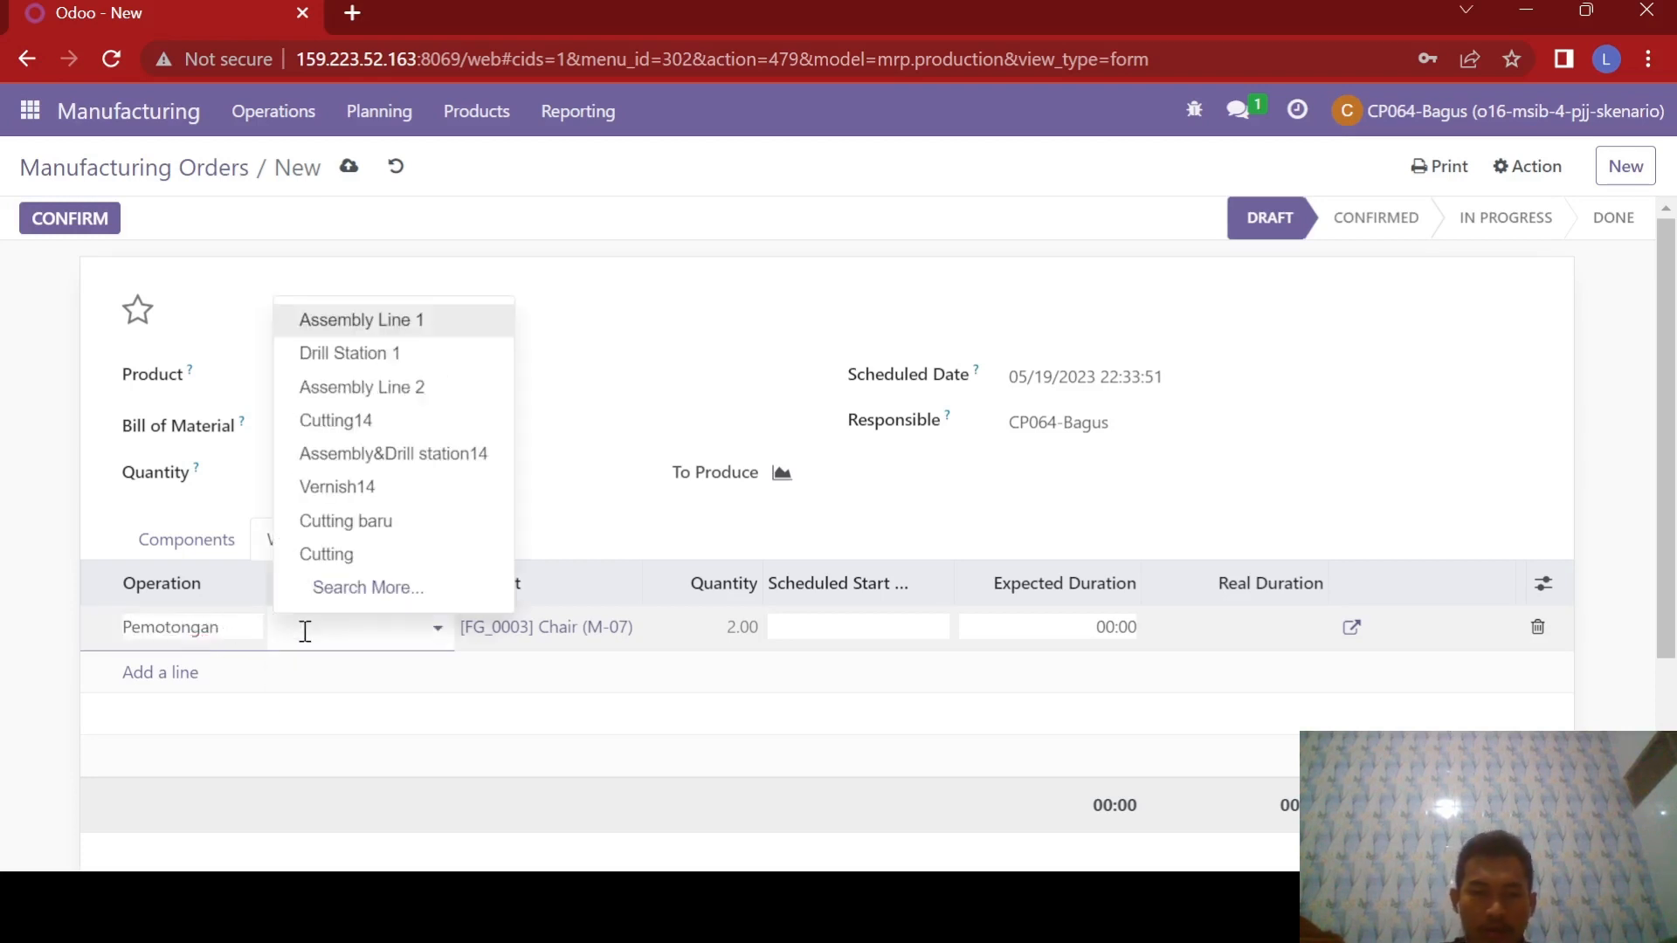
type("cutting 07")
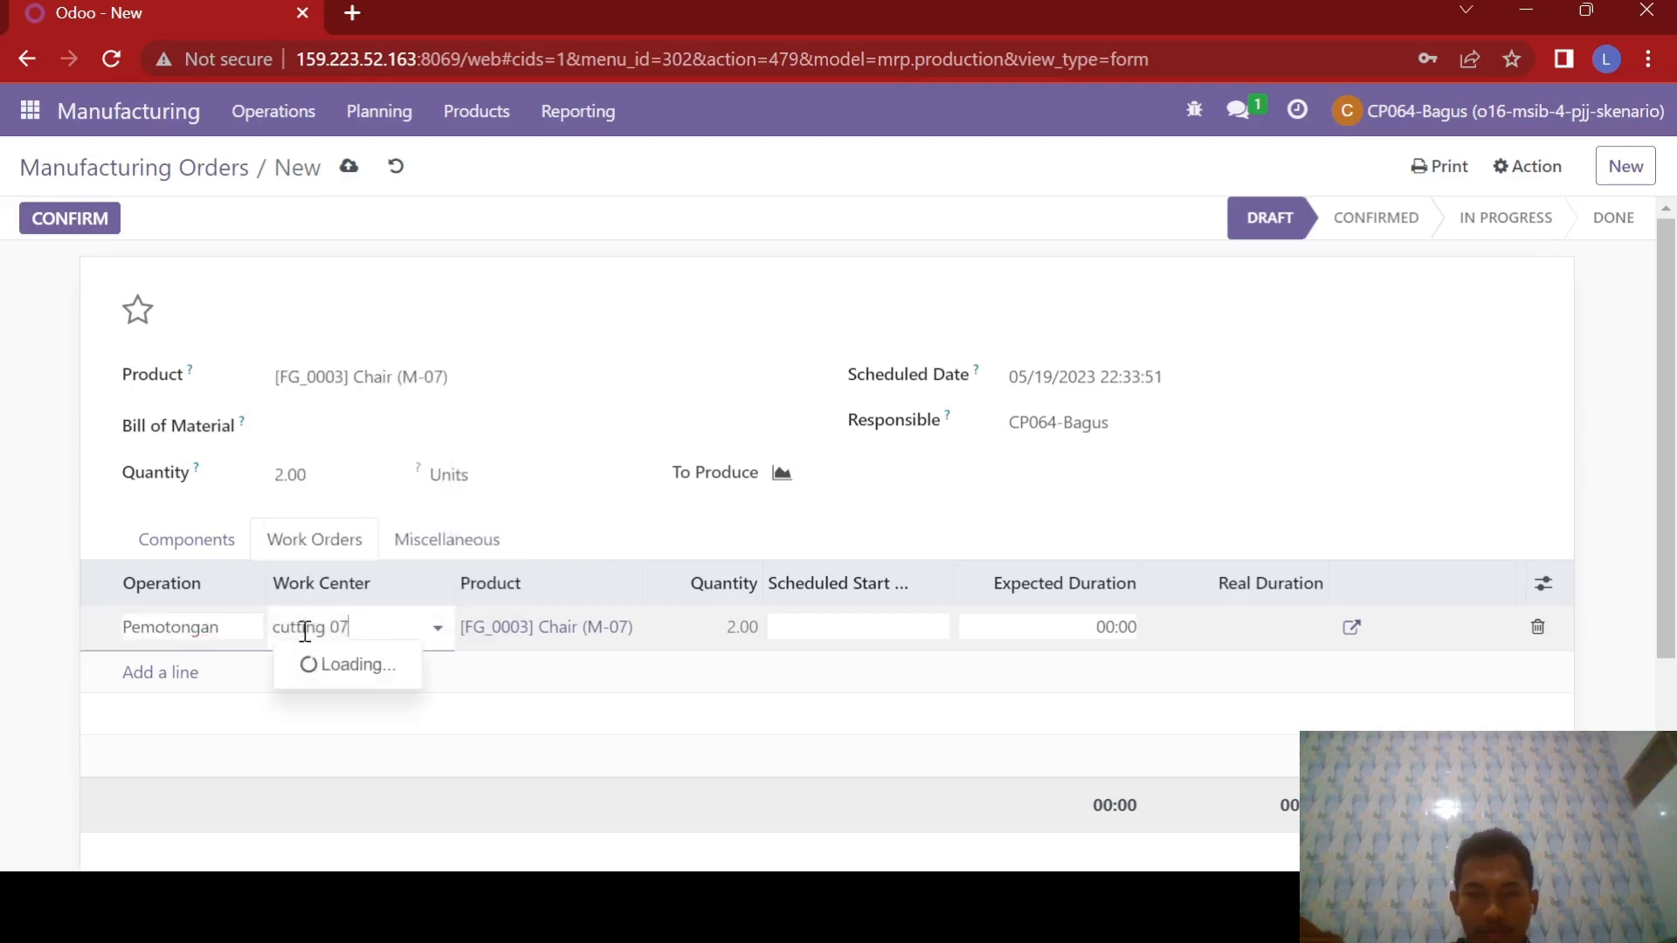
left_click(365, 677)
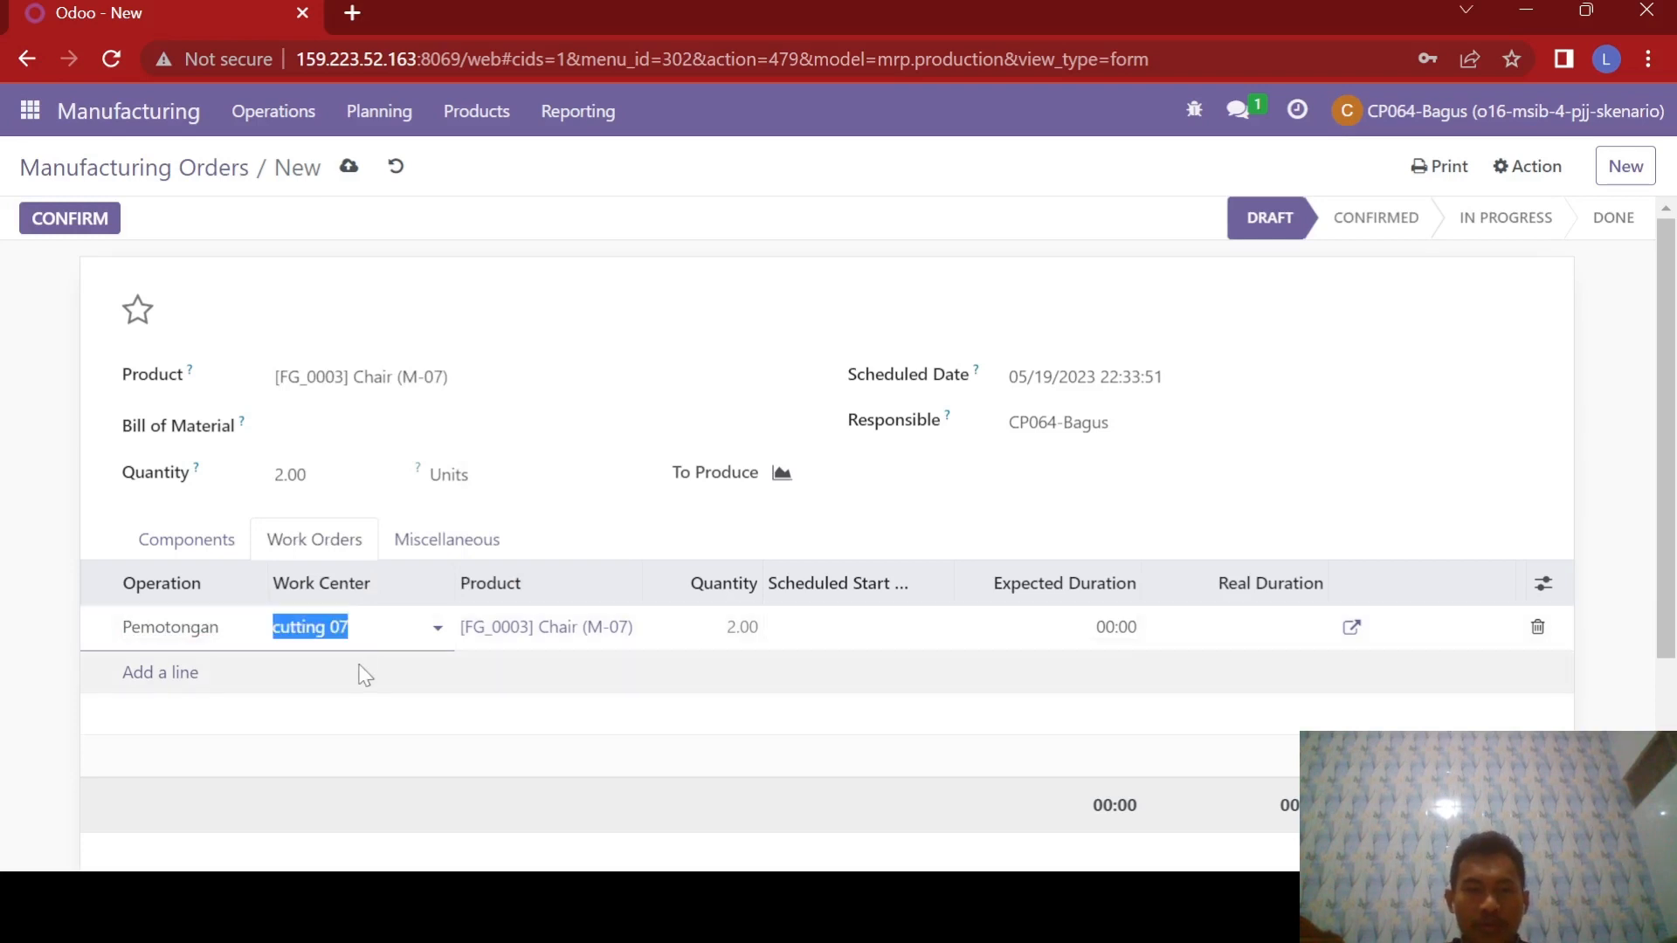
Add a second work order to the Chair (M-07) order with the operation Perakitan at the work center Assembly 07.
left_click(162, 674)
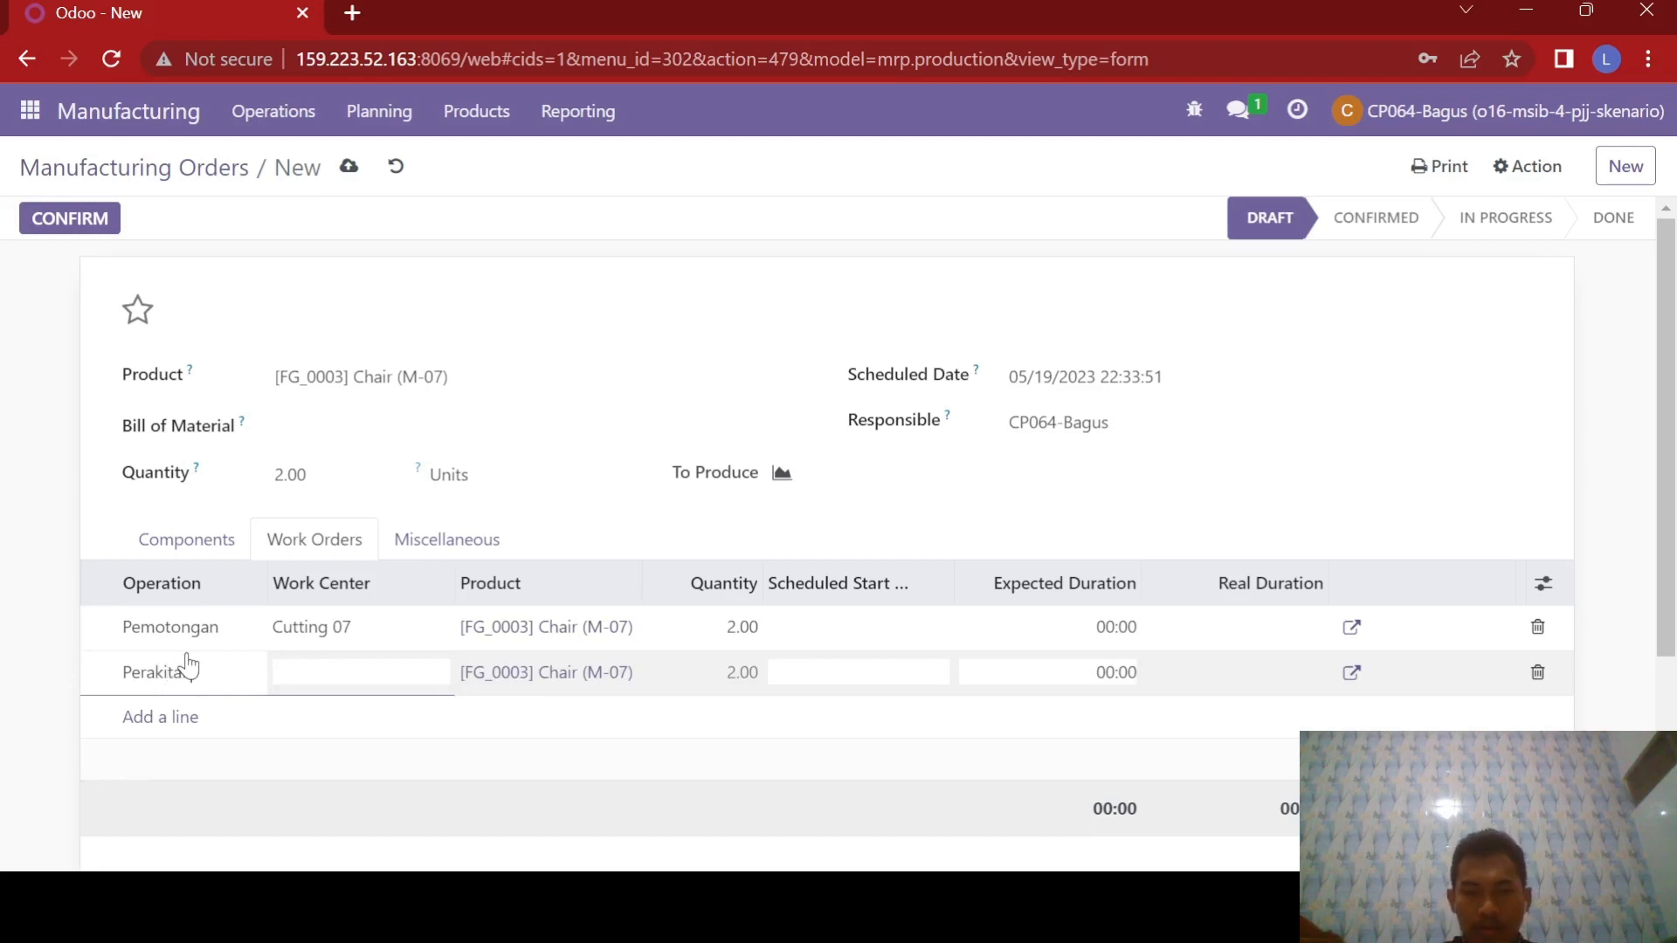
left_click(314, 674)
type("ase")
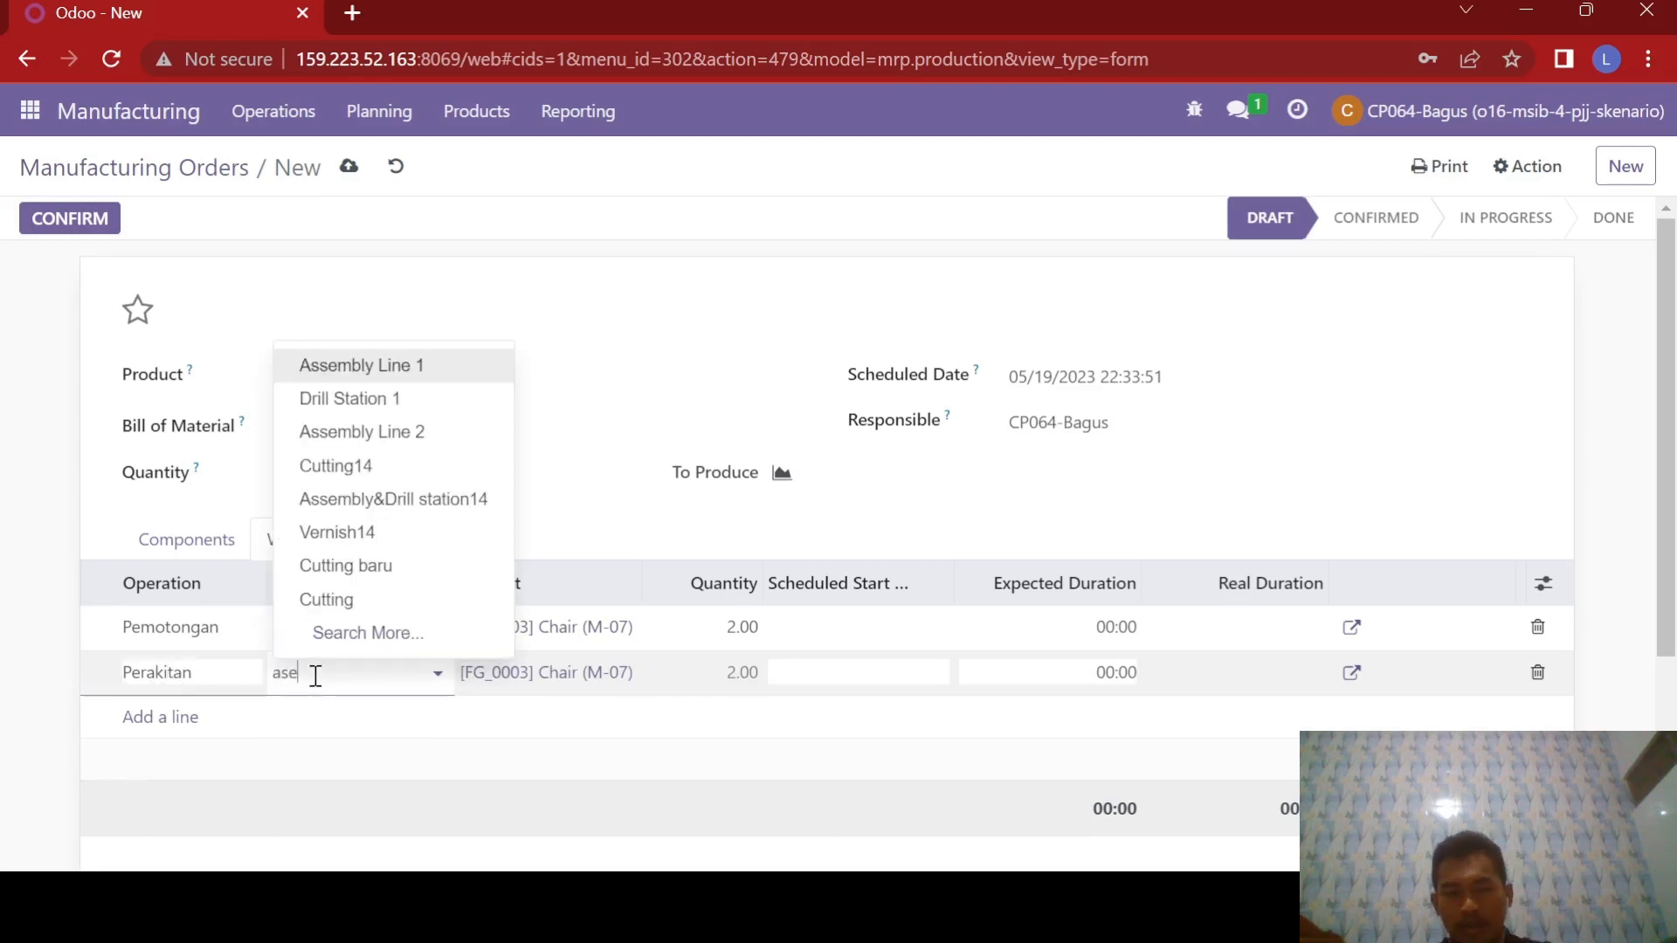
key("BackSpace")
type("s")
type("embly 07")
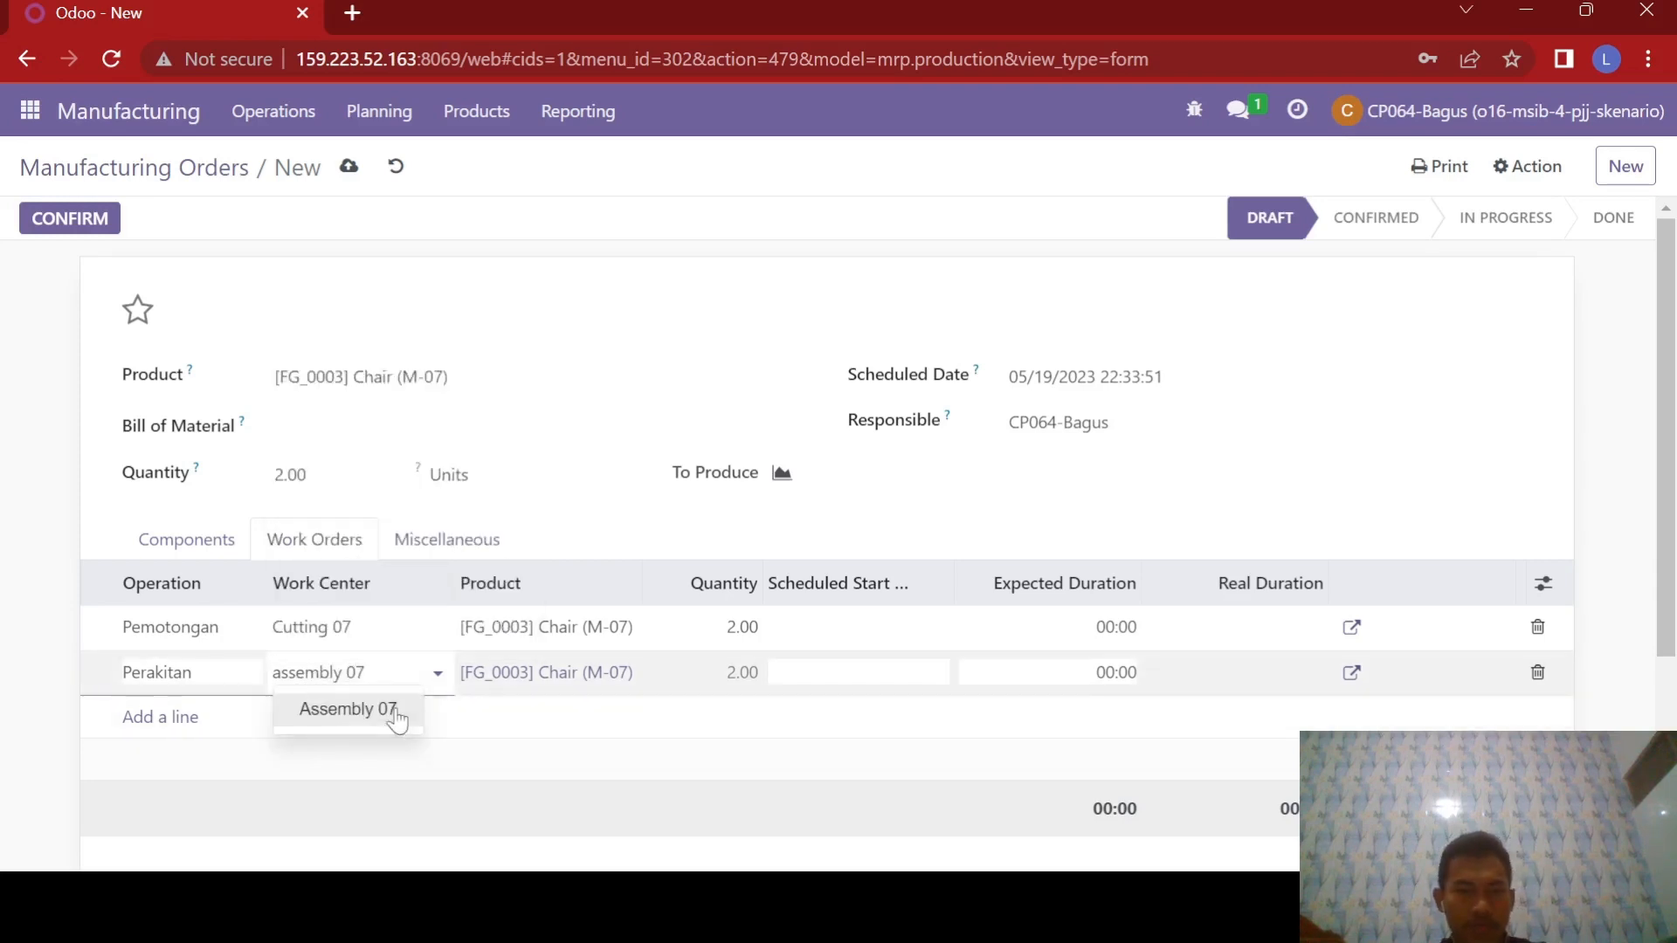
left_click(384, 709)
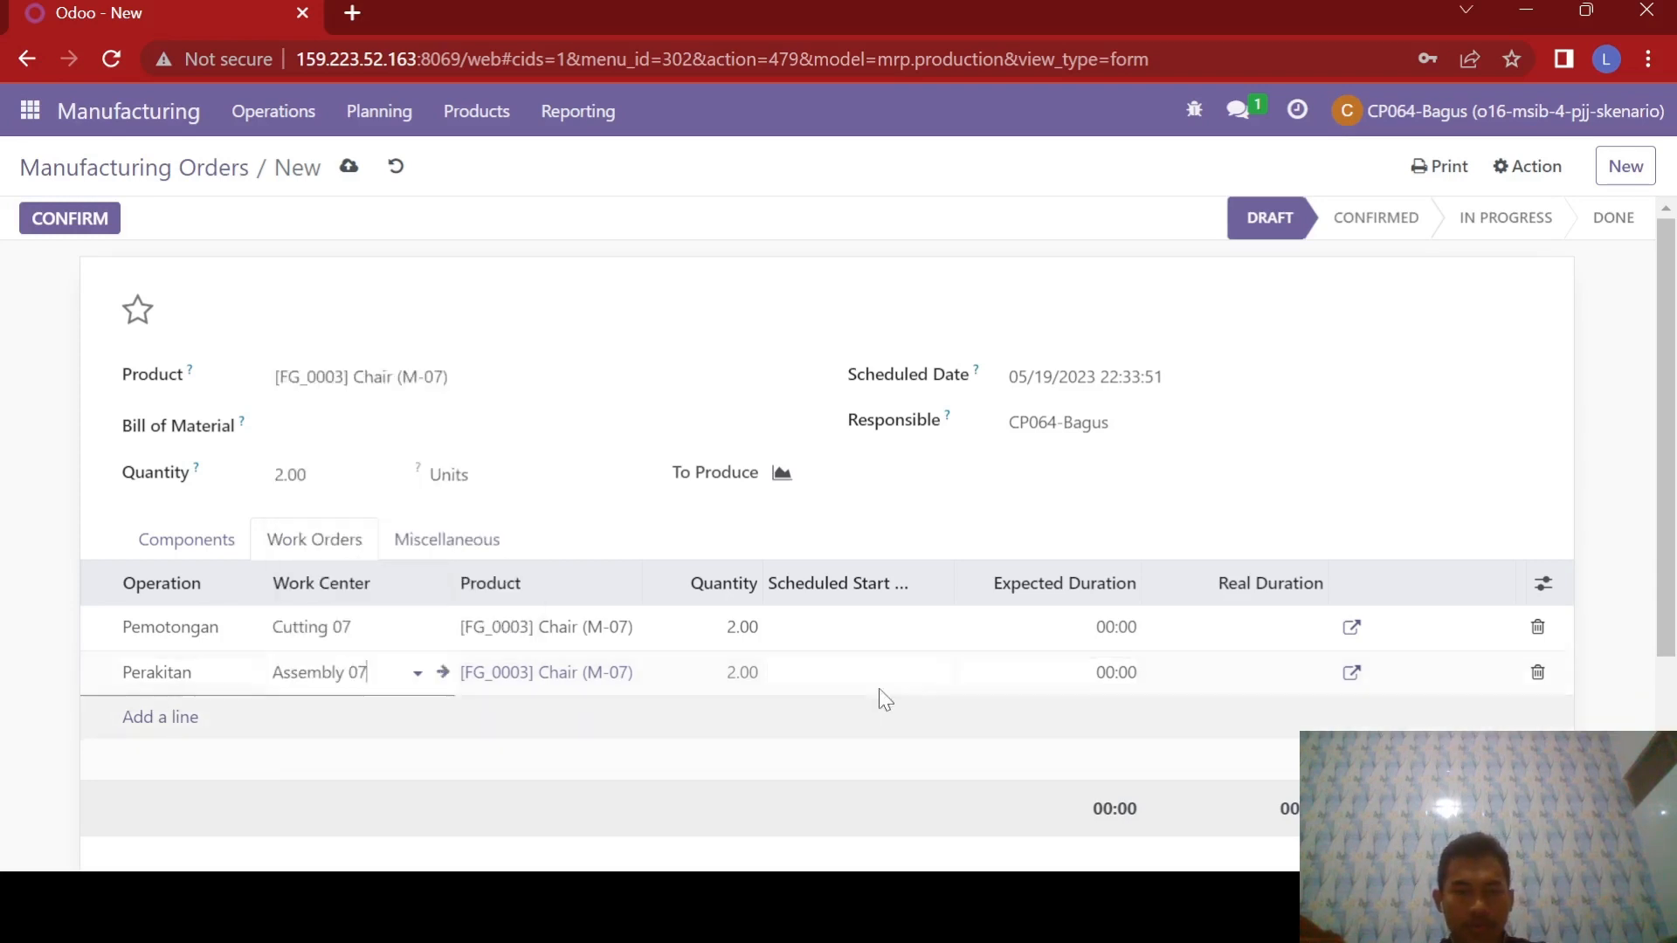
Set the scheduled start of the Pemotongan work order to 05/19/2023 22:35:16.
left_click(880, 628)
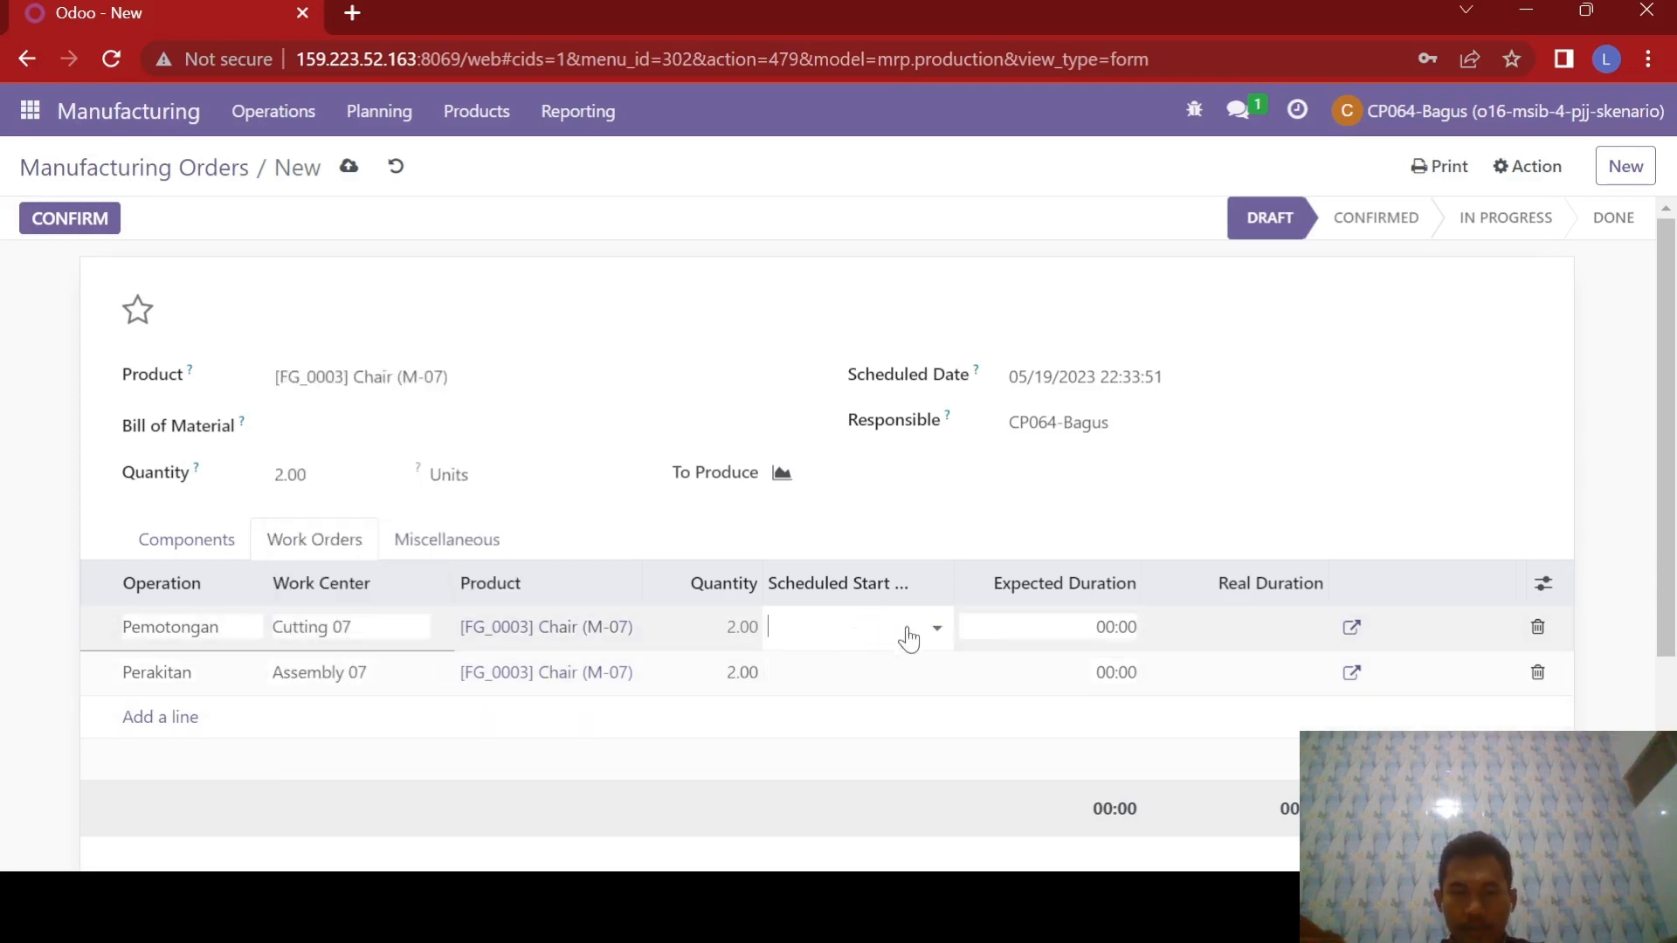
left_click(902, 630)
left_click(1046, 391)
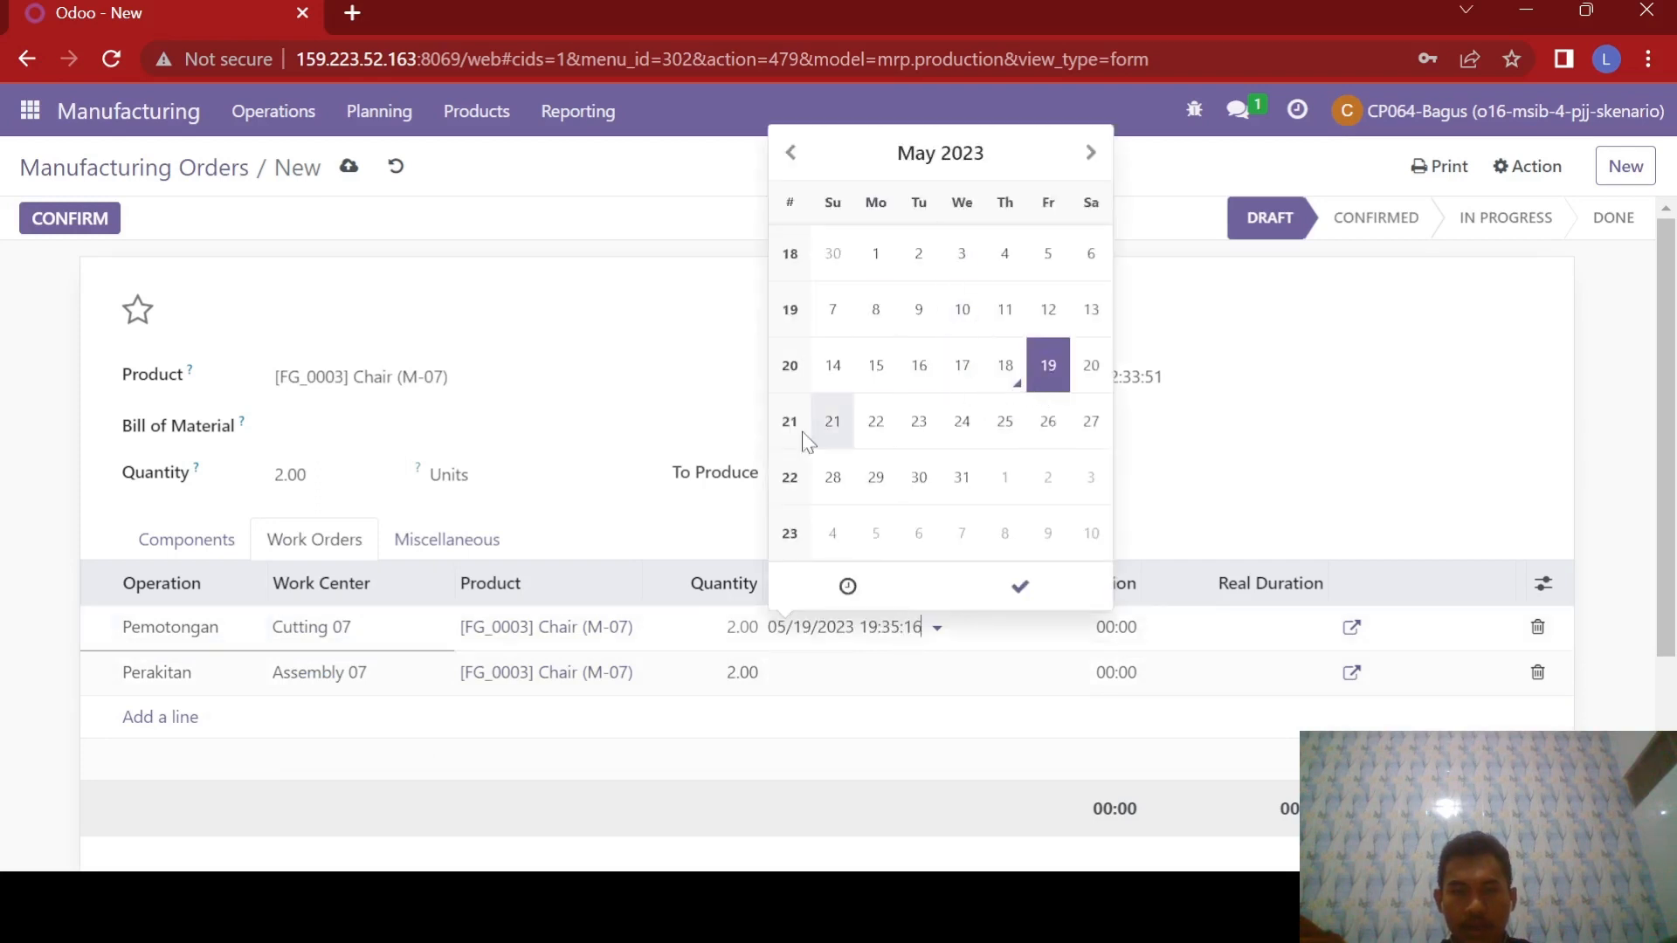
left_click(676, 298)
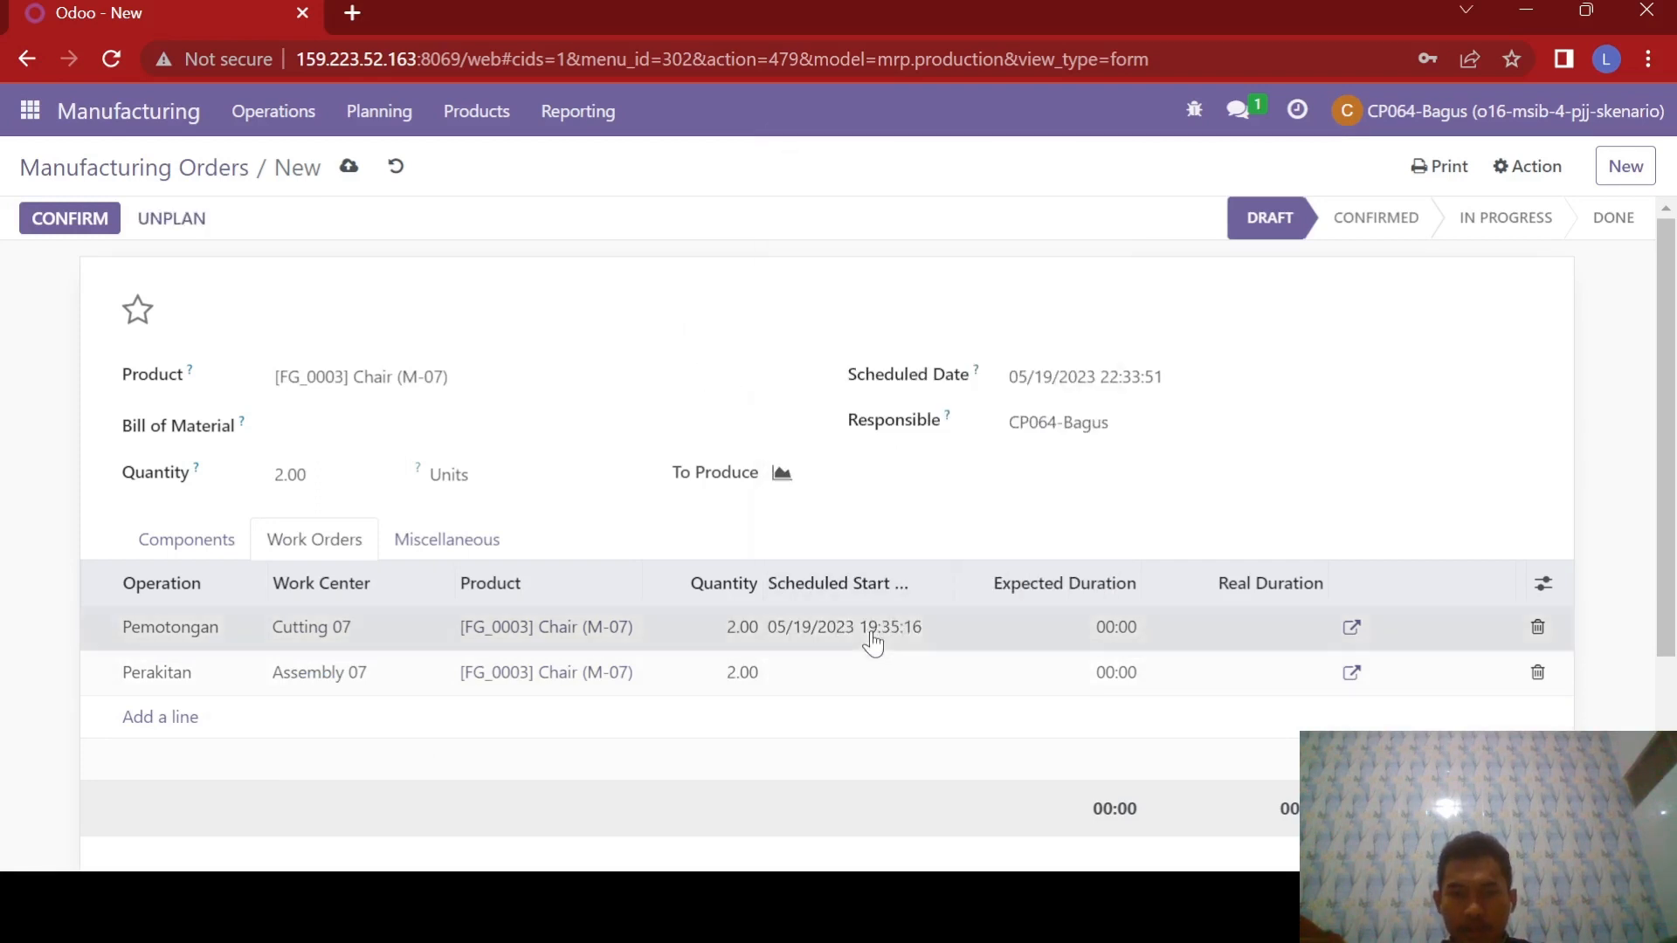
left_click(873, 636)
left_click(877, 640)
left_click(880, 644)
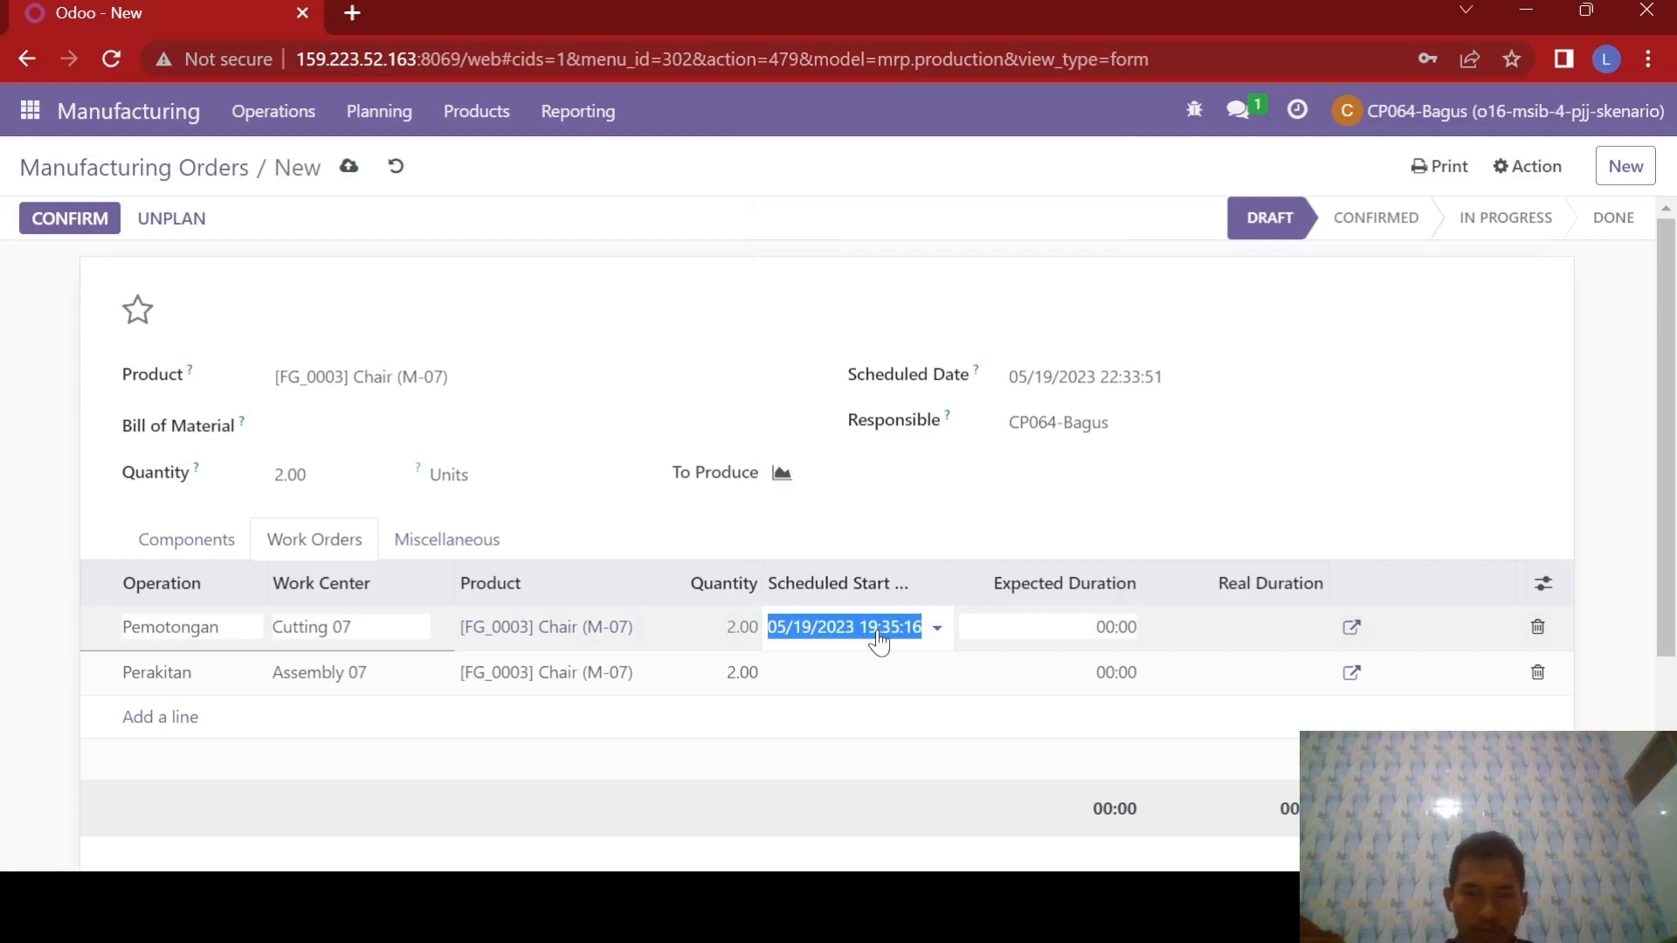
left_click(880, 644)
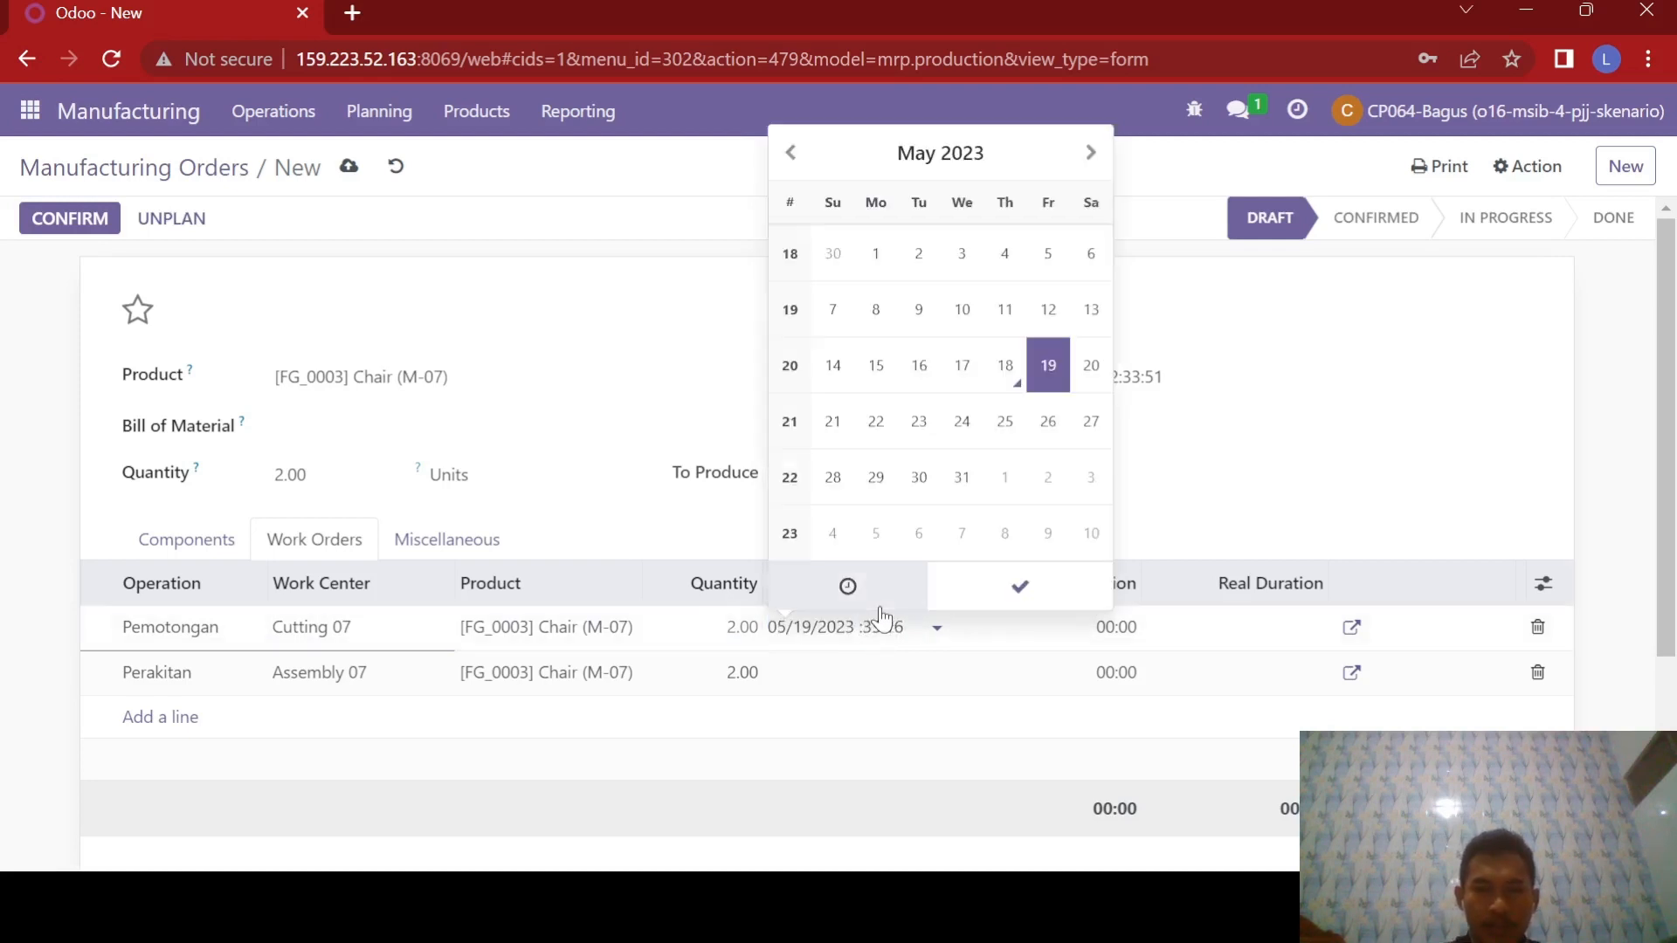
left_click(631, 334)
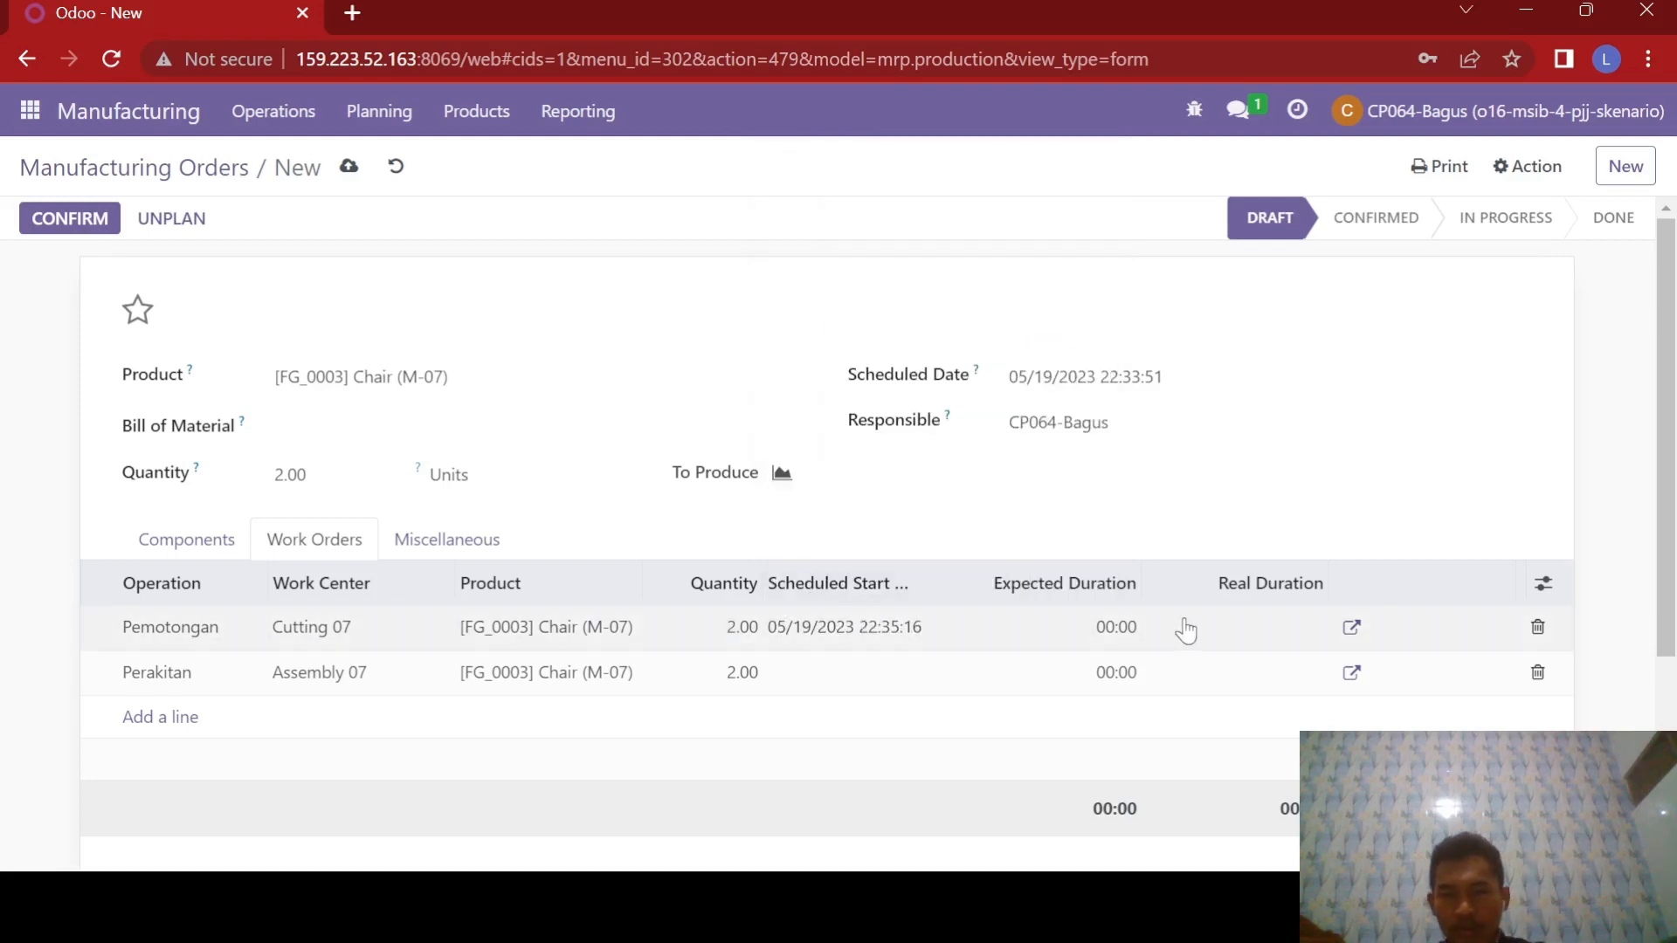
Set the expected durations to 30:00 for the Pemotongan work order and 75:00 for Perakitan.
left_click(1135, 627)
type("30")
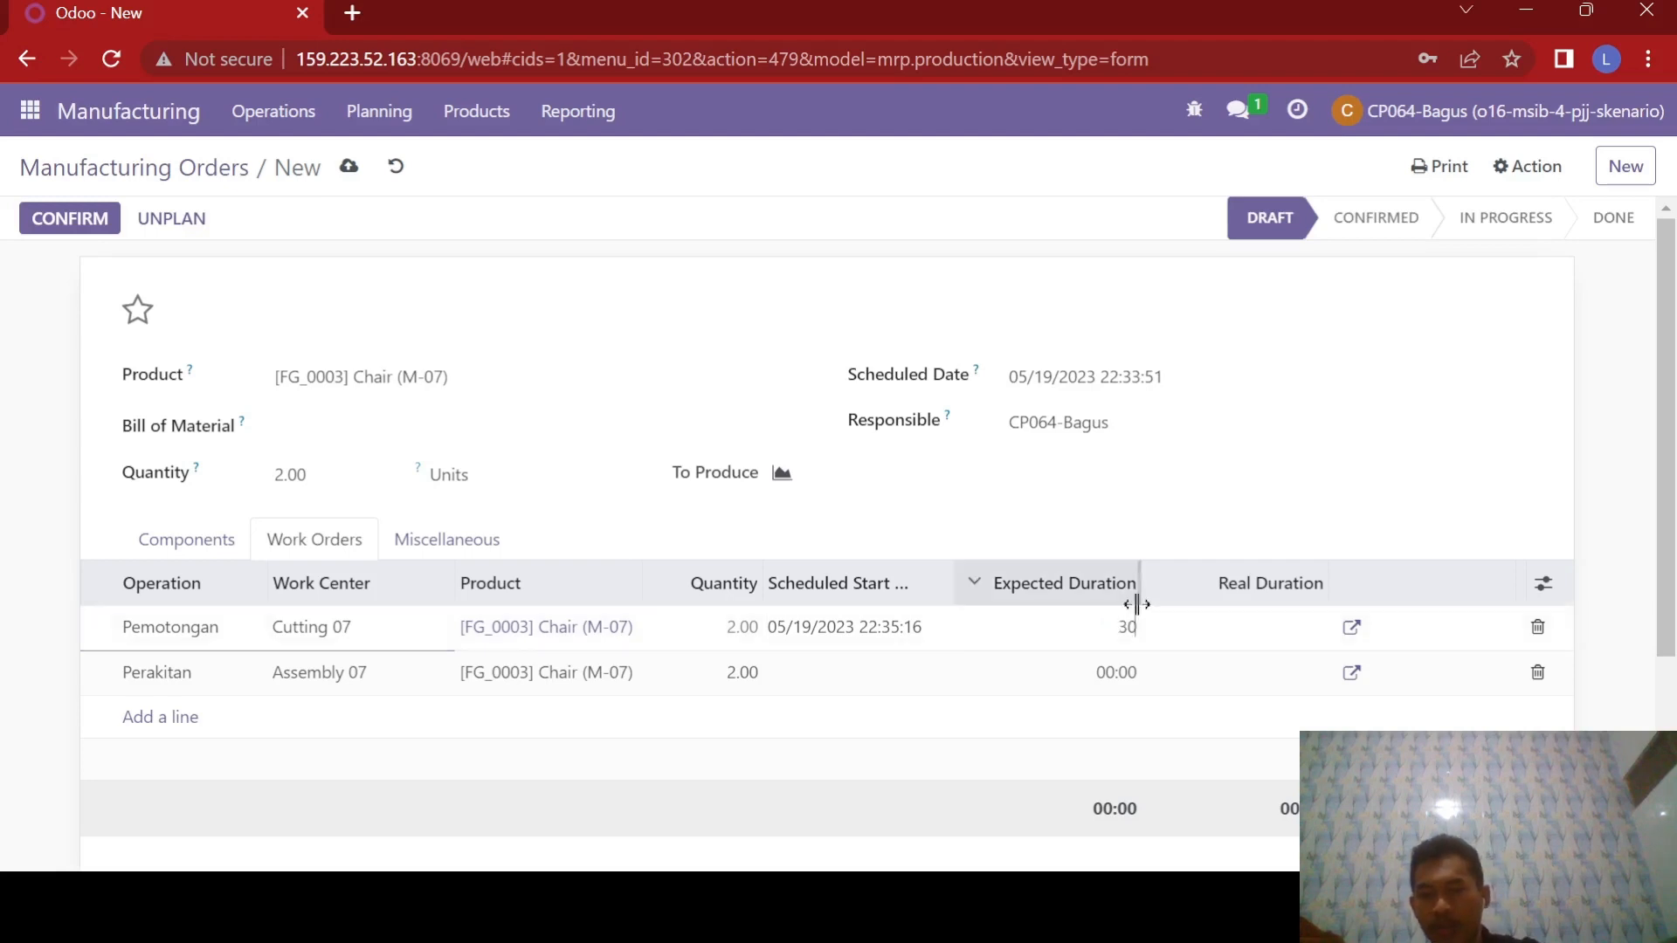
left_click(1113, 674)
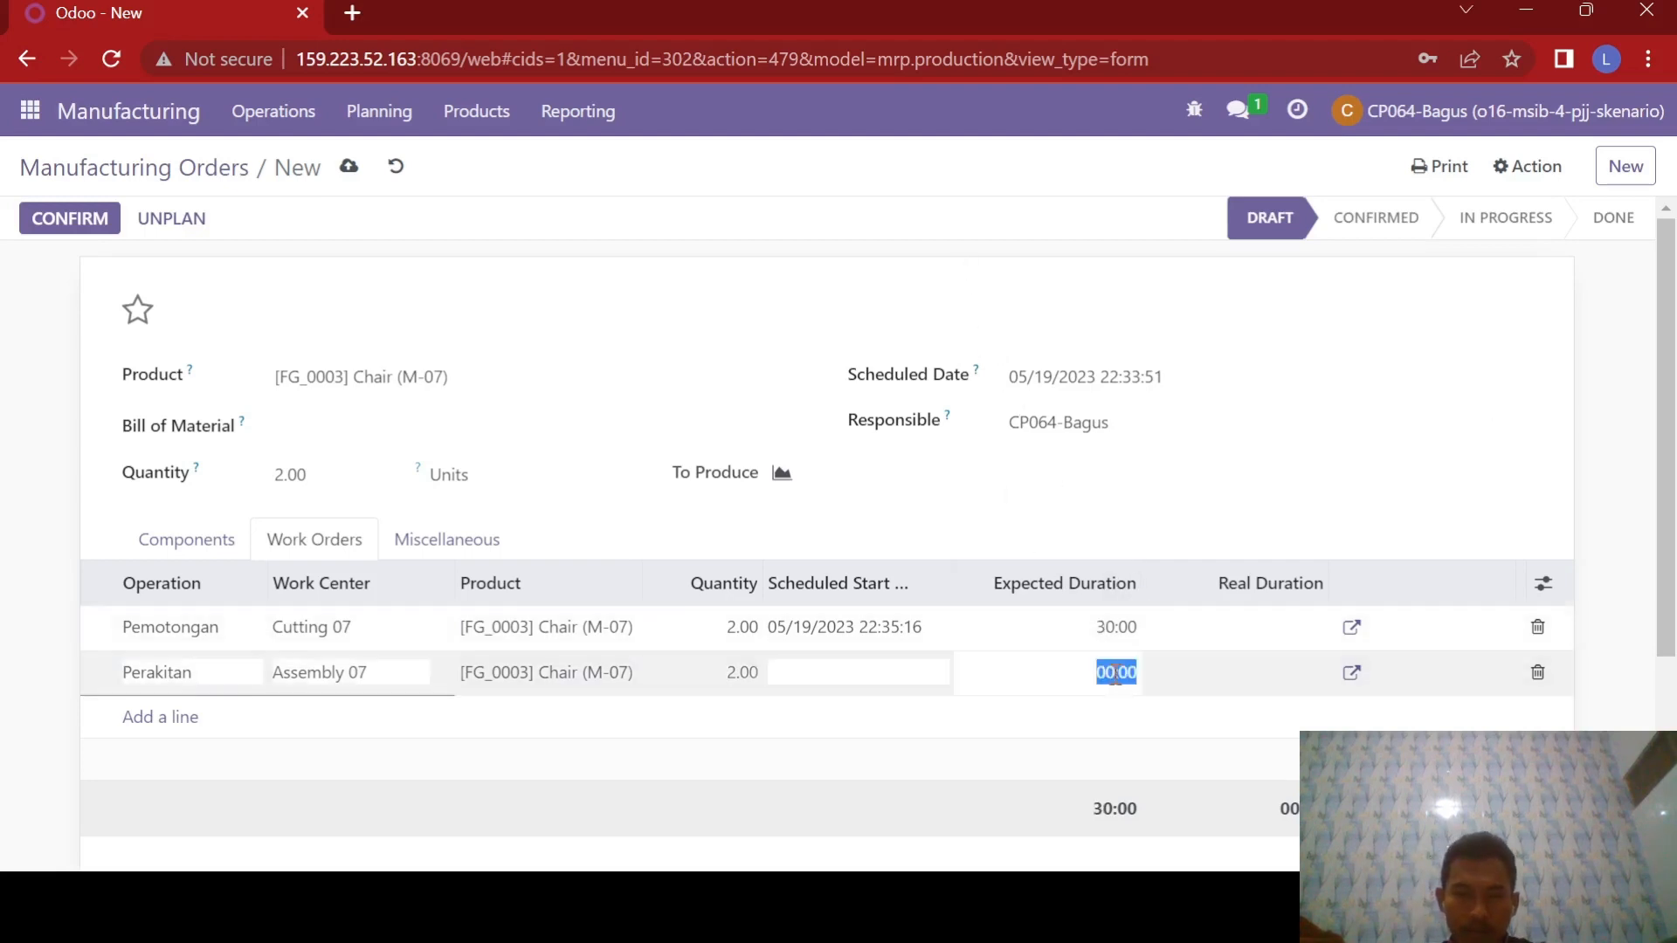
type("75")
left_click(949, 257)
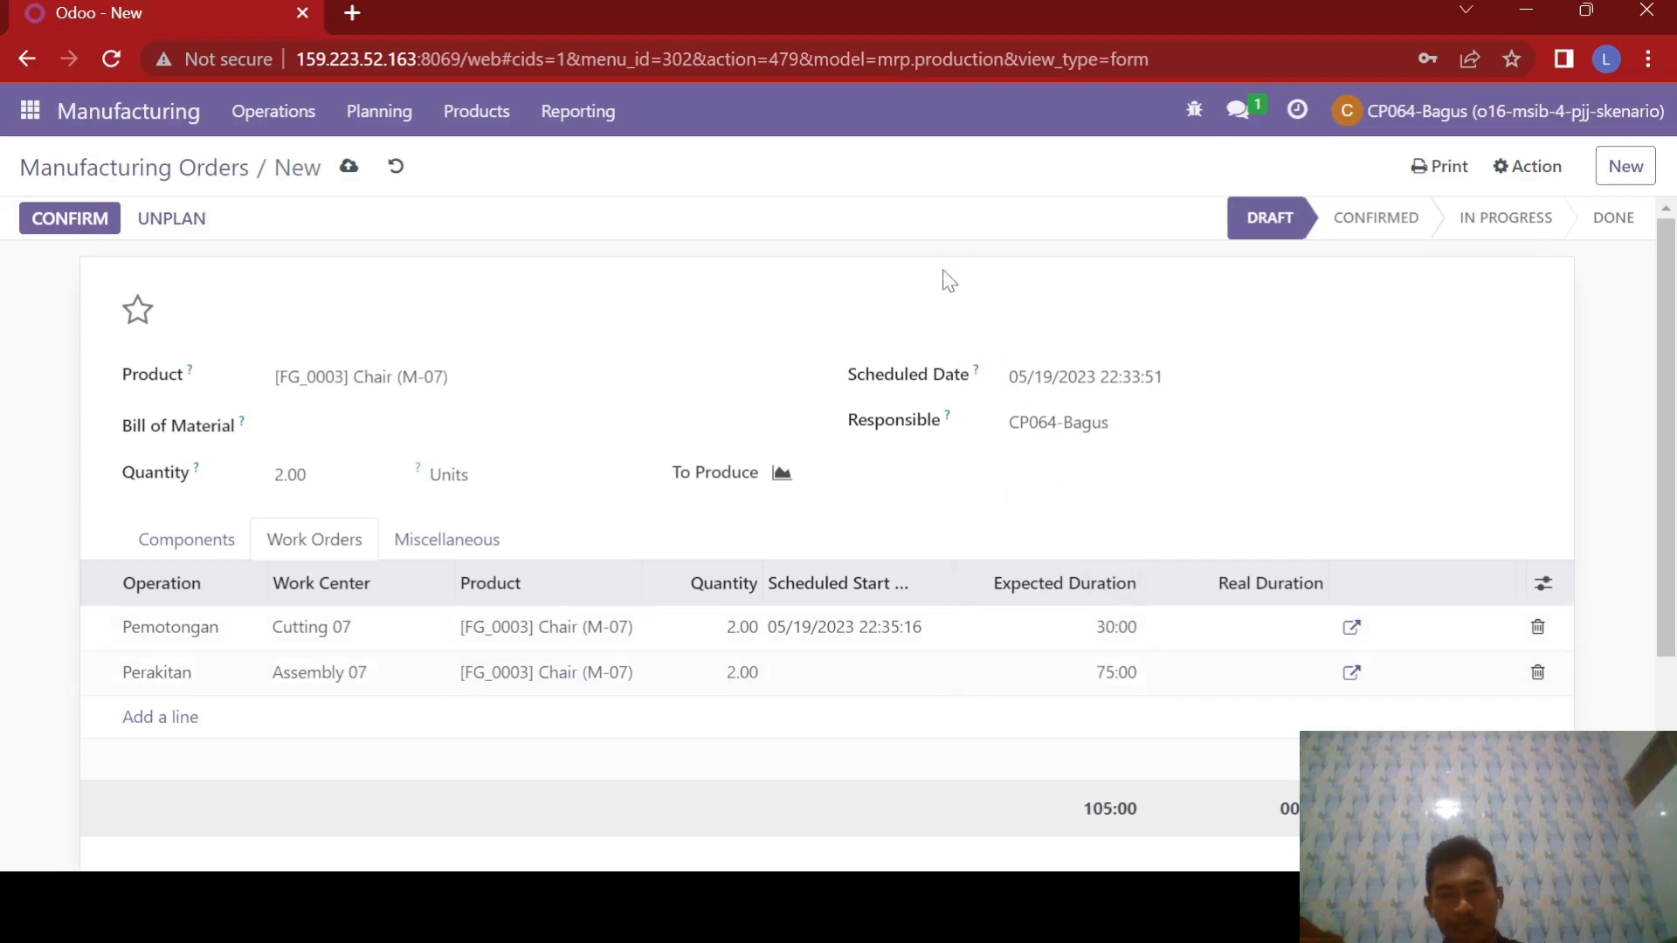
Confirm the Chair (M-07) manufacturing order and open its child order for Main Seat (M-07).
left_click(70, 223)
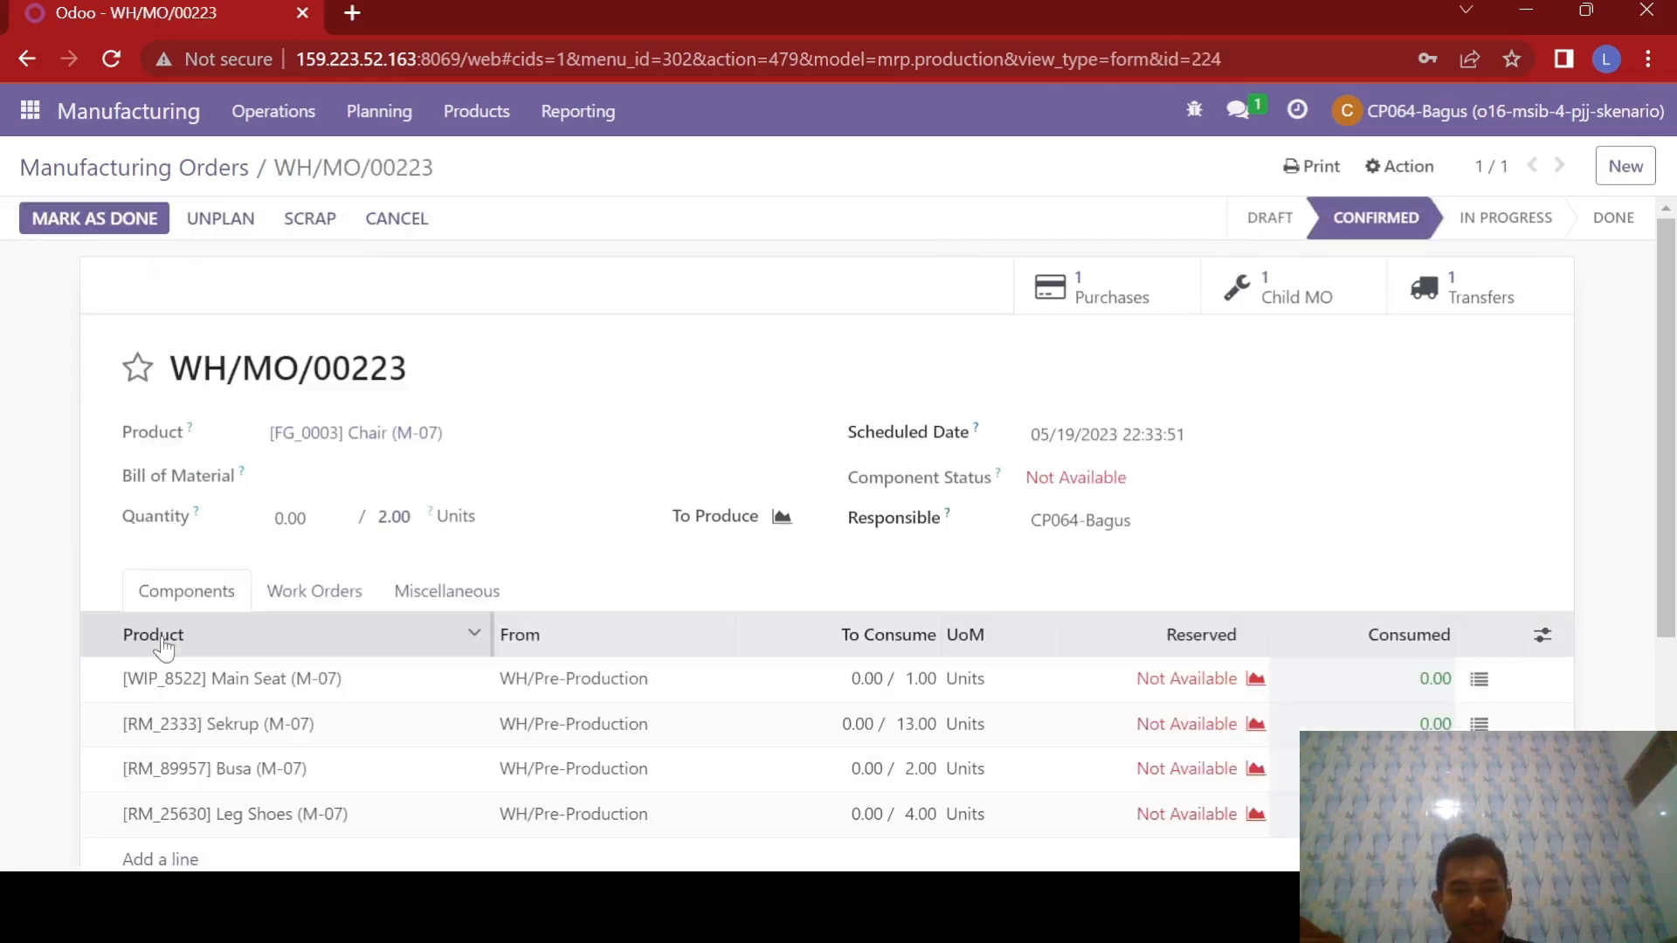
scroll(524, 541, "down", 2)
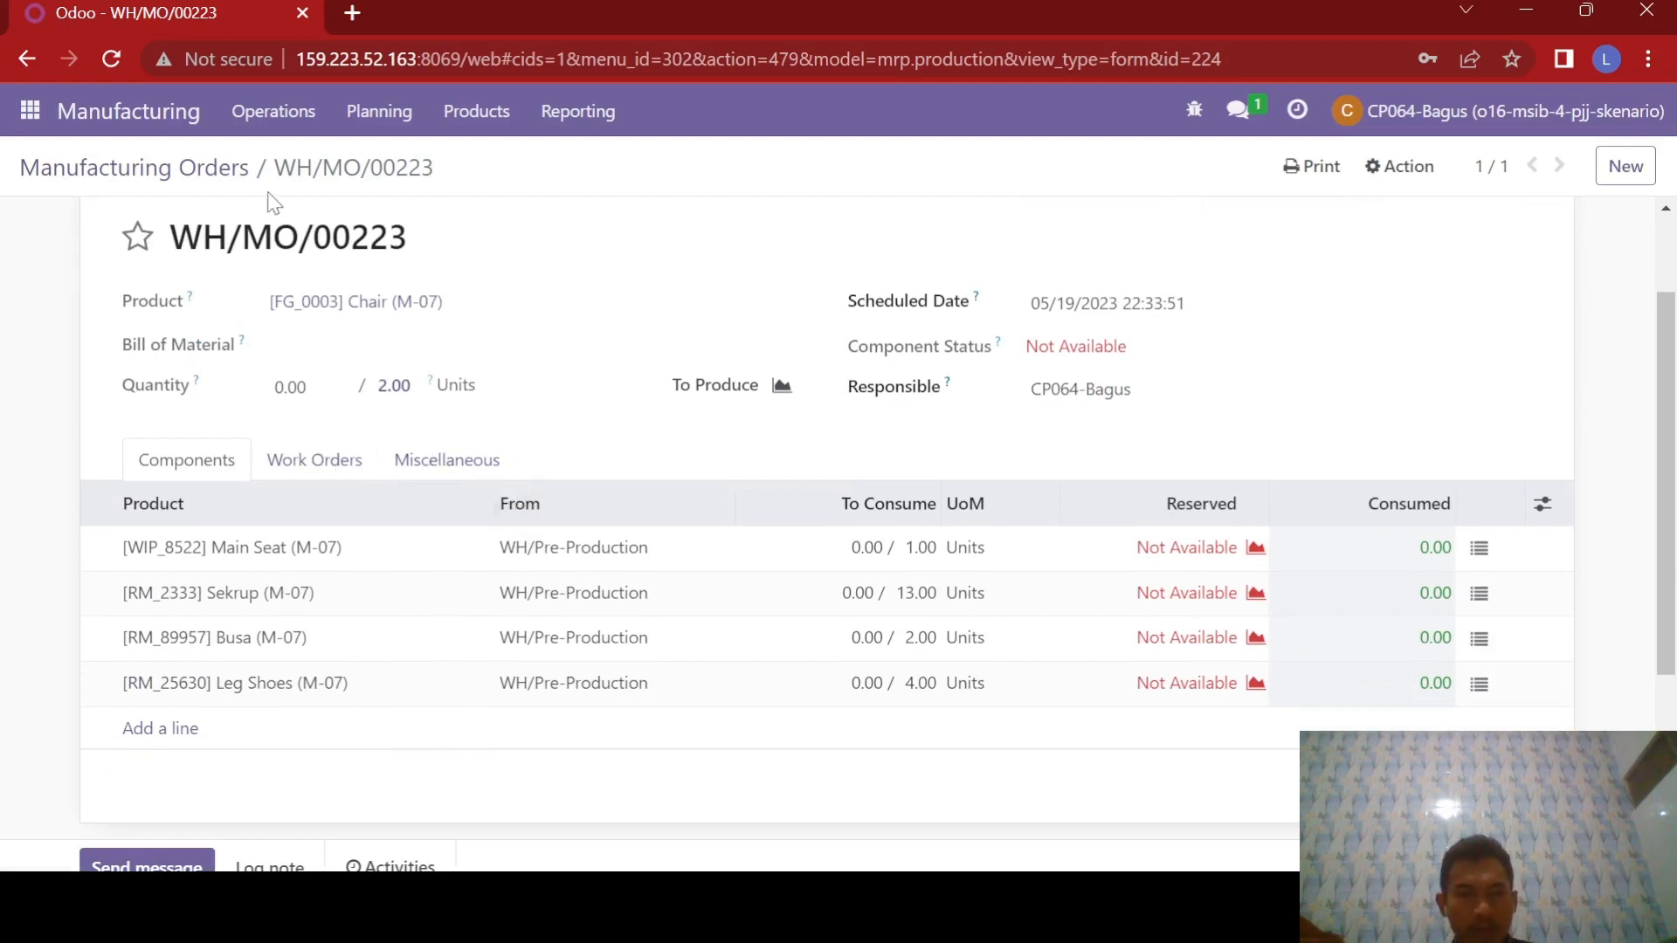
scroll(576, 336, "up", 2)
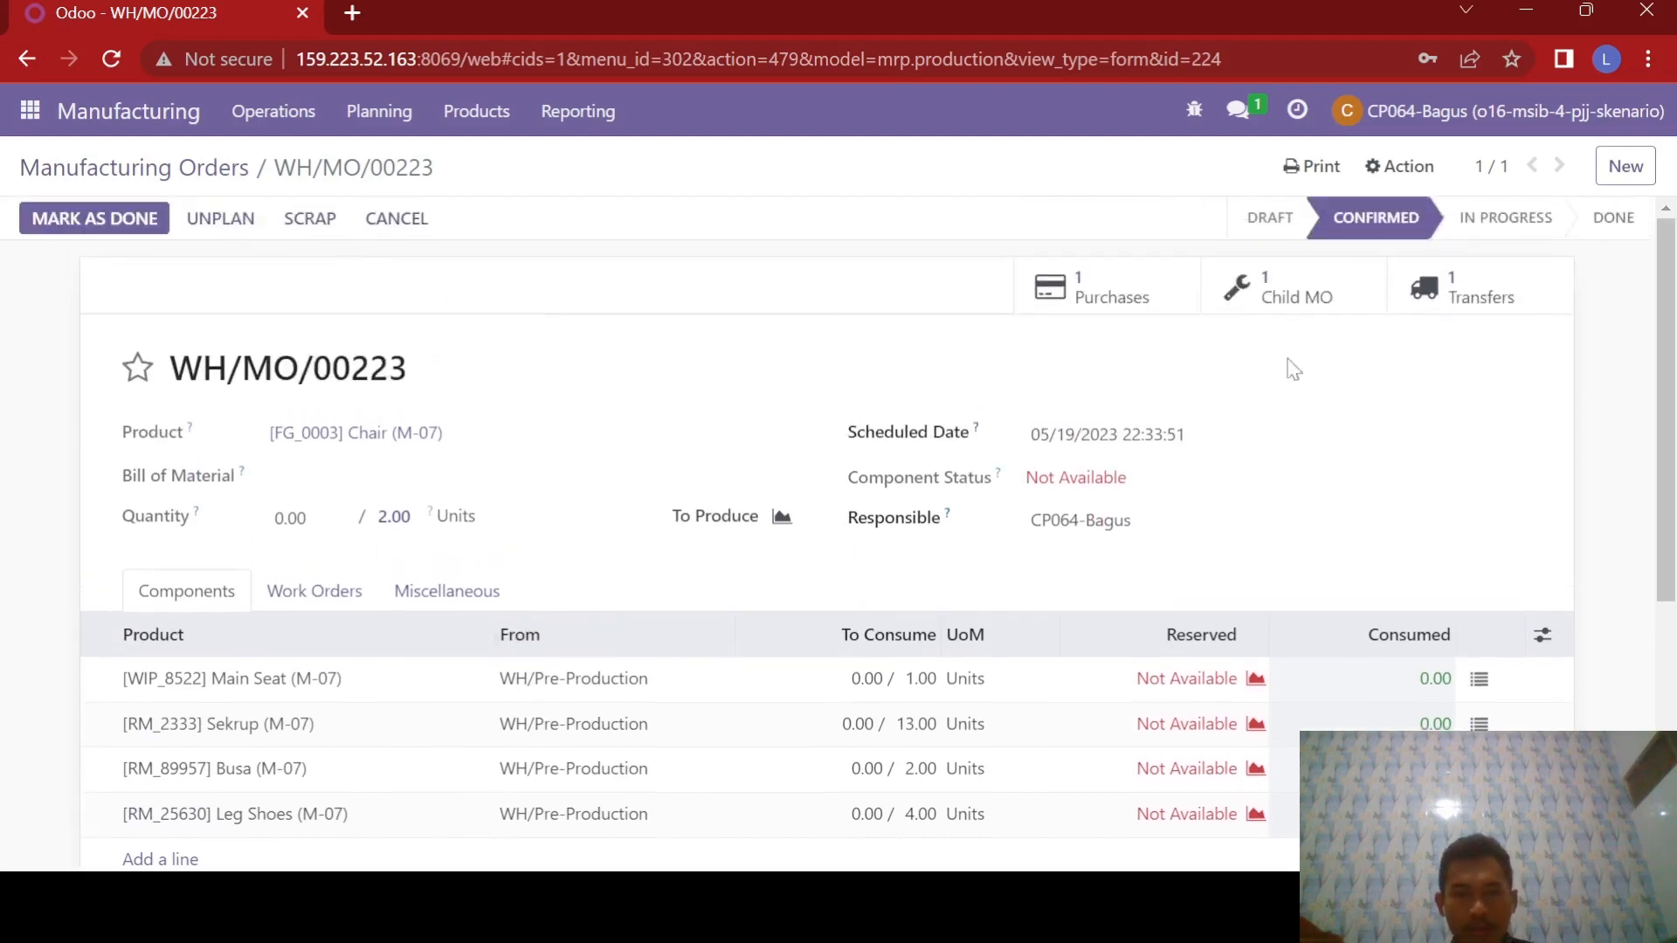
left_click(1279, 306)
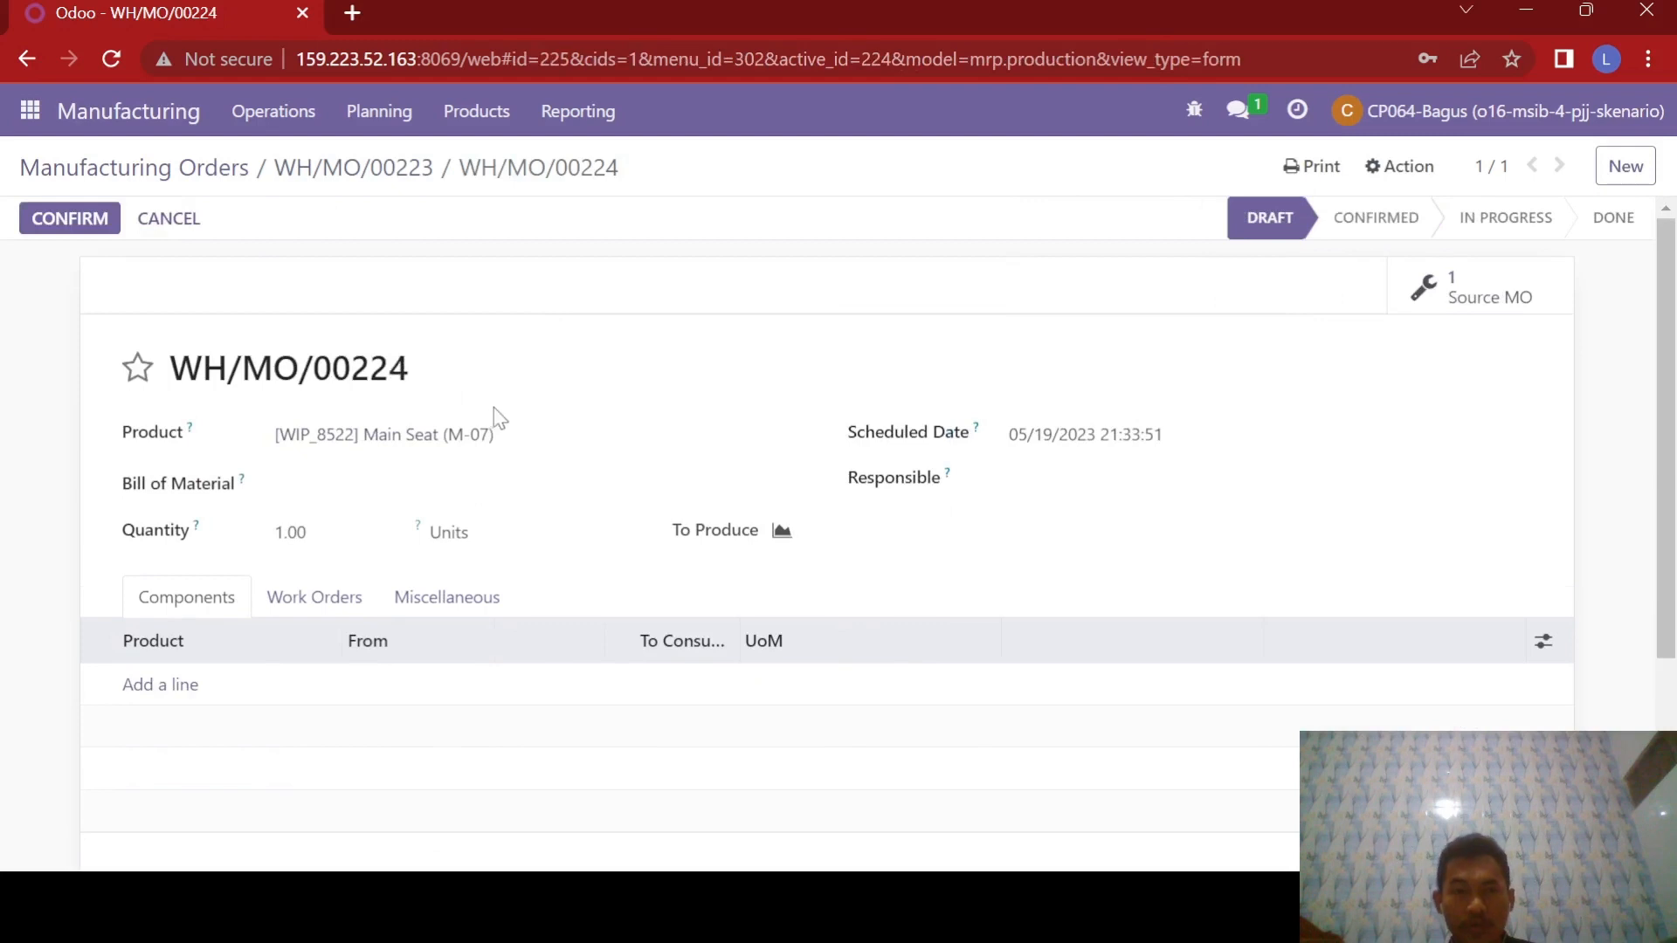
Add Wood Panel (M-07) as a component of the Main Seat (M-07) order.
left_click(163, 699)
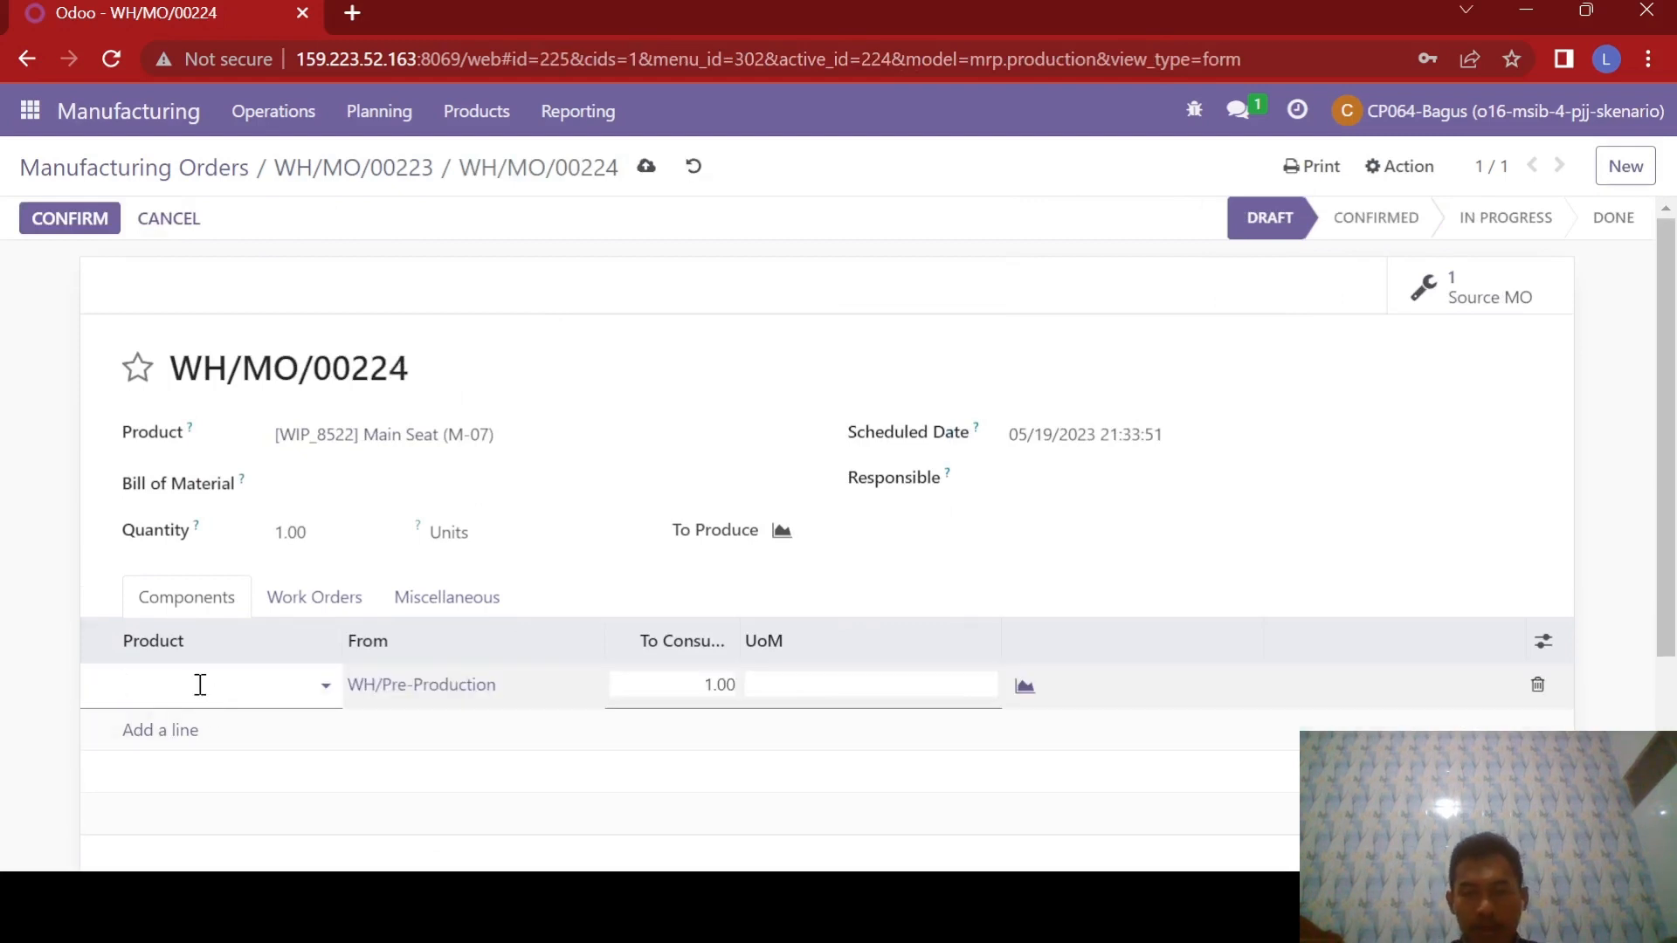
type("m-07")
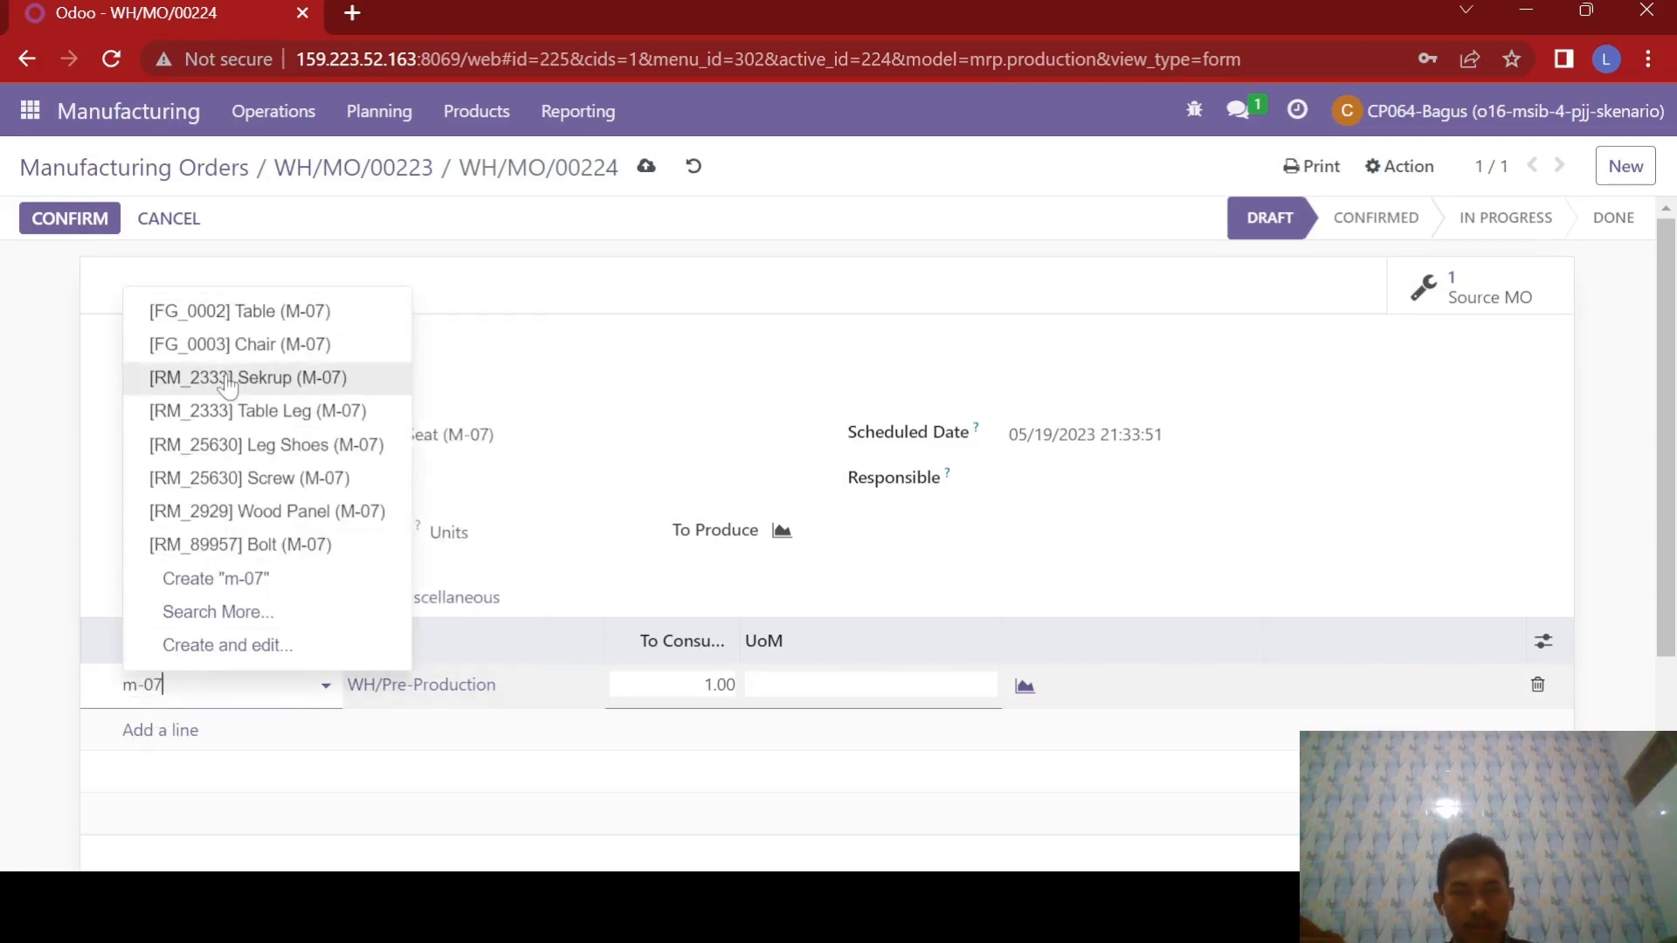
left_click(234, 511)
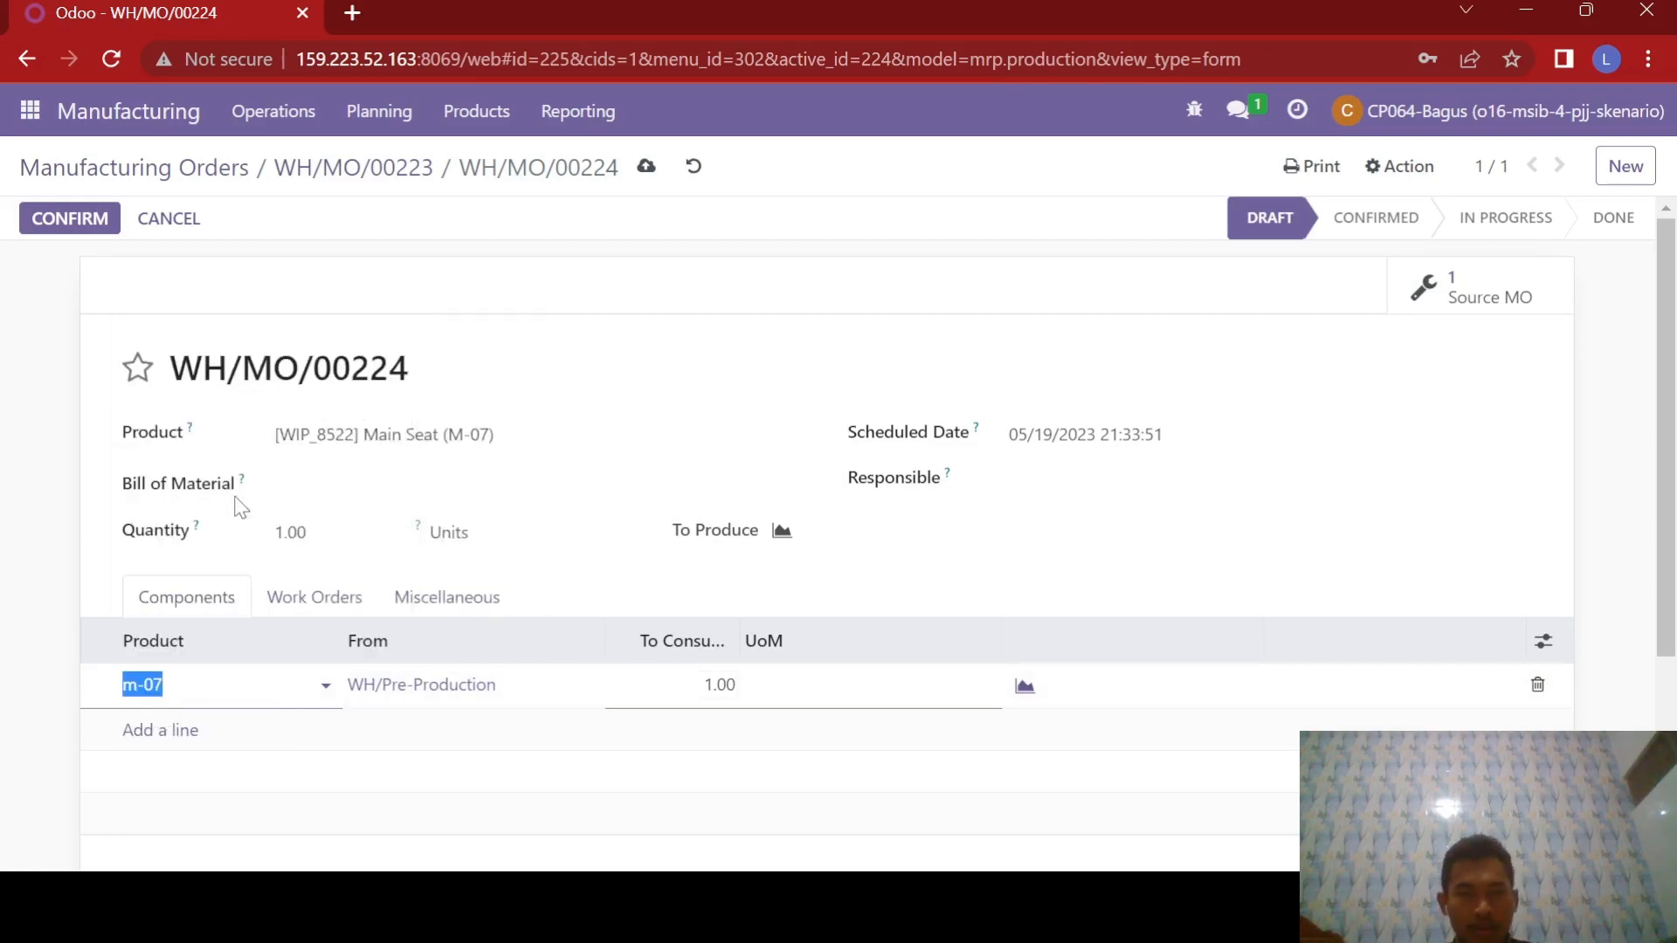
Add a work order to the Main Seat (M-07) order with the operation Pemotongan at the work center Cutting 07.
left_click(347, 603)
left_click(166, 682)
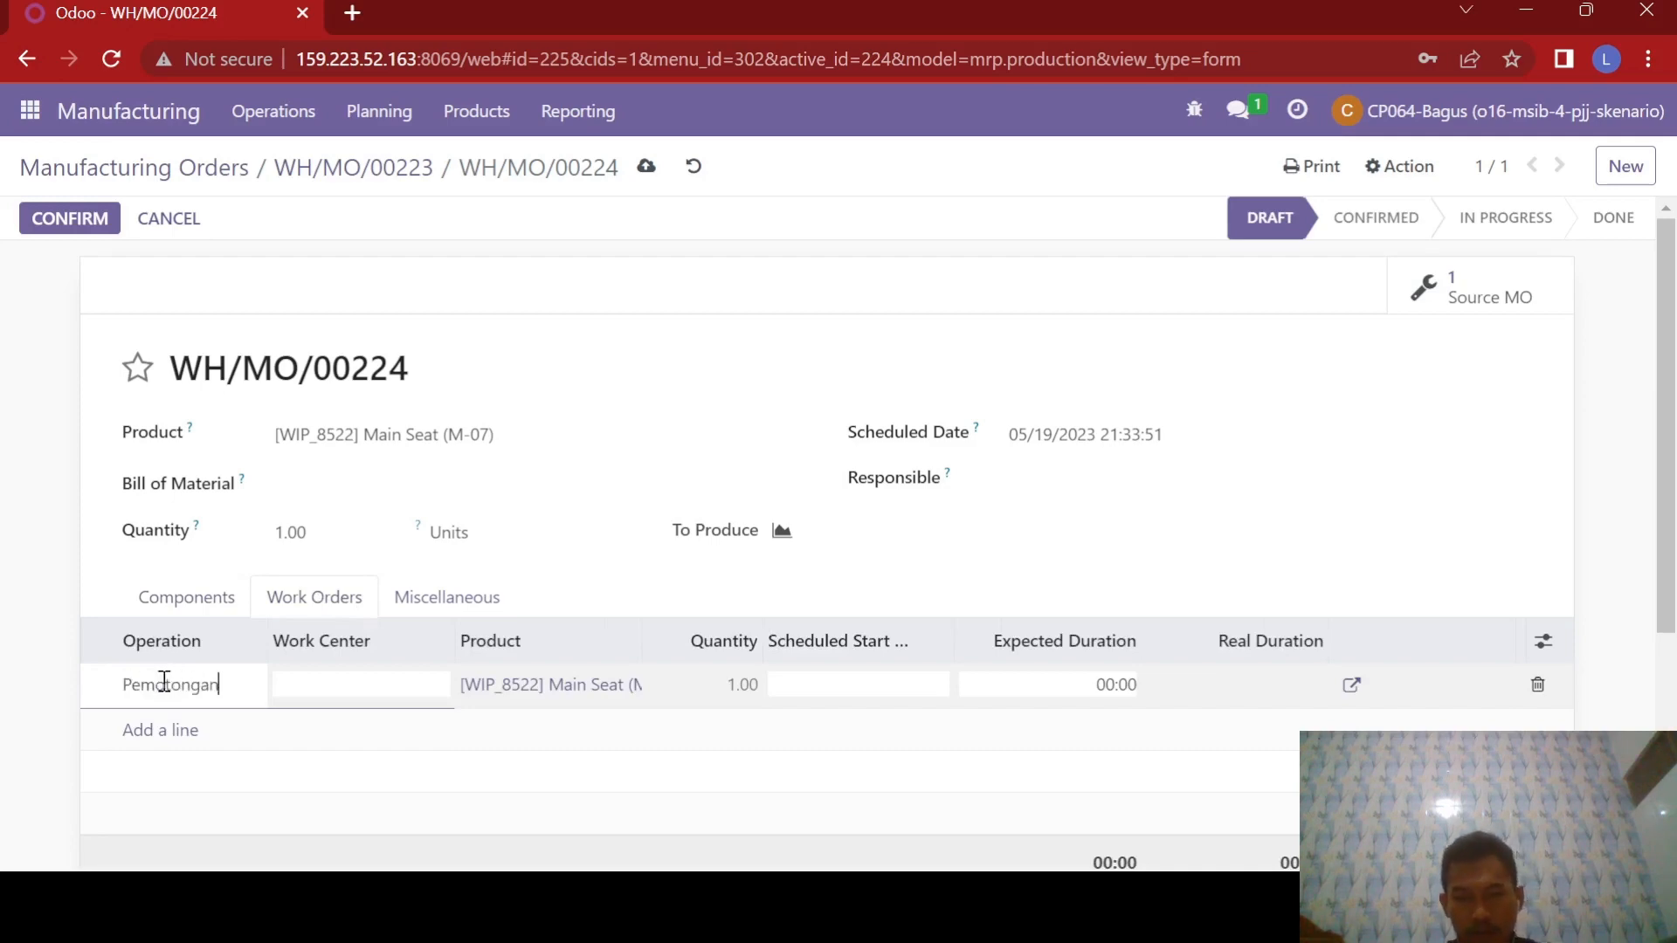
left_click(289, 694)
type("cuttin")
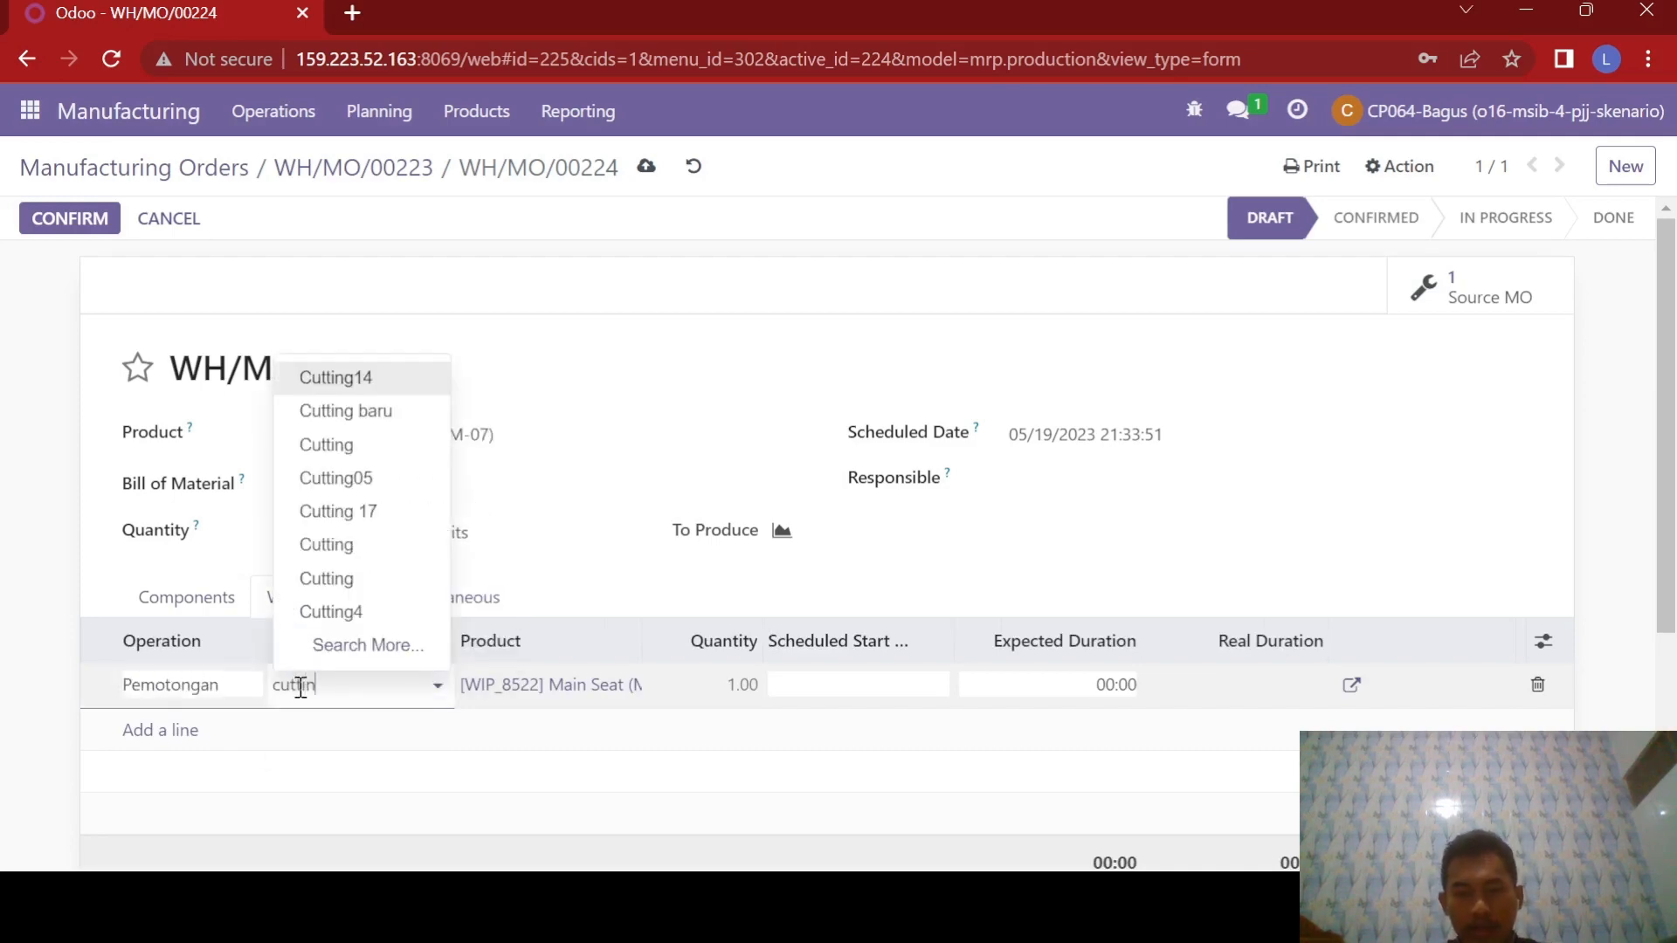
type("g 0u8")
key("BackSpace")
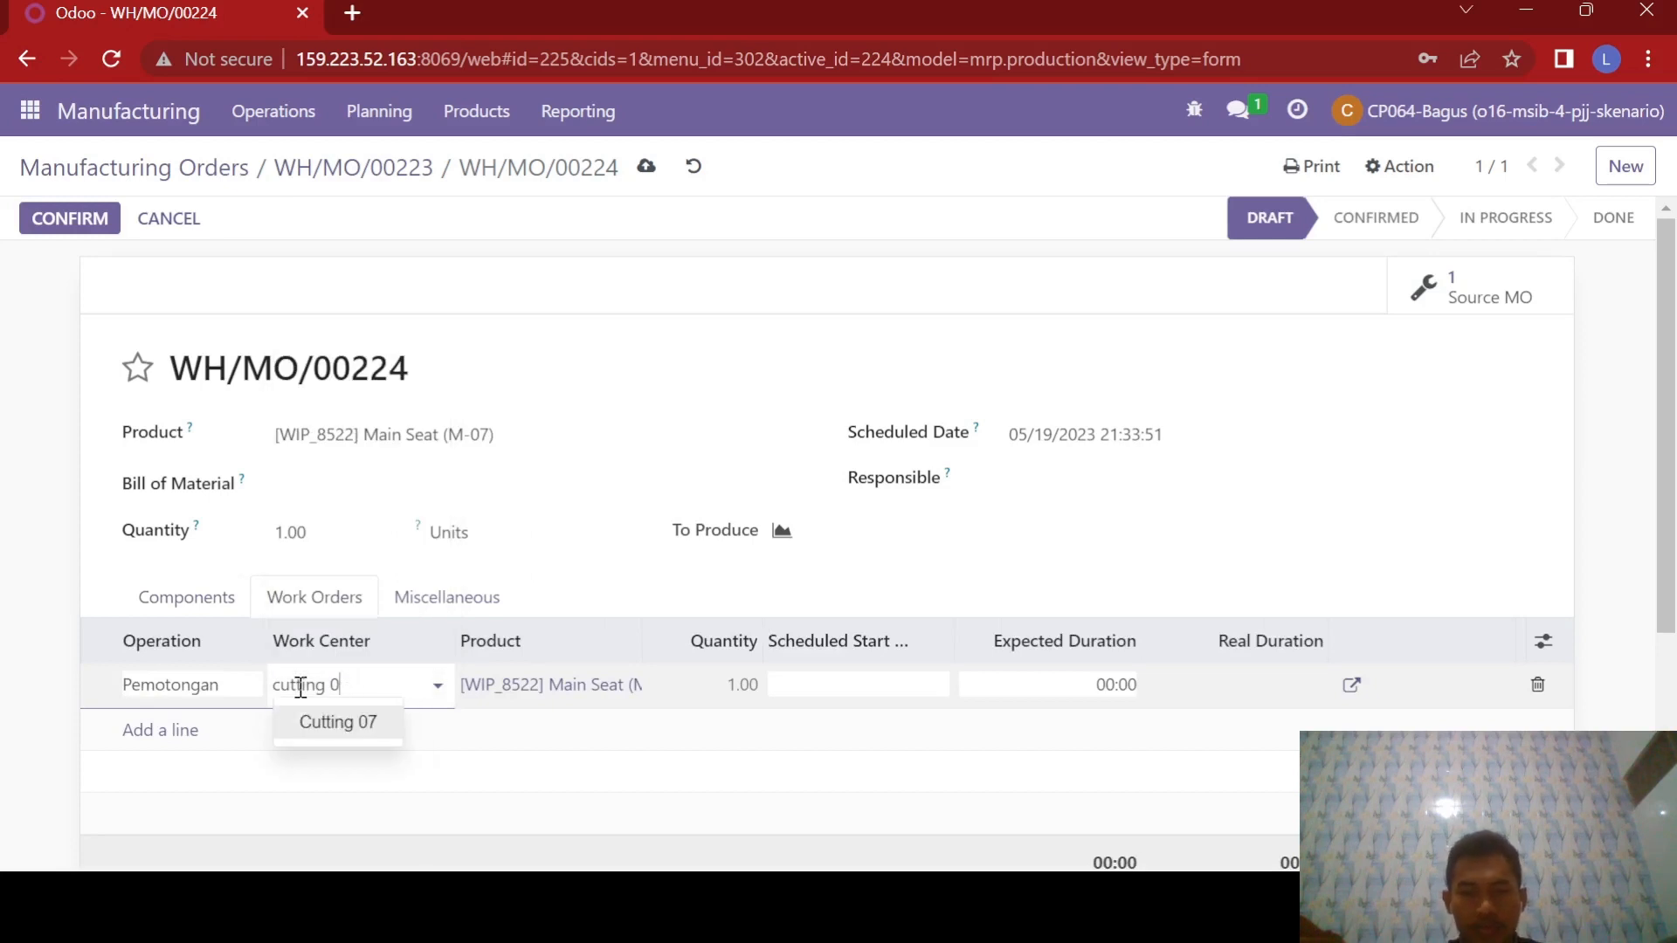
type("7")
left_click(364, 736)
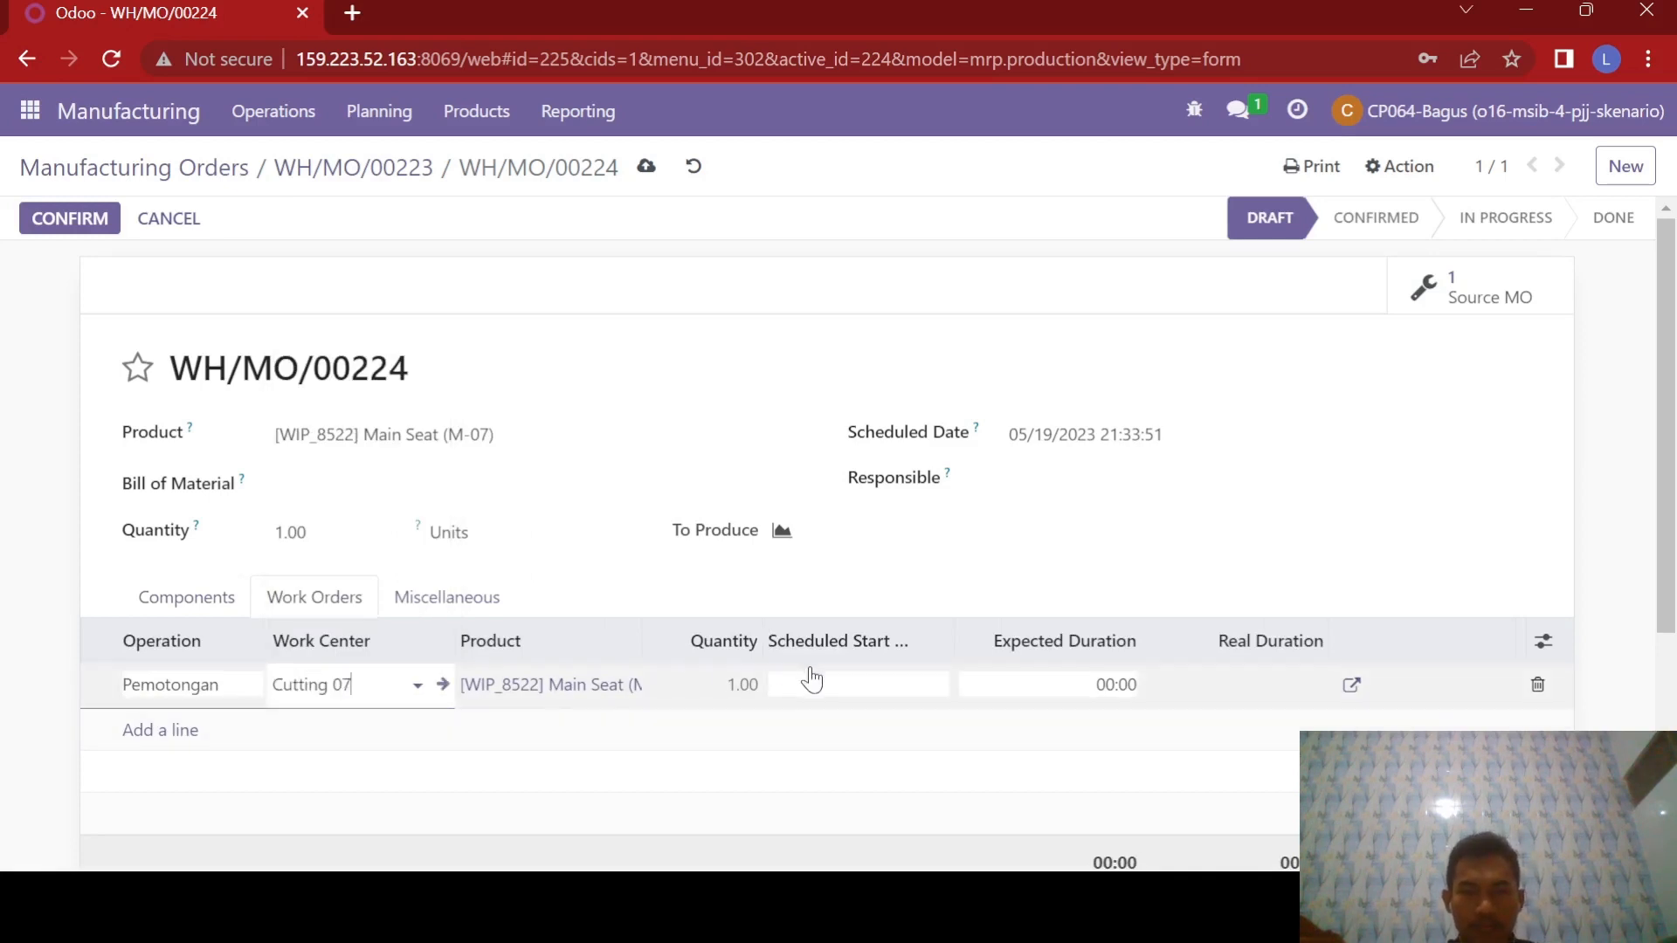
Set the Main Seat's Pemotongan work order to an expected duration of 15:00 and a scheduled start of 05/19/2023 22:35:54.
left_click(1023, 687)
type("15")
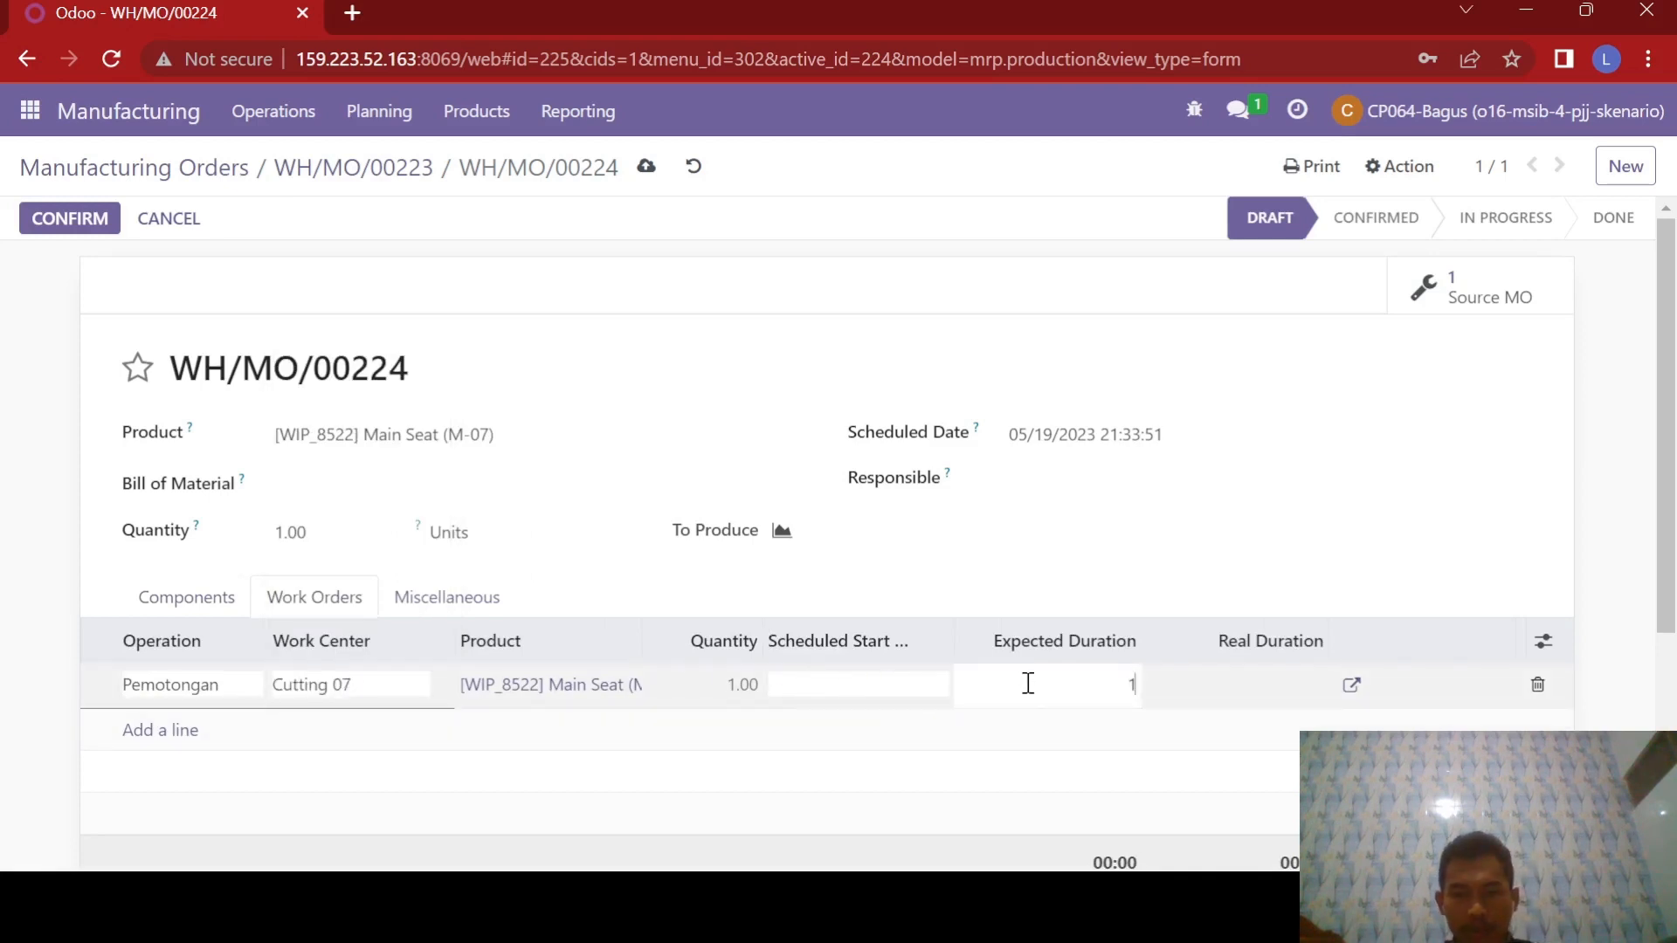
left_click(855, 688)
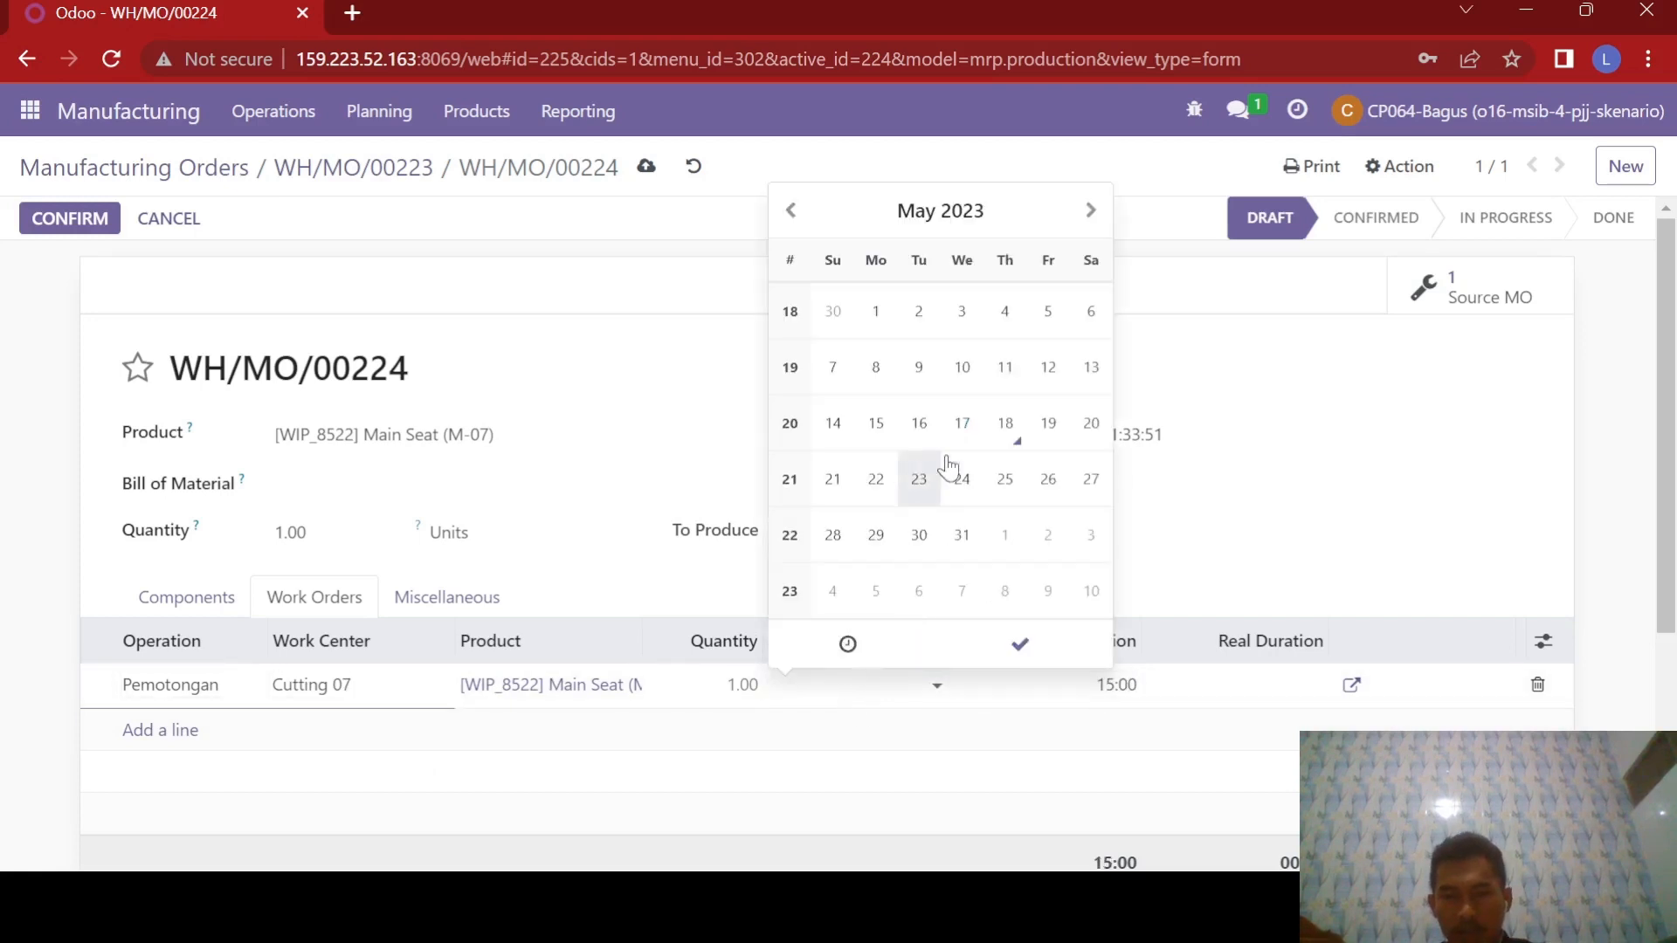
left_click(1048, 423)
left_click(878, 696)
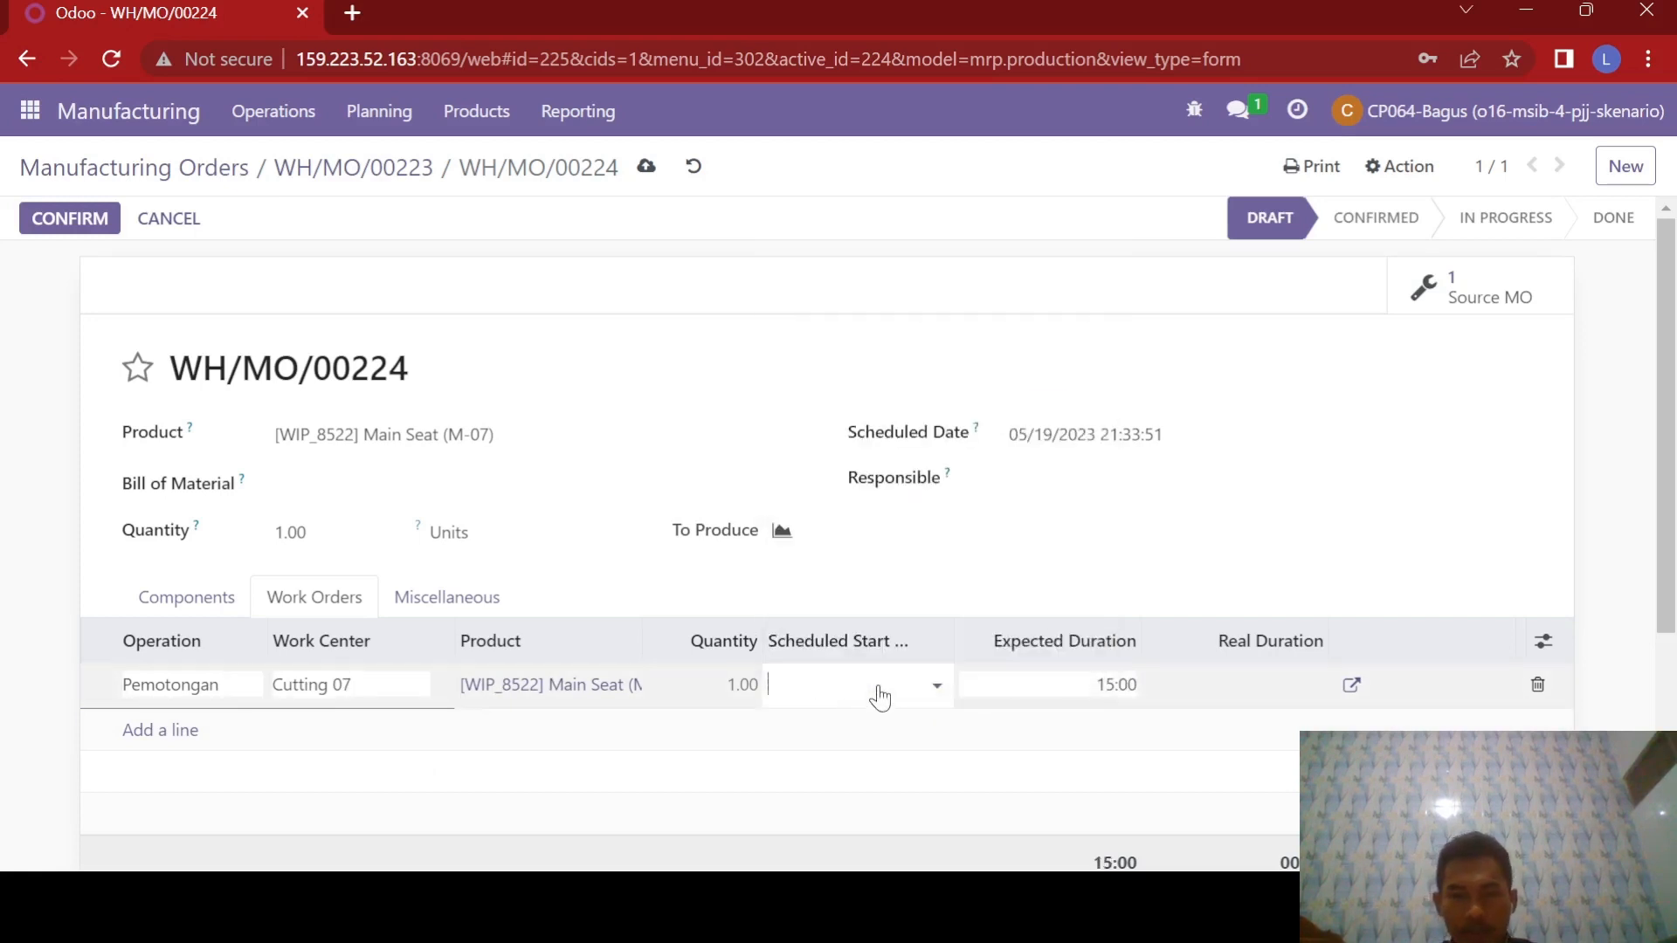
left_click(884, 696)
left_click(880, 690)
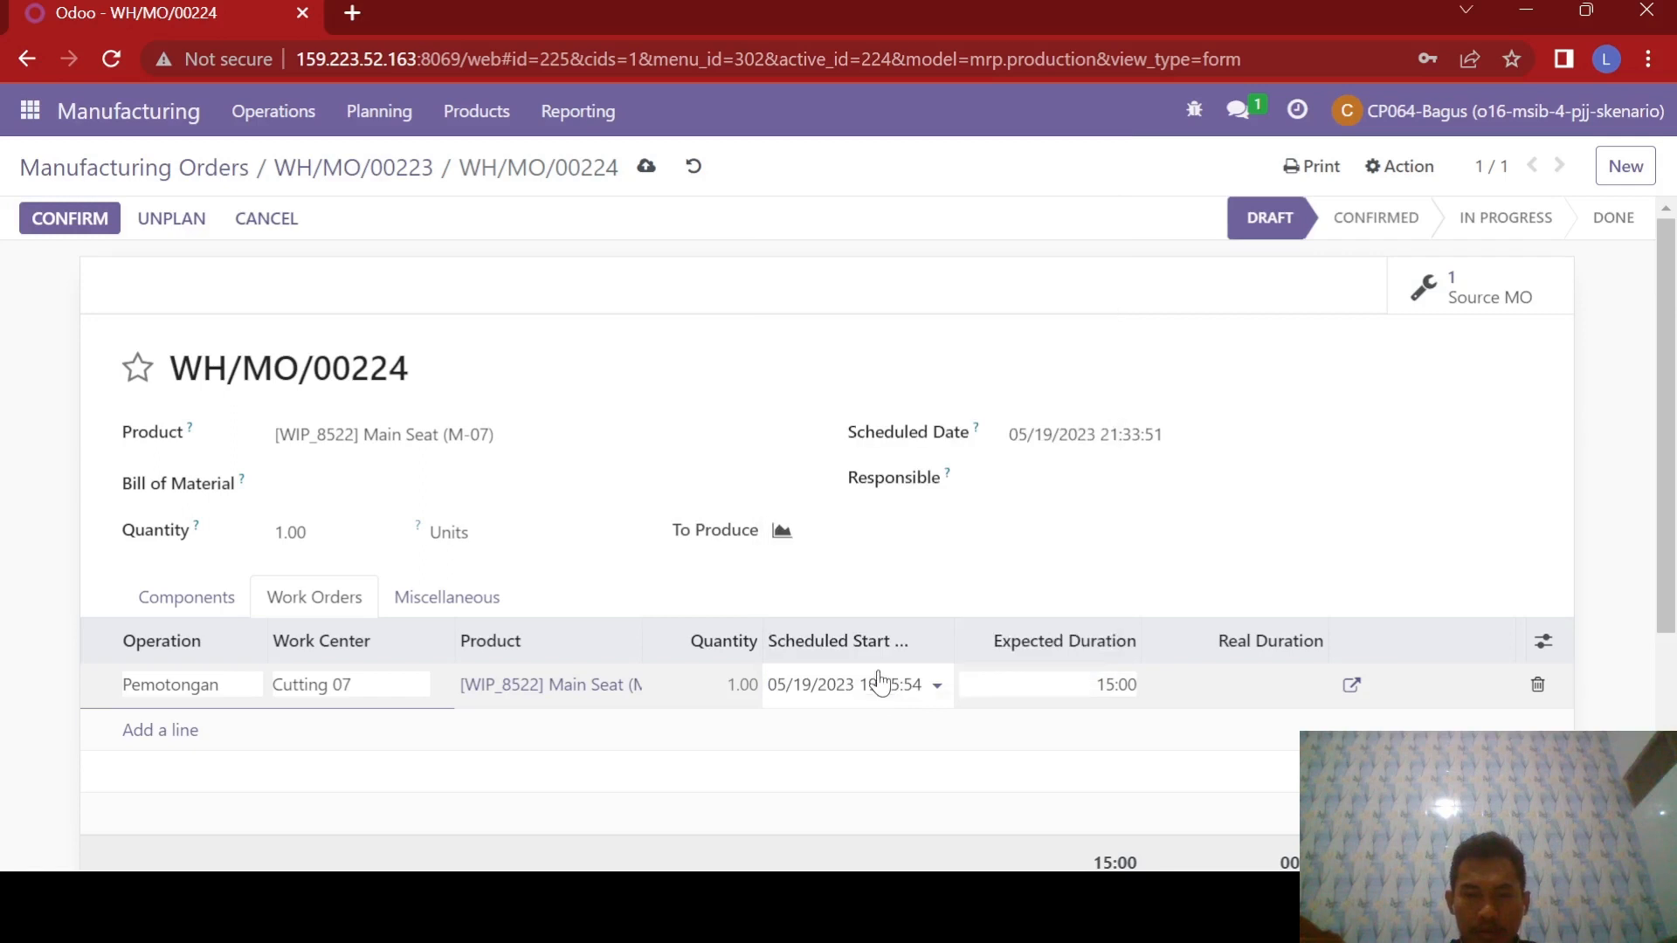
left_click(742, 352)
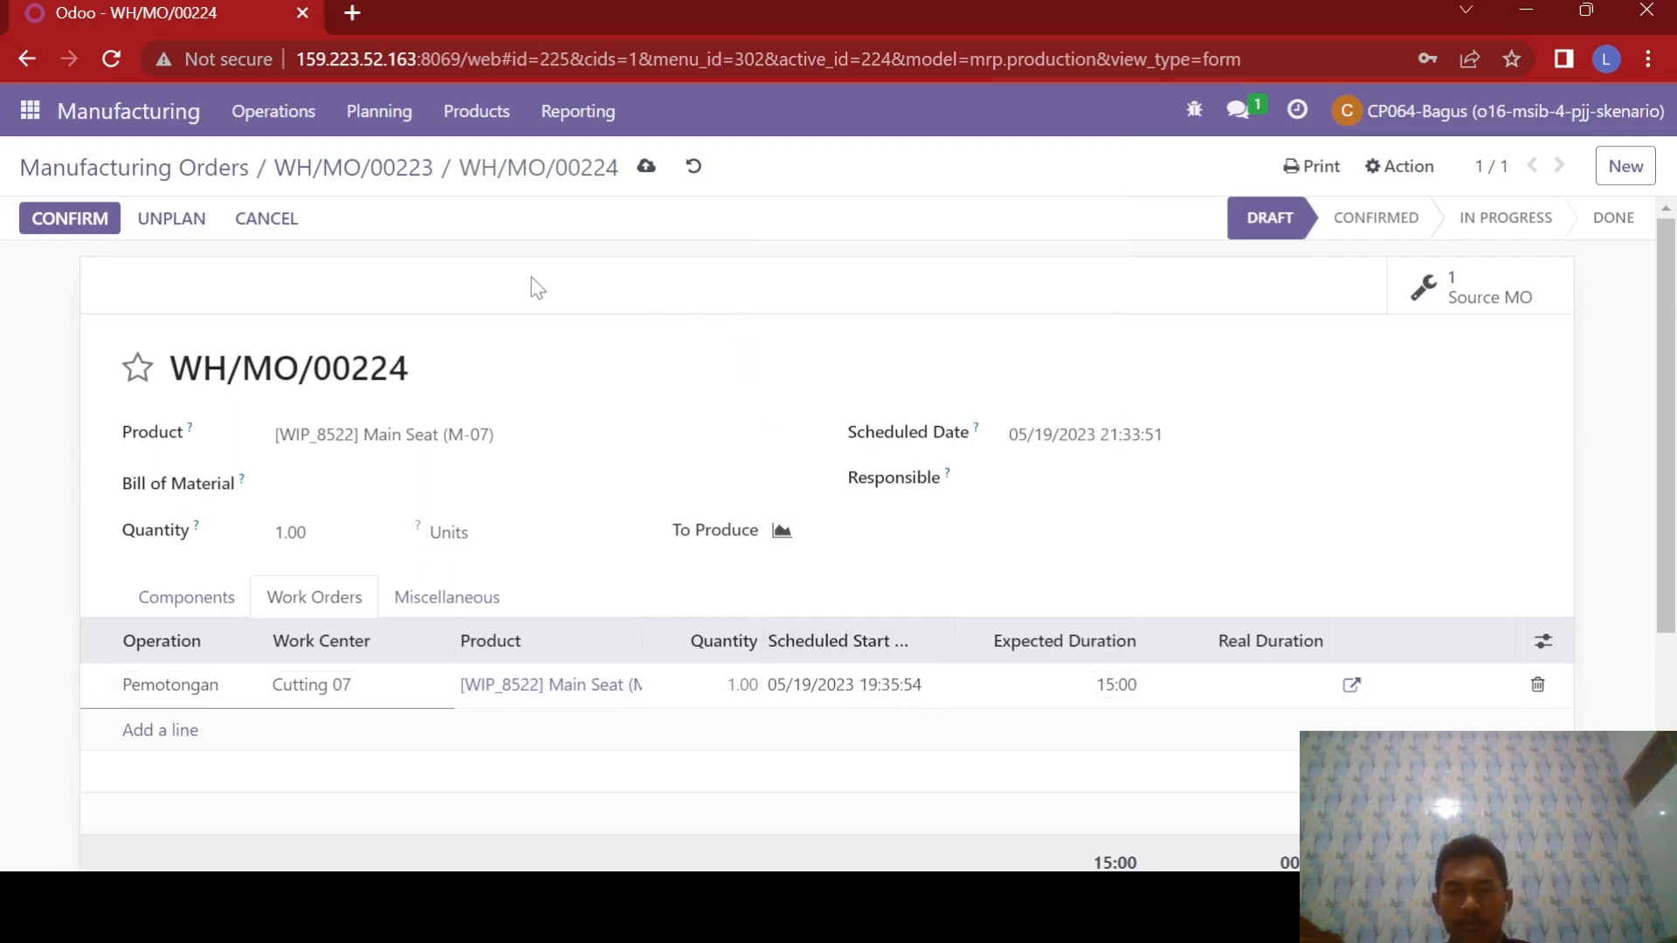
Confirm the Main Seat (M-07) order and return to the parent Chair (M-07) order after checking the components.
left_click(92, 220)
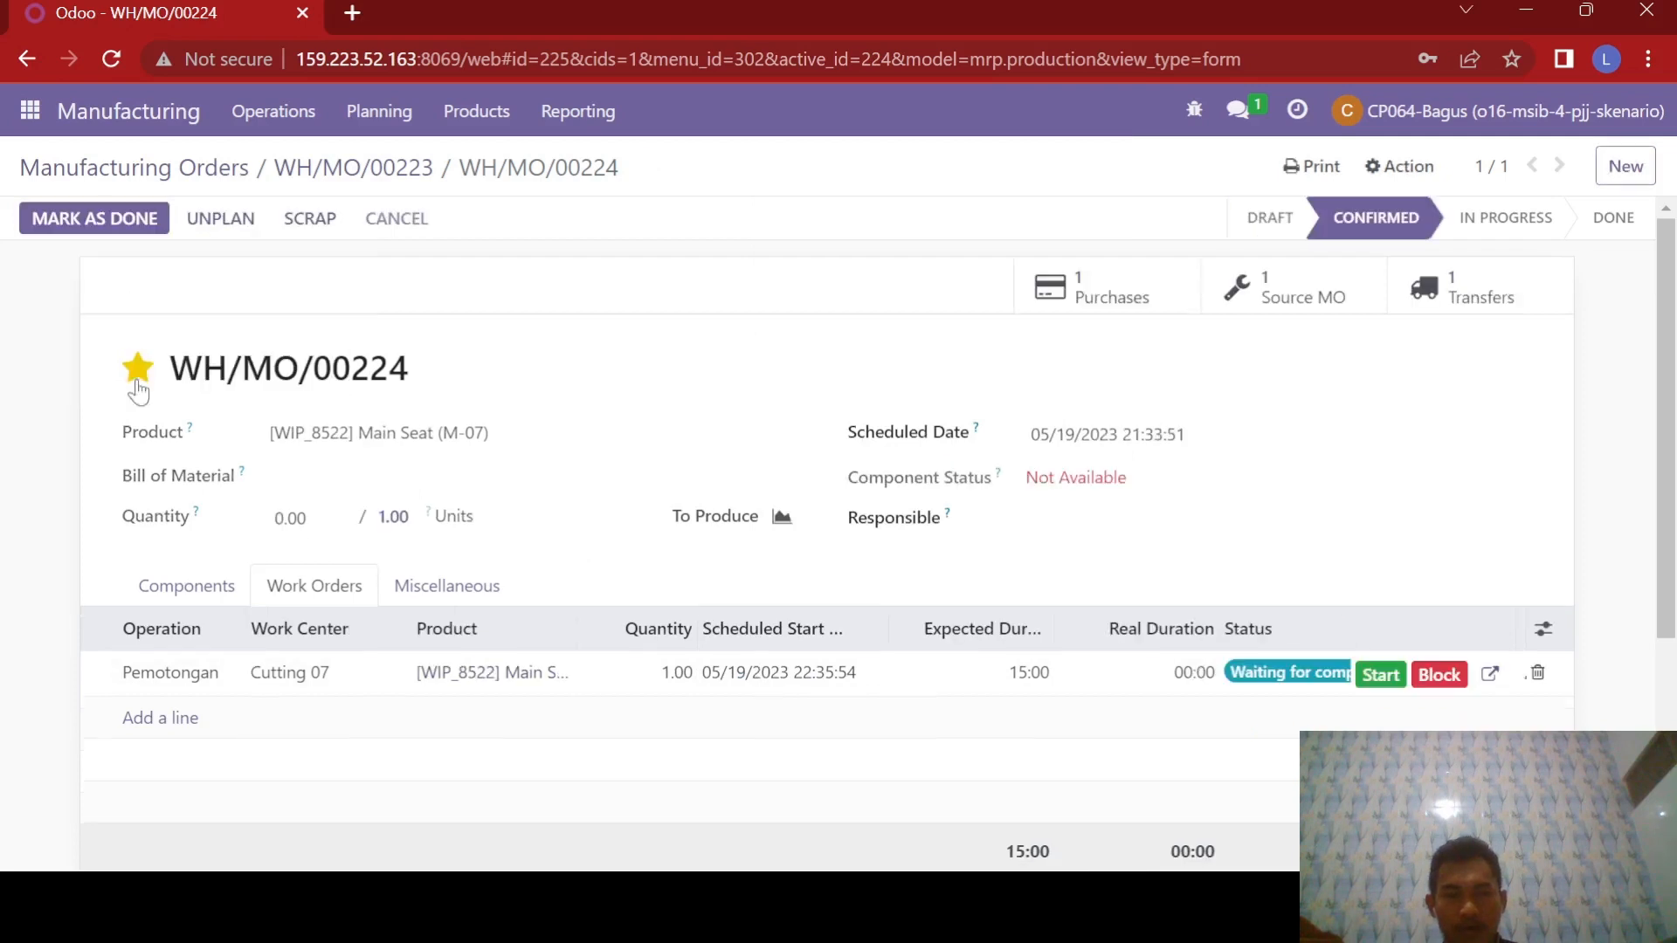
left_click(152, 594)
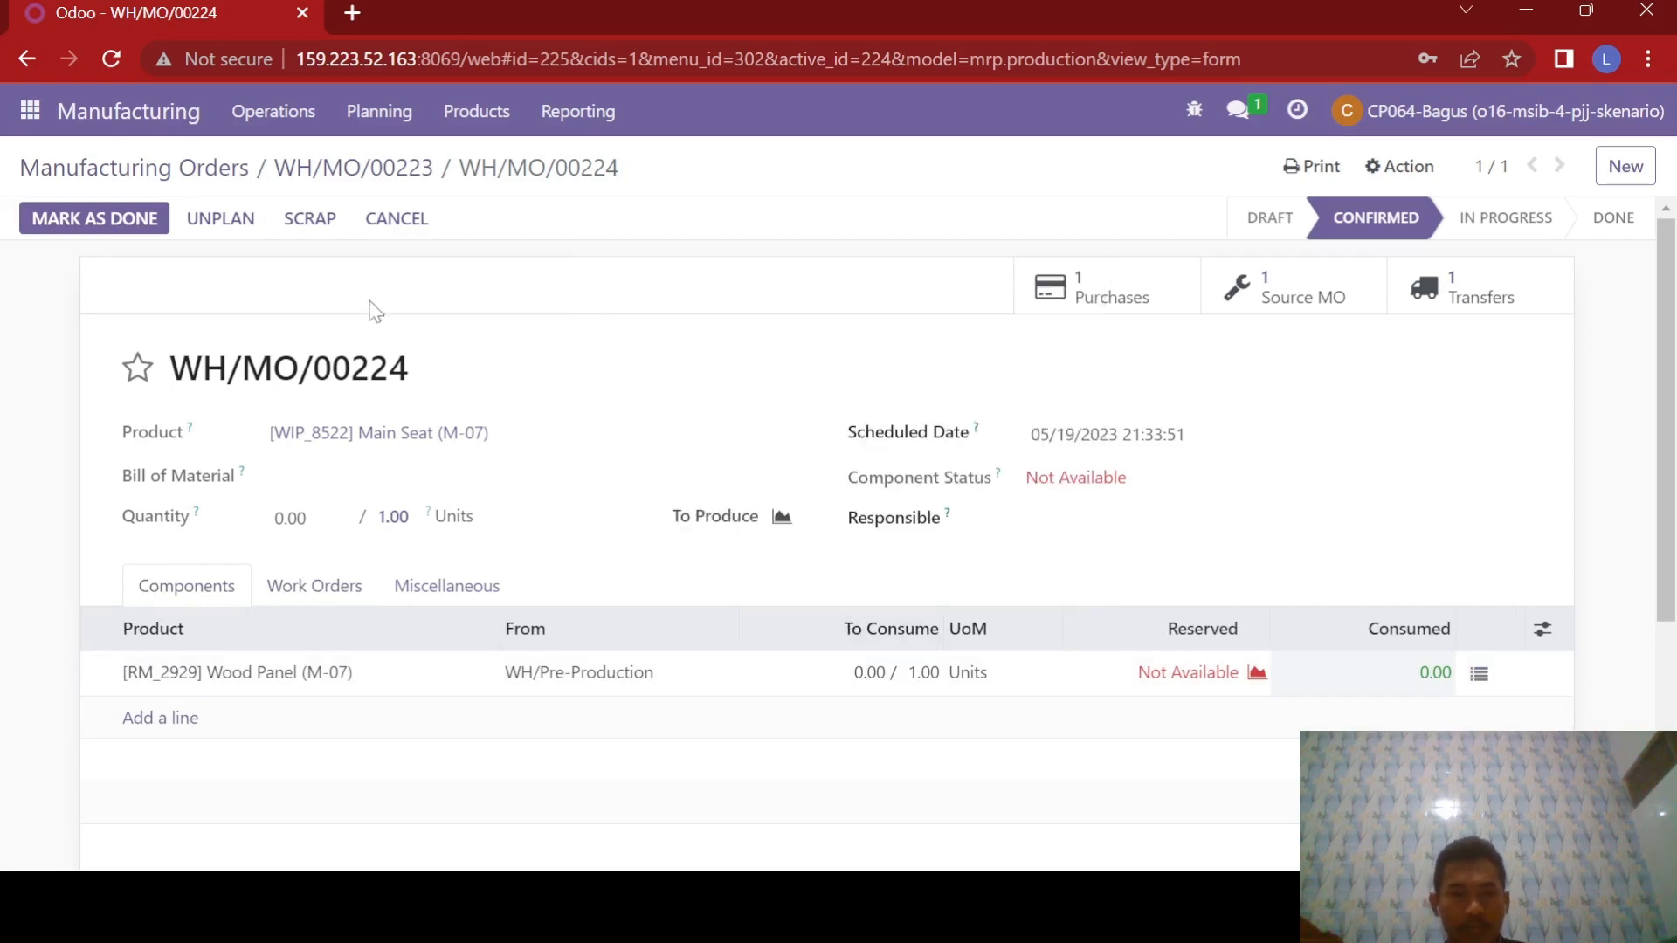
left_click(348, 171)
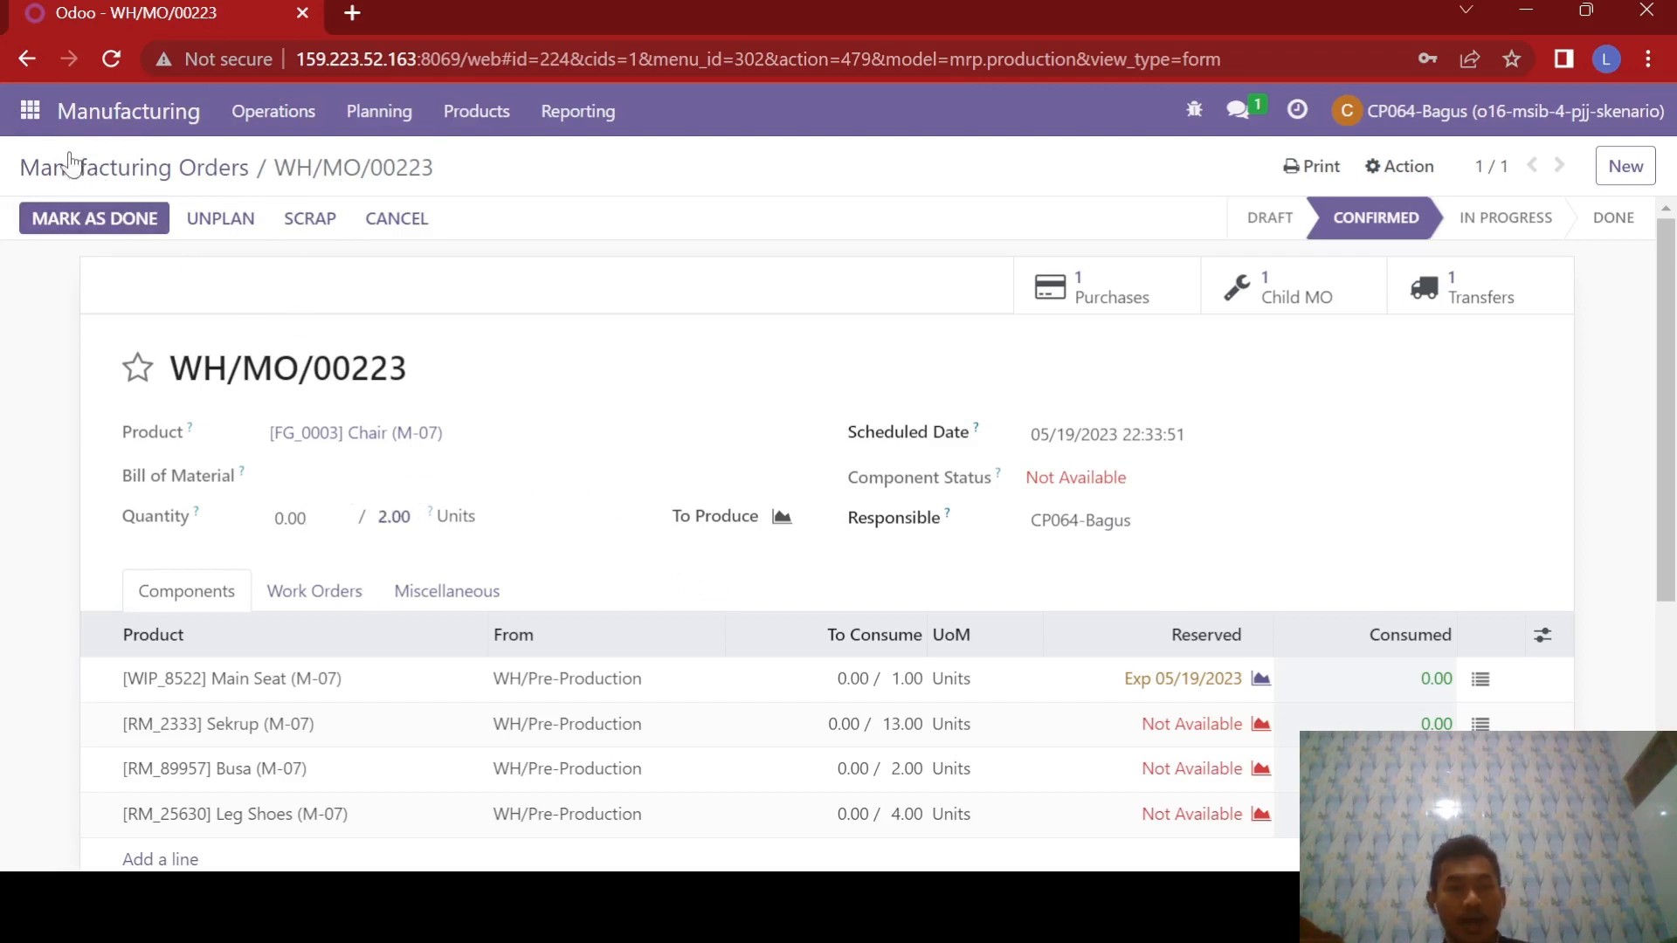
Draft a Discuss direct message to the inventory colleague that begins "Tolong validasi kebutuhan barang untuk mo".
left_click(31, 112)
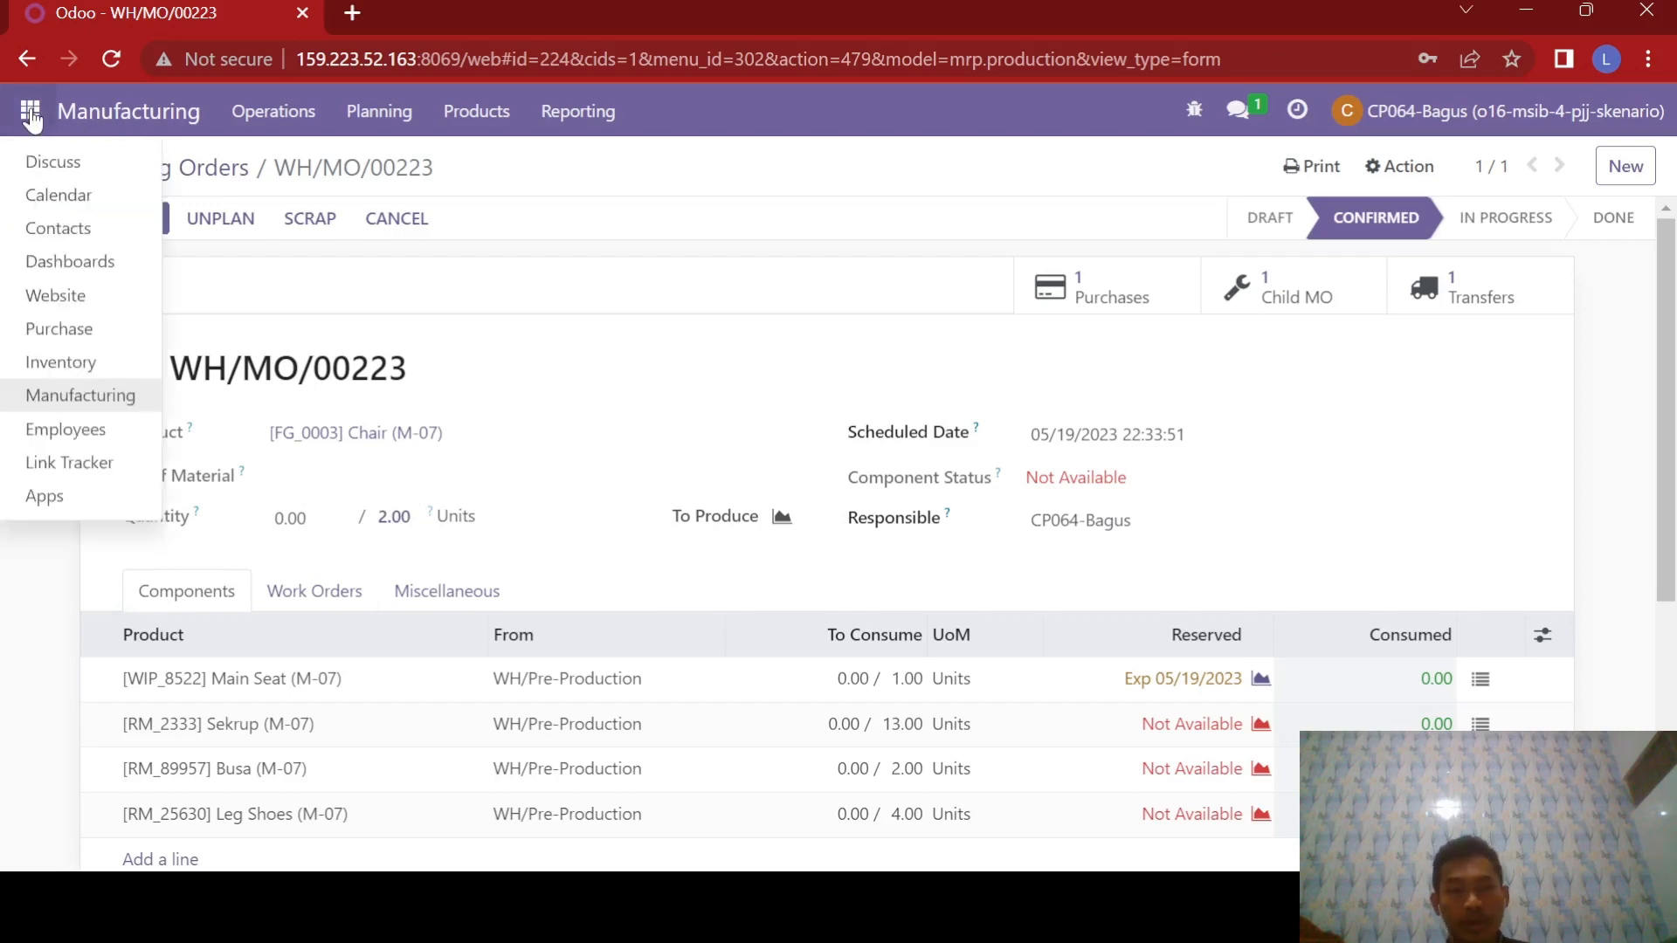
left_click(35, 171)
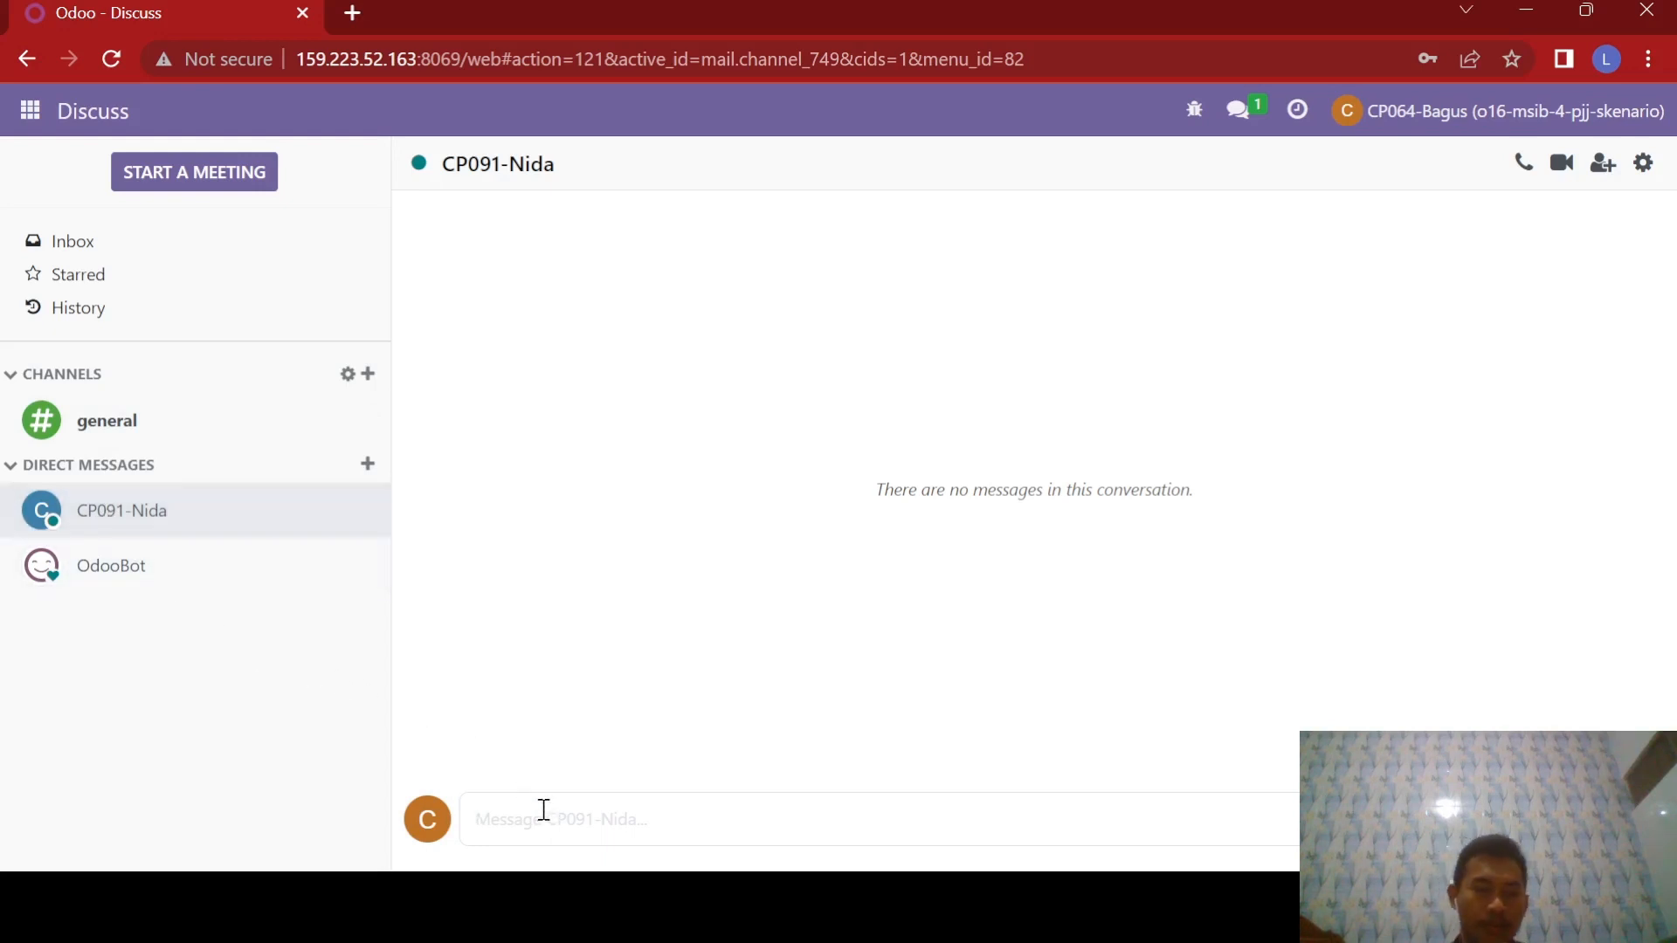
type("Tolong ")
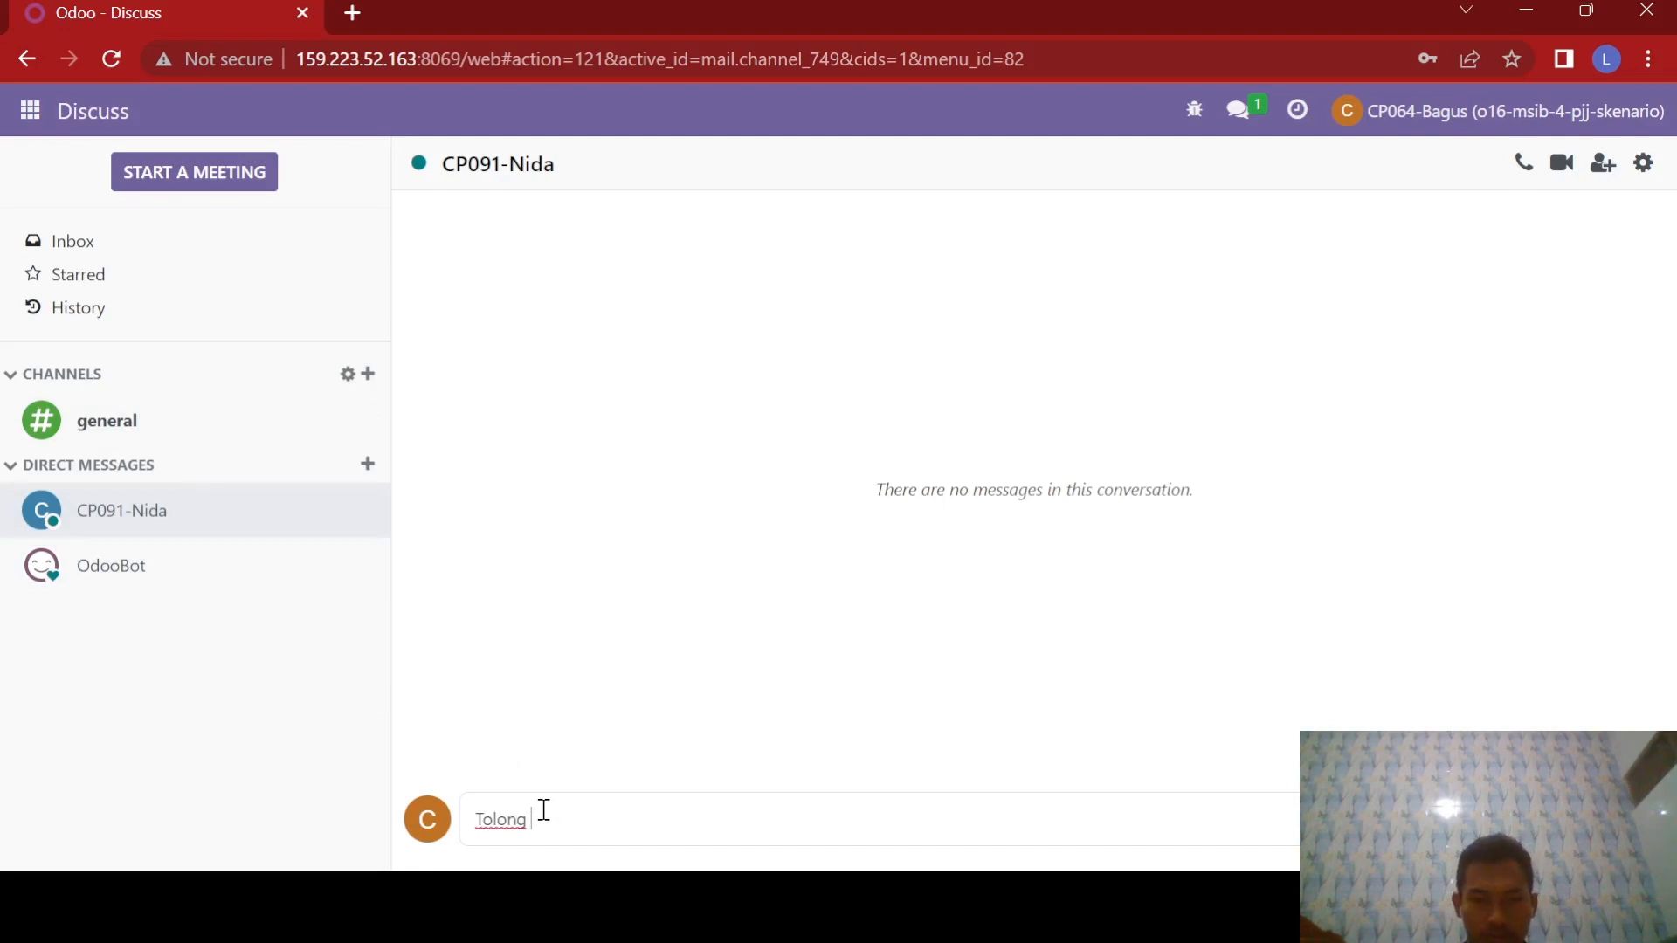
type("validasi")
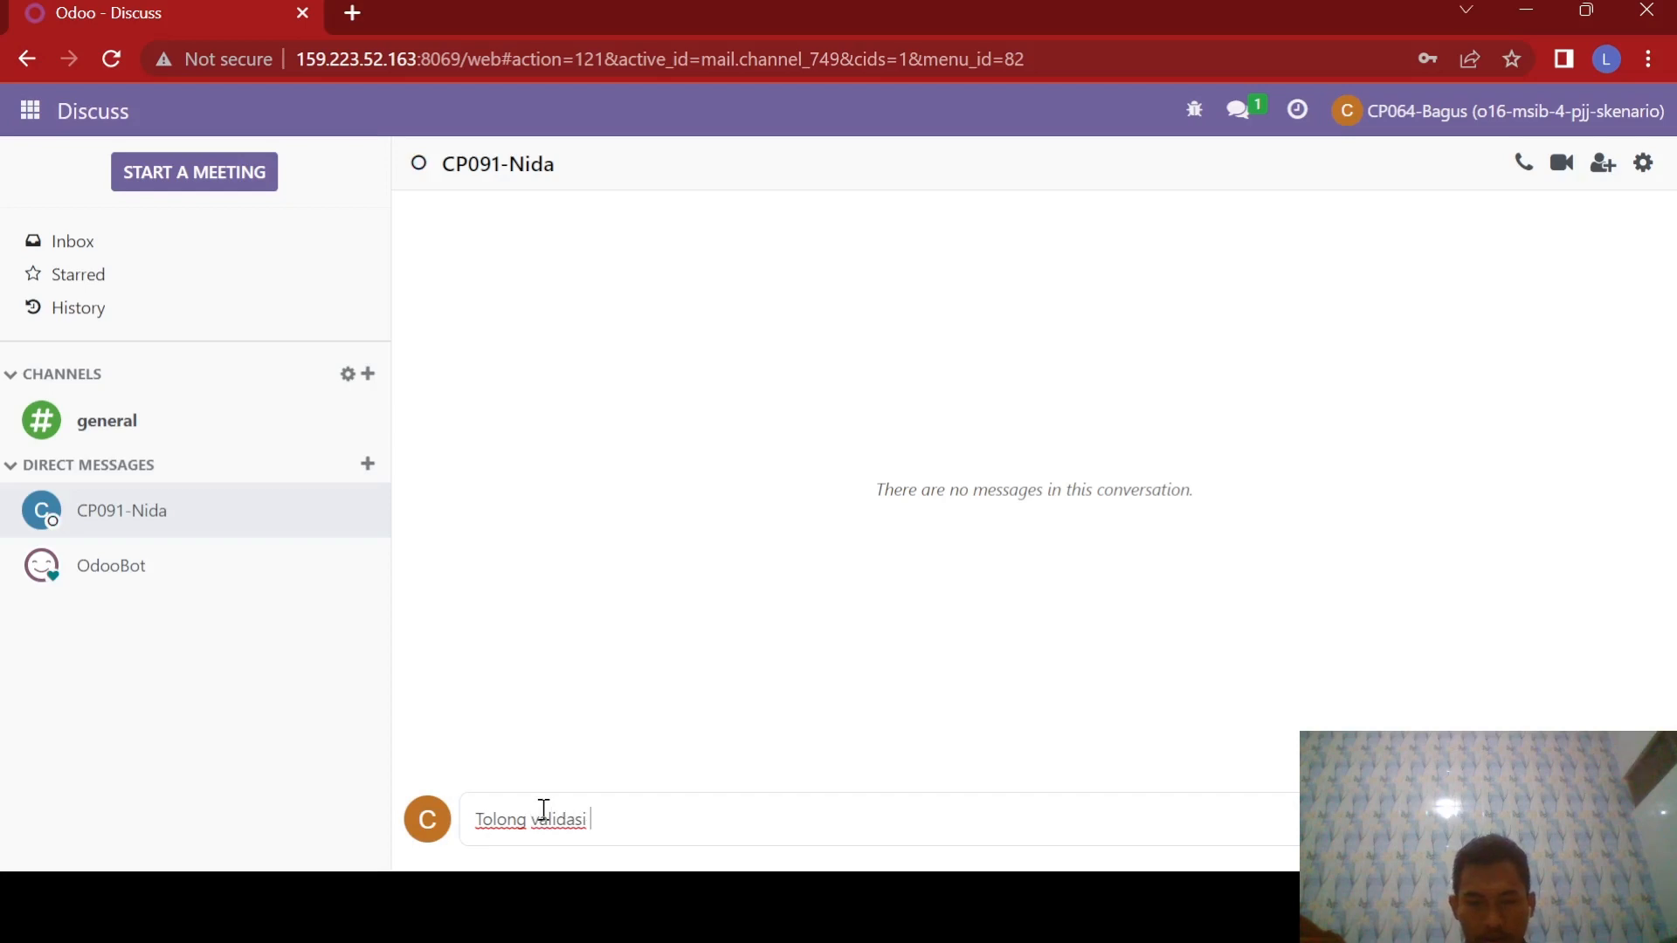
type(" keebutuh")
key("BackSpace")
key("BackSpace")
key("BackSpace")
key("BackSpace")
key("BackSpace")
key("BackSpace")
key("BackSpace")
type("ebutuhan")
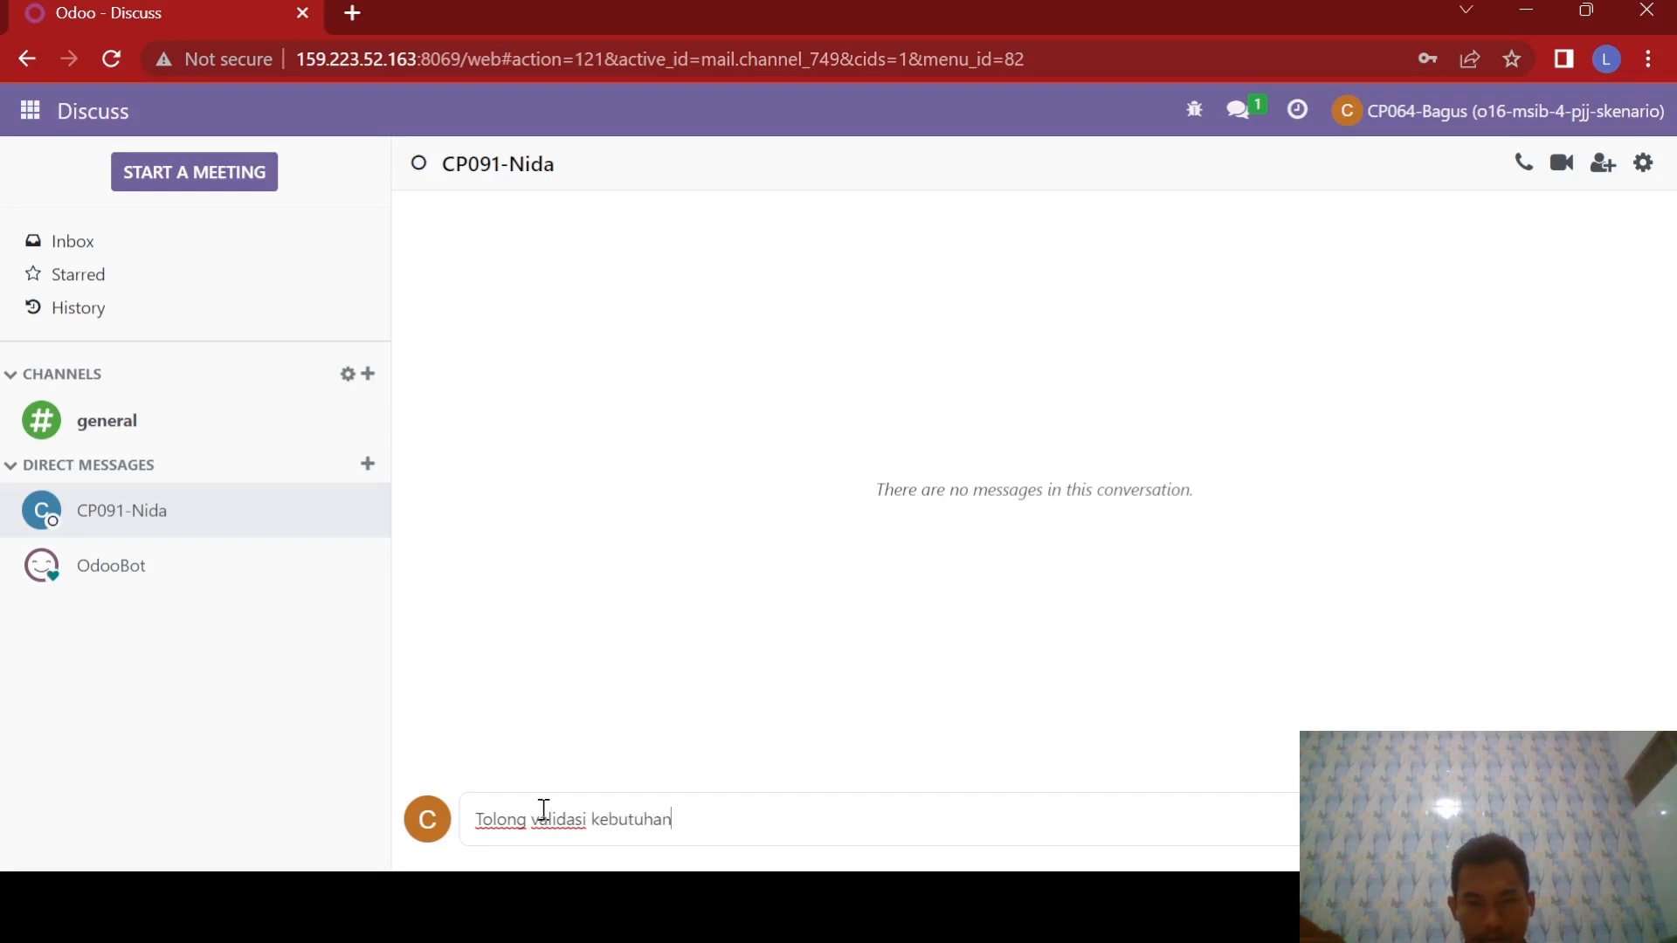
type(" barang untuk mo22")
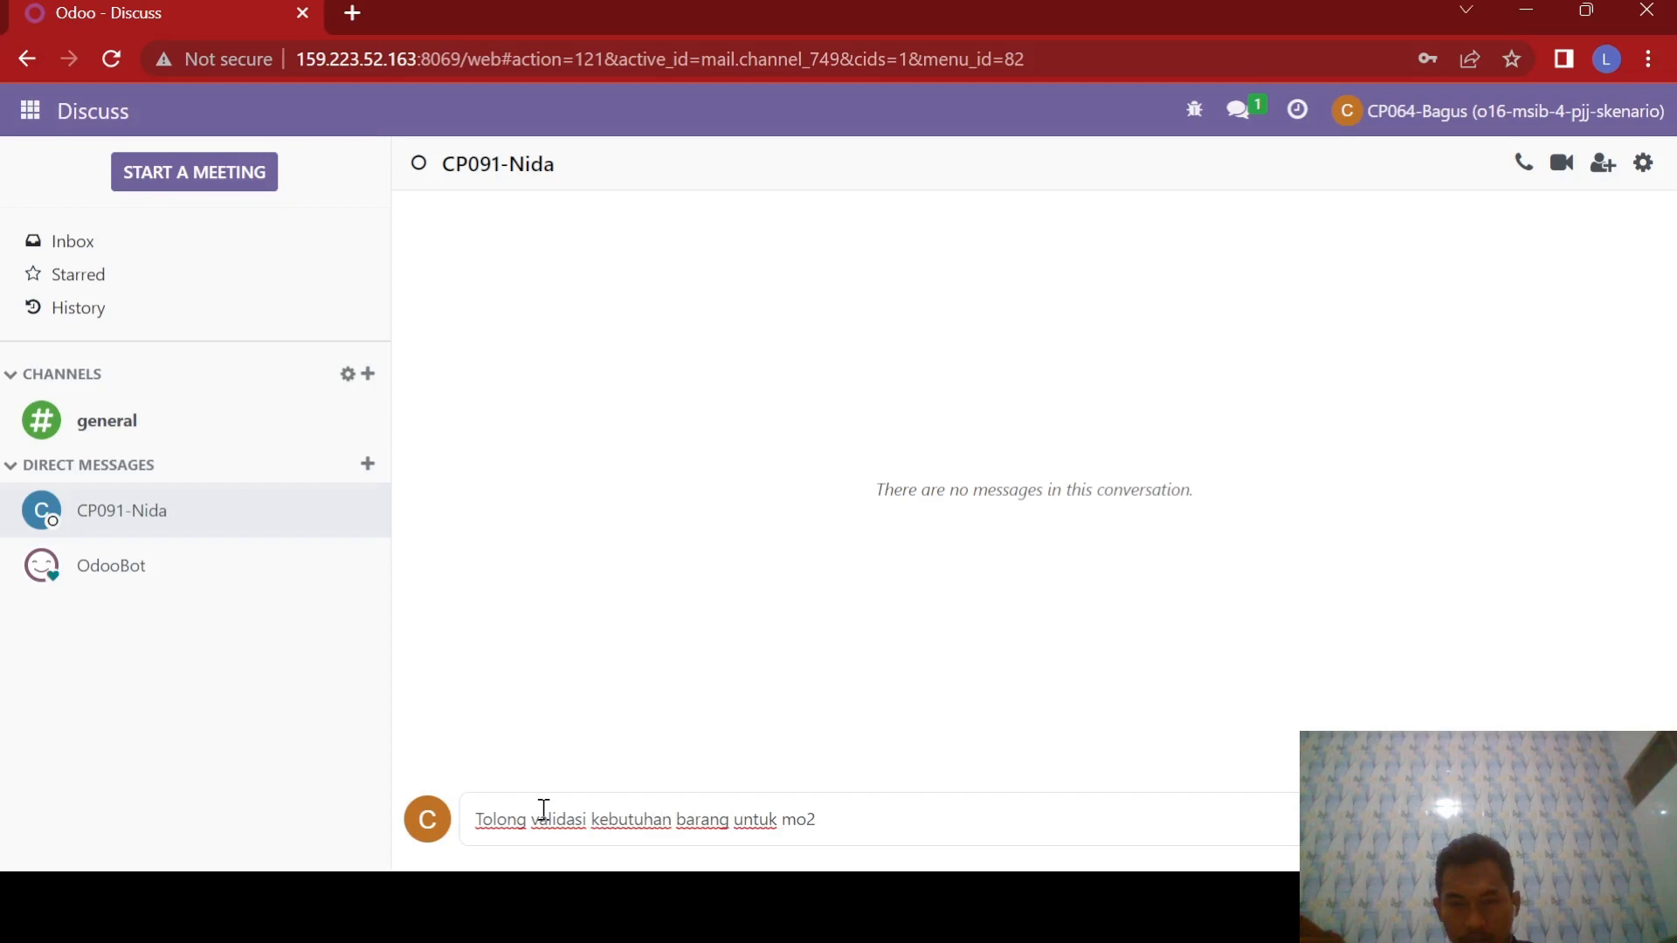
key("BackSpace")
Look up the Table (M-07) order in Manufacturing by searching the manufacturing orders for its number.
left_click(30, 111)
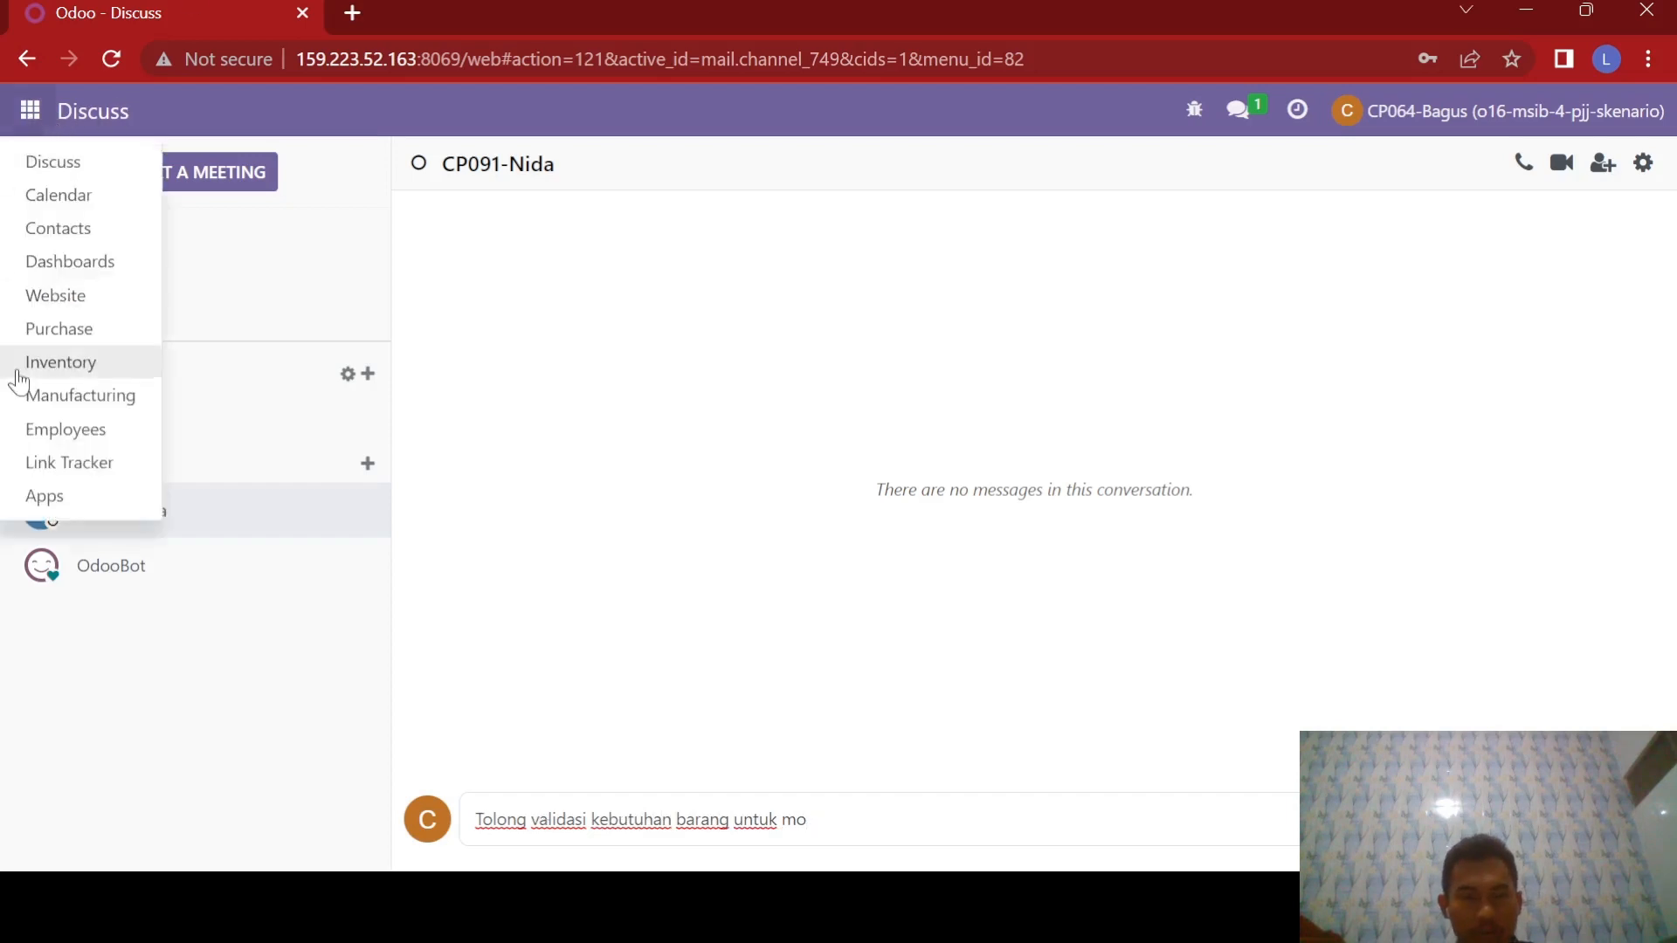
left_click(31, 400)
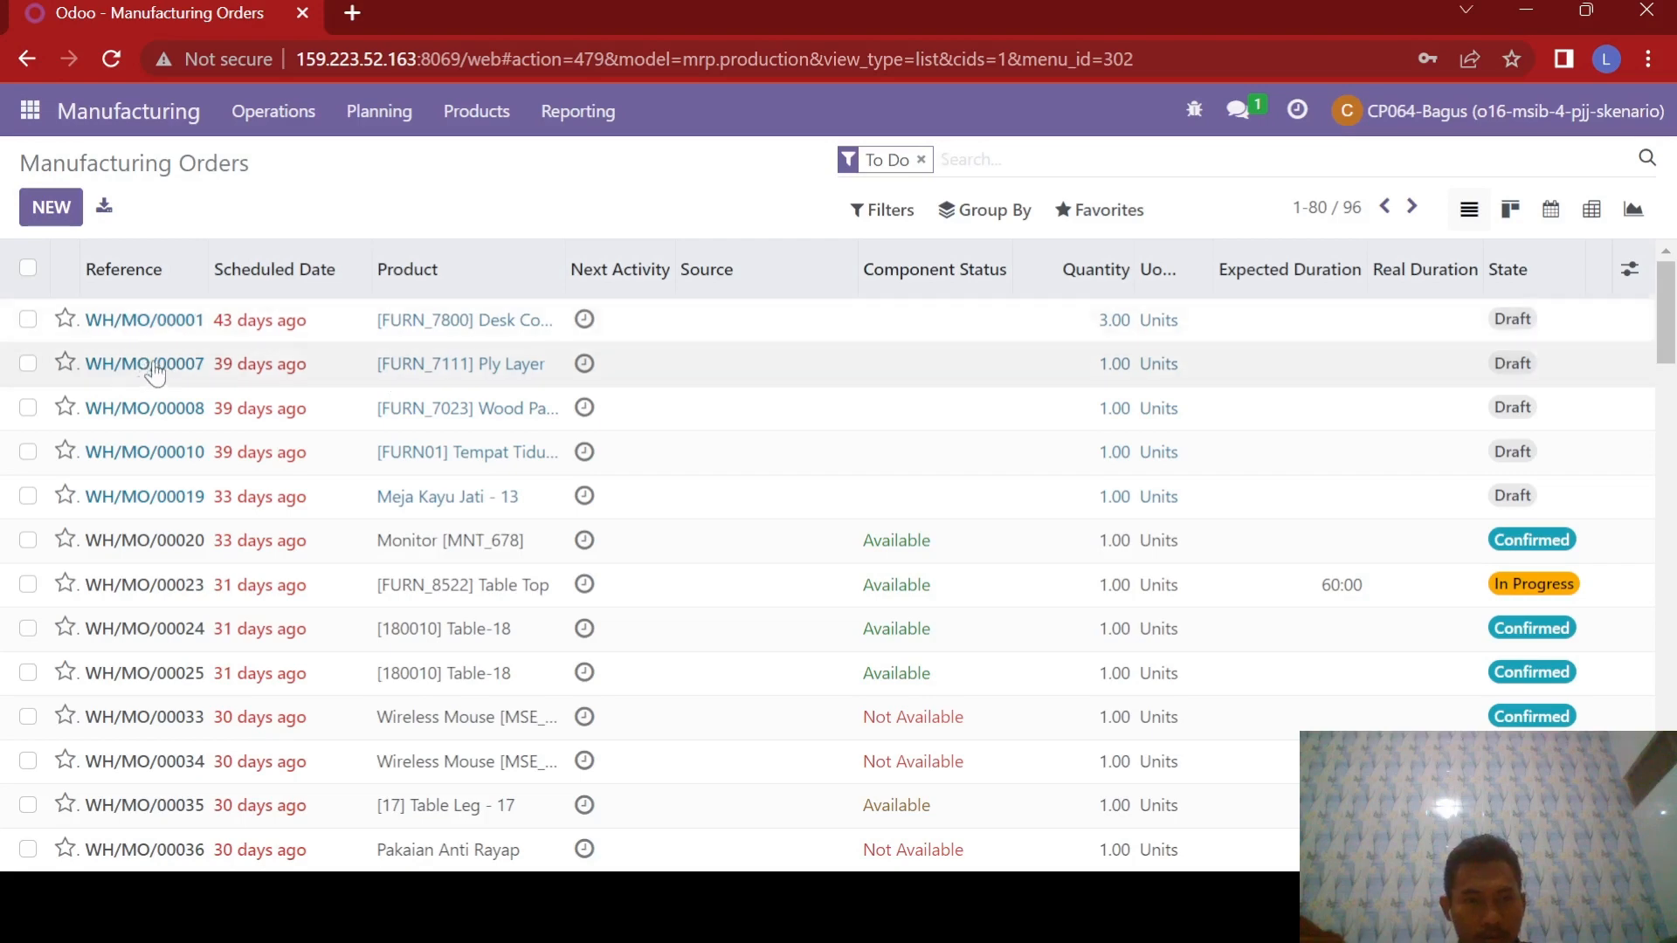
left_click(1044, 161)
type("221")
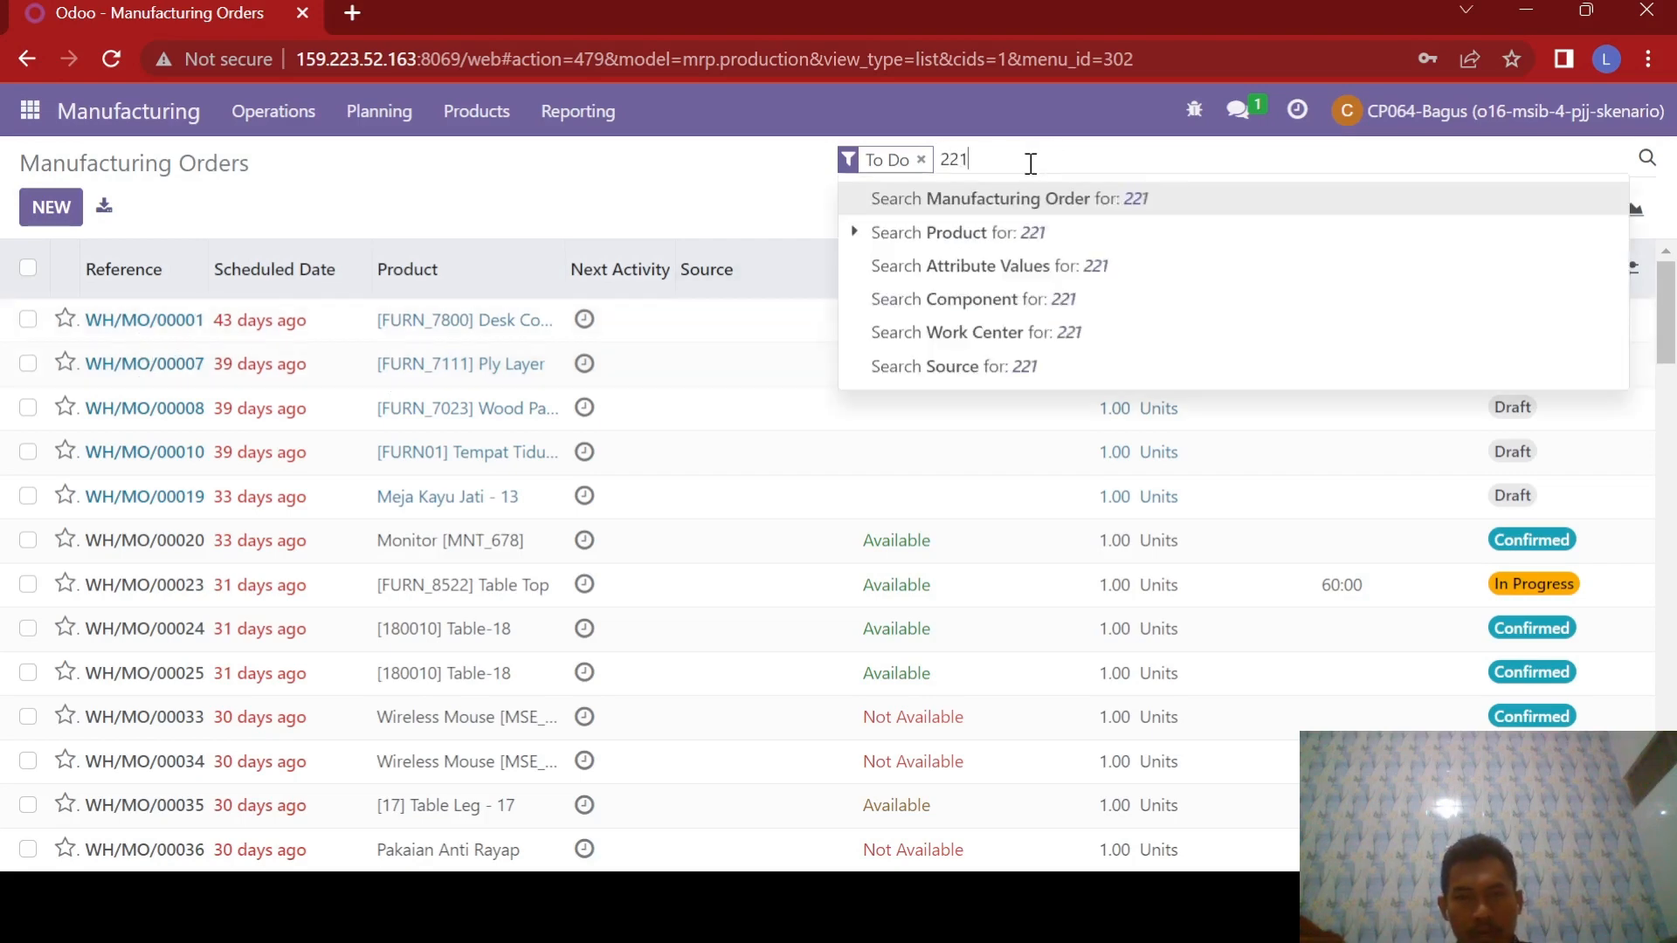
key("Return")
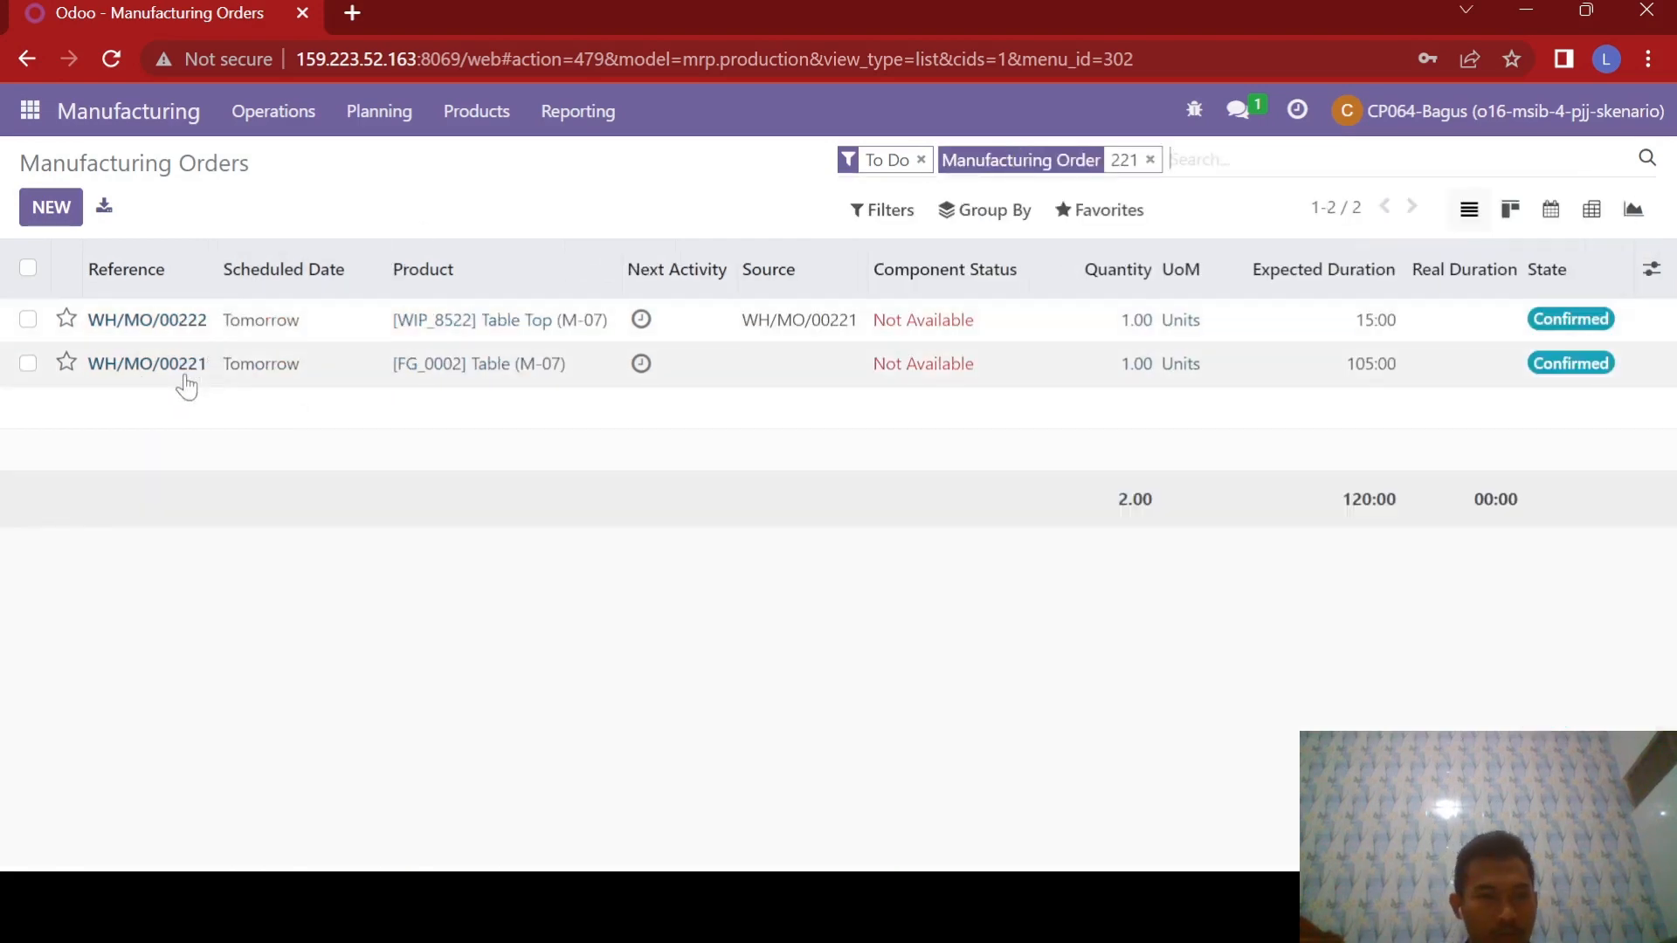
Complete the Discuss draft with the Table and Chair manufacturing order numbers joined by "&", replacing "mo", and end it with "Terima kasih".
left_click(19, 116)
left_click(23, 164)
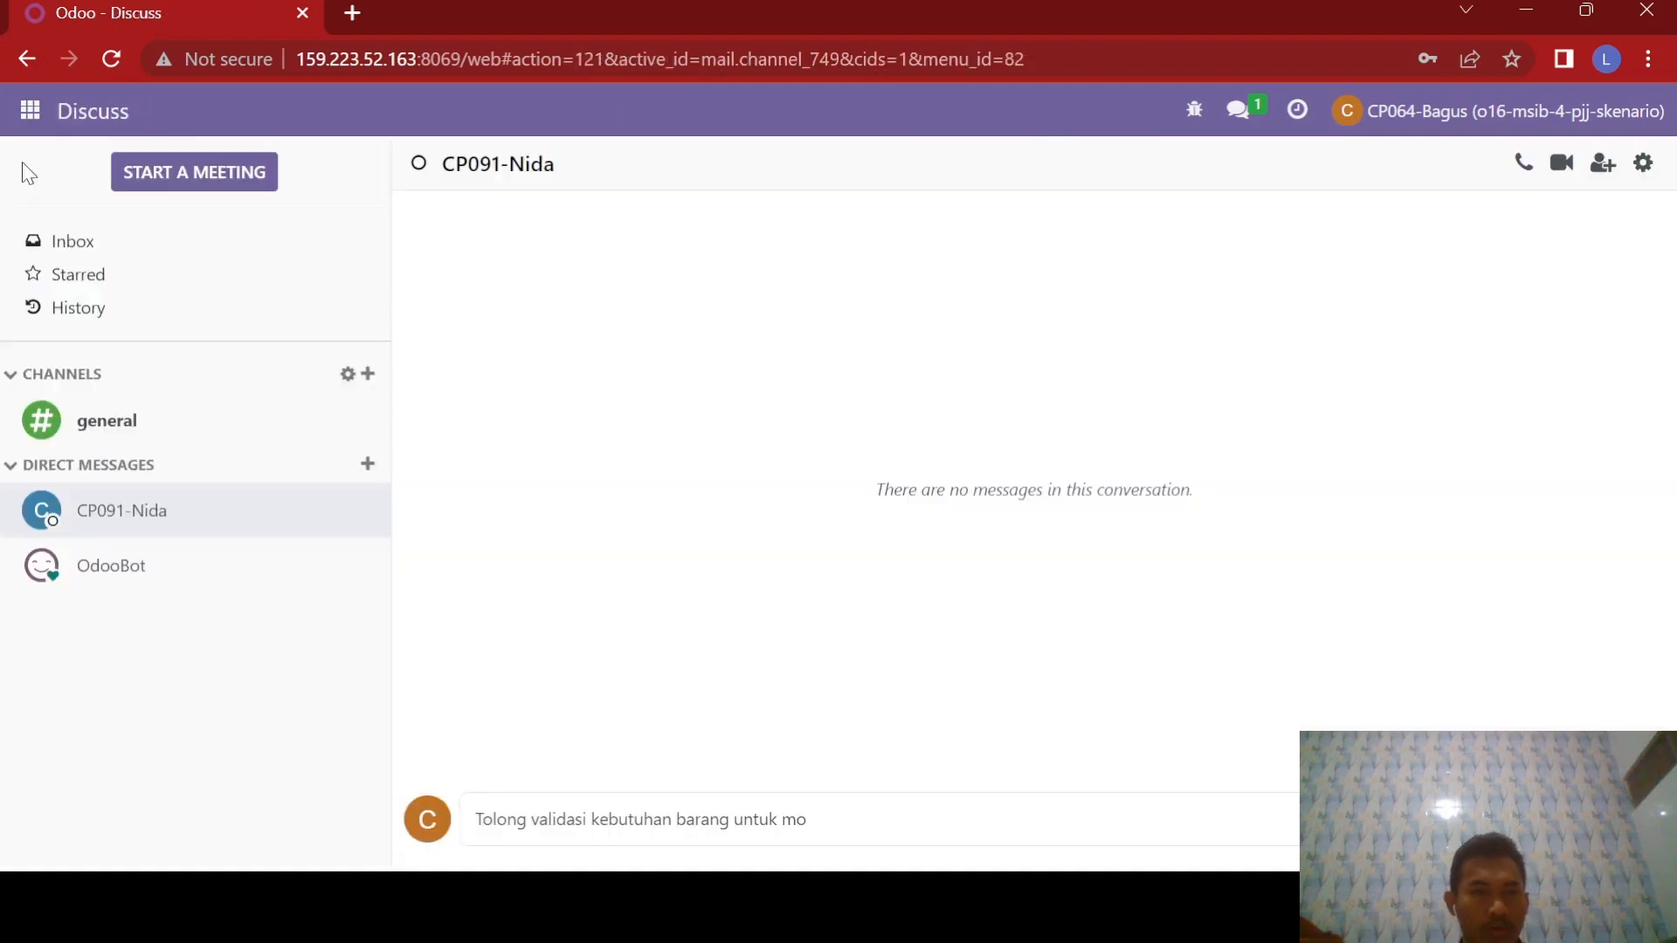
left_click(853, 812)
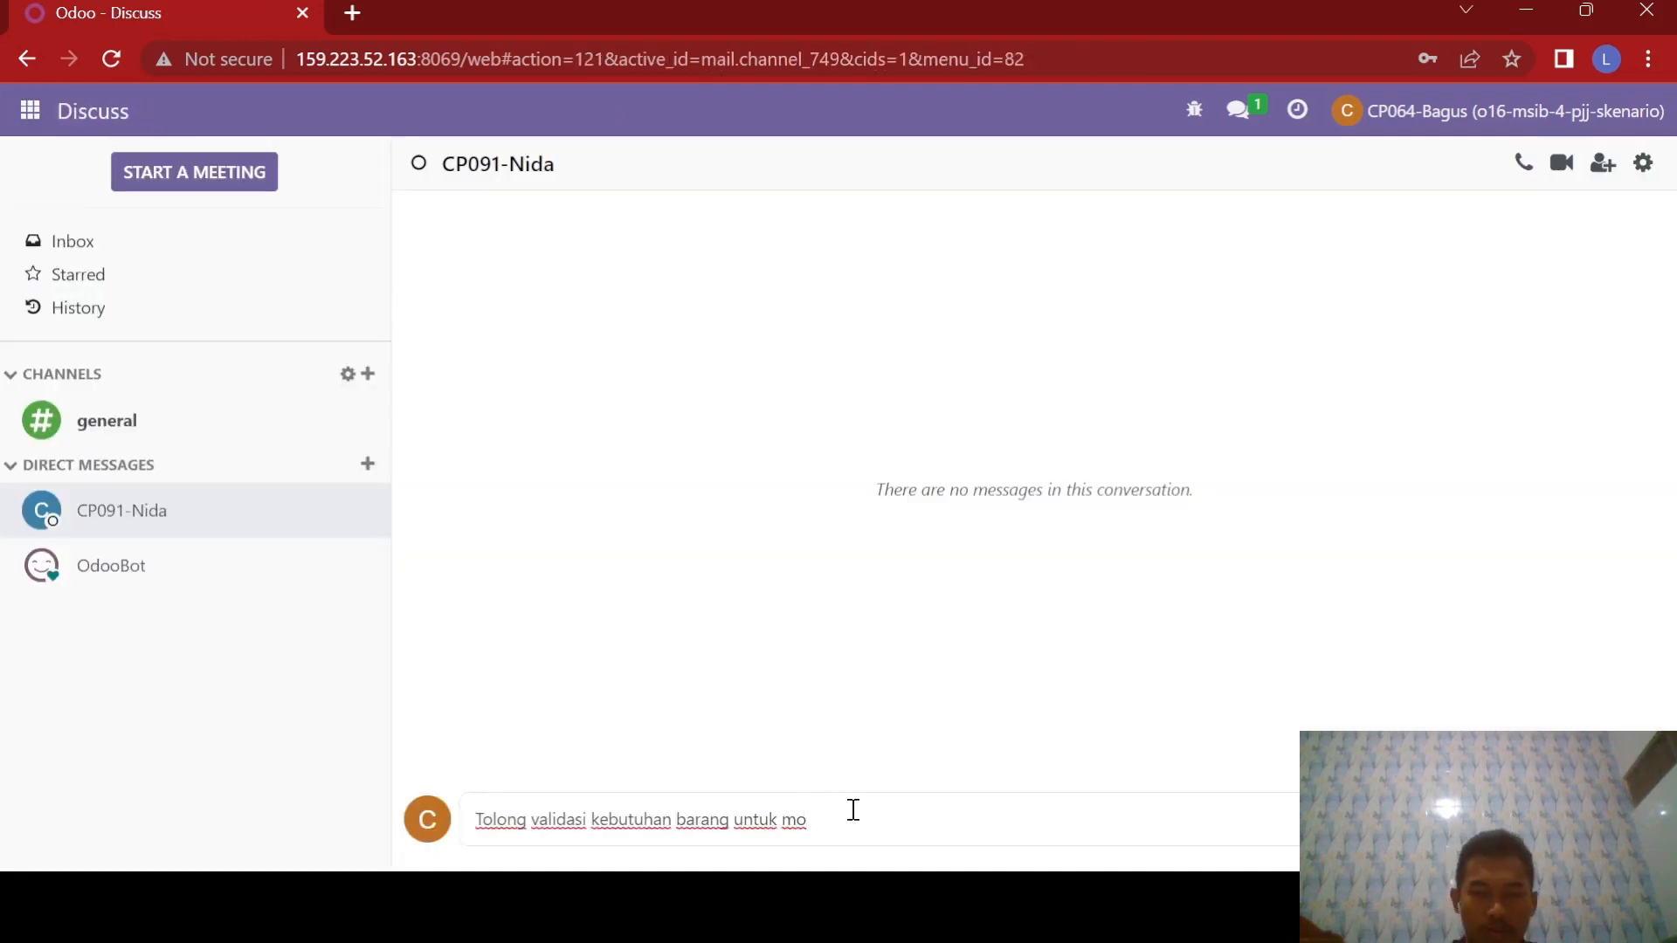
key("BackSpace")
key("BackSpace")
type("MO00224")
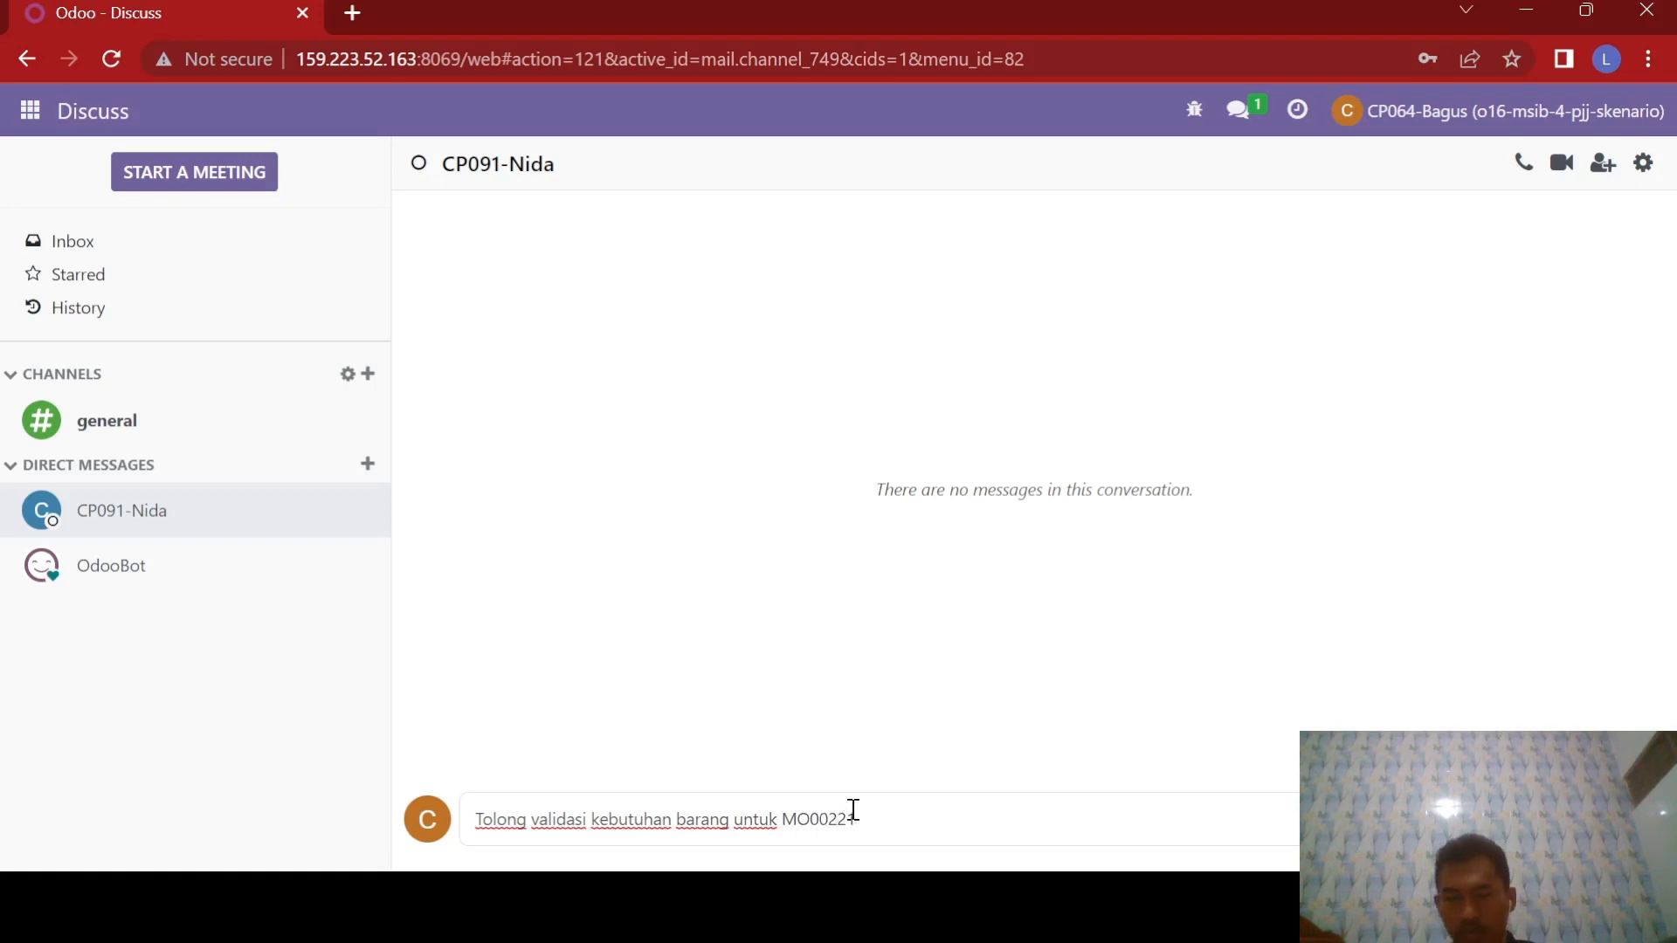
type("7")
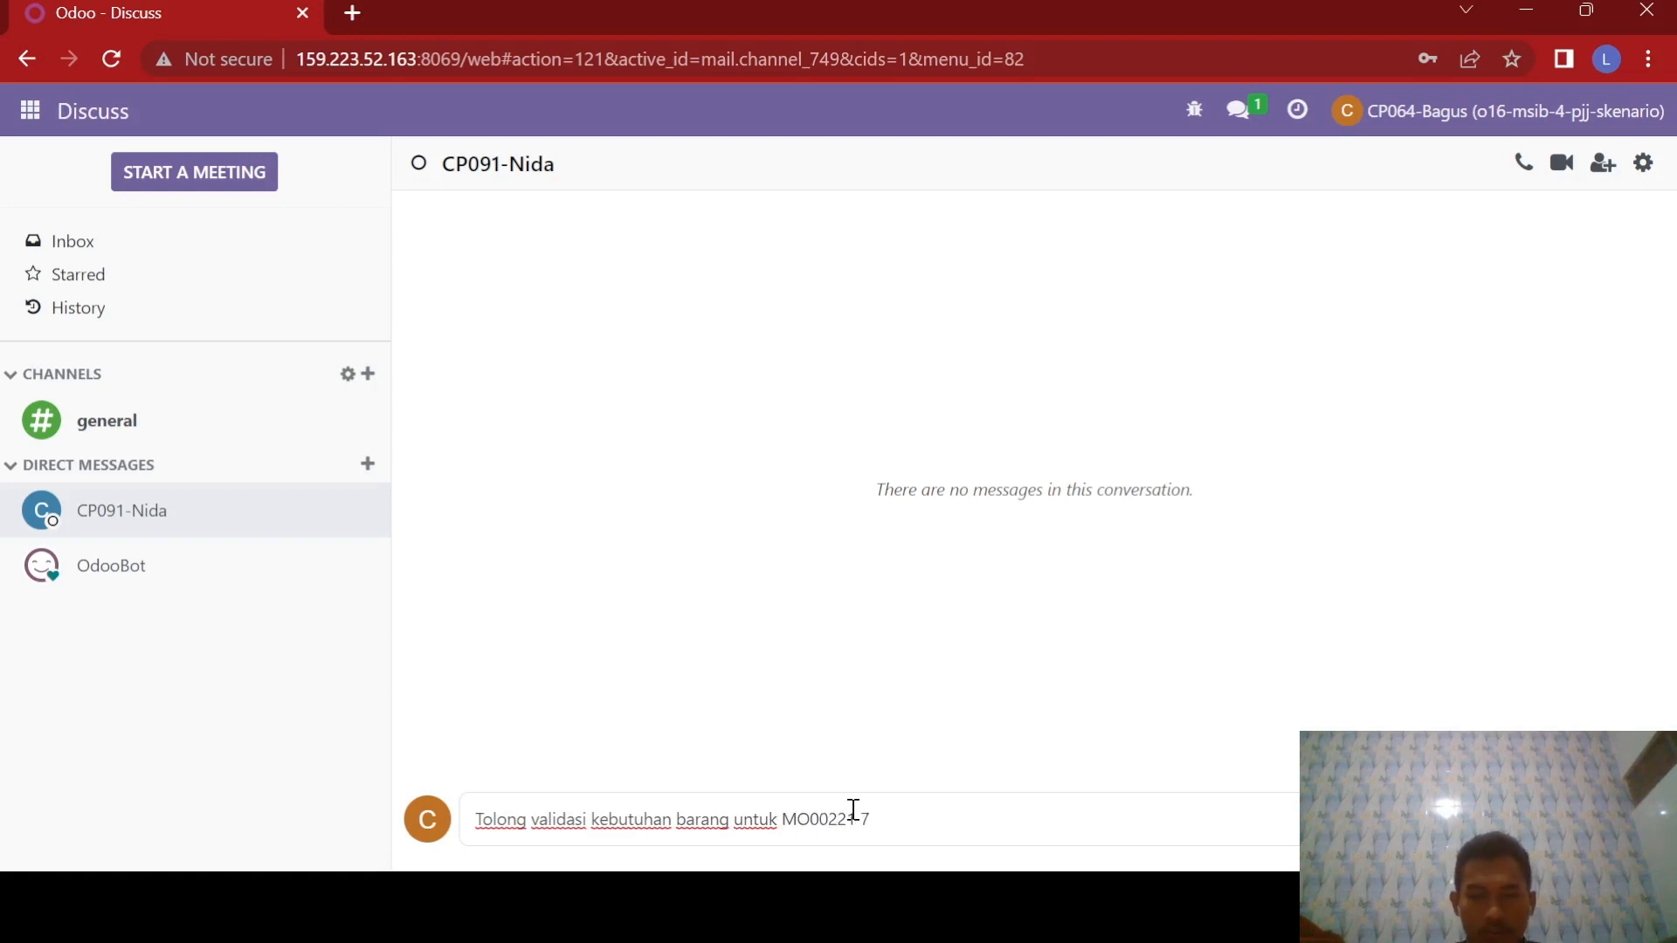
type("& M")
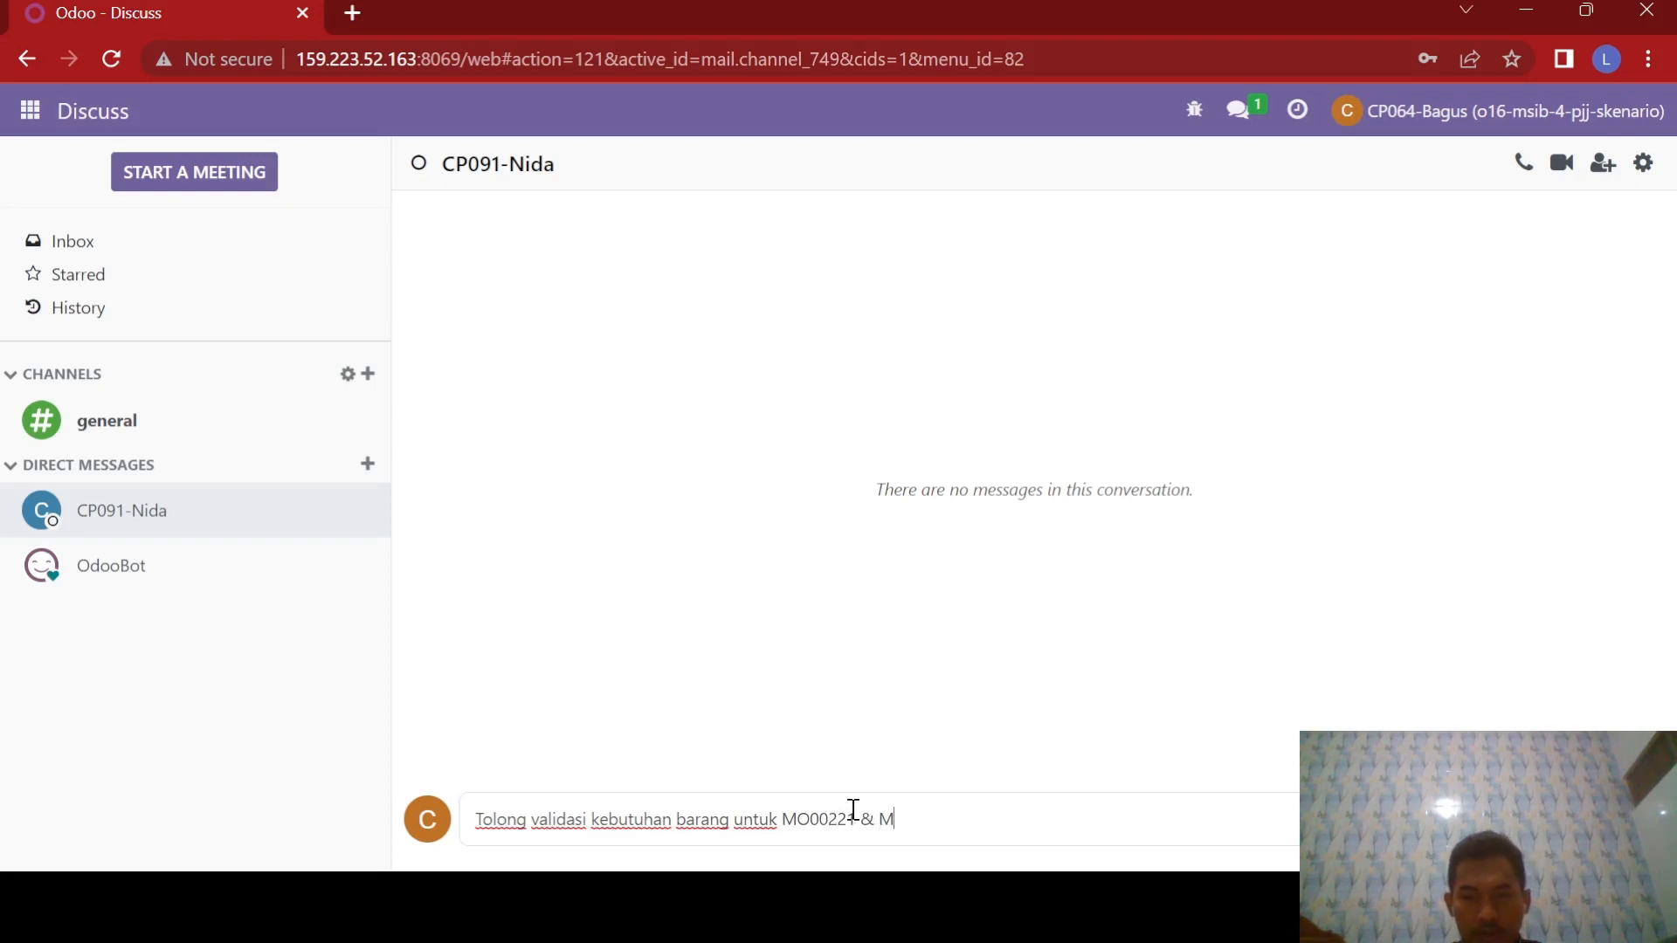
type("O00223. TERI")
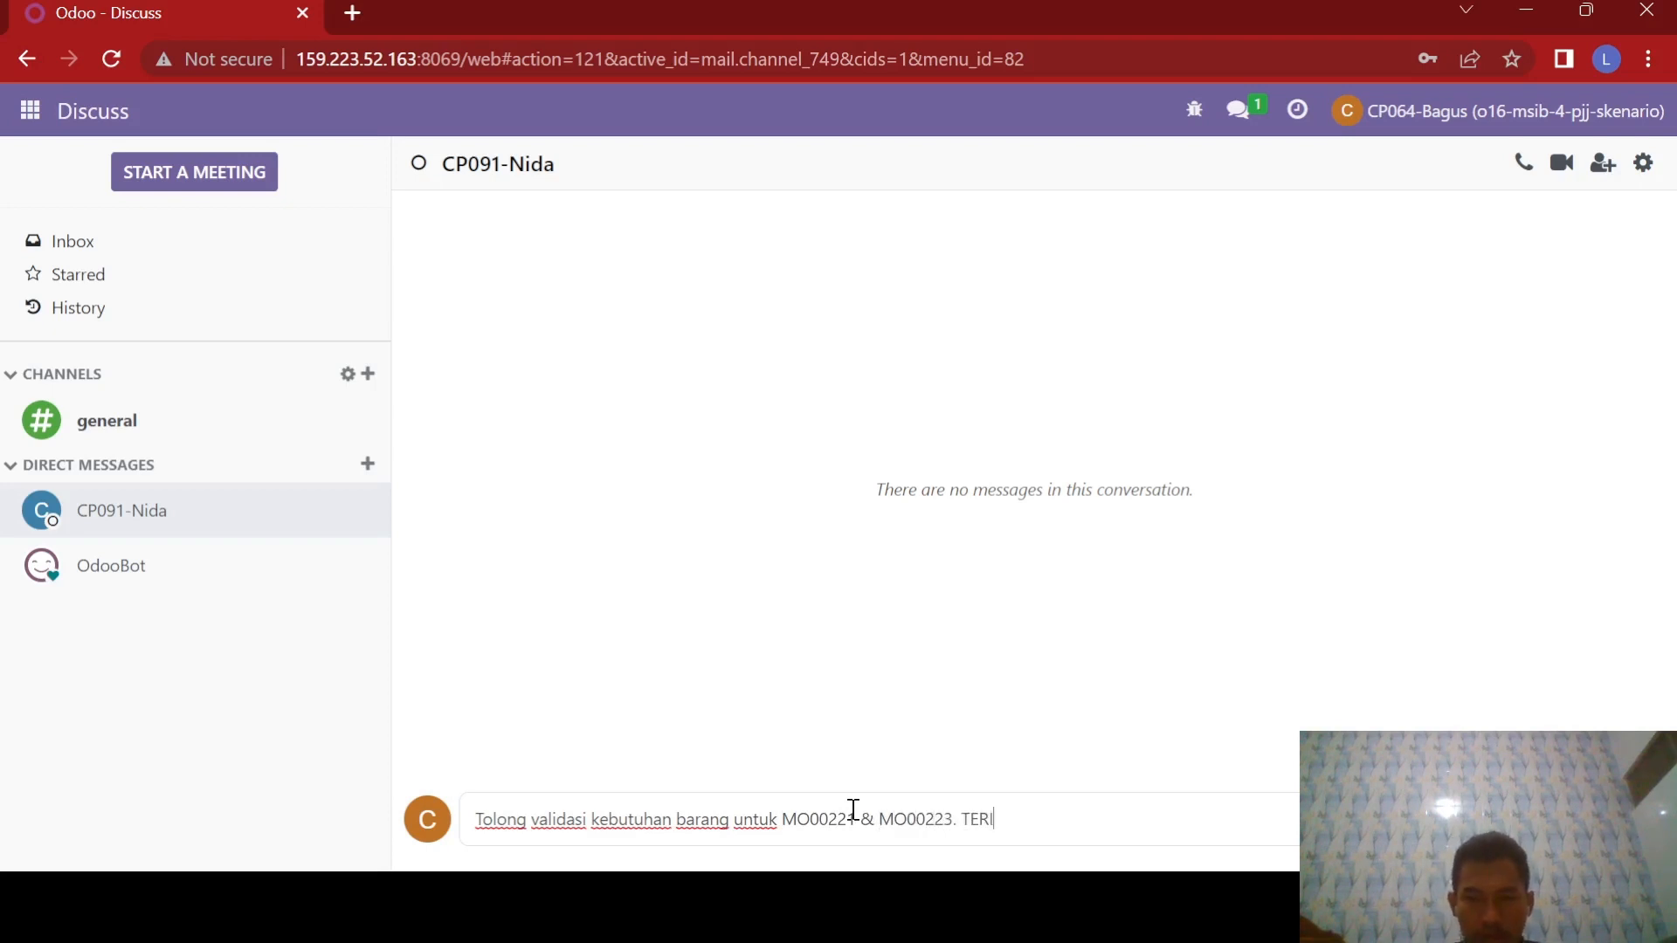
key("BackSpace")
key("BackSpace")
key("BackSpace")
type("Ter")
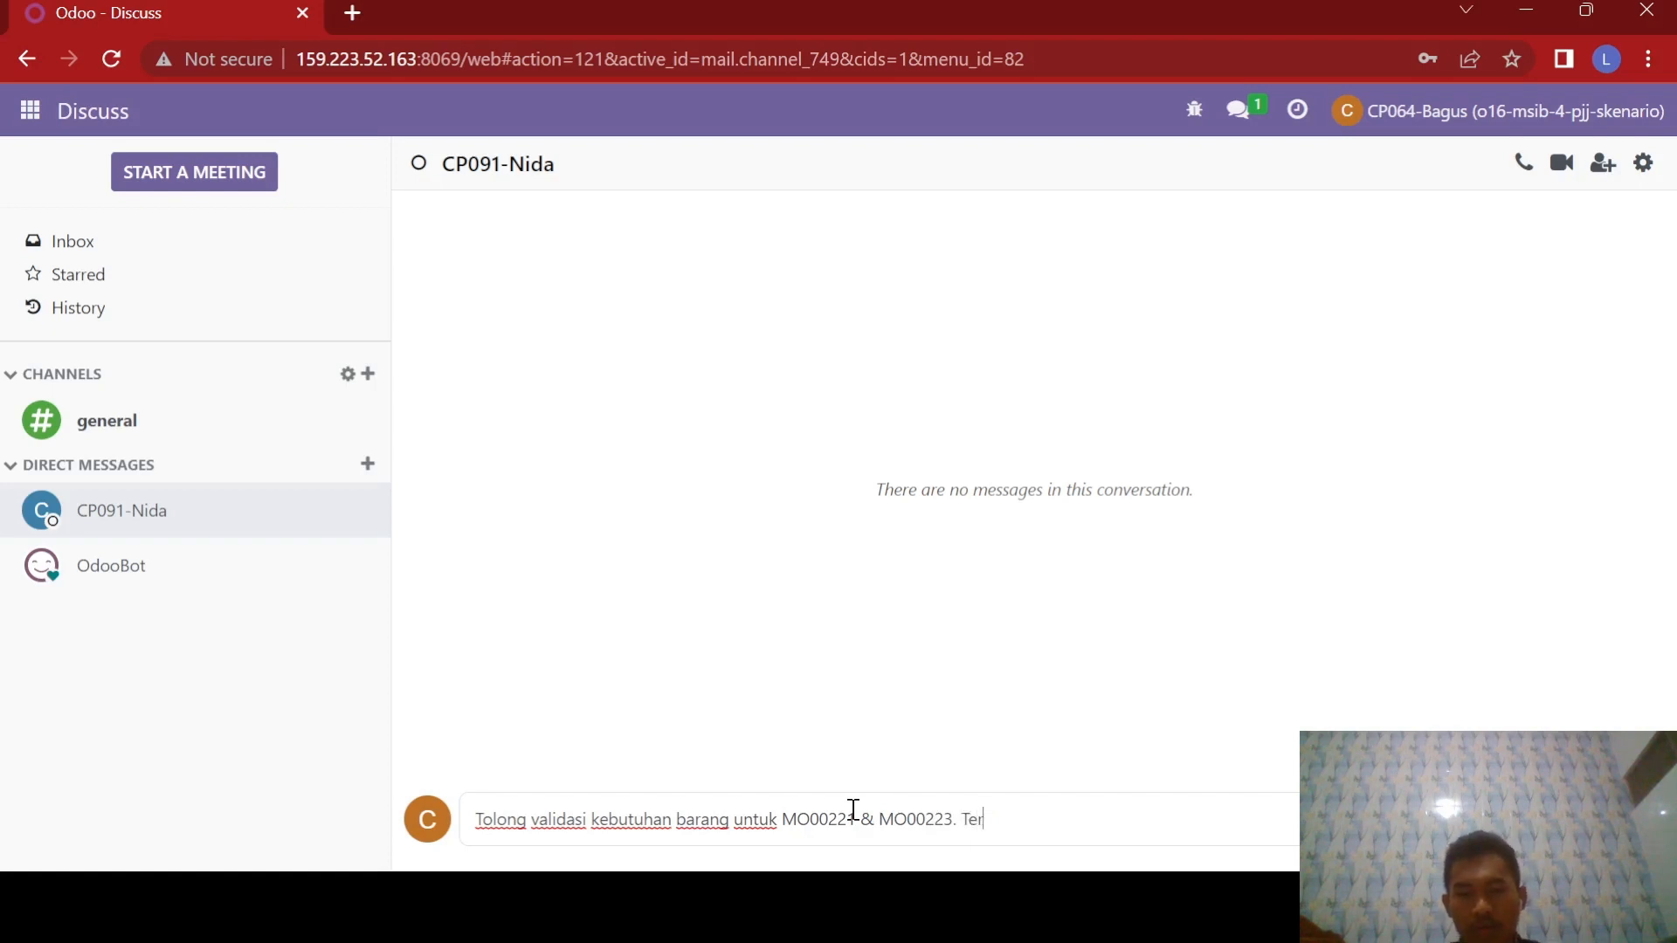
type("ima kasih")
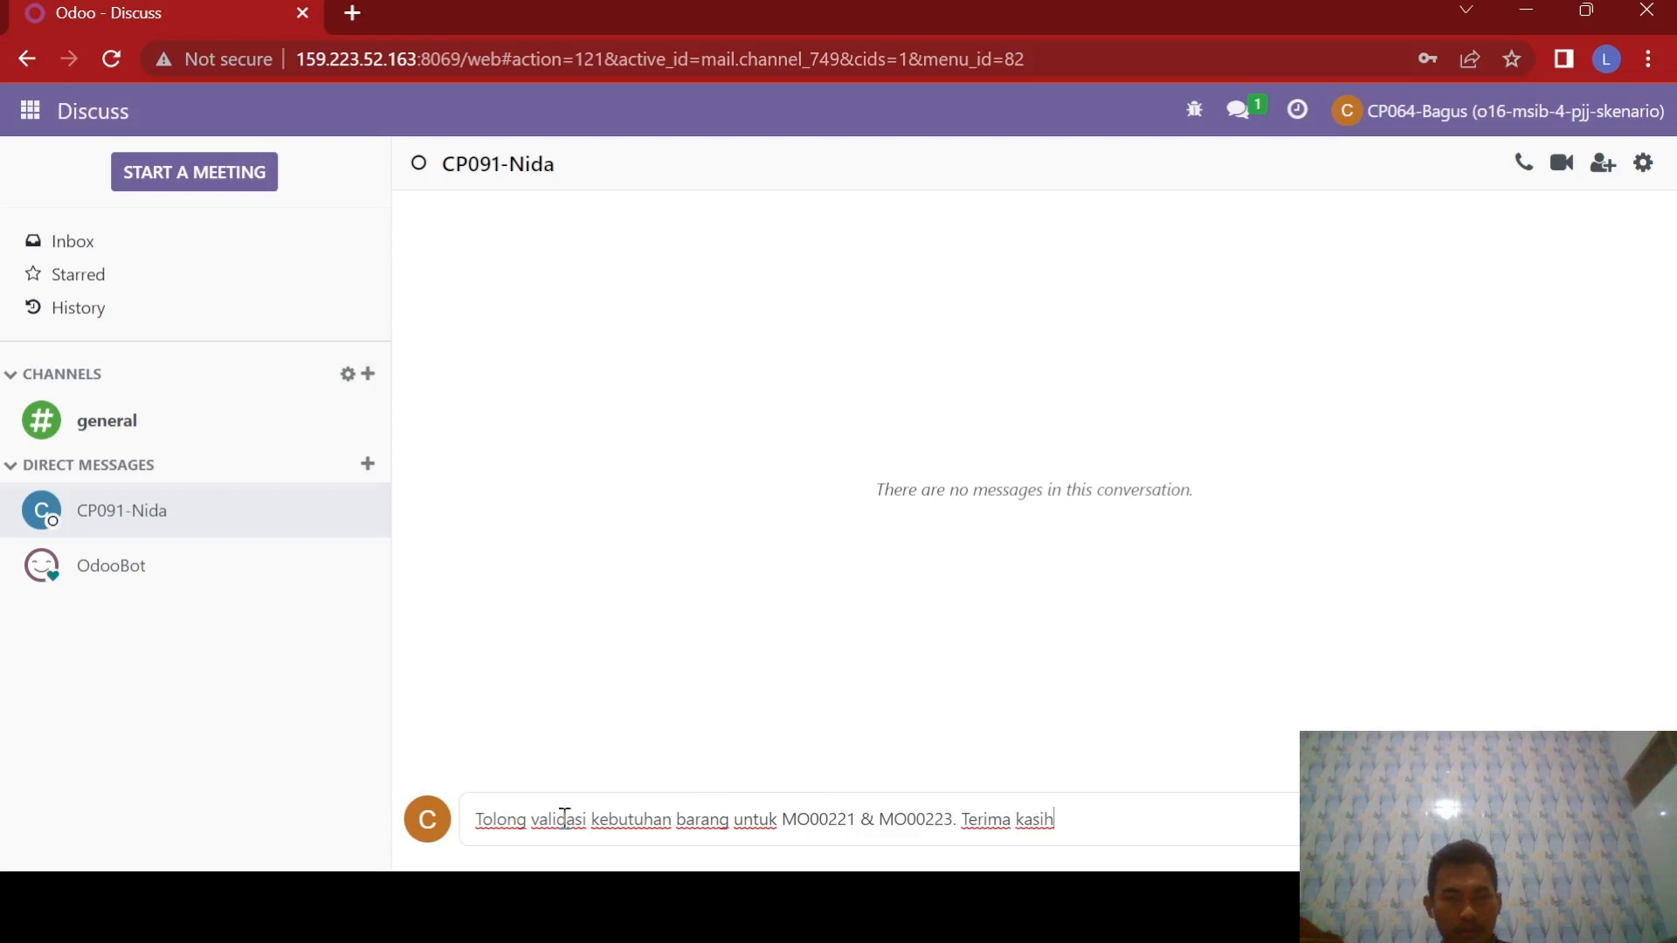
Insert the greeting "Selamat malam." at the start of the draft and send the message to the colleague.
left_click(479, 818)
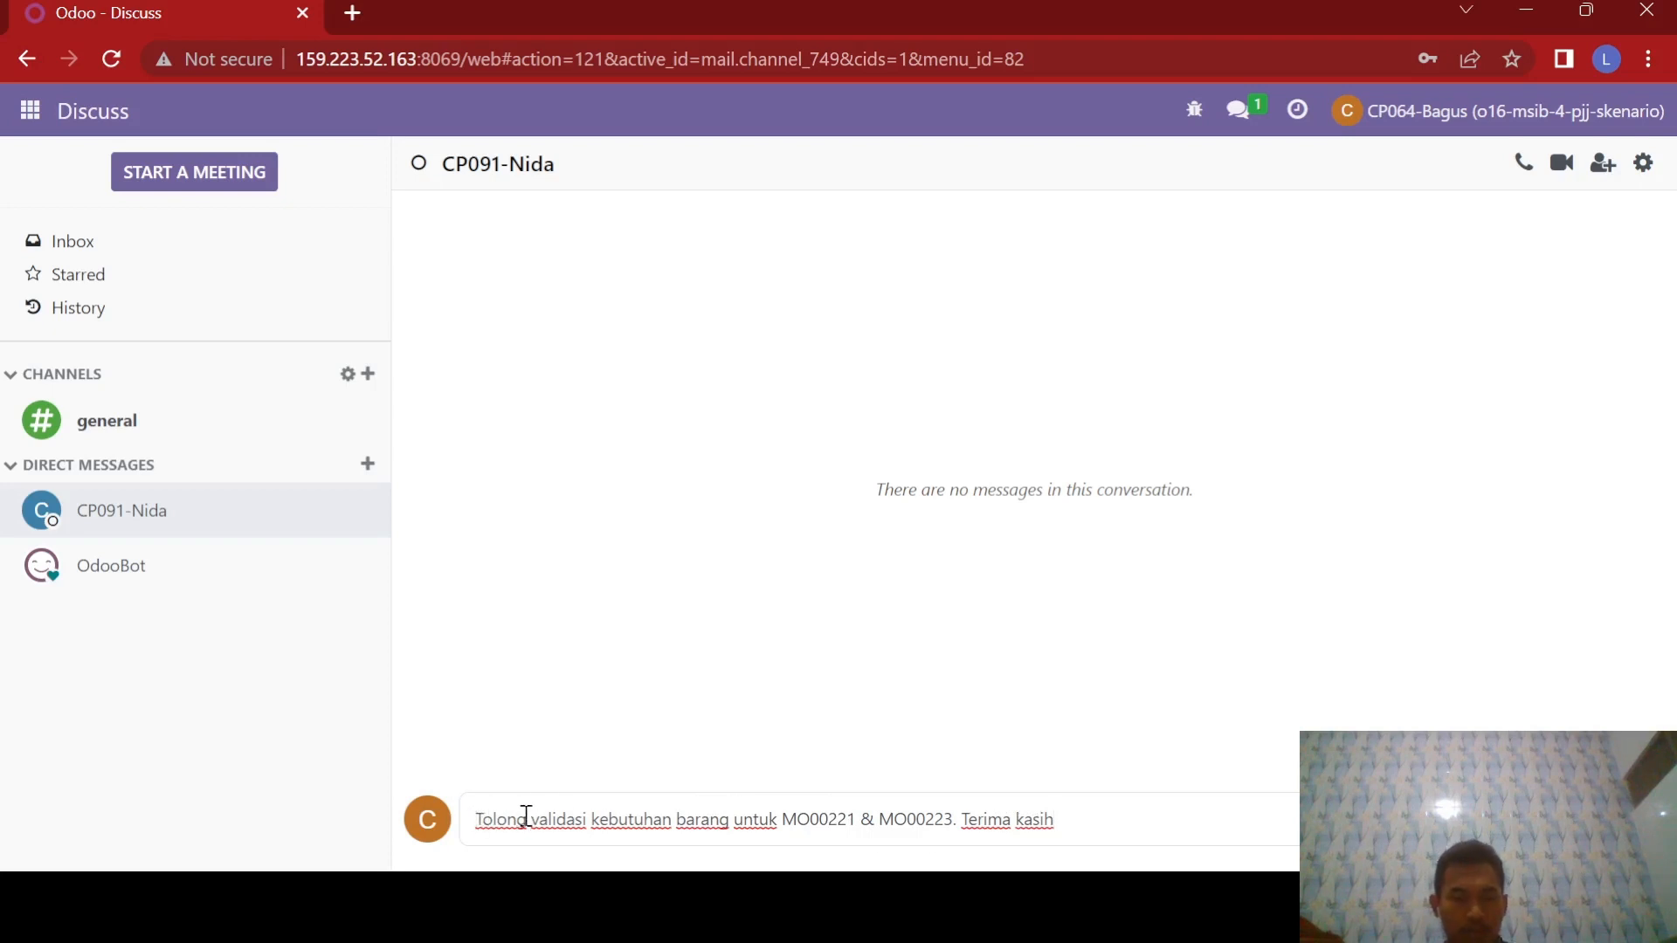
type("Selamat malam")
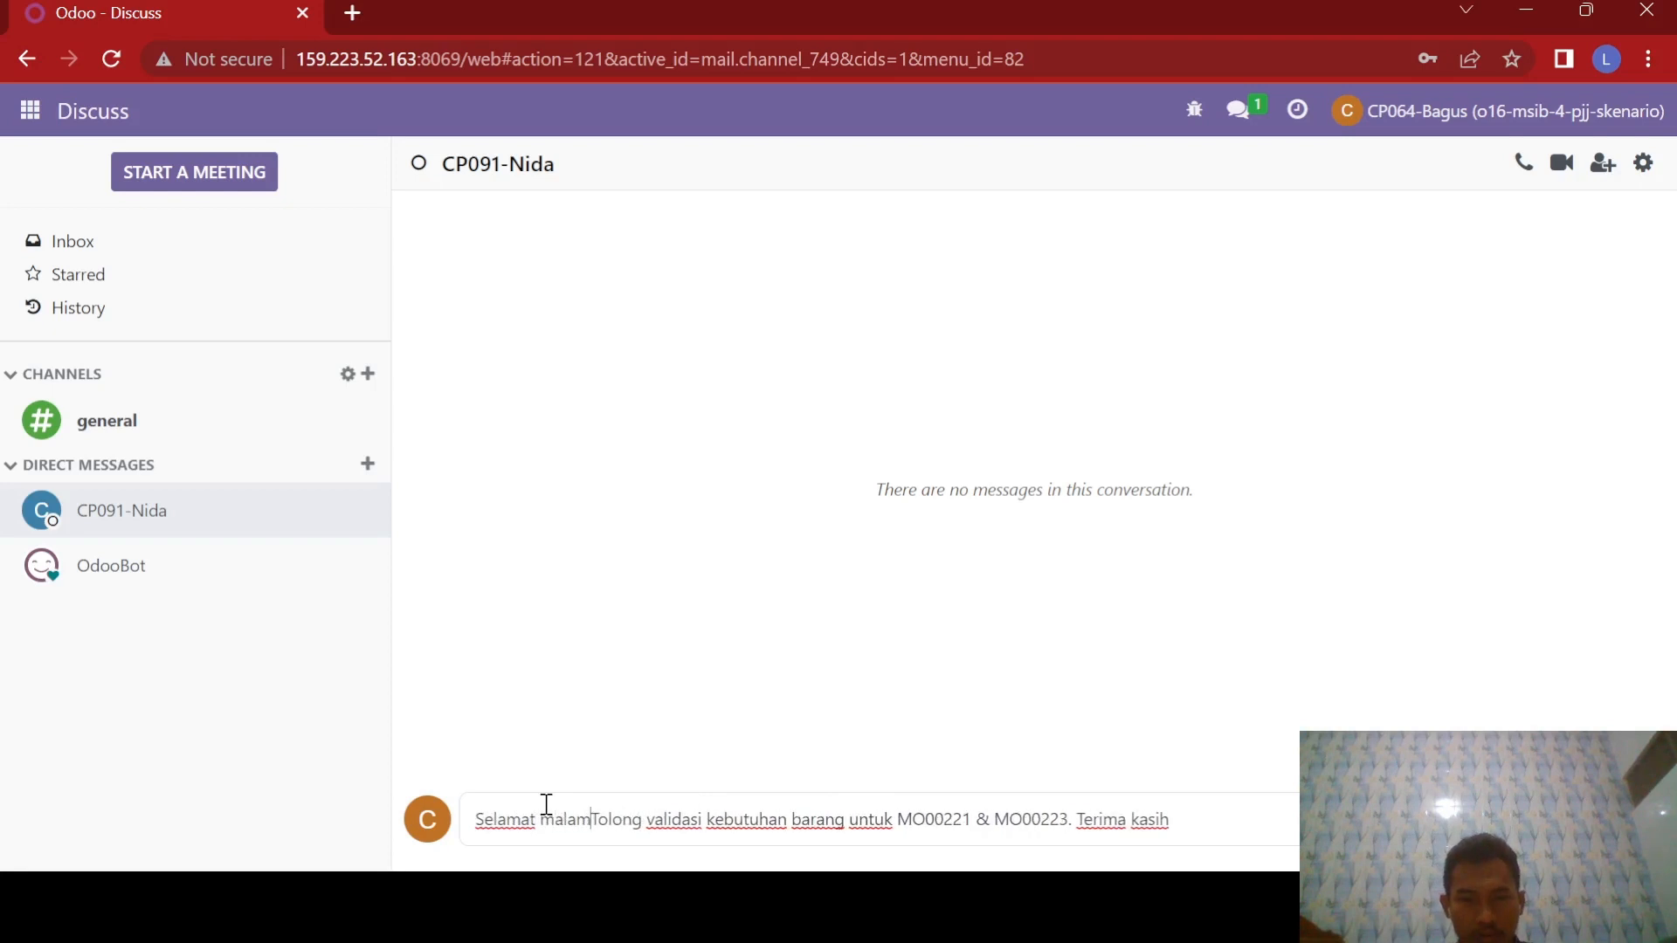
type(".")
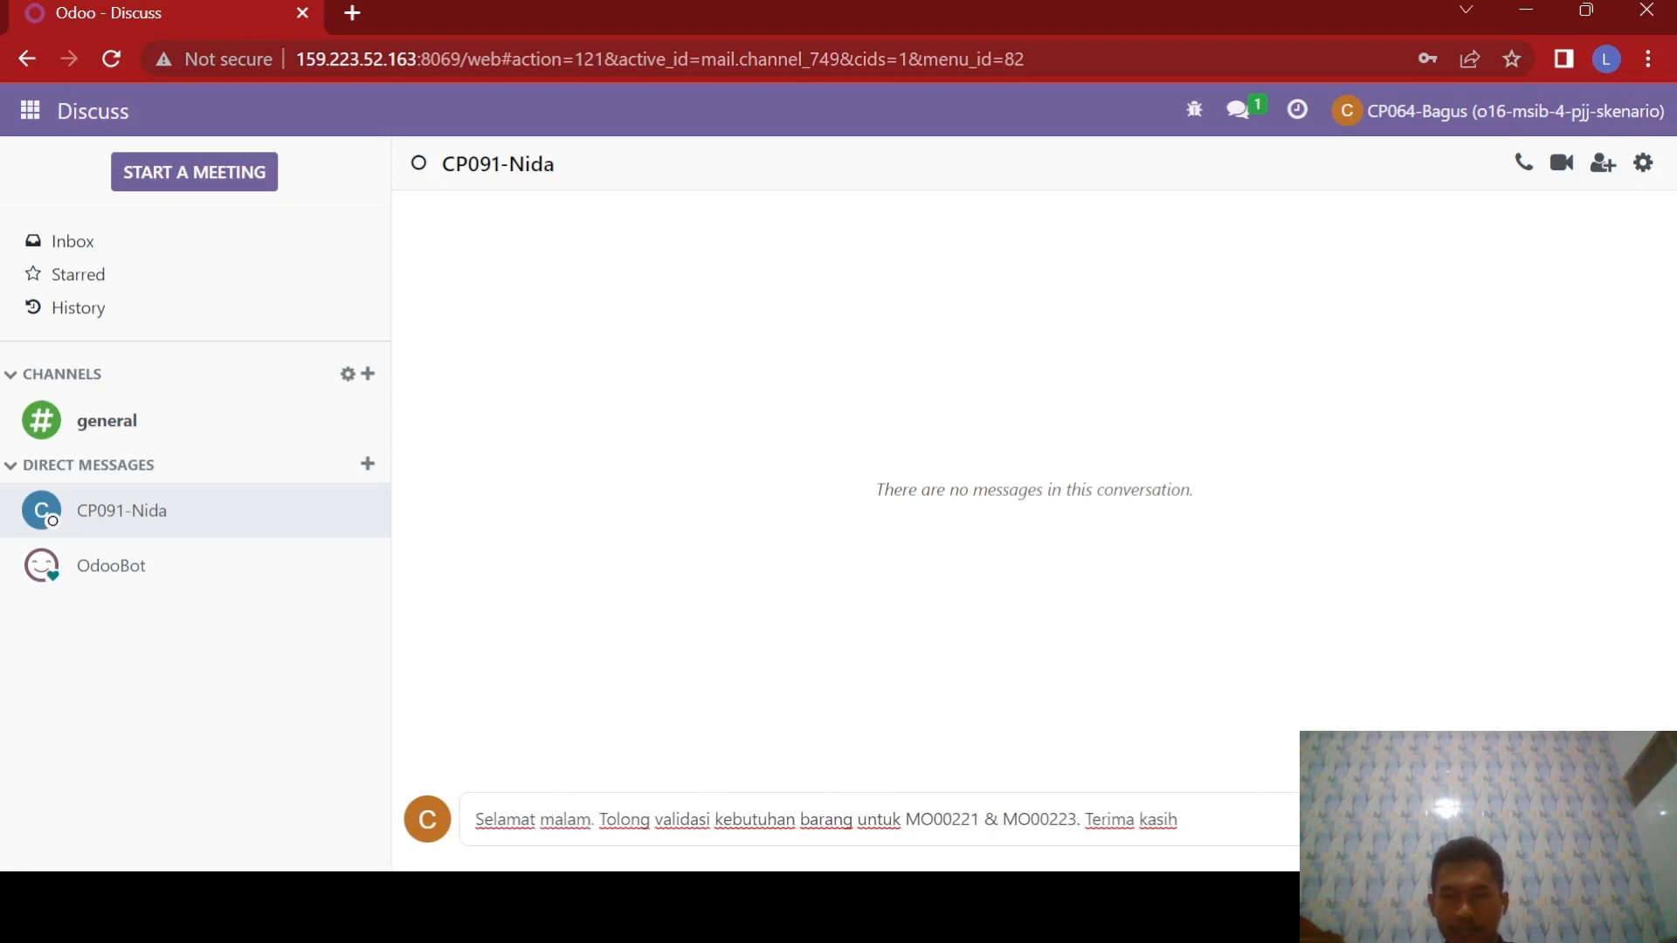
key("Return")
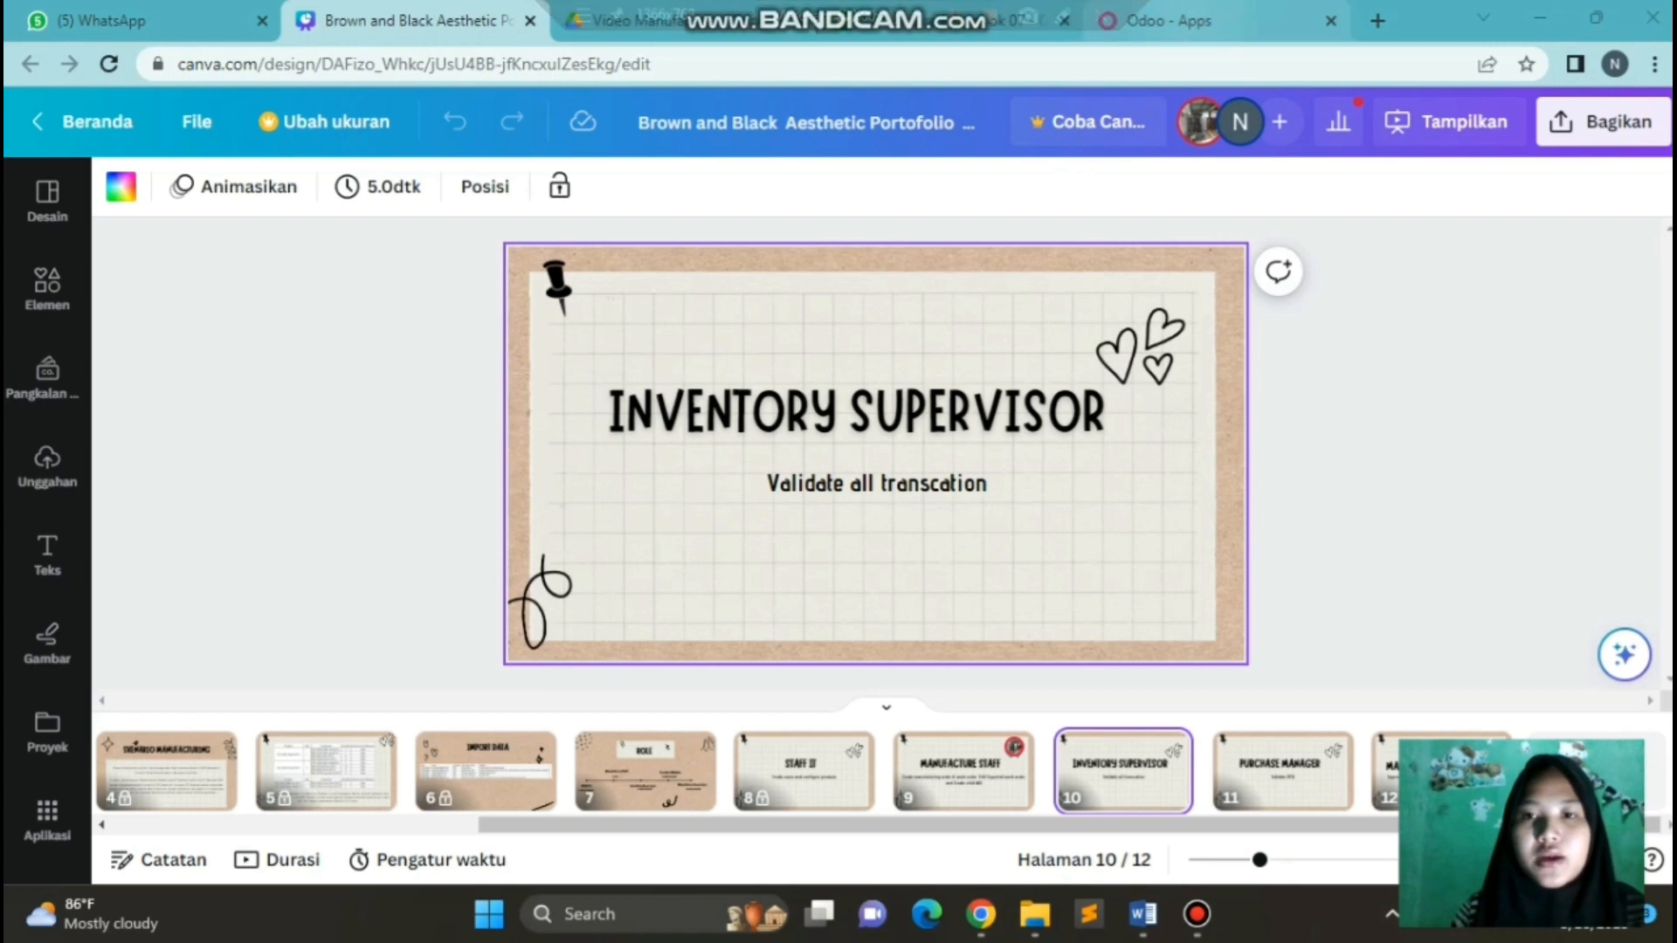
Switch from Canva to the inventory supervisor's Odoo session and open the validation request received from the manufacturing colleague.
left_click(1209, 21)
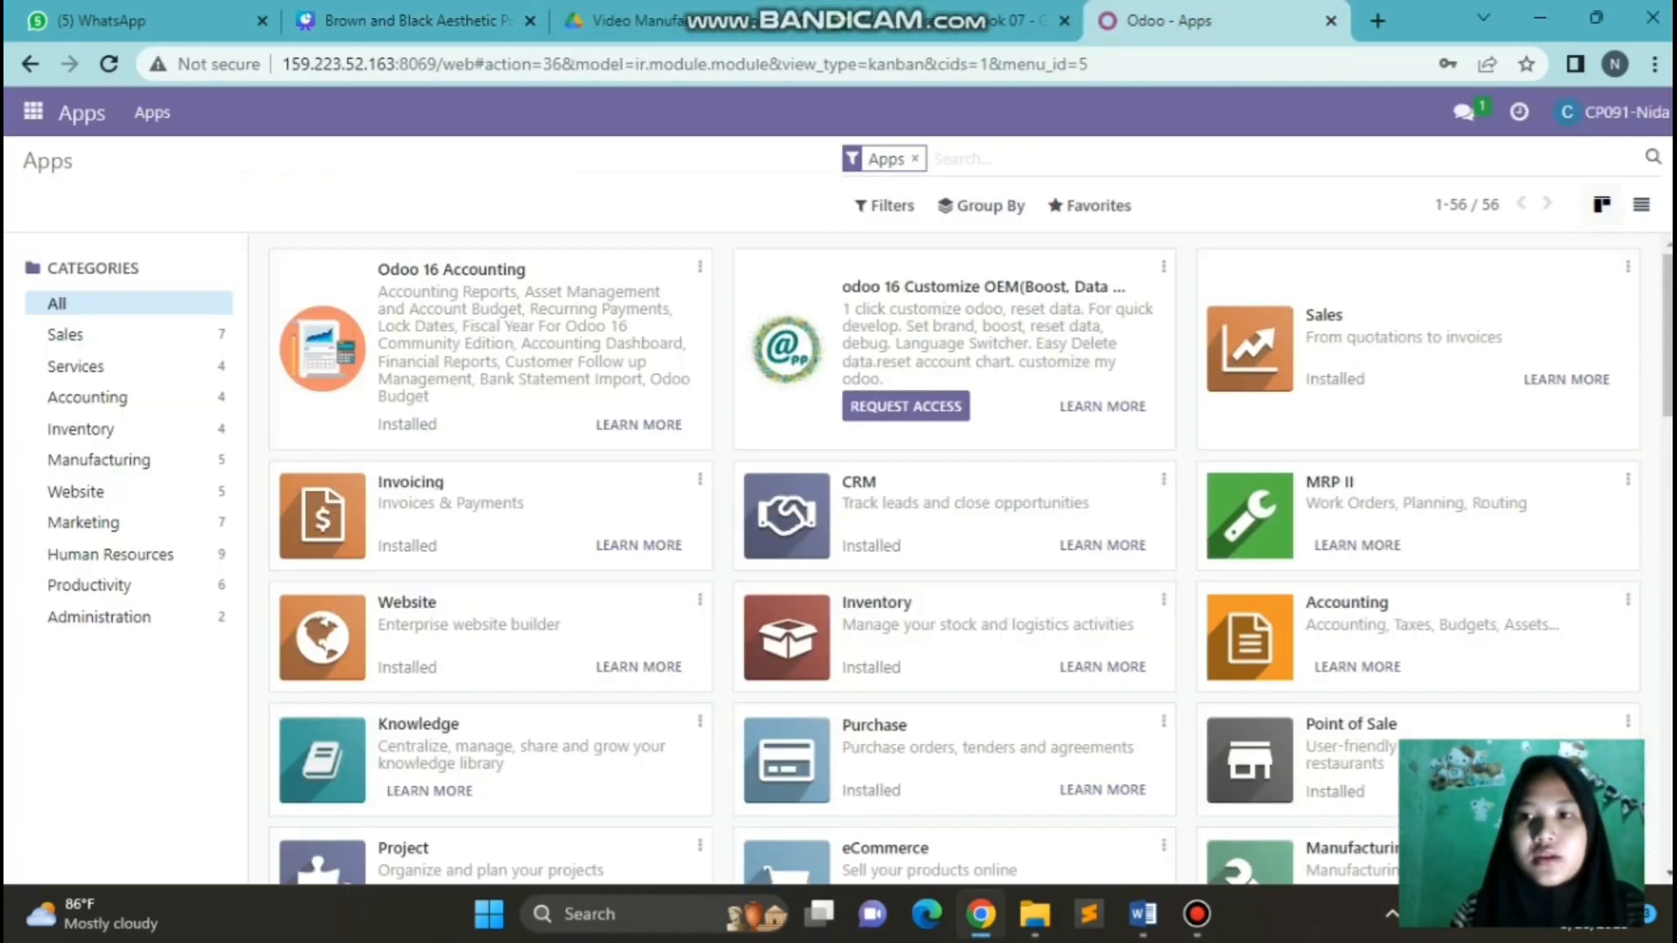
left_click(1464, 112)
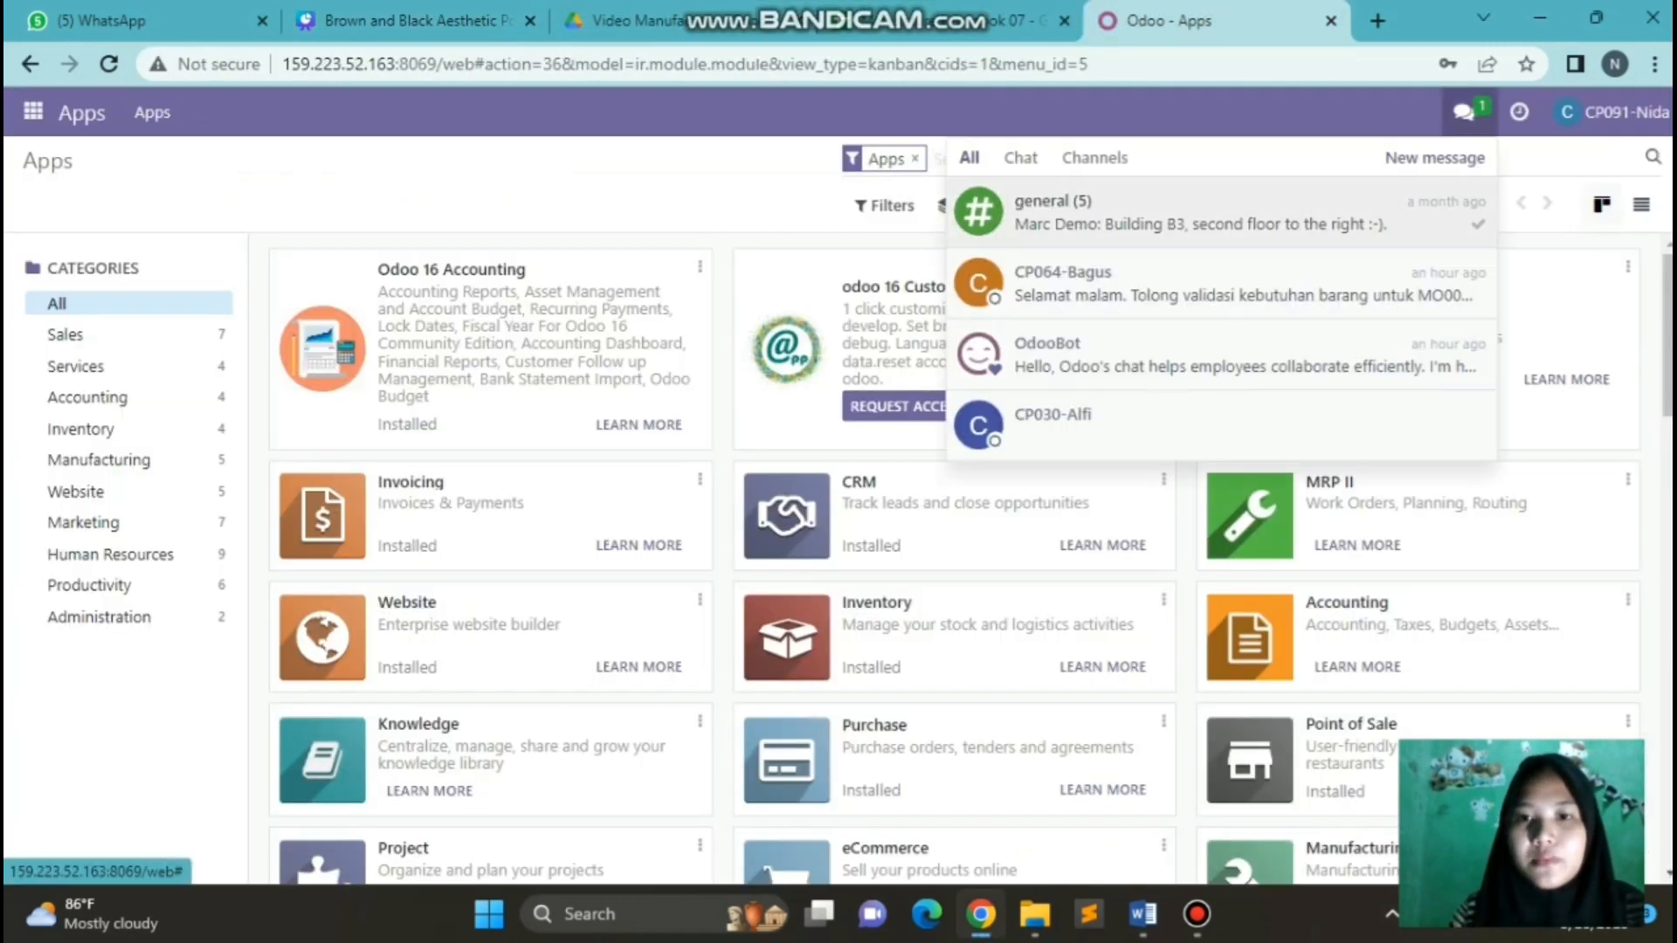
left_click(1223, 284)
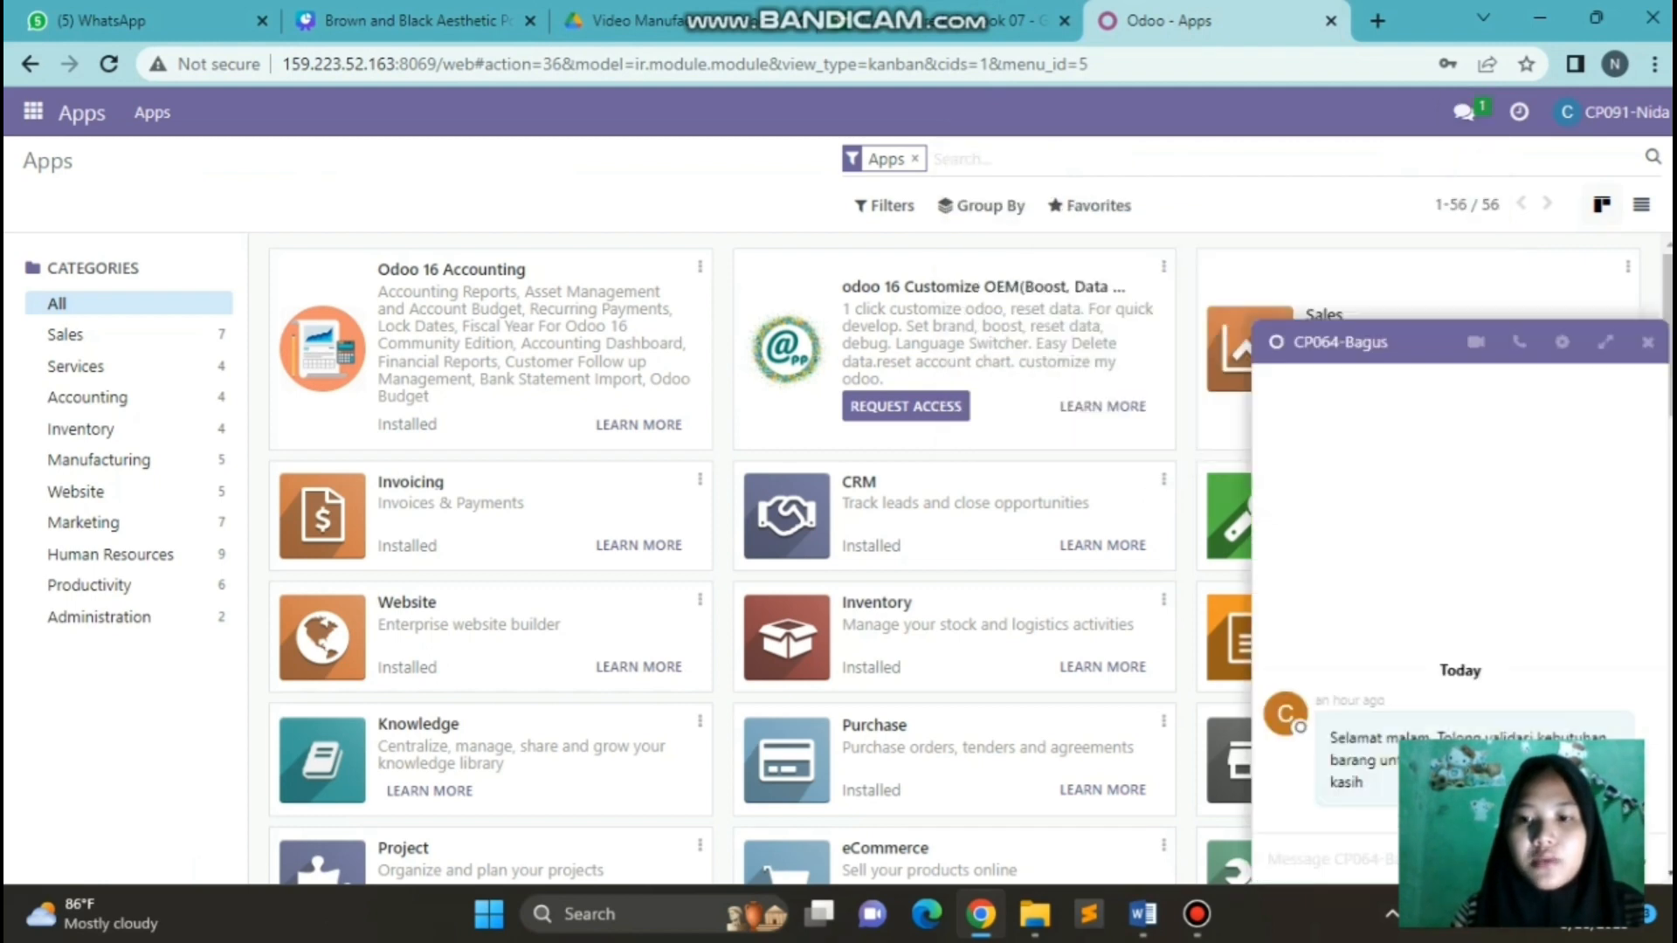
View the Manufacture Staff slide in the Canva presentation, and return to Odoo to close the colleague's chat window.
left_click(411, 20)
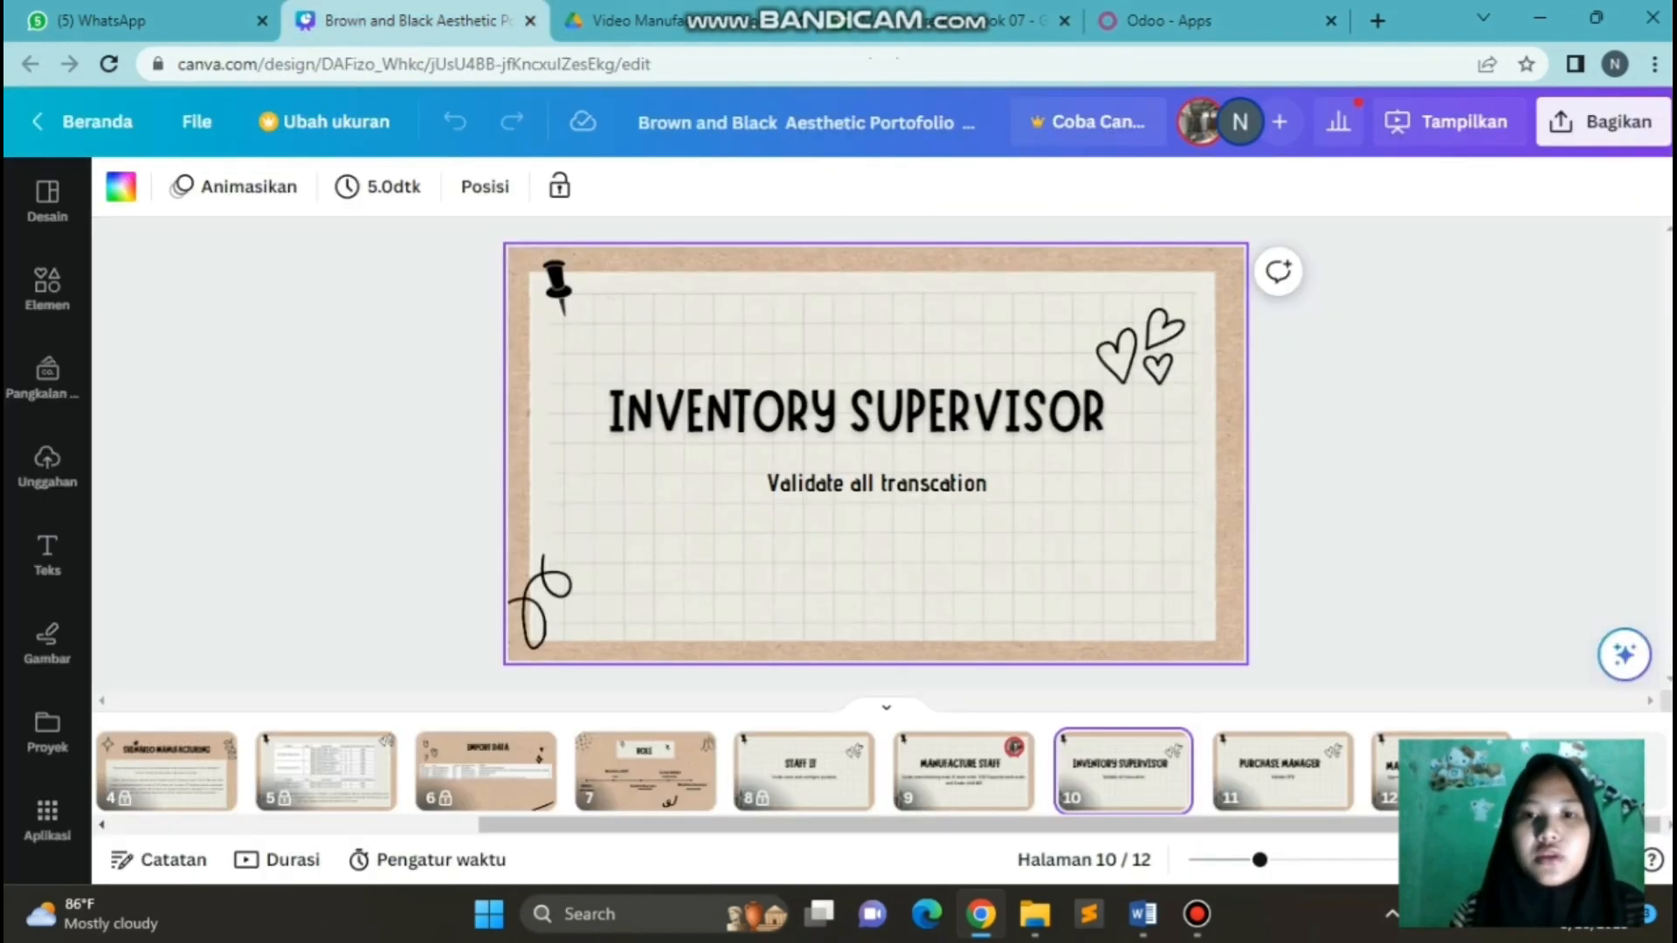
left_click(962, 767)
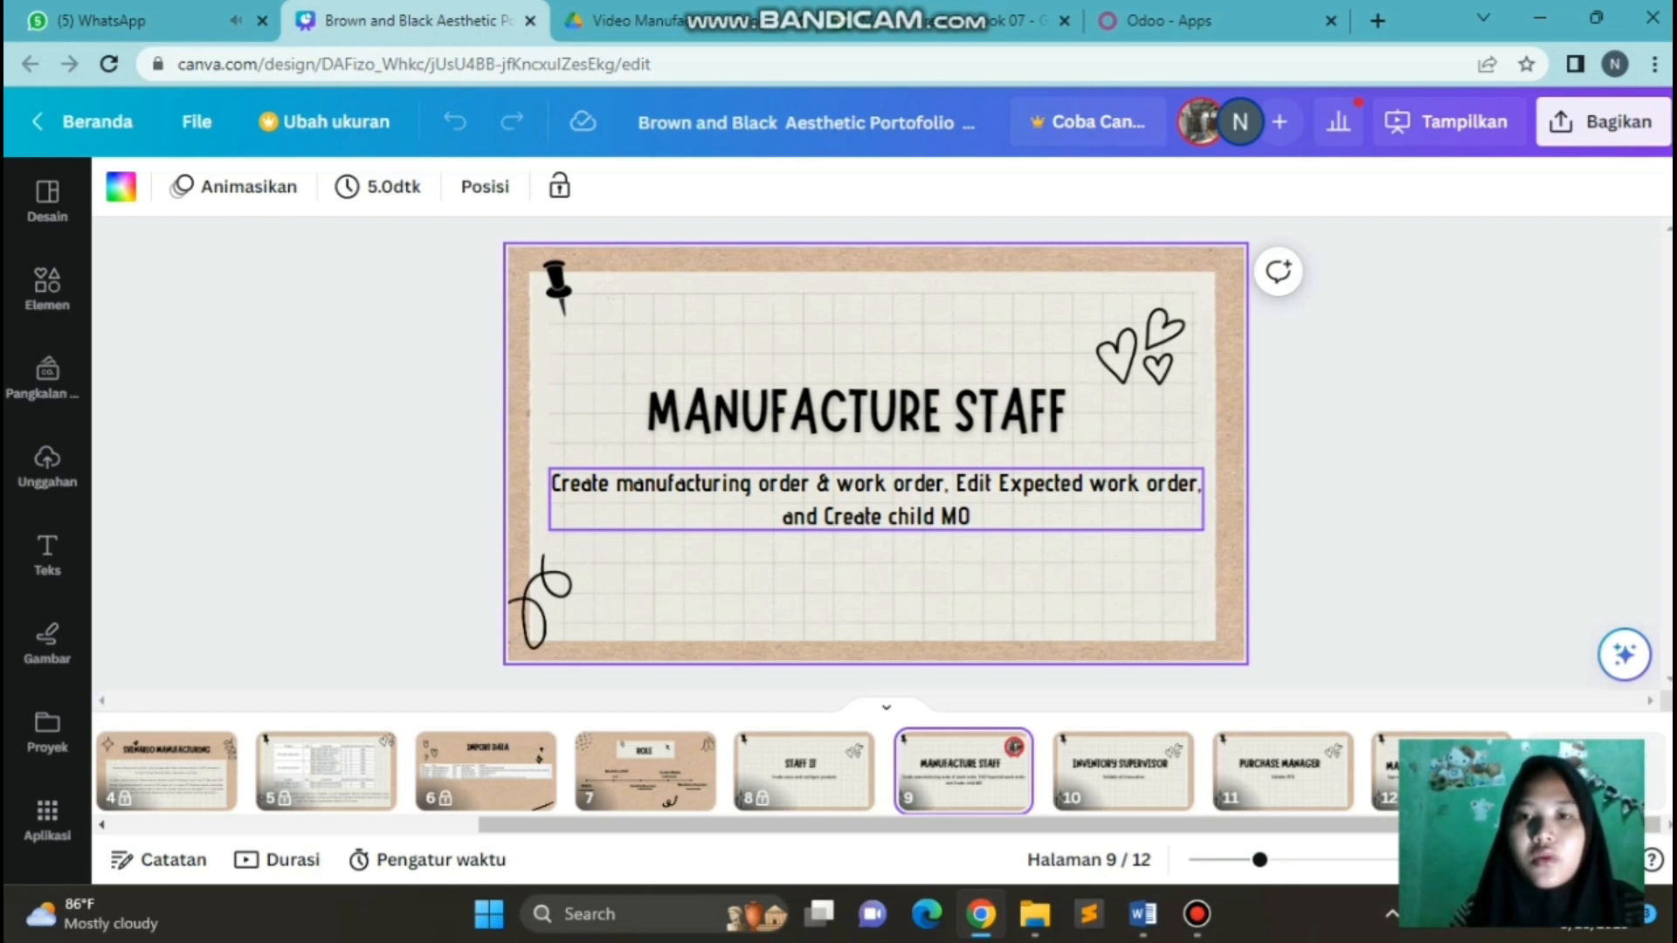
left_click(1197, 21)
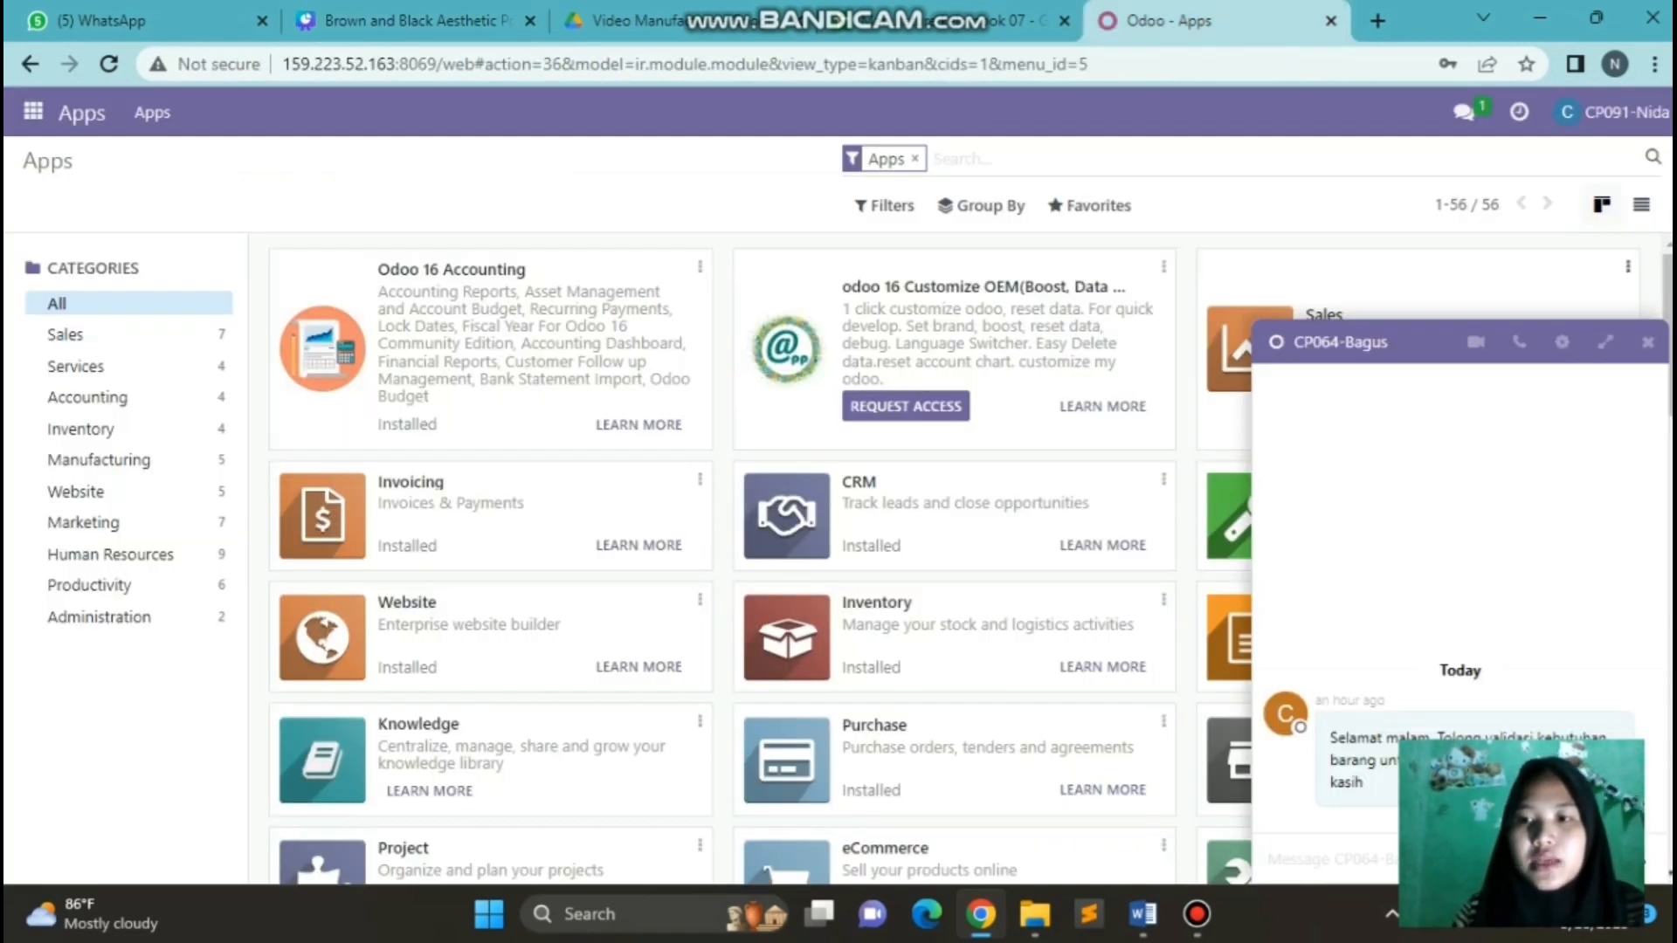
left_click(1648, 342)
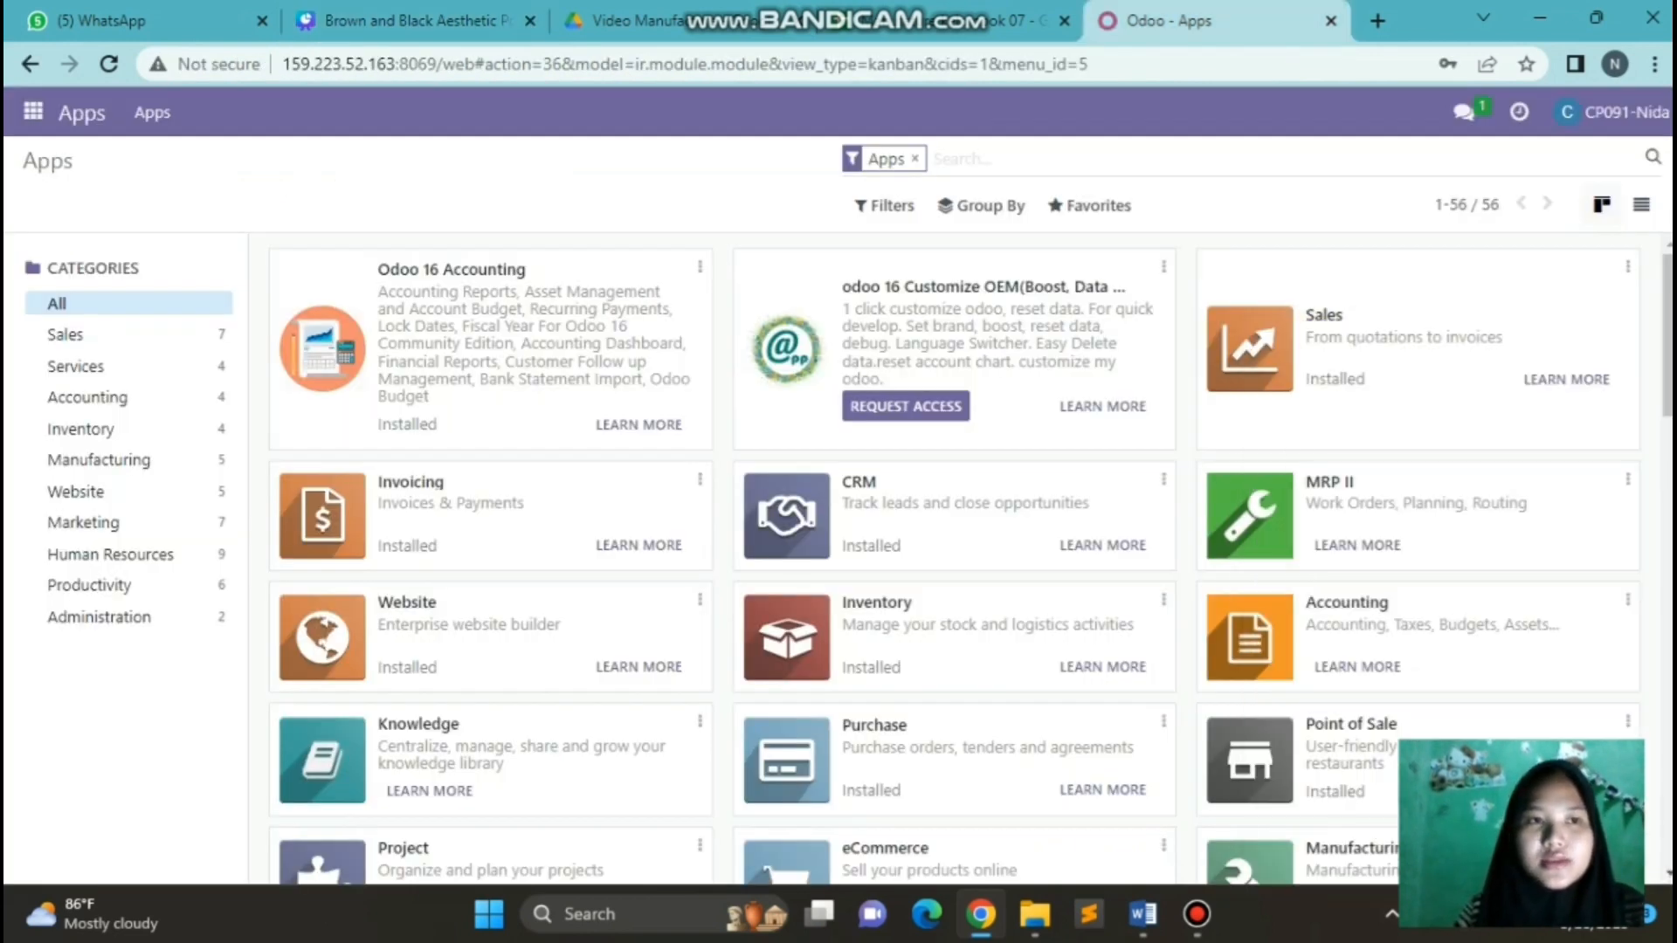
Open transfer WH/INT/00214 for the Table (M-07) order from the list of all Inventory transfers.
left_click(33, 112)
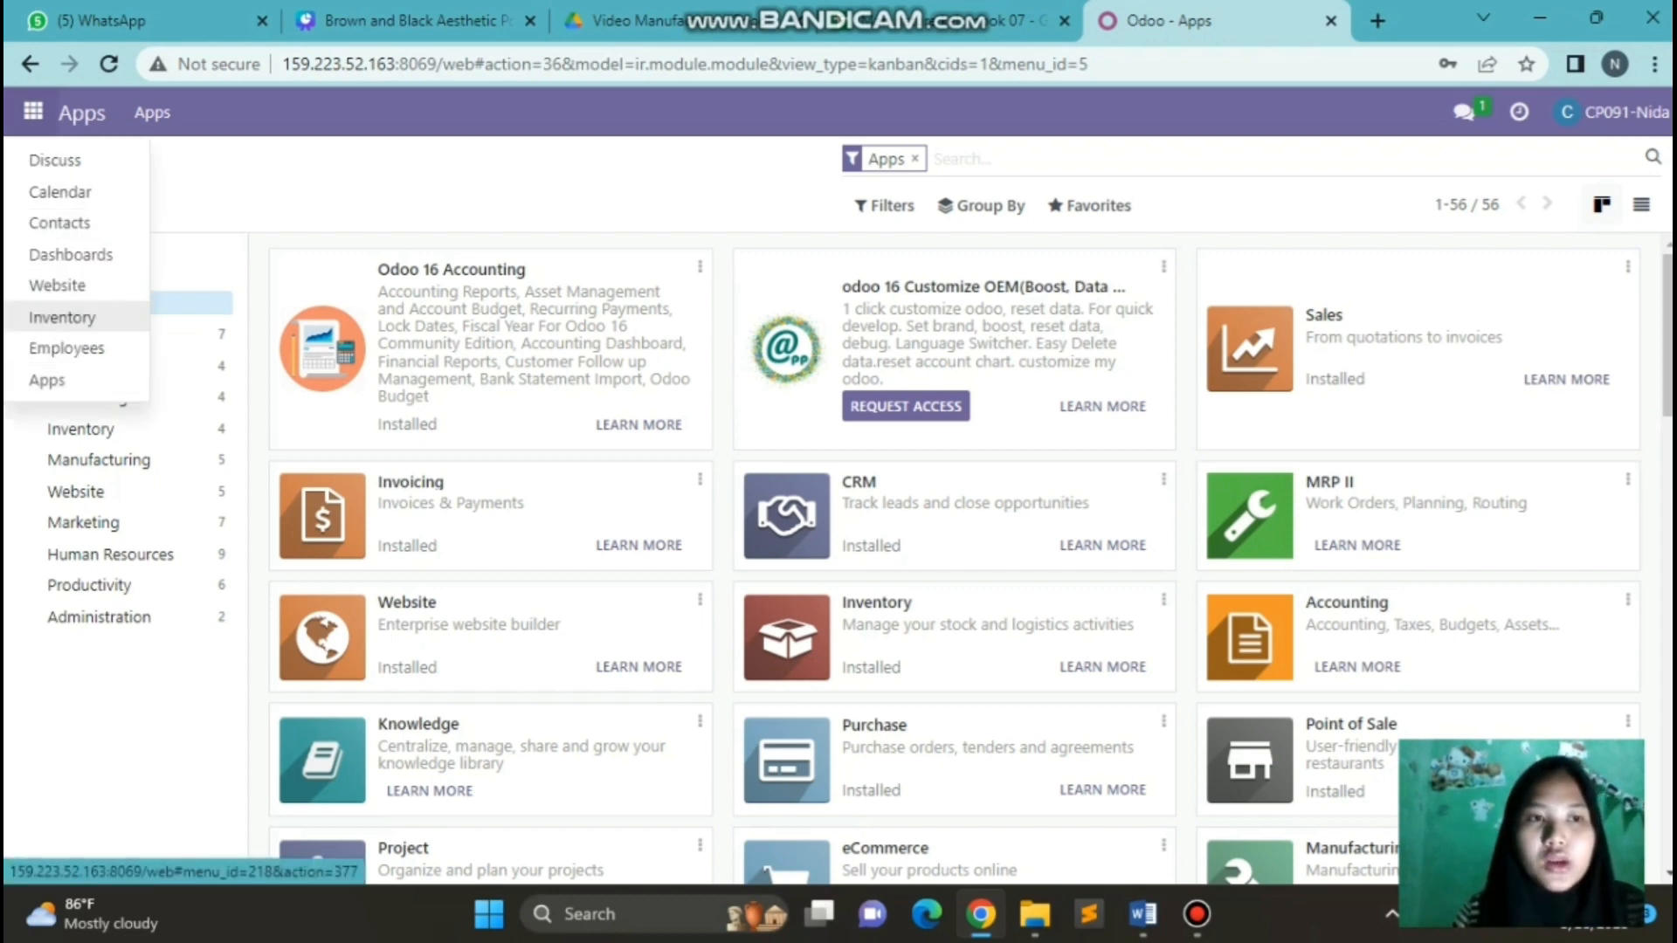
left_click(62, 317)
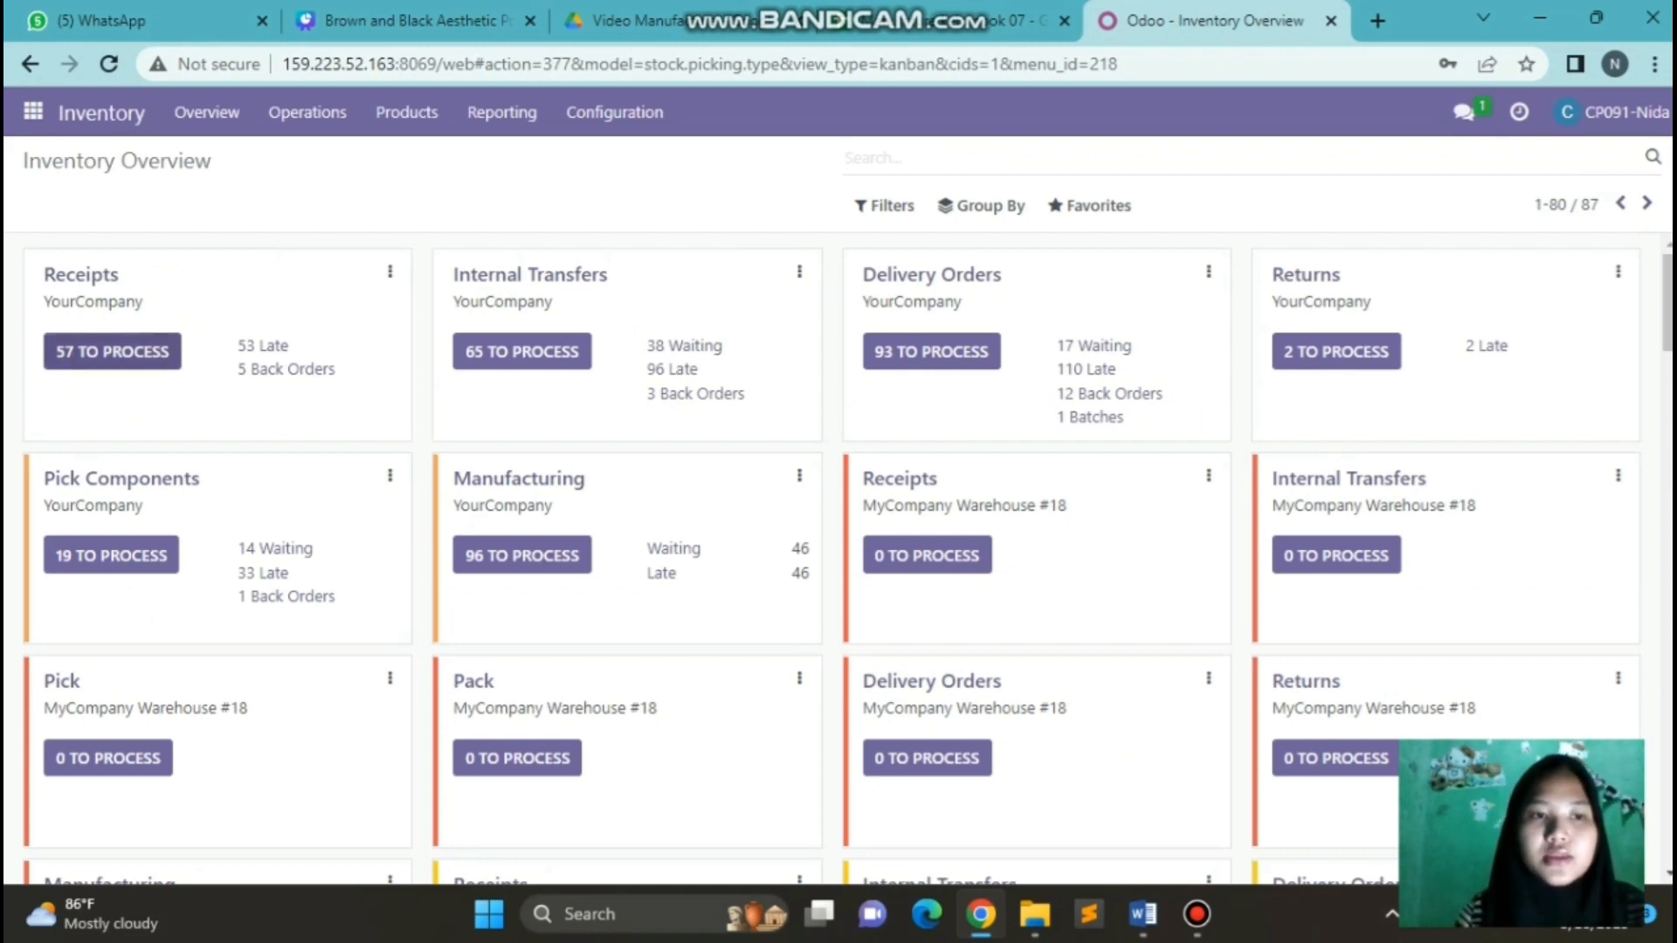
left_click(112, 351)
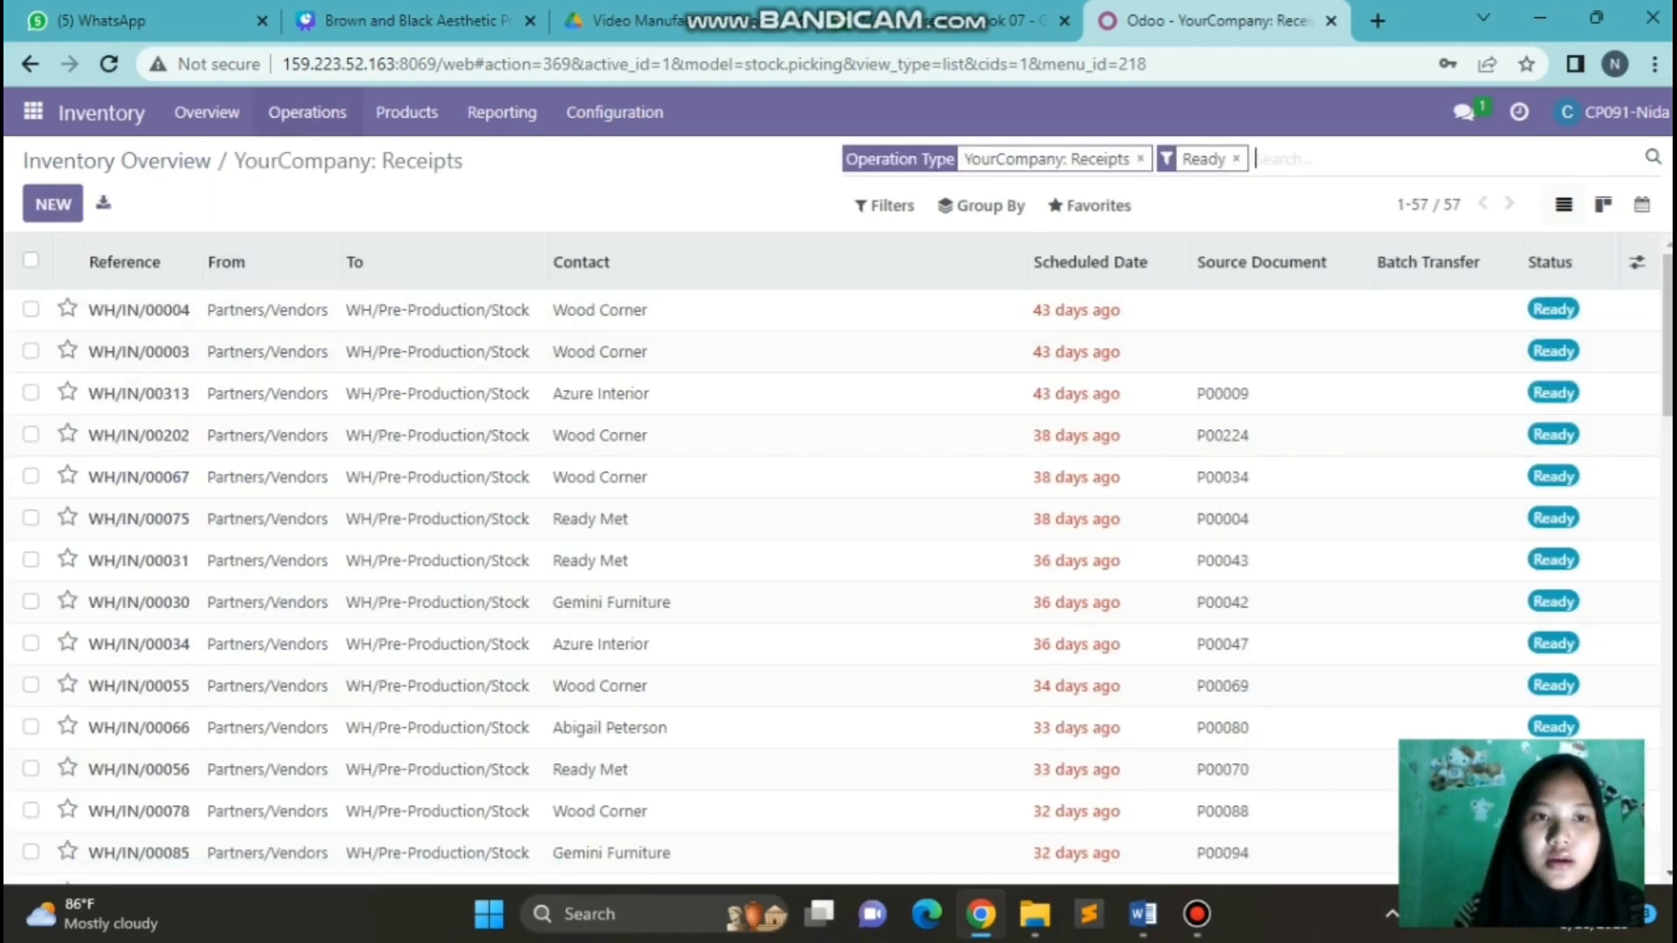
left_click(308, 112)
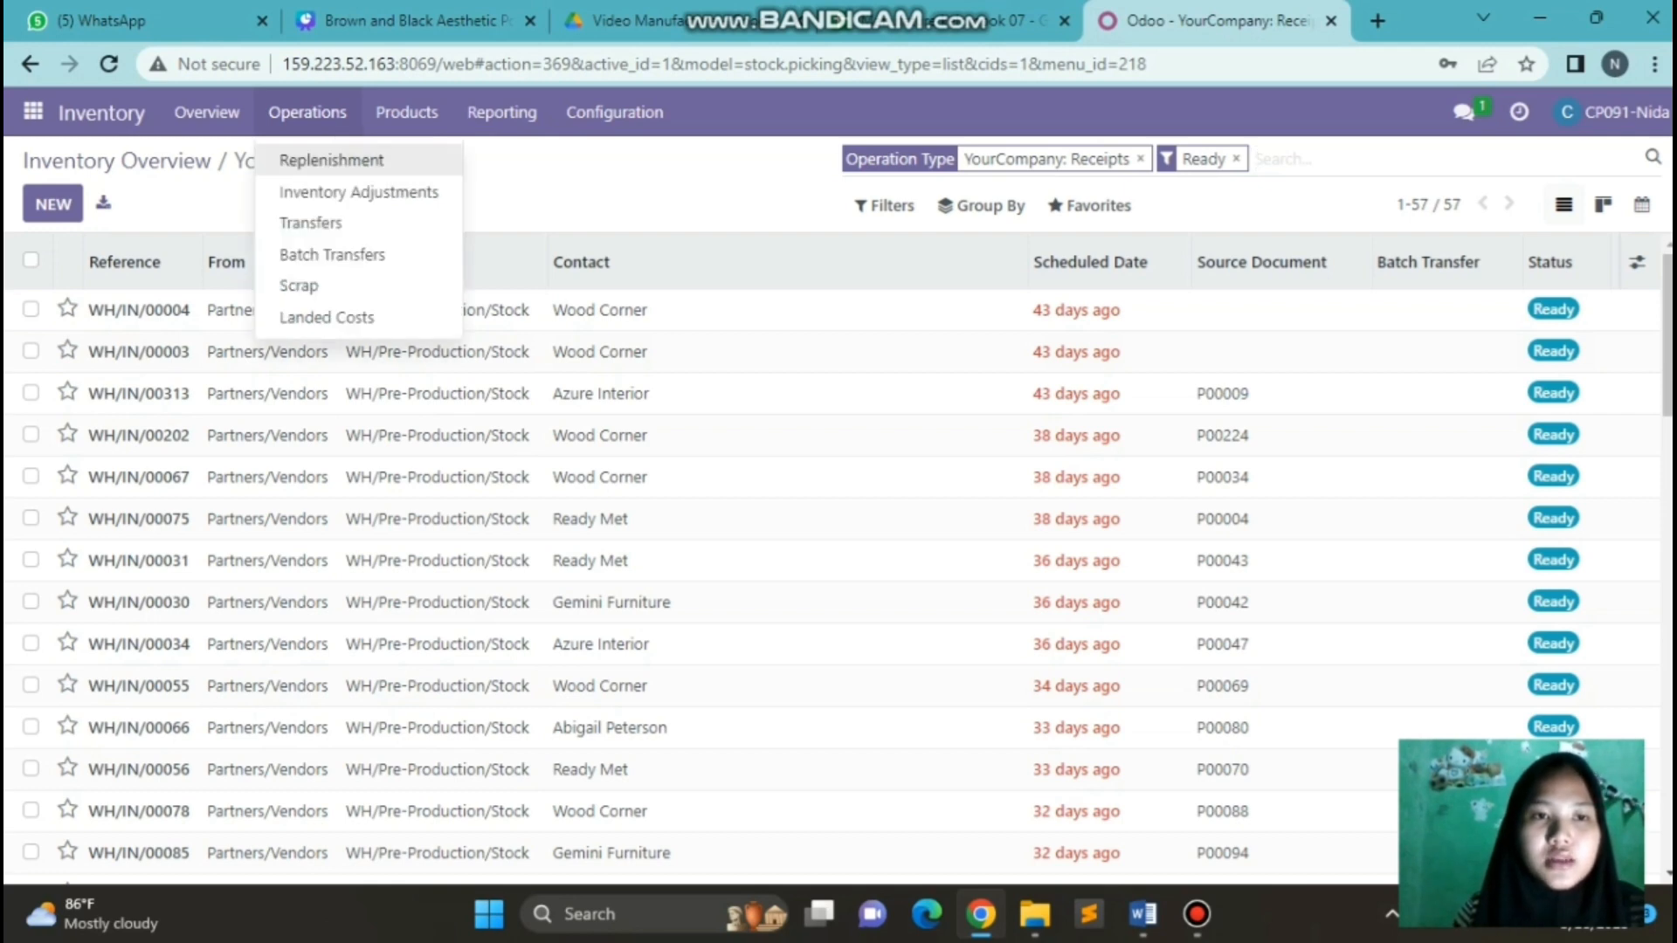
left_click(310, 223)
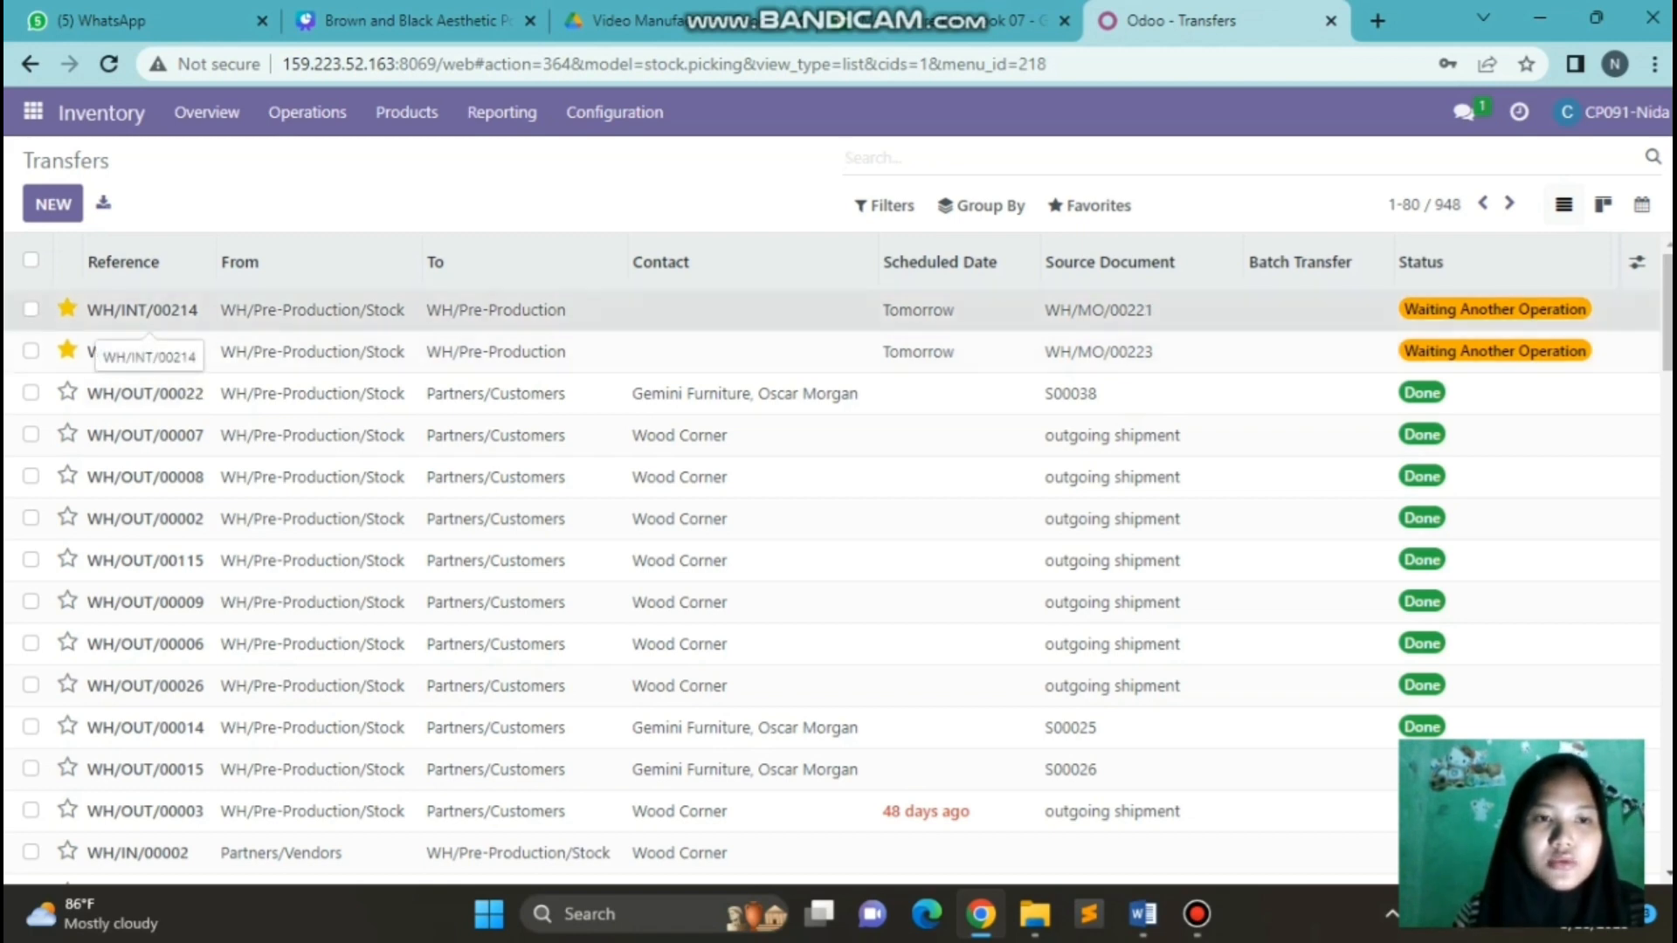
left_click(142, 310)
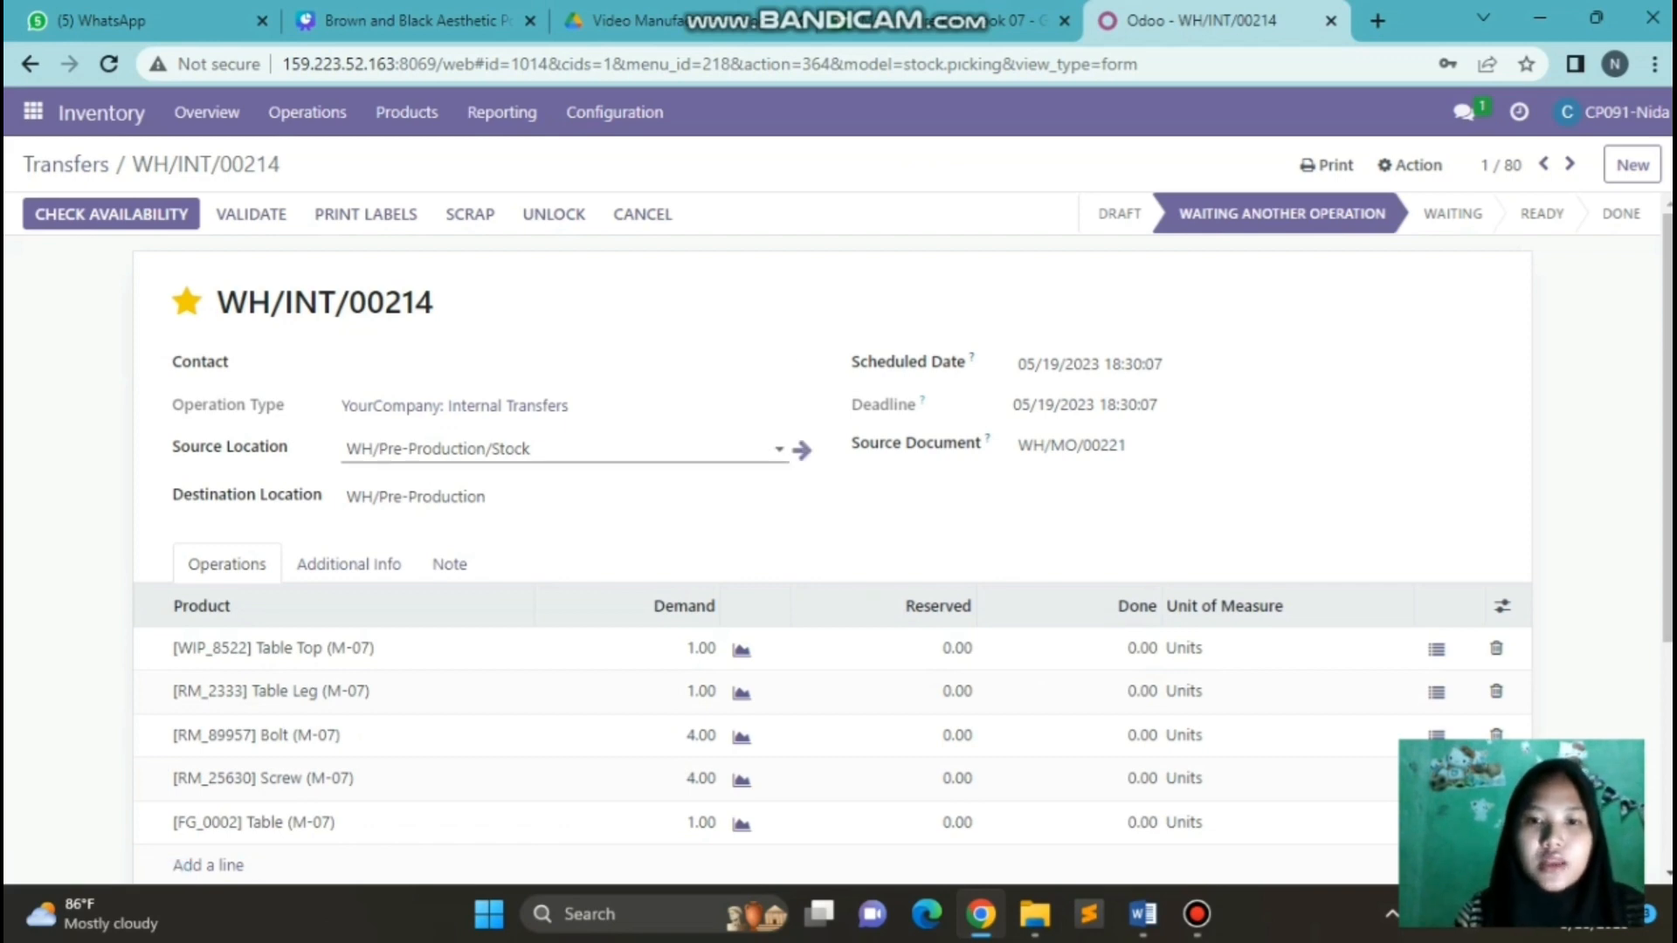
Set the done quantities of Table Top (M-07) and Table Leg (M-07) to 1.00 each in transfer WH/INT/00214.
scroll(568, 450, "down", 1)
scroll(567, 450, "up", 1)
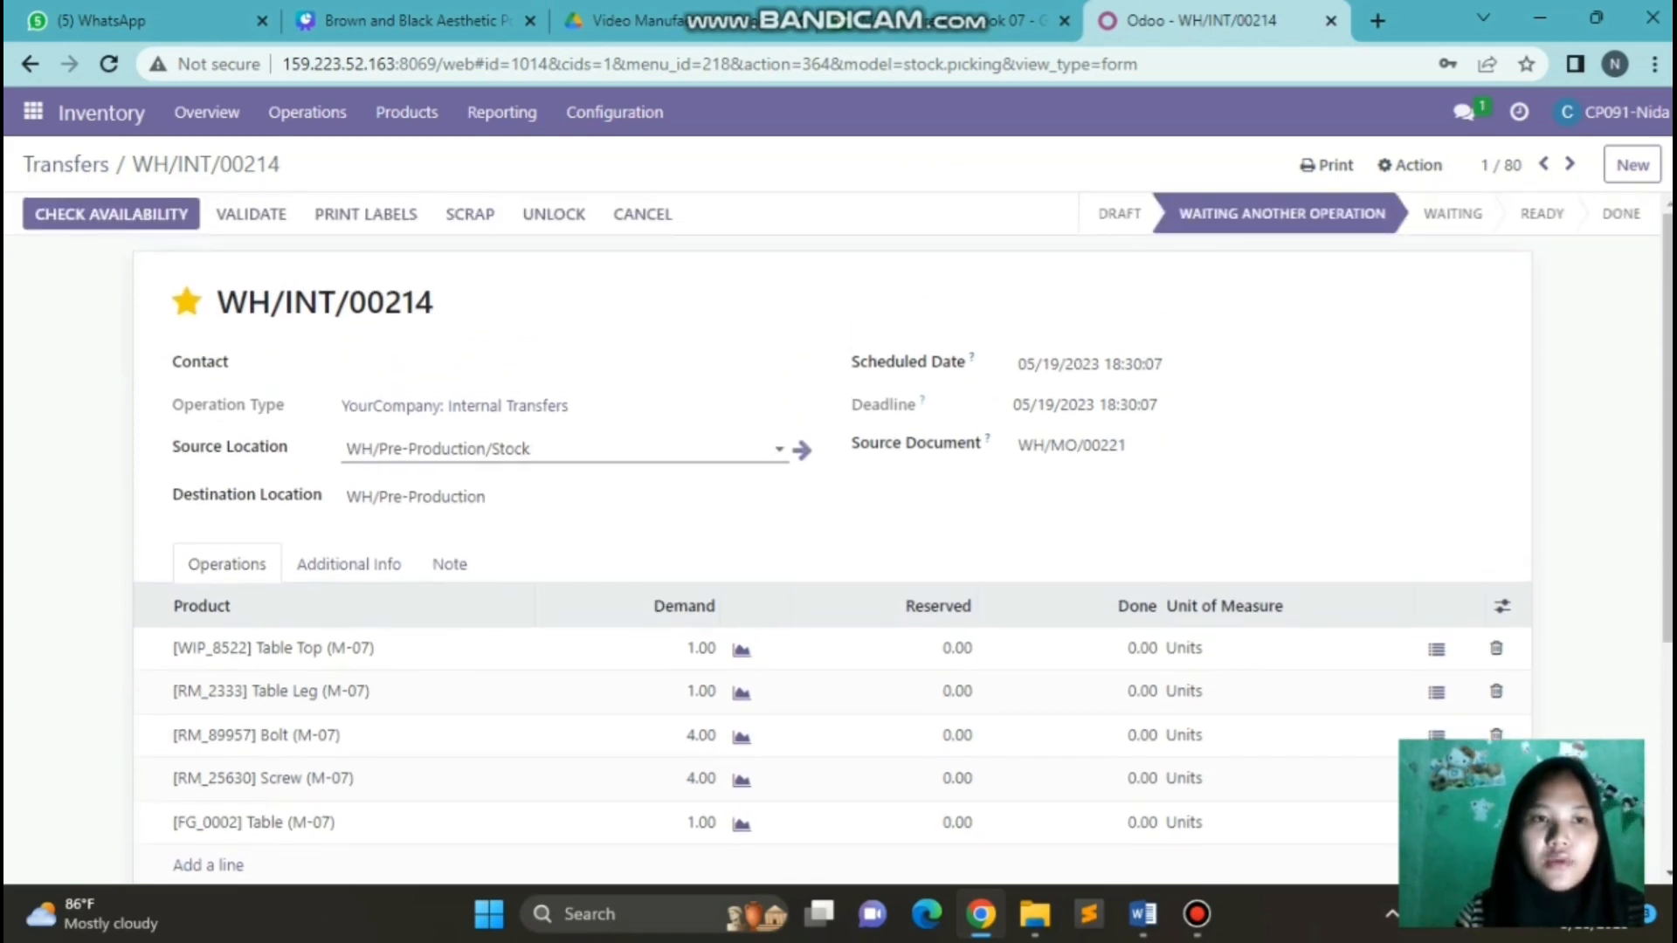
scroll(568, 450, "down", 1)
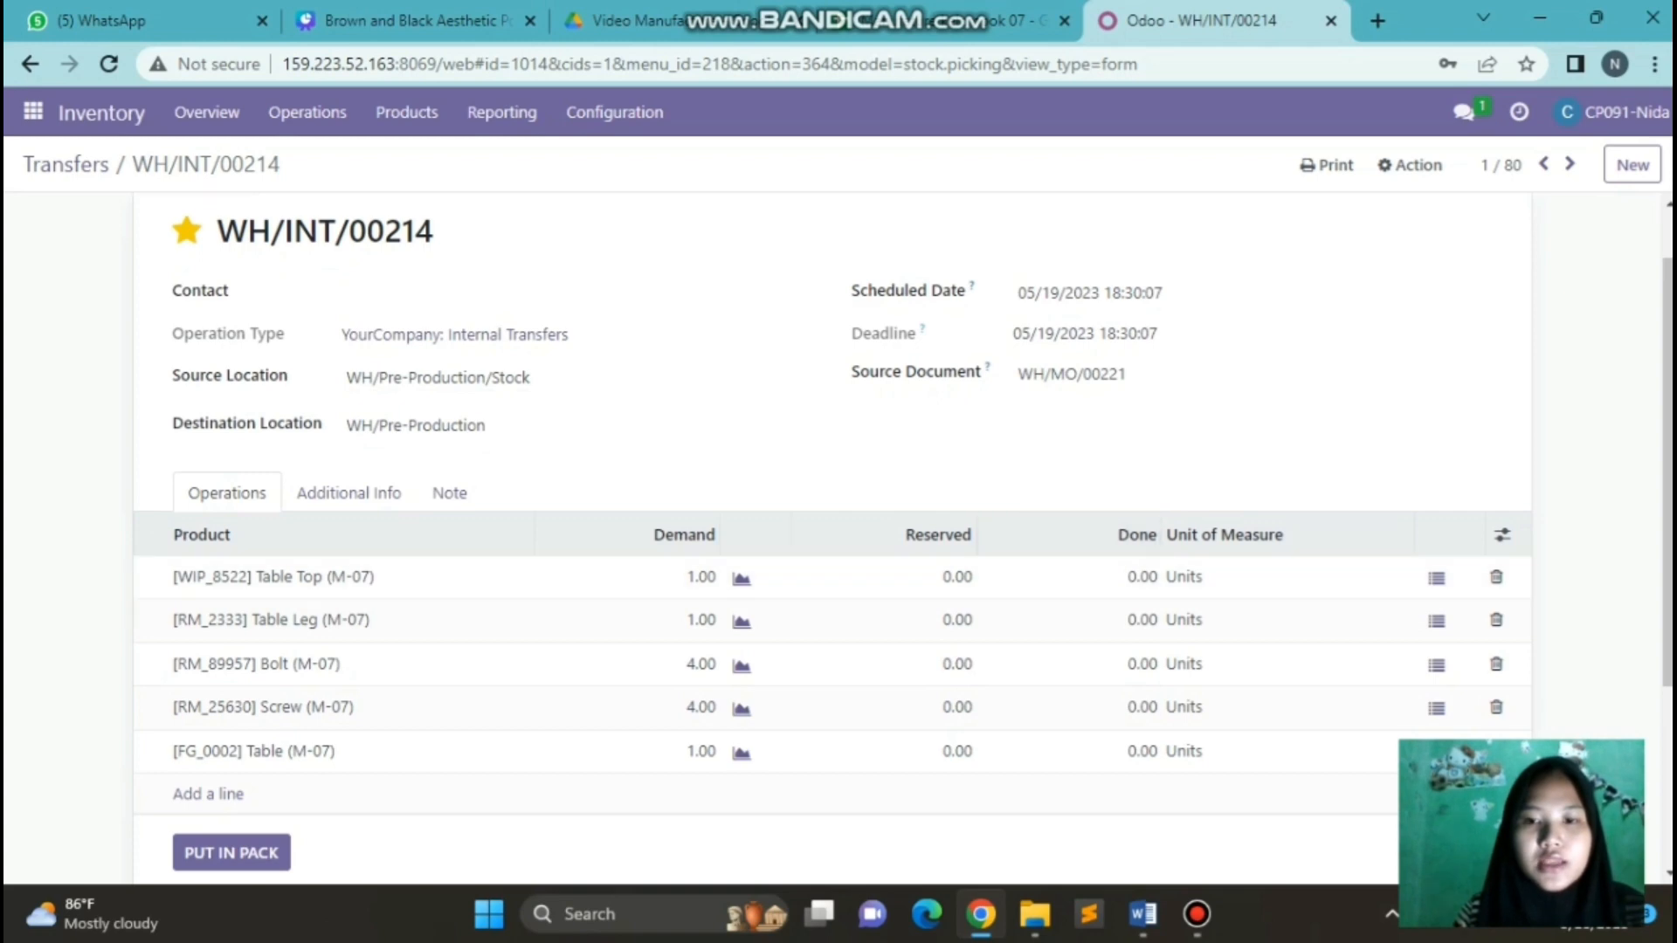
left_click(1141, 577)
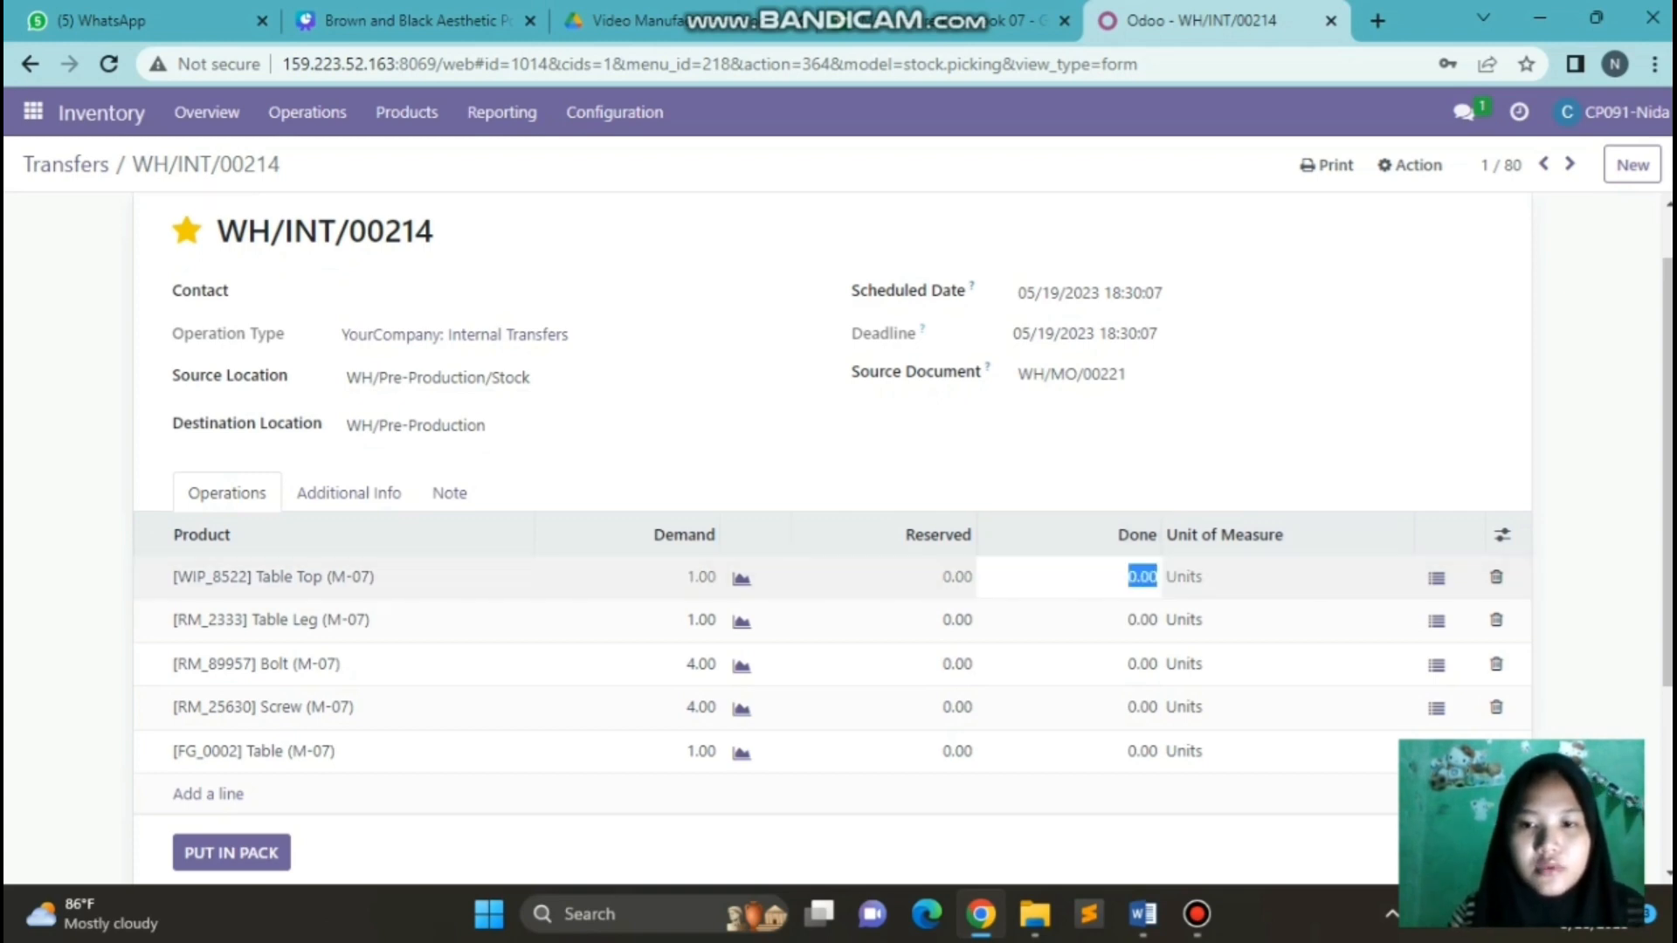
type("1")
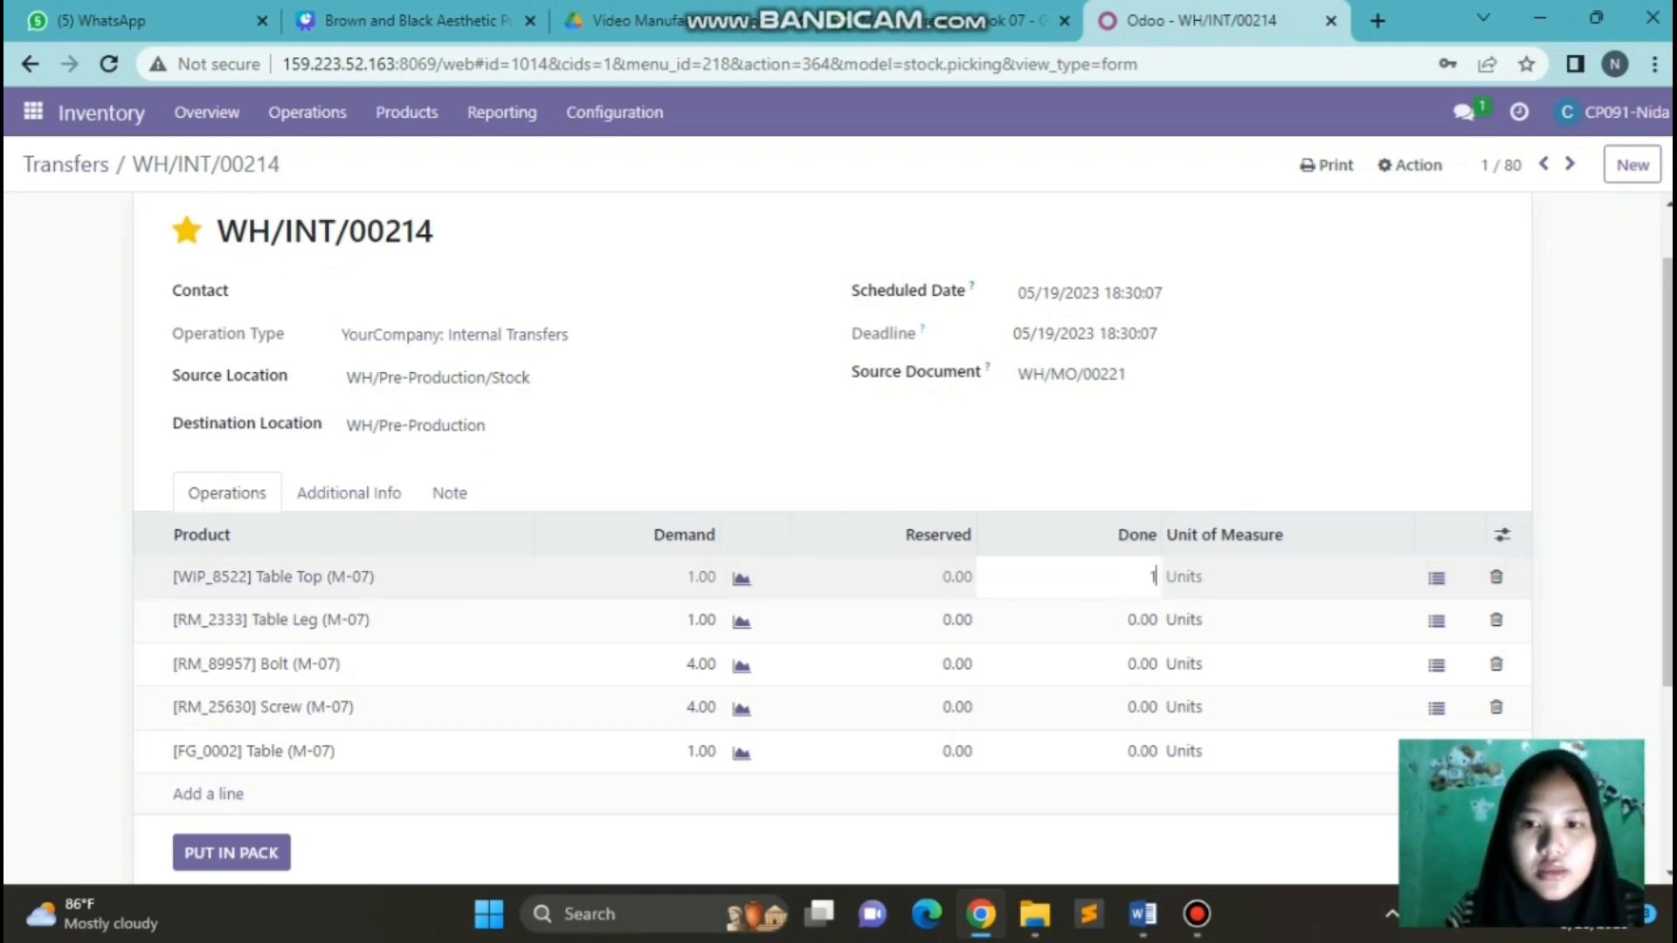
type(".00")
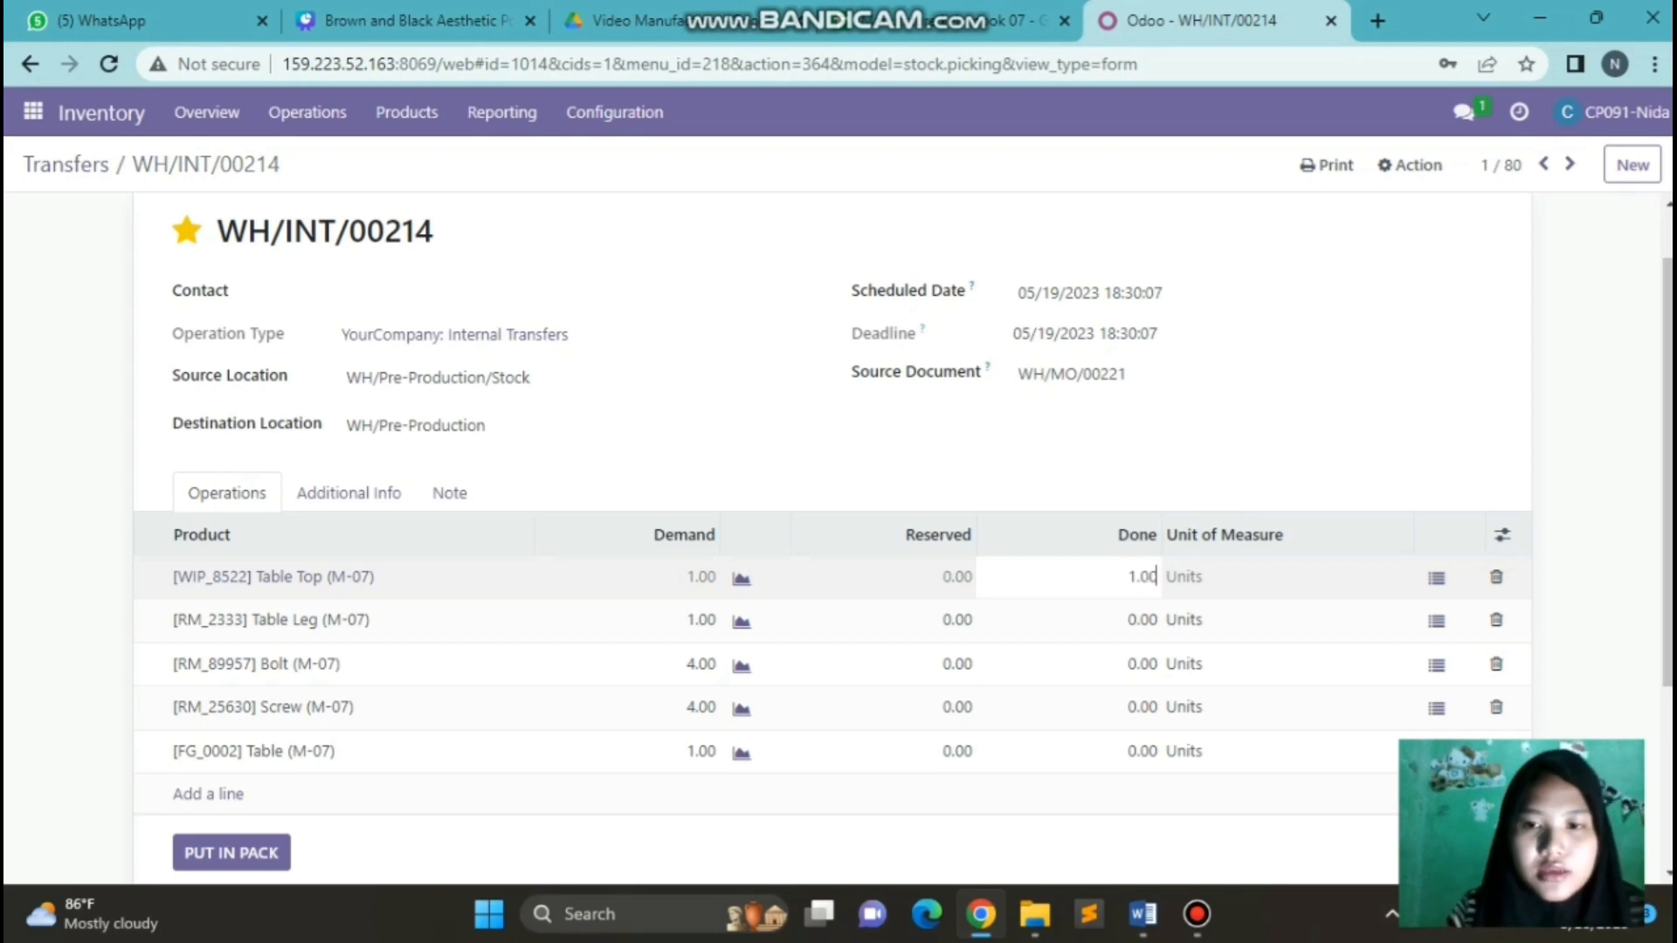
left_click(1142, 620)
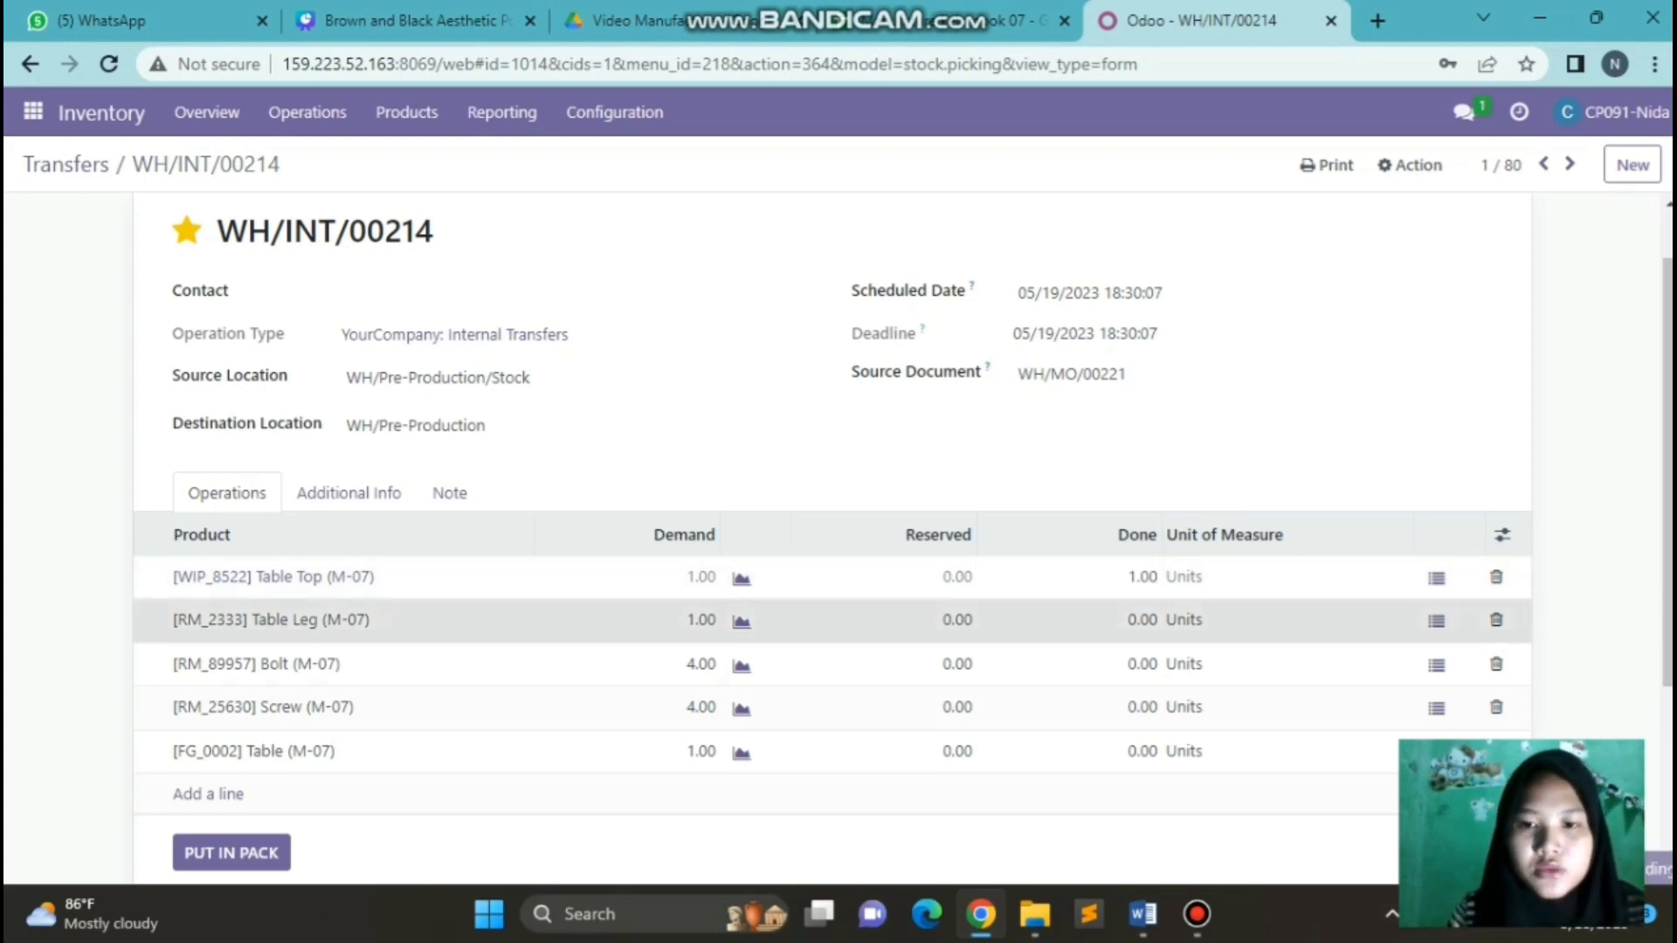
key("BackSpace")
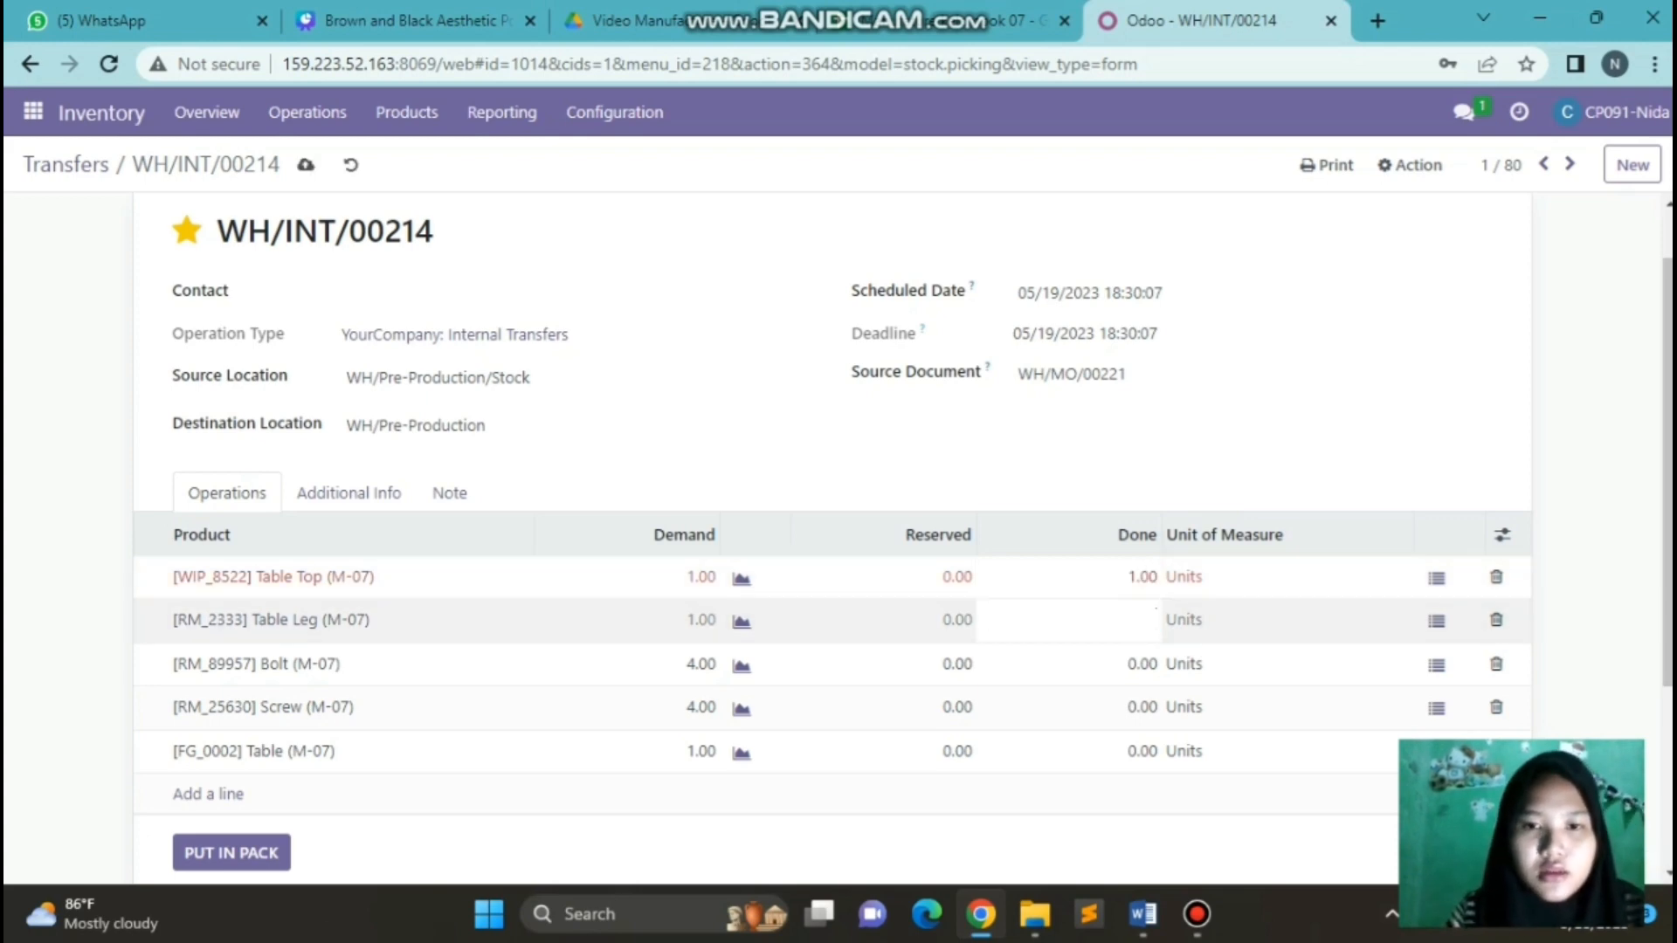
type("1")
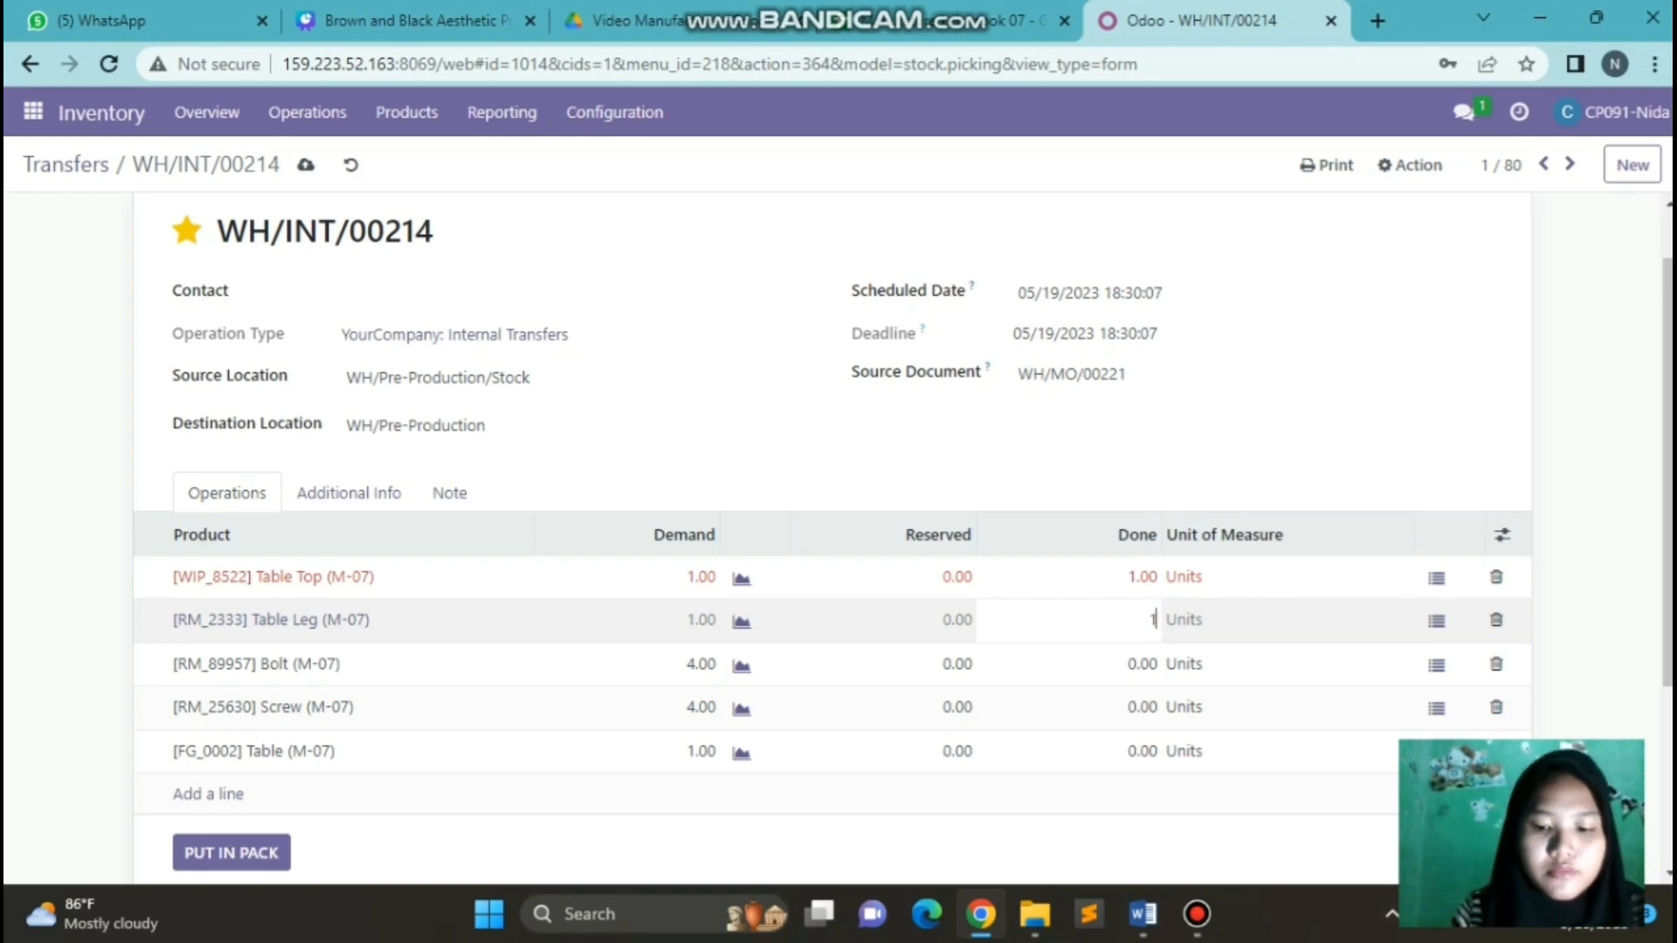
type(".00")
Set the done quantity of Bolt (M-07) to 4.00 units.
left_click(1127, 665)
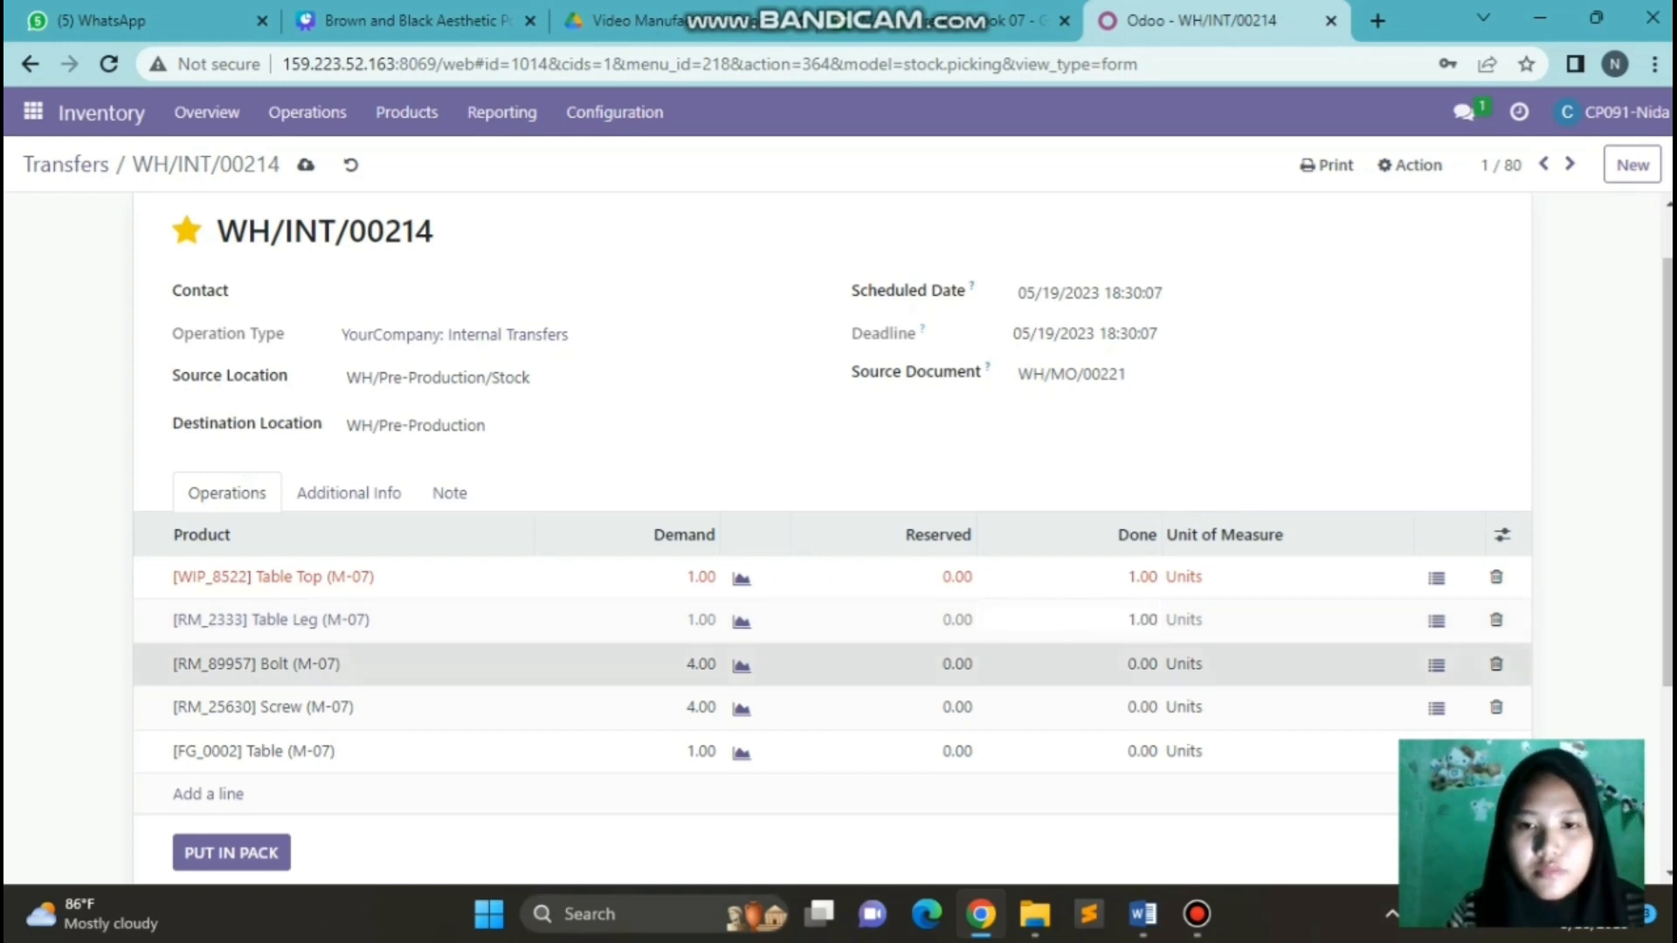
key("BackSpace")
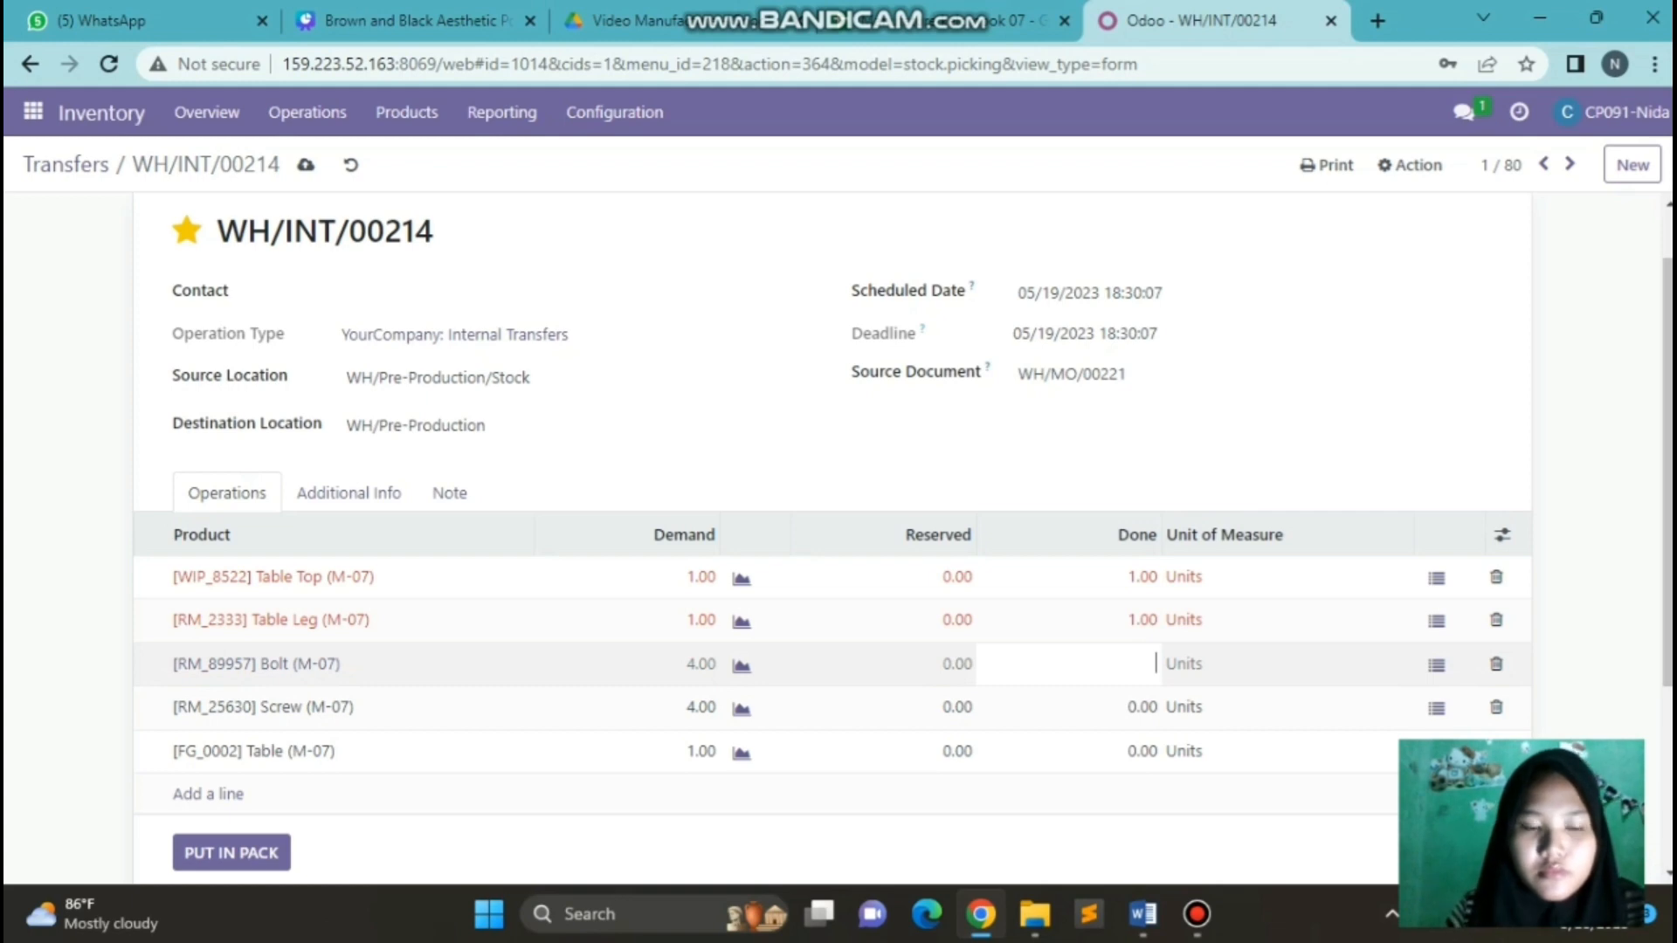
type("100")
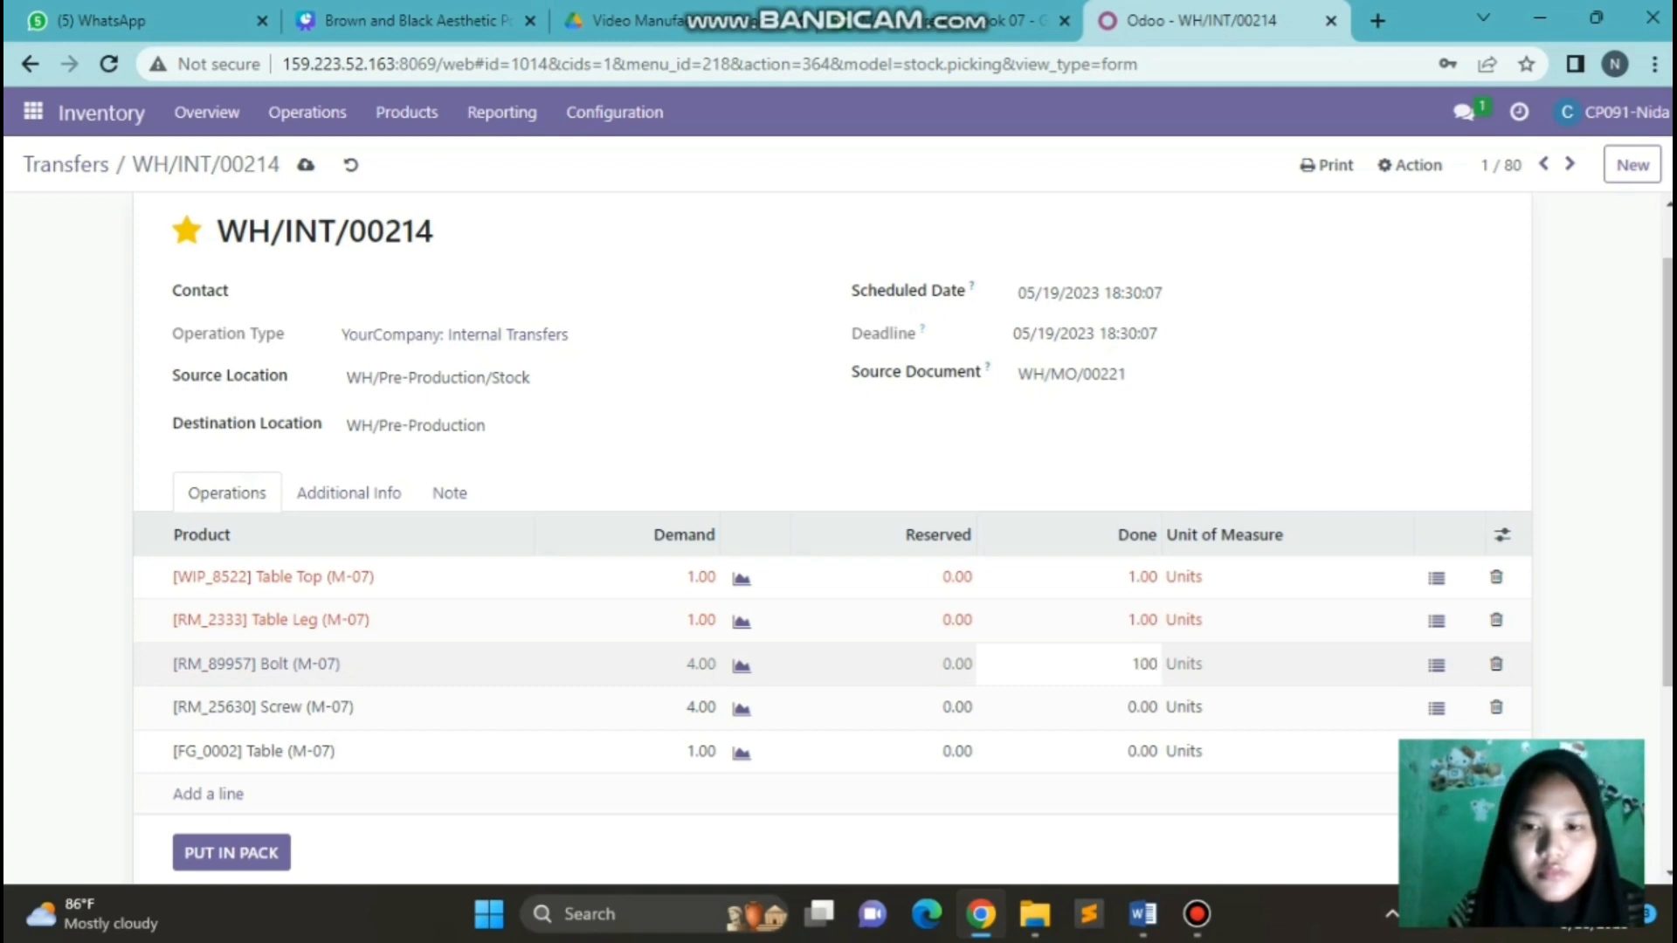
key("BackSpace")
key("BackSpace")
key("BackSpace")
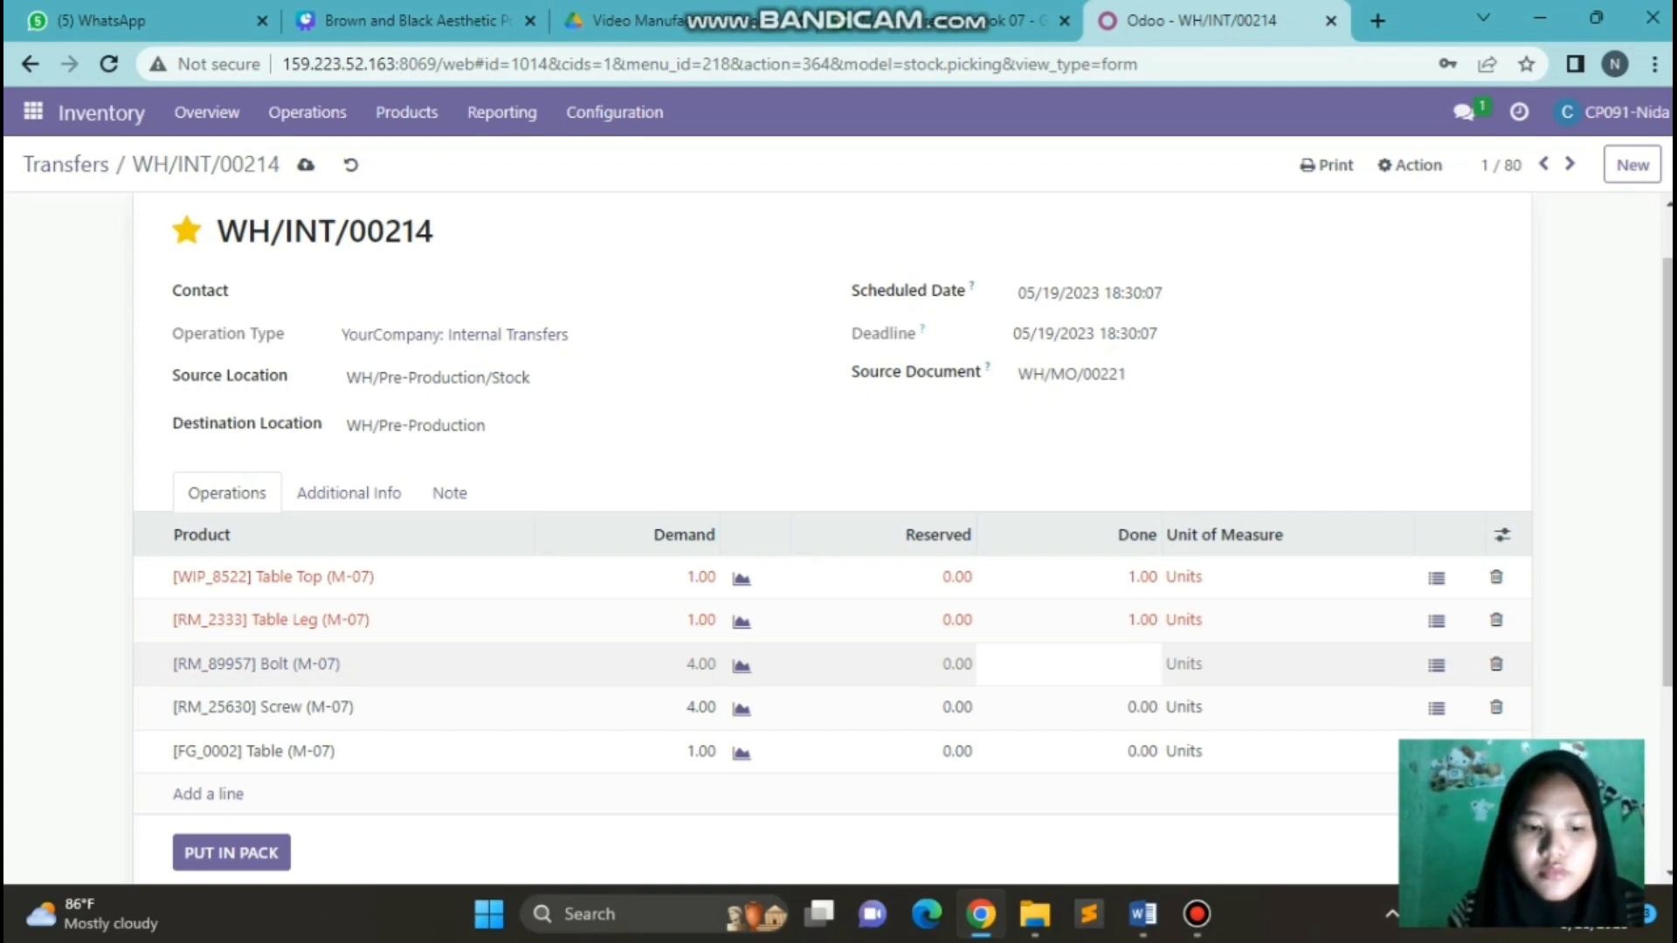
type("40")
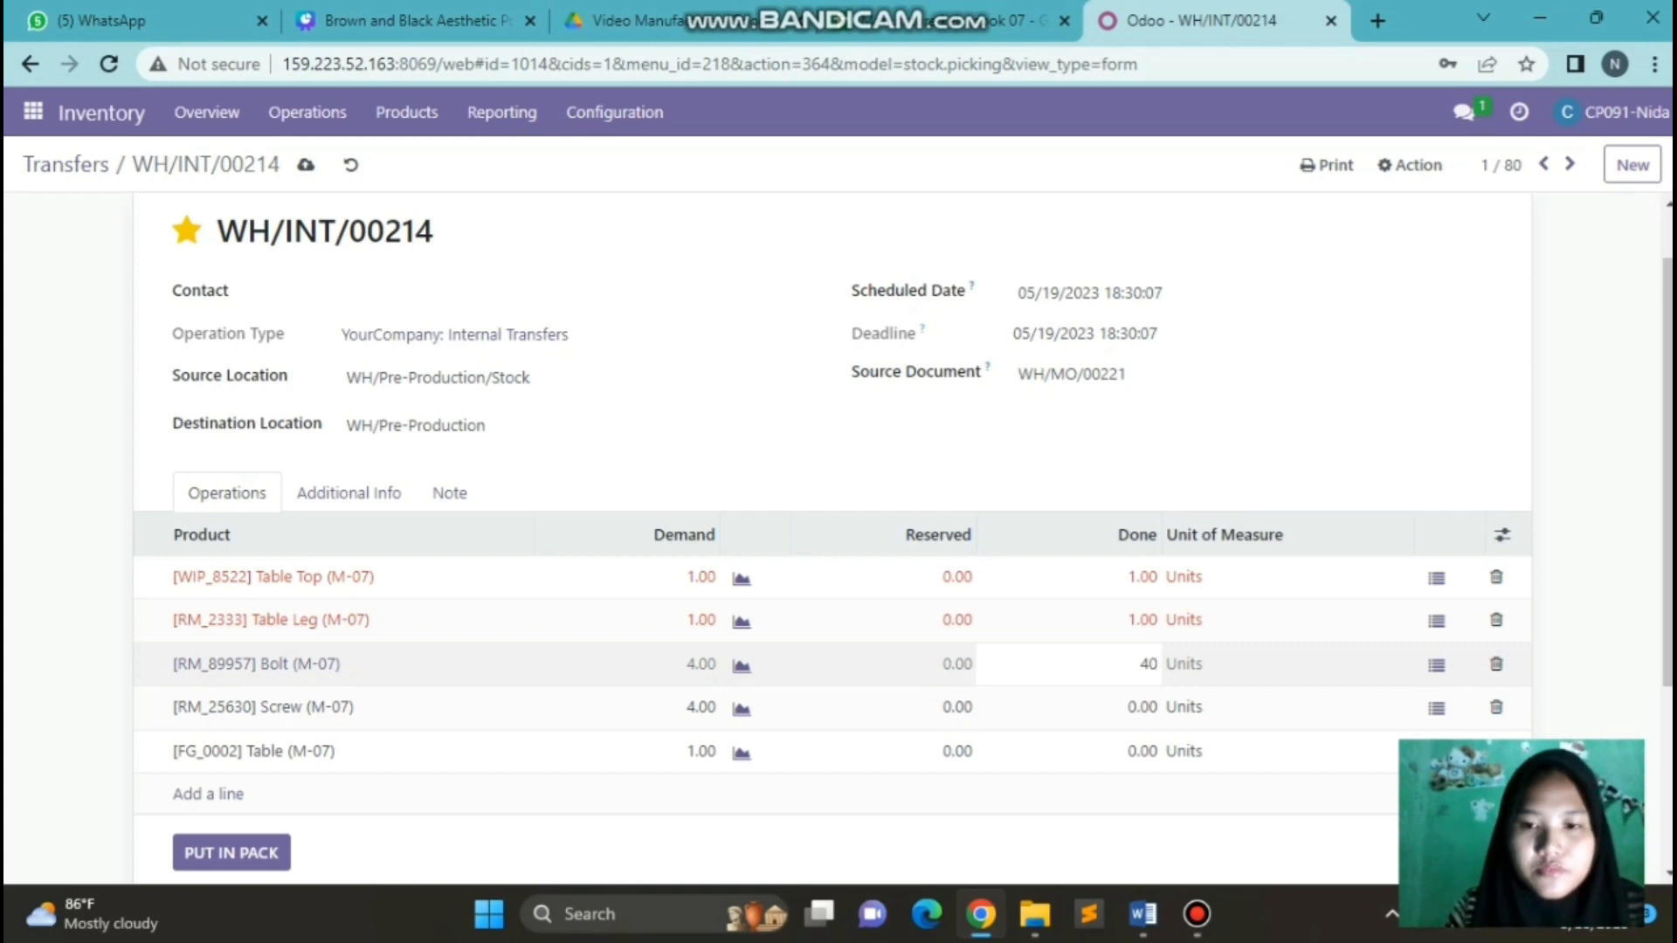
key("BackSpace")
type(".00")
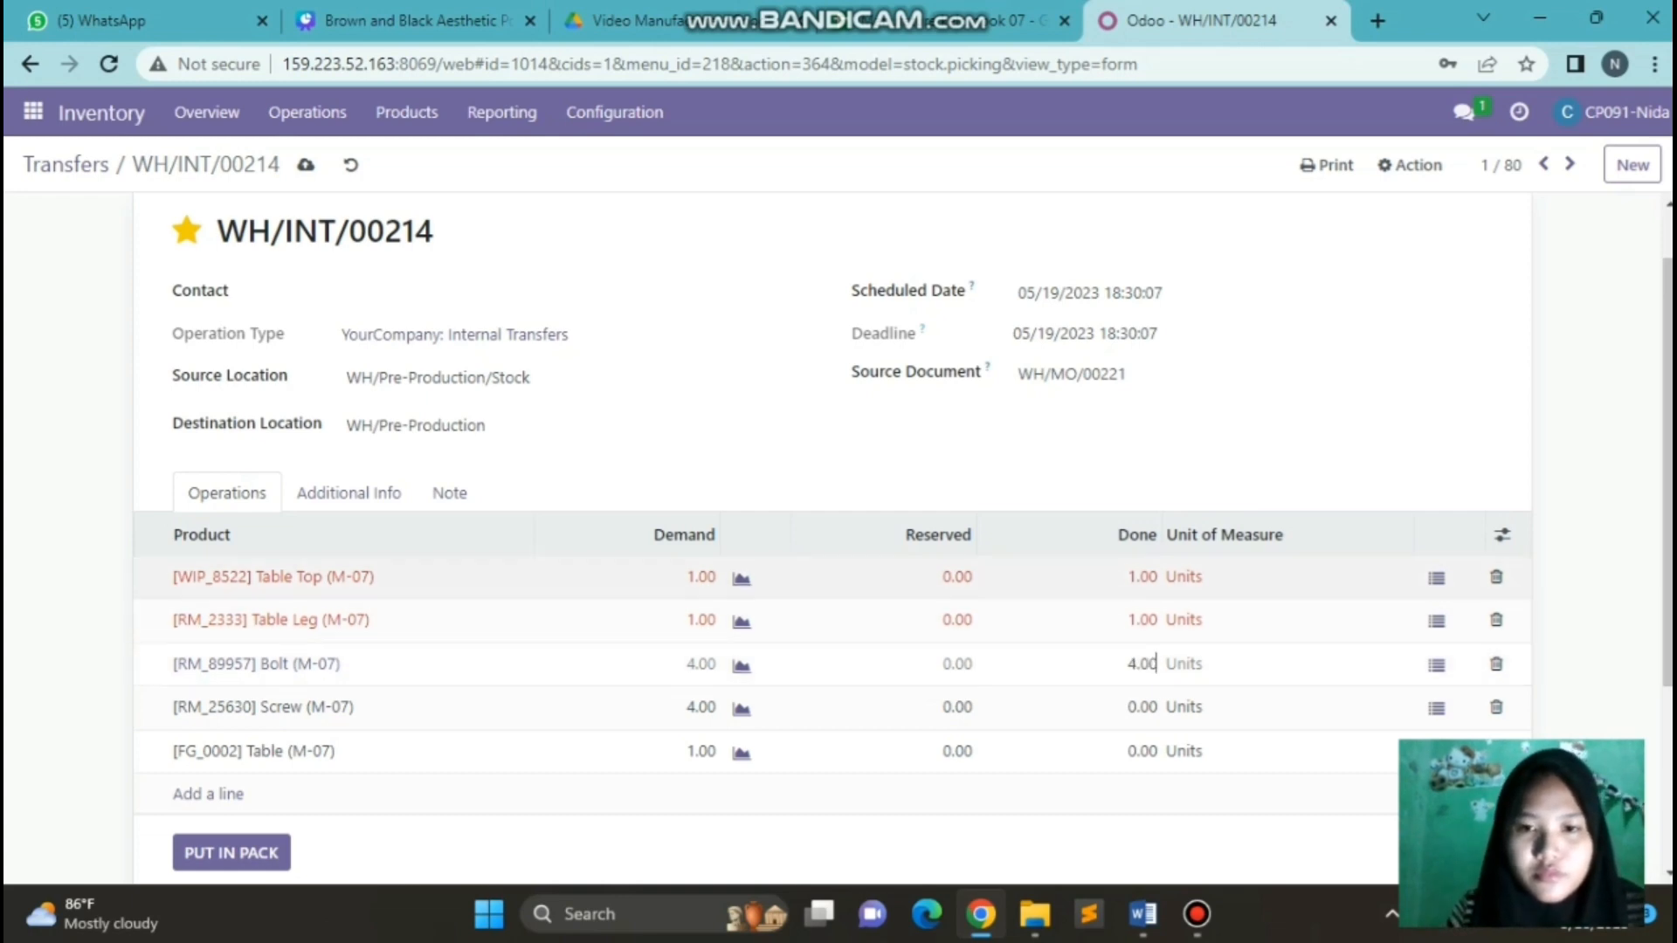
Recheck the done quantities already entered and set the done quantity of Screw (M-07) to 4.00 units.
left_click(1141, 577)
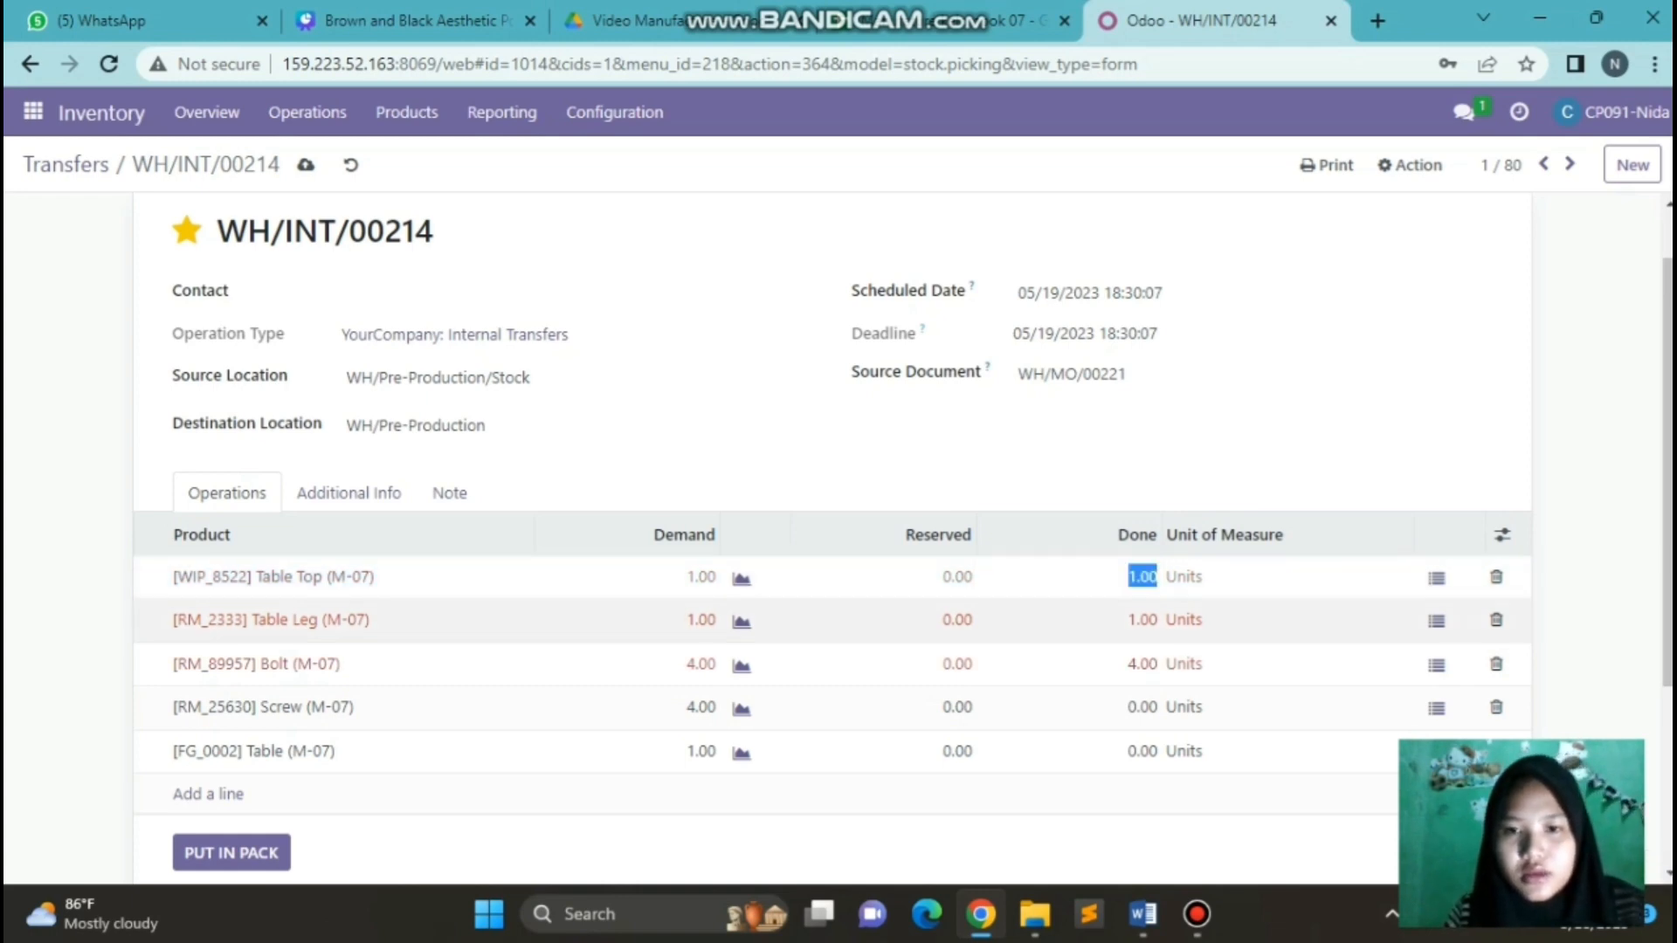
left_click(1141, 620)
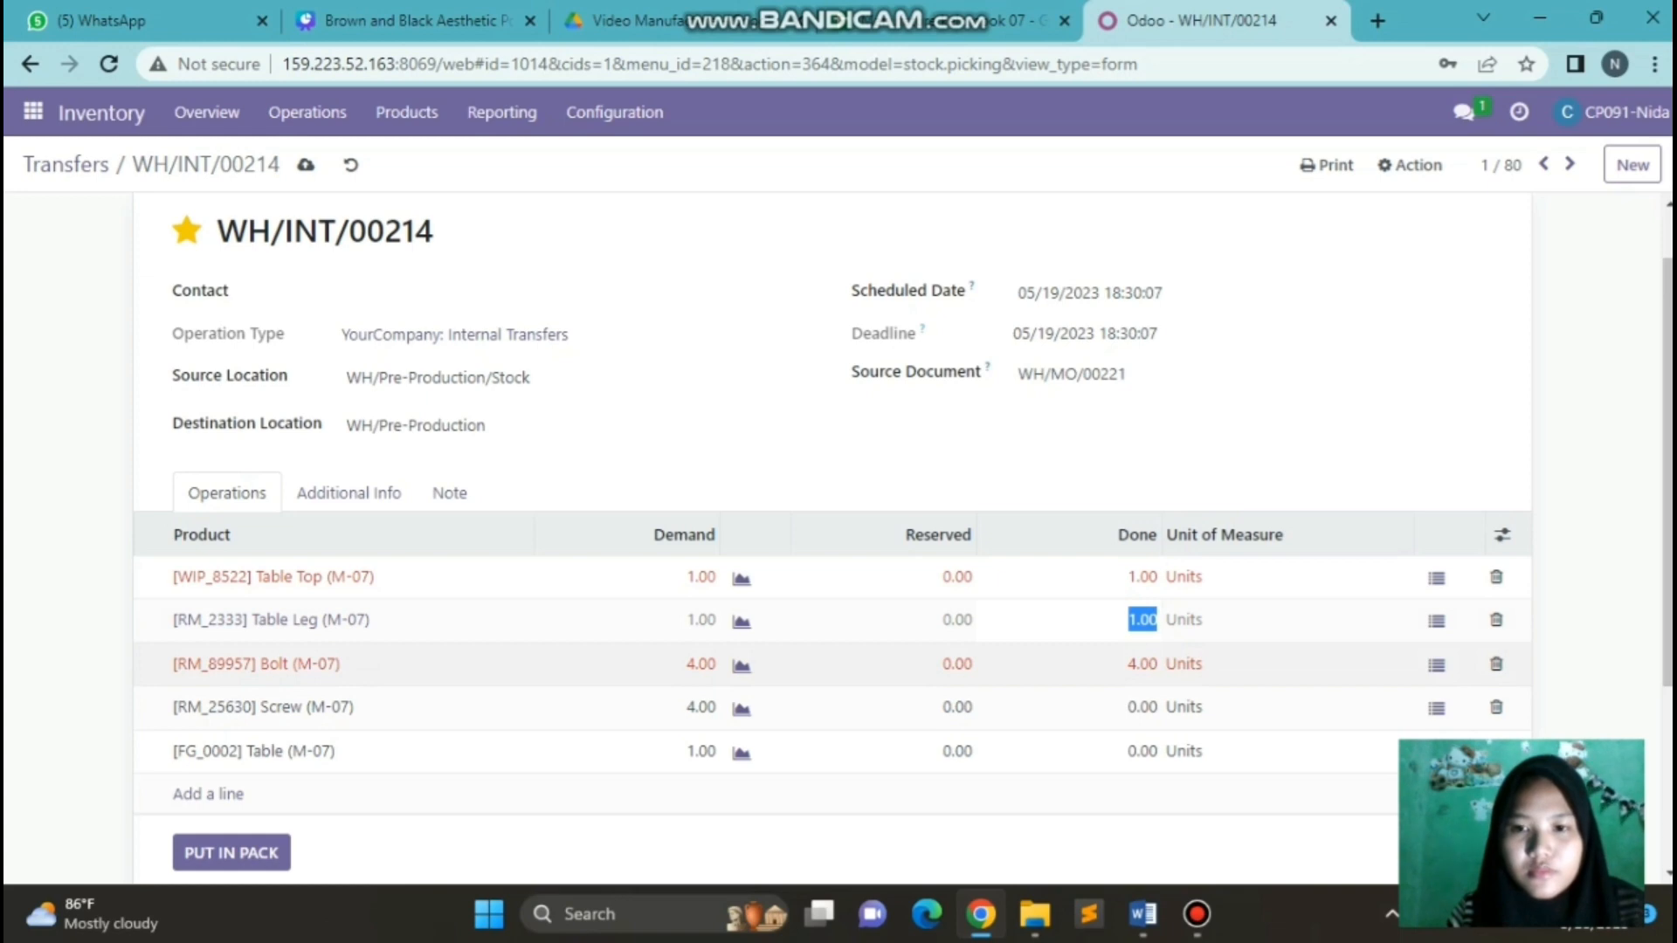
left_click(1141, 664)
left_click(1141, 708)
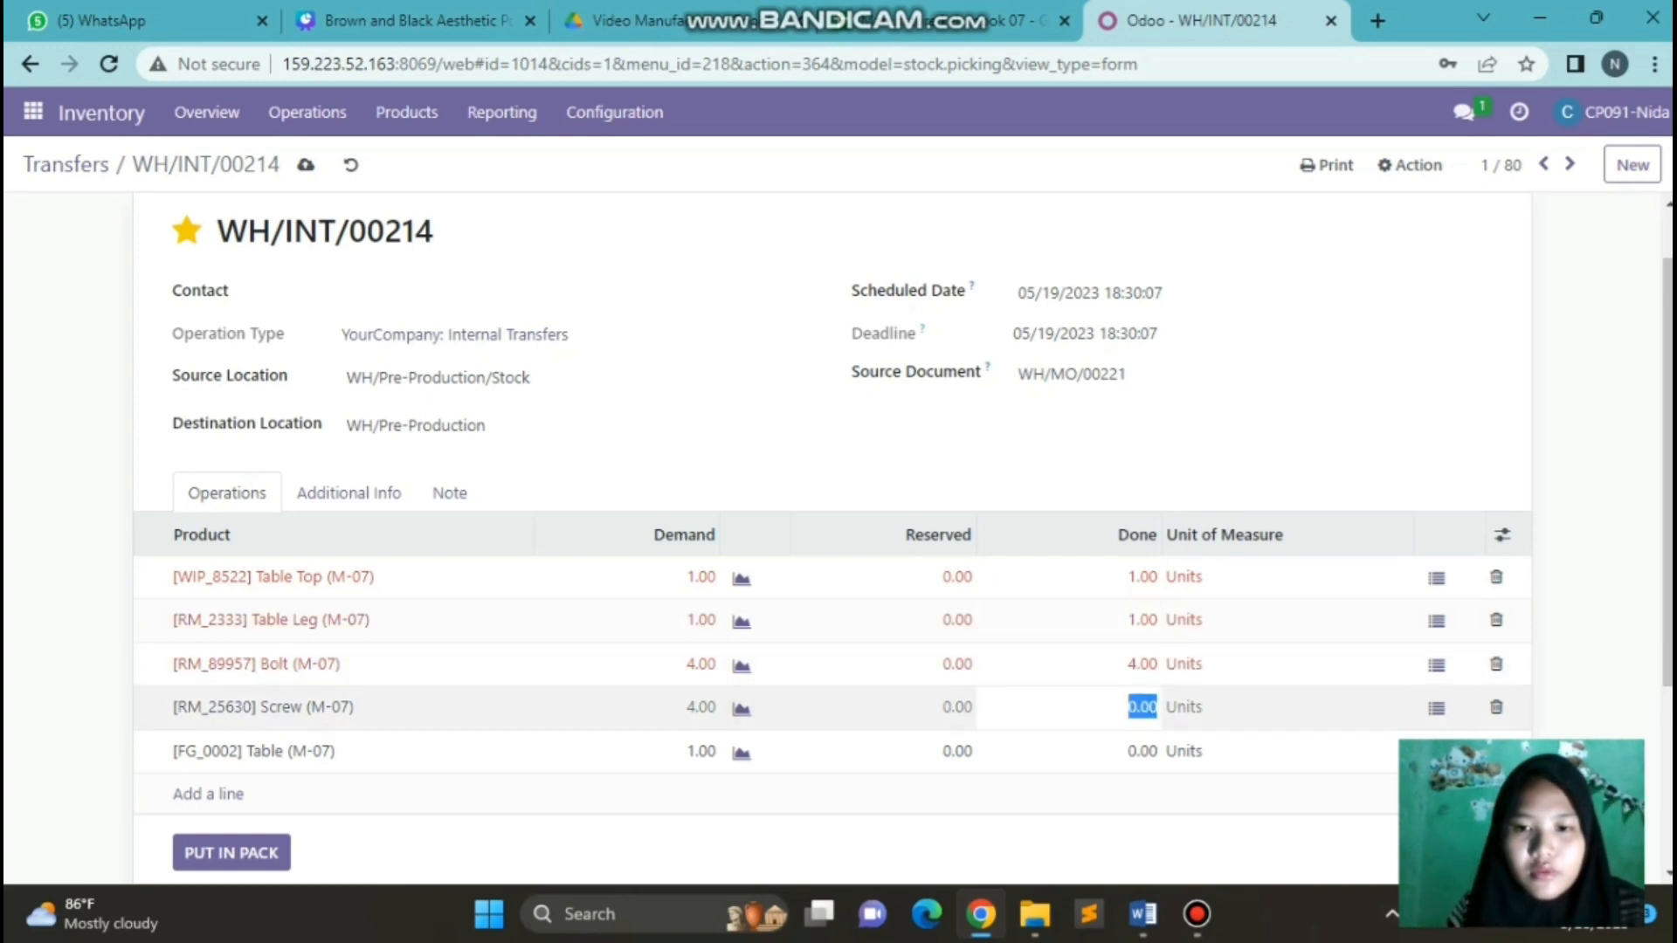
left_click(1138, 708)
key("BackSpace")
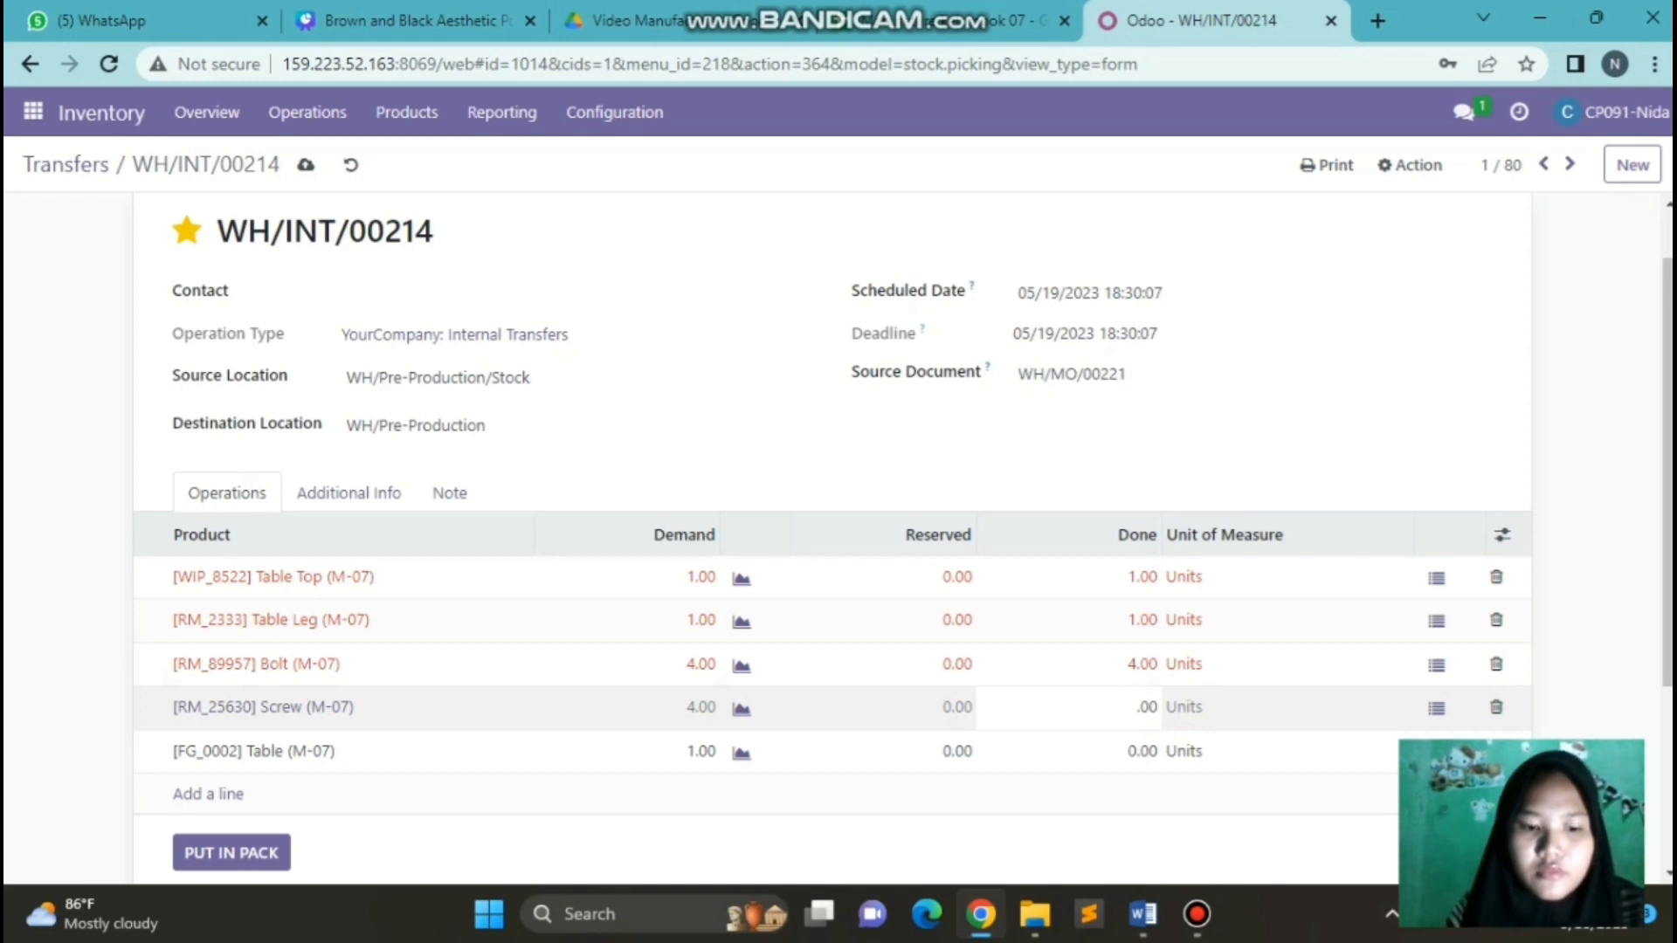
type("4")
left_click(1140, 751)
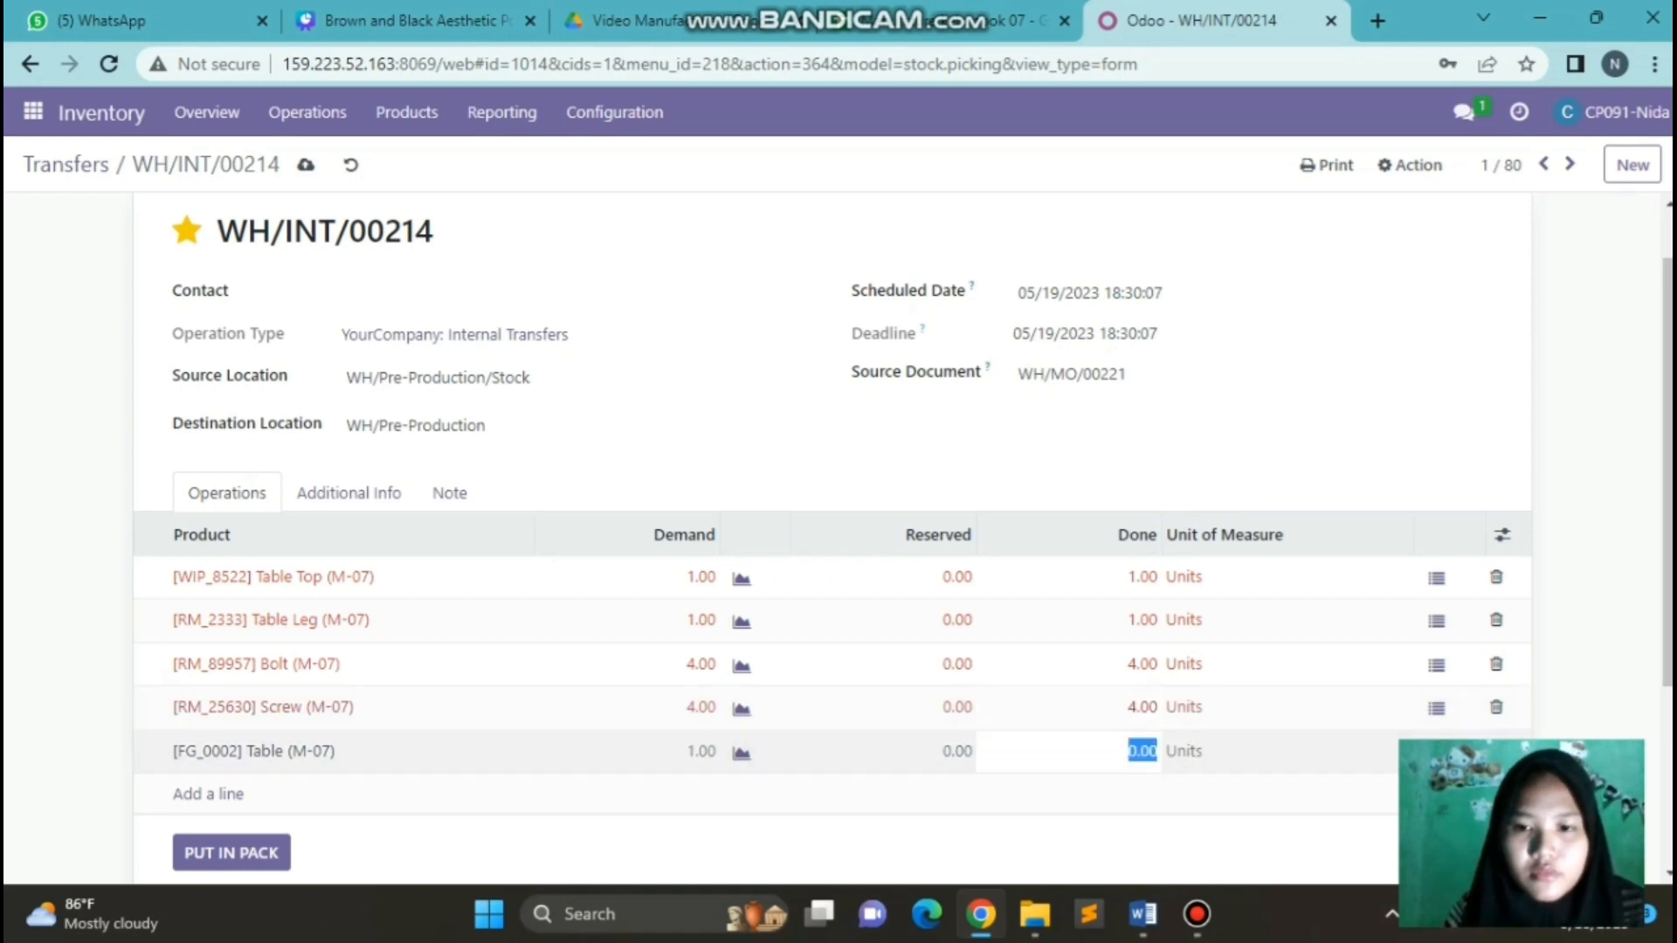
left_click(1140, 751)
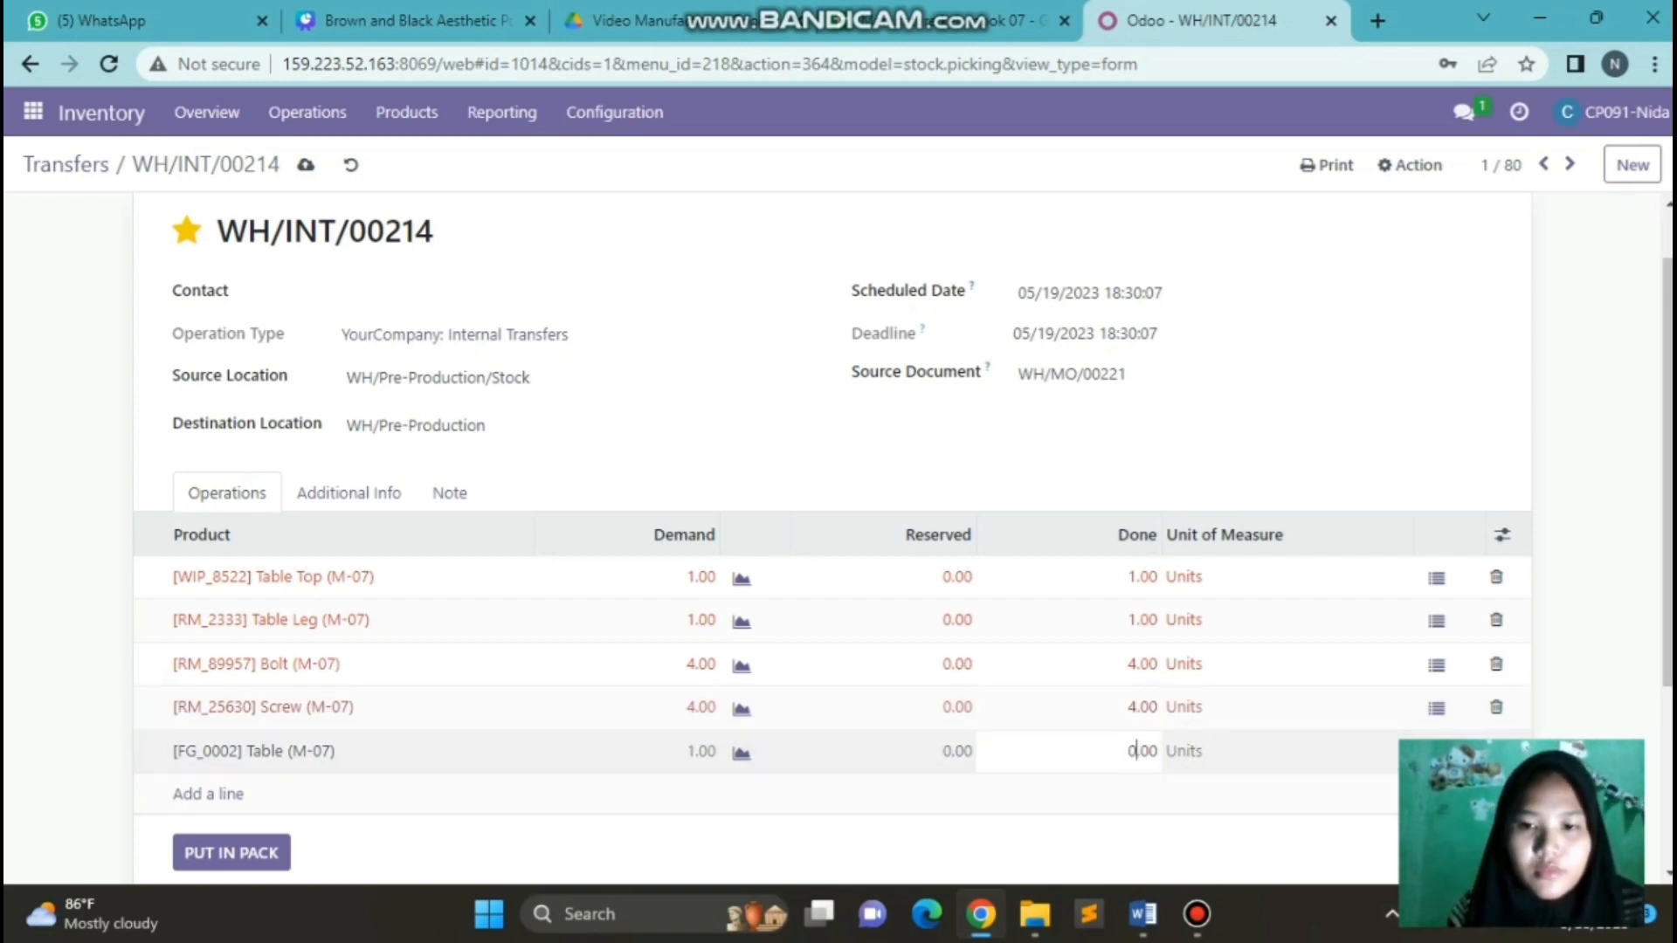
double_click(1138, 751)
key("BackSpace")
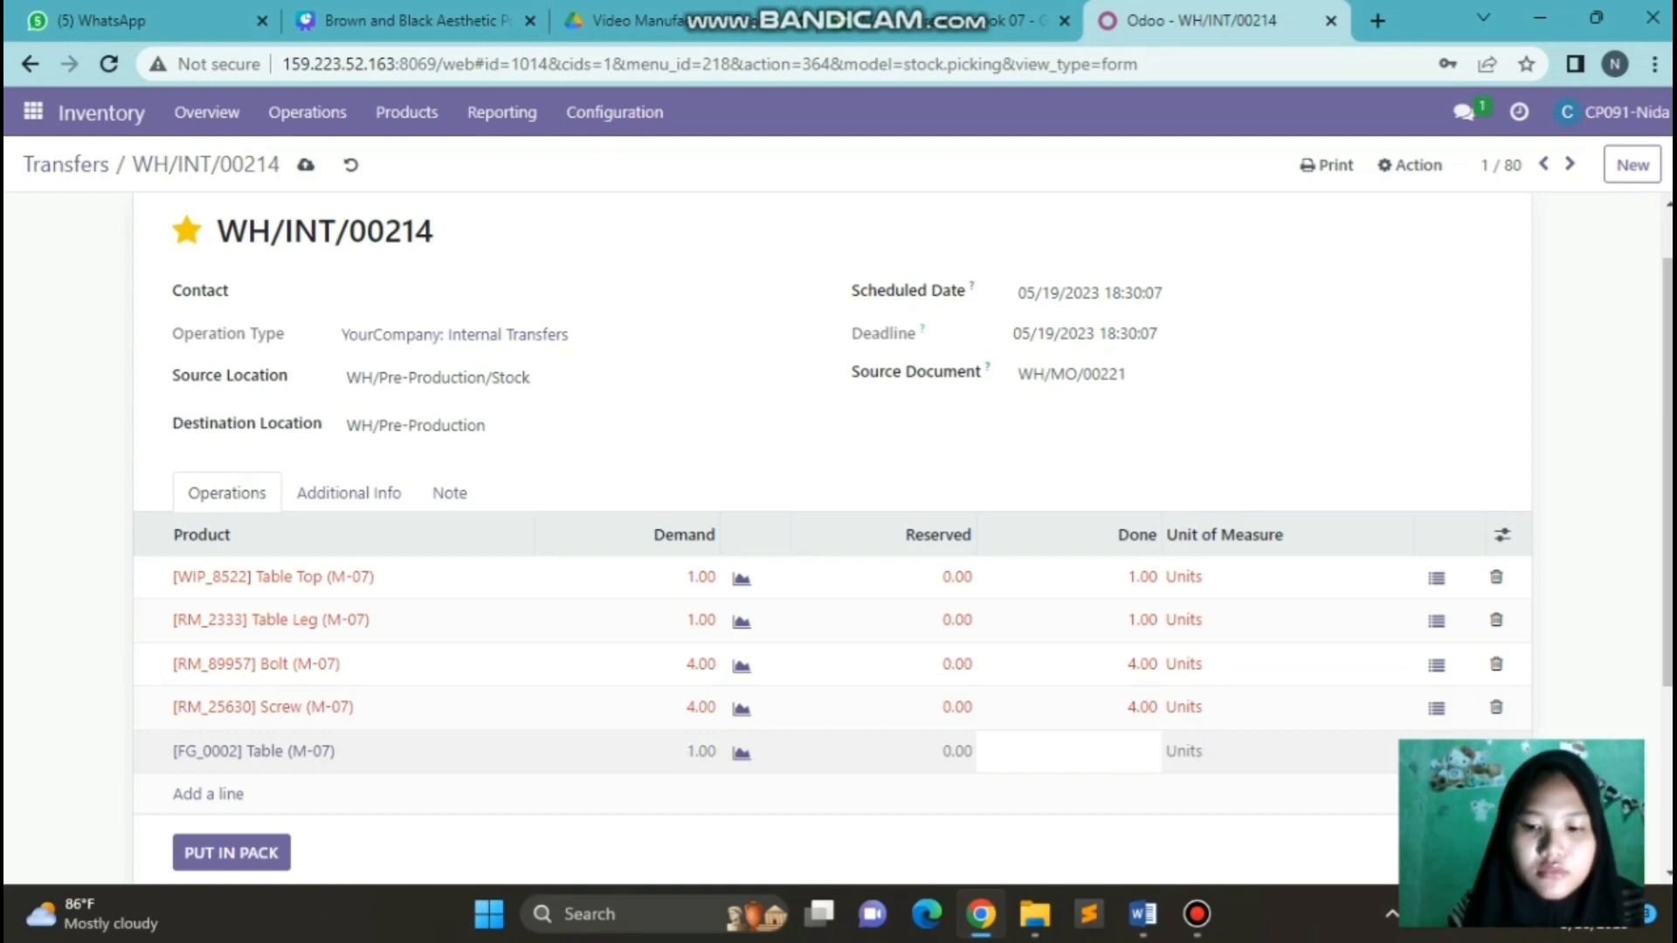
type("4")
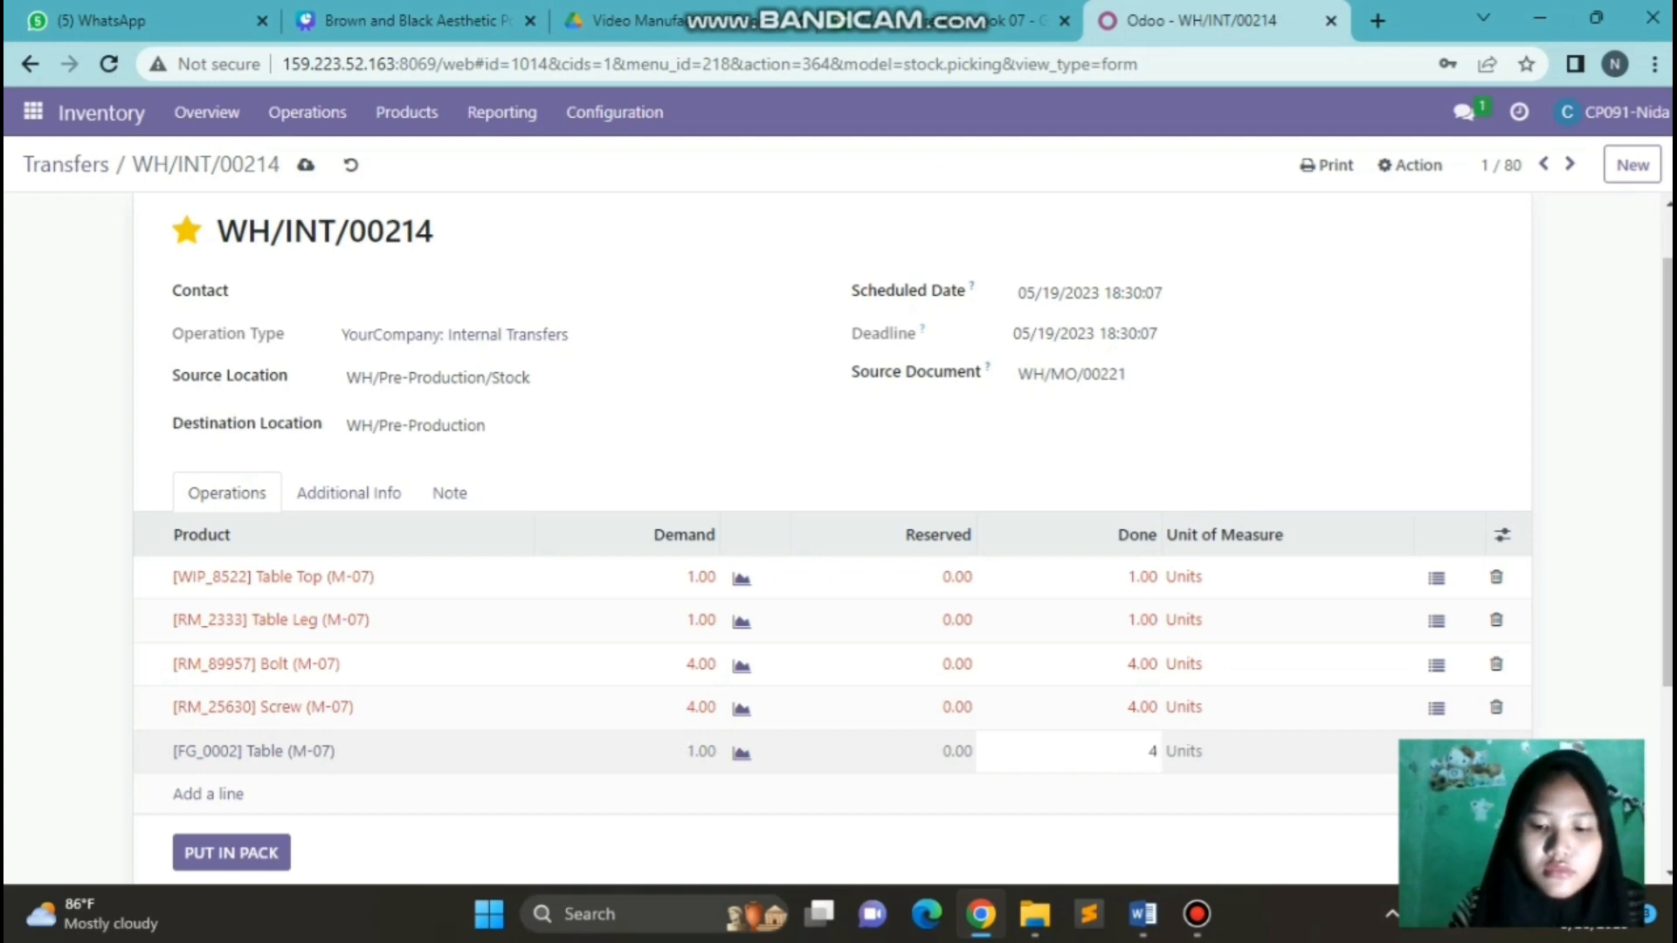
type(".00")
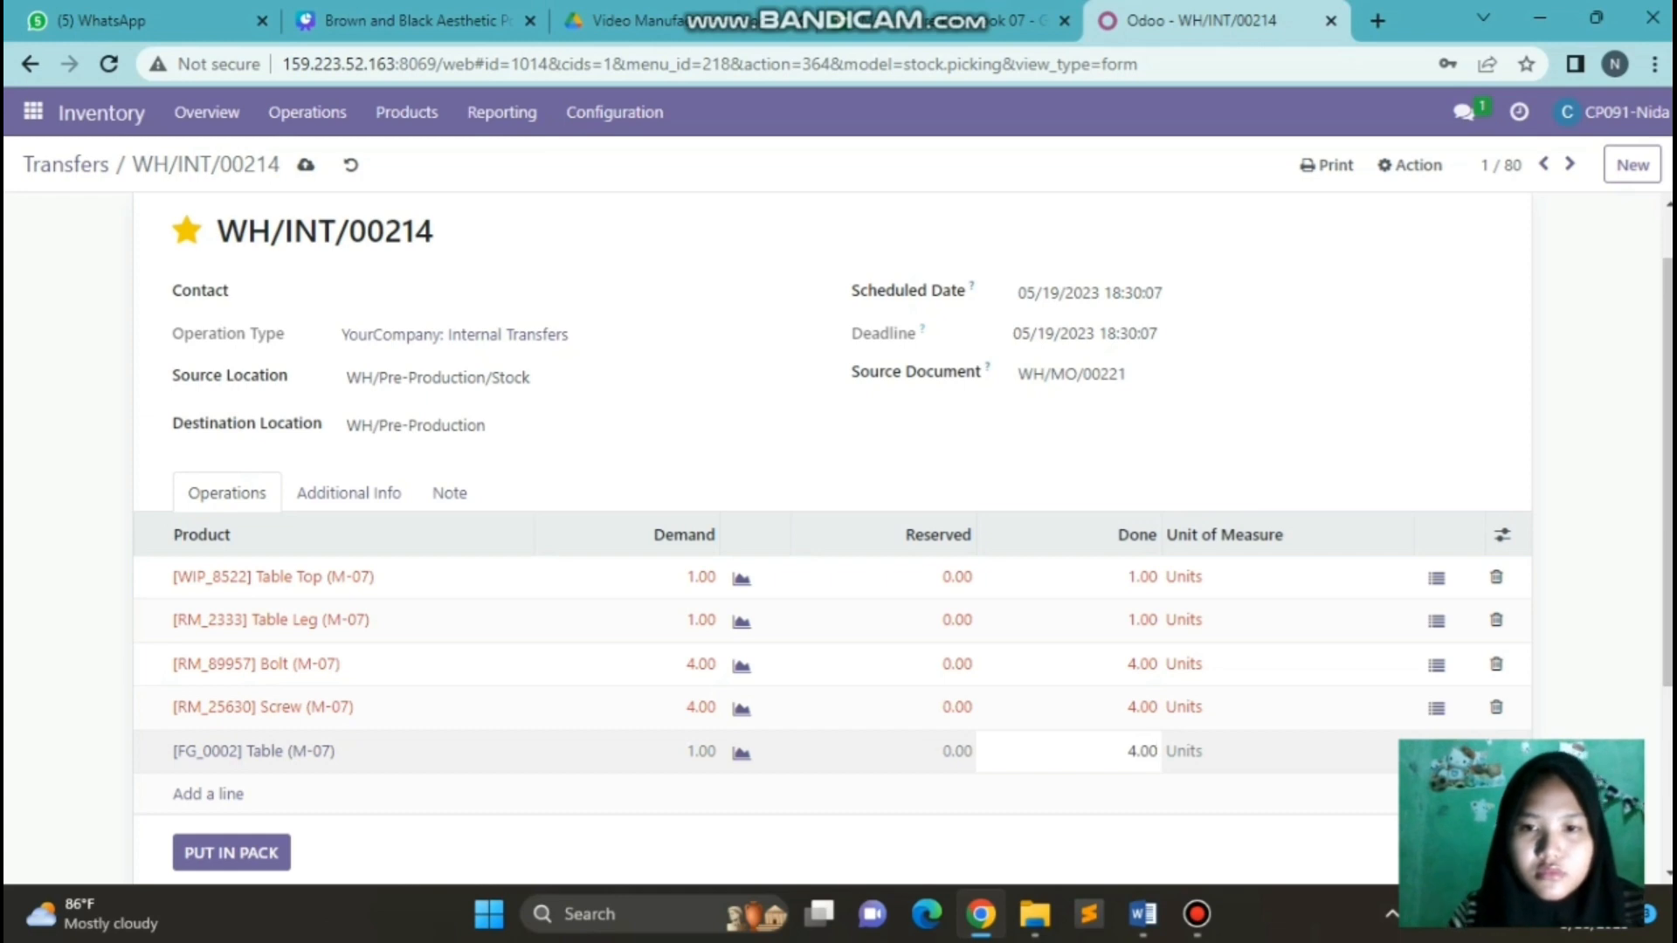
Set the done quantity of the finished product Table (M-07) to 1.00 unit.
key("ctrl+a")
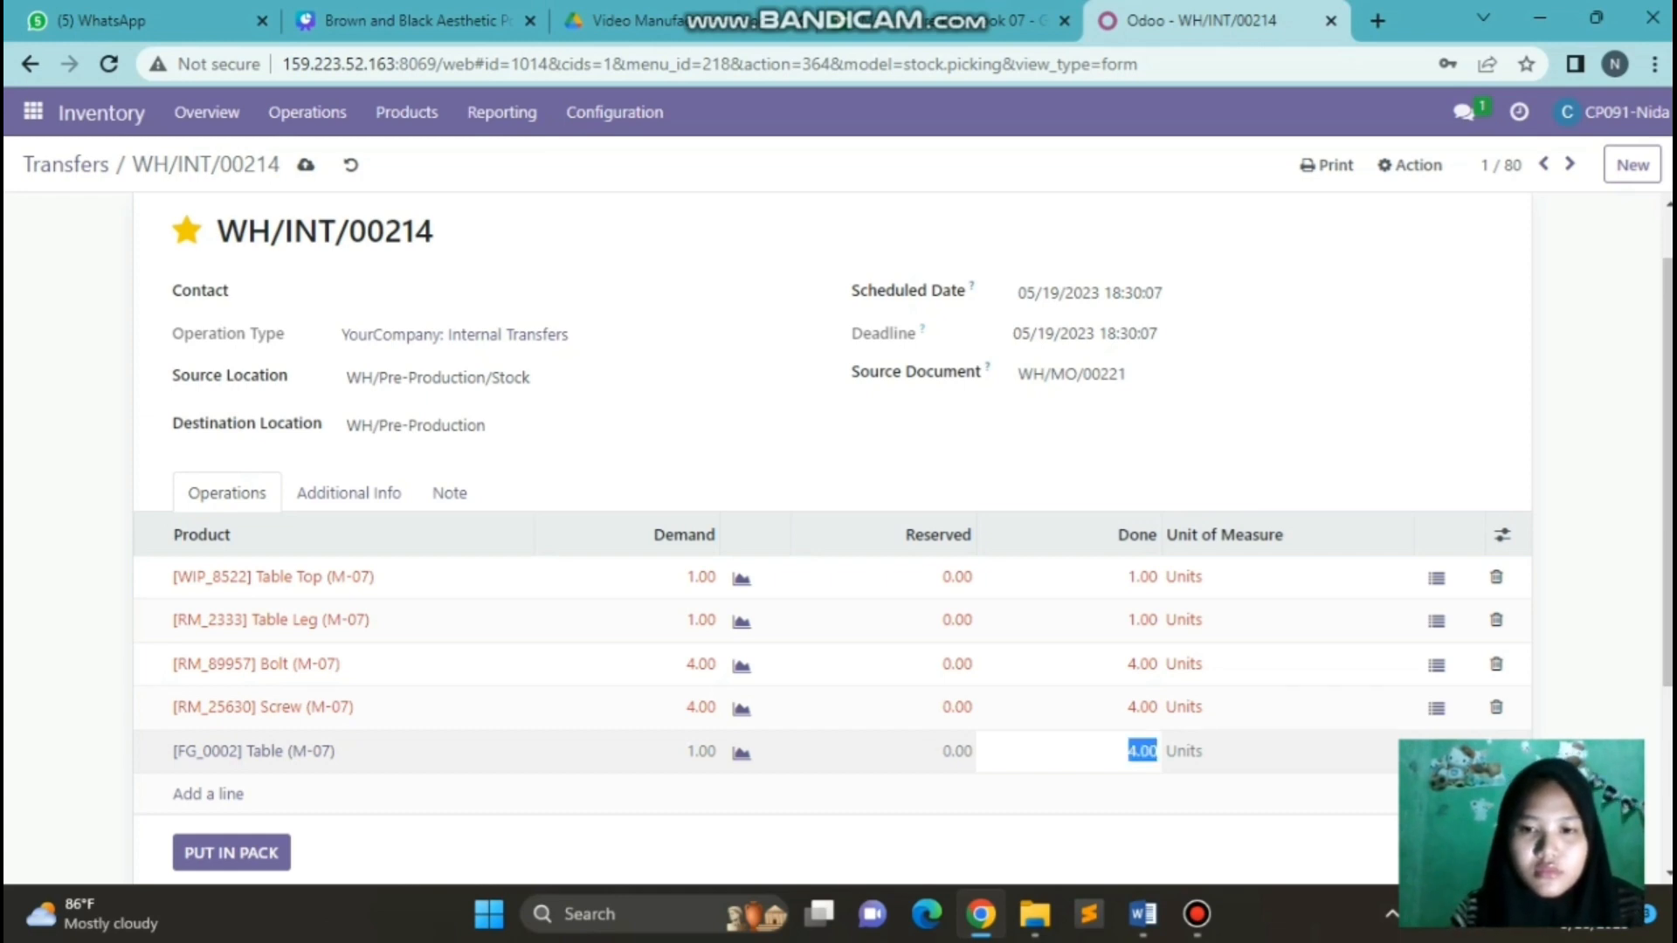
left_click(1127, 752)
double_click(1138, 751)
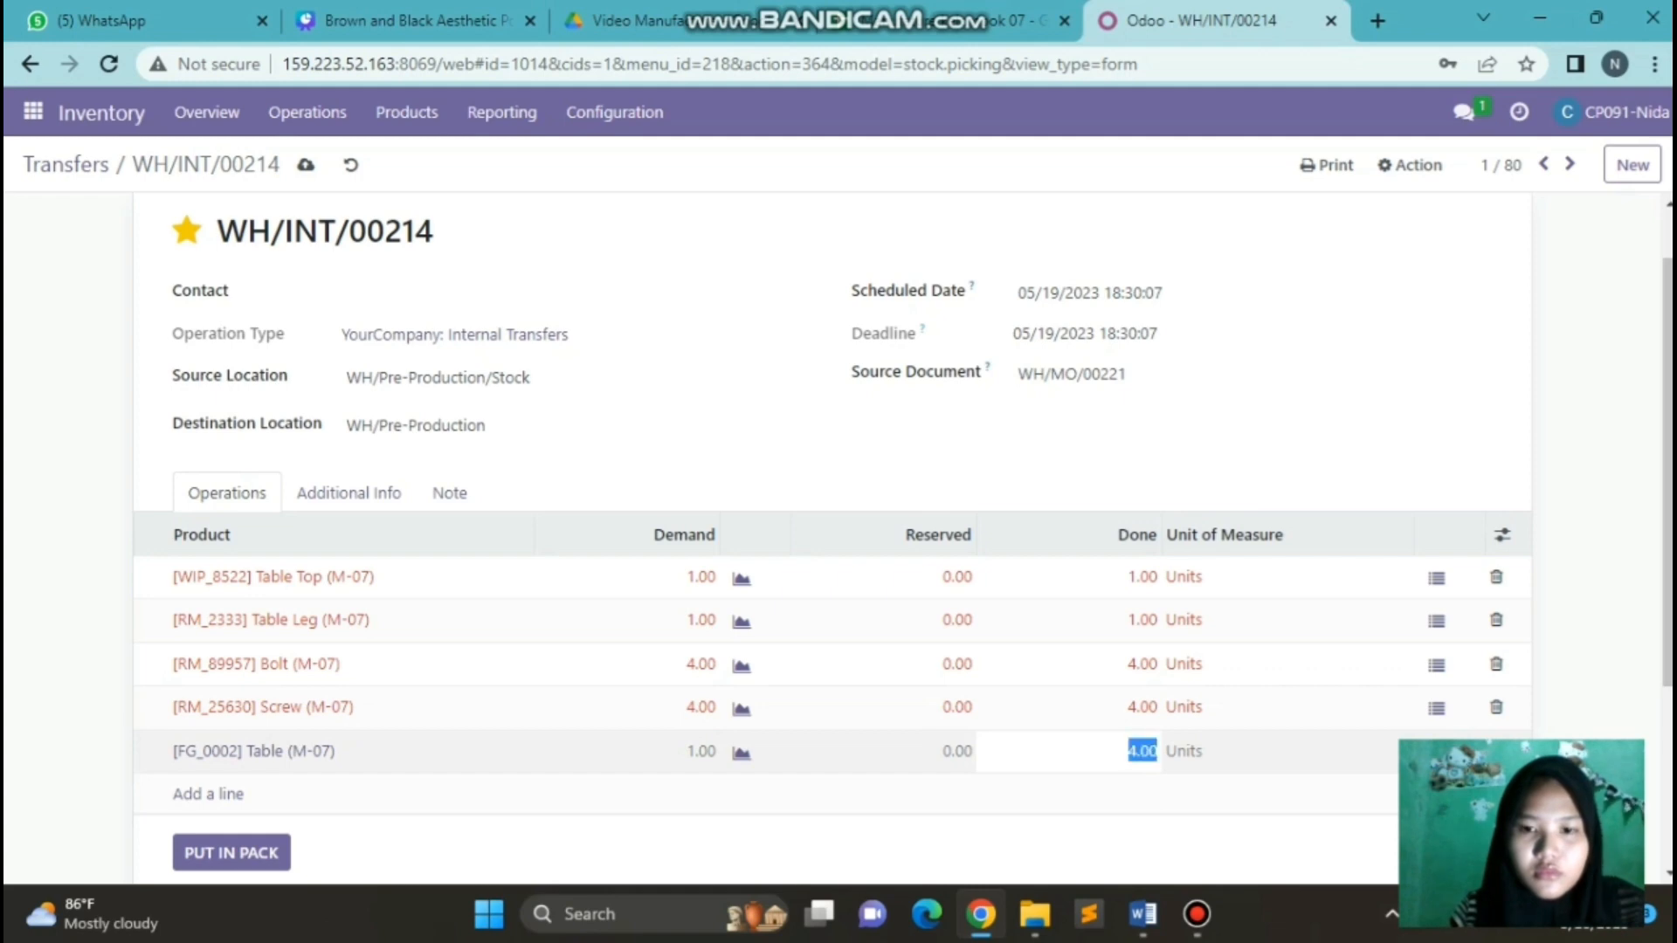
left_click(1137, 751)
key("BackSpace")
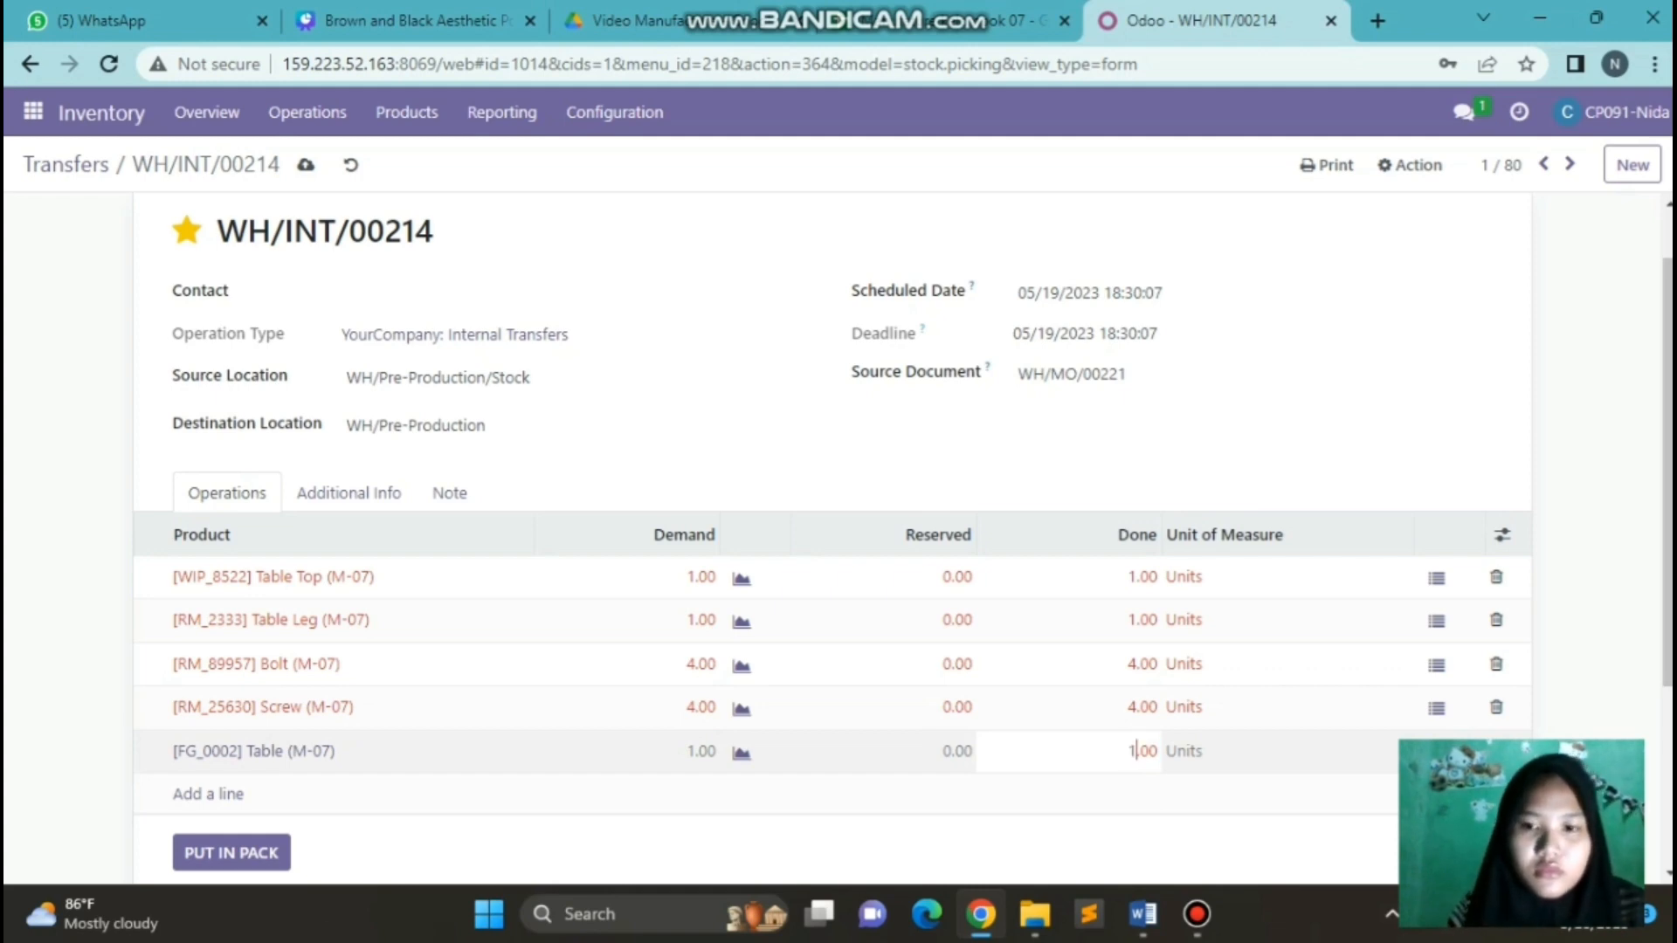
Review the done quantities on the component lines and validate transfer WH/INT/00214.
scroll(838, 664, "down", 1)
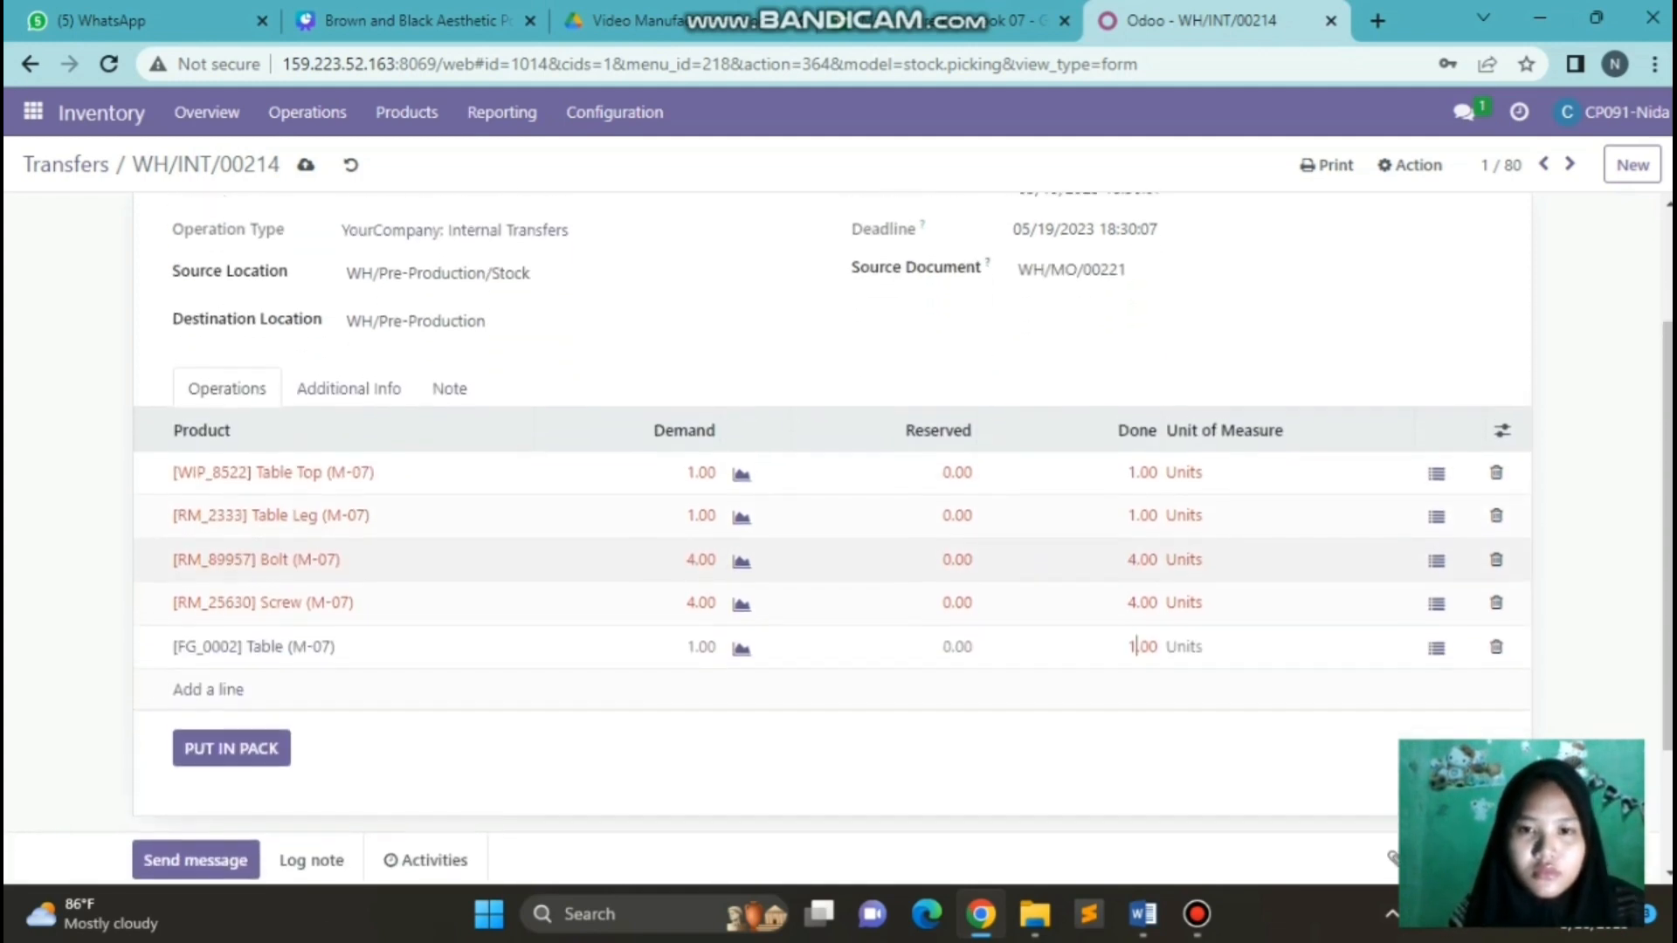
double_click(1142, 648)
left_click(947, 649)
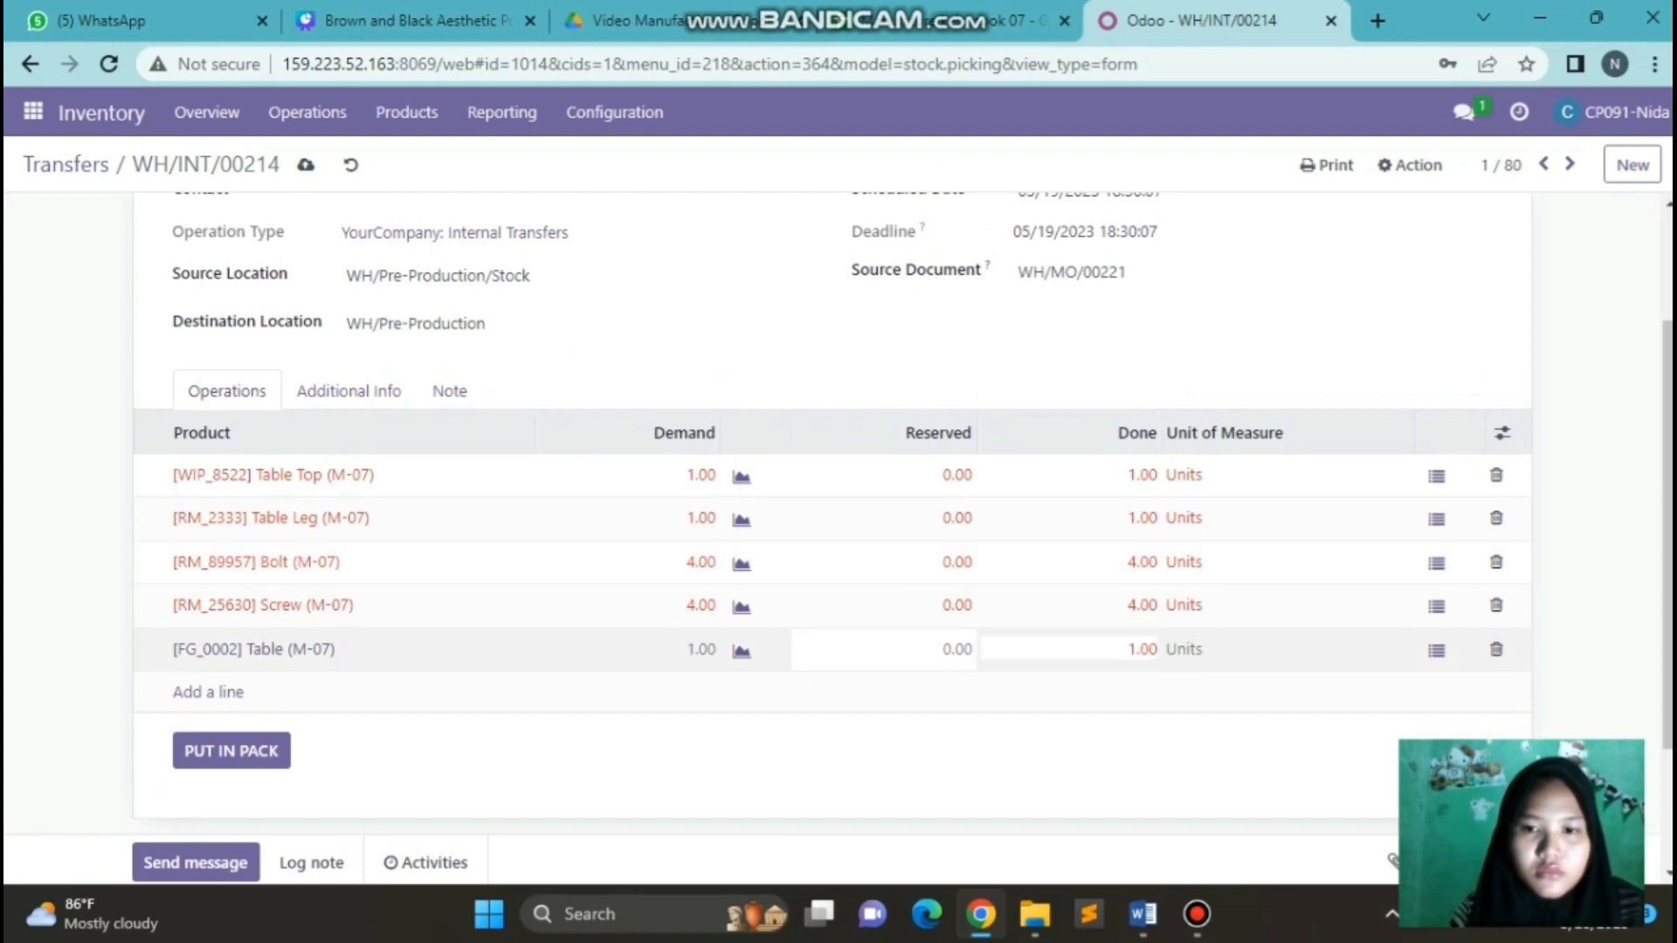
left_click(1136, 519)
scroll(1136, 518, "up", 1)
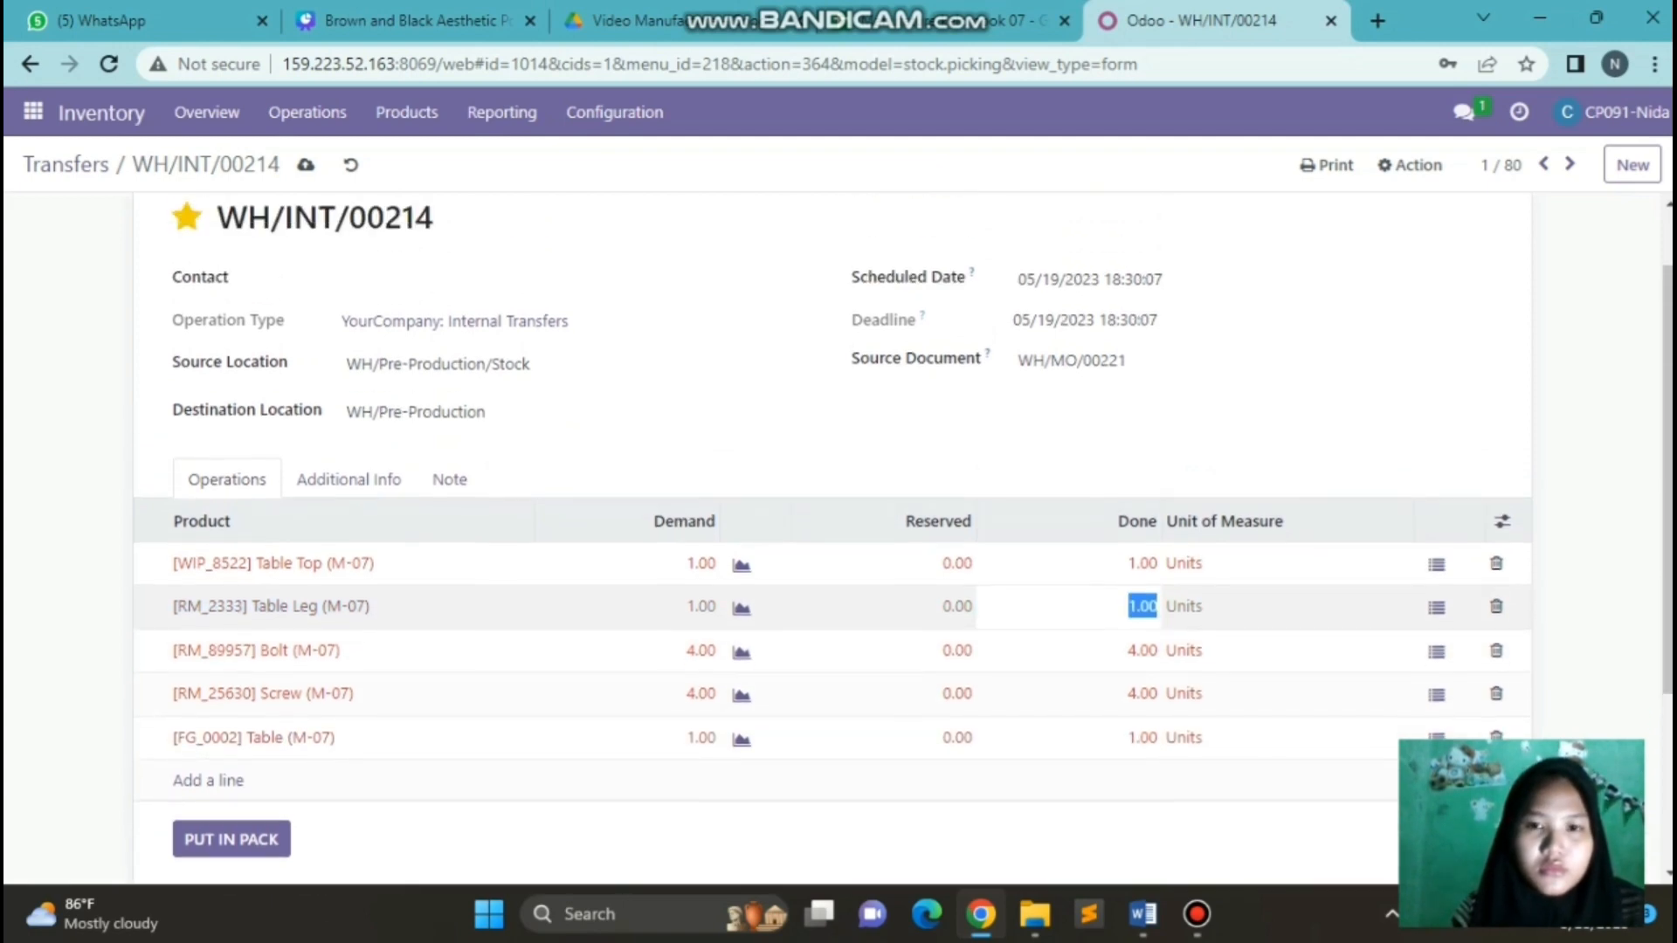
scroll(1136, 577, "down", 1)
left_click(1135, 535)
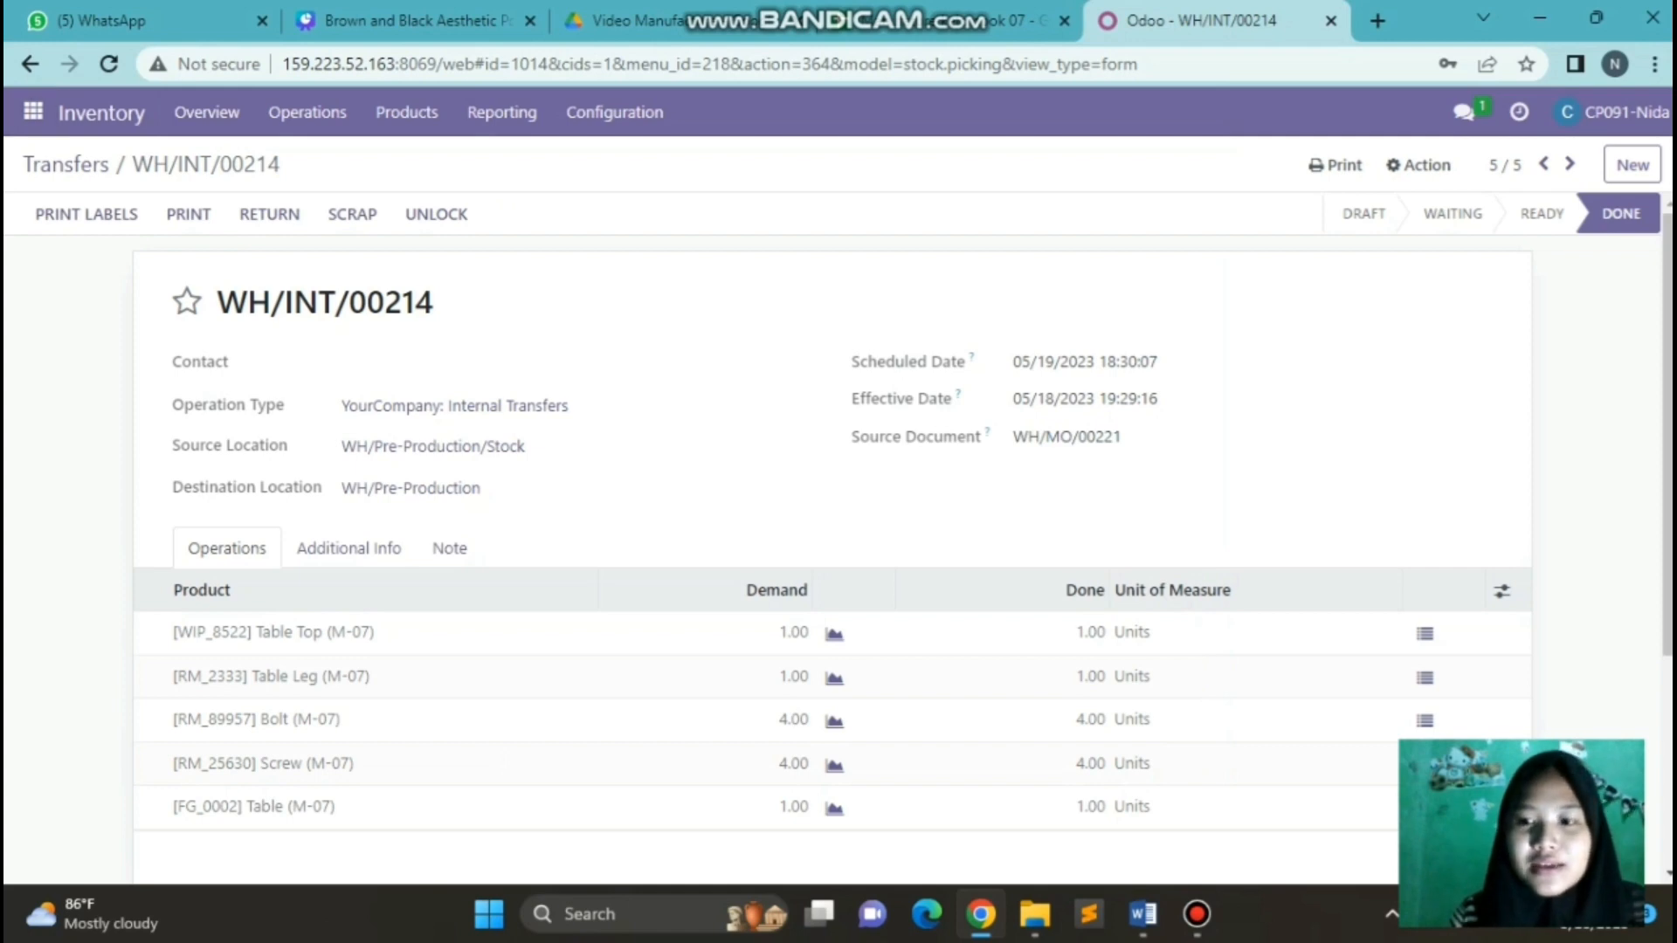
scroll(838, 542, "down", 2)
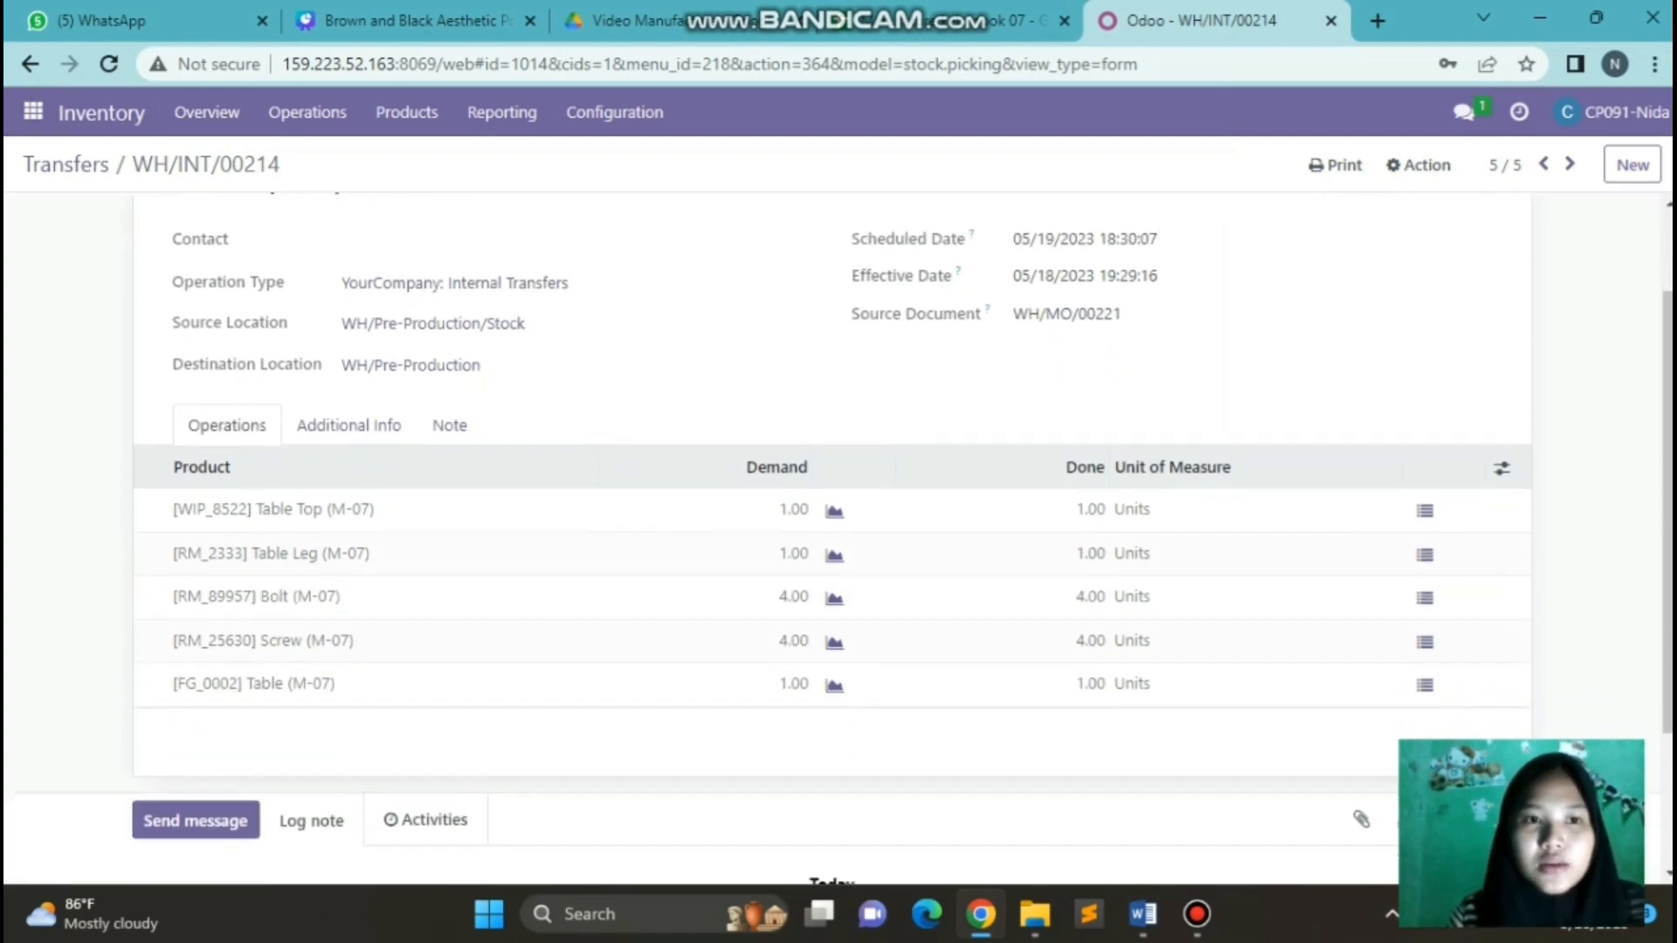
scroll(838, 541, "up", 2)
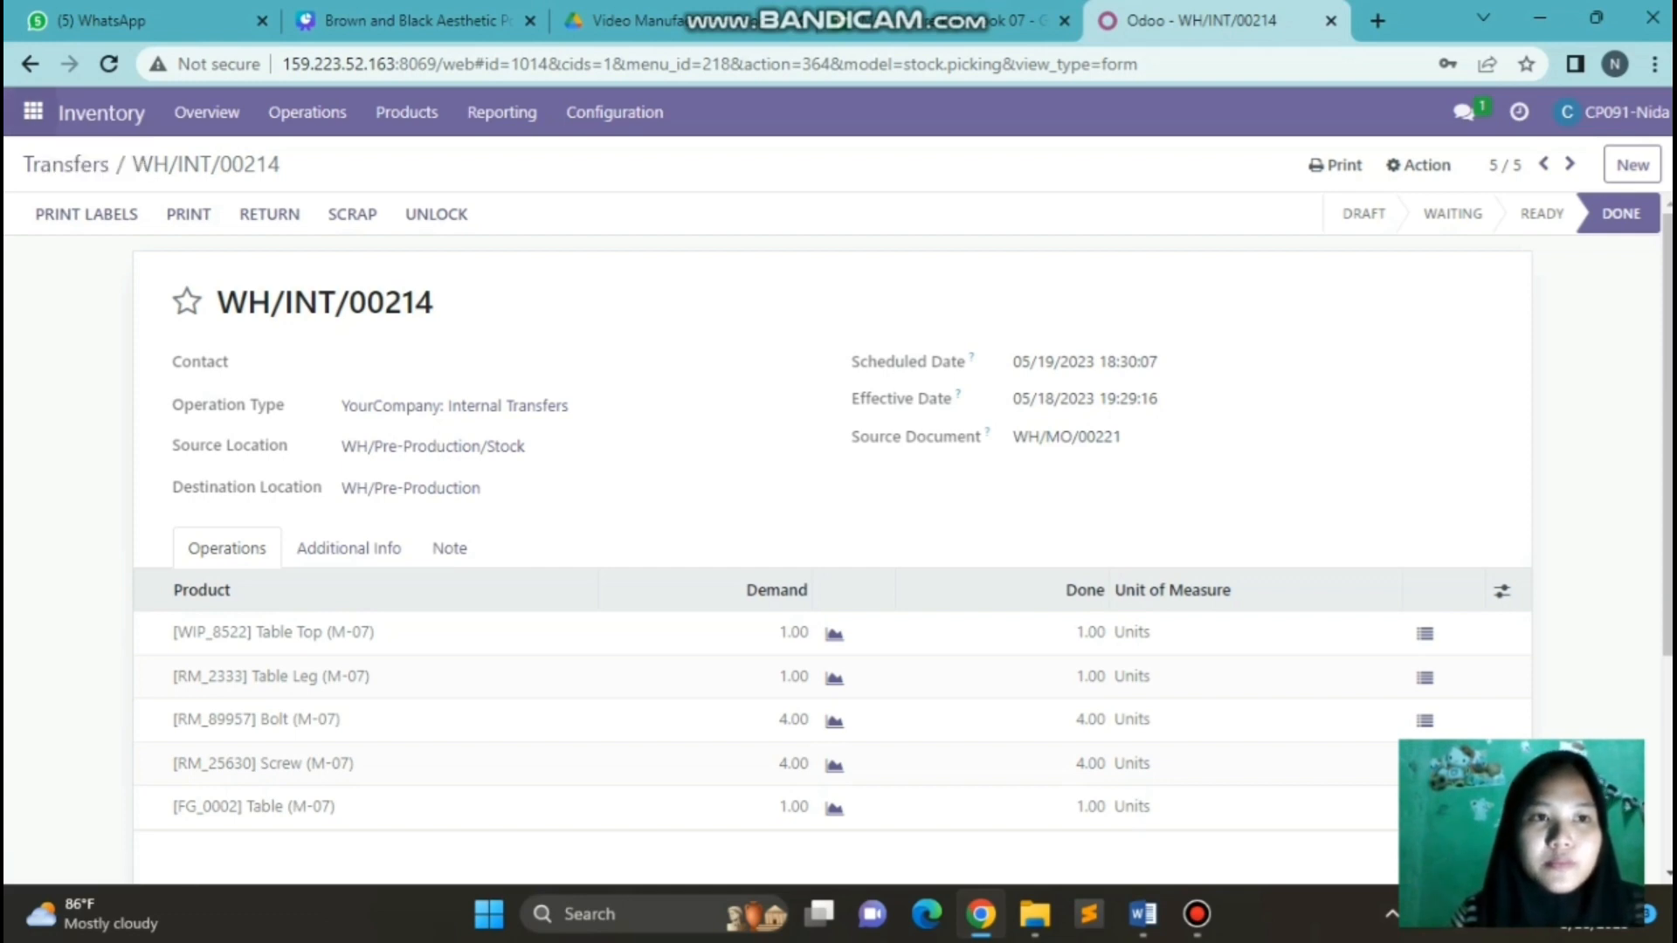
Return to the list of transfers and open WH/INT/00216 for the Chair (M-07) order.
left_click(33, 111)
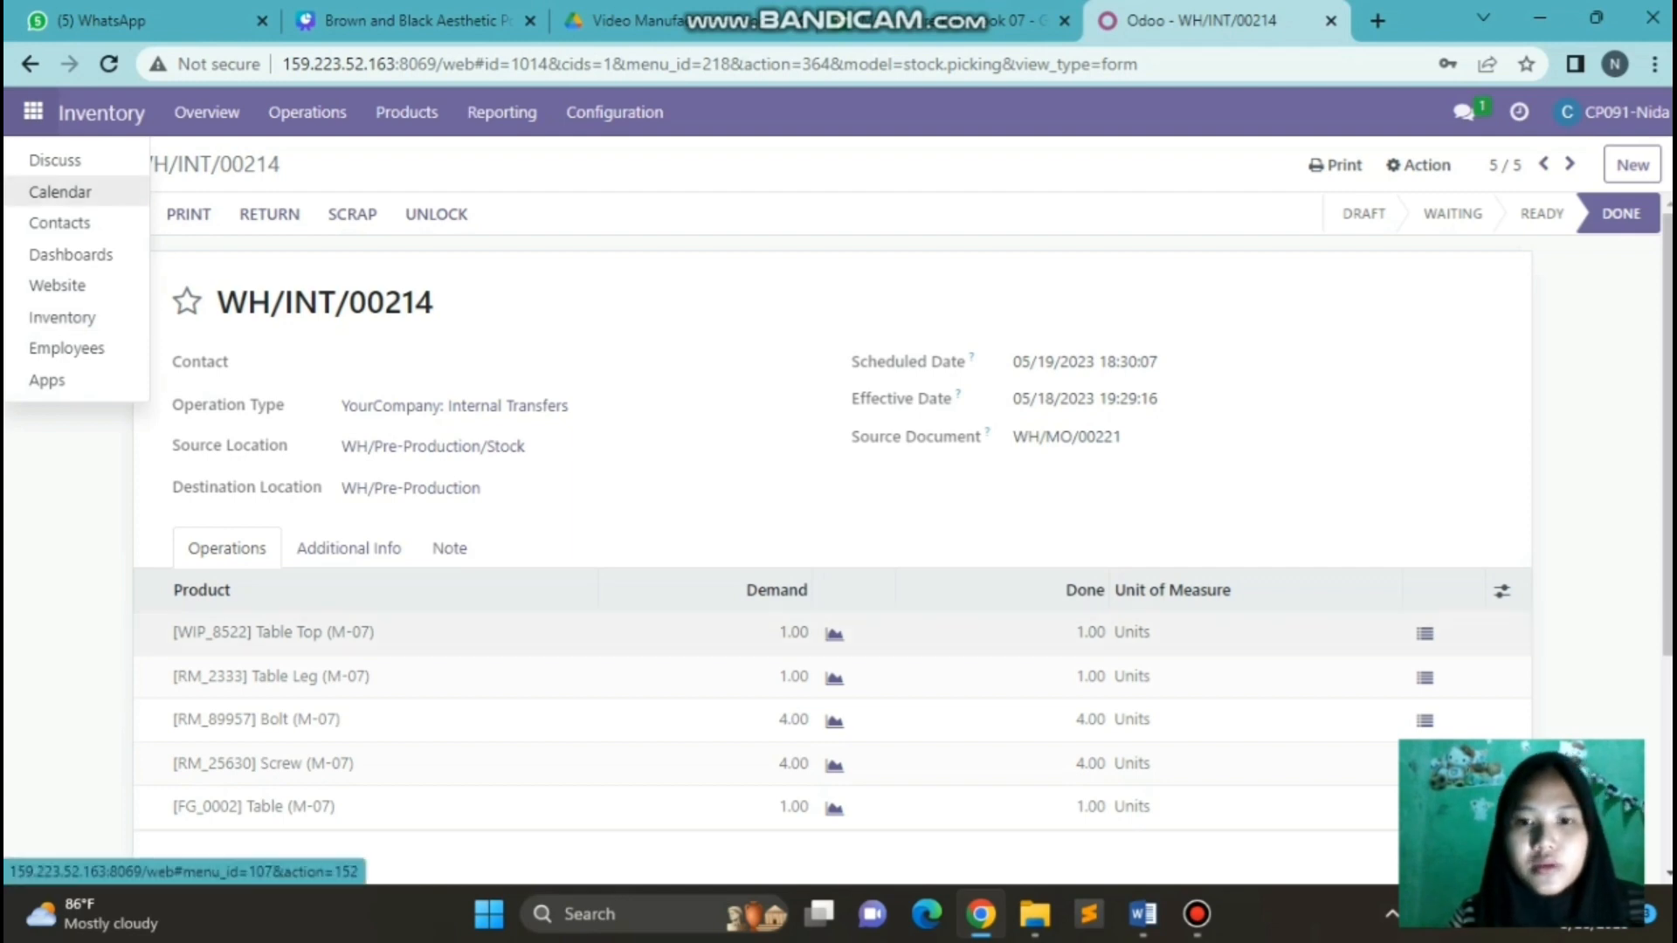
left_click(65, 163)
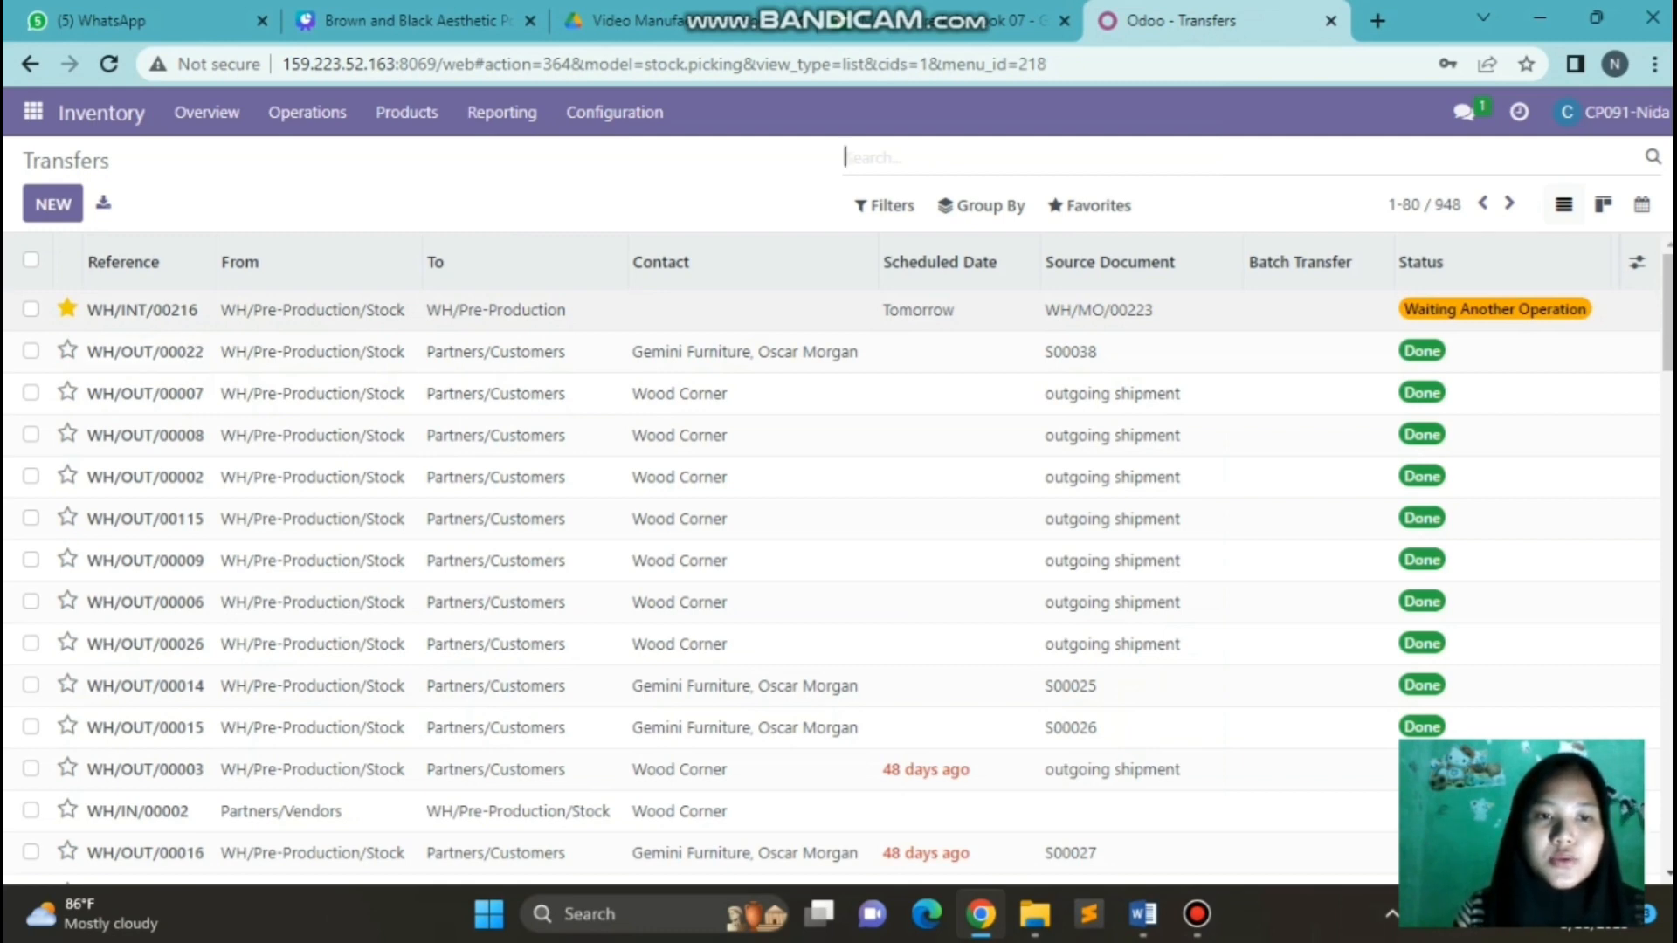
left_click(143, 309)
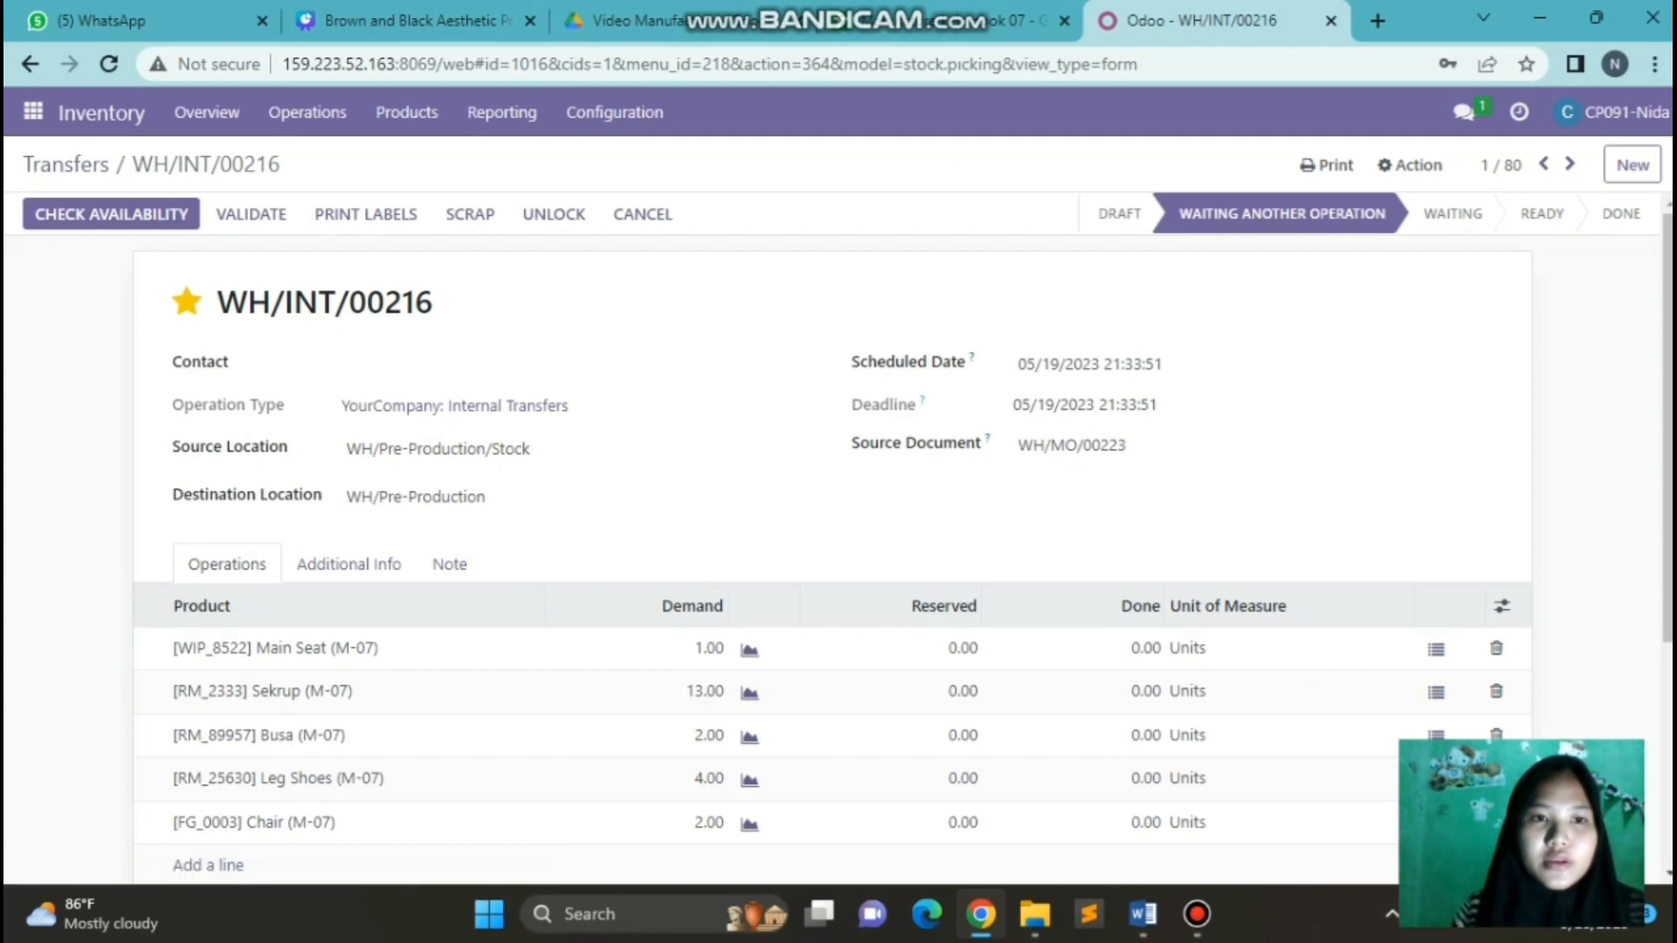
Set the done quantities of Main Seat (M-07) to 1.00 and Sekrup (M-07) to 13.00 units on transfer WH/INT/00216.
scroll(839, 524, "down", 2)
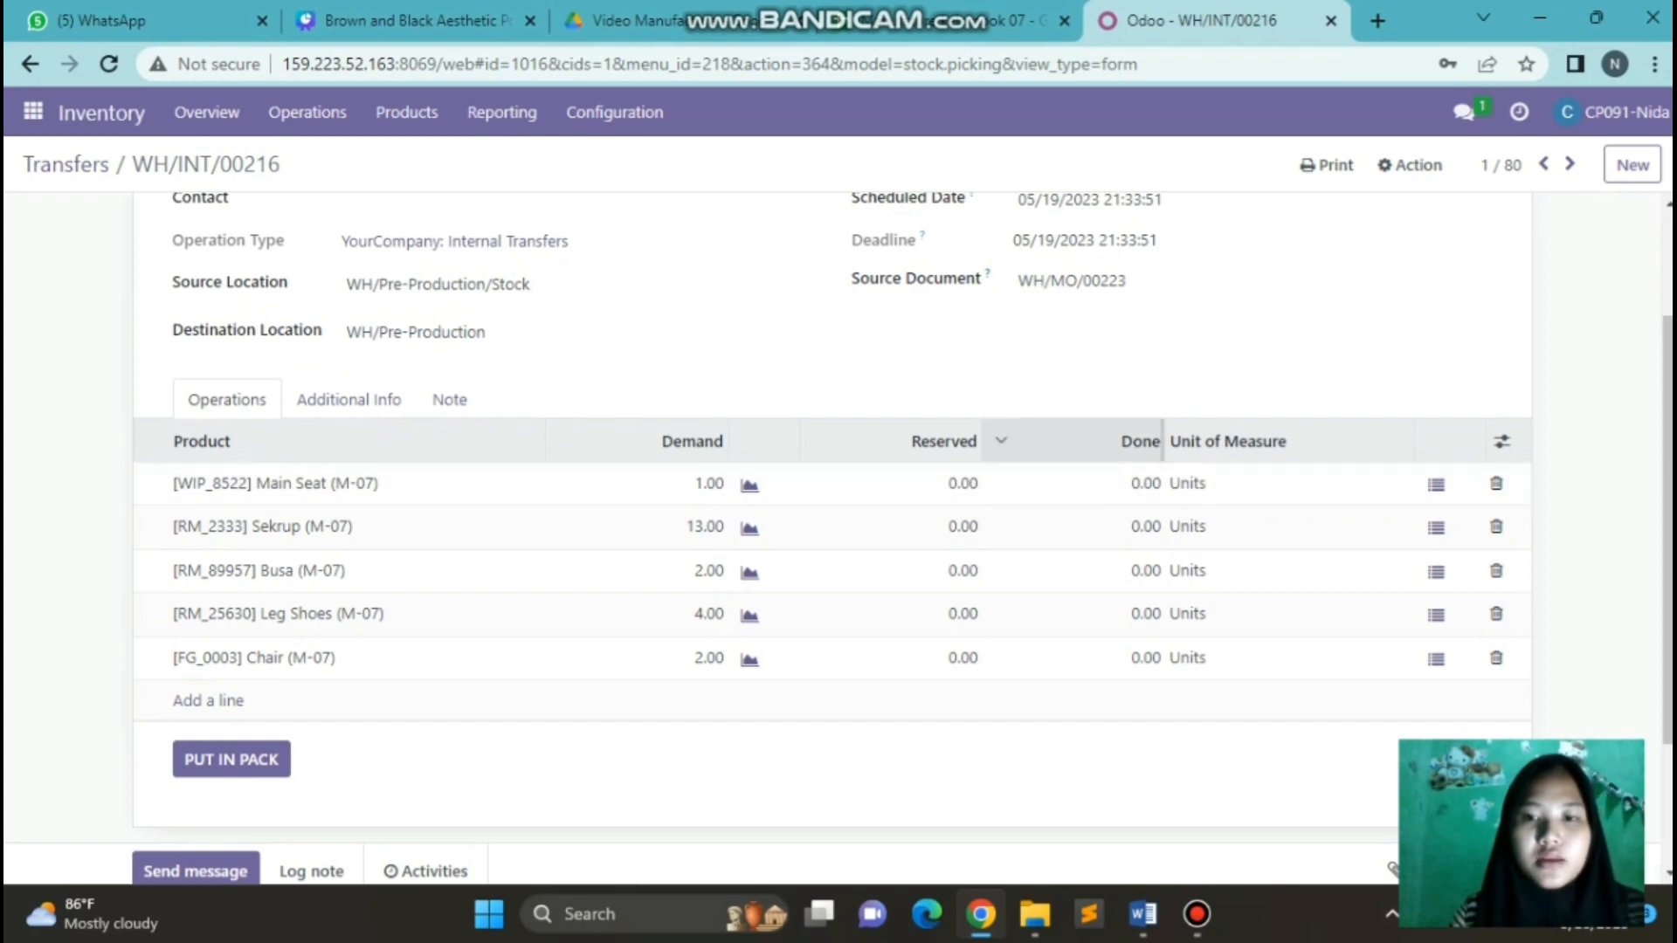
left_click(1145, 483)
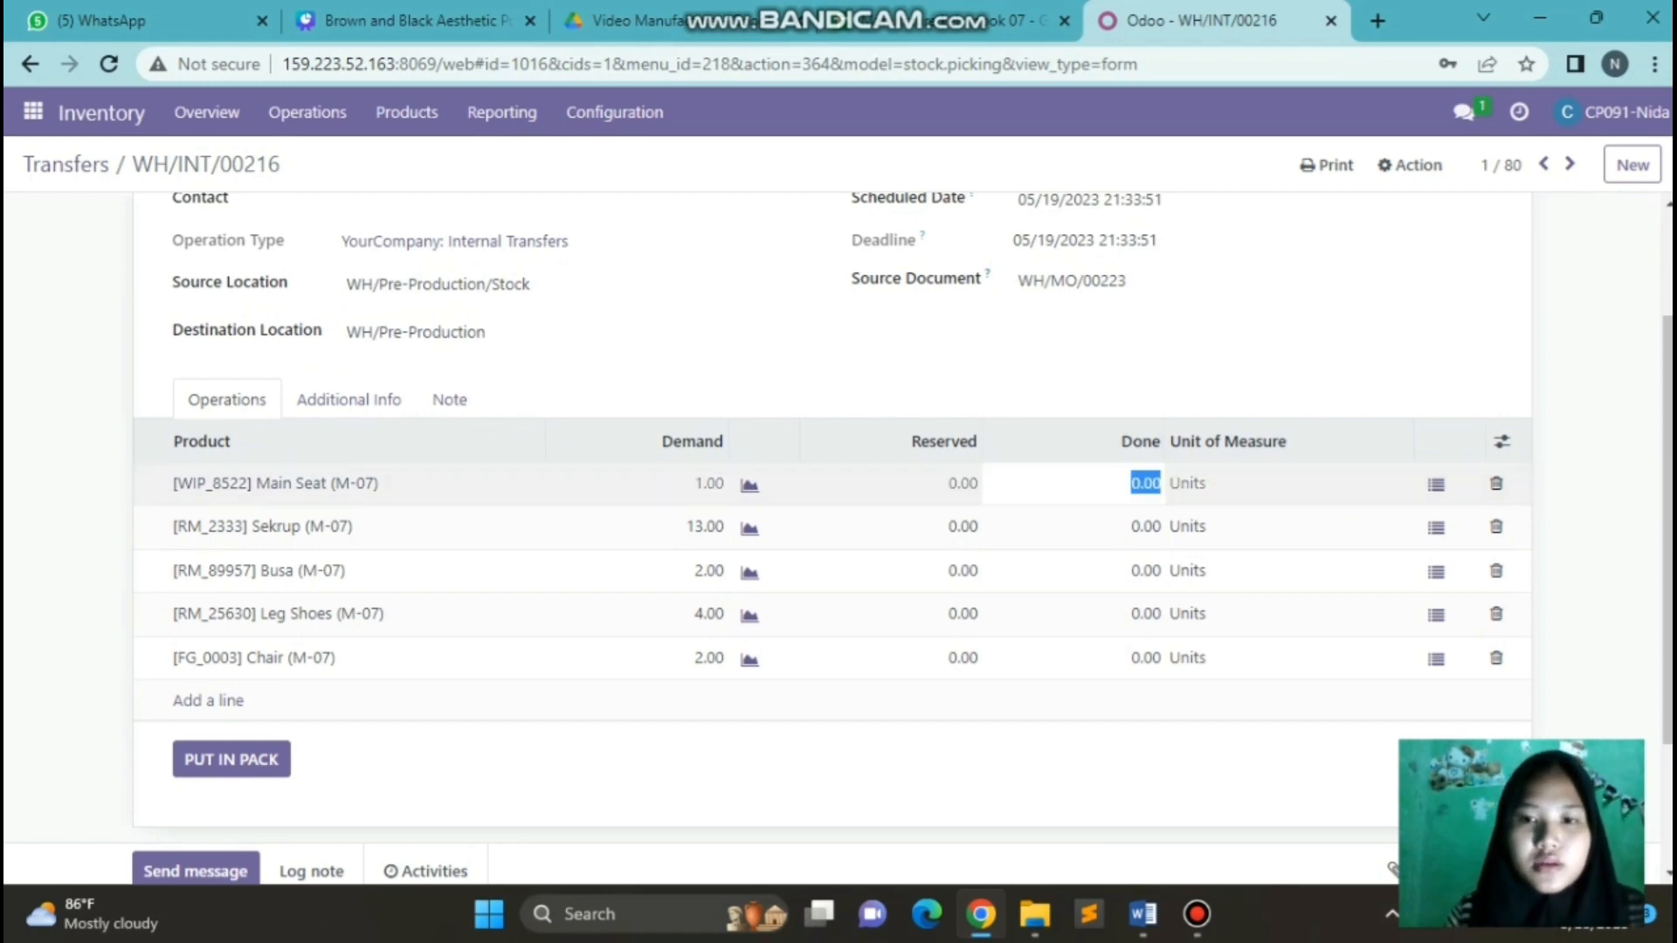
type("1")
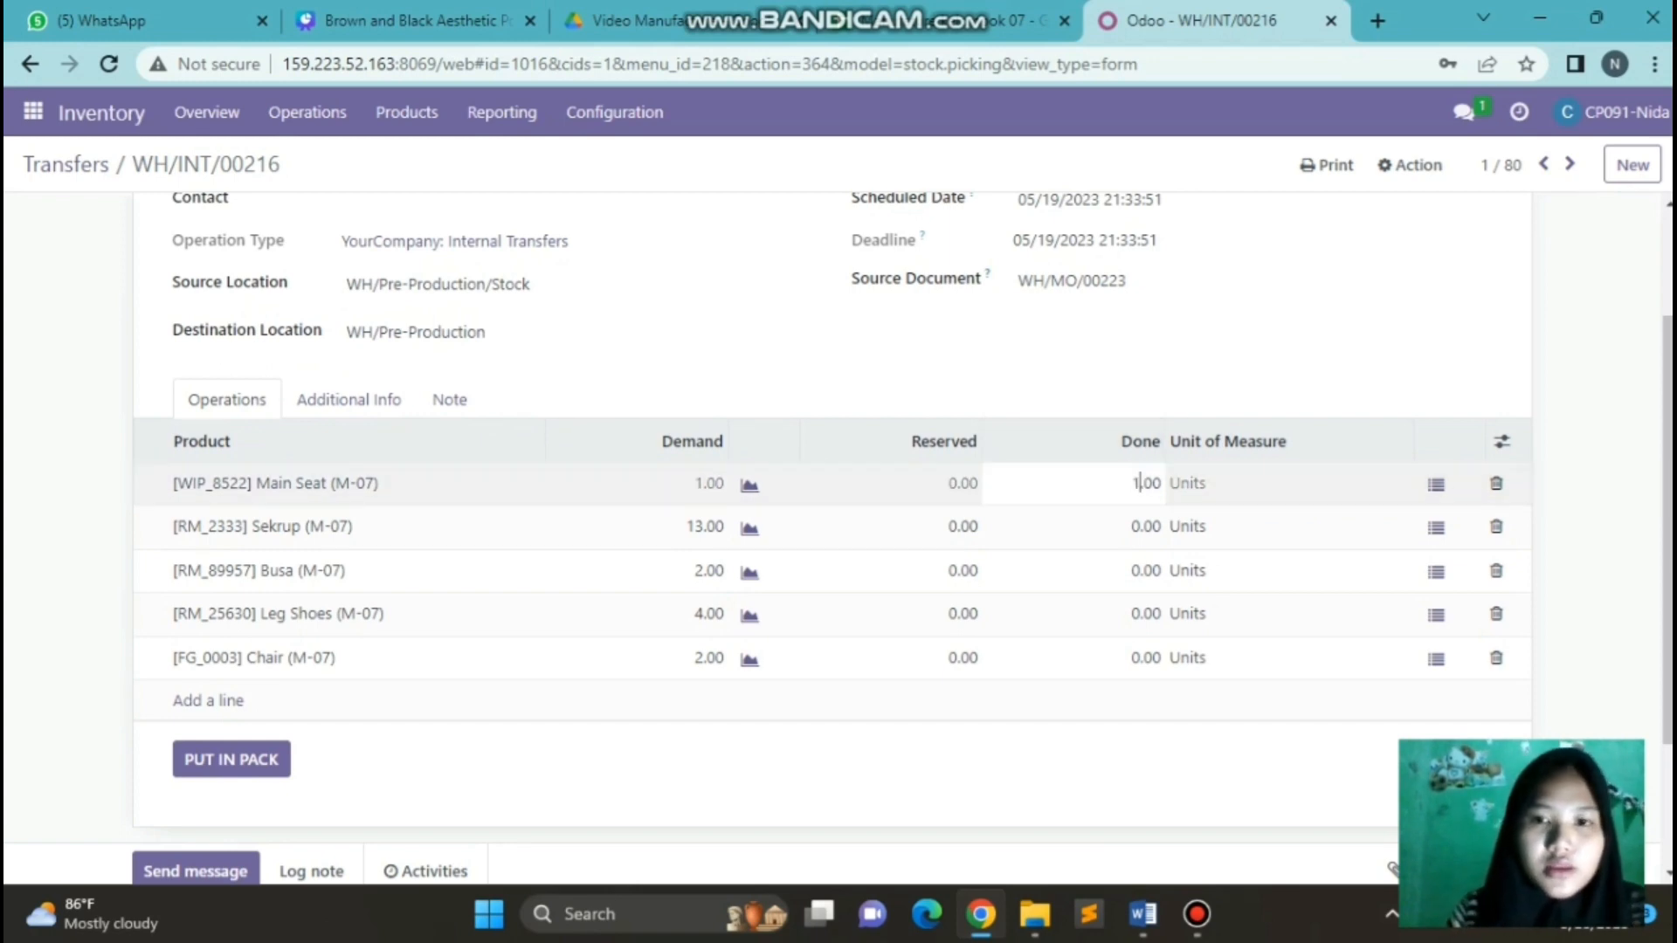
left_click(1137, 526)
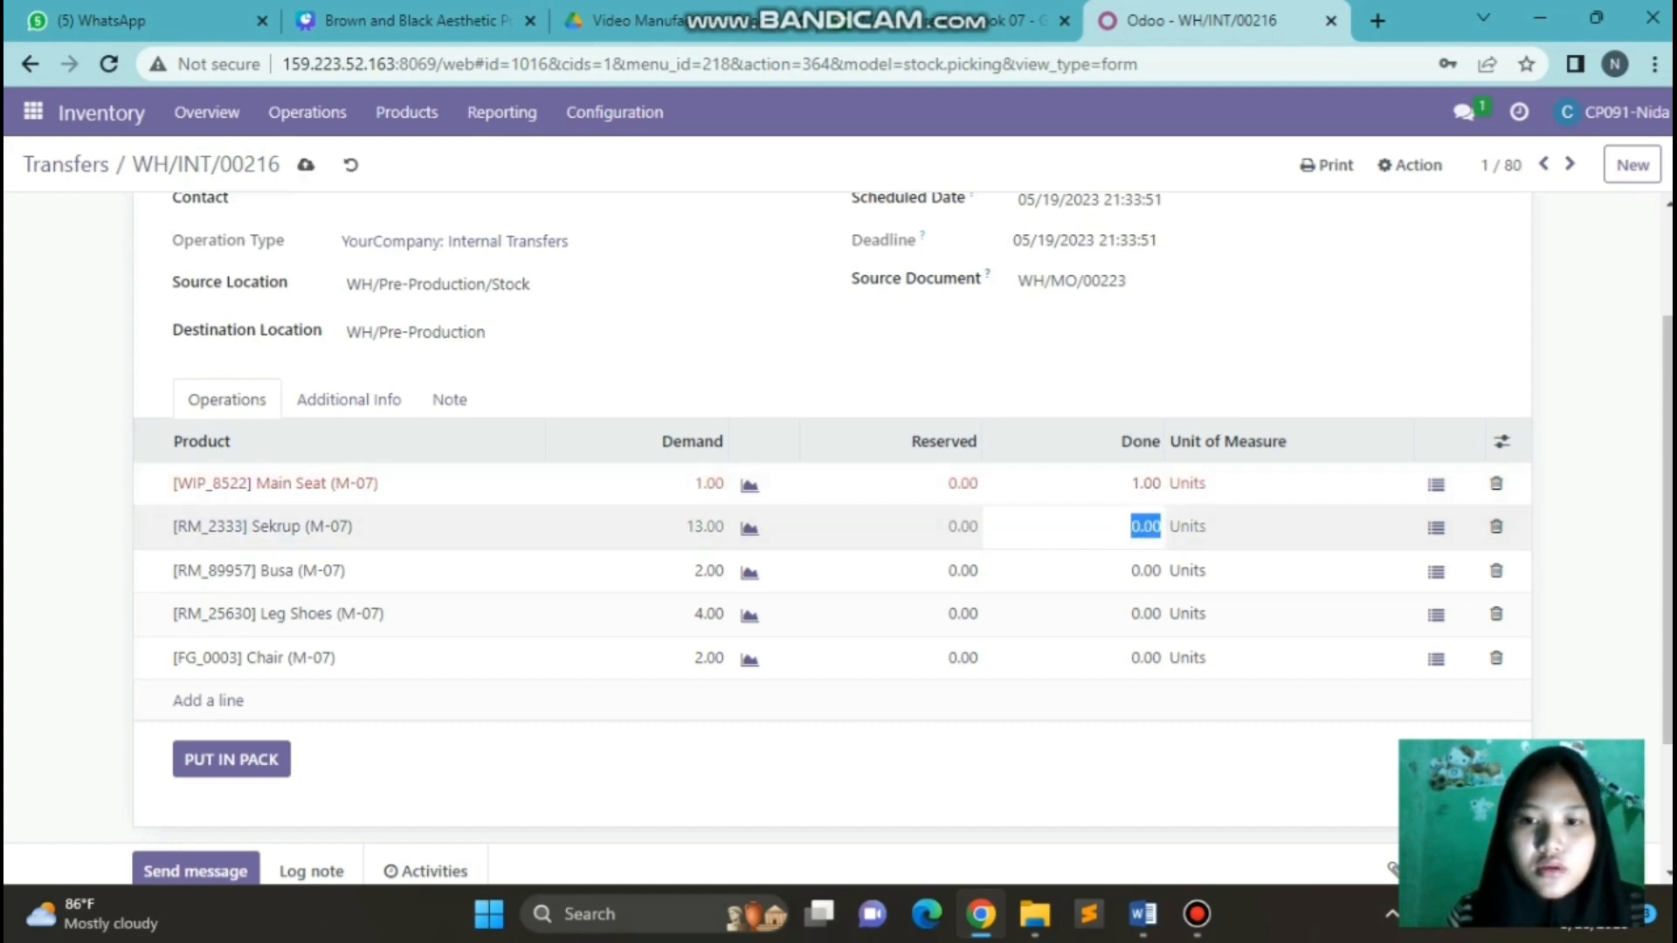
key("BackSpace")
type("13")
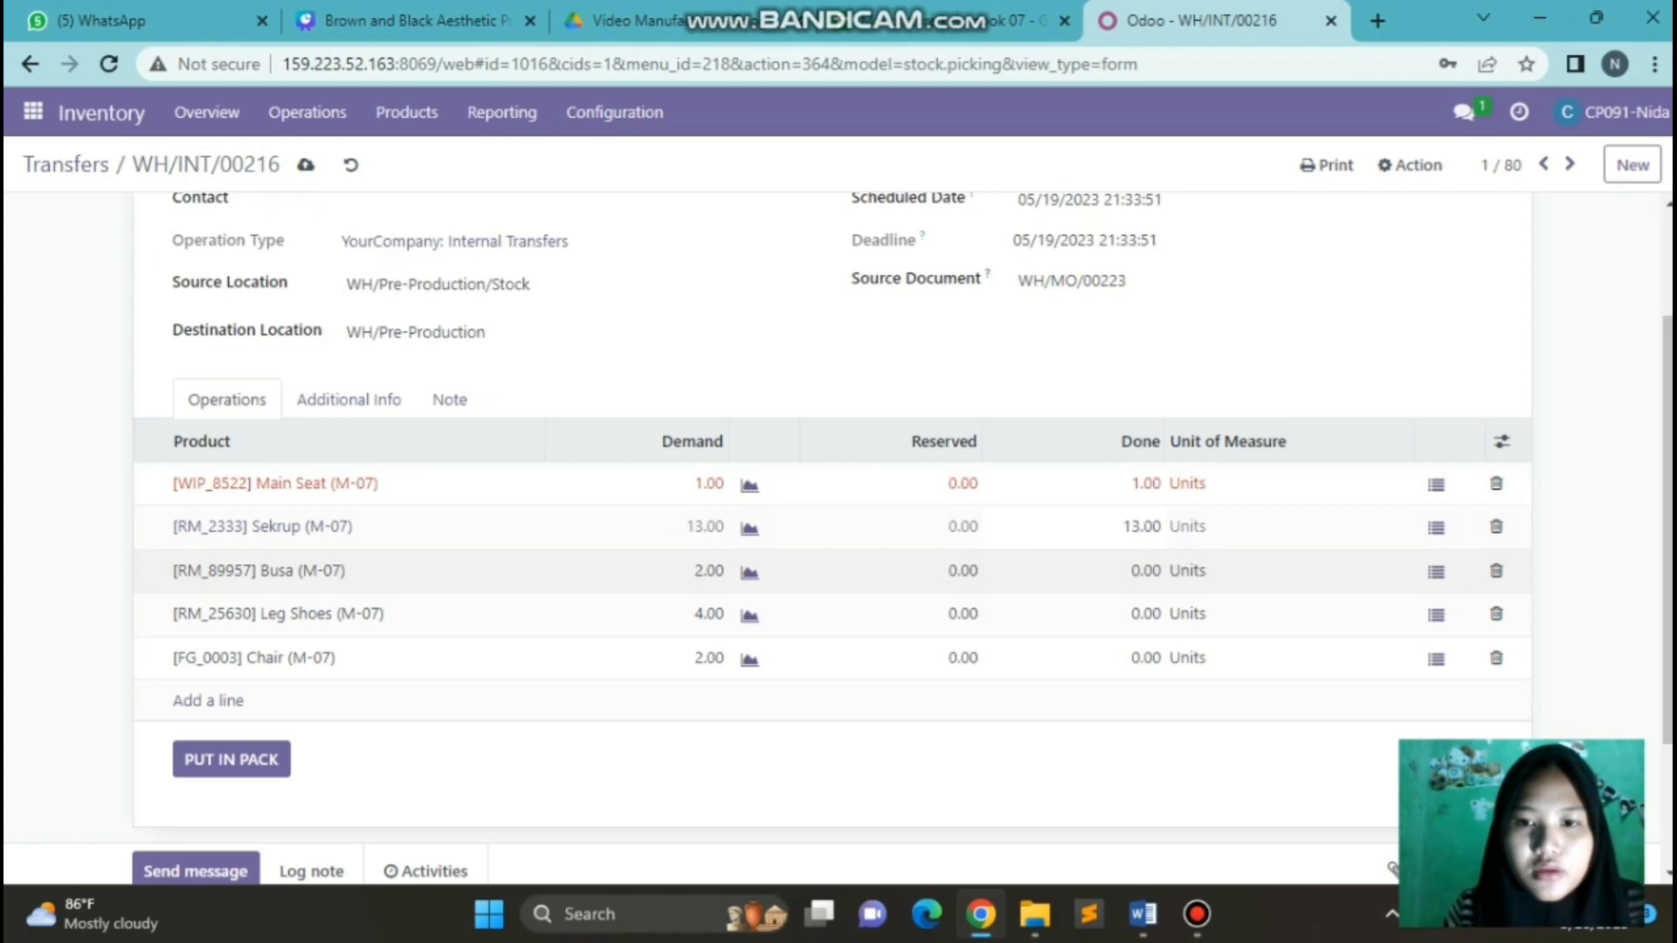
Set the done quantities of Busa (M-07) to 2.00 and Leg Shoes (M-07) to 4.00 units.
left_click(1140, 571)
left_click(1140, 570)
key("BackSpace")
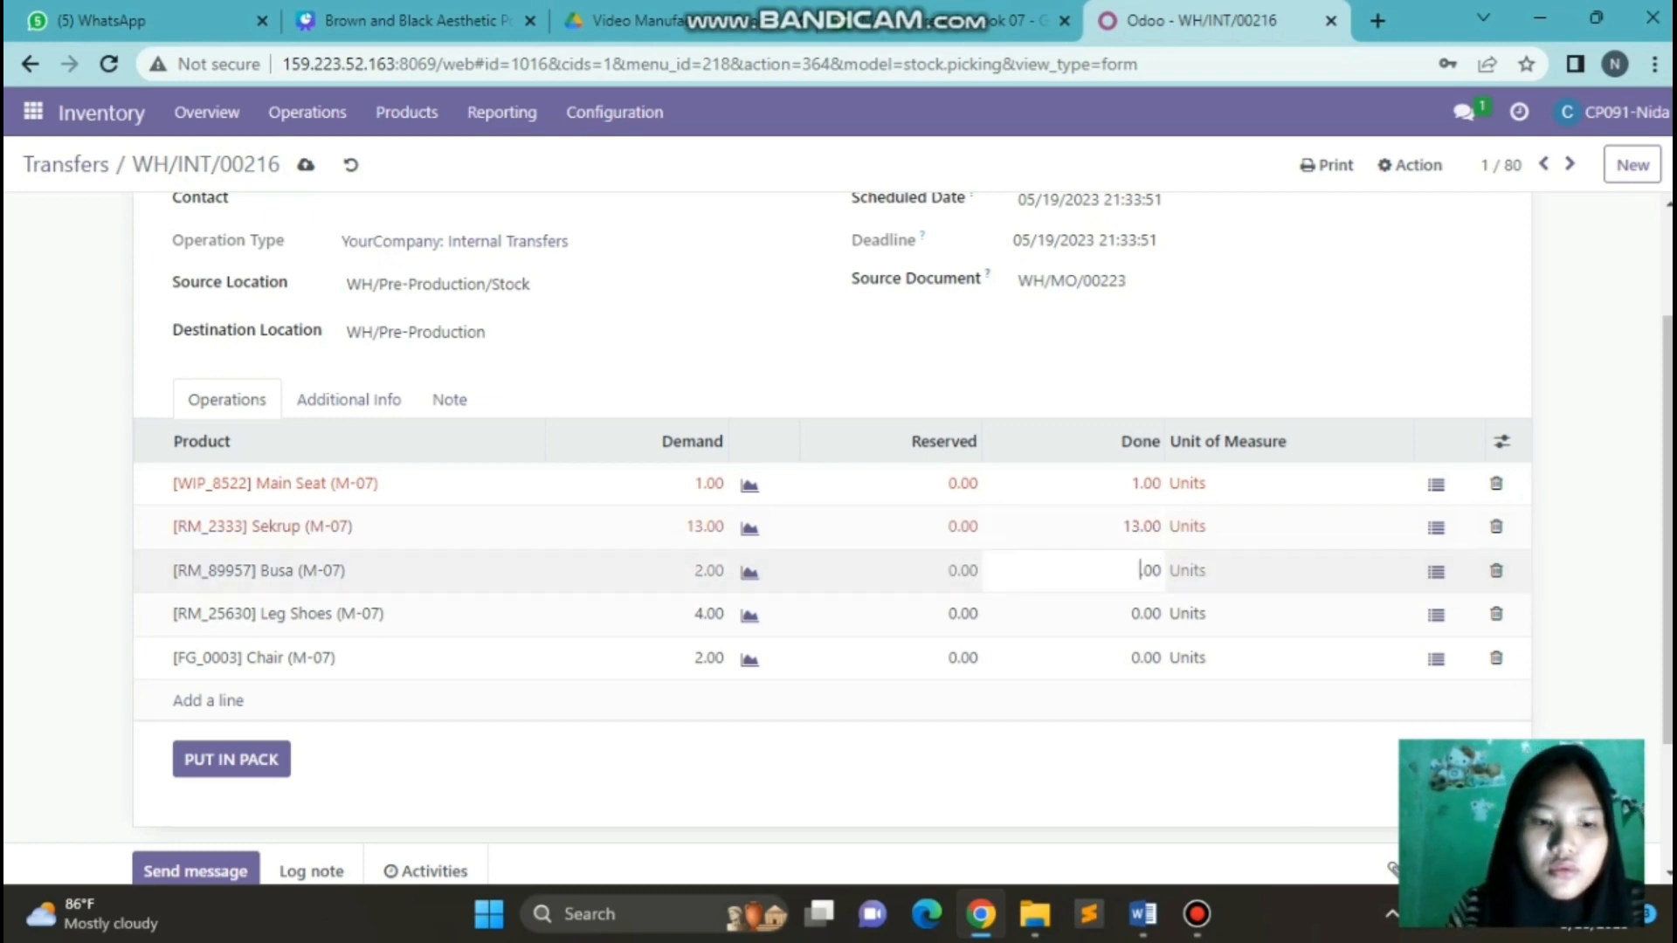
type("2")
left_click(1135, 614)
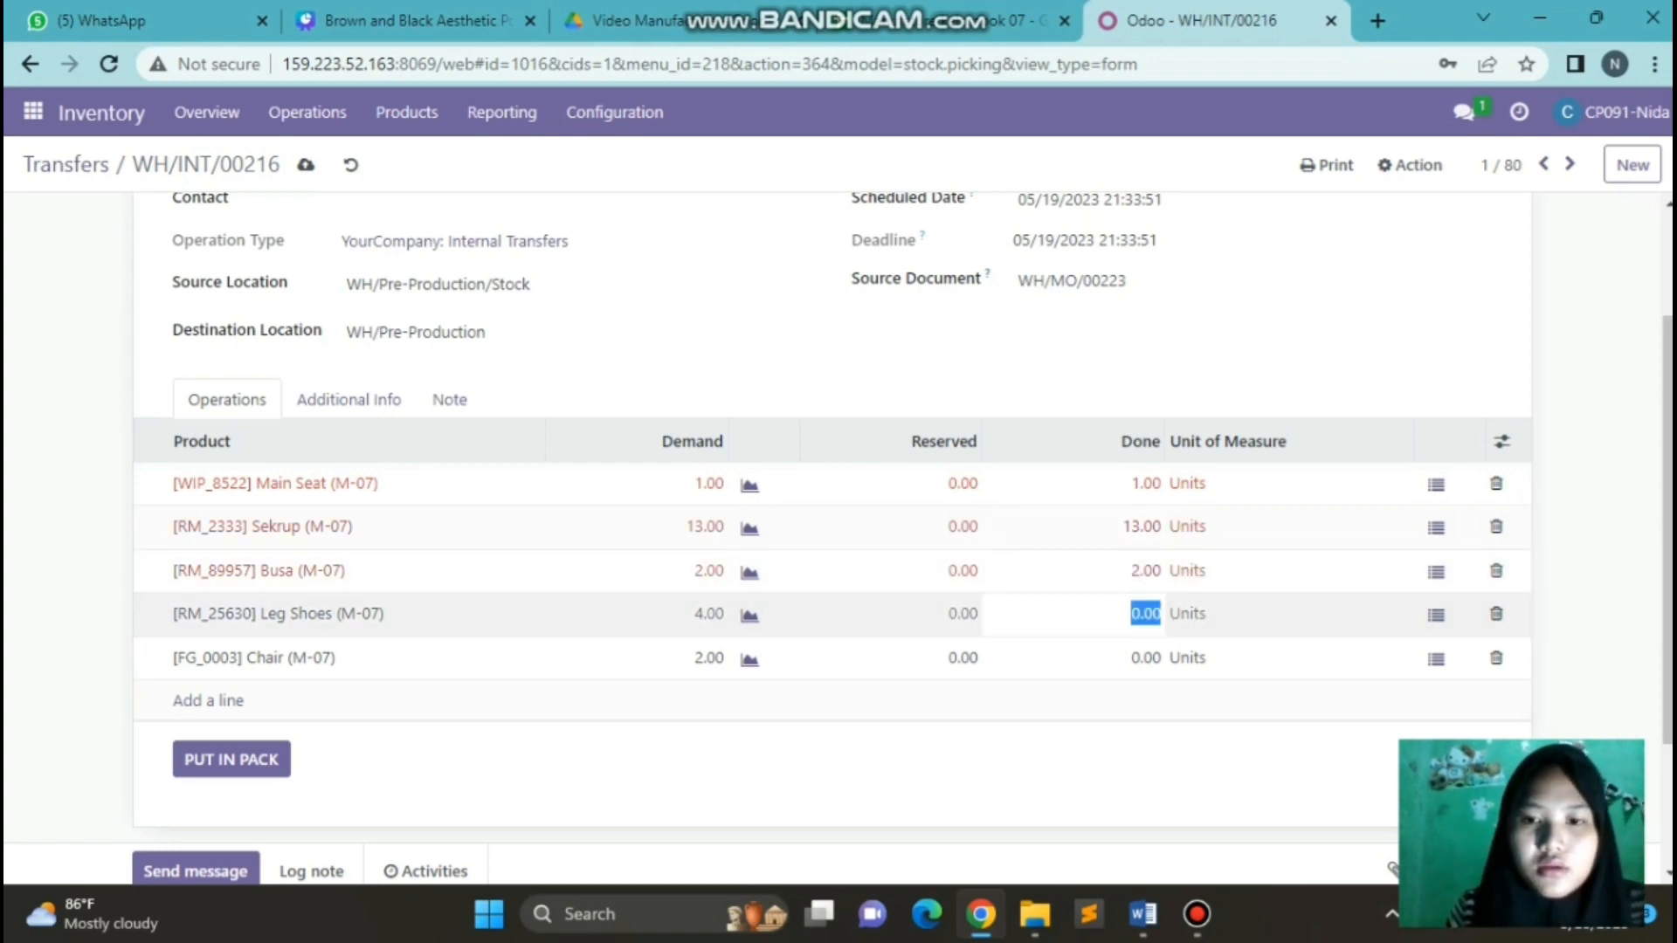
left_click(1135, 614)
double_click(1139, 614)
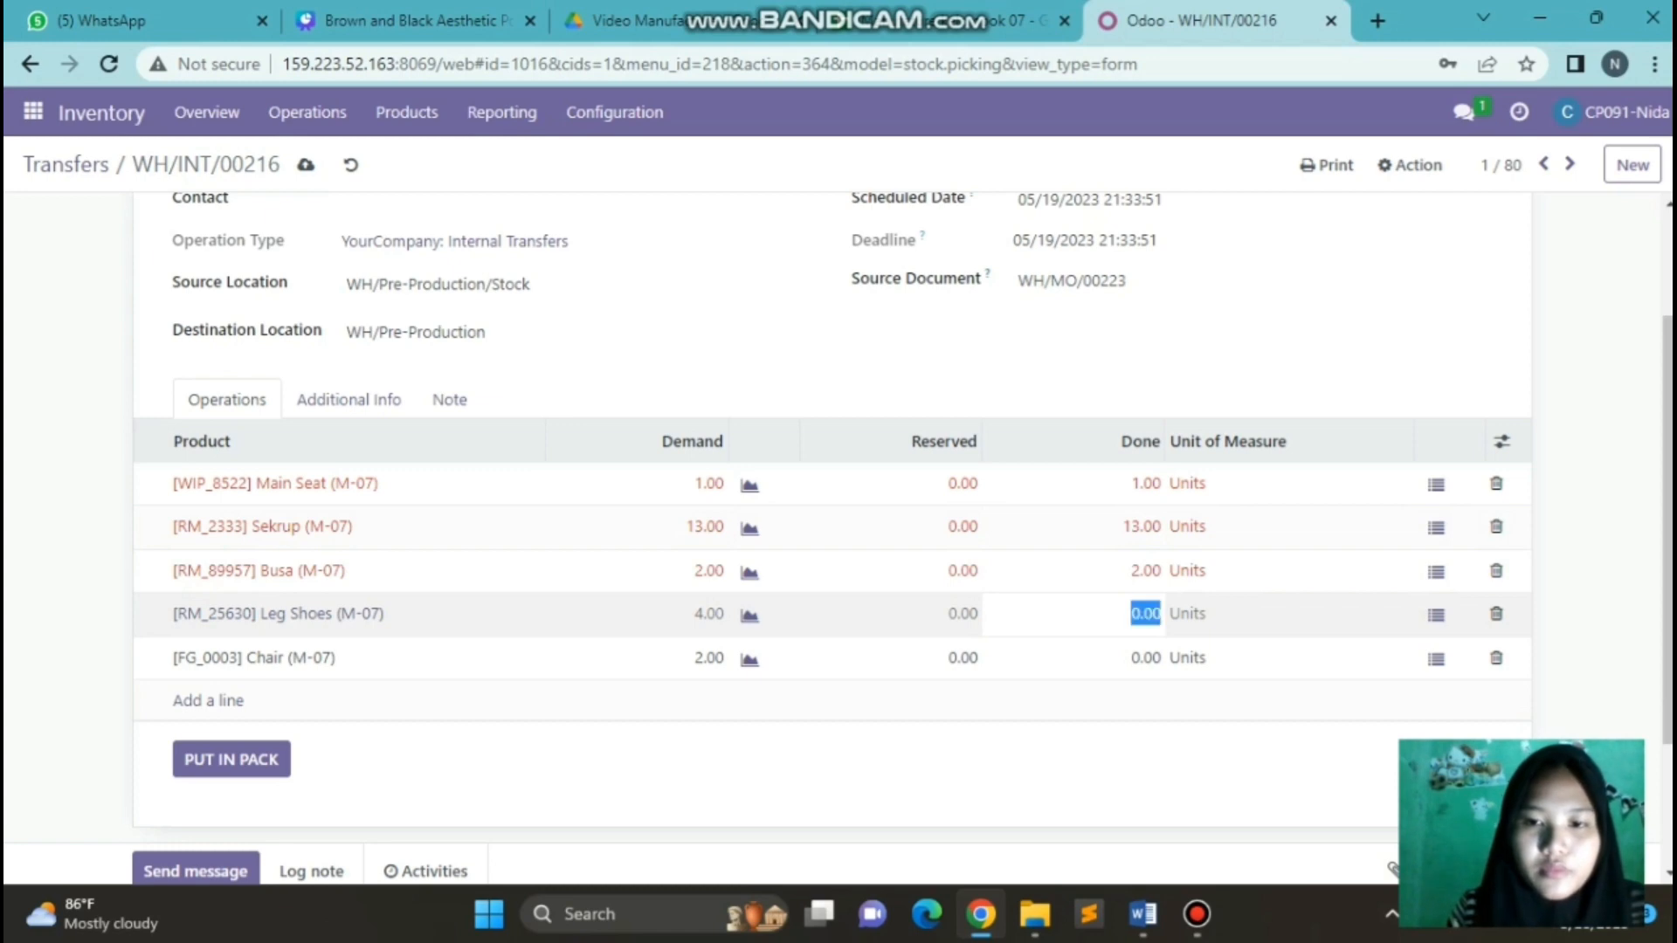
left_click(1139, 614)
key("BackSpace")
type("4")
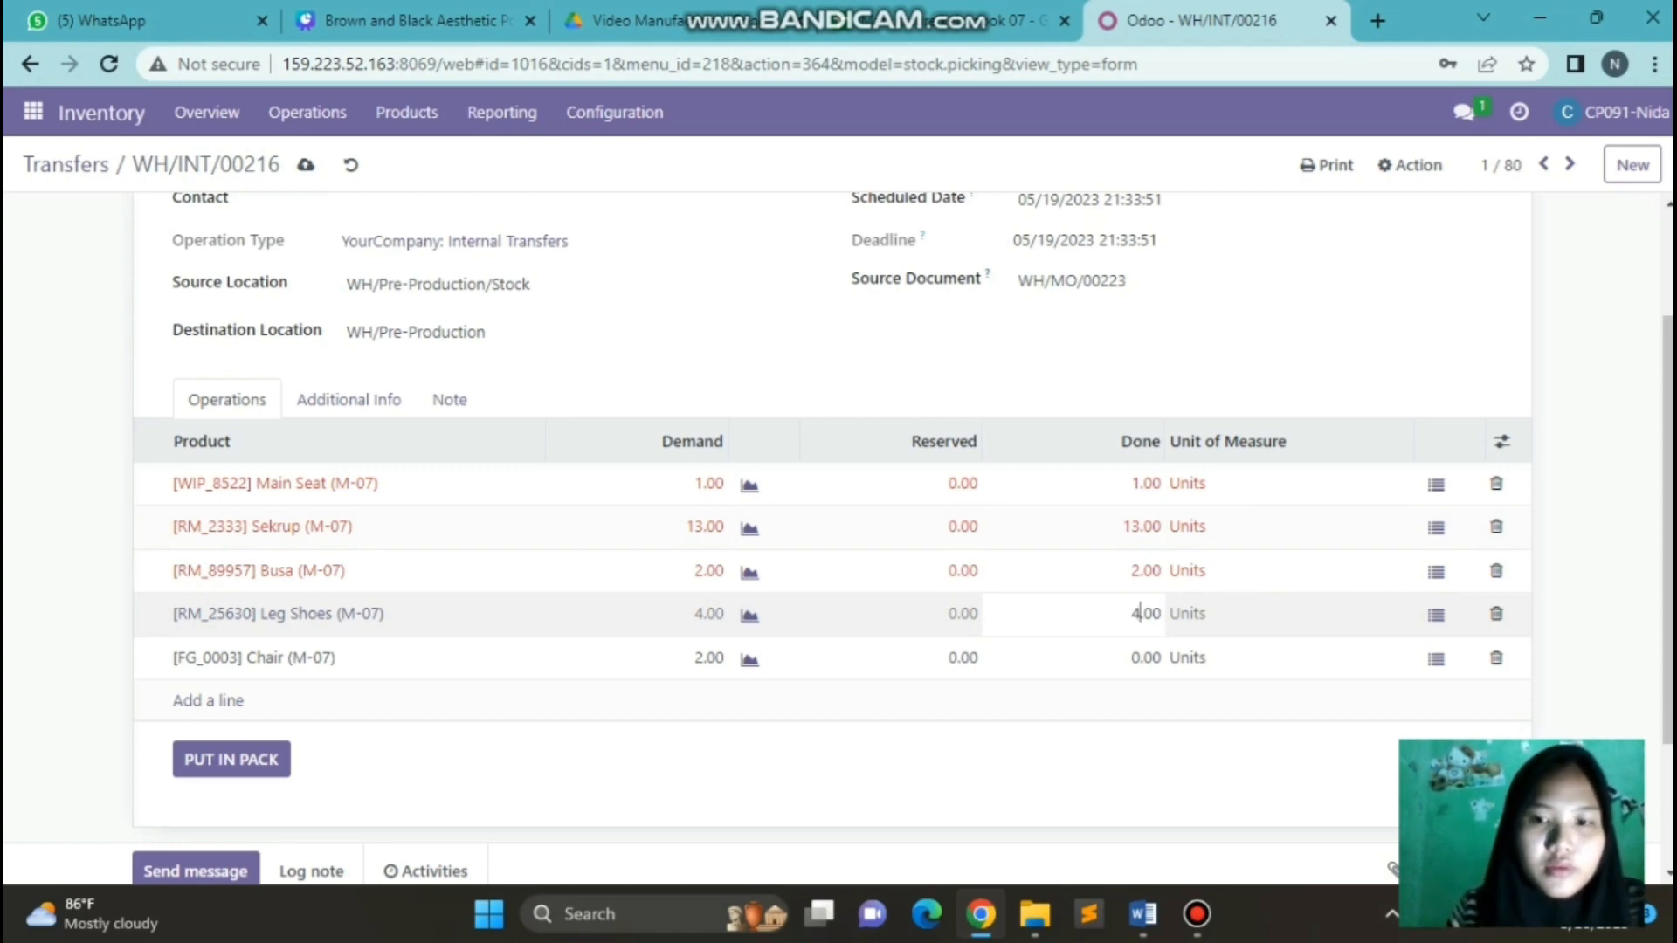
key("Return")
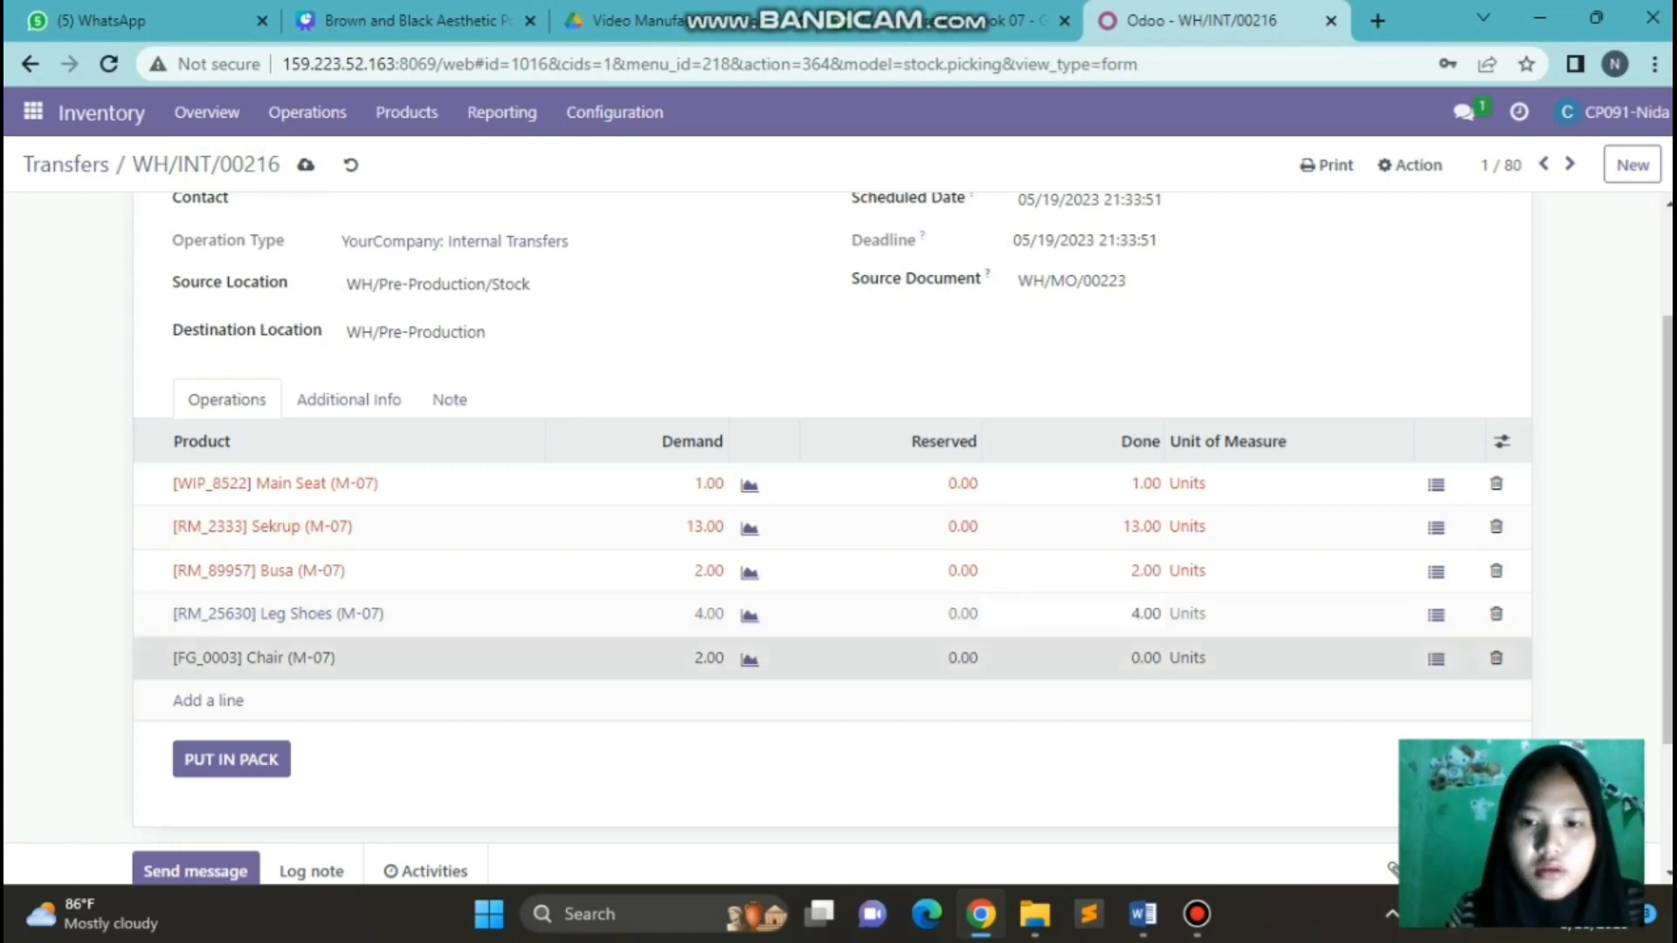
Set the done quantity of the finished product Chair (M-07) to 2.00 units.
left_click(1139, 657)
key("BackSpace")
type("2")
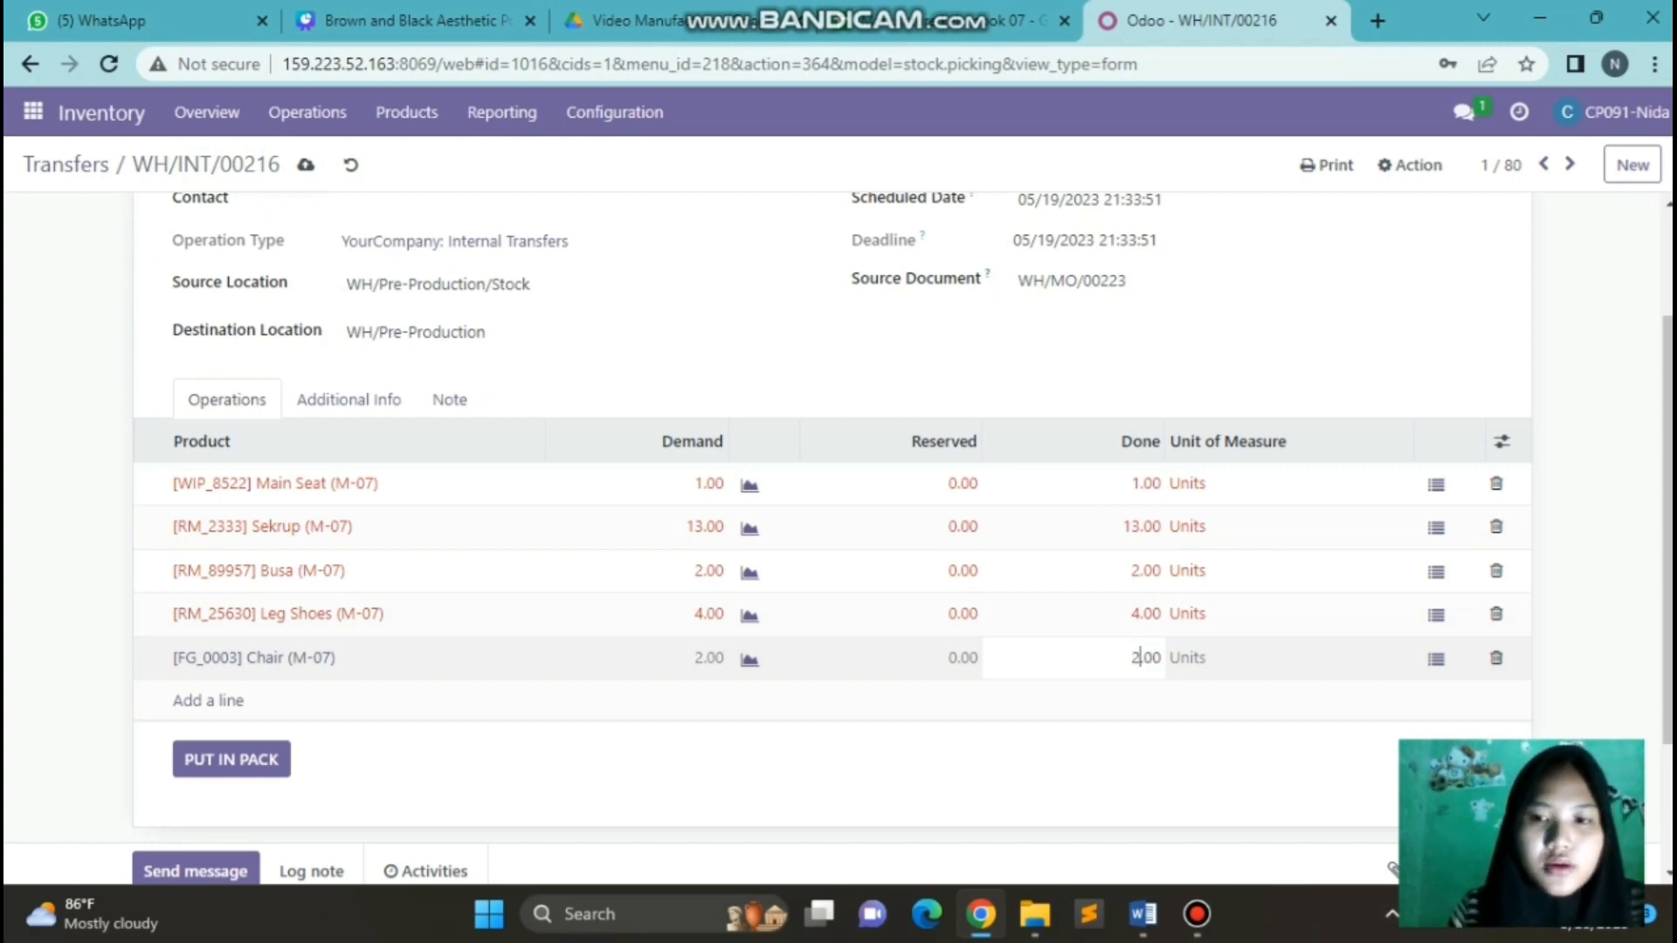
Review the done quantities on all product lines and validate transfer WH/INT/00216.
scroll(830, 524, "up", 2)
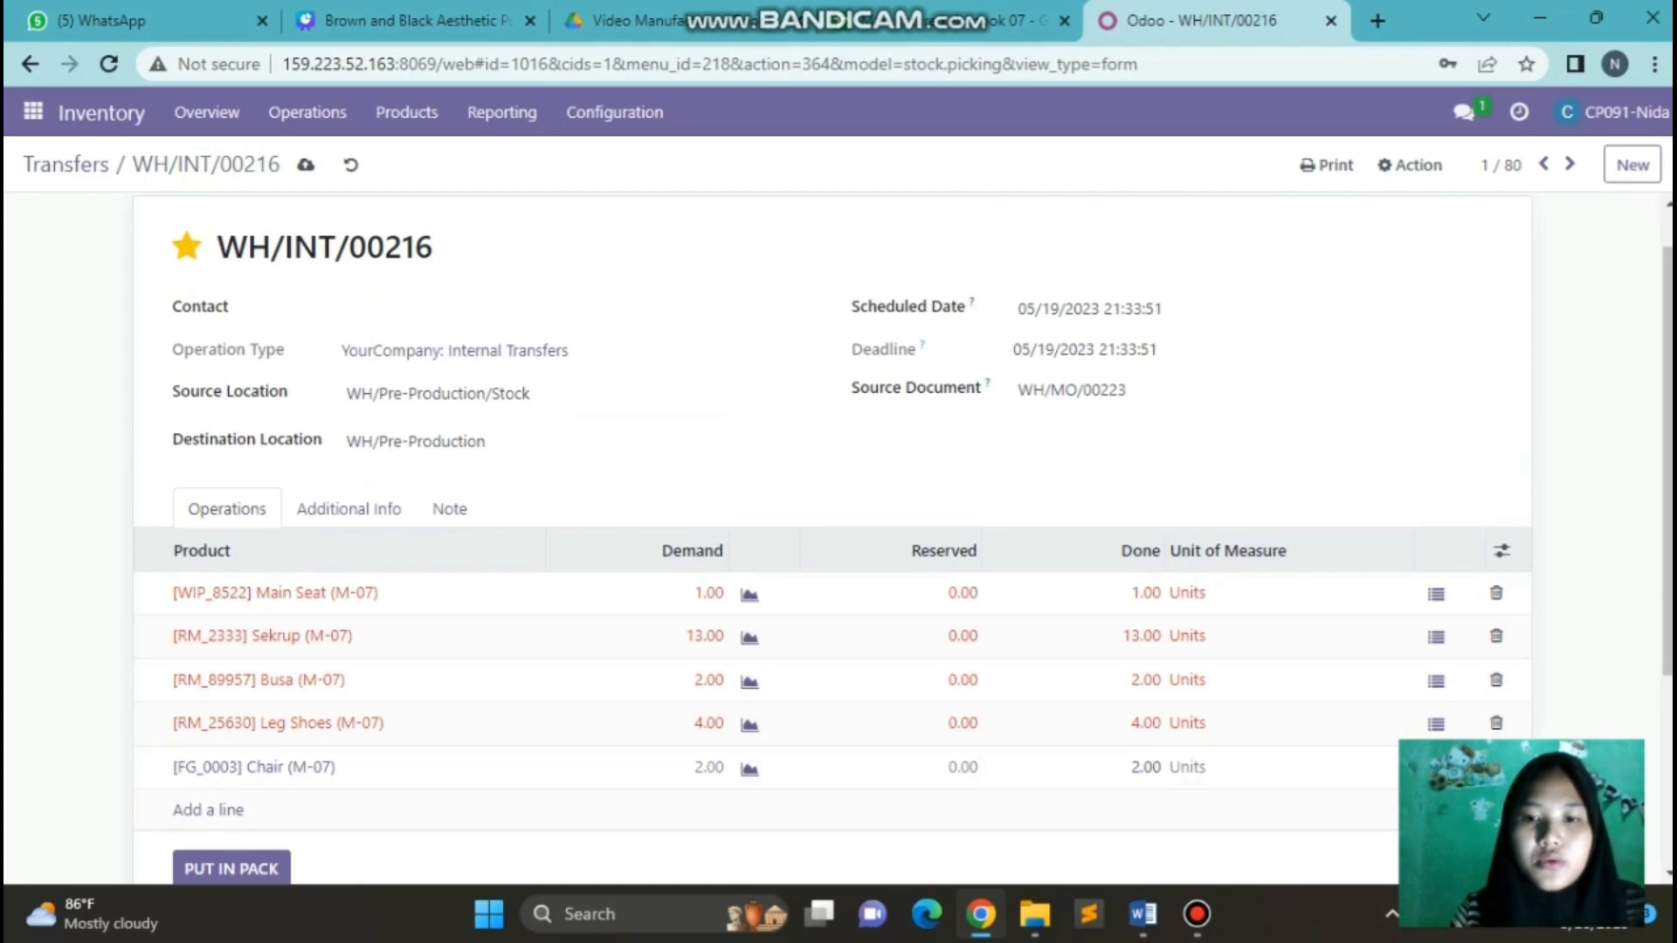
scroll(996, 551, "up", 1)
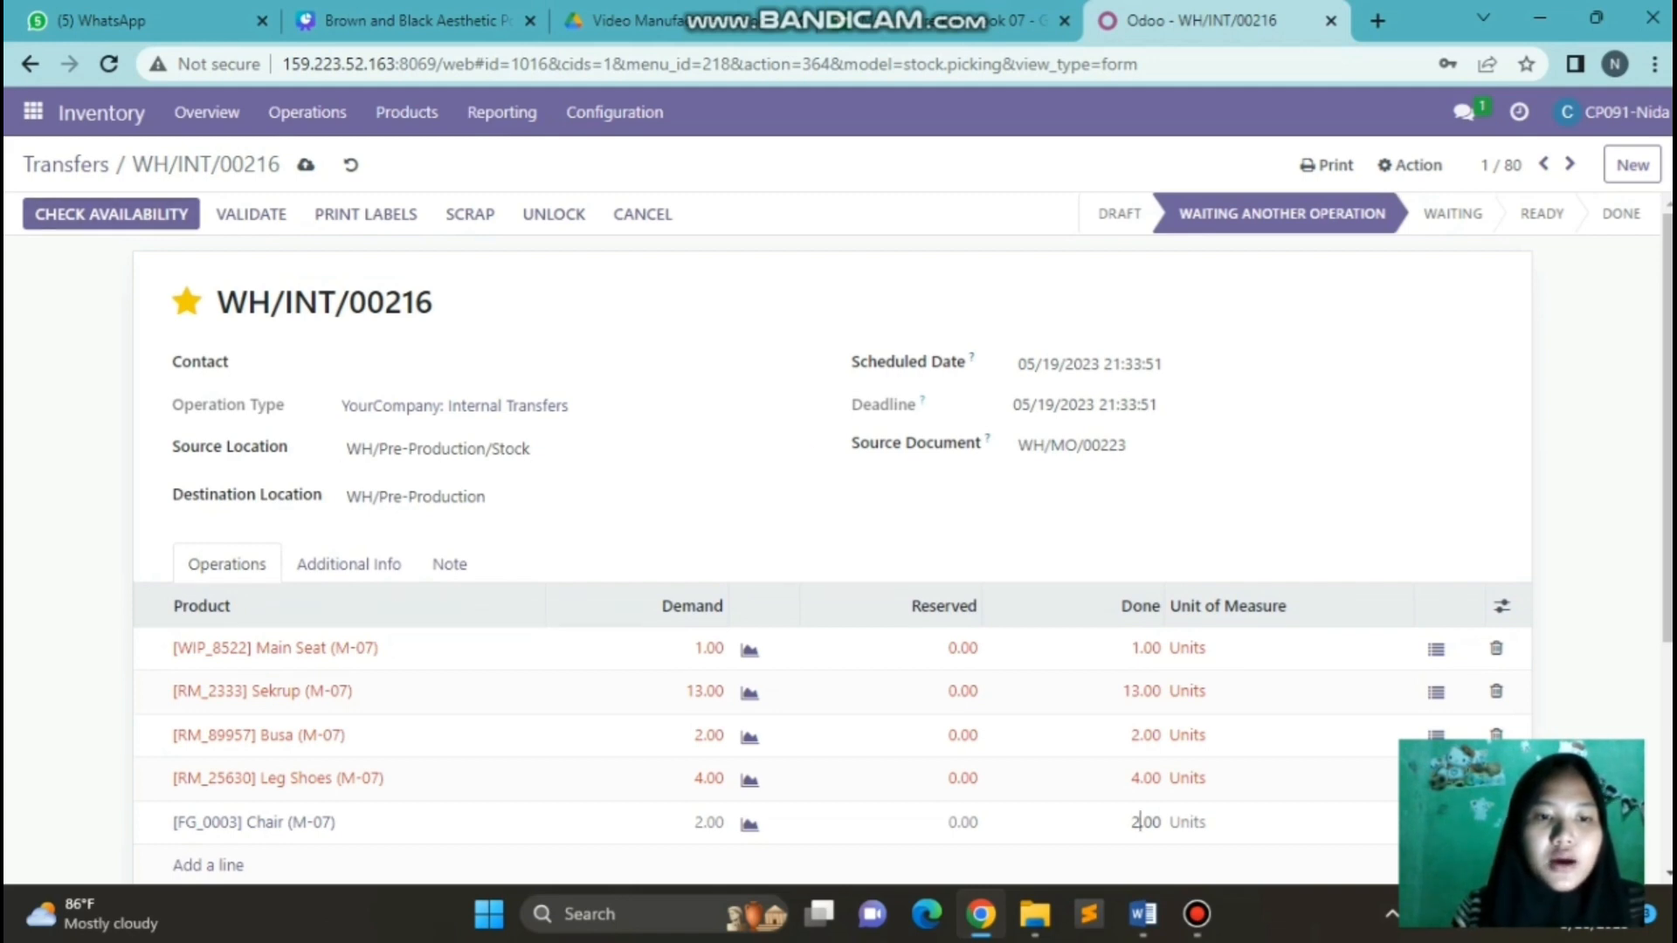
scroll(832, 686, "down", 1)
scroll(832, 686, "up", 1)
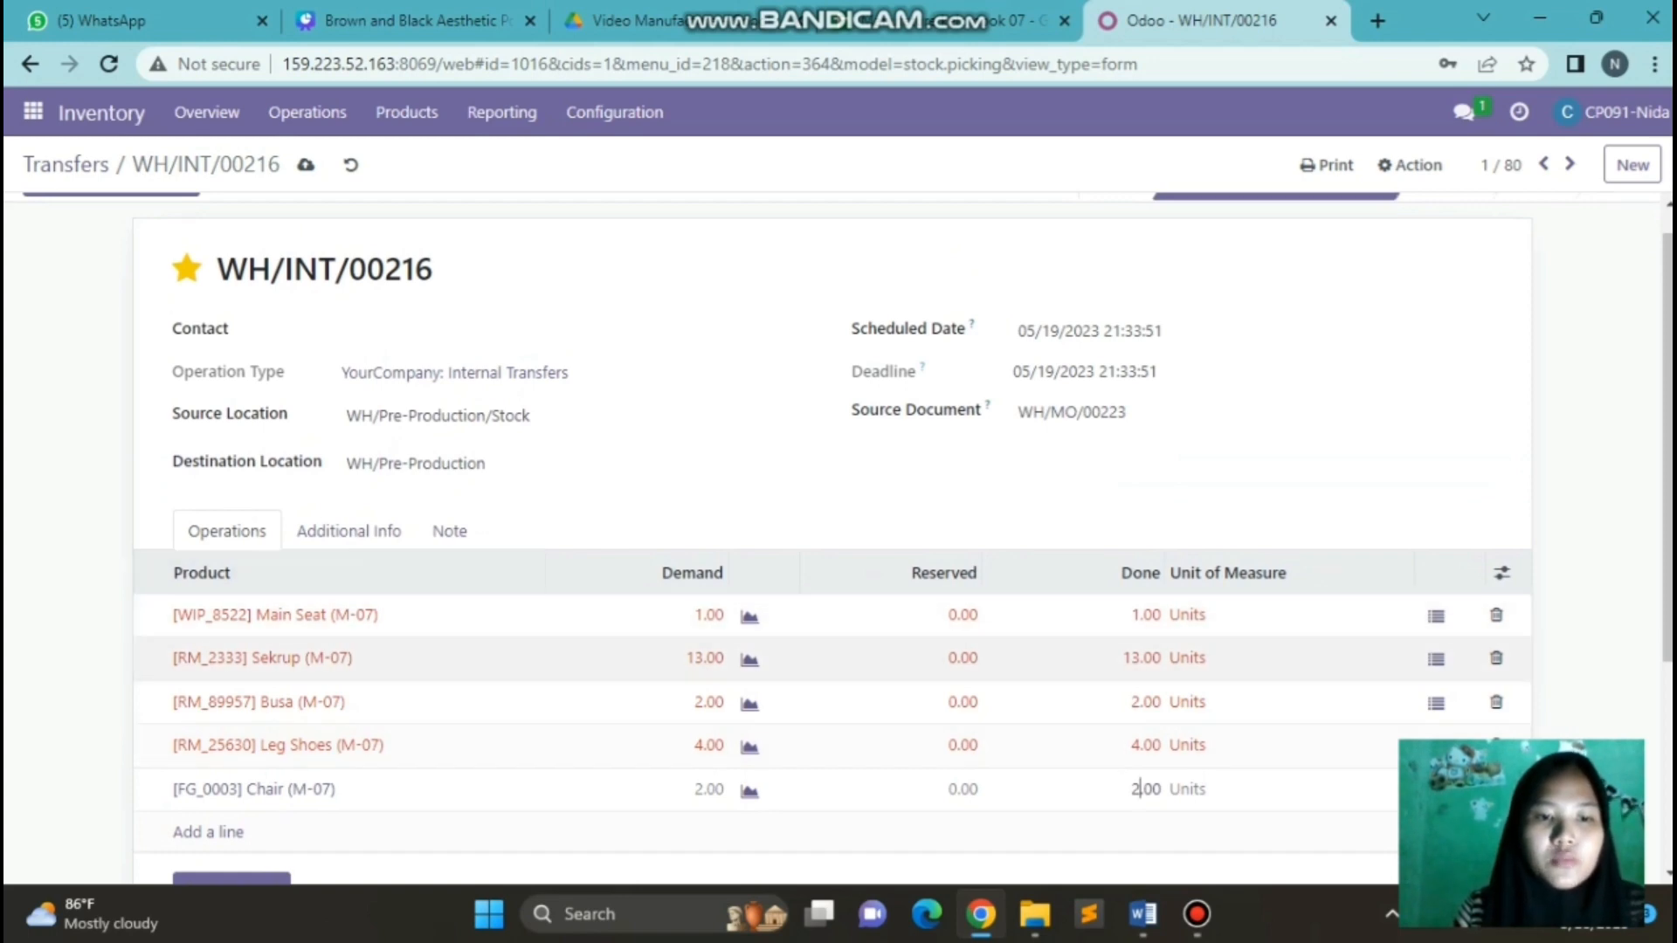
scroll(337, 712, "down", 1)
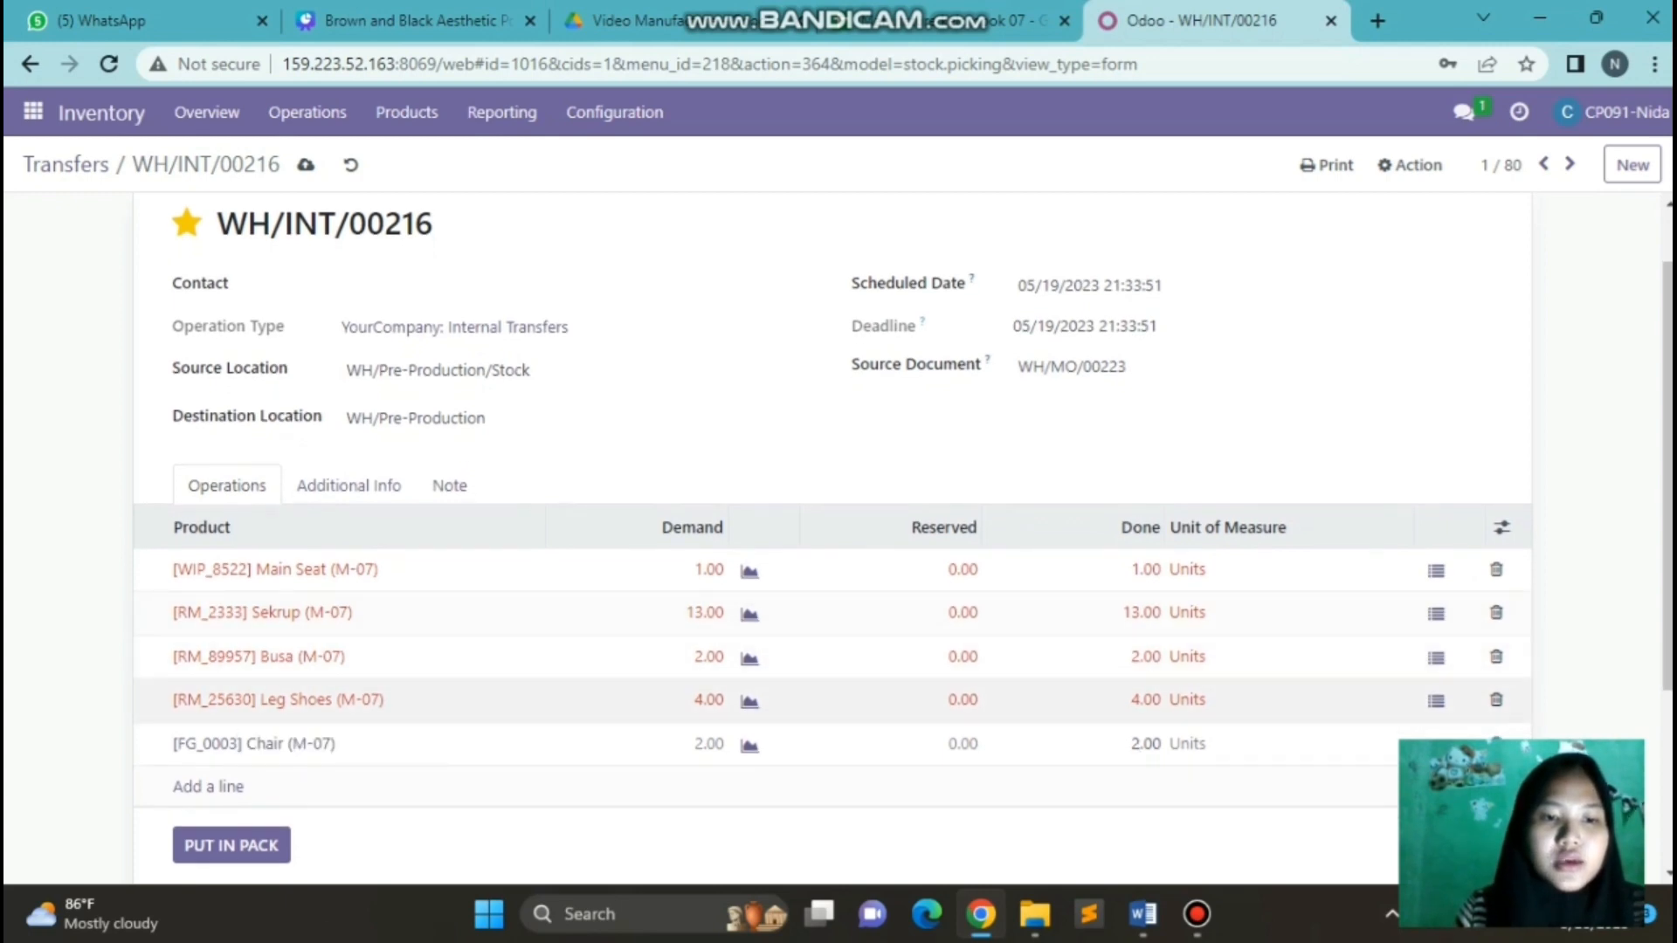
scroll(1140, 747, "up", 1)
scroll(1140, 756, "up", 2)
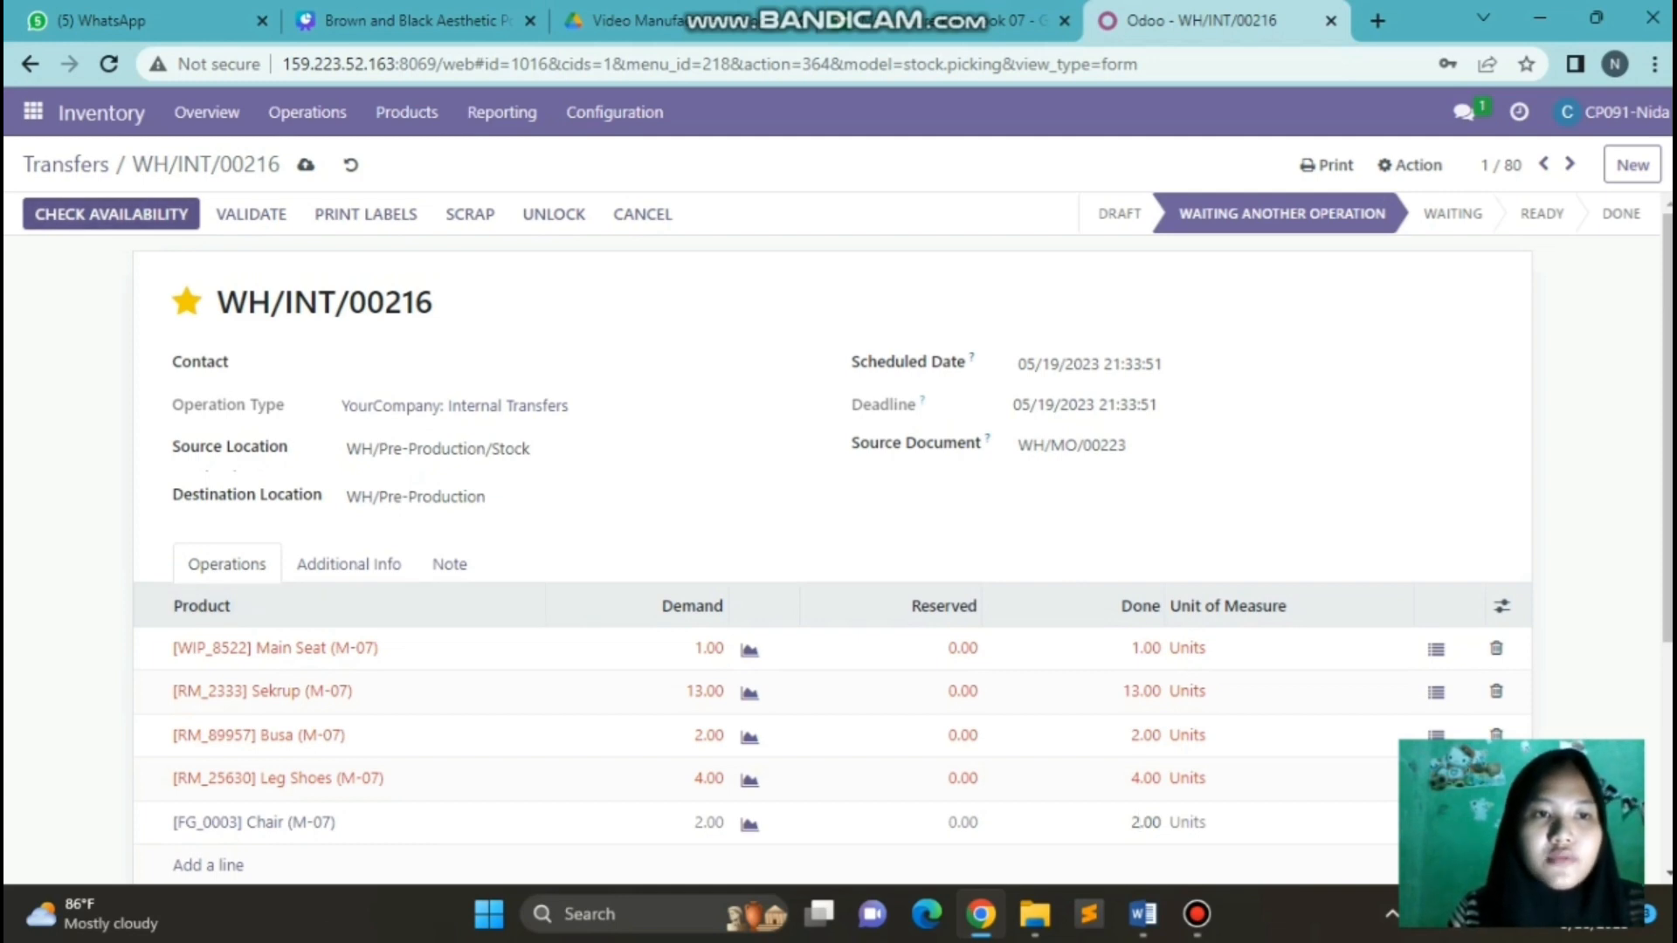
left_click(1144, 821)
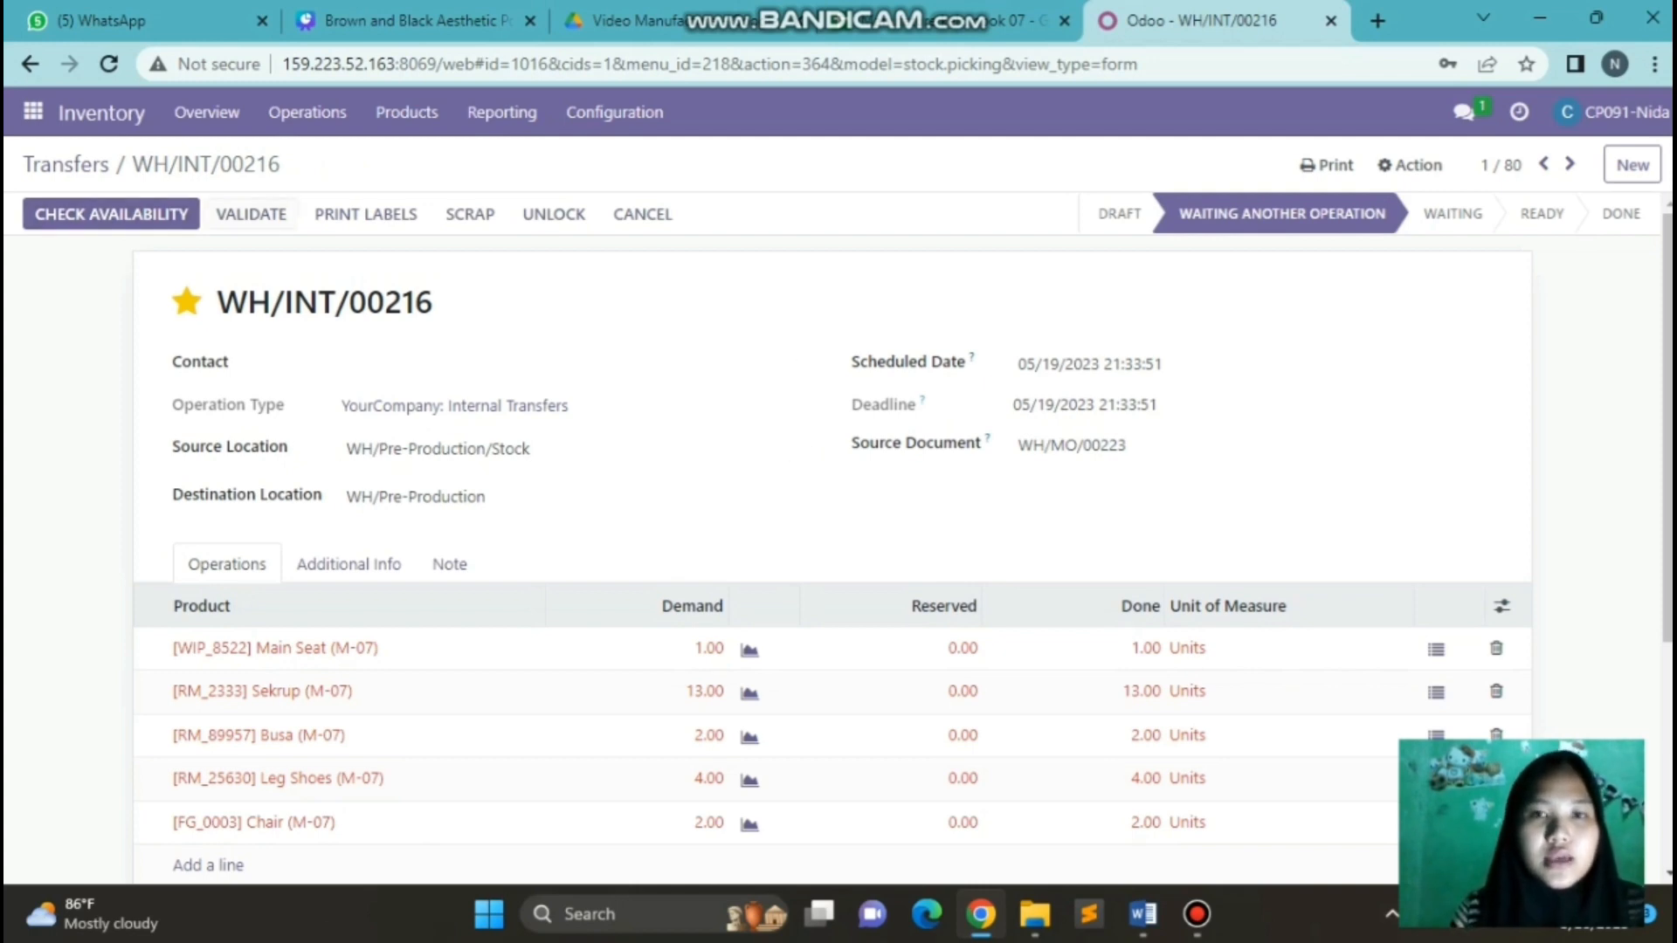
left_click(250, 214)
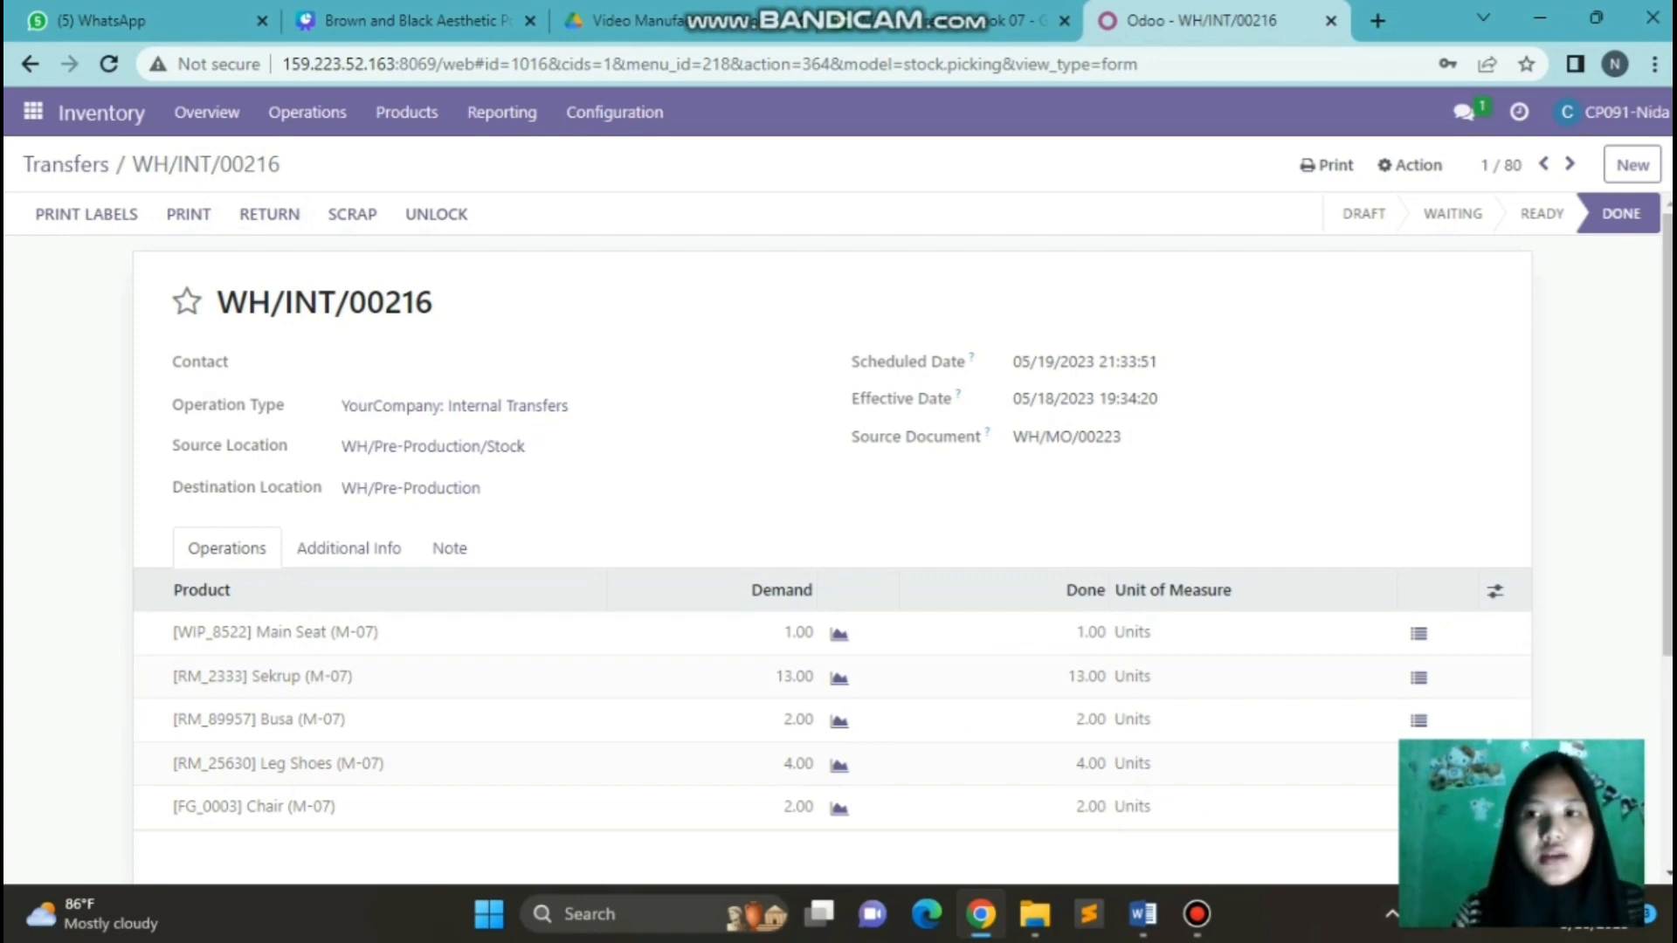
Open the Discuss app on the direct-message conversation with the purchase manager.
left_click(1465, 111)
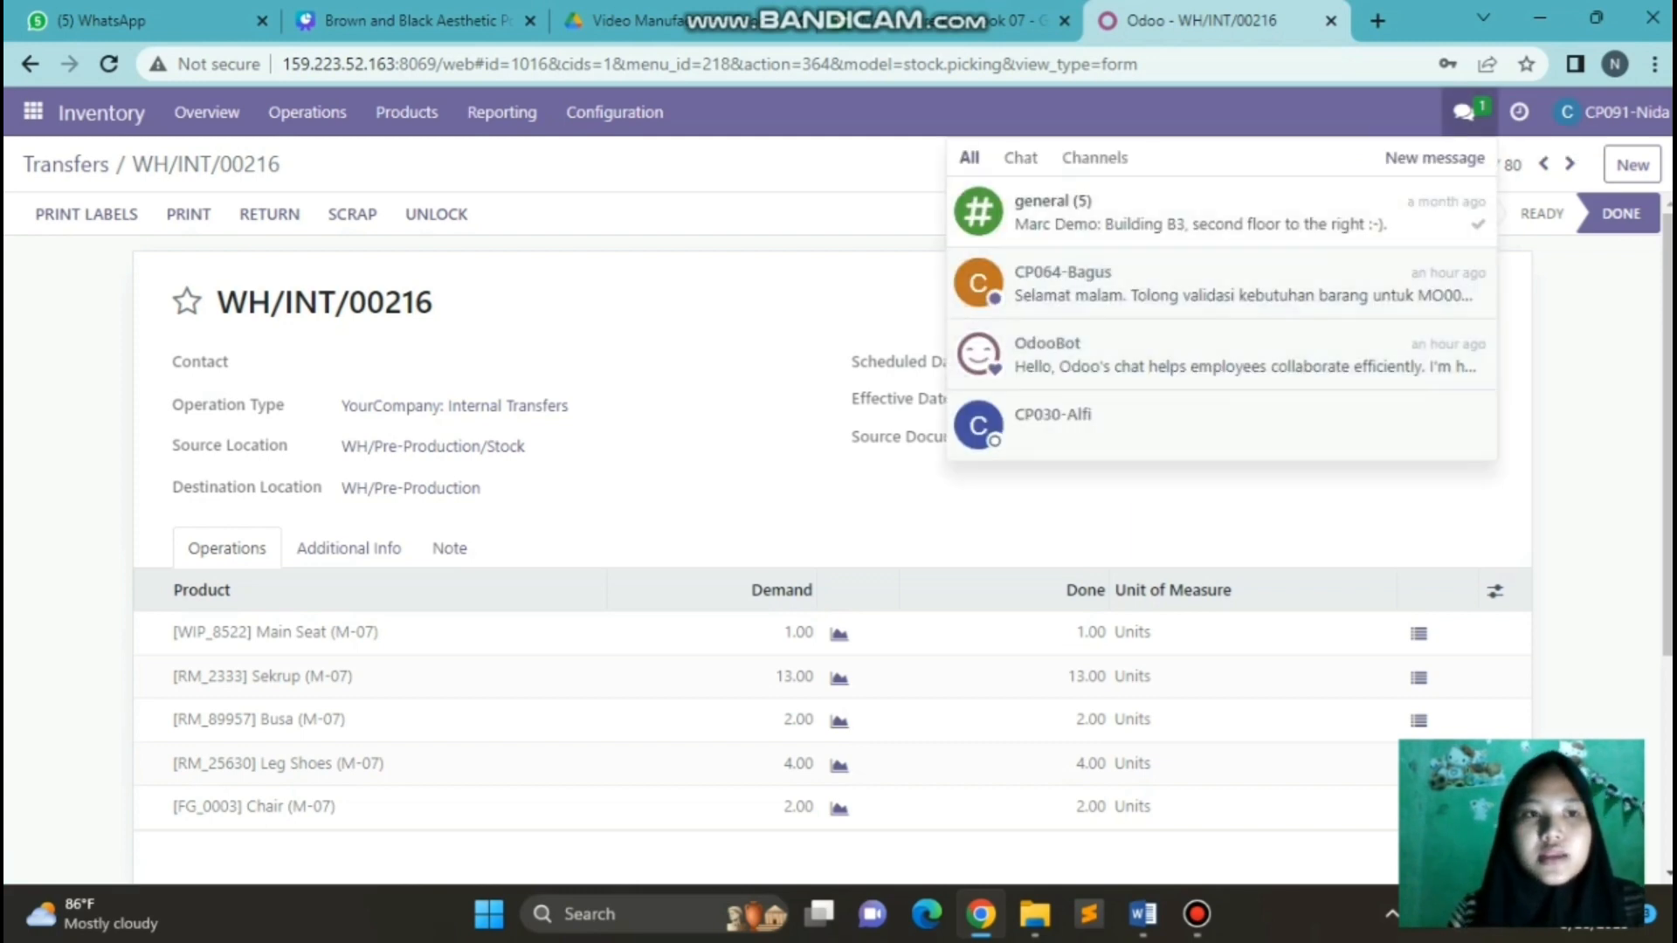
left_click(33, 111)
left_click(55, 161)
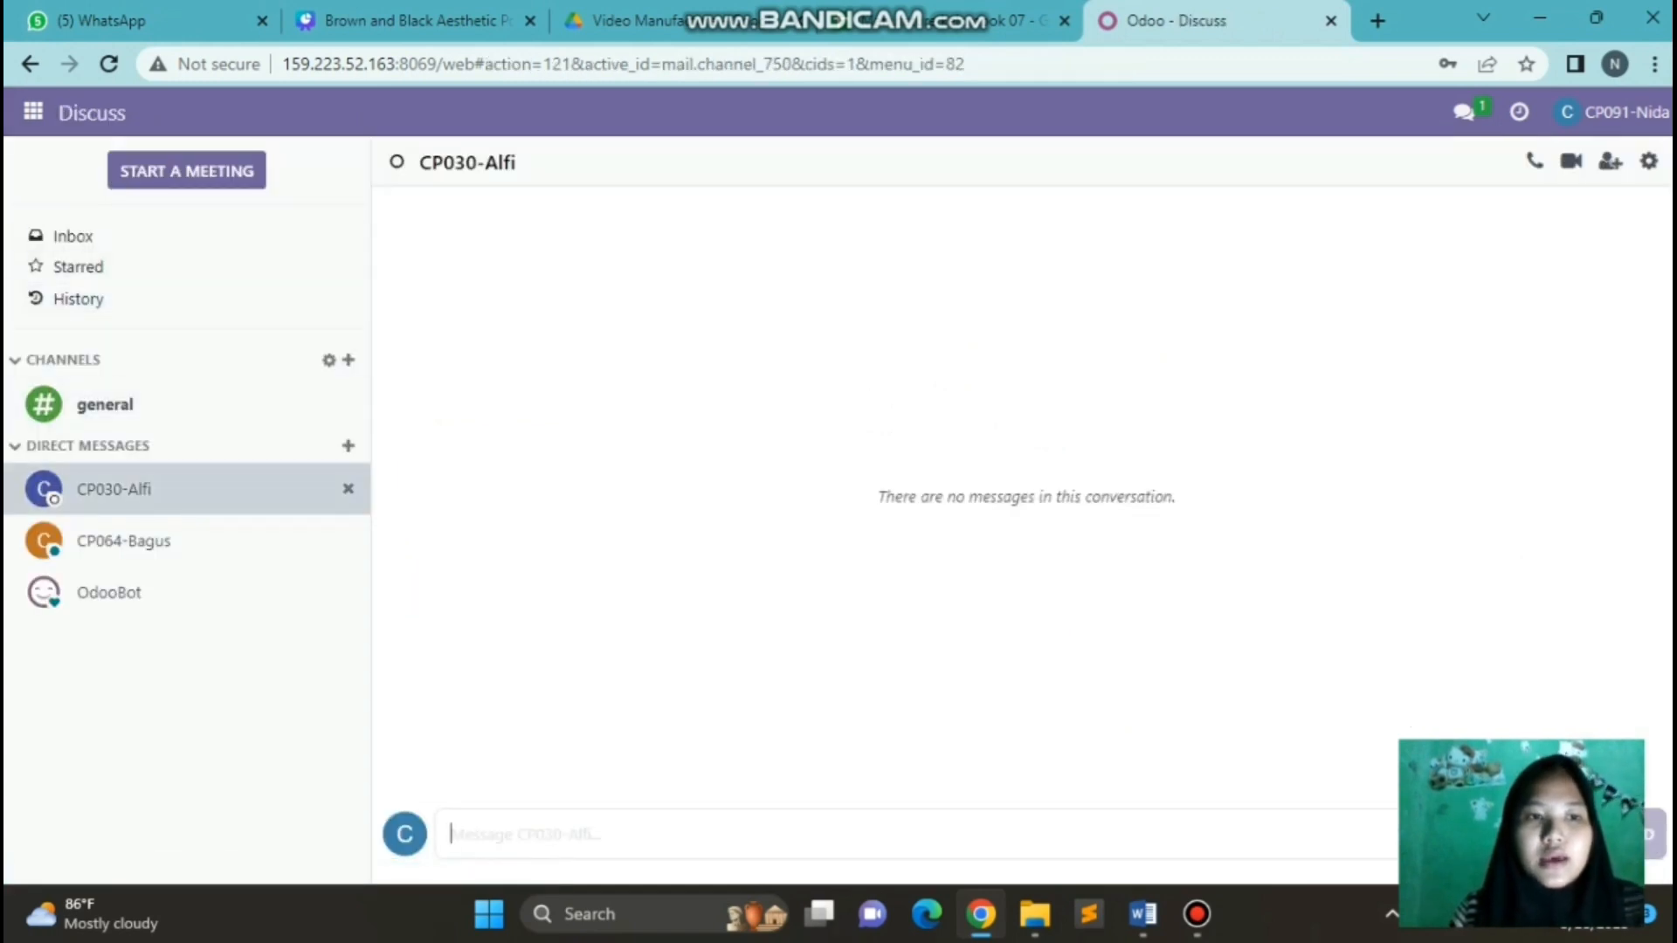
Switch to the Canva presentation and display slide 11 about the Purchase Manager role.
left_click(411, 20)
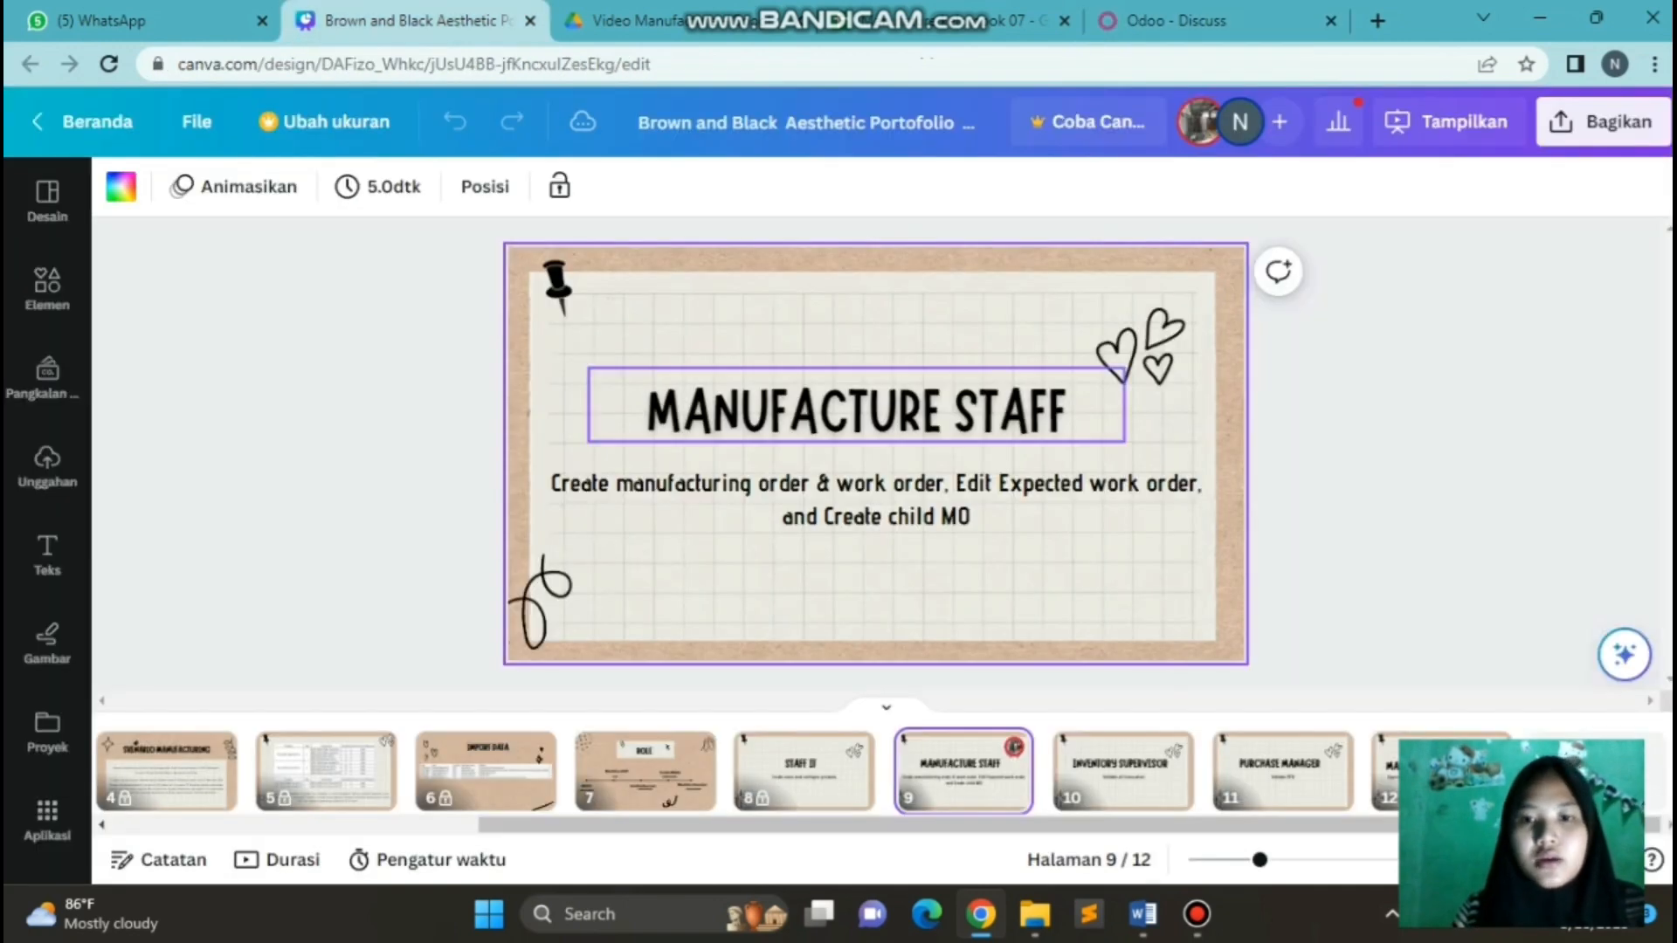
left_click(1282, 764)
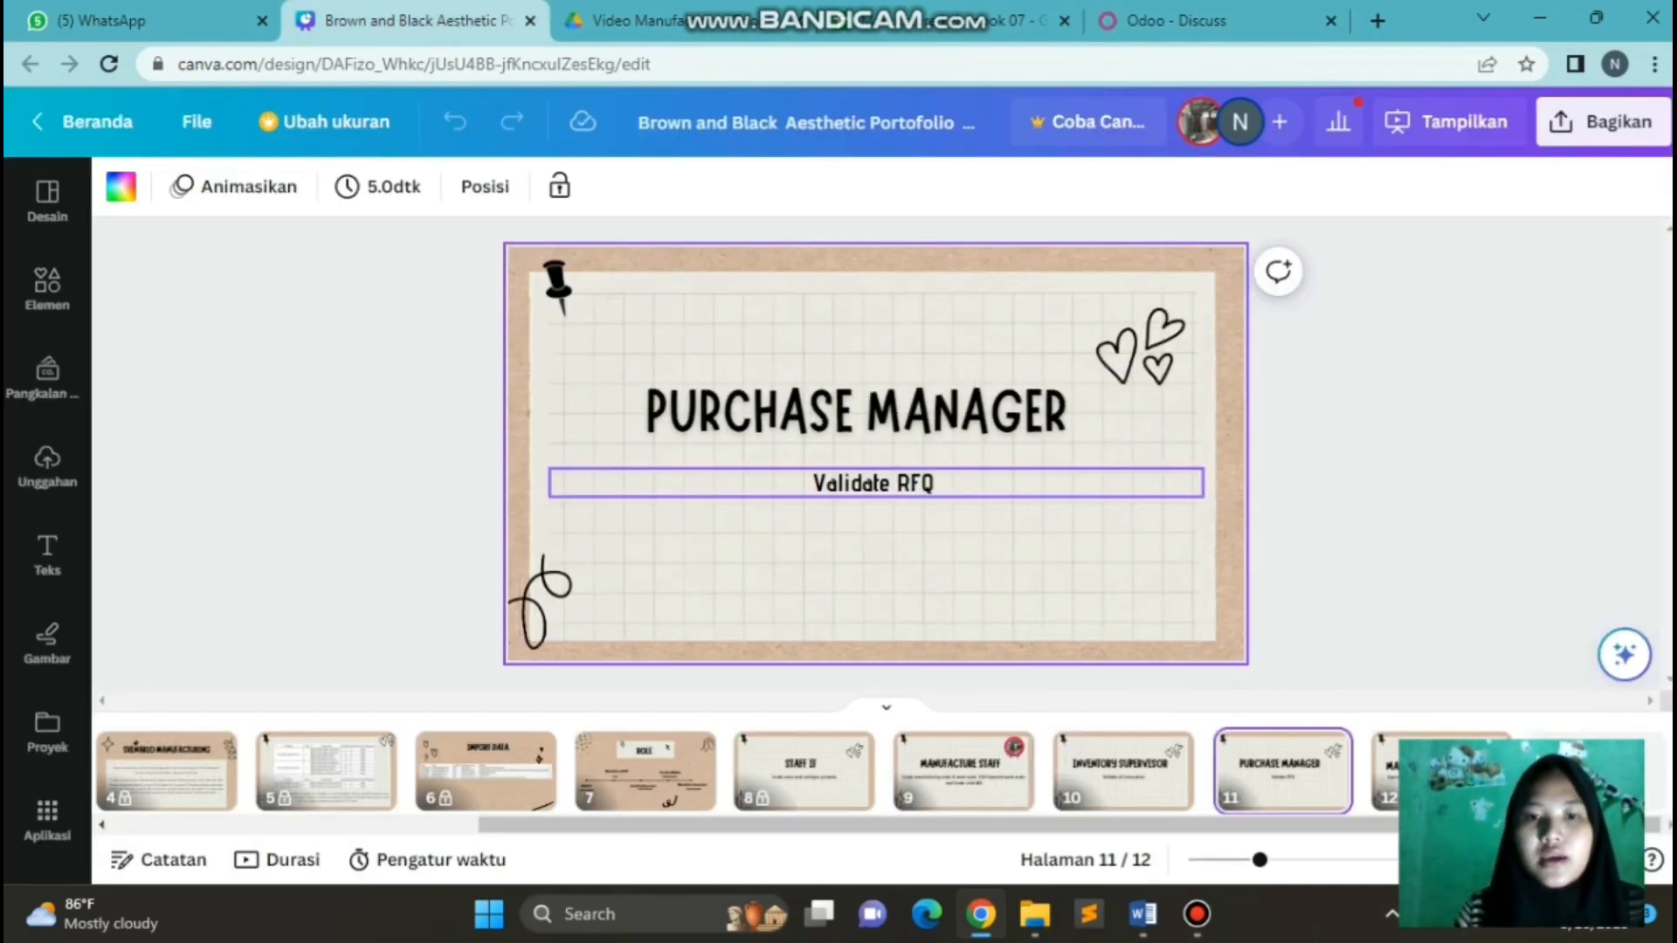
Return to Odoo Discuss and message the purchase manager by name with "tolong validate RFQ untuk WH/INT/00214 dan WH/INT/00216".
left_click(1170, 20)
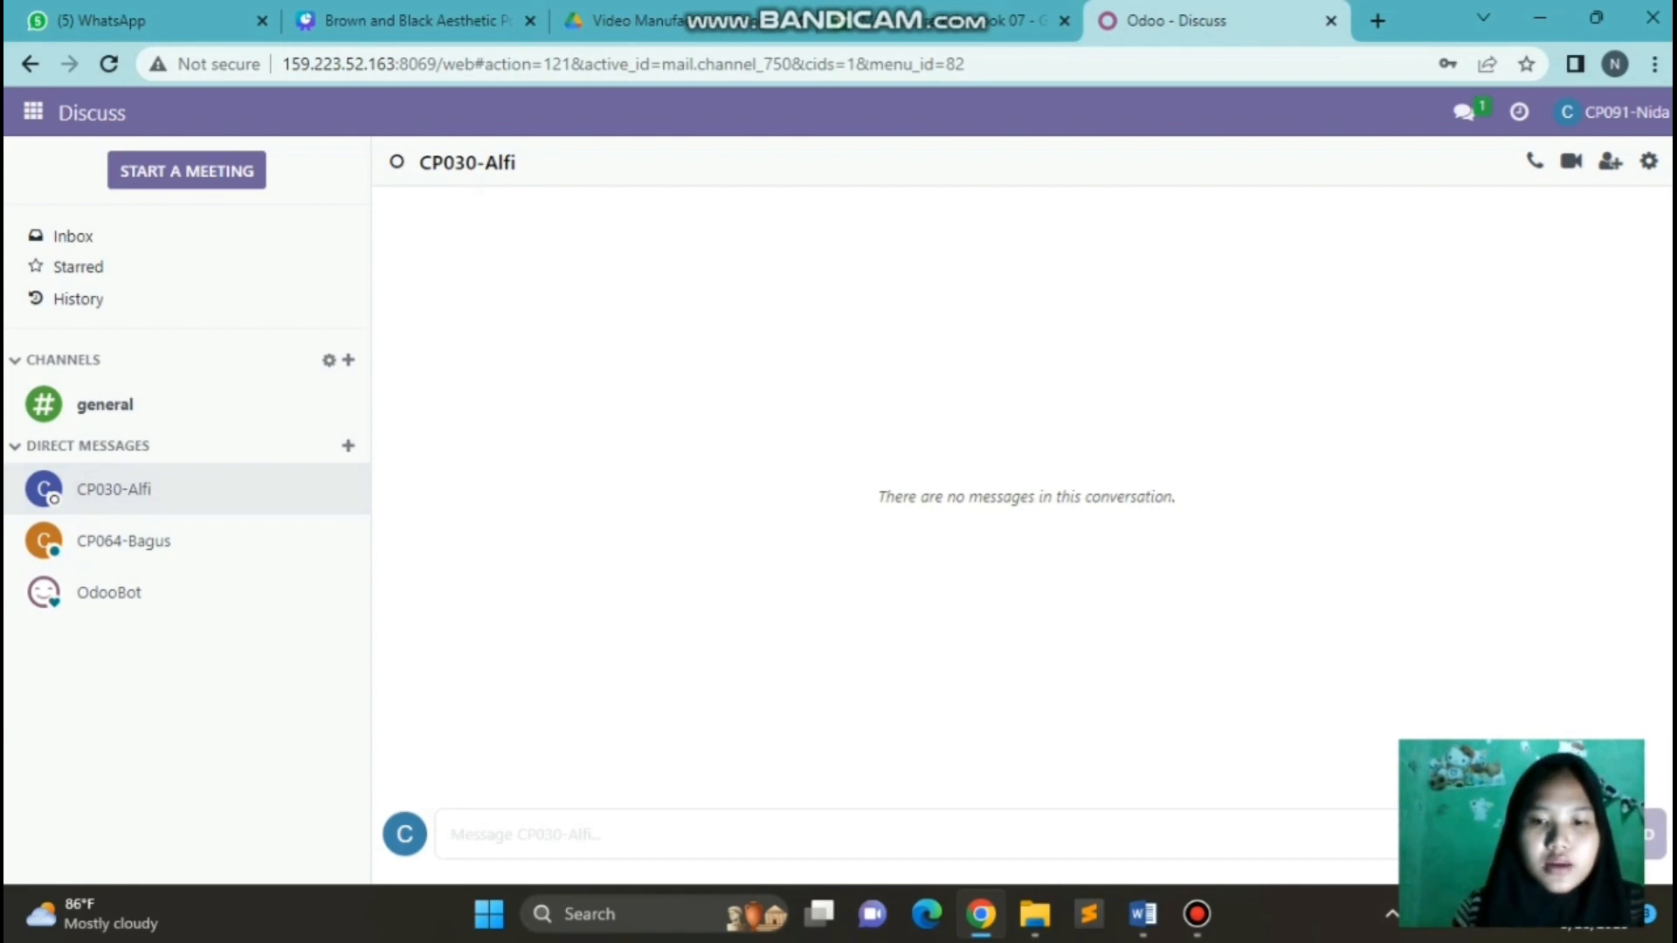
left_click(1197, 913)
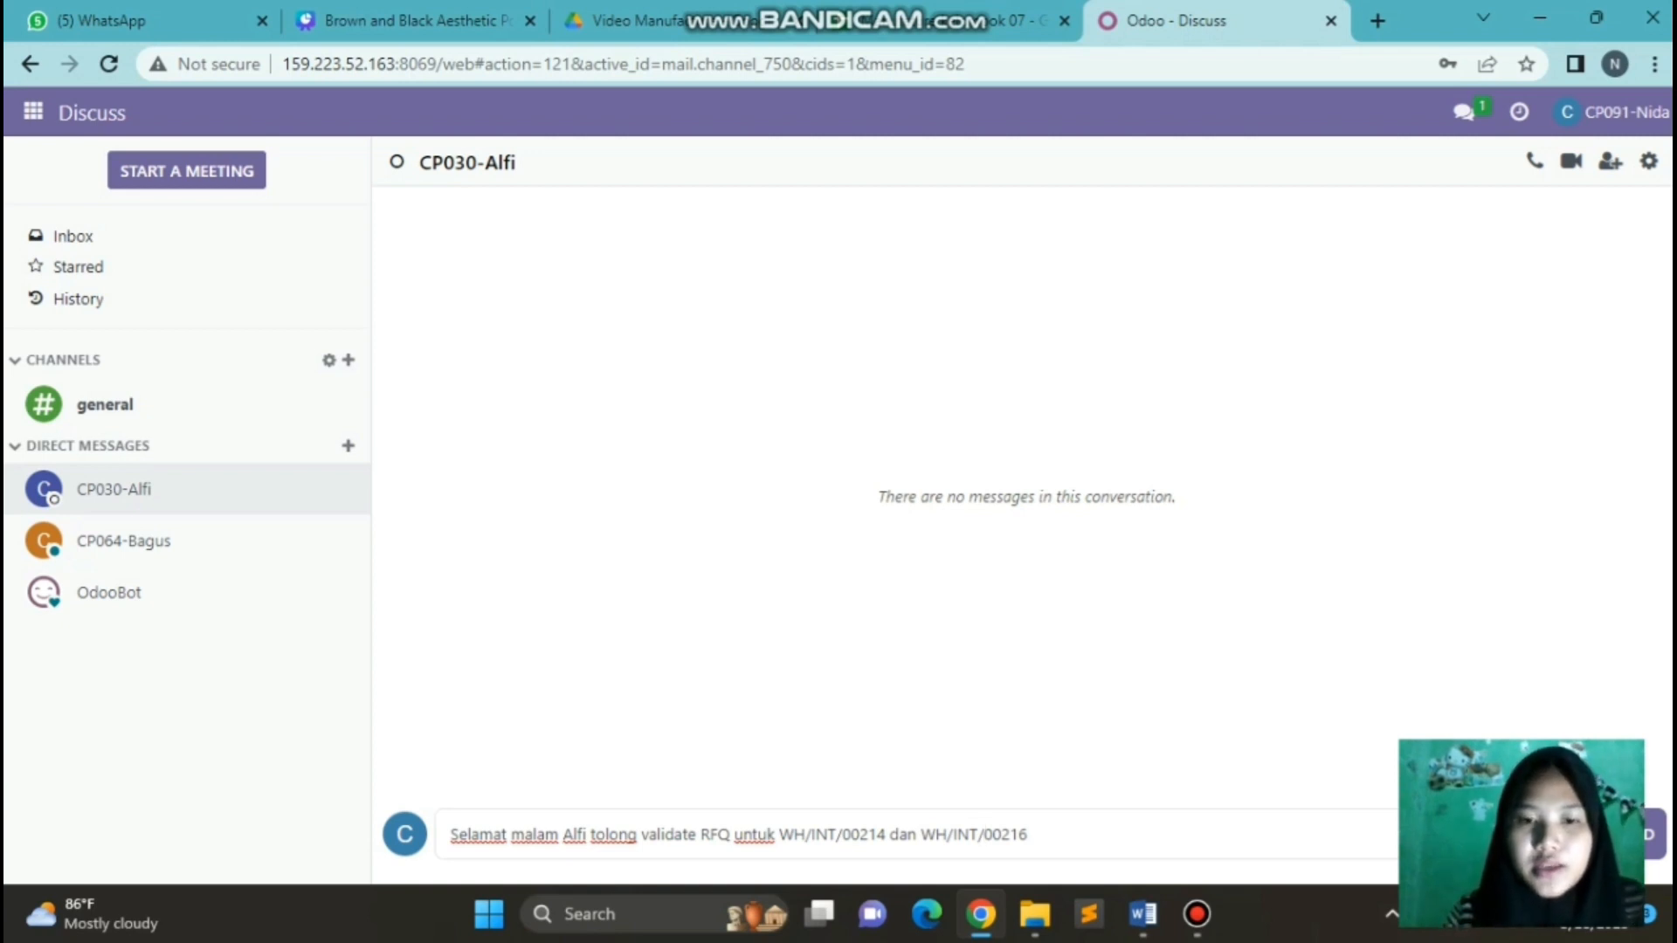
key("Return")
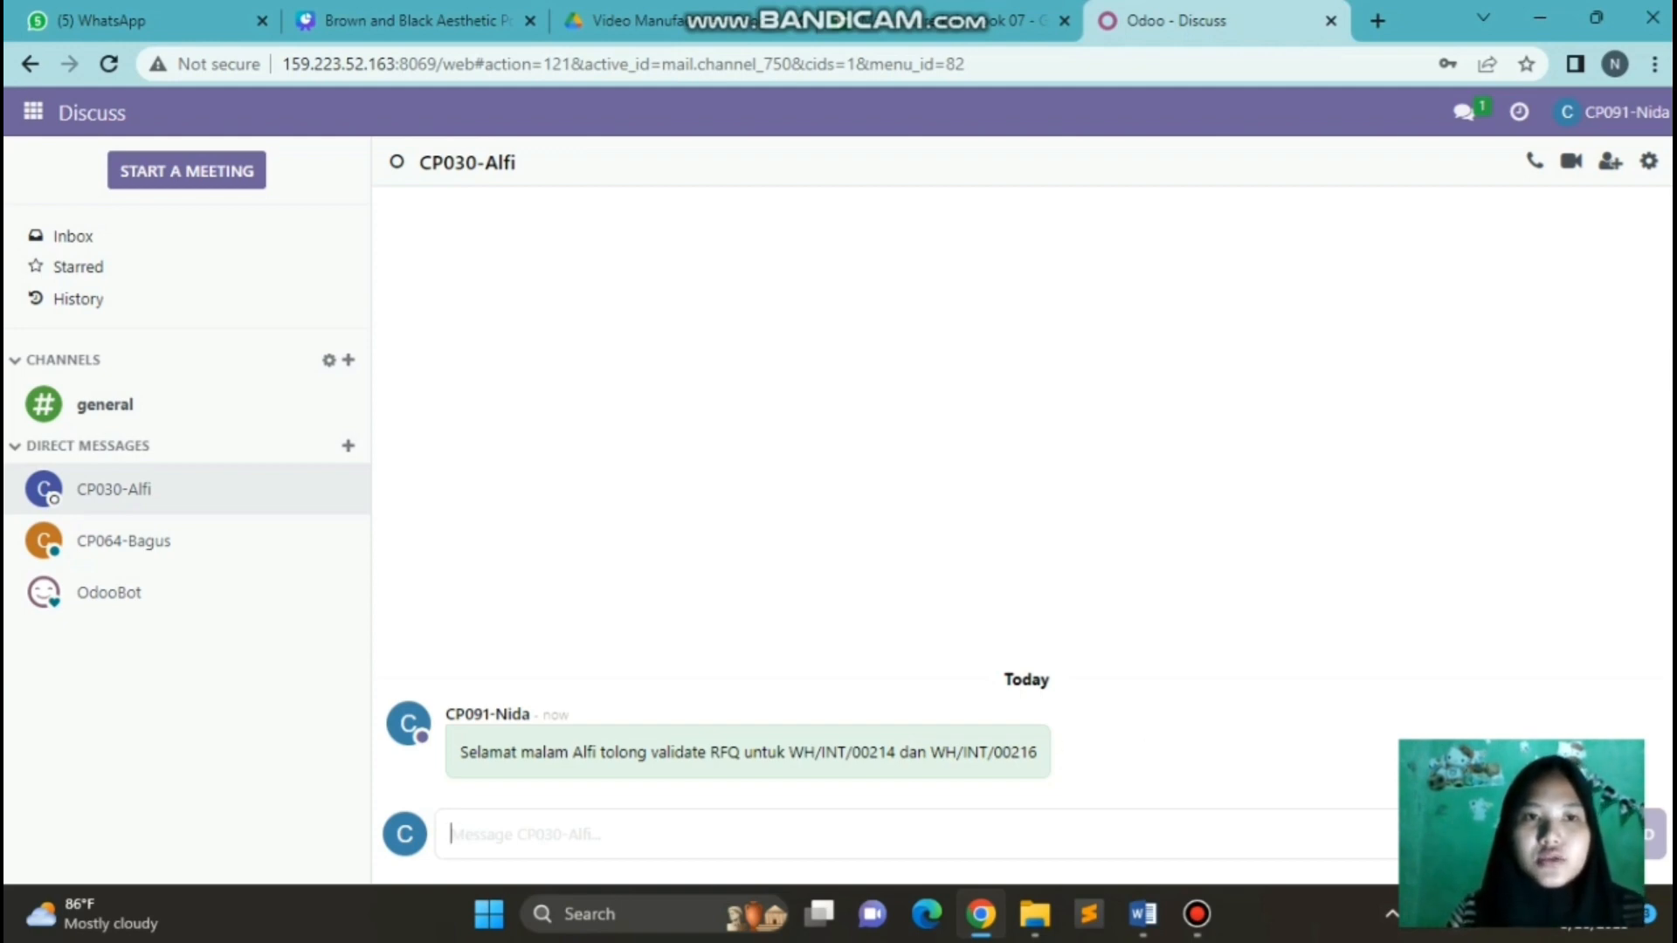
Switch back to the Canva presentation to show the Purchase Manager task again.
left_click(410, 21)
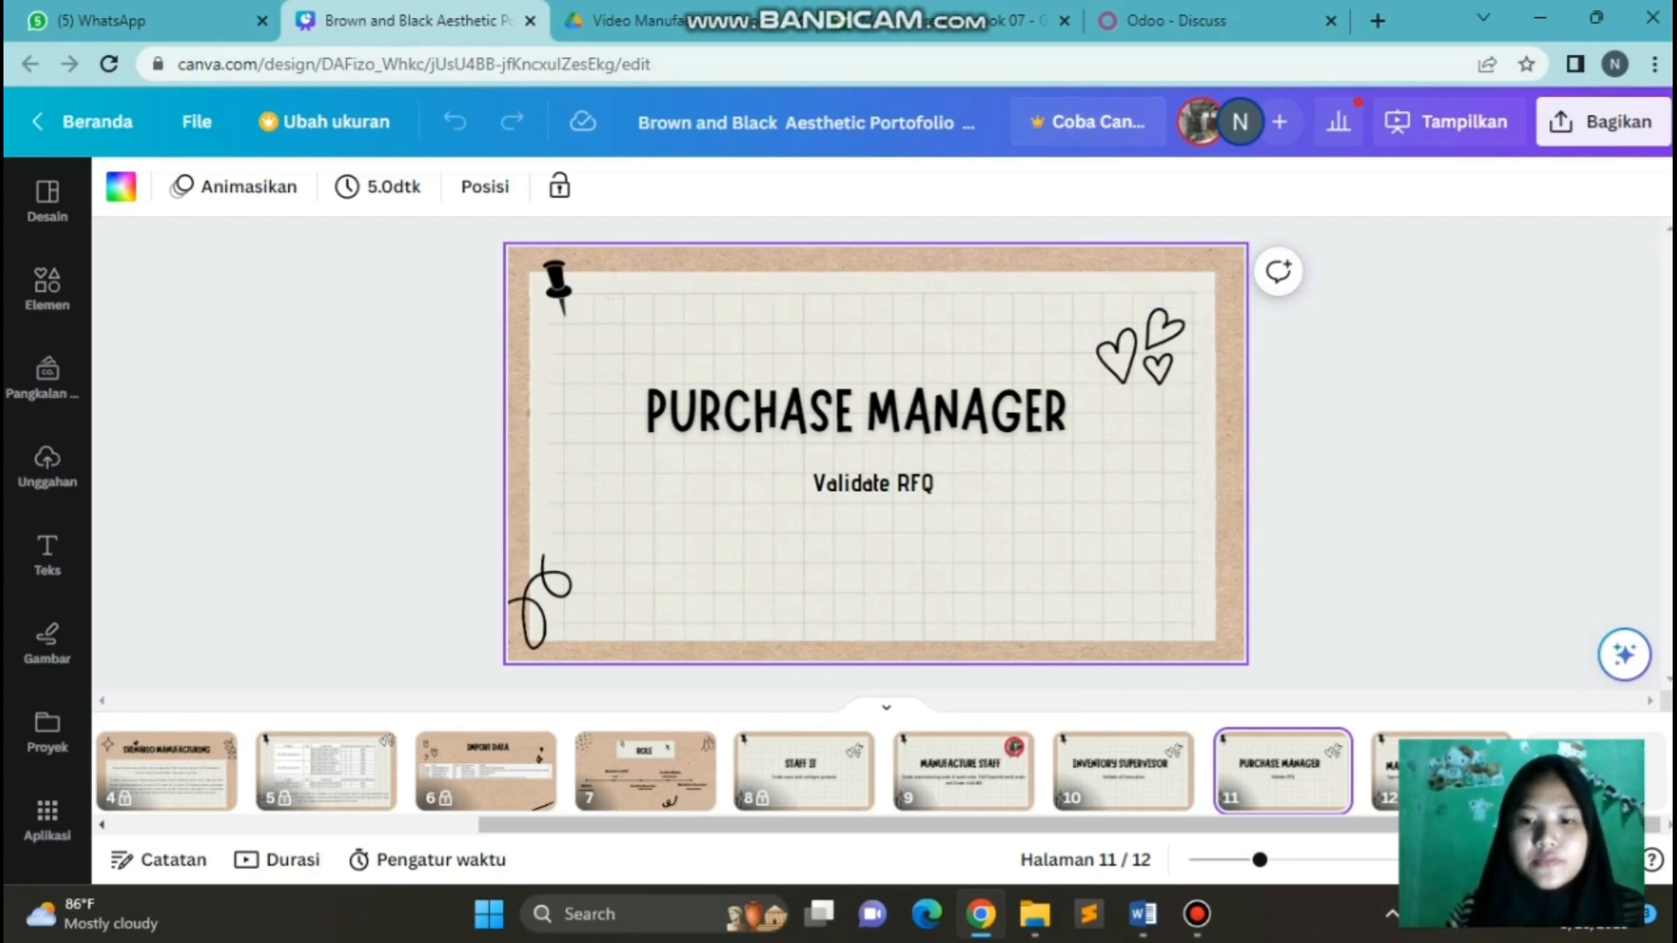
mouse_move(1197, 914)
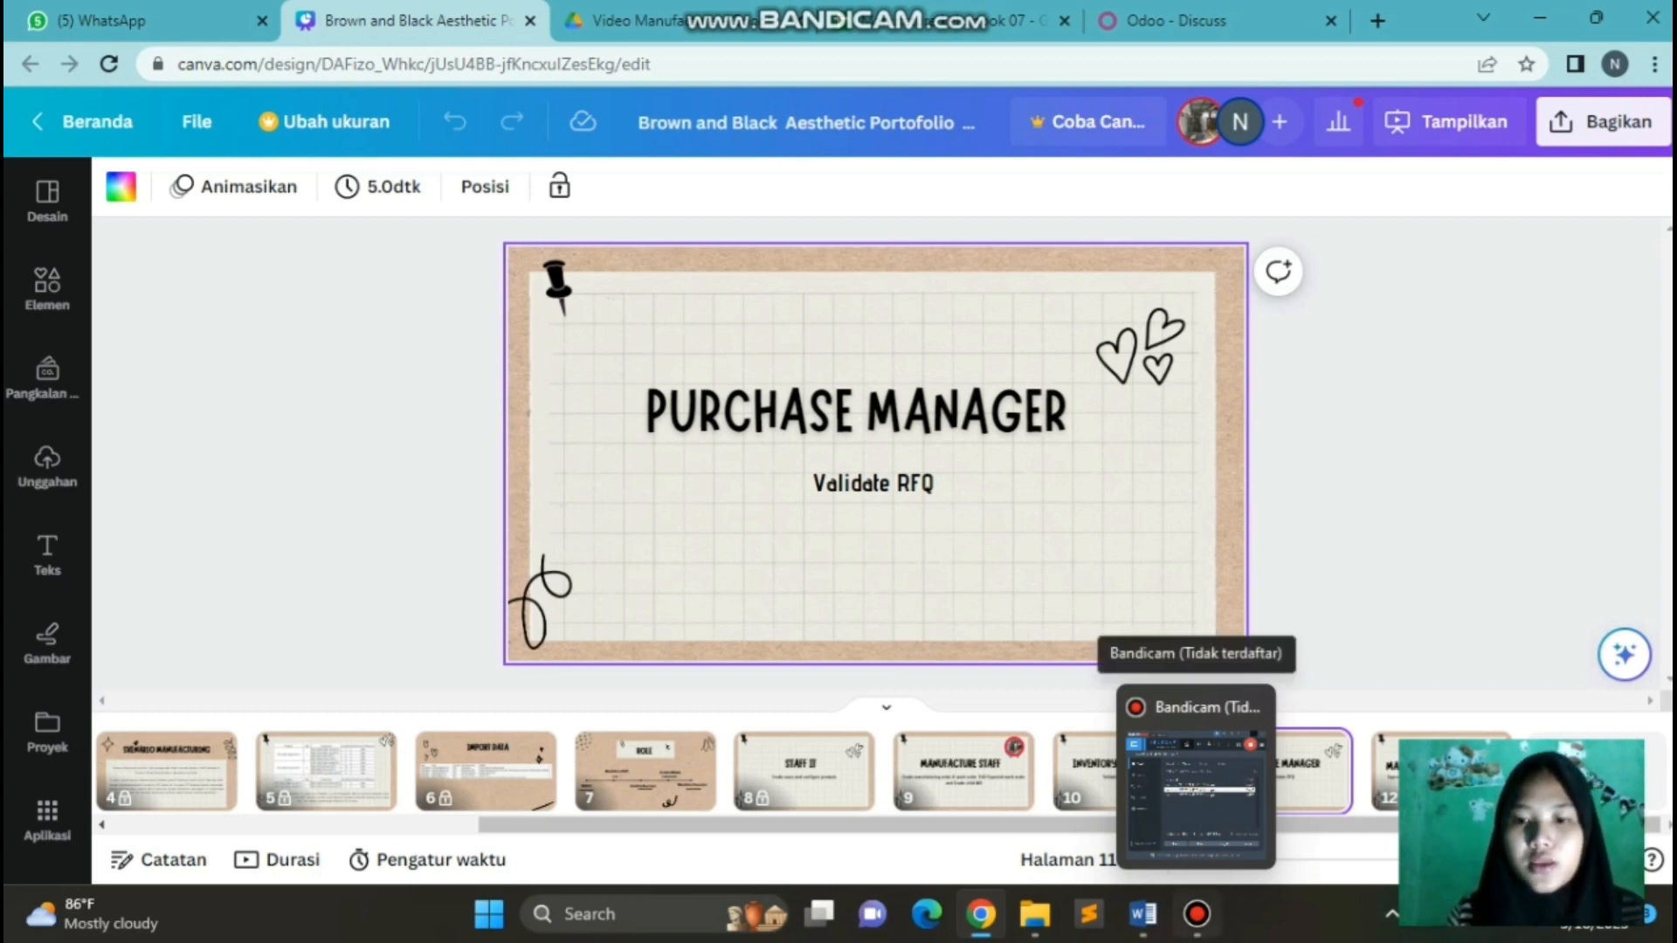
left_click(1197, 914)
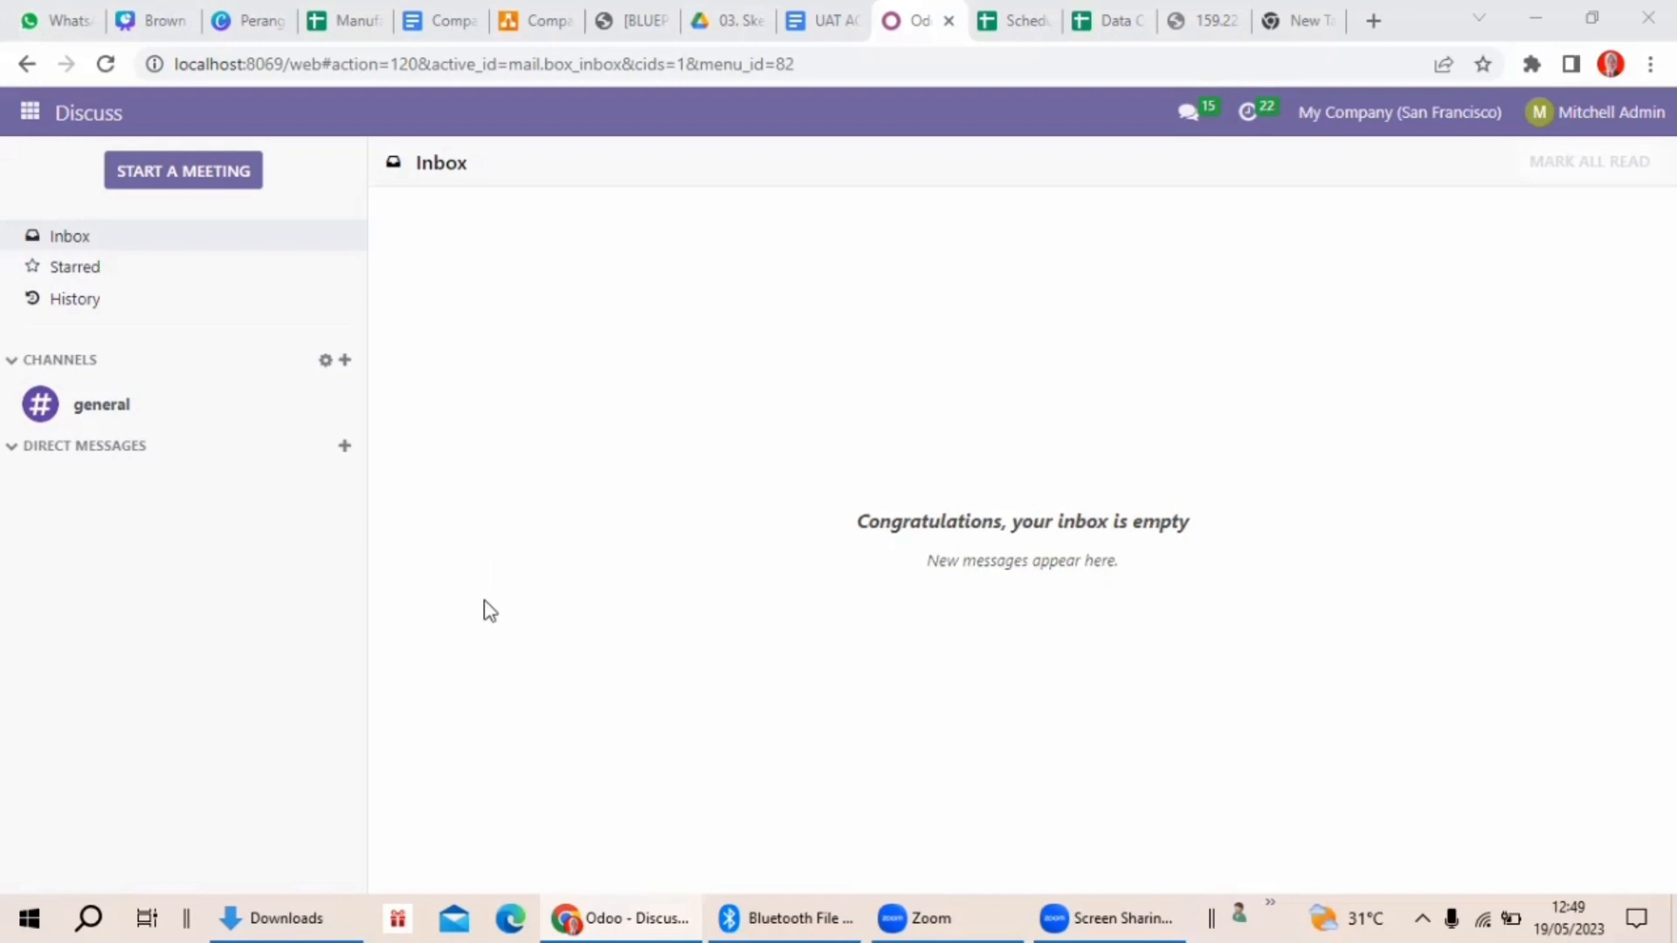
Open request for quotation P00003 from Azure Interior in the Purchase app and confirm the order.
left_click(32, 118)
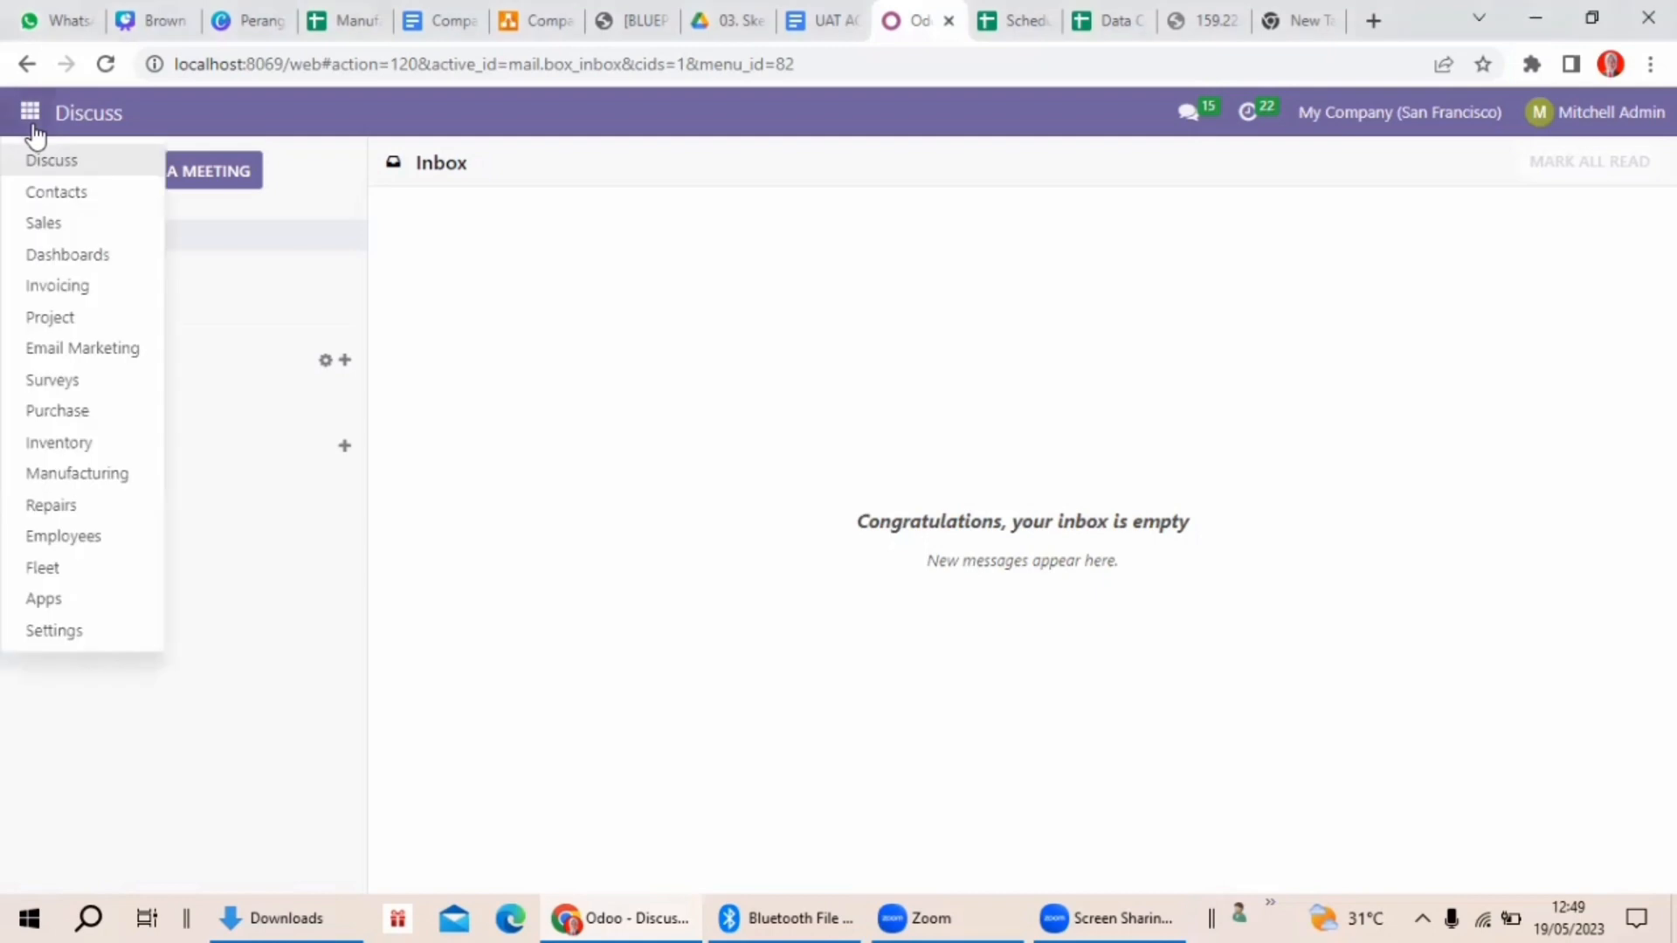
left_click(57, 411)
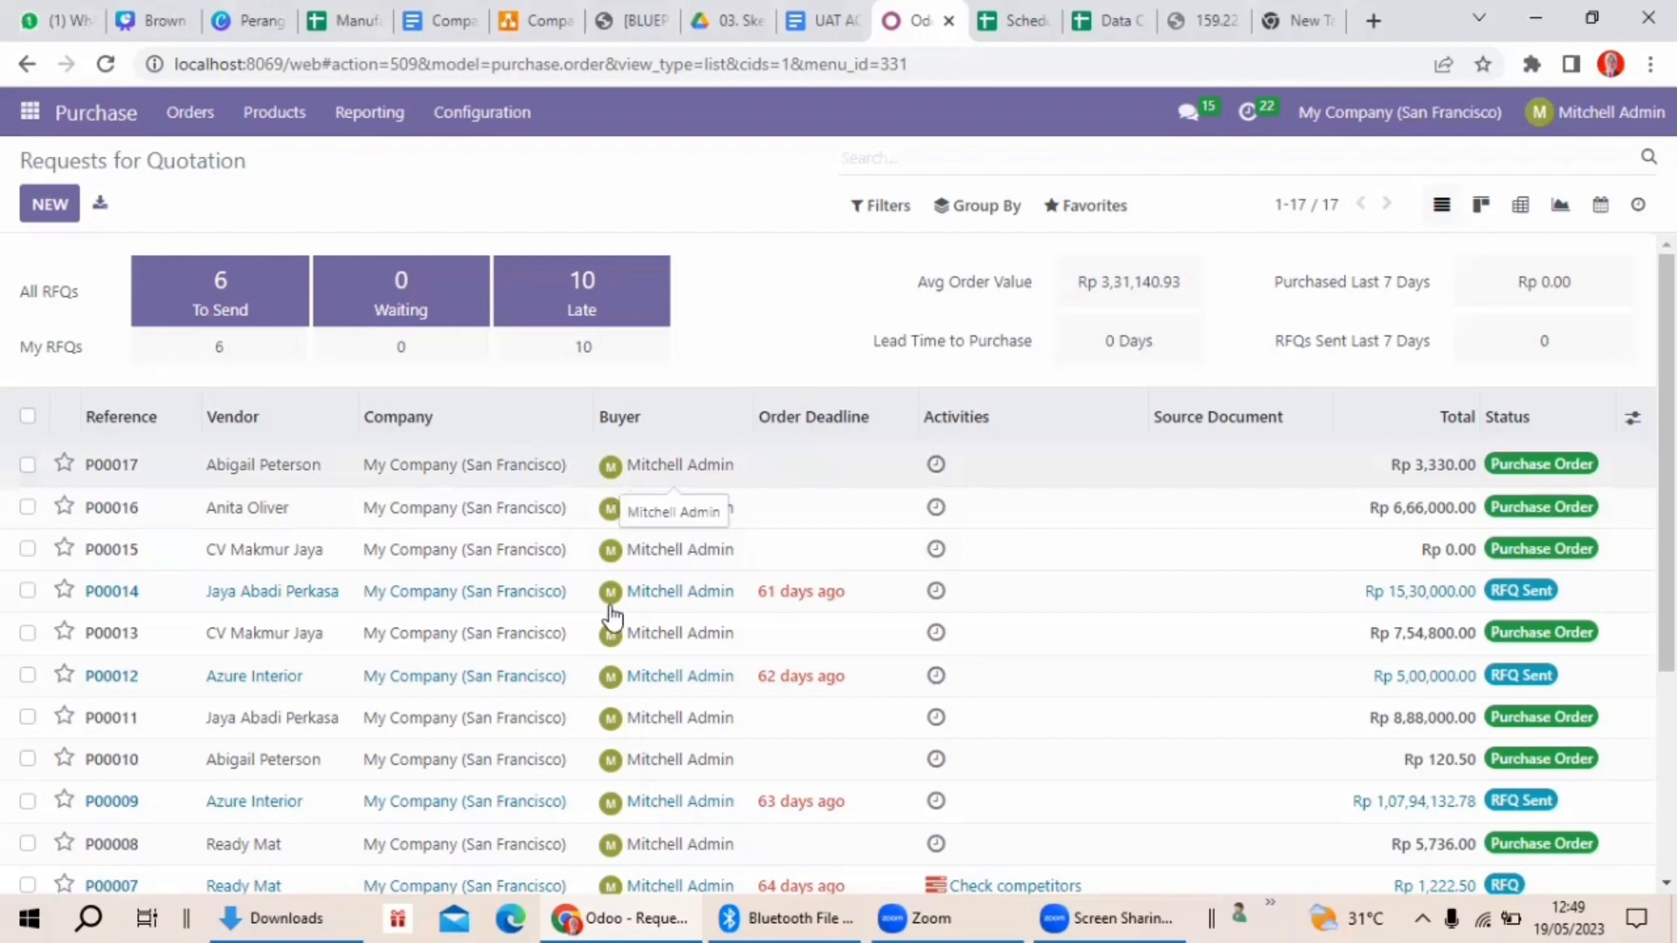
scroll(625, 675, "down", 3)
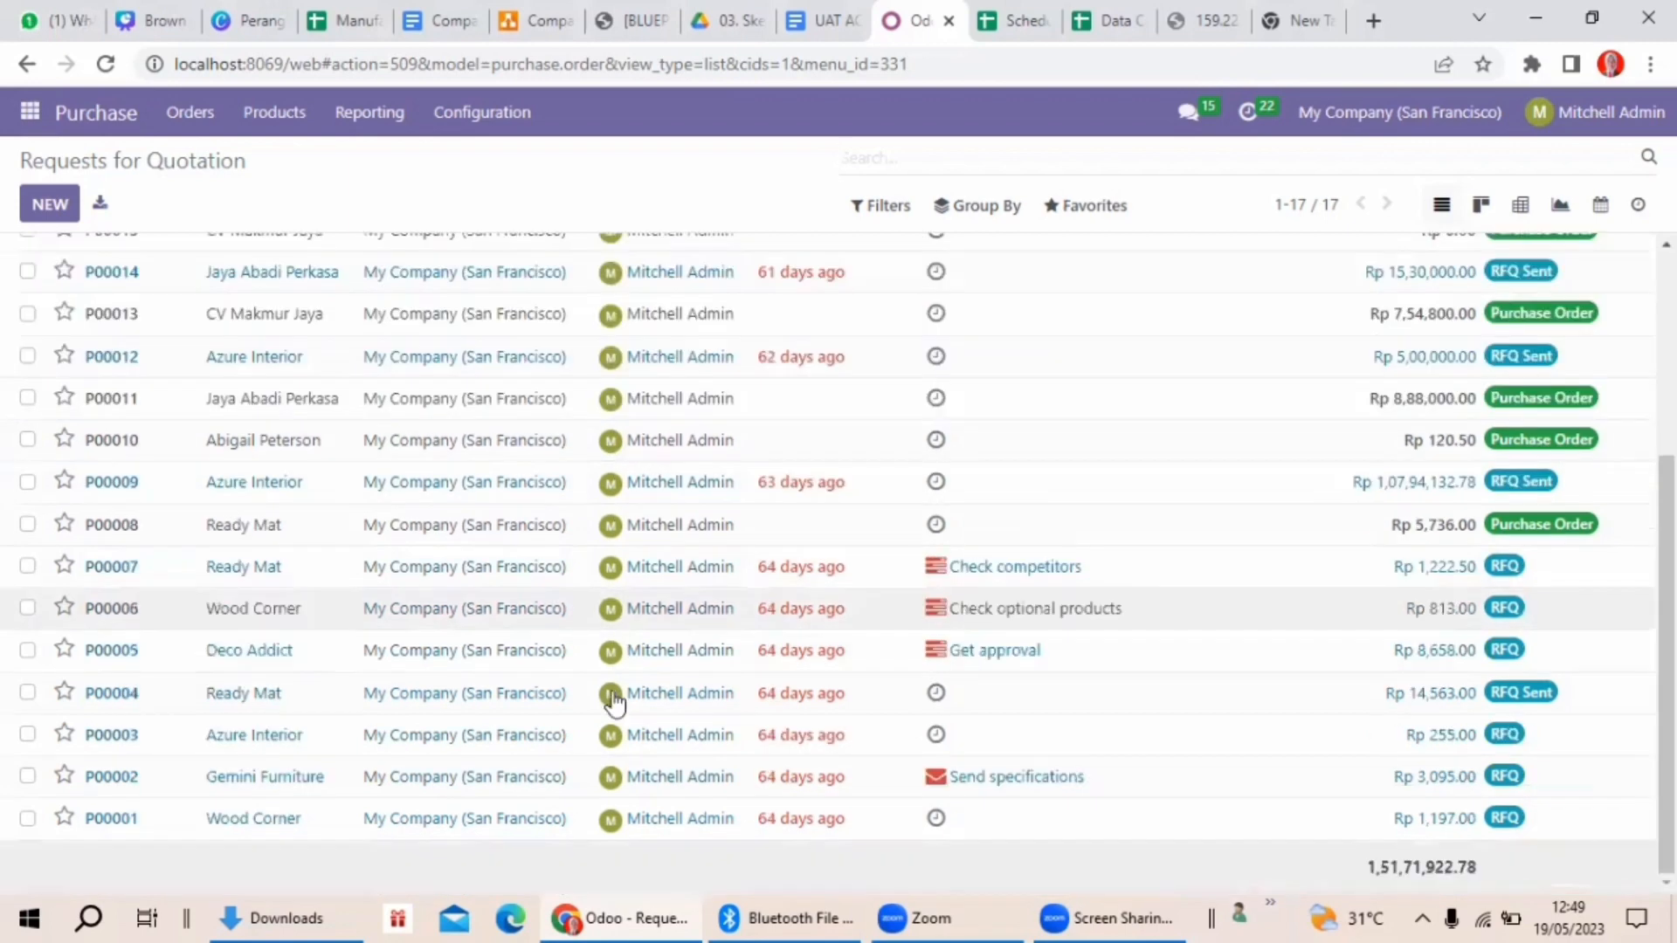
left_click(679, 745)
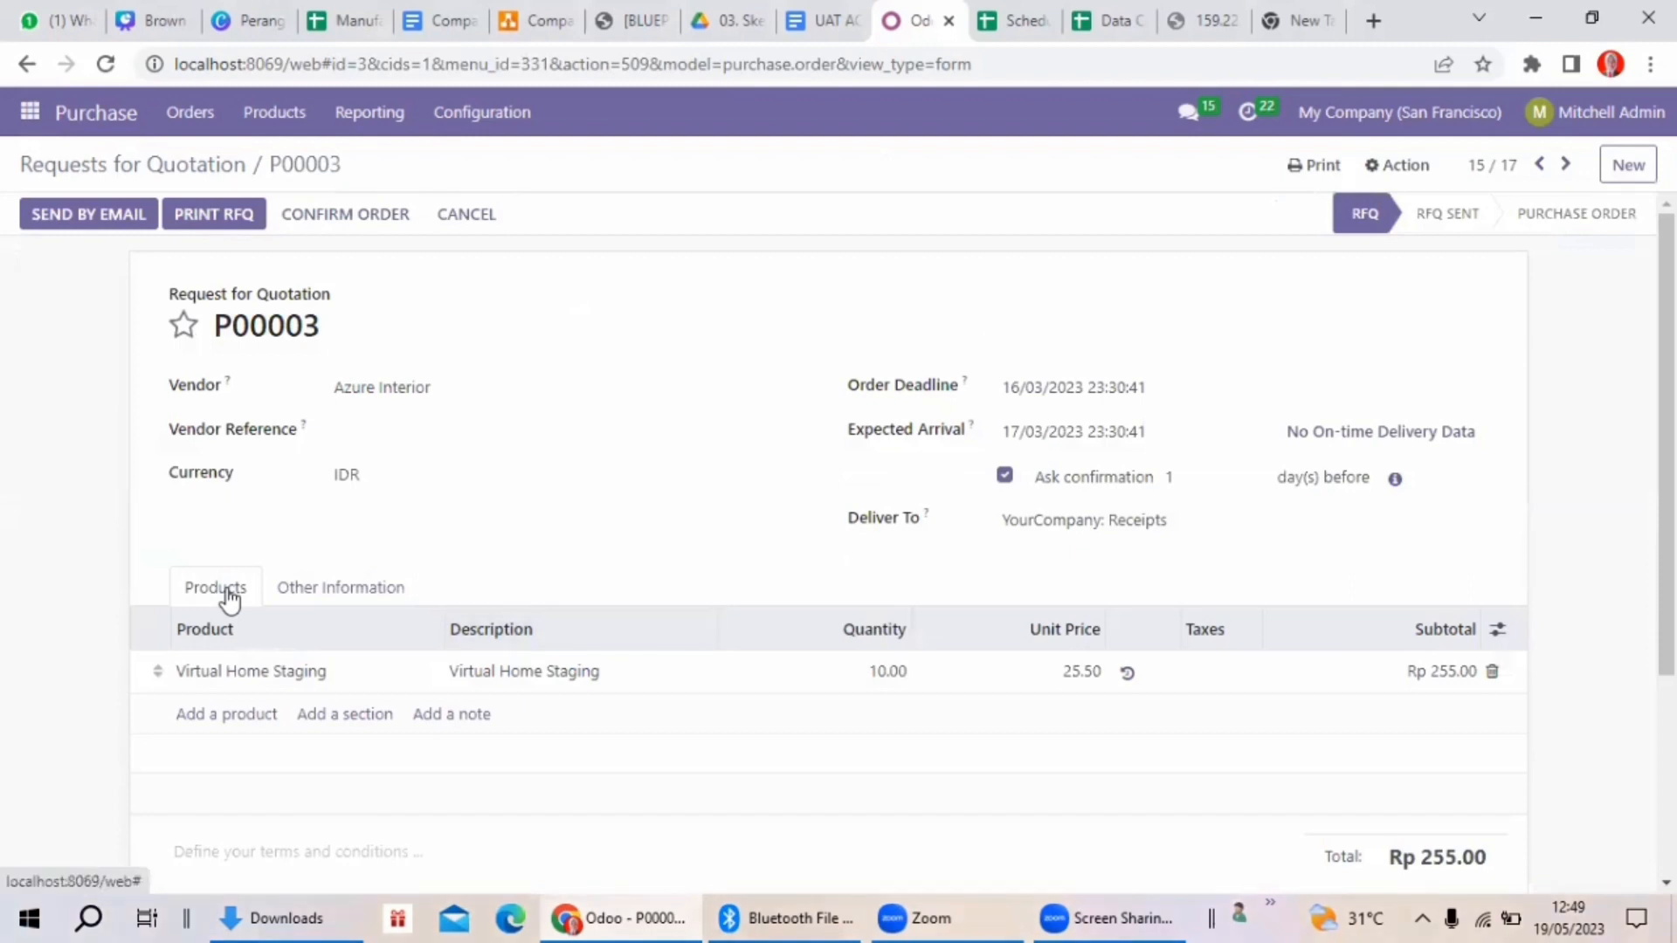
left_click(372, 225)
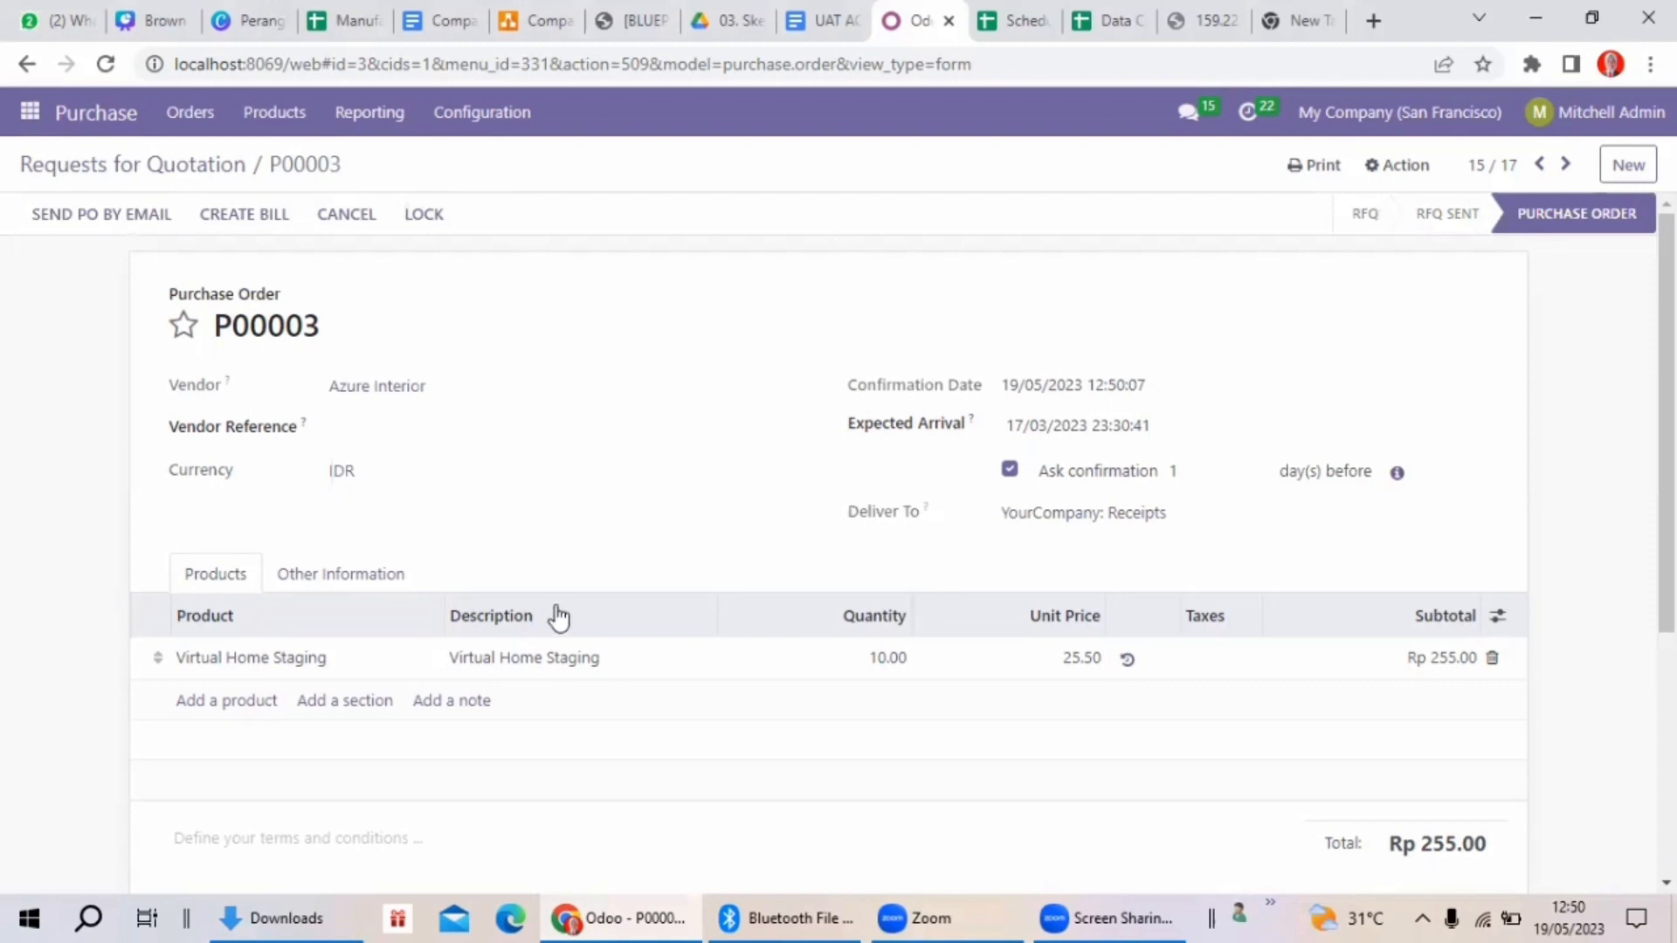
Leave the purchase order and open the Discuss inbox.
left_click(29, 112)
left_click(146, 169)
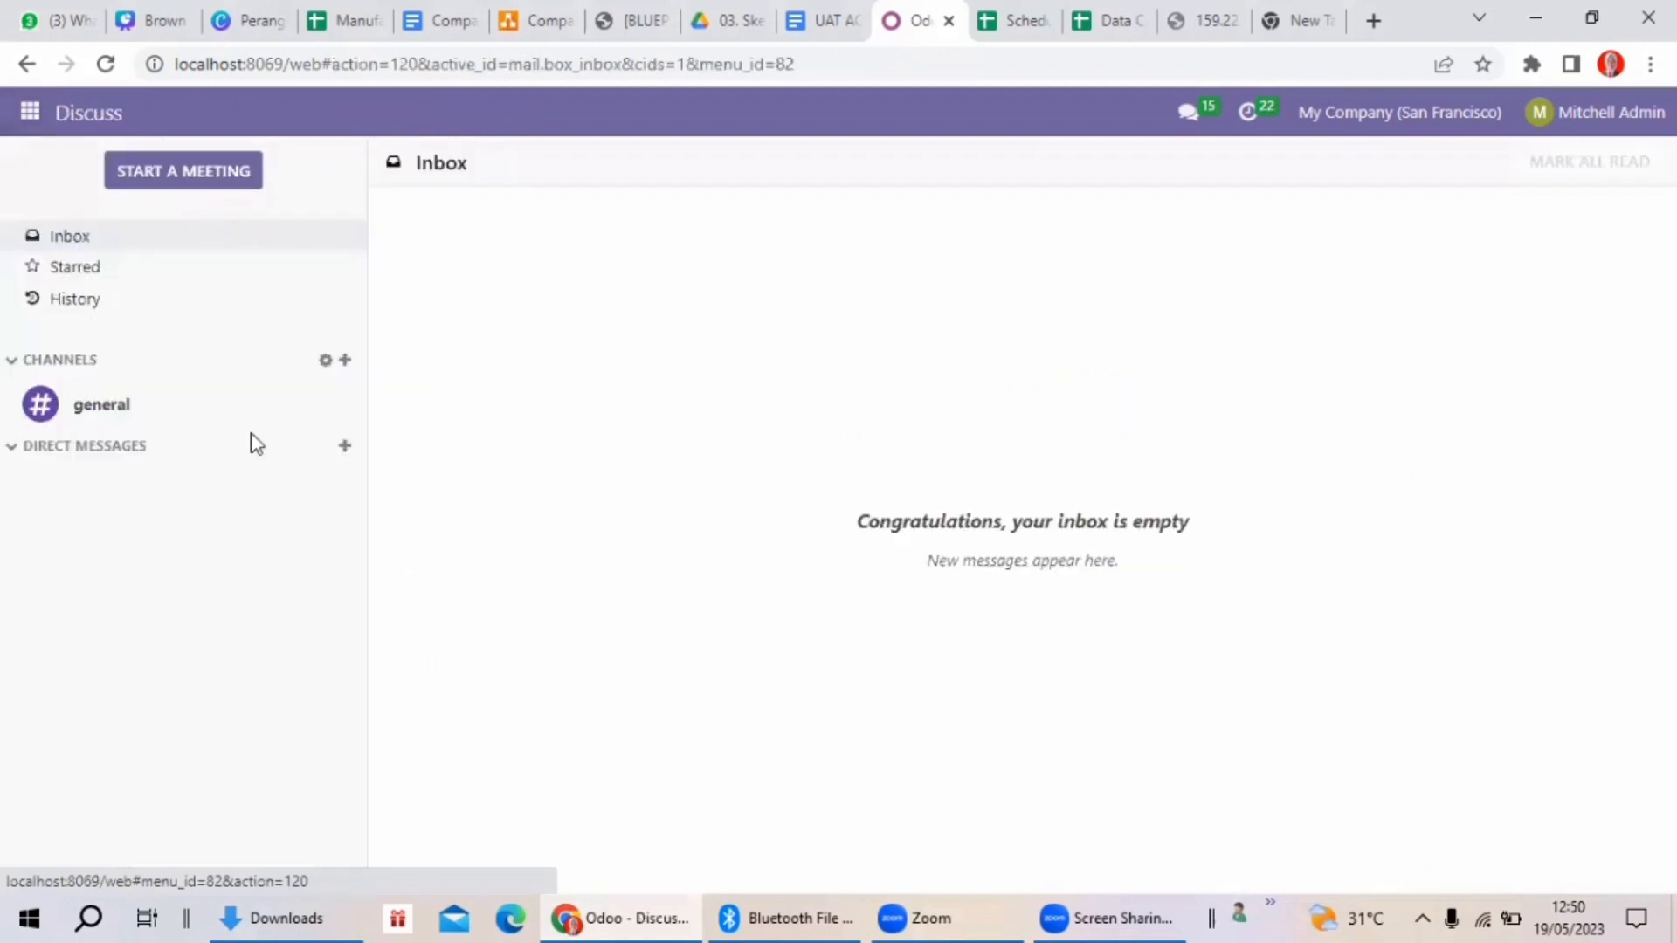
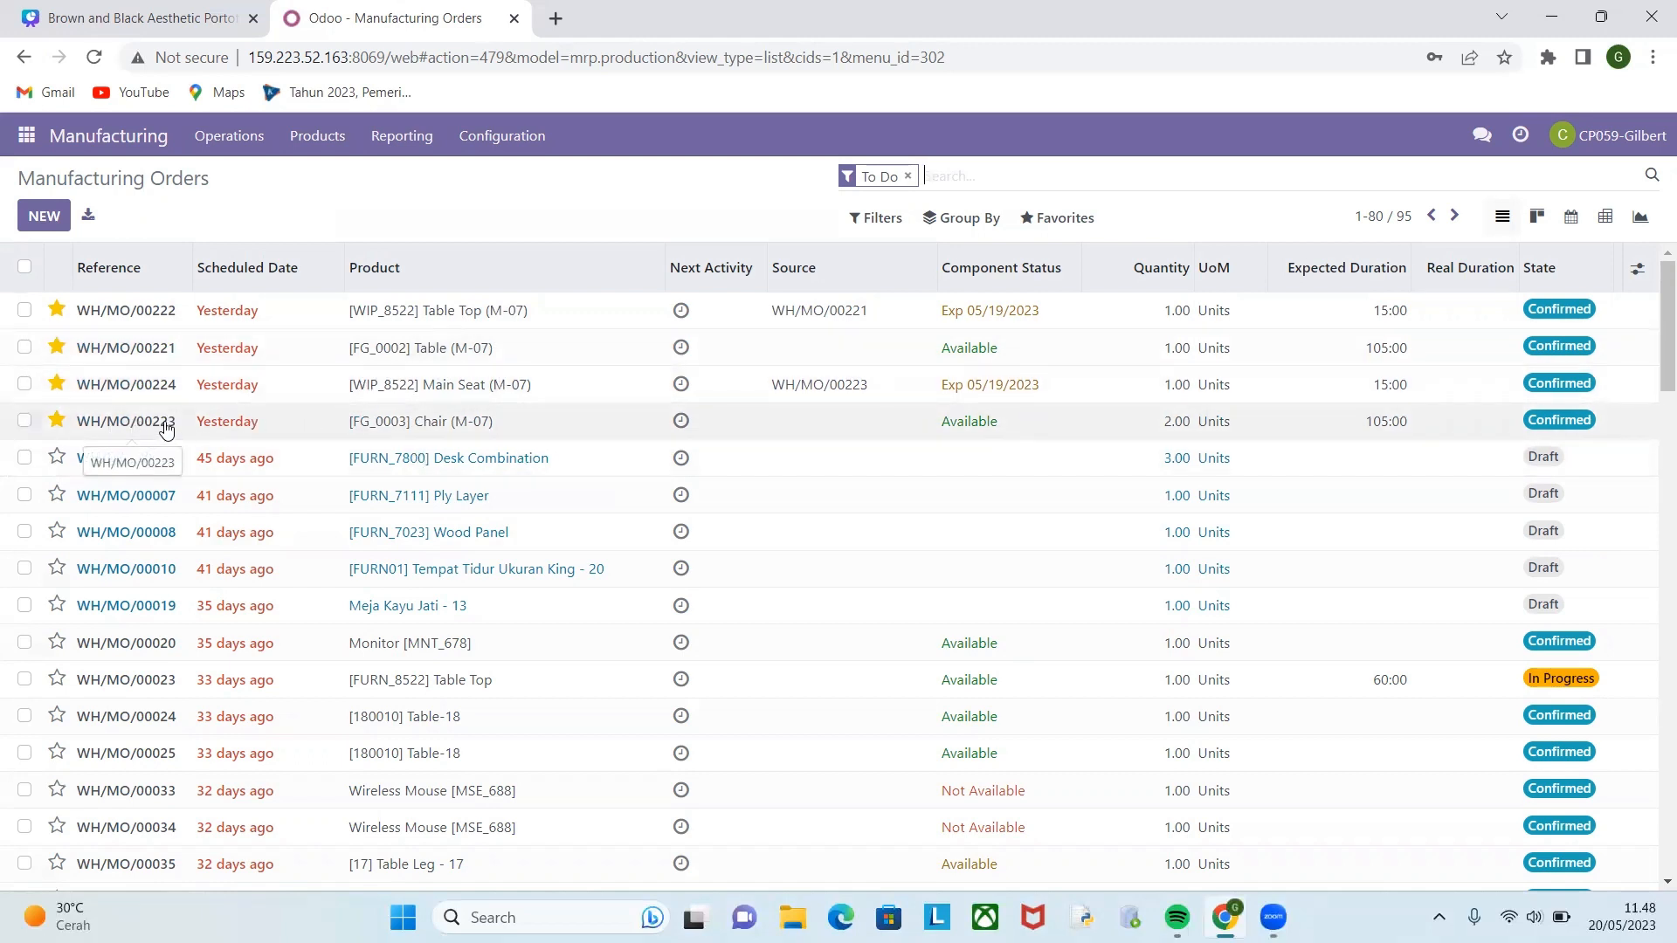
Mark manufacturing order WH/MO/00223 for Chair (M-07) as done with immediate production and return to the orders list.
left_click(225, 424)
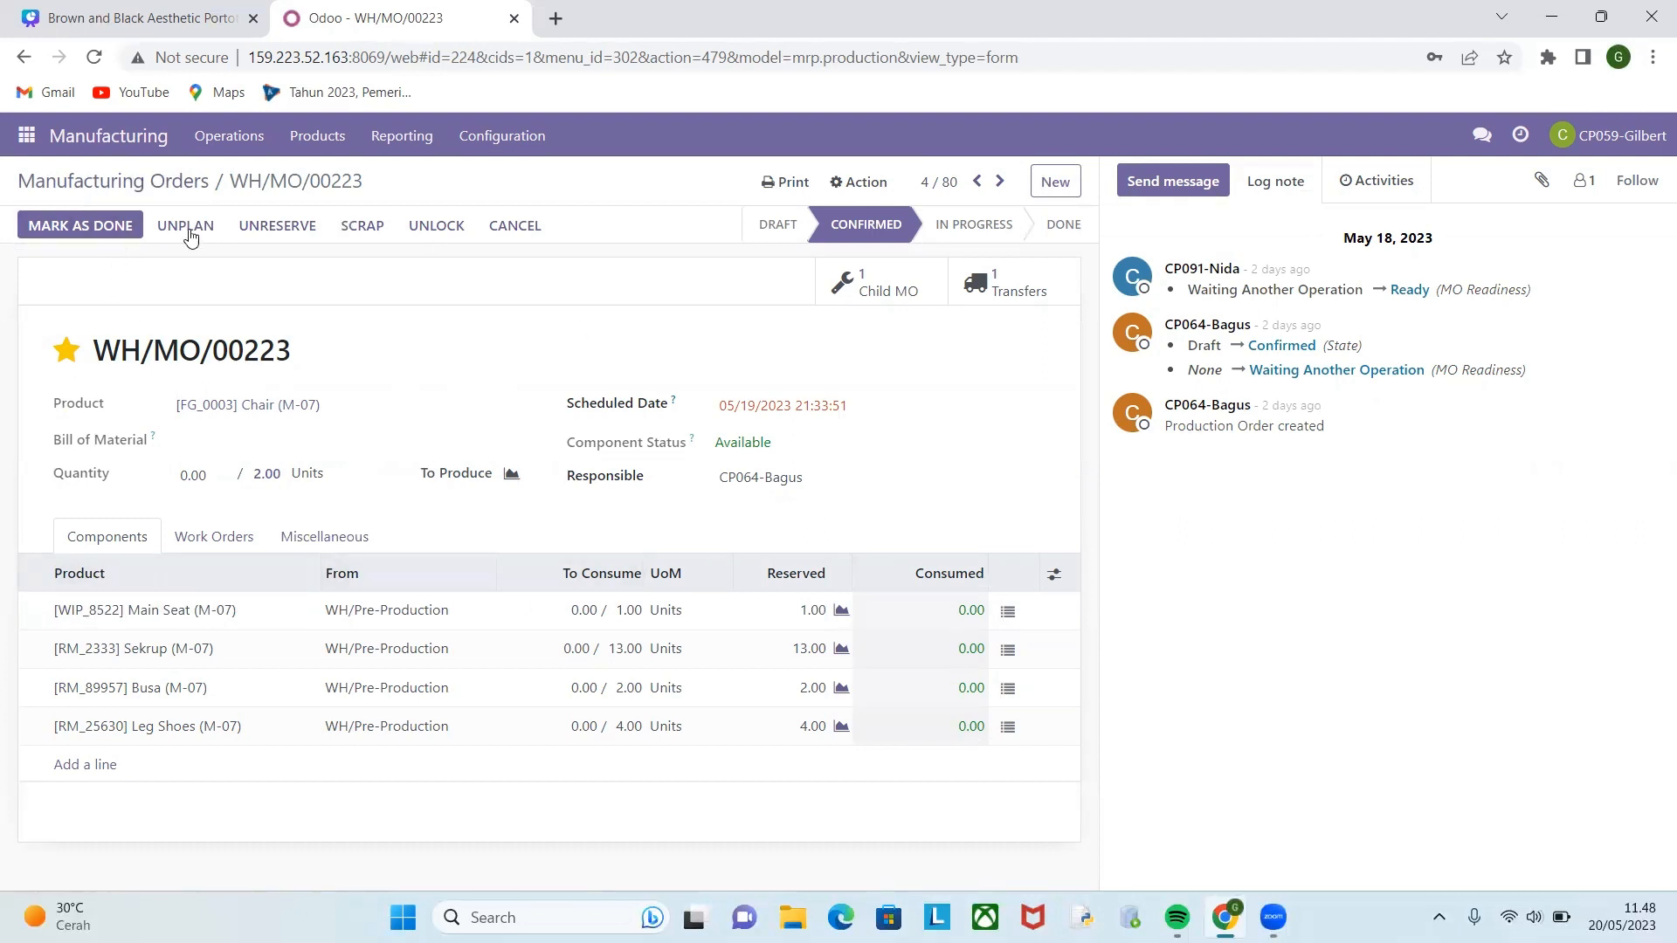
left_click(85, 228)
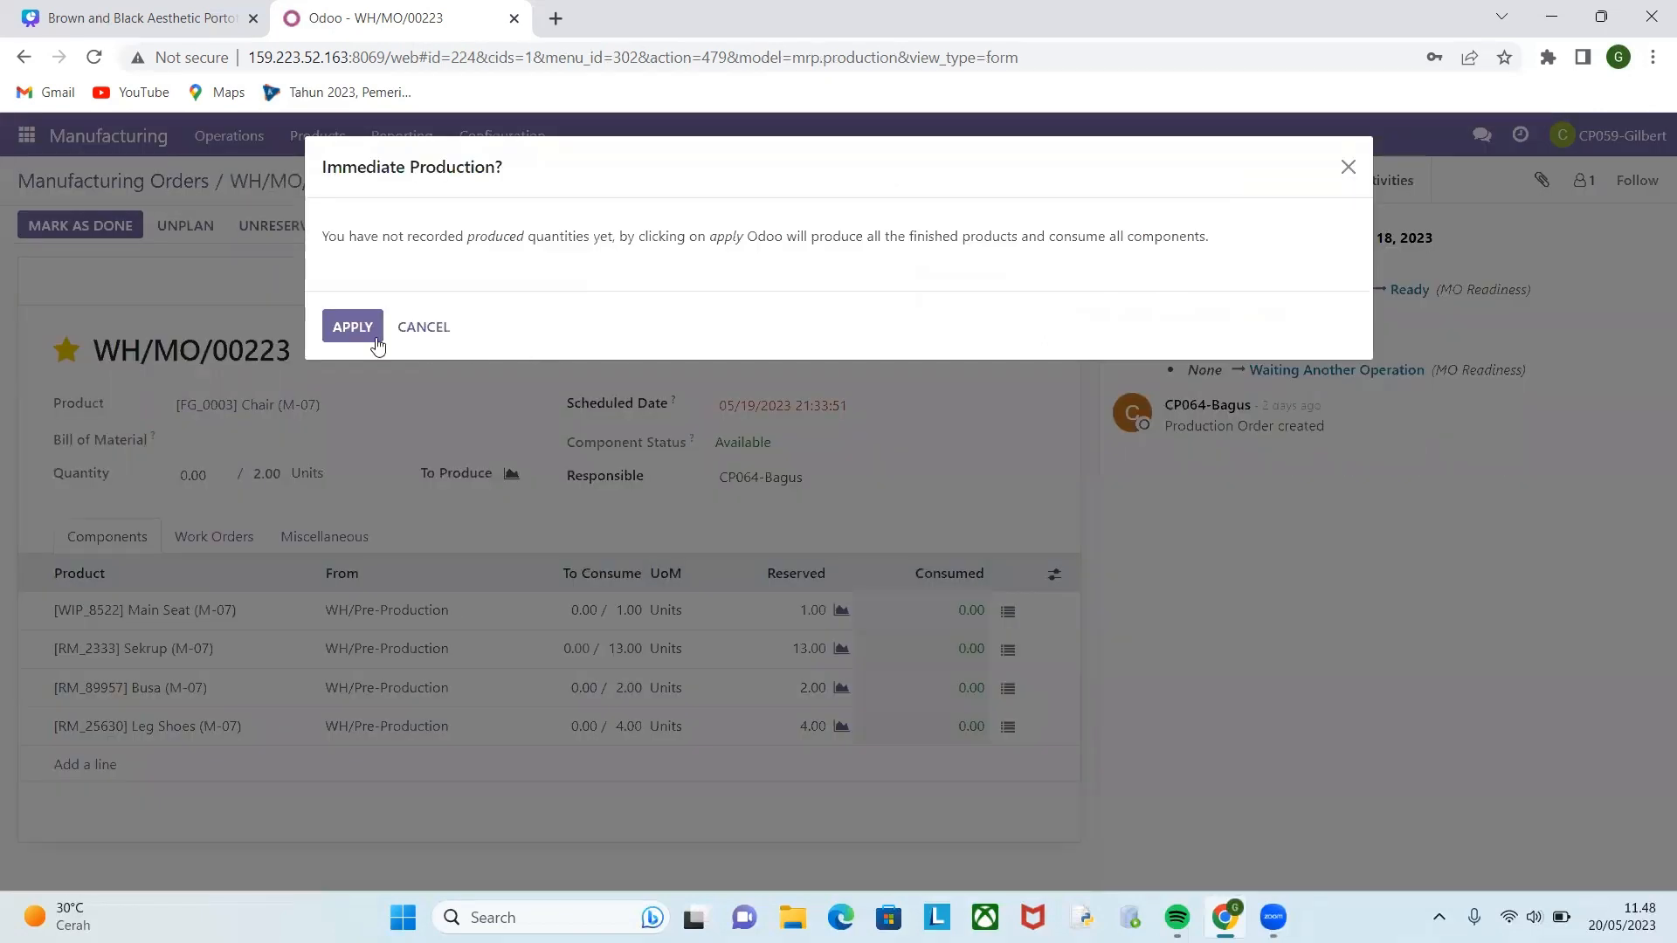
left_click(362, 333)
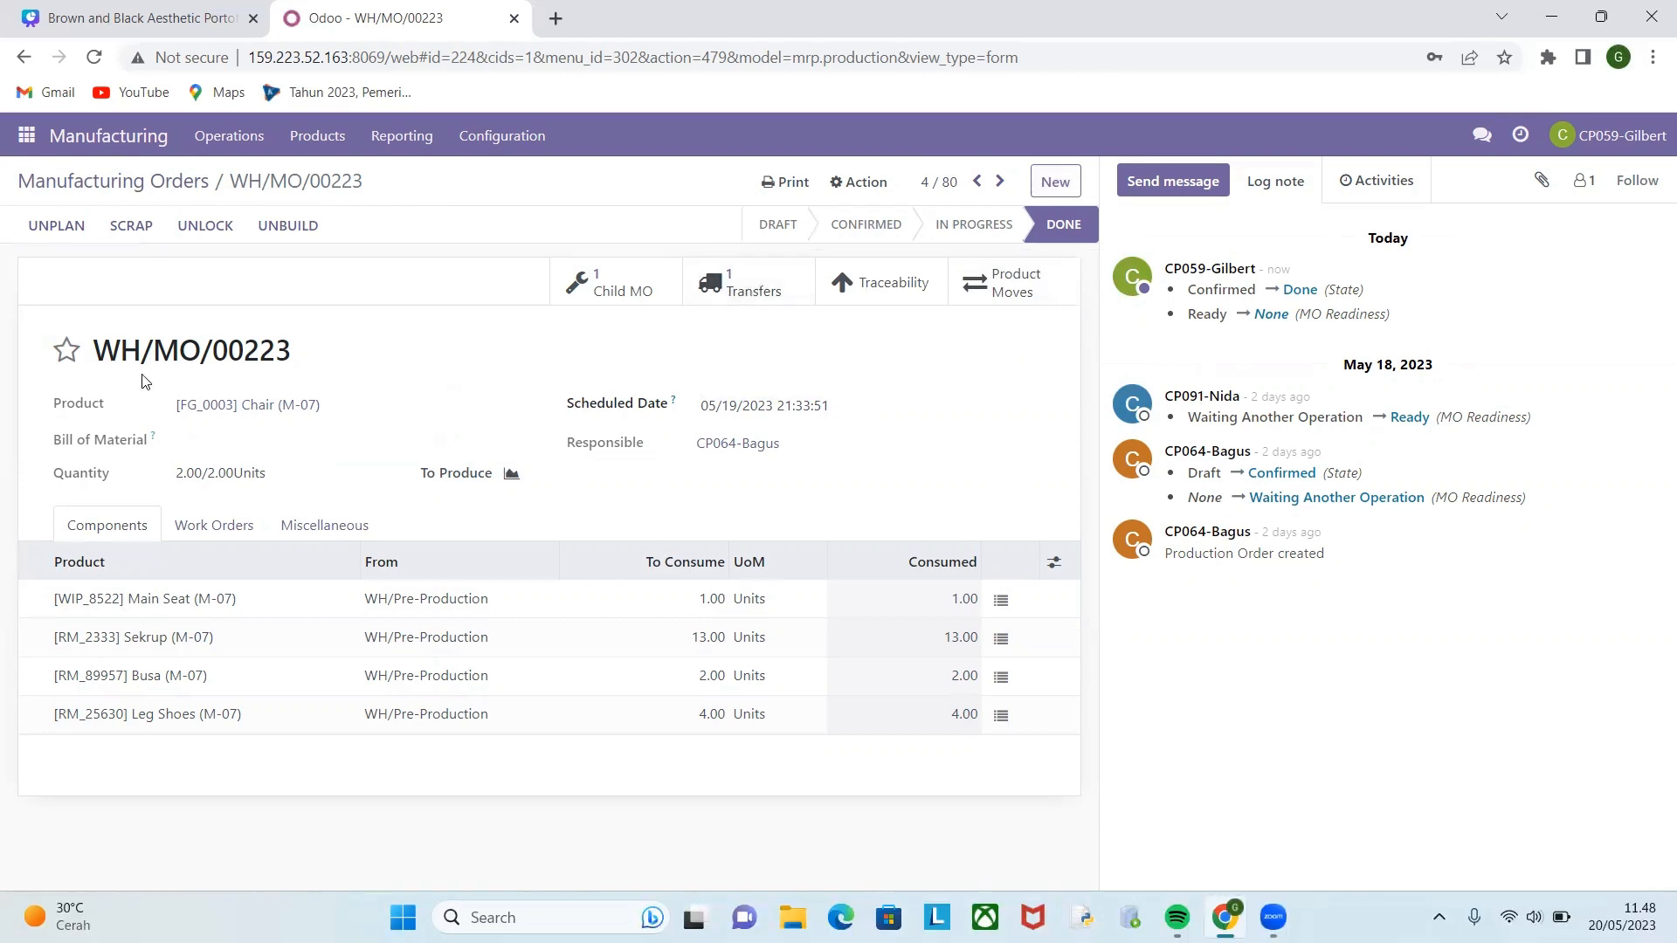
left_click(134, 185)
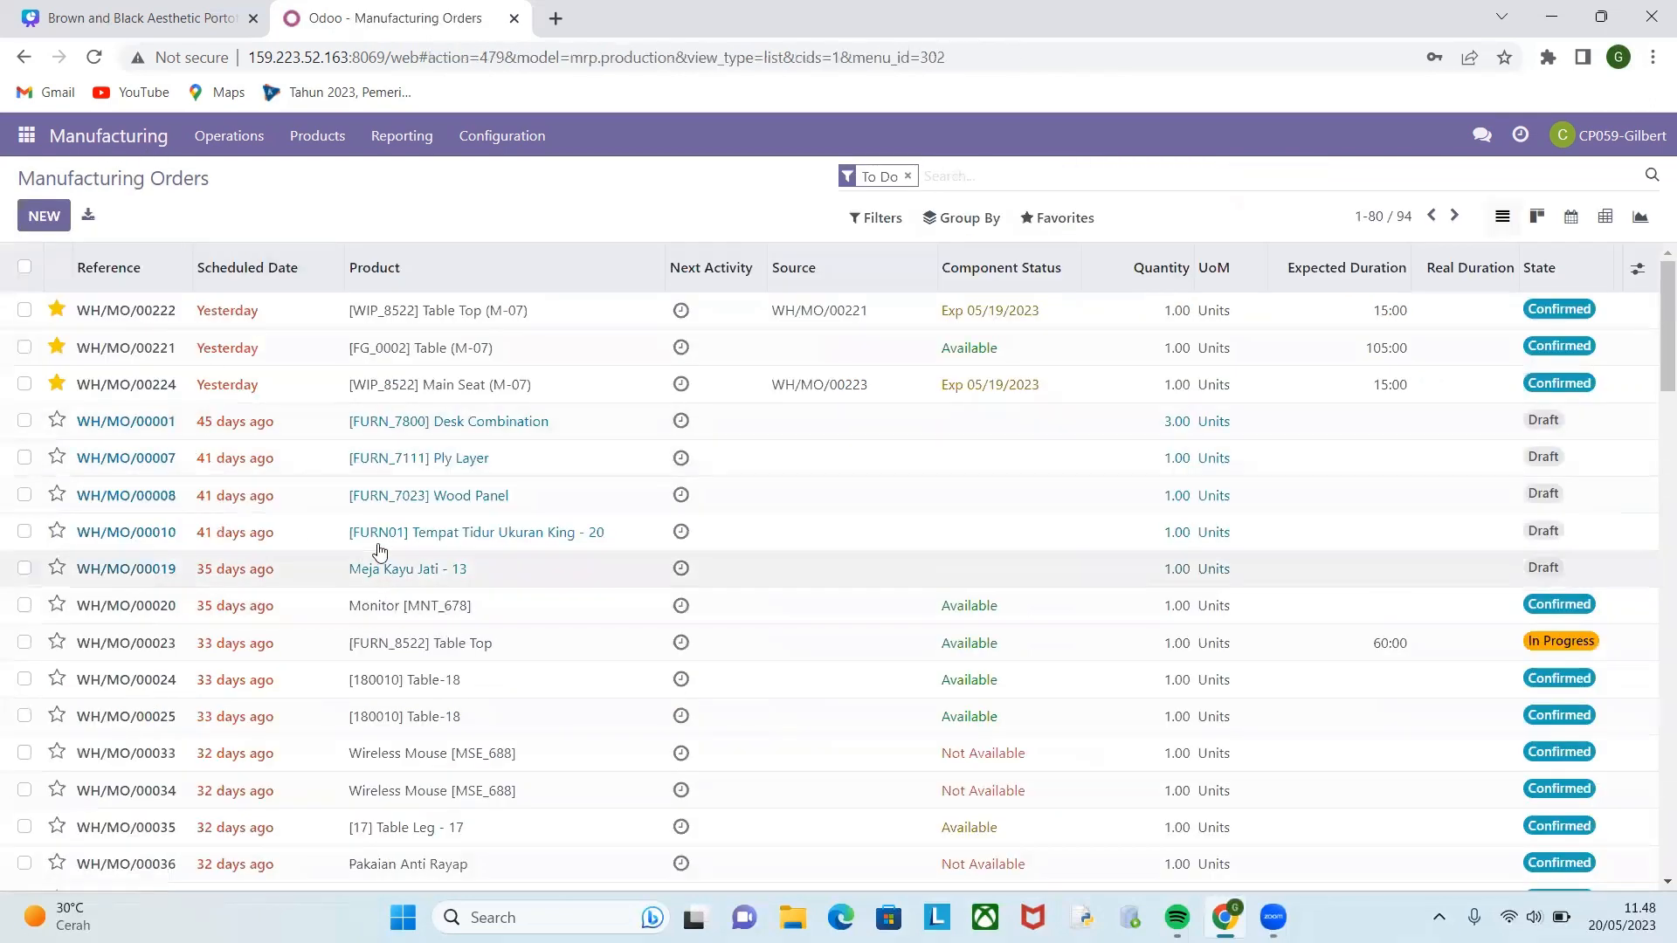
Complete manufacturing order WH/MO/00224 for Main Seat (M-07), applying immediate production, and go back to the orders list.
left_click(145, 391)
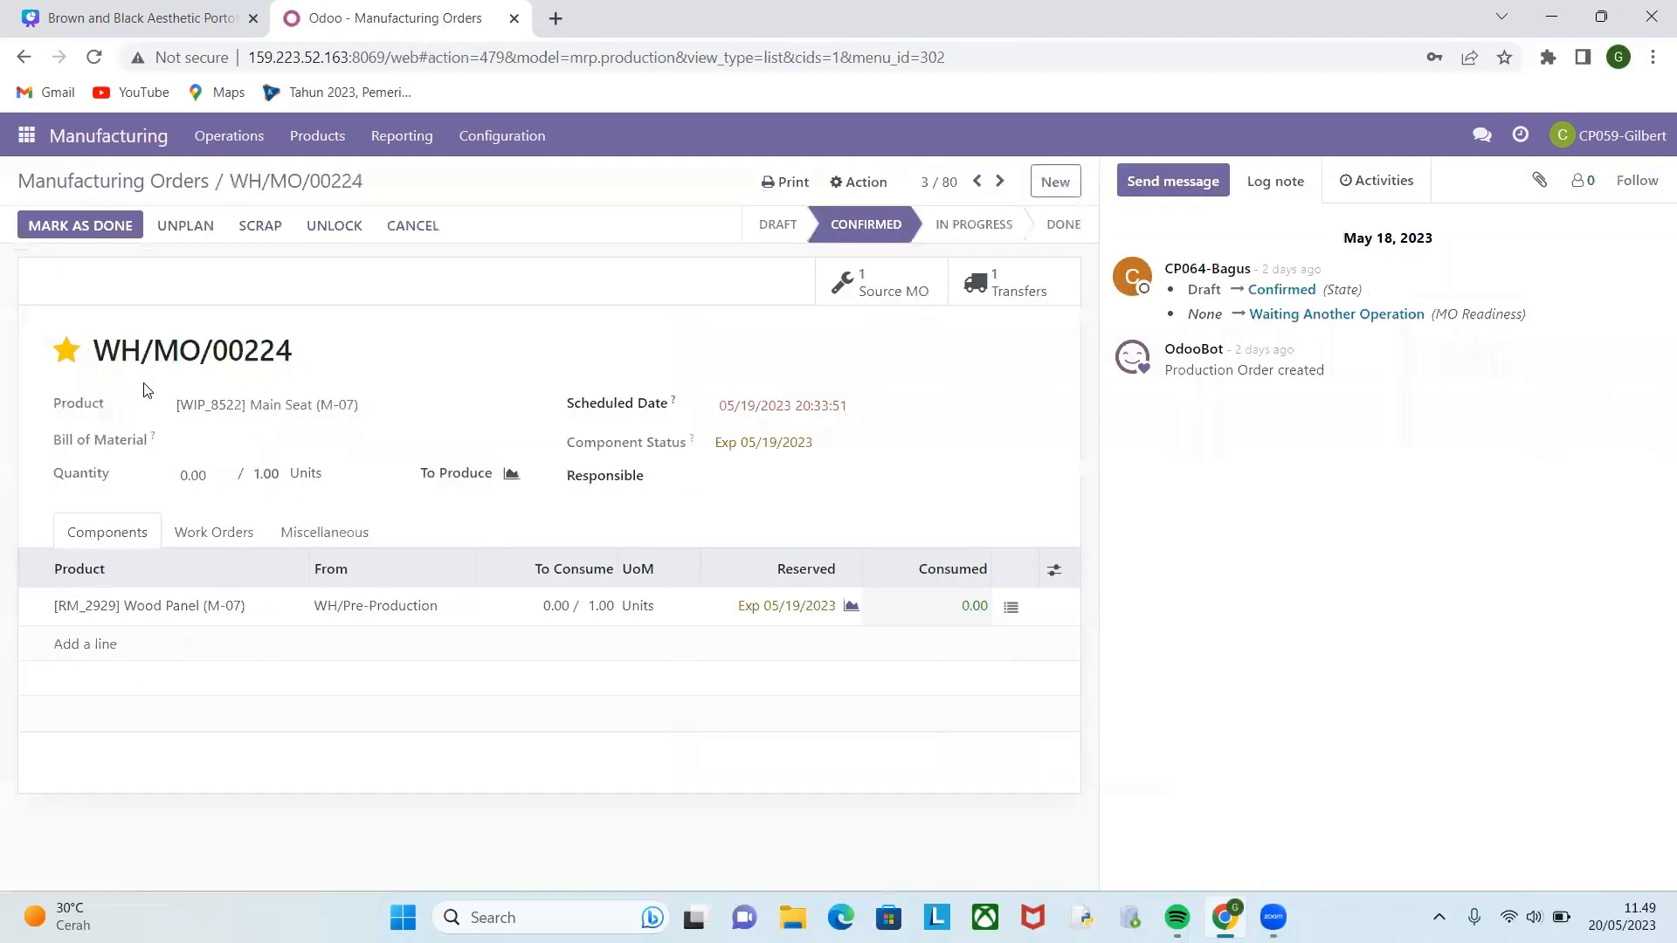
left_click(91, 227)
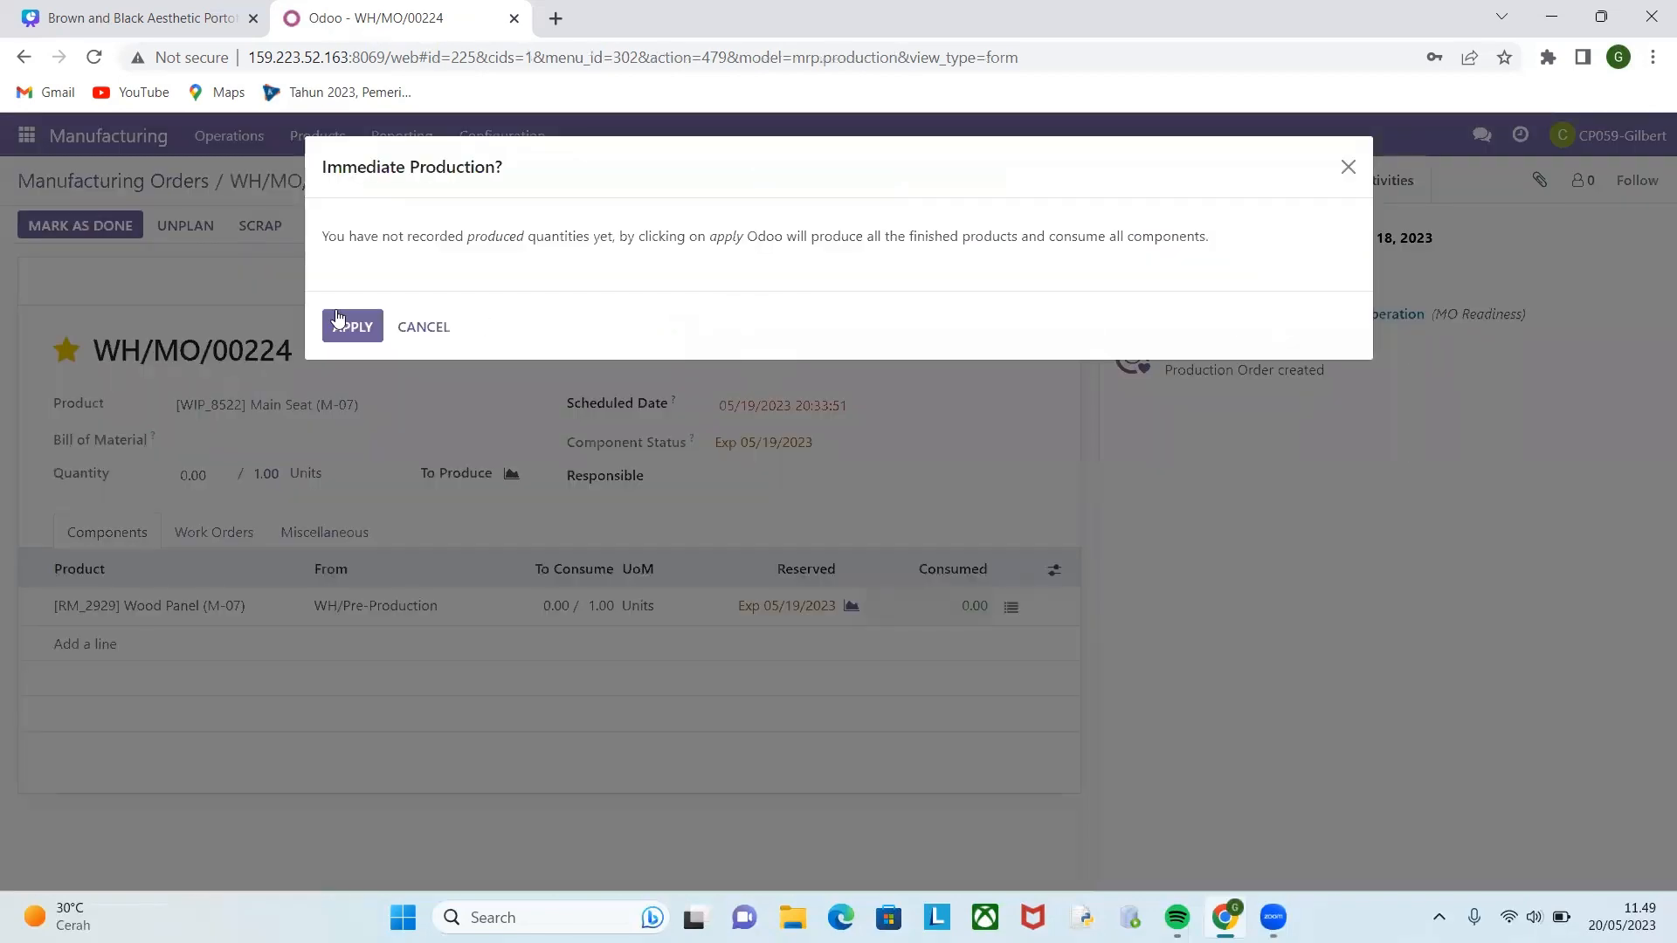
left_click(338, 318)
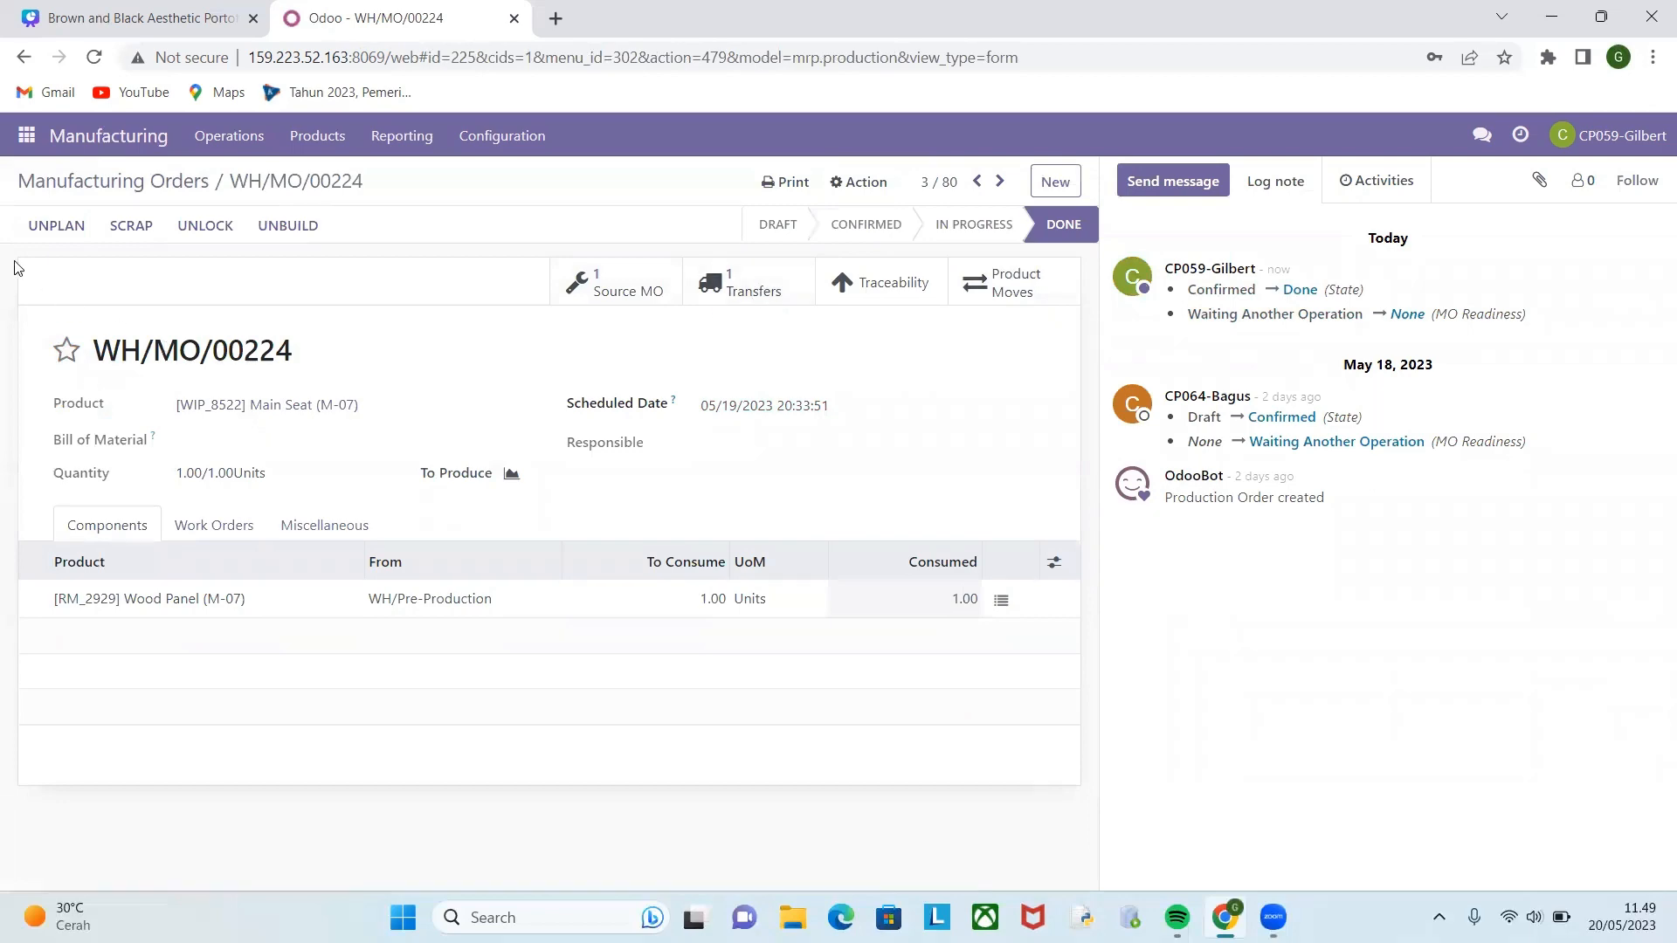
left_click(160, 184)
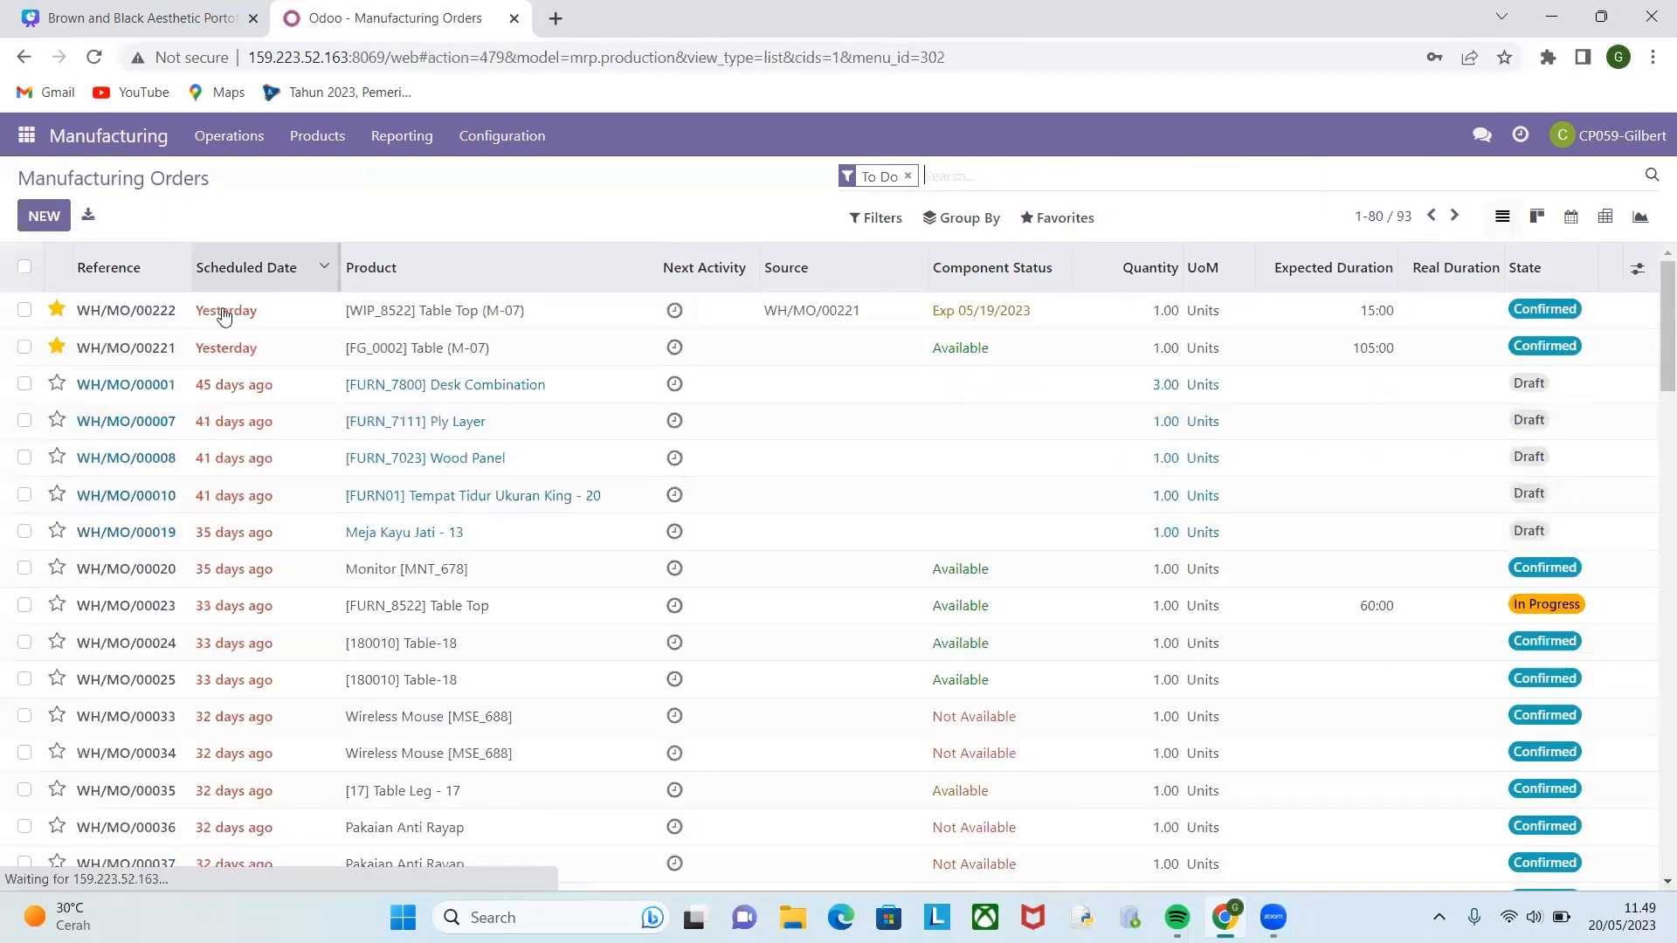
Complete manufacturing order WH/MO/00221 for Table (M-07), applying immediate production, and go back to the orders list.
left_click(145, 344)
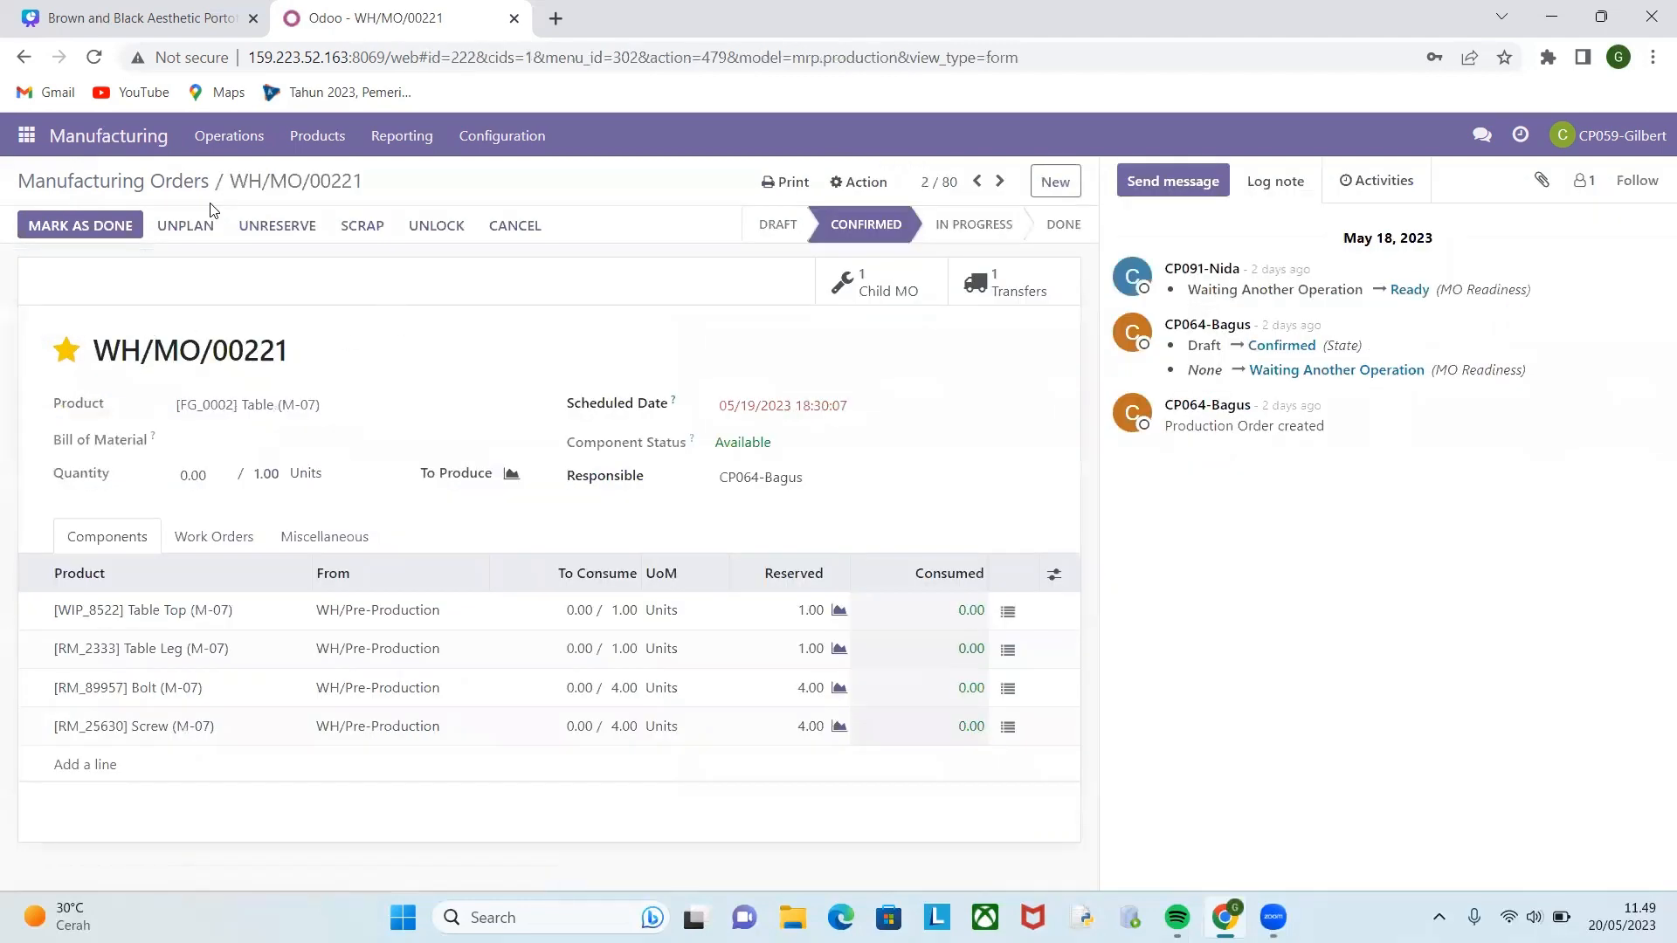
left_click(120, 226)
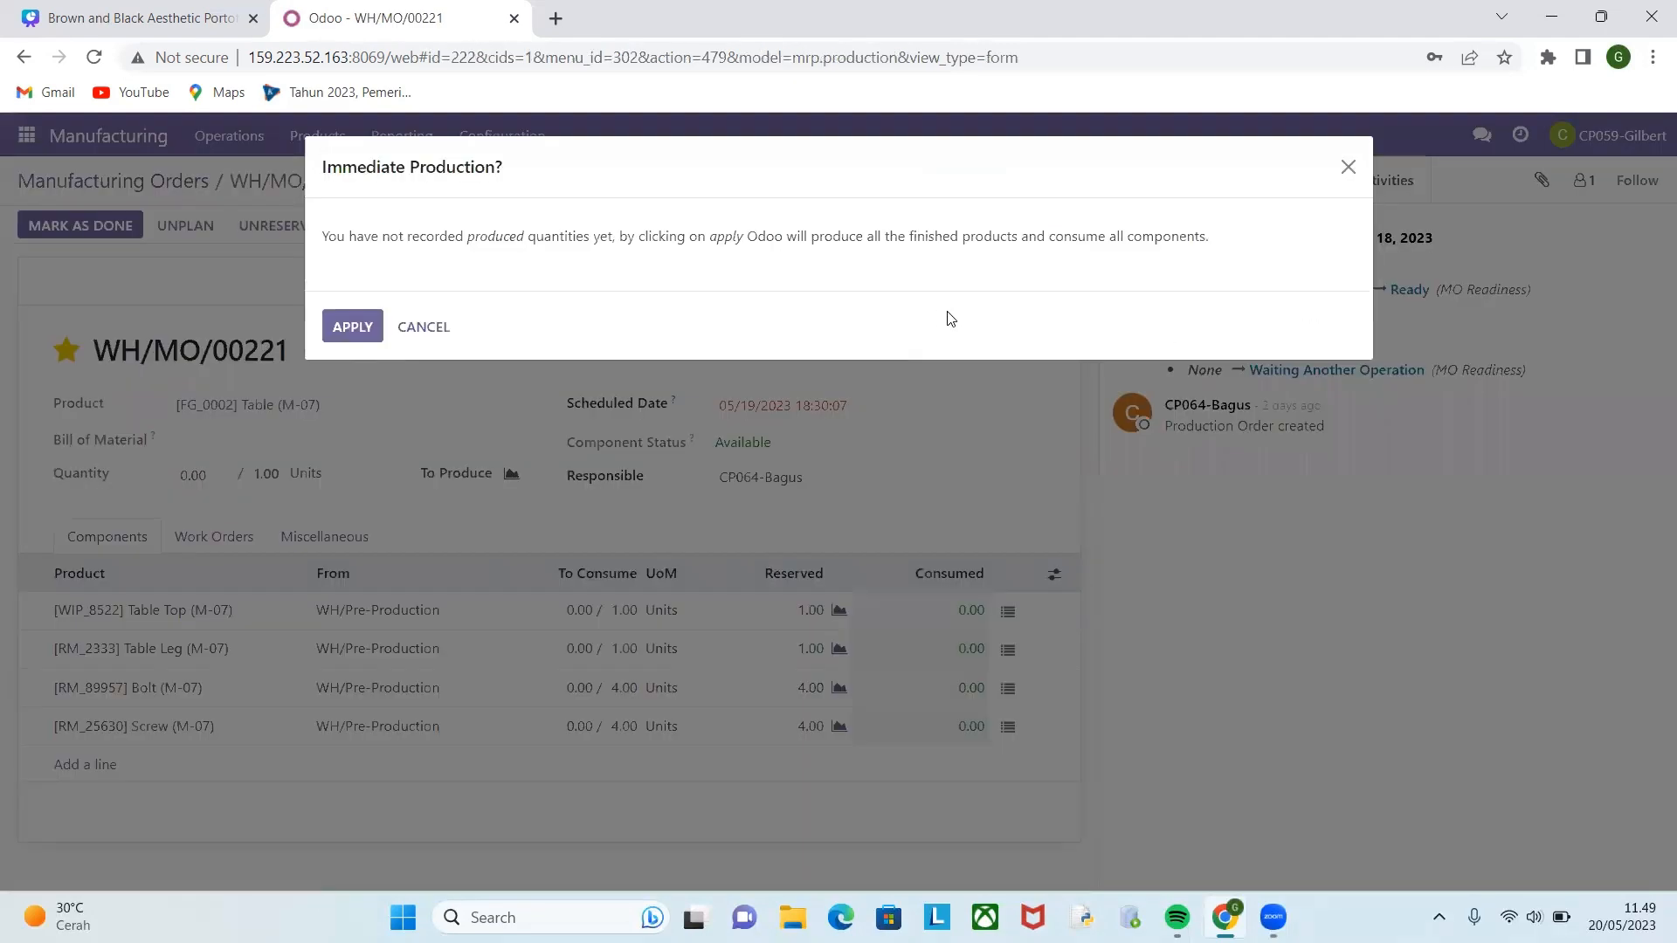
left_click(362, 332)
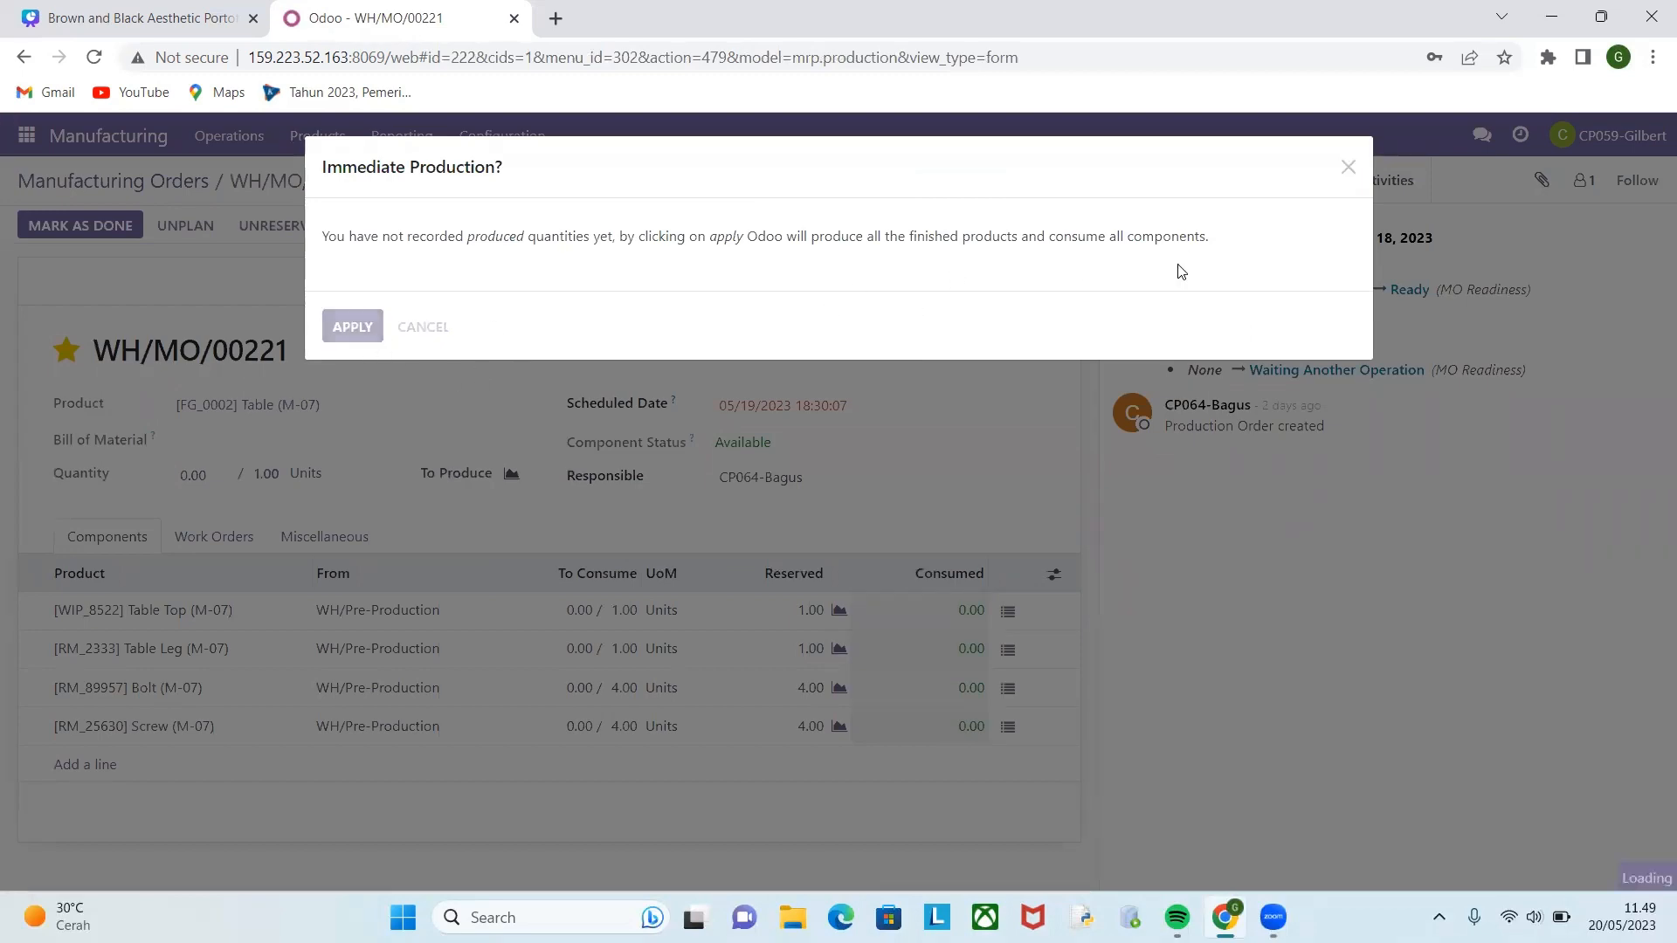
key("alt+Left")
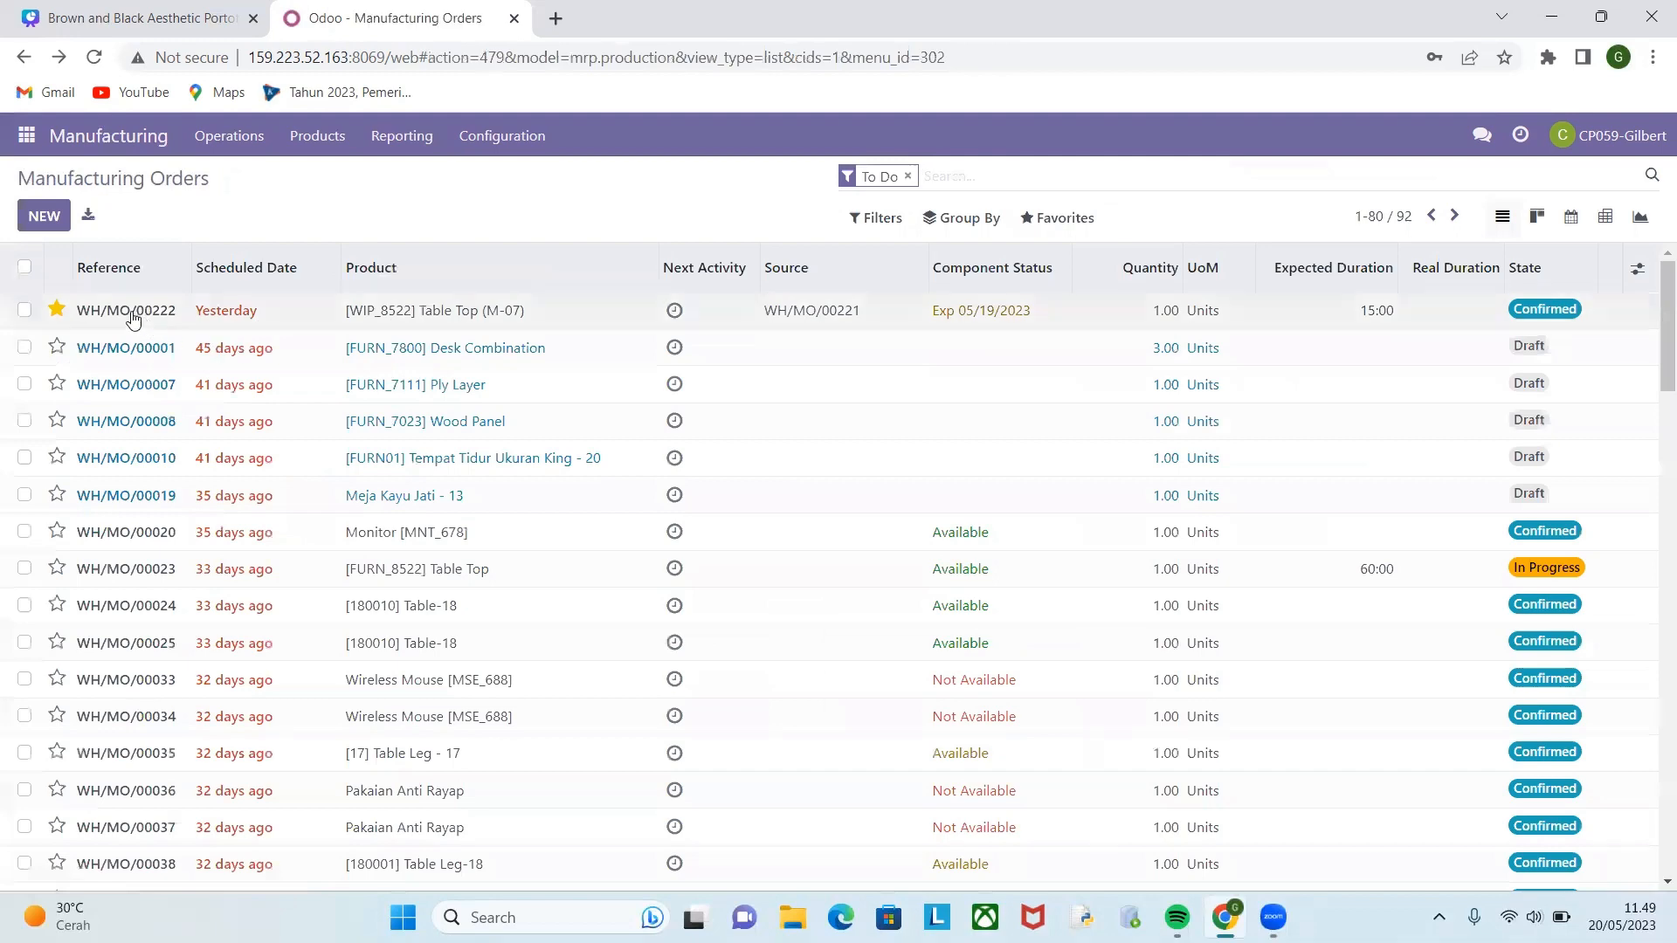
Mark manufacturing order WH/MO/00222 for Table Top (M-07) as done with immediate production.
left_click(131, 314)
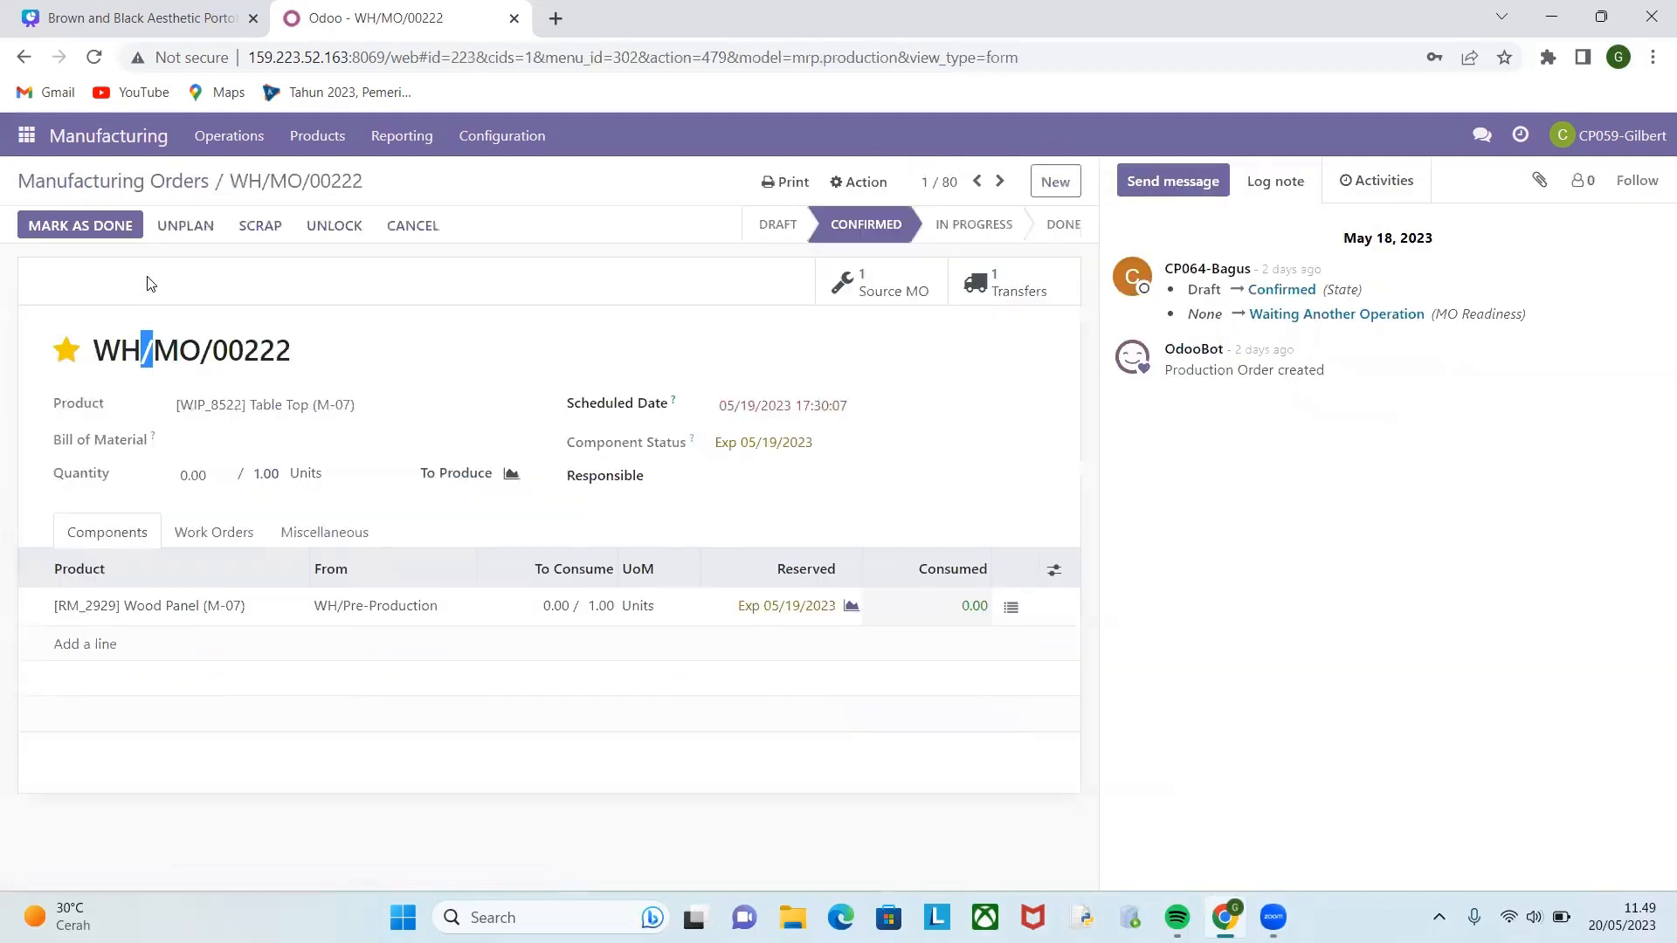
left_click(110, 223)
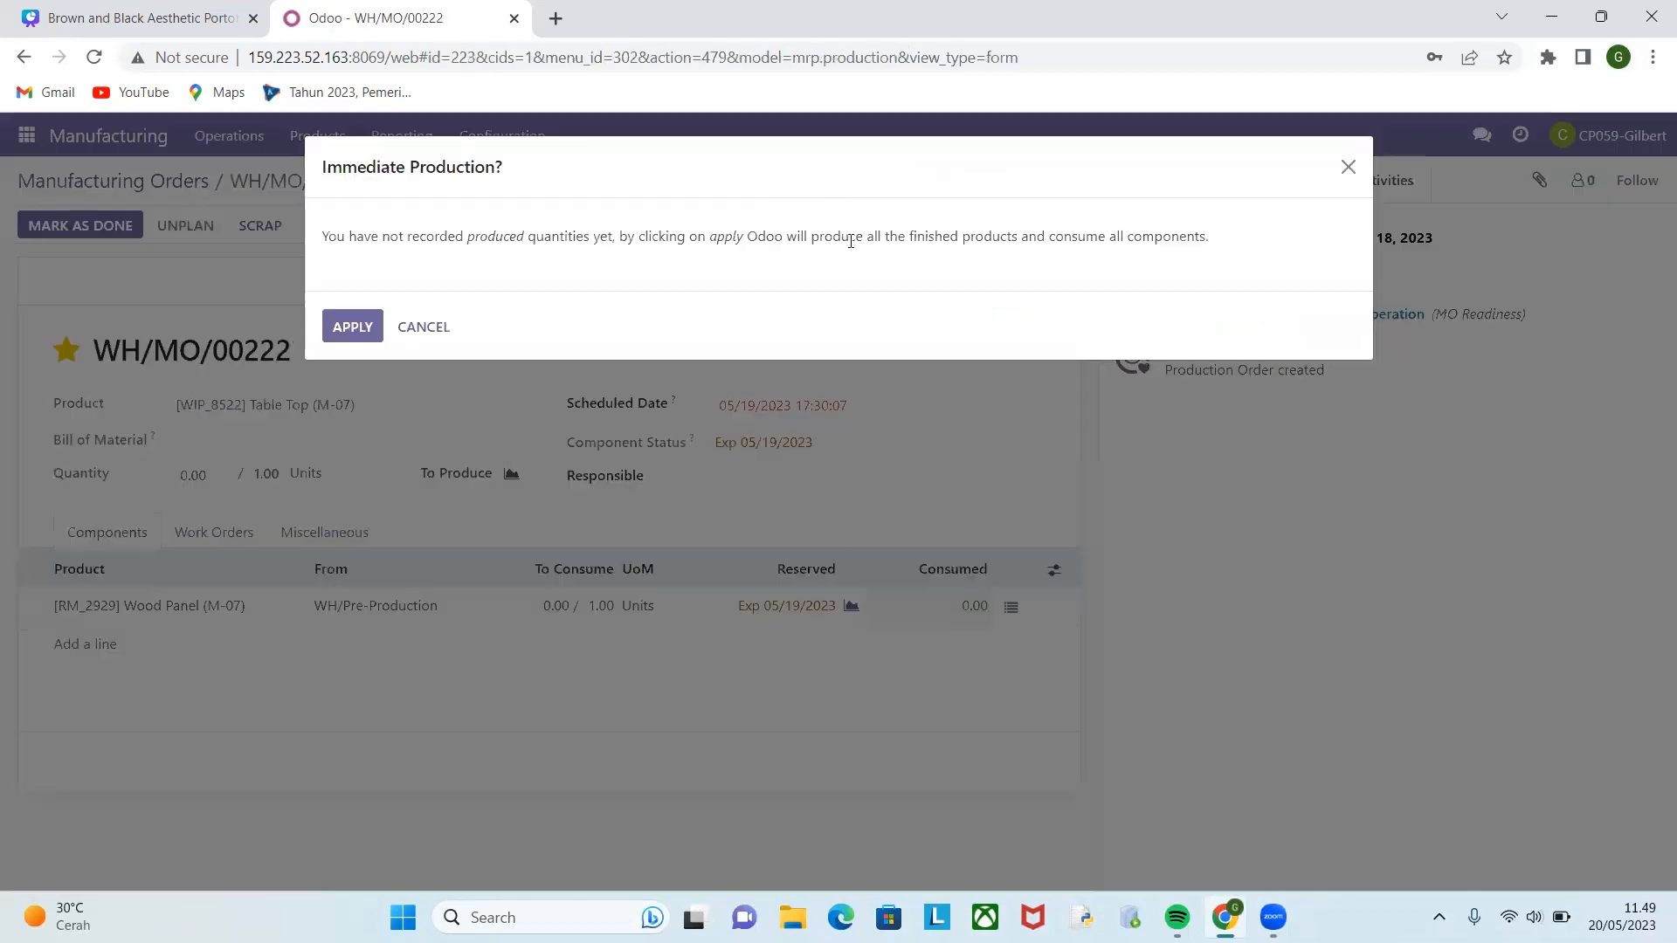
left_click(343, 328)
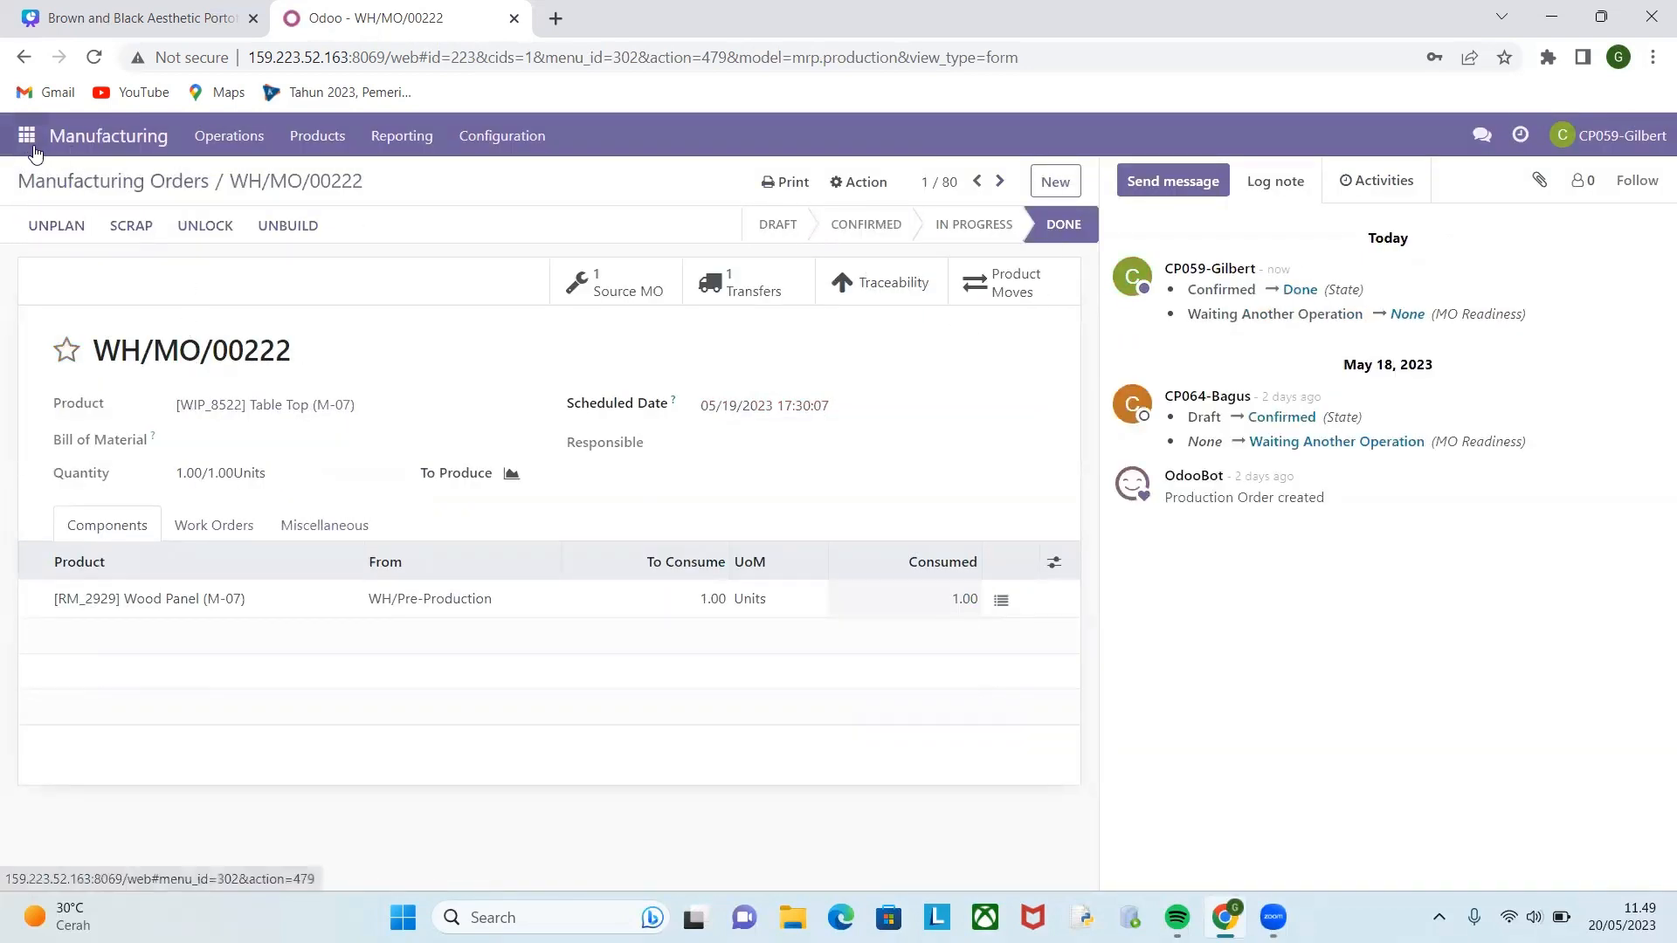
Return to the manufacturing orders list and show all orders without the To Do filter, sorted by reference in descending order.
left_click(133, 144)
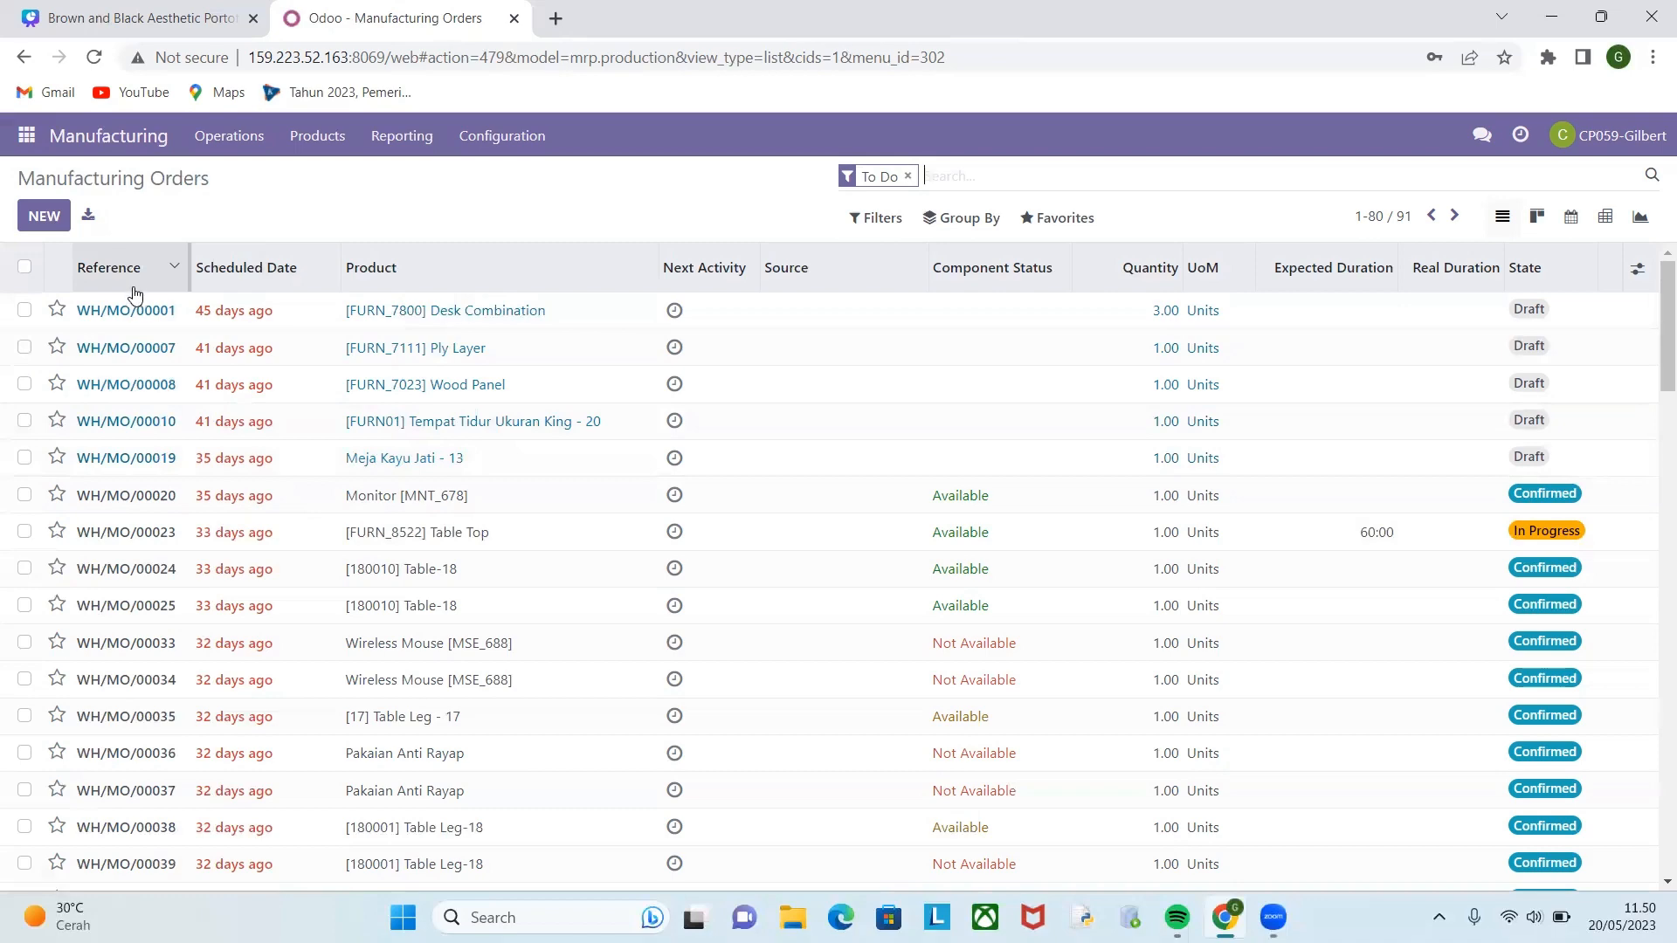
scroll(247, 551, "down", 10)
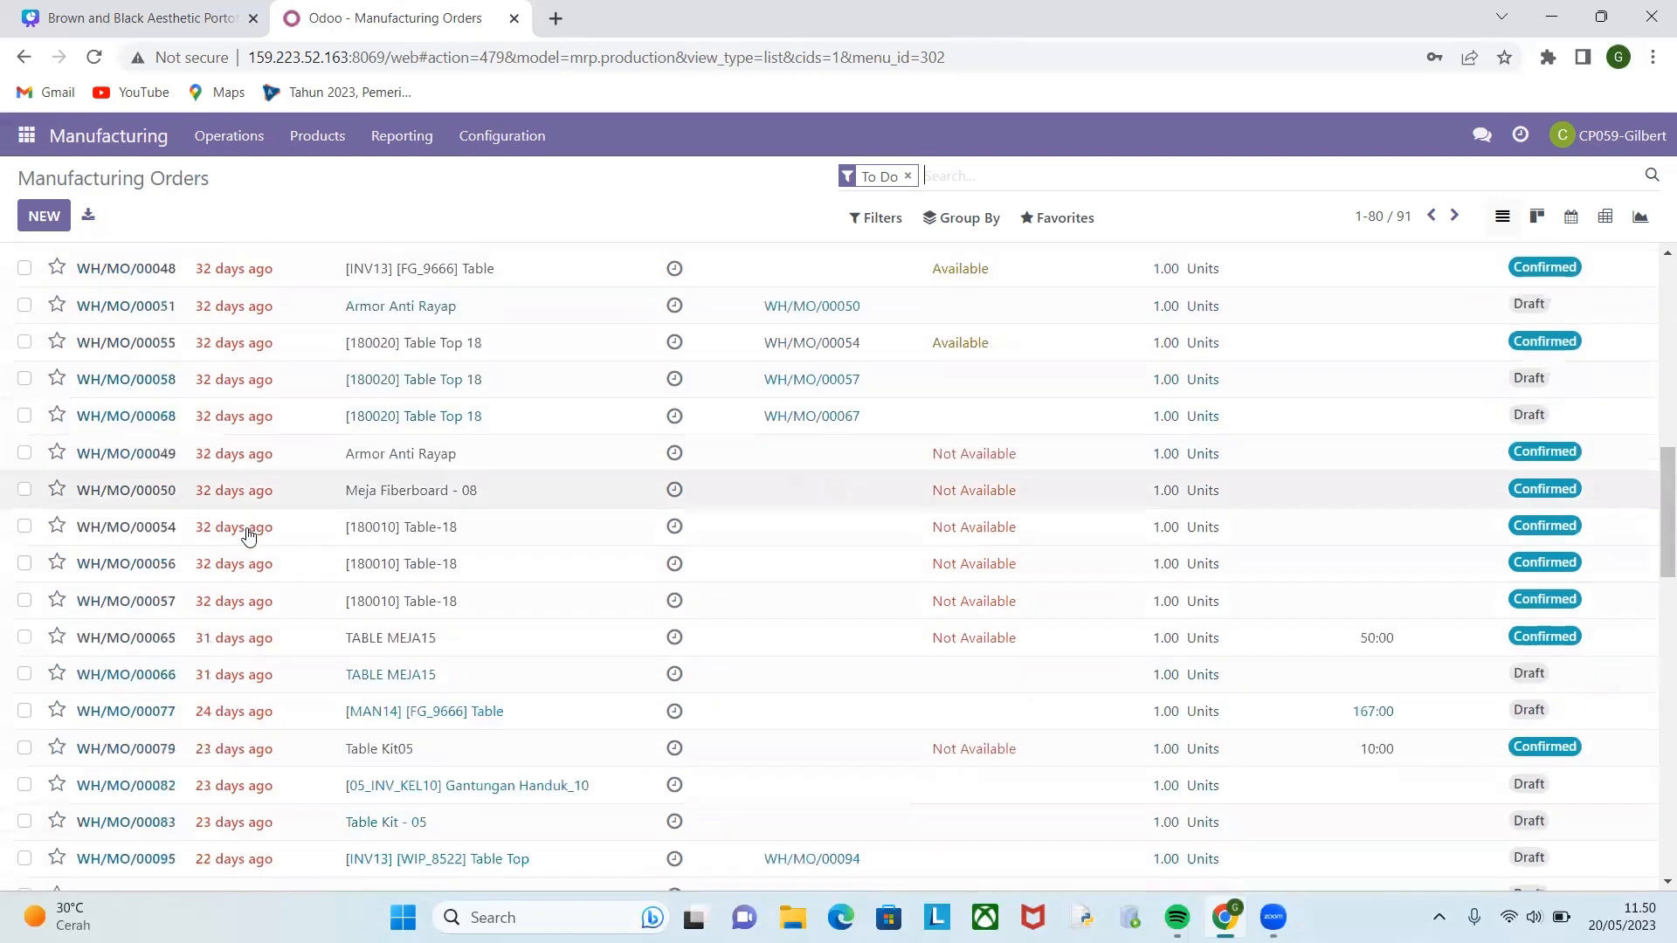
scroll(244, 535, "up", 10)
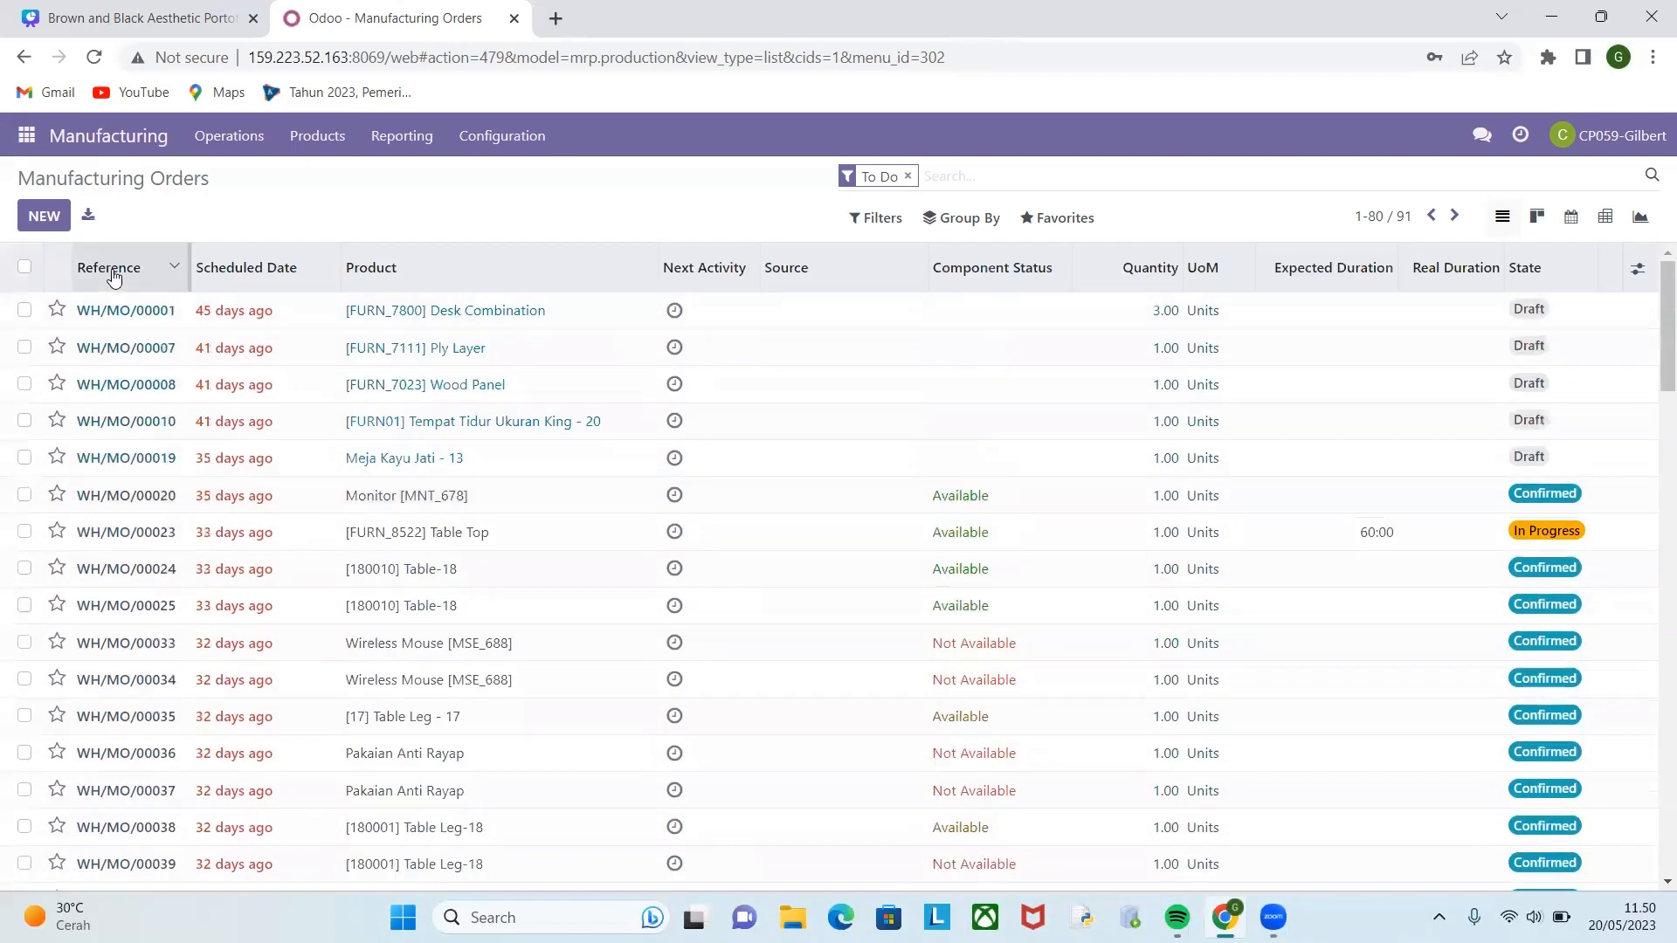
left_click(139, 274)
left_click(133, 277)
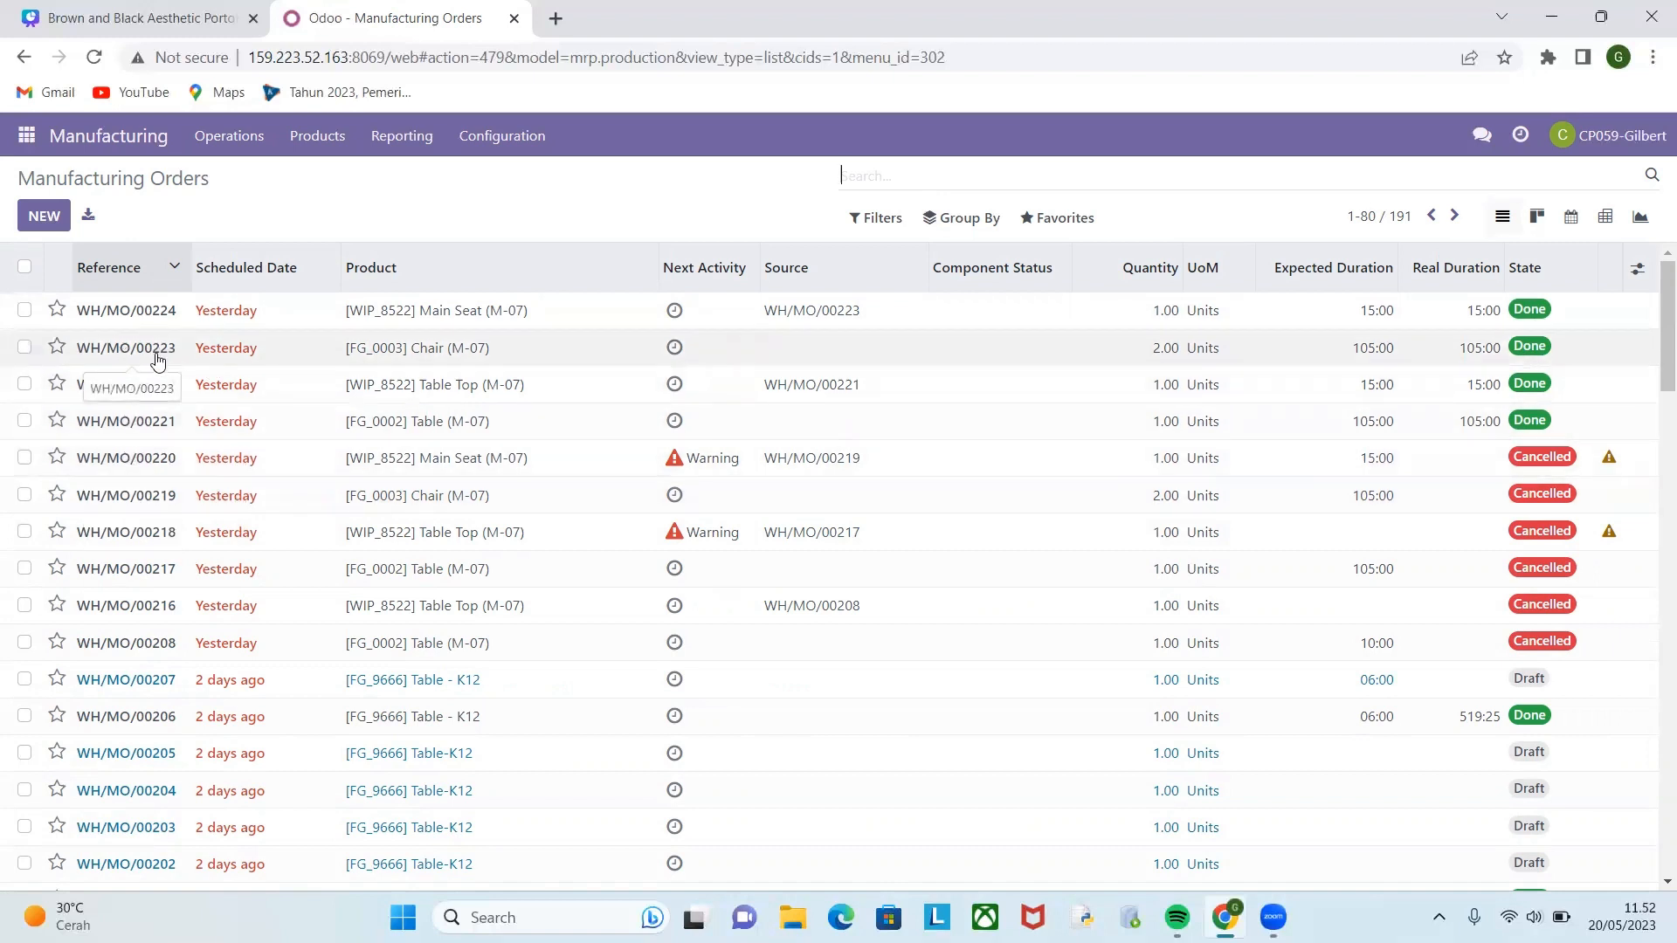
Create an unbuild order for 1 unit of Chair (M-07) from WH/MO/00223, view its unbuild orders and return to the list.
left_click(125, 356)
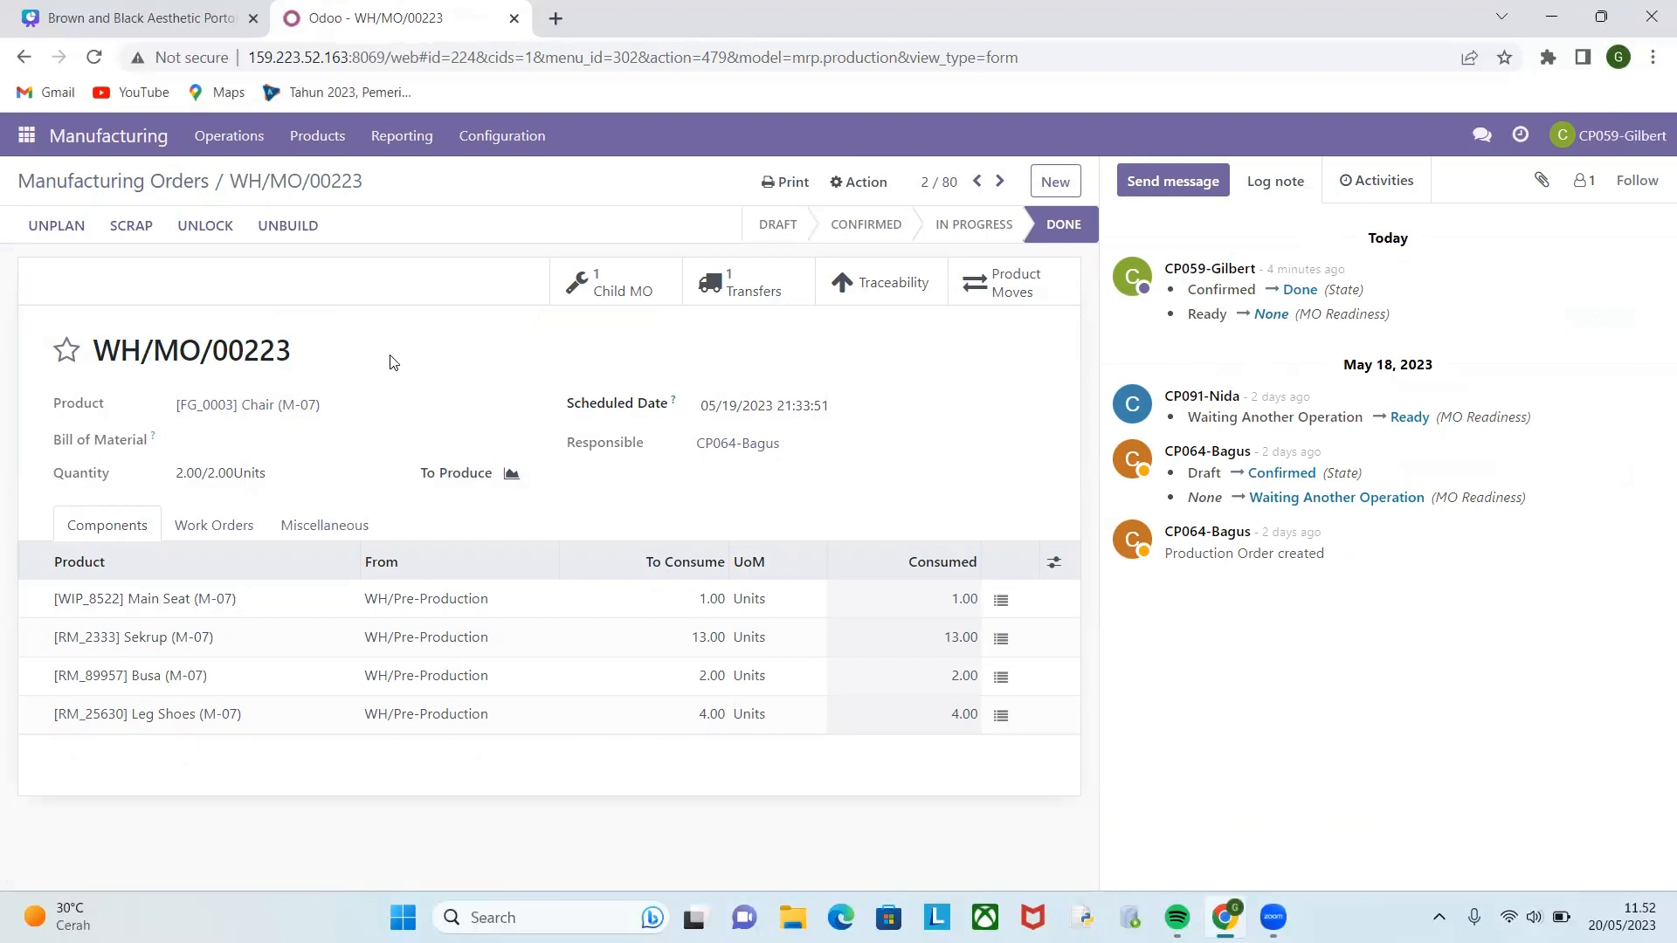
left_click(288, 225)
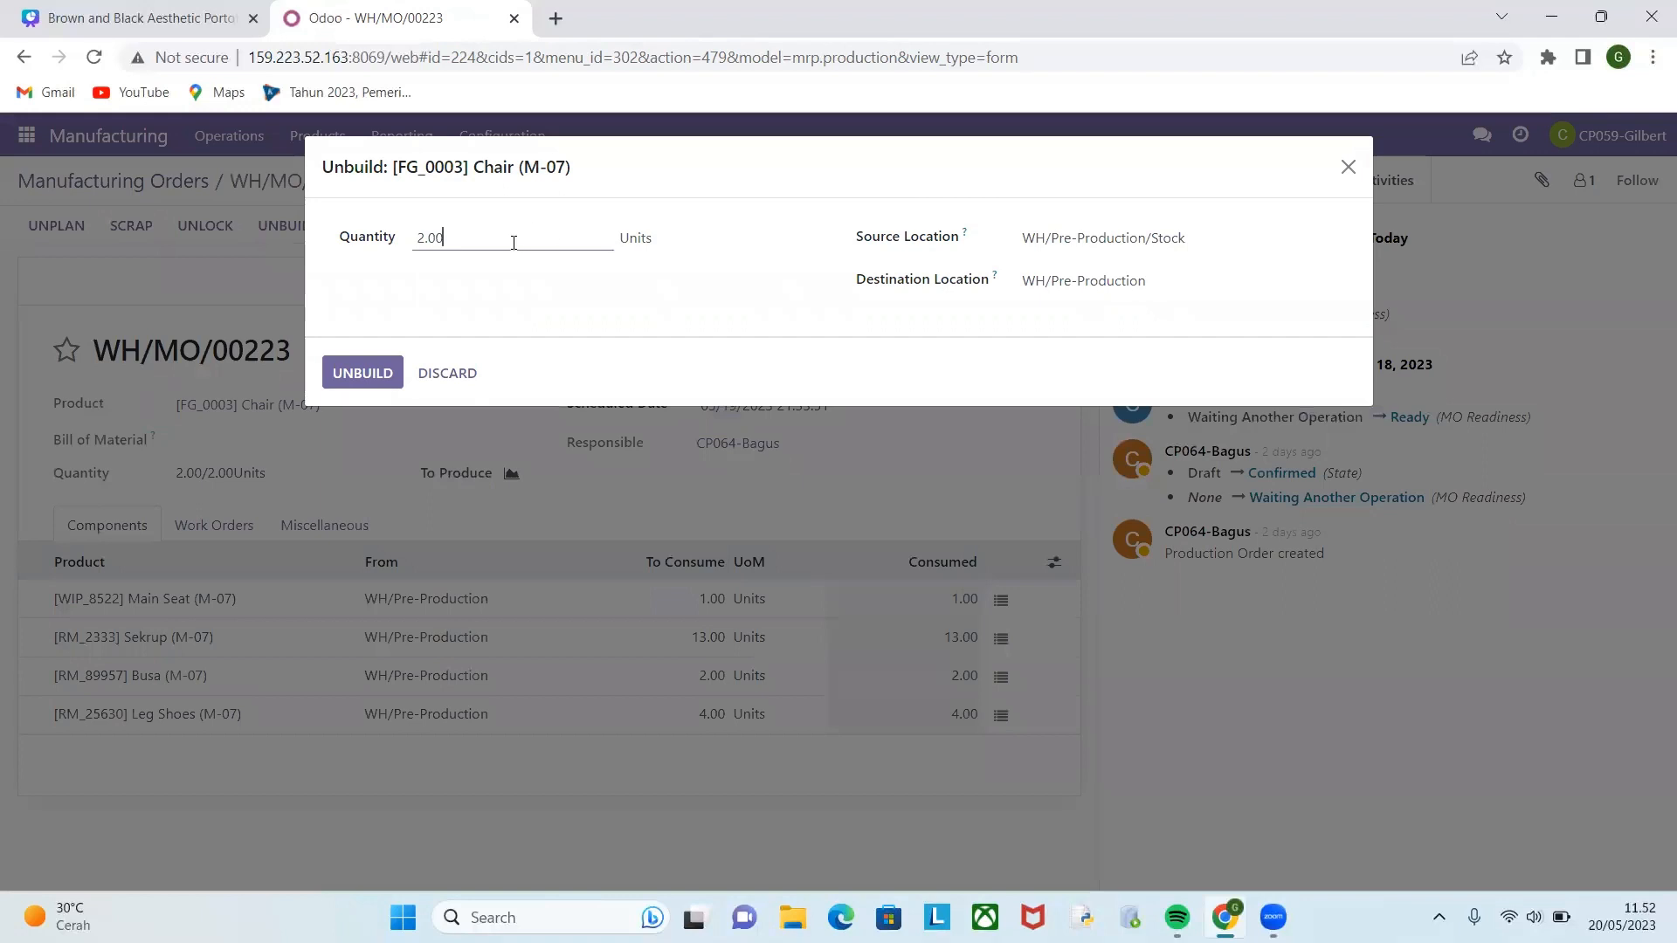
left_click_drag(421, 242, 430, 253)
left_click(365, 376)
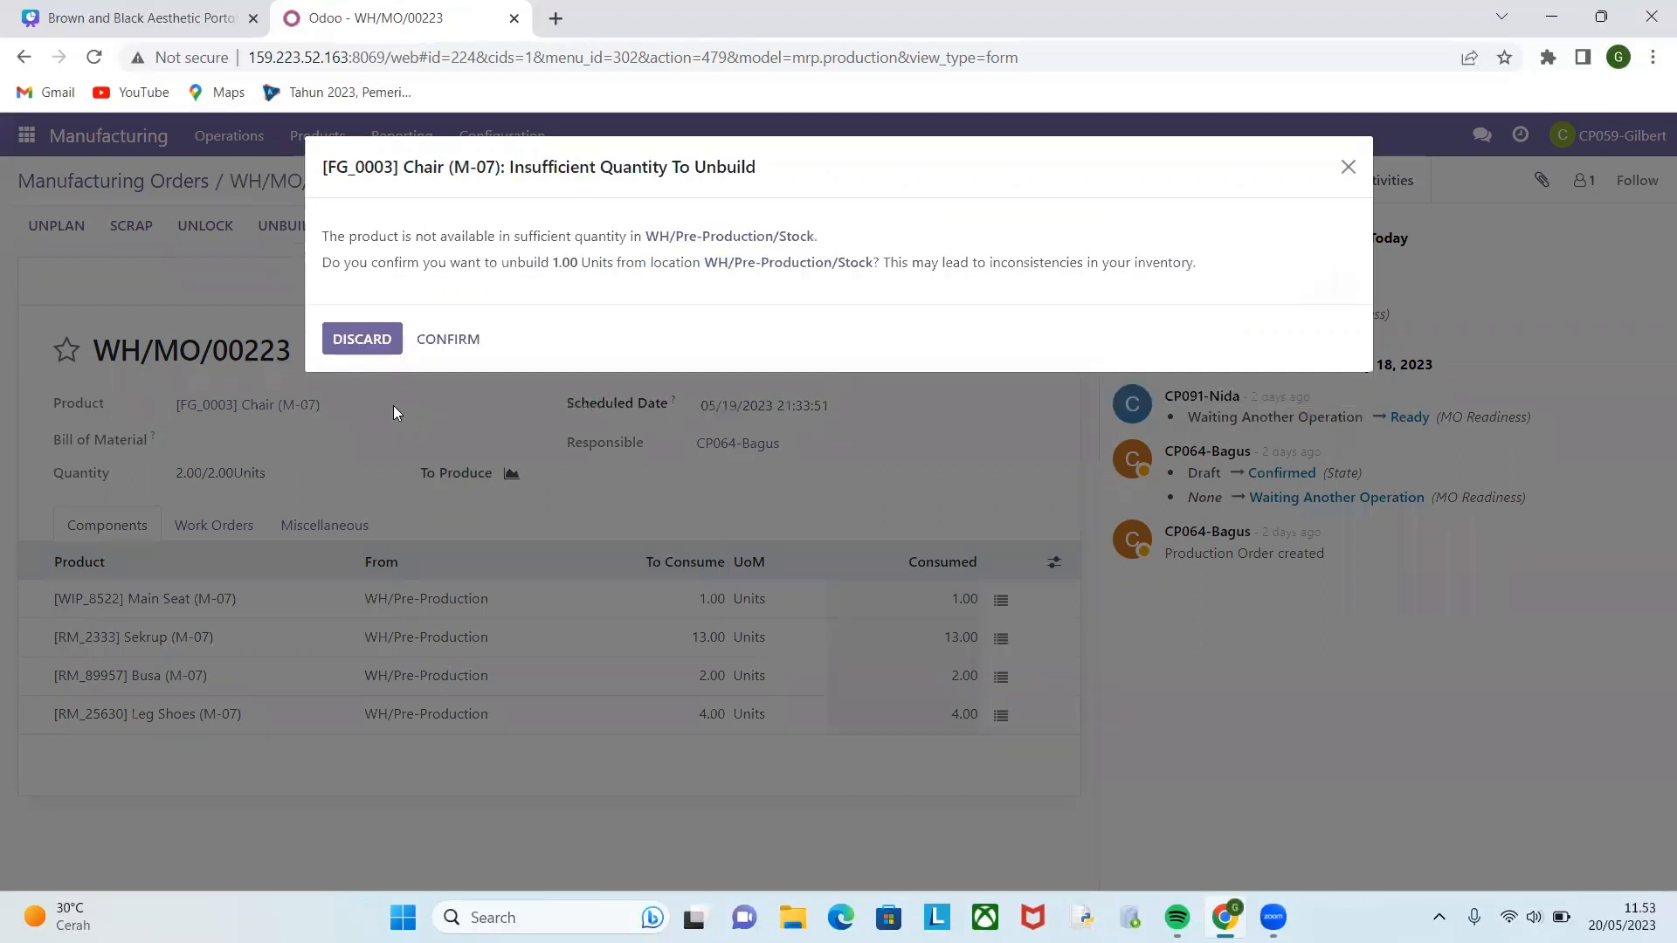
left_click(363, 349)
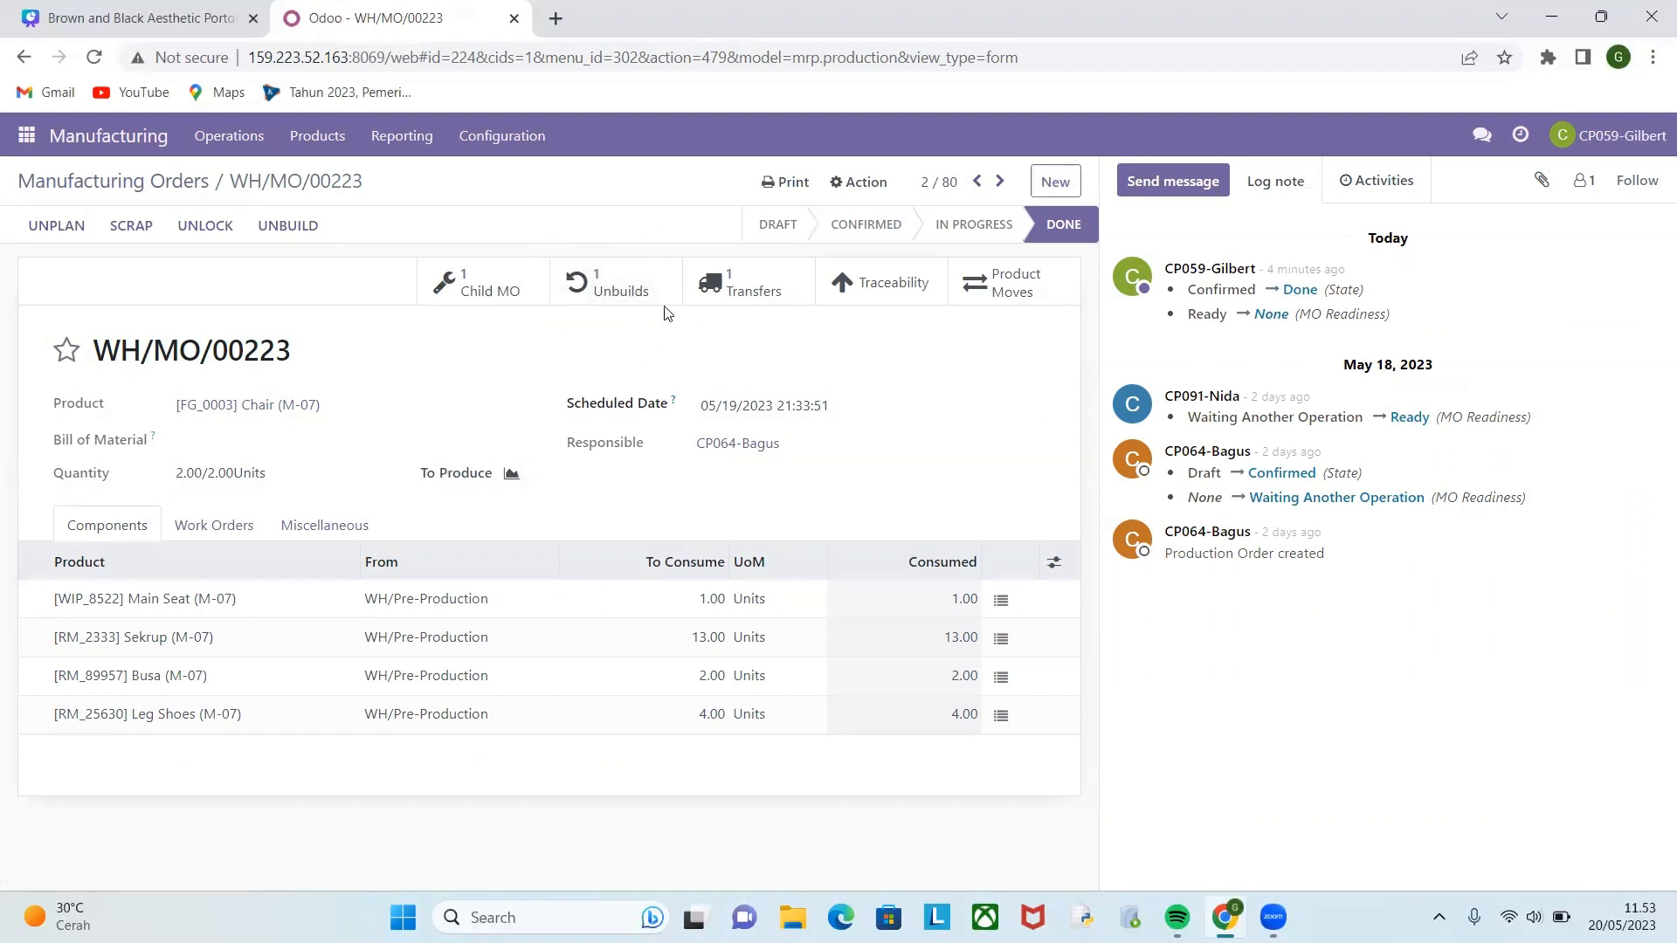
left_click(597, 280)
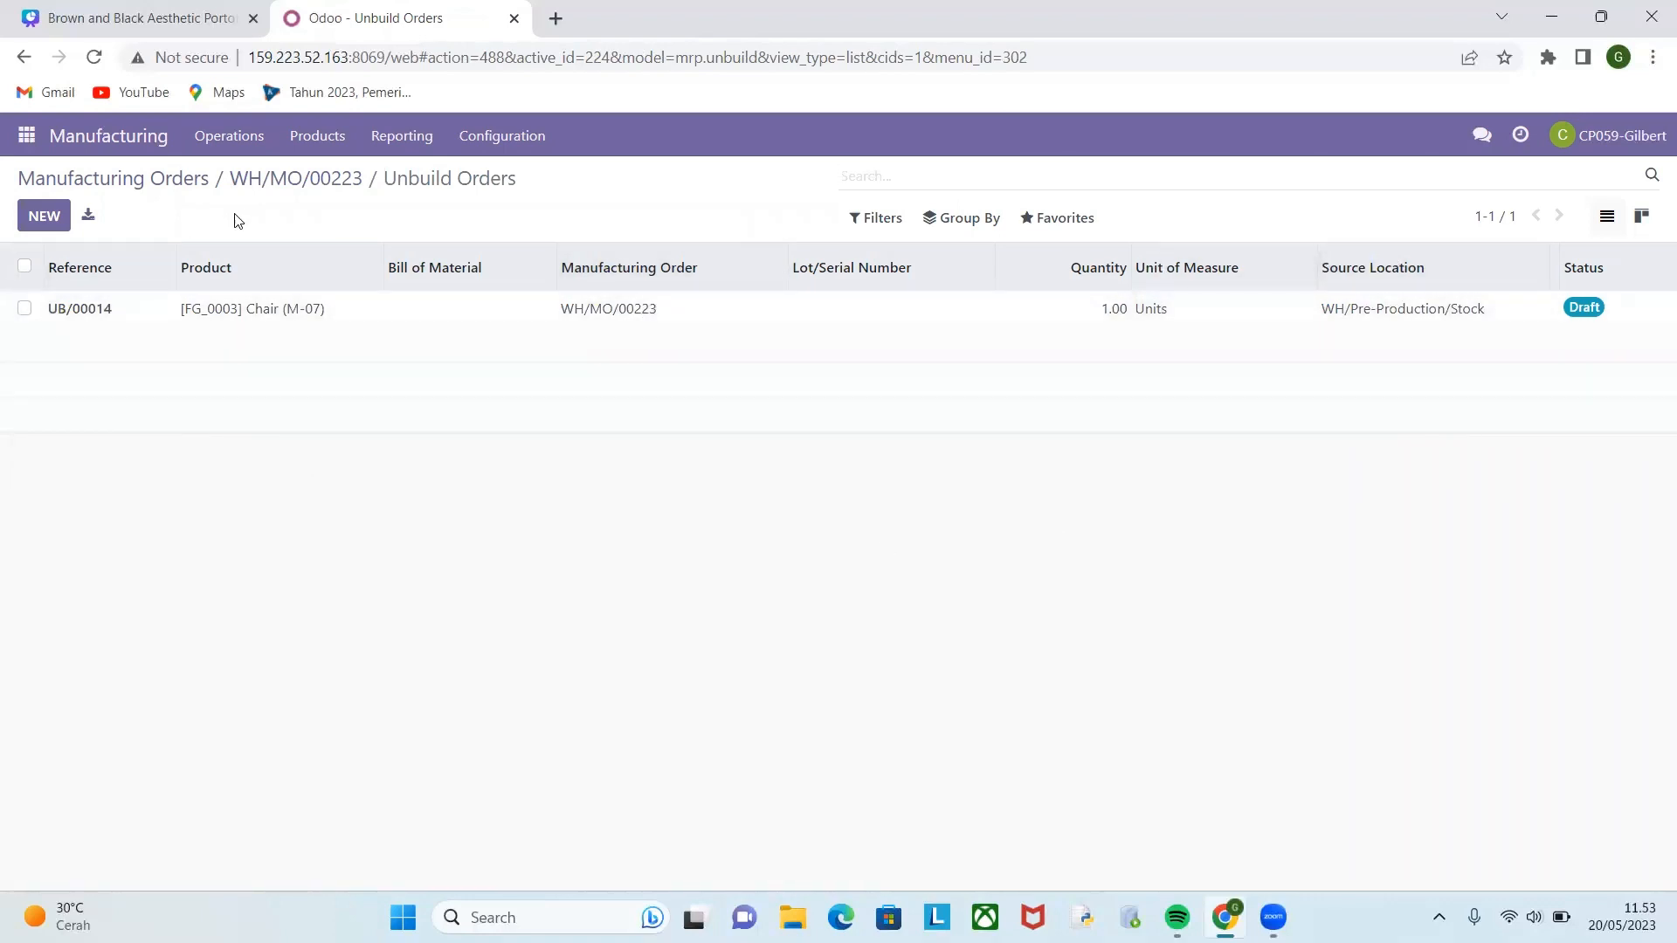
left_click(117, 183)
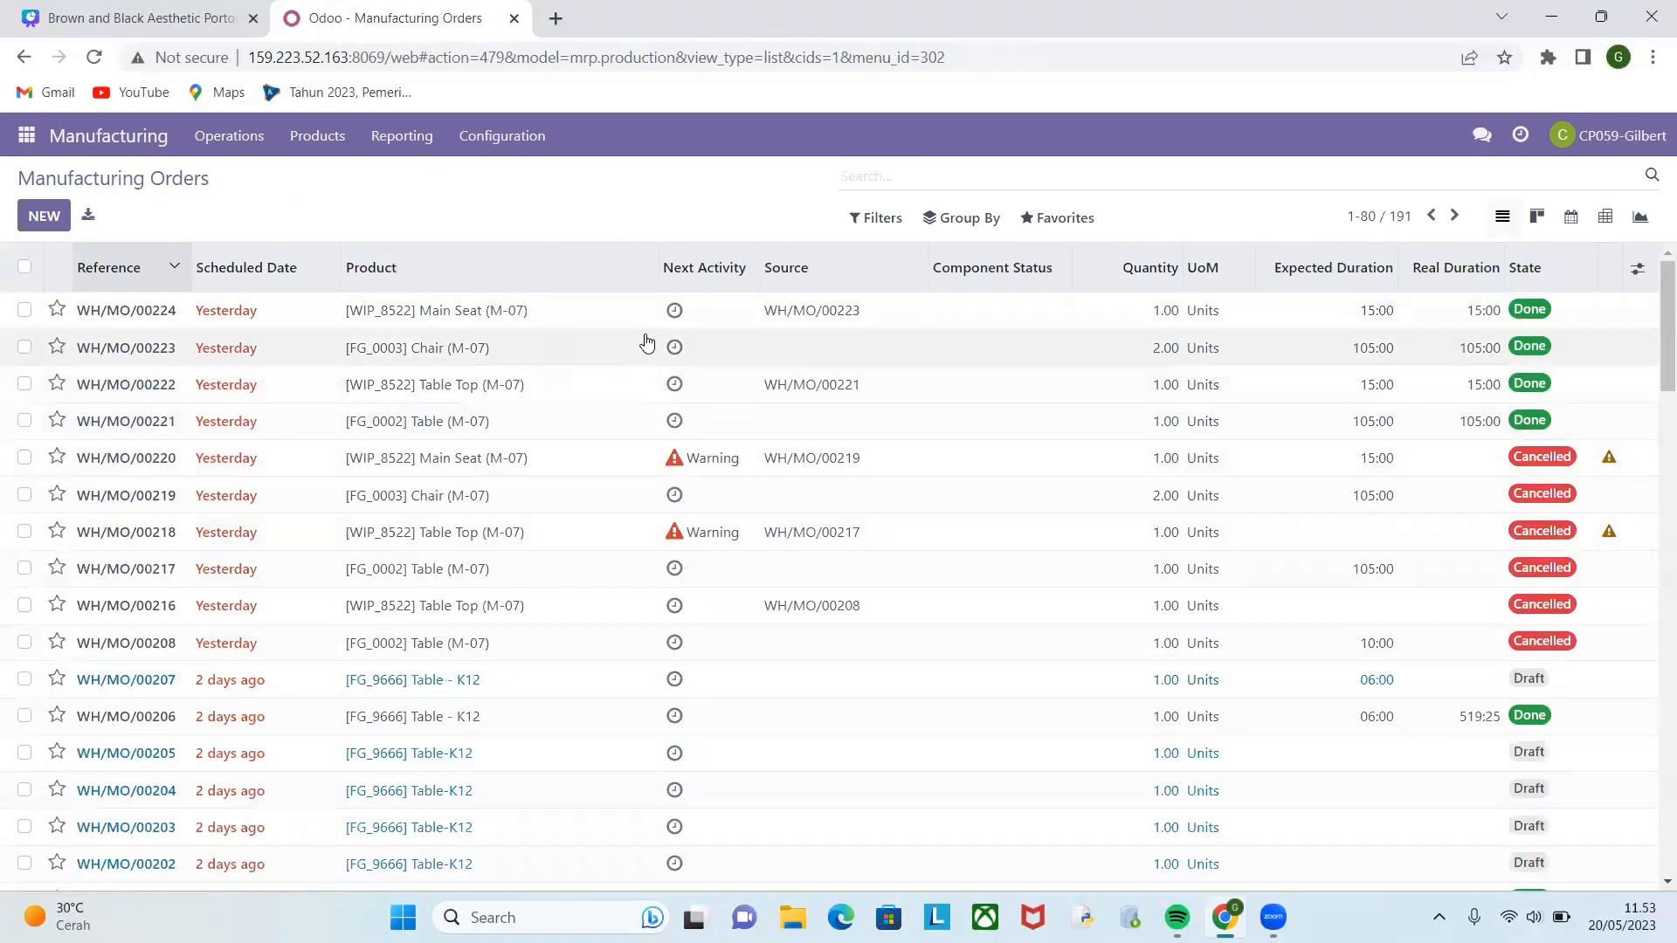
Create an unbuild order for 1 unit of Main Seat (M-07) from WH/MO/00224, view its unbuild orders and return to the list.
left_click(116, 316)
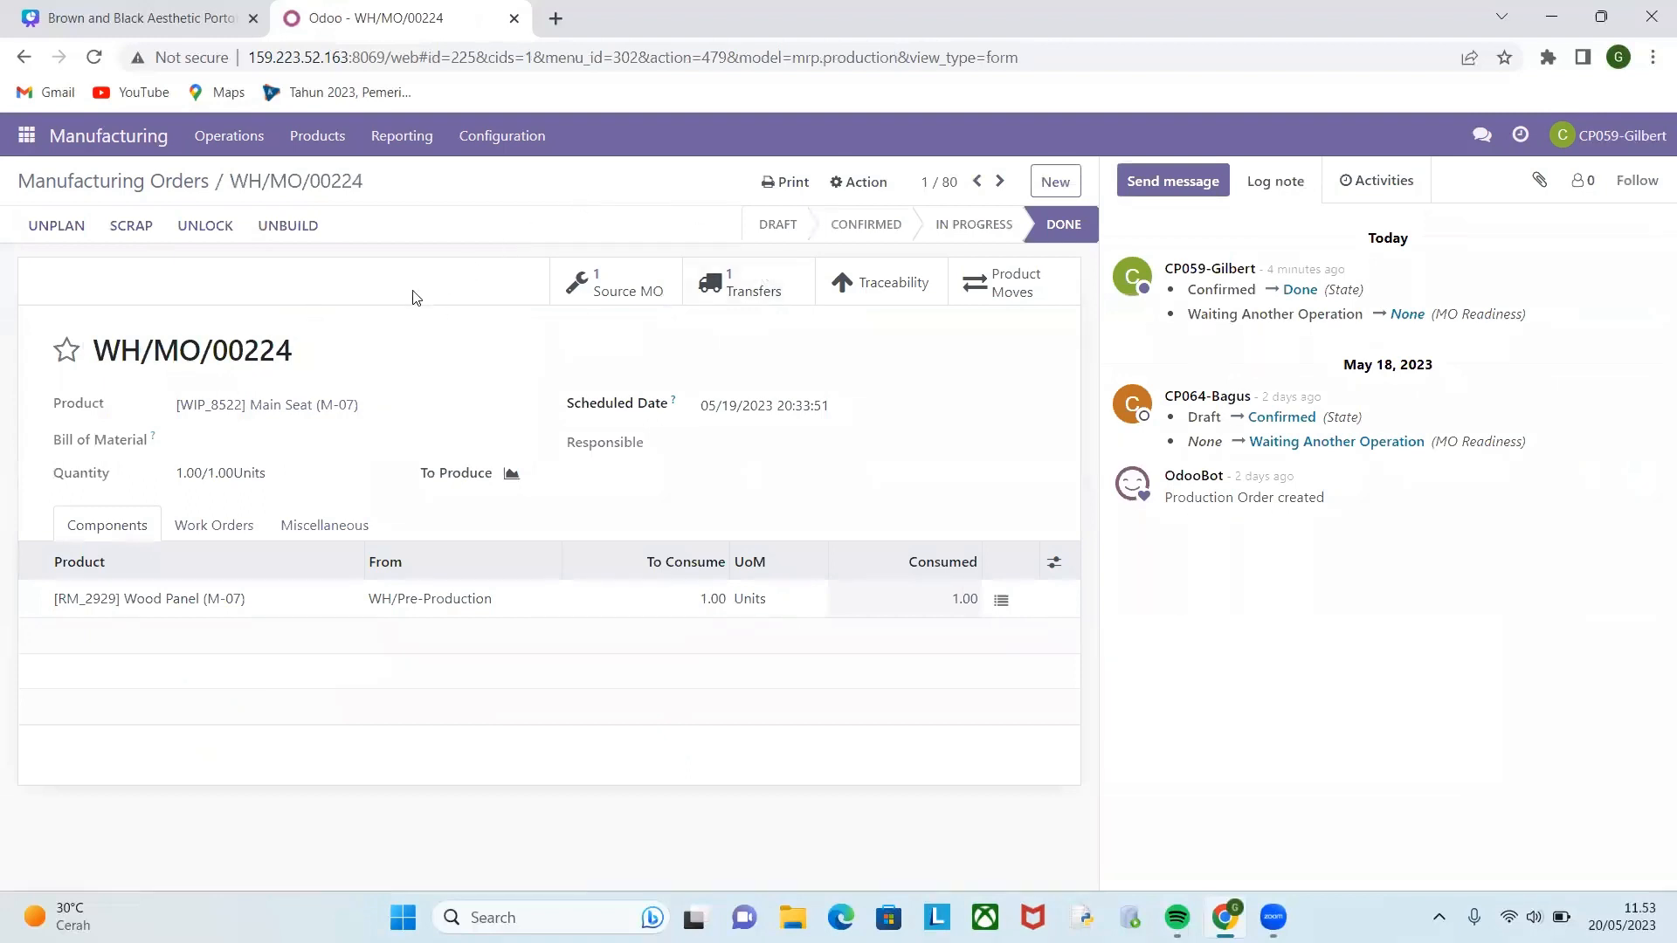
left_click(288, 226)
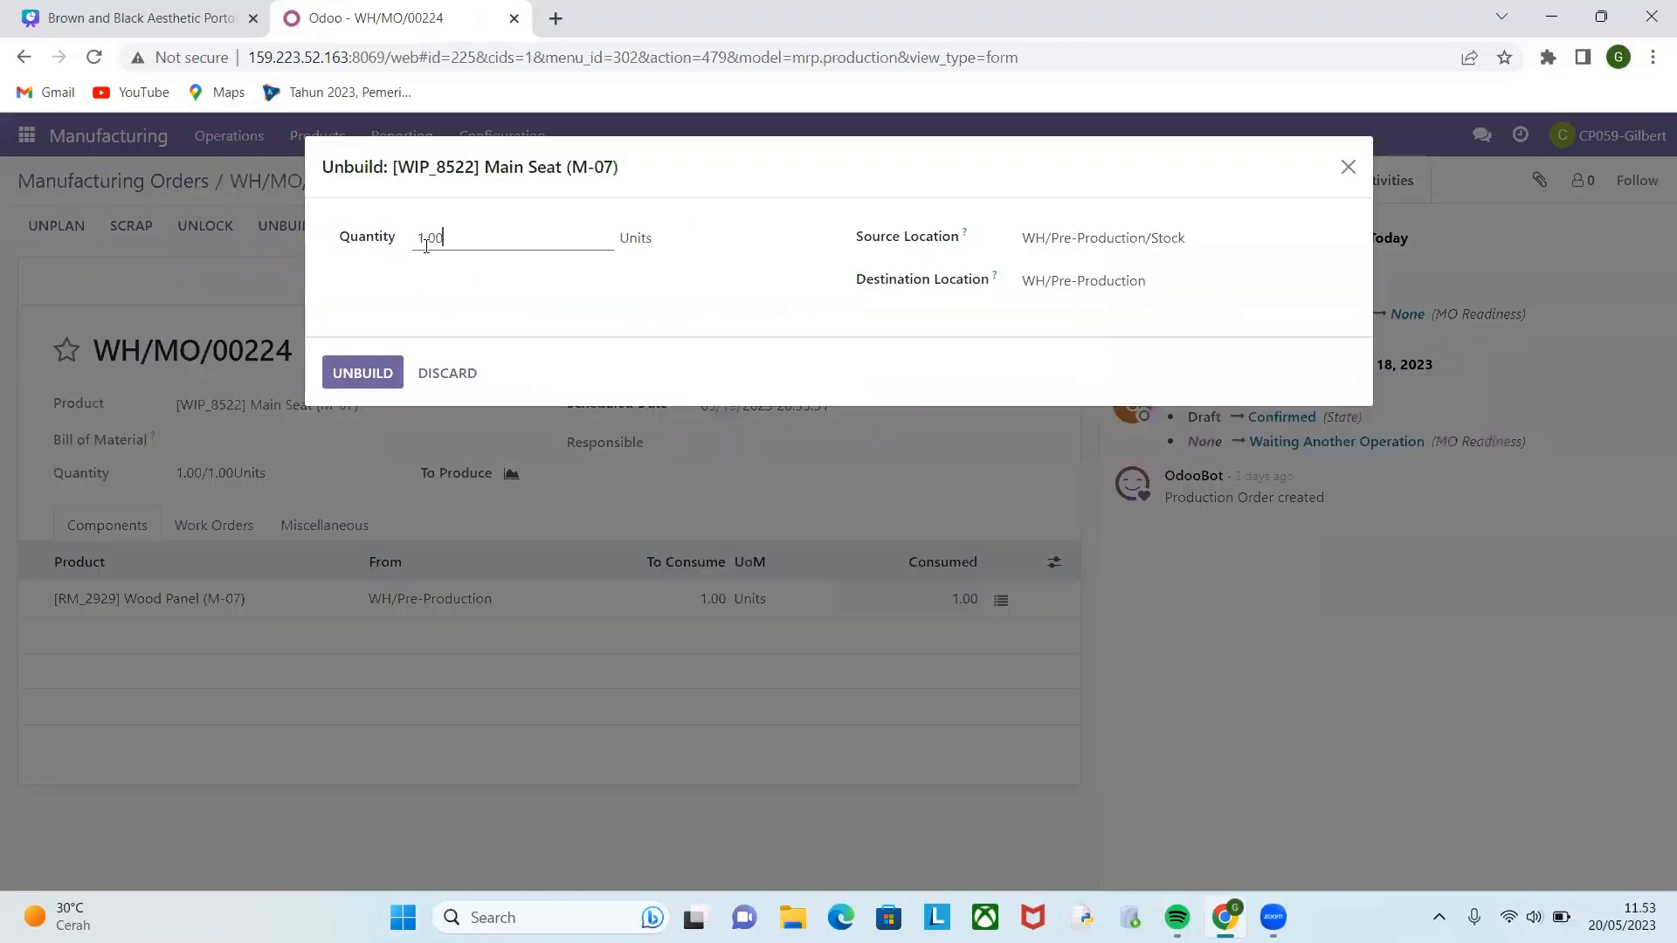
left_click(357, 375)
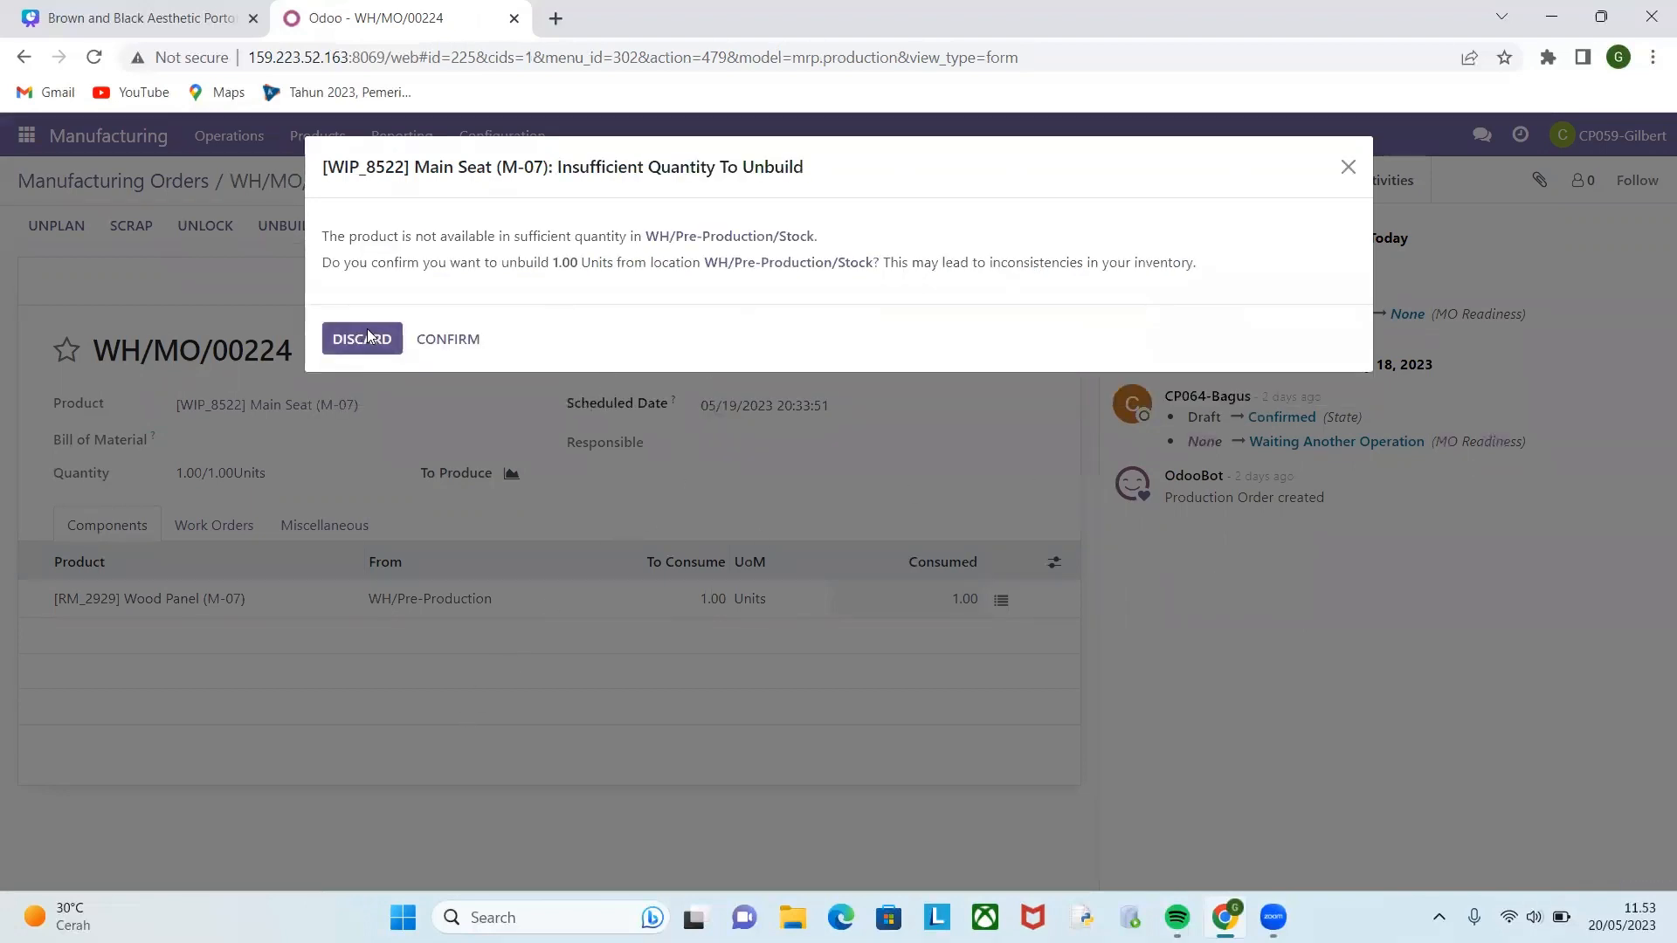
left_click(428, 339)
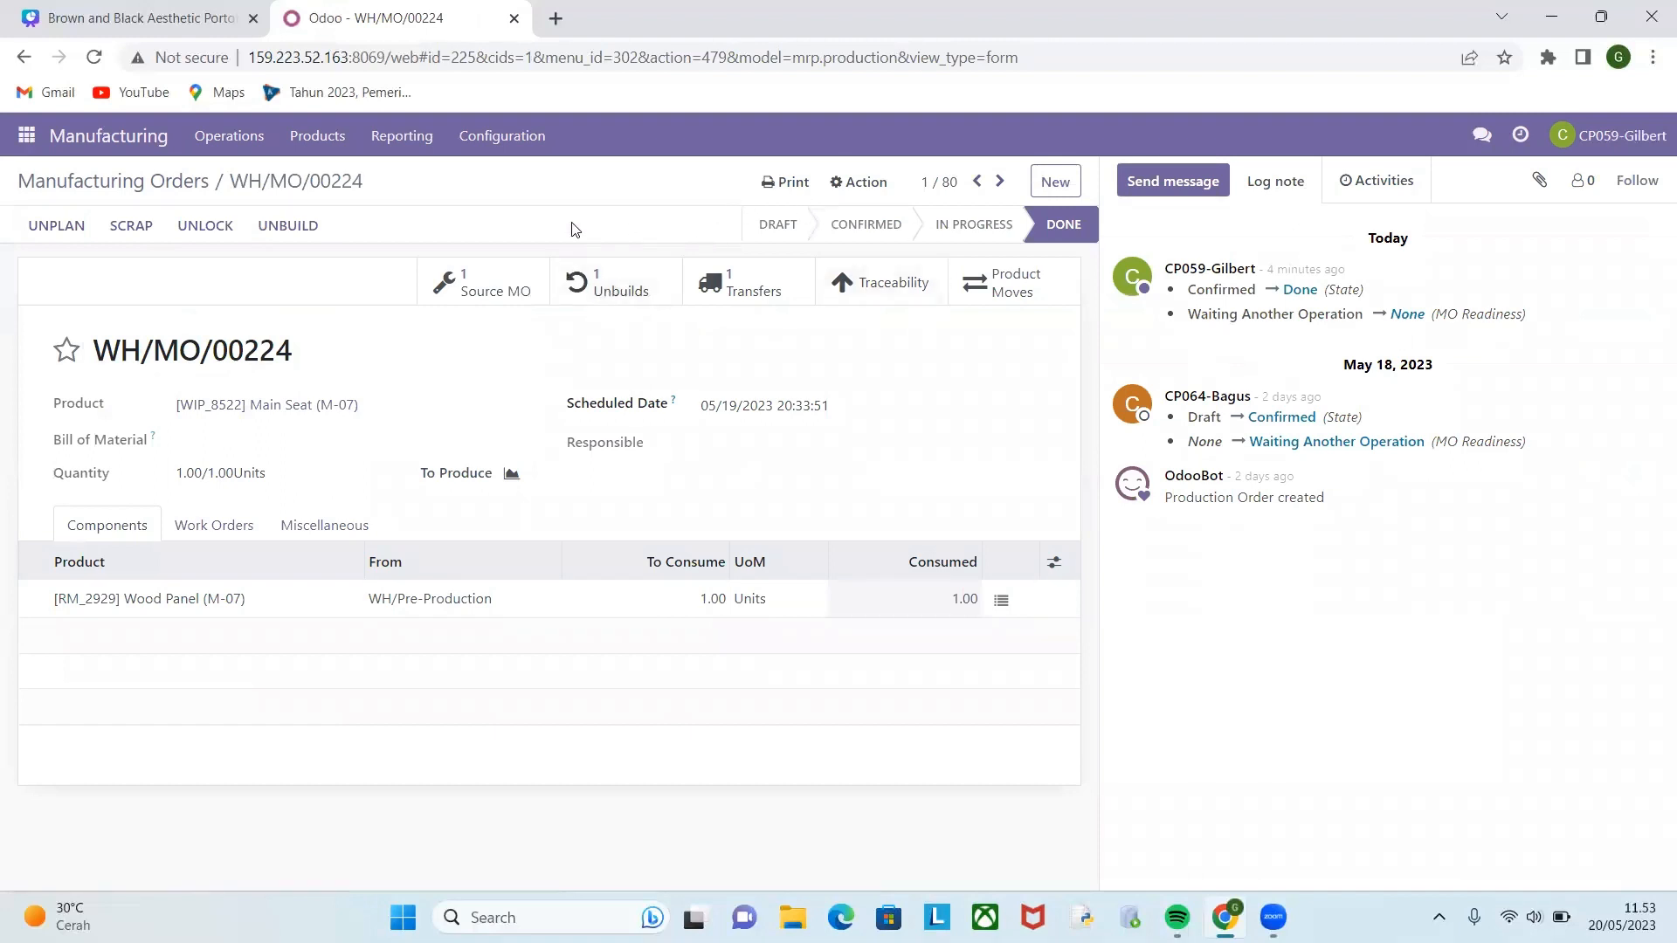
left_click(602, 291)
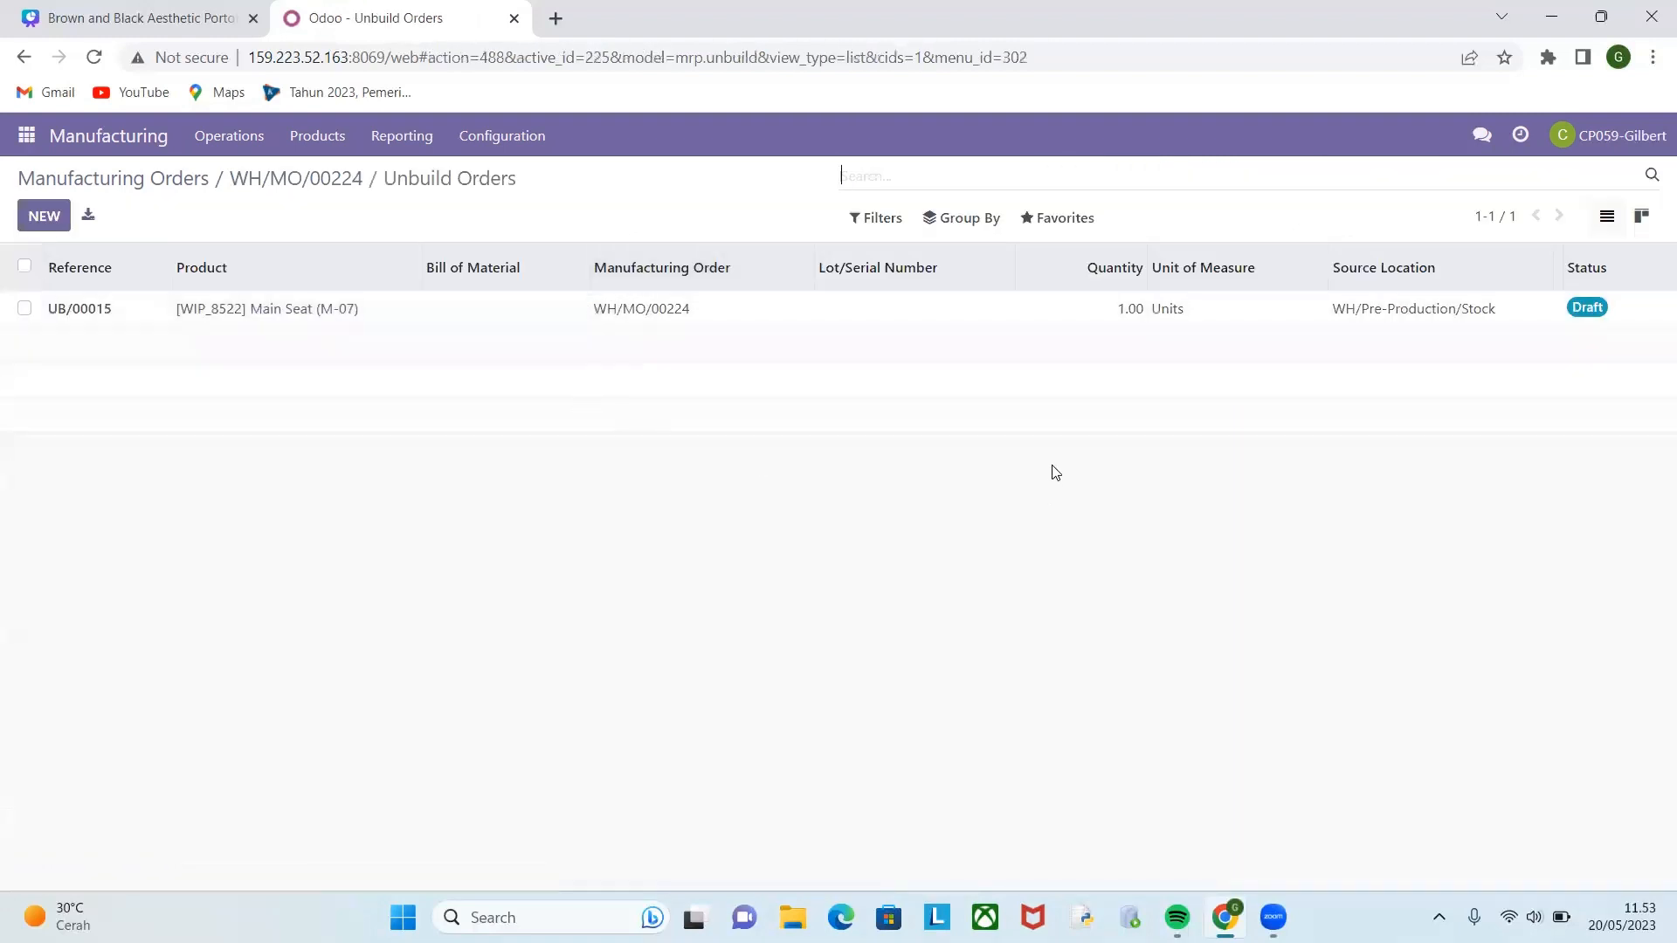
key("alt+Left")
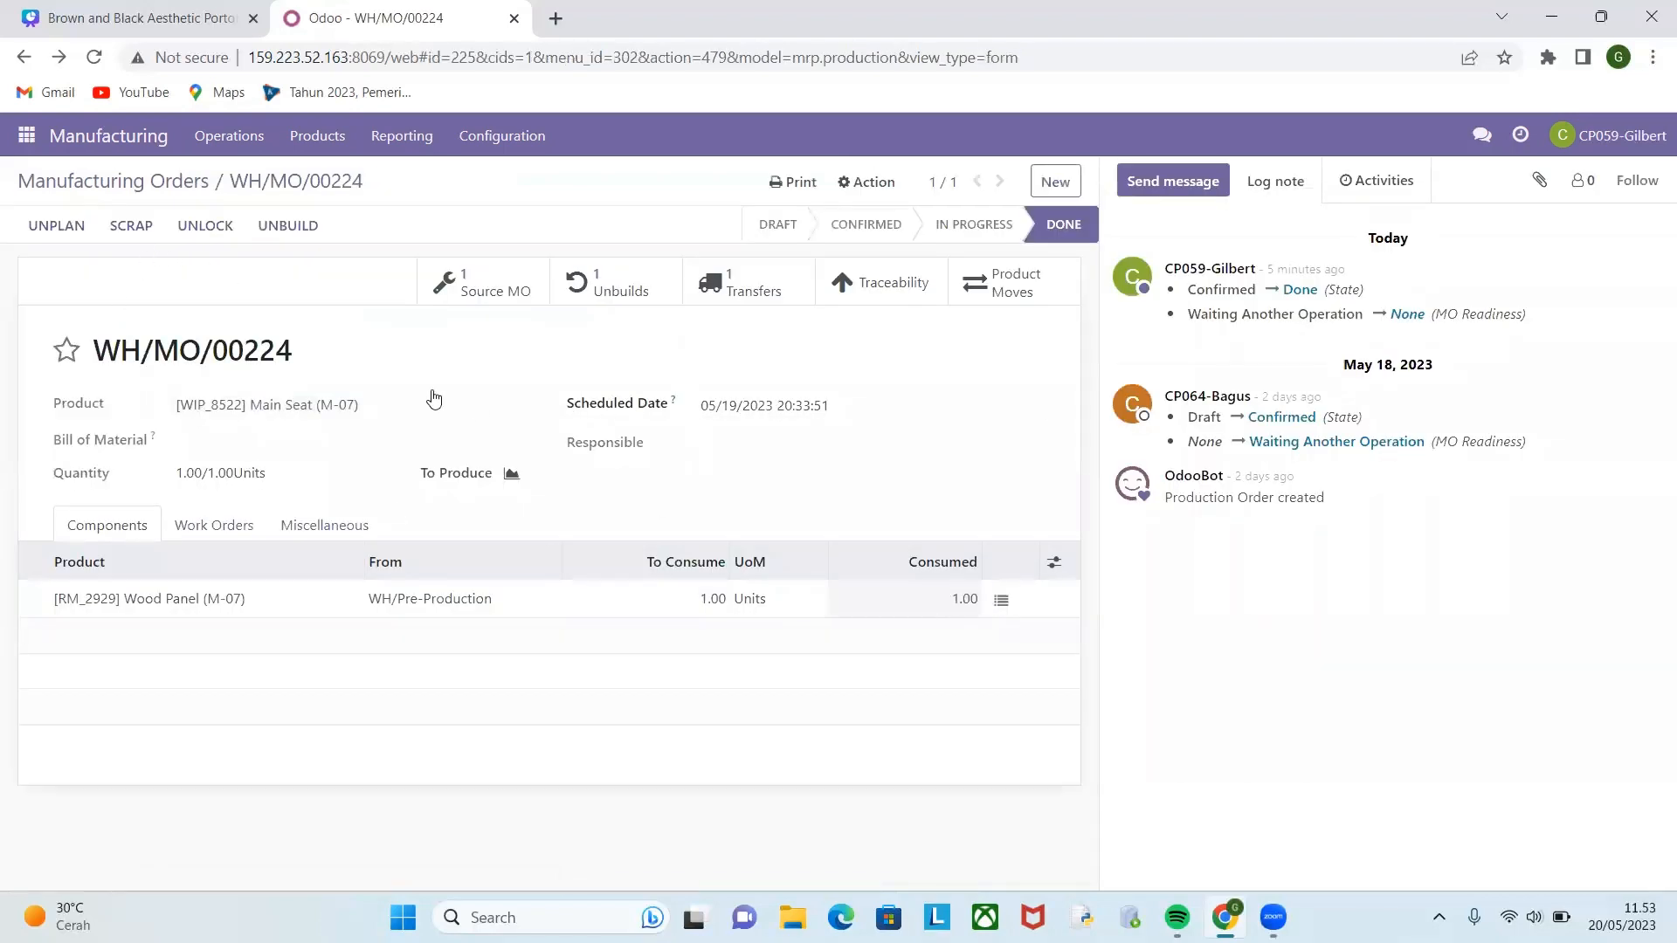
key("alt+Left")
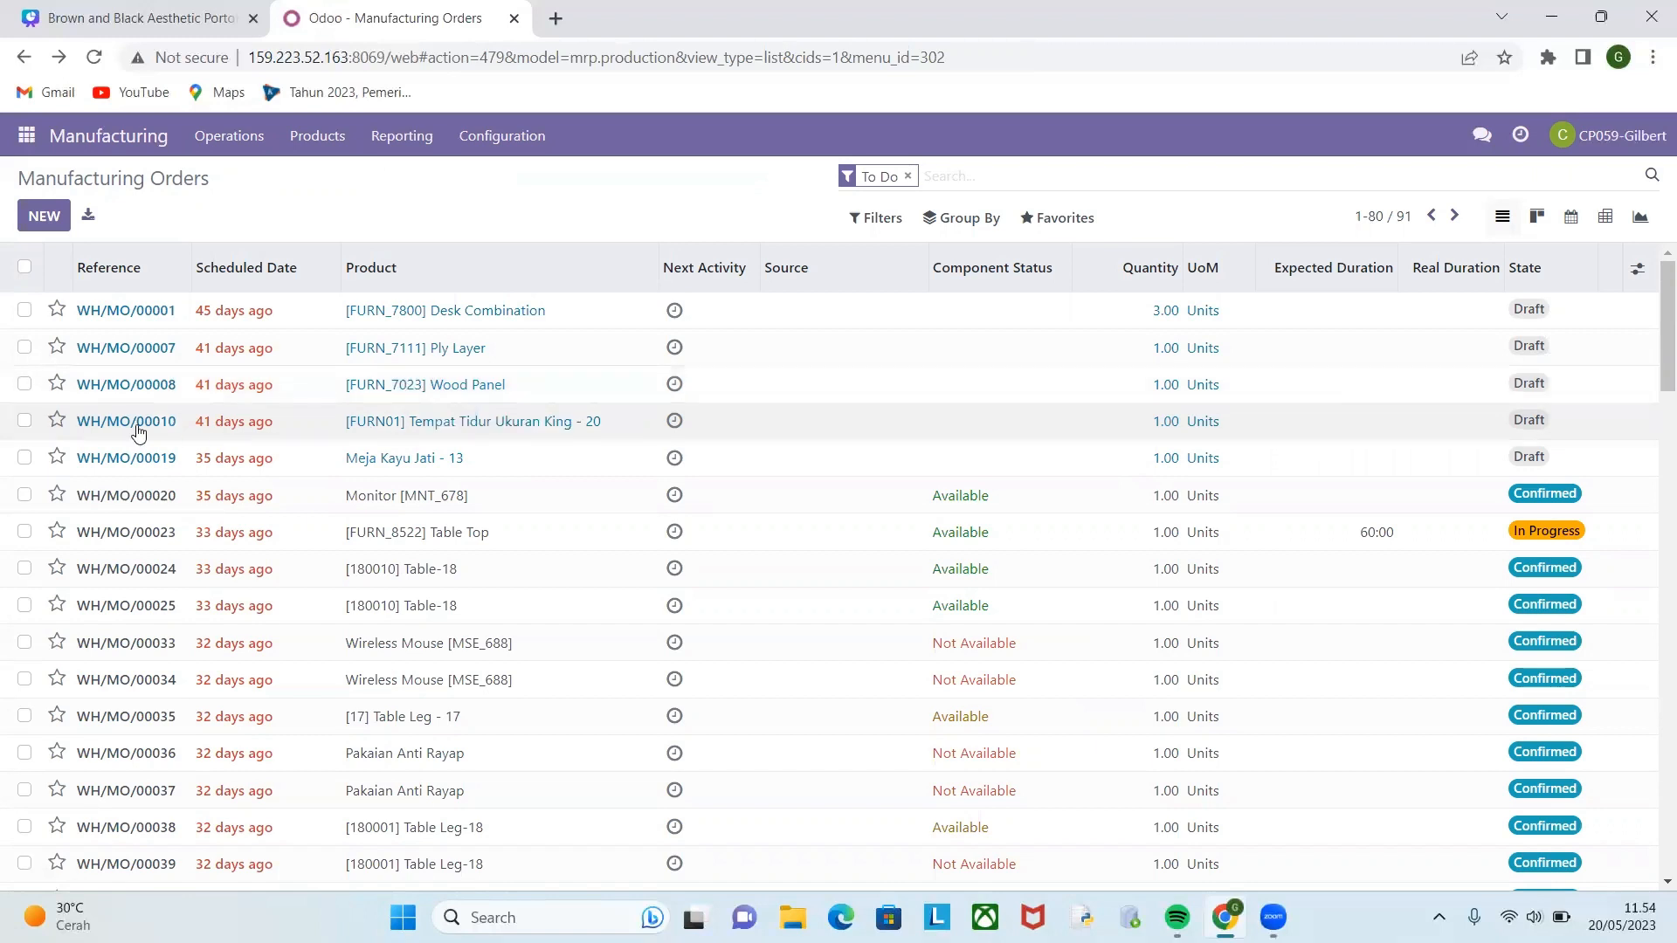
Remove the To Do filter from the manufacturing orders and sort them by reference, highest number first.
left_click(106, 277)
left_click(907, 176)
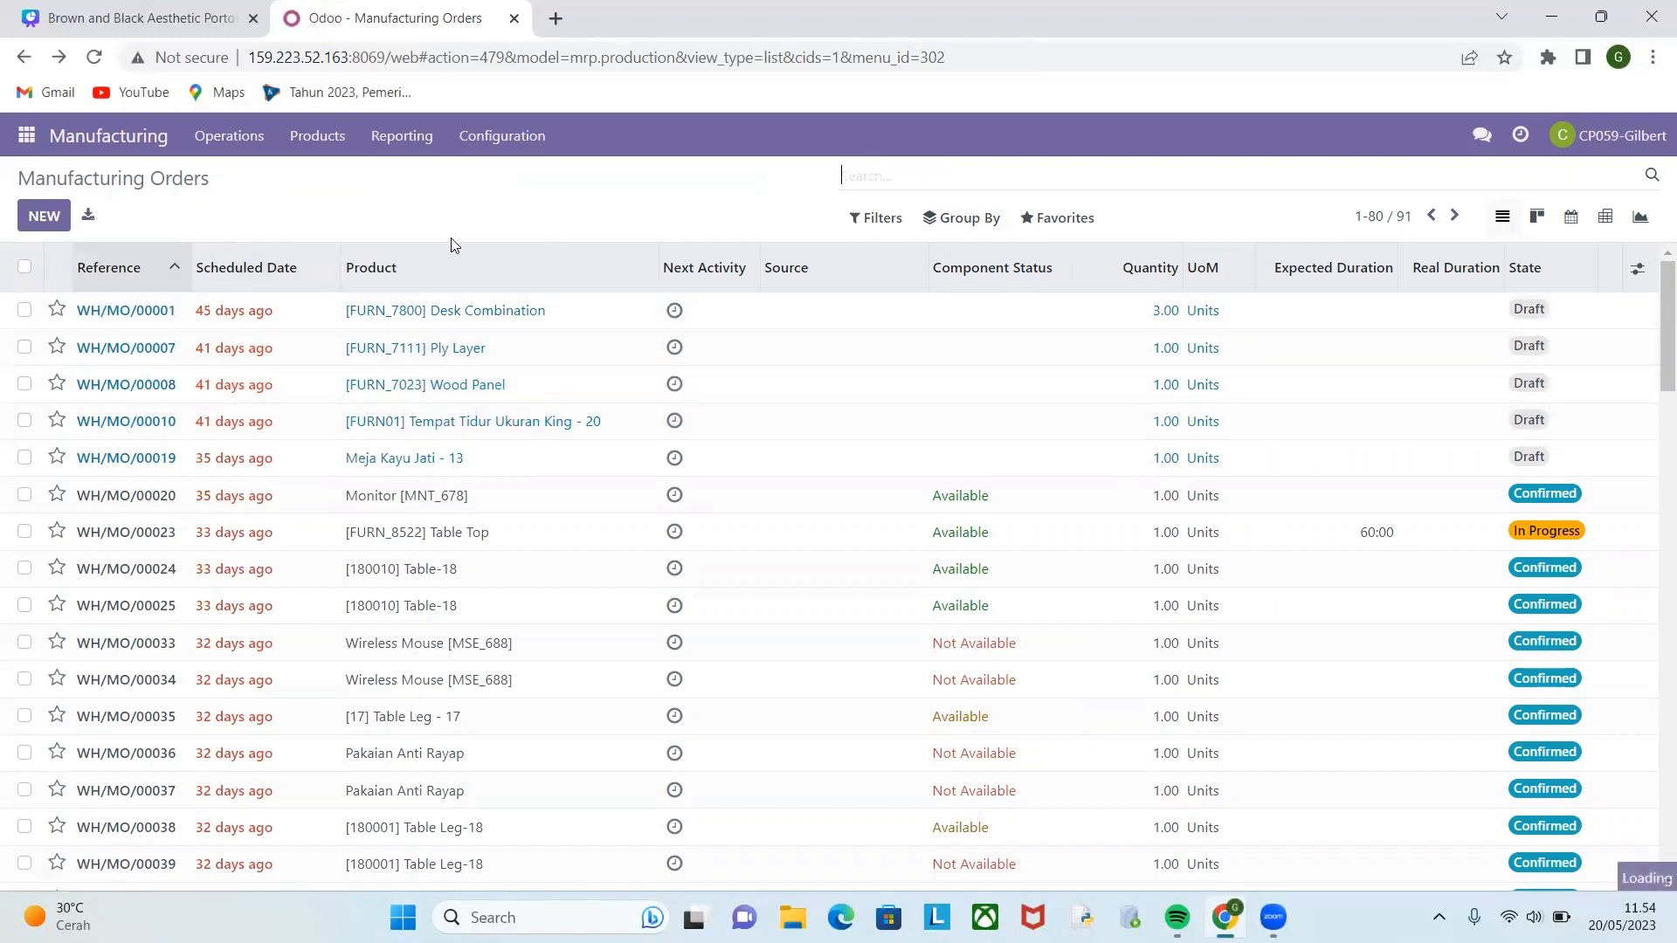
left_click(131, 273)
left_click(138, 271)
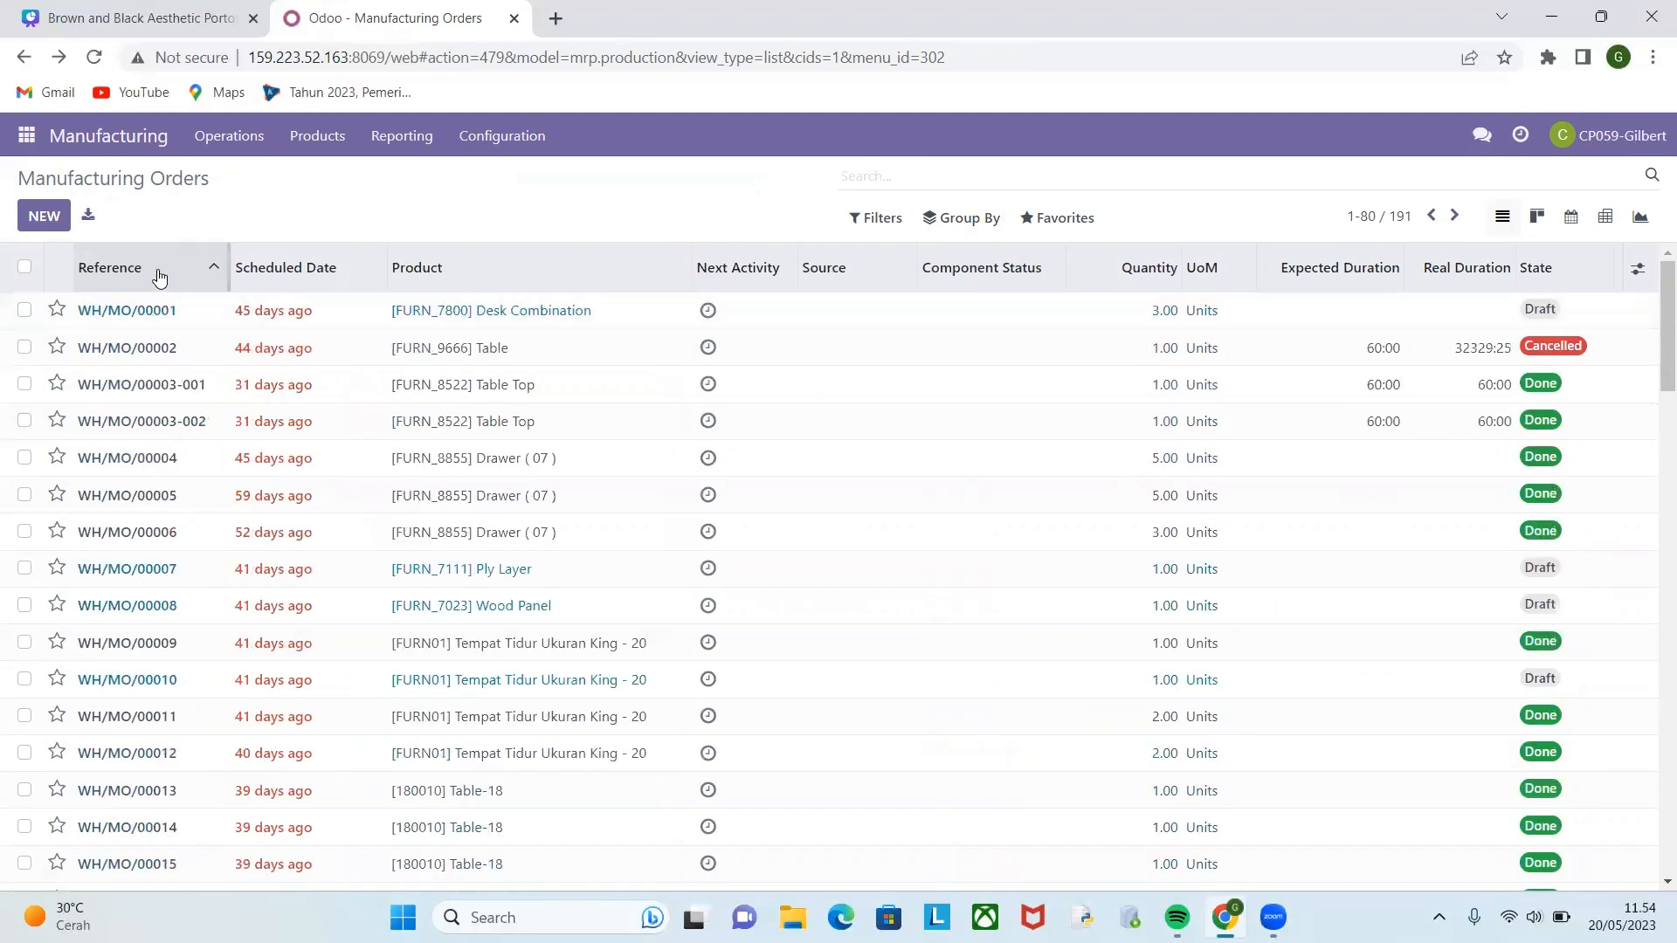
left_click(158, 274)
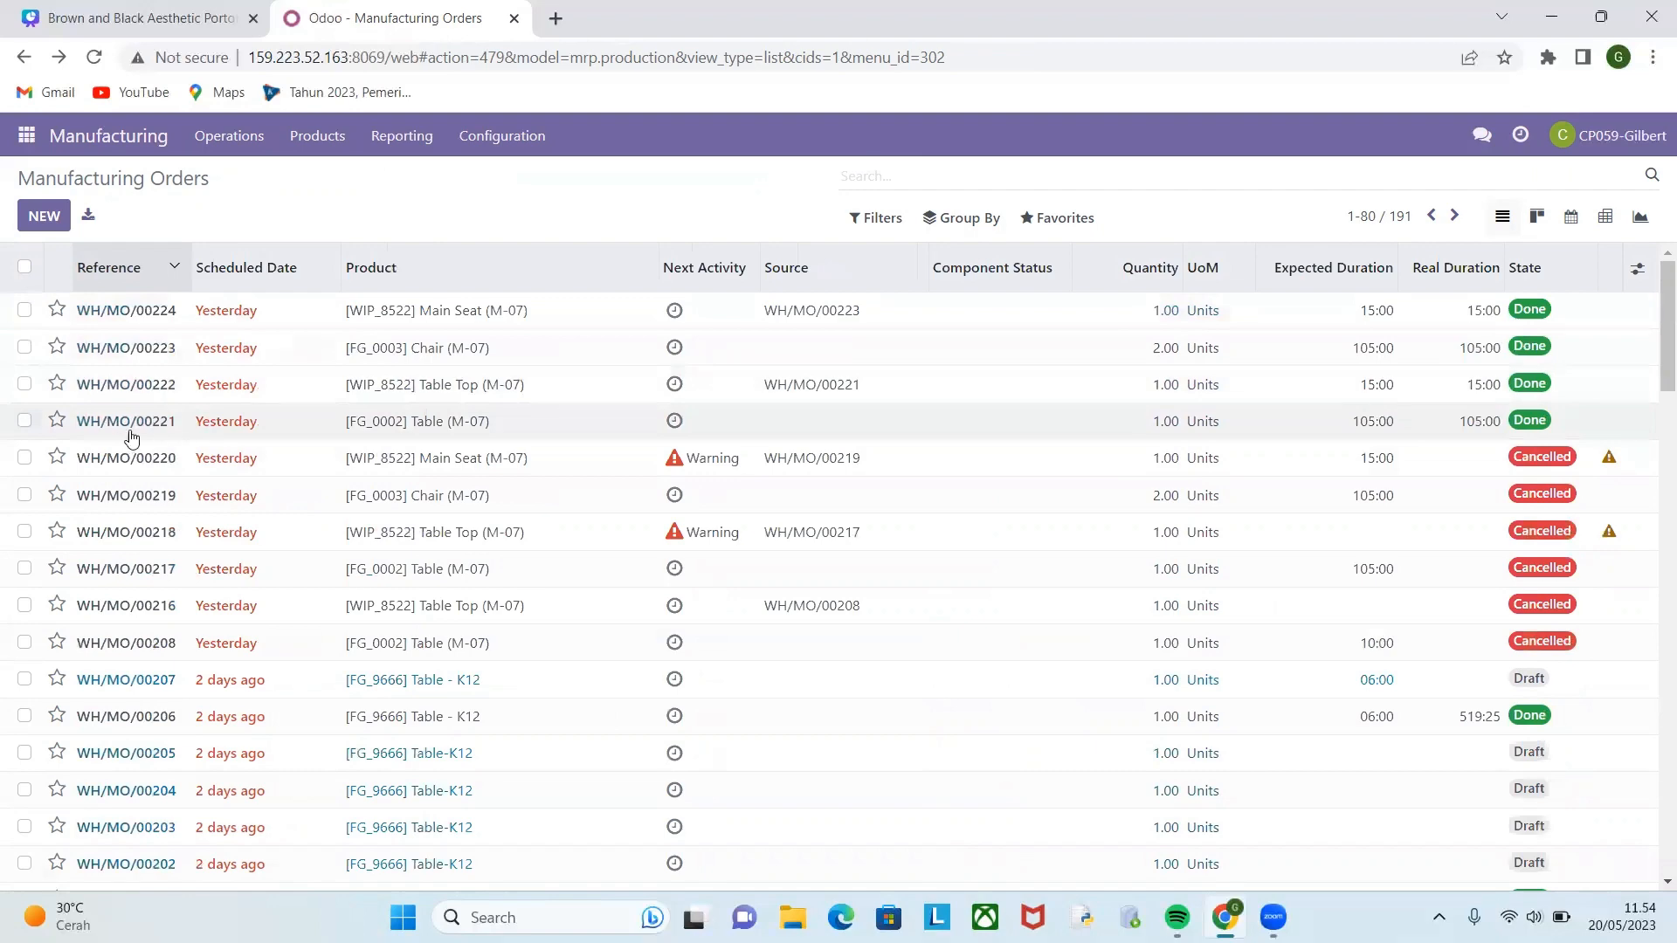
Scrap 1 unit of Table (M-07) from WH/MO/00221, confirm it, view its scrap orders and return to the manufacturing orders list.
double_click(103, 423)
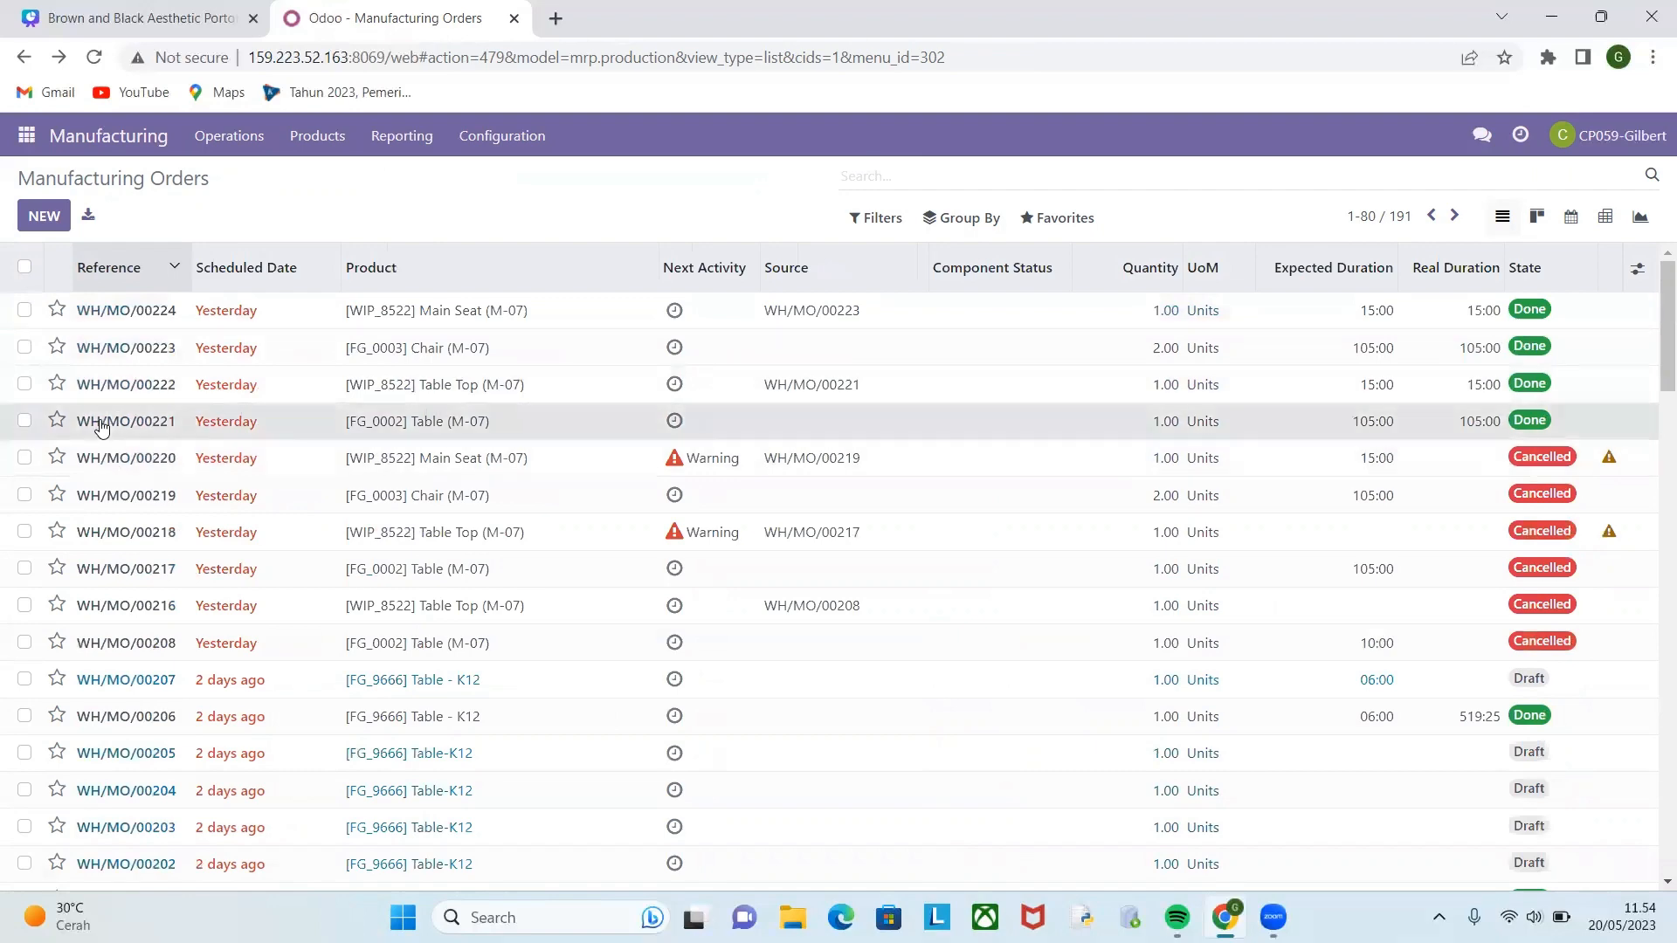
left_click(154, 431)
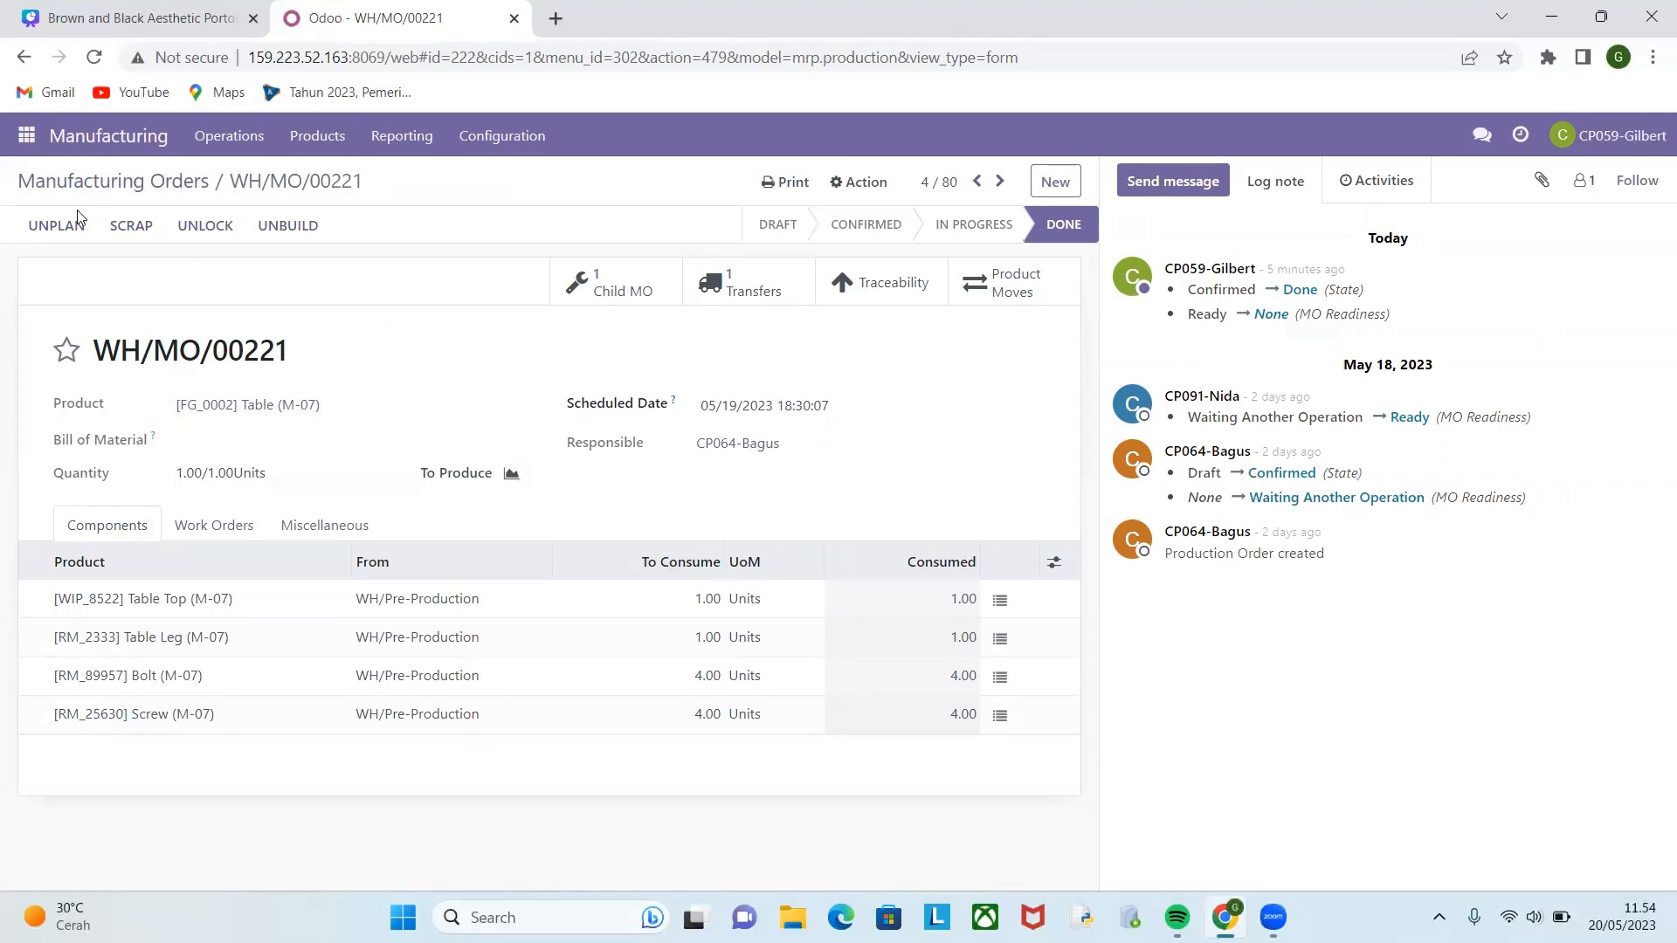
left_click(131, 225)
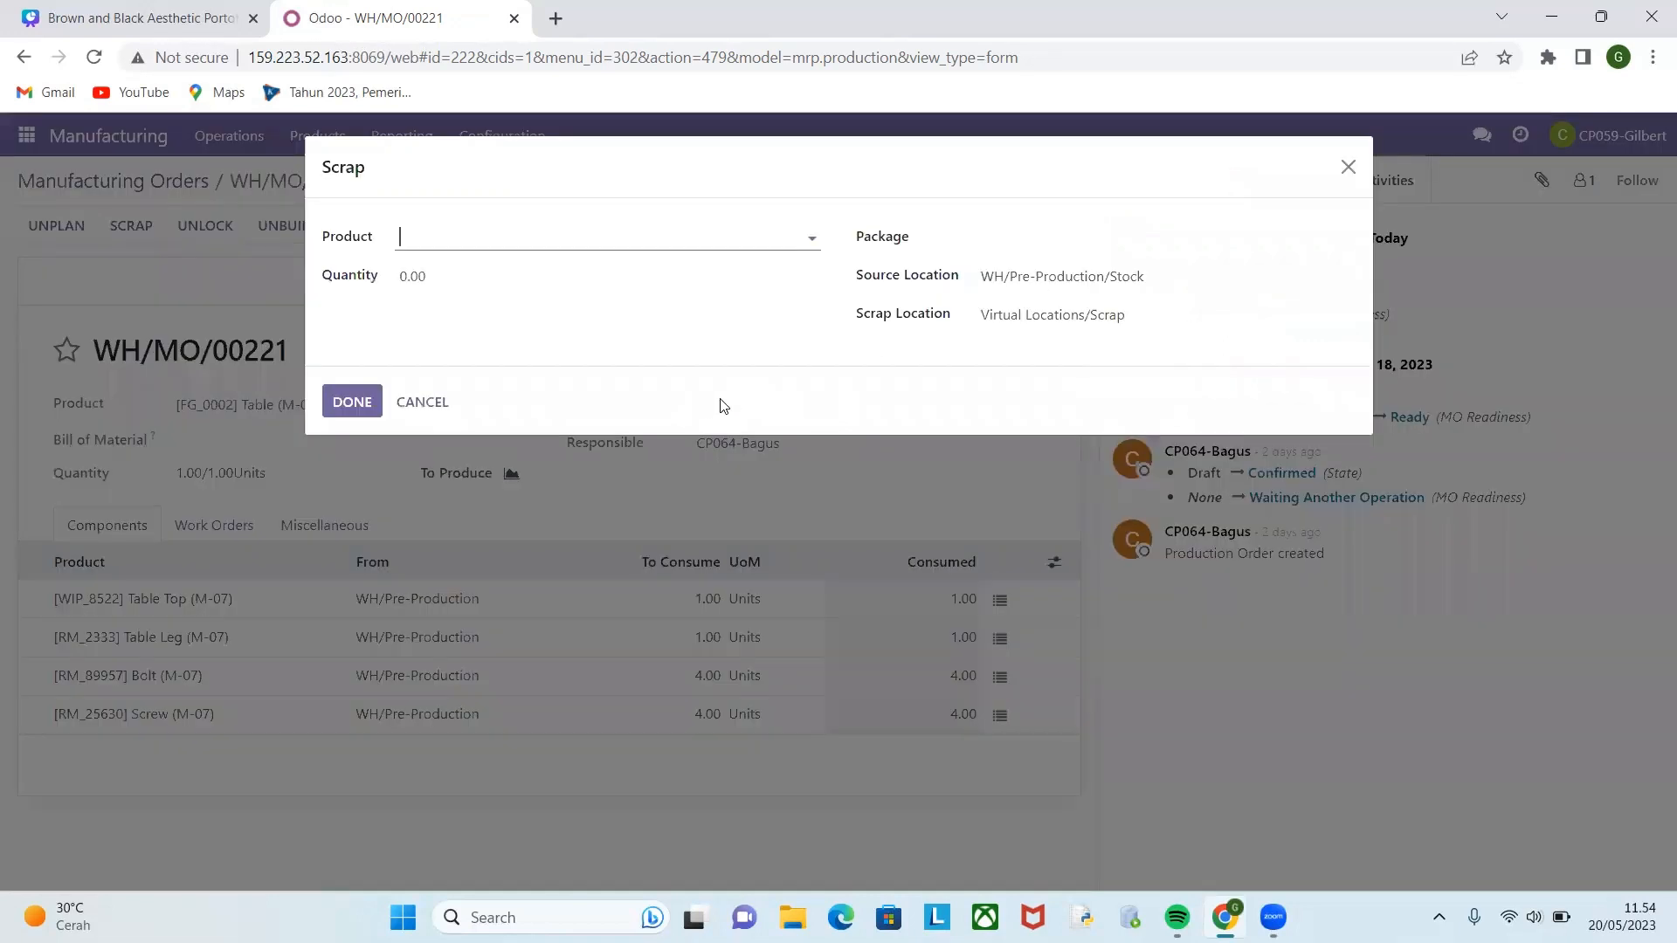
left_click(520, 242)
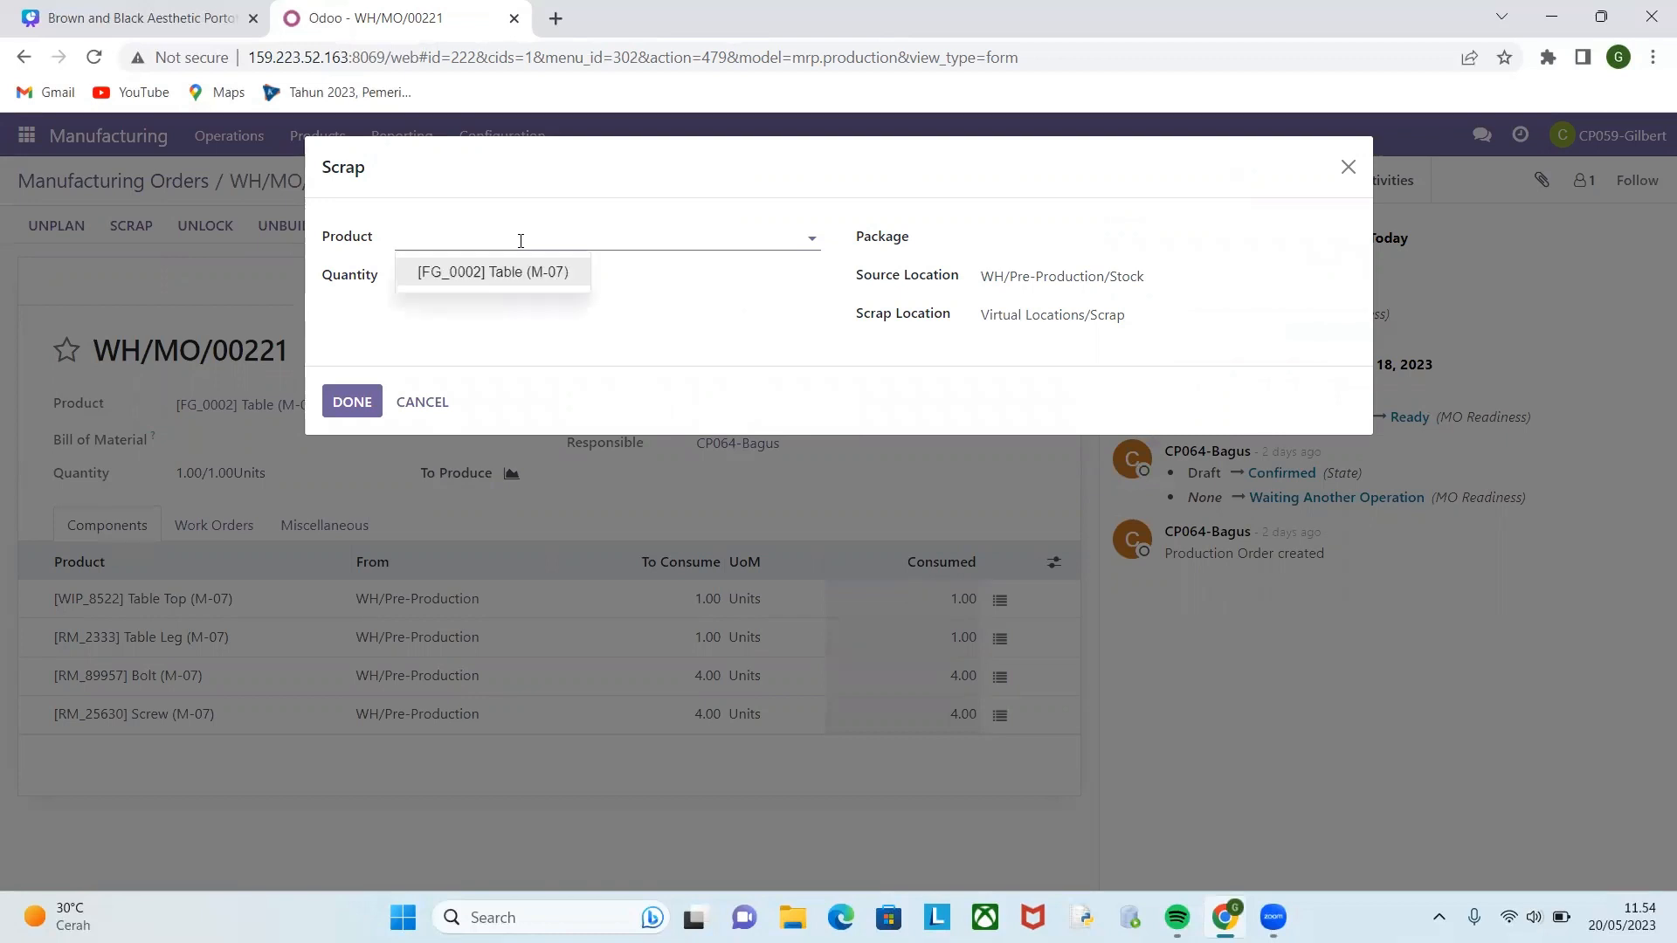
left_click(513, 269)
left_click(408, 284)
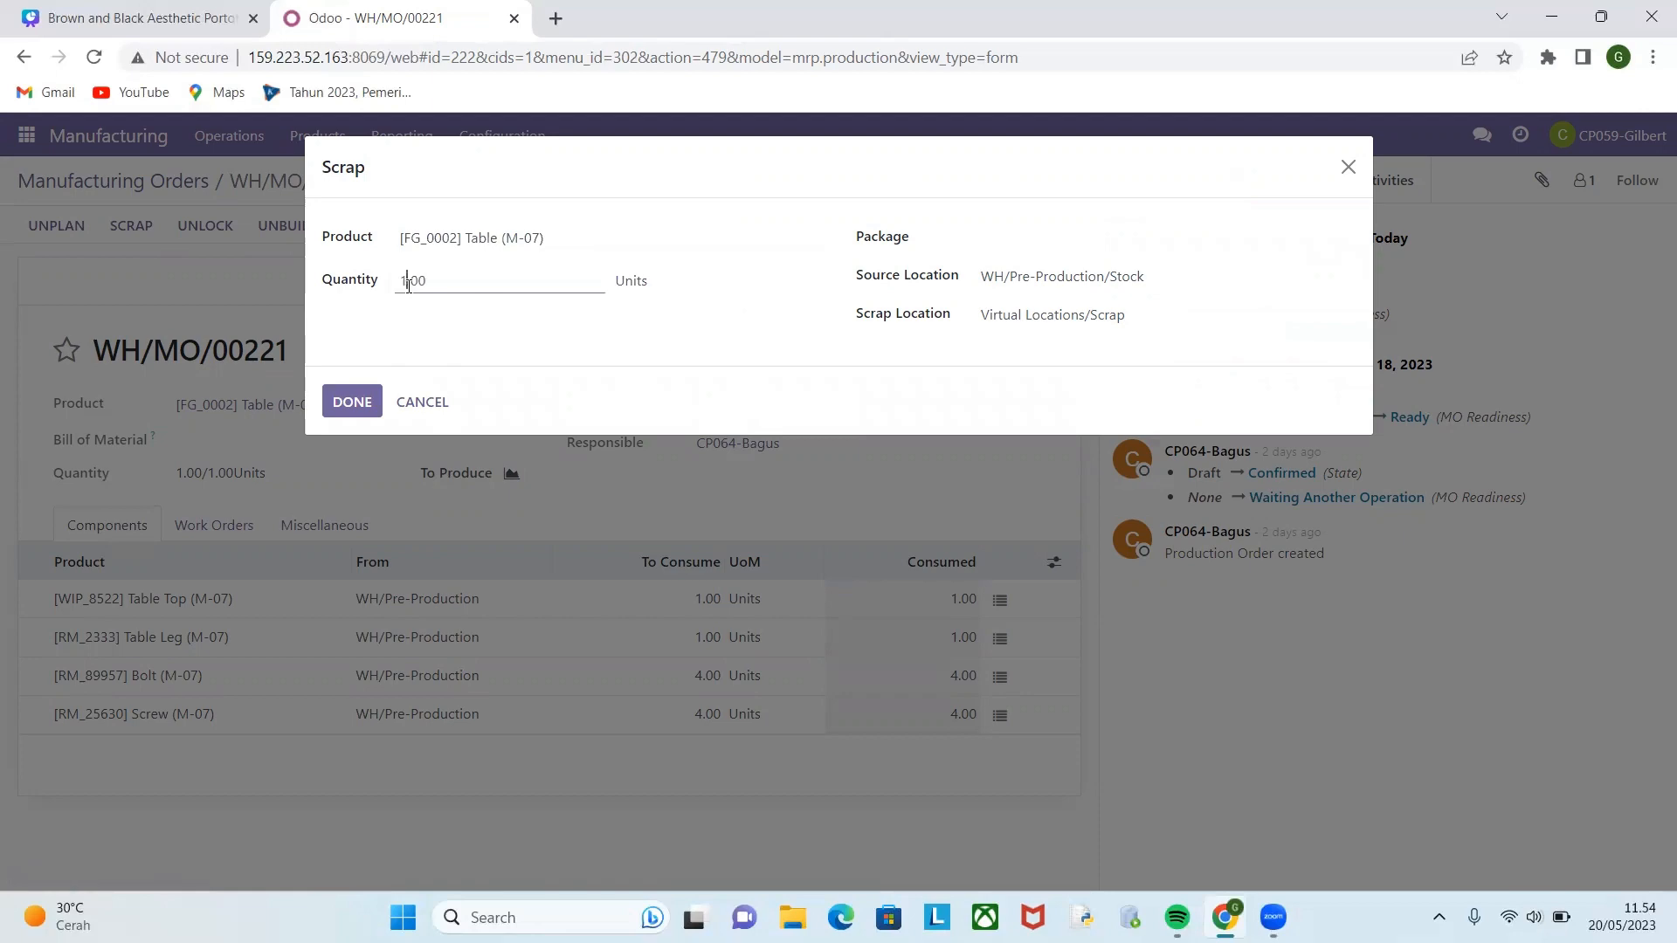
left_click(342, 404)
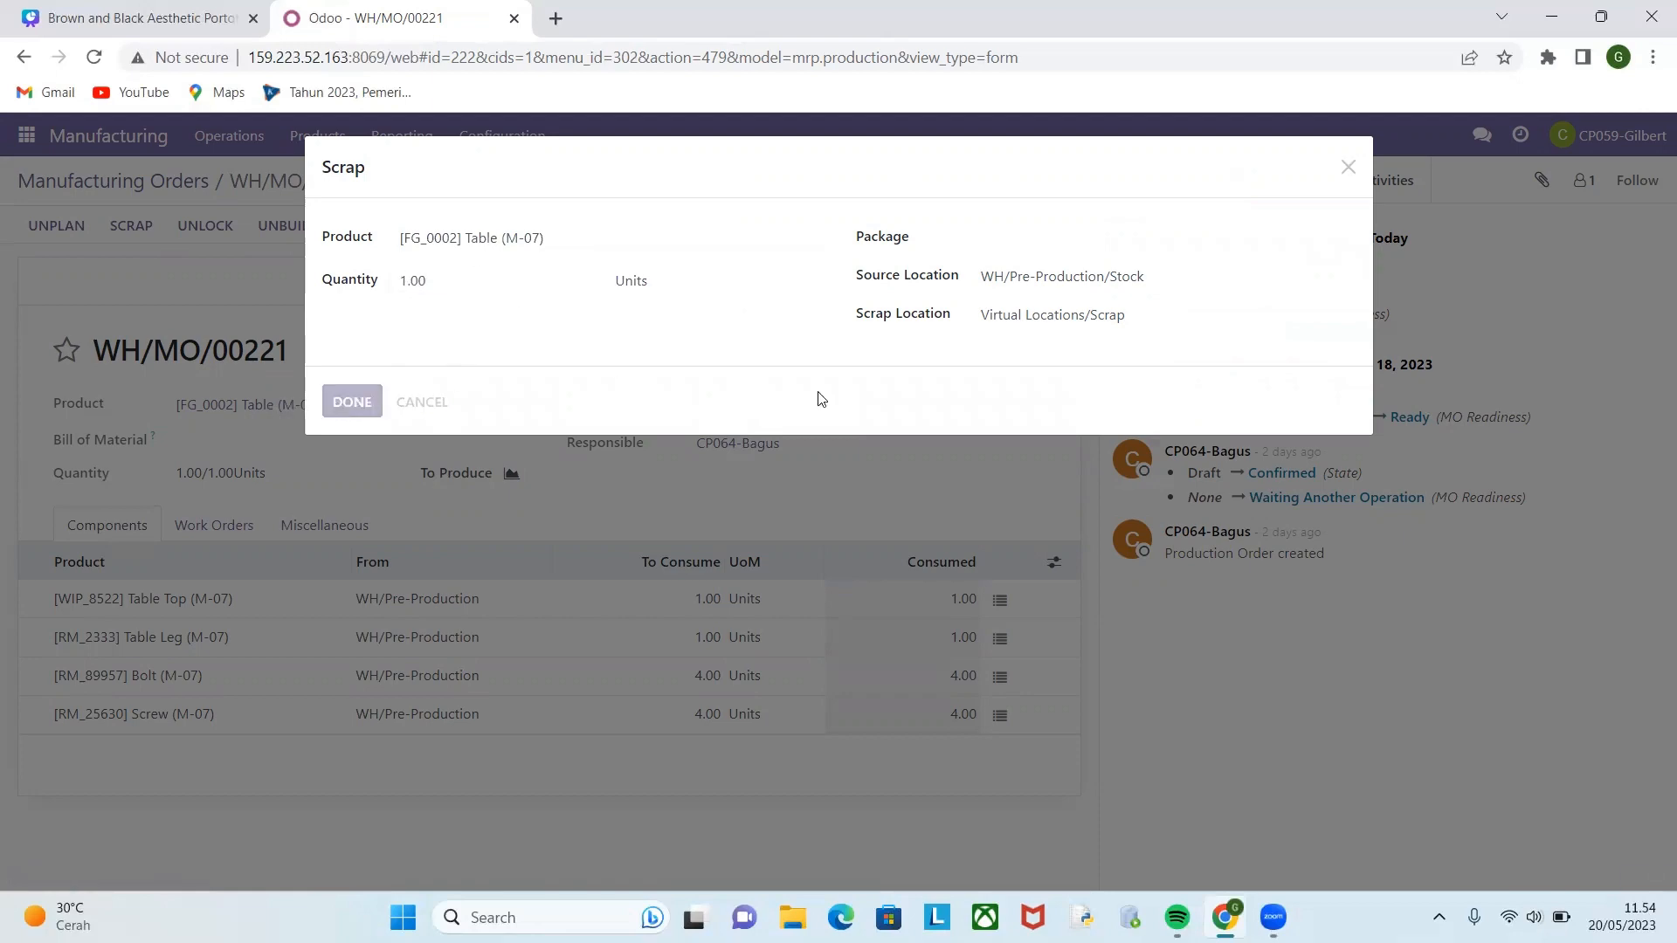
left_click(448, 339)
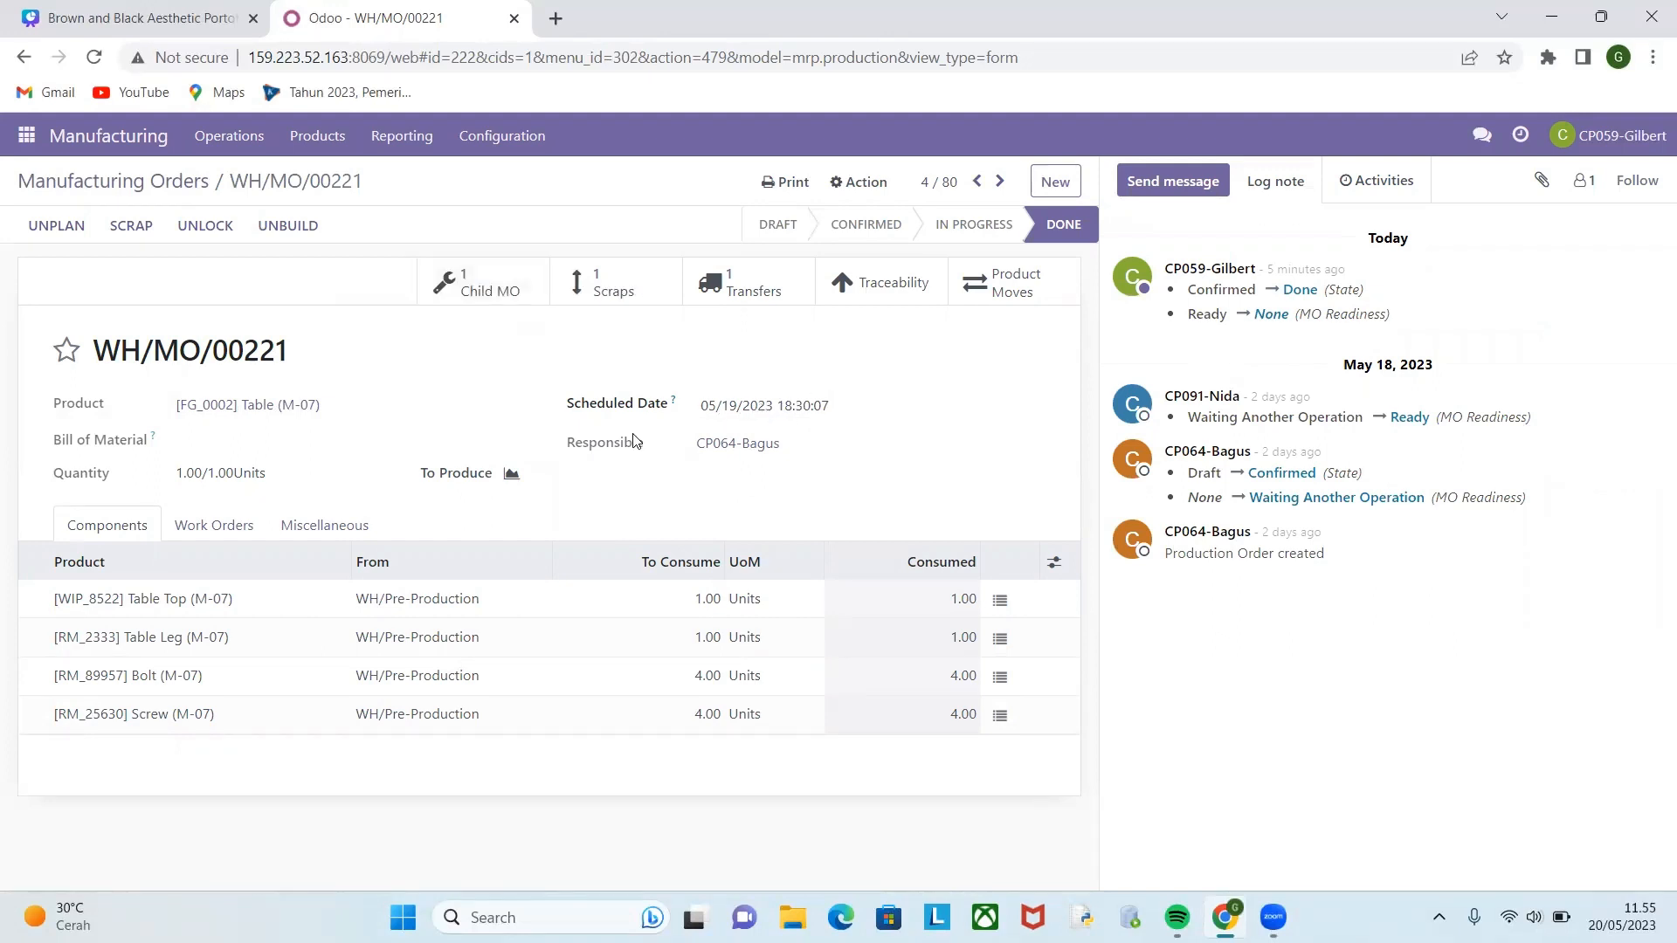
left_click(621, 303)
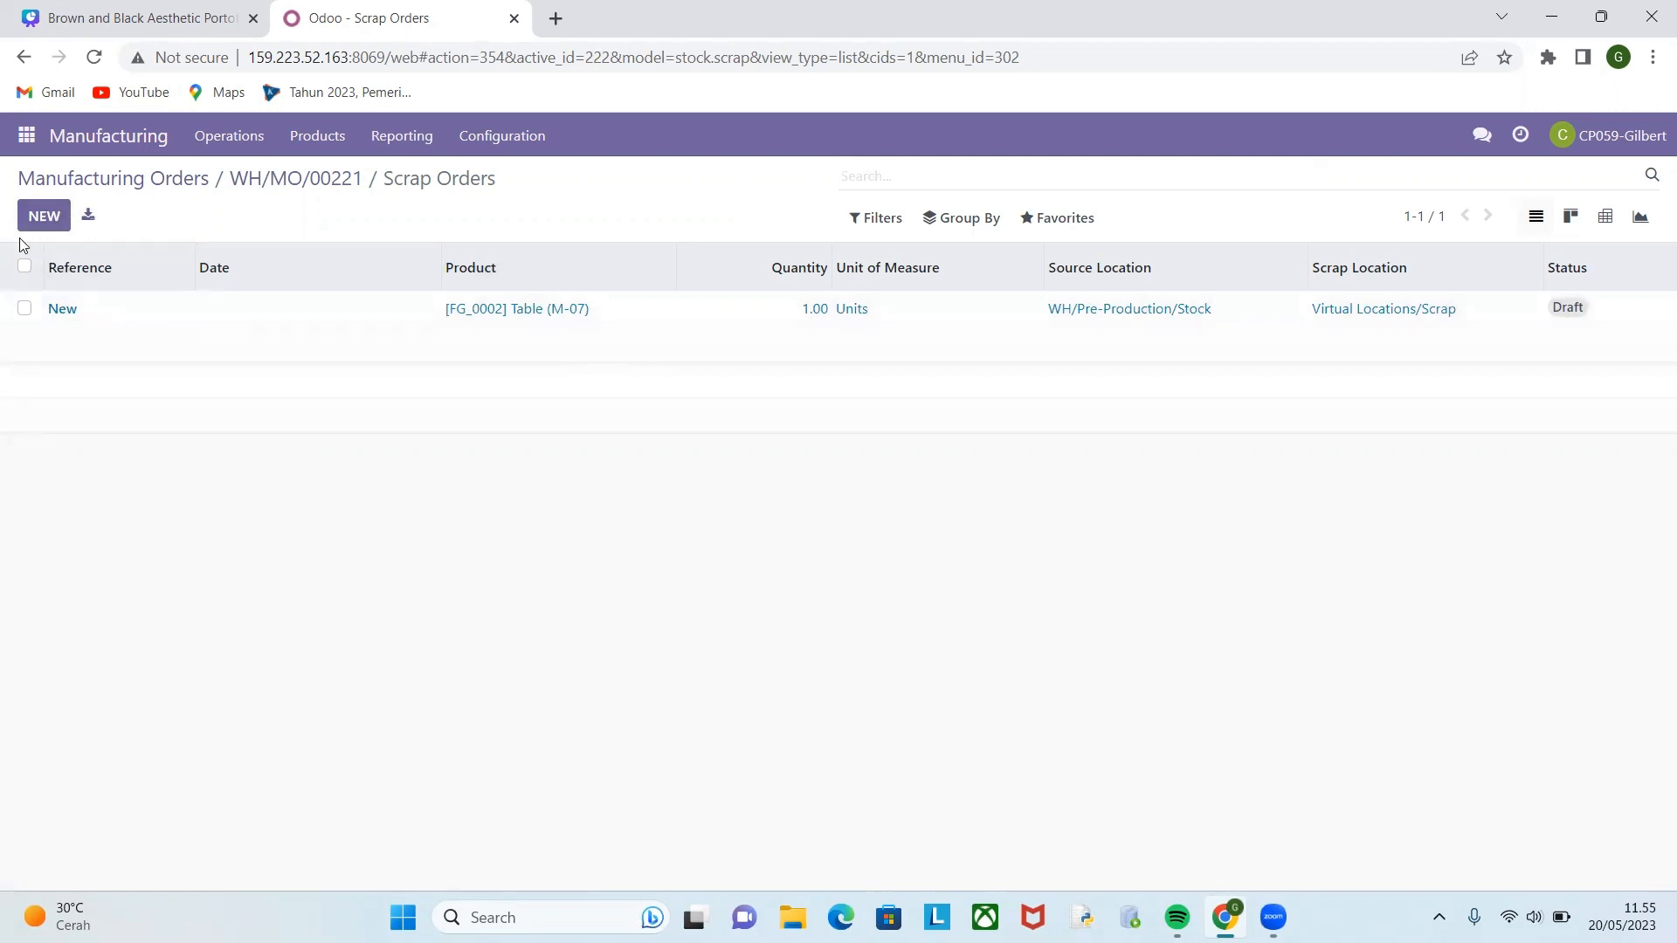
left_click(130, 185)
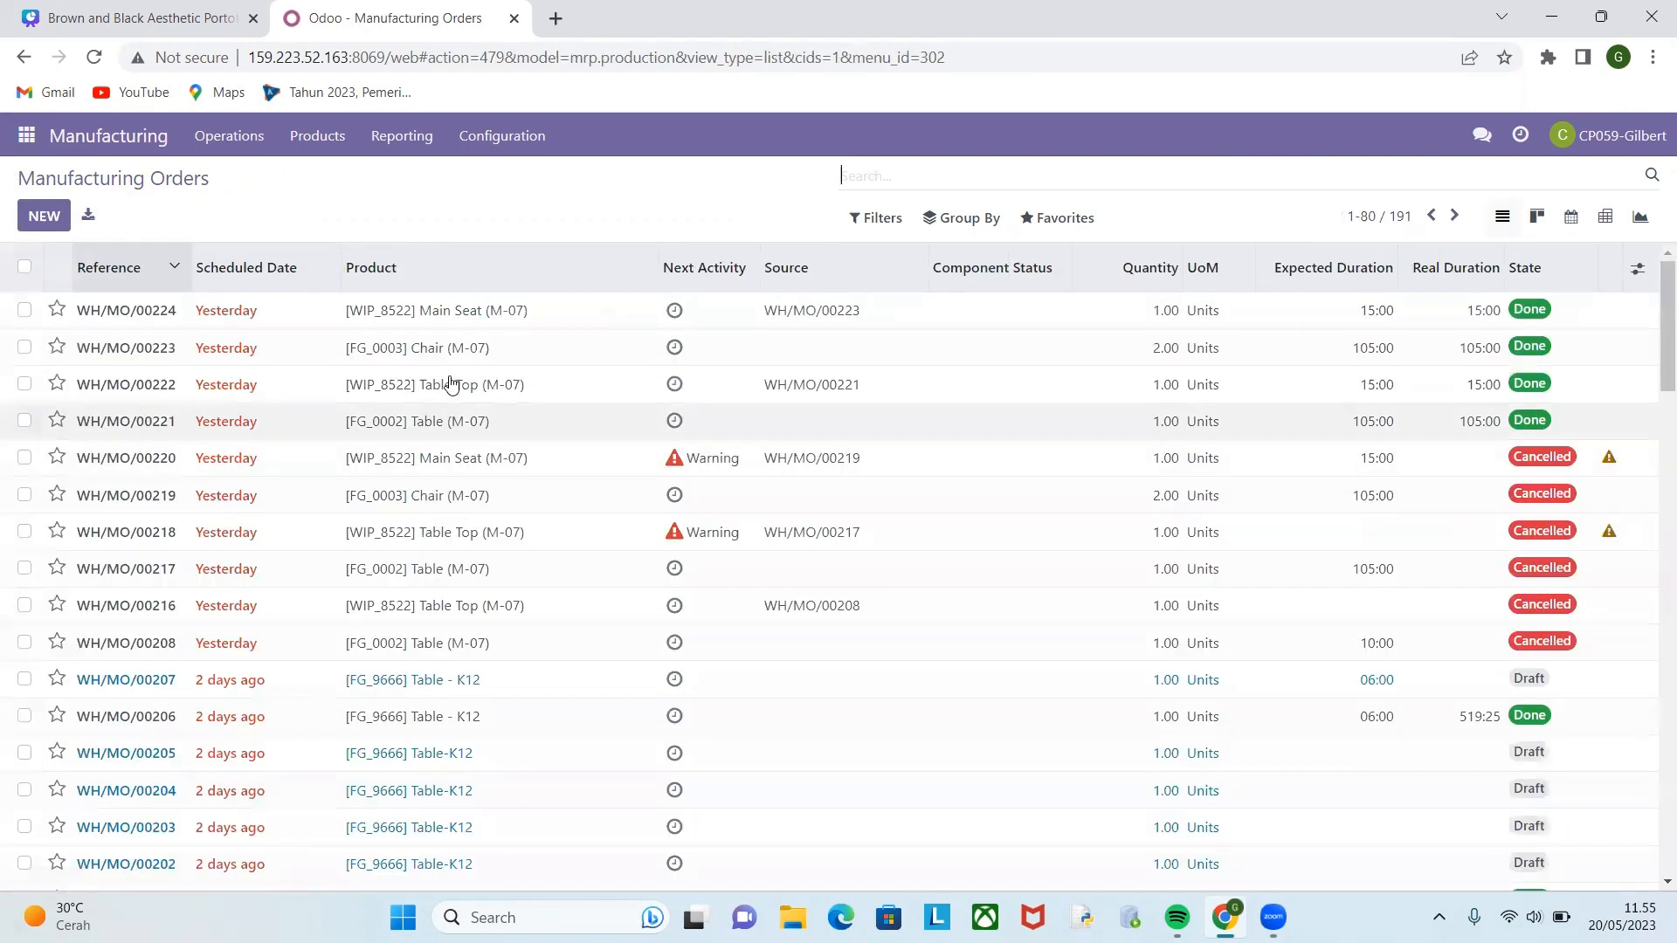
Scrap Table Top (M-07) from WH/MO/00222 with quantity 1, confirm it, view its scrap orders and return to the manufacturing orders.
left_click(140, 382)
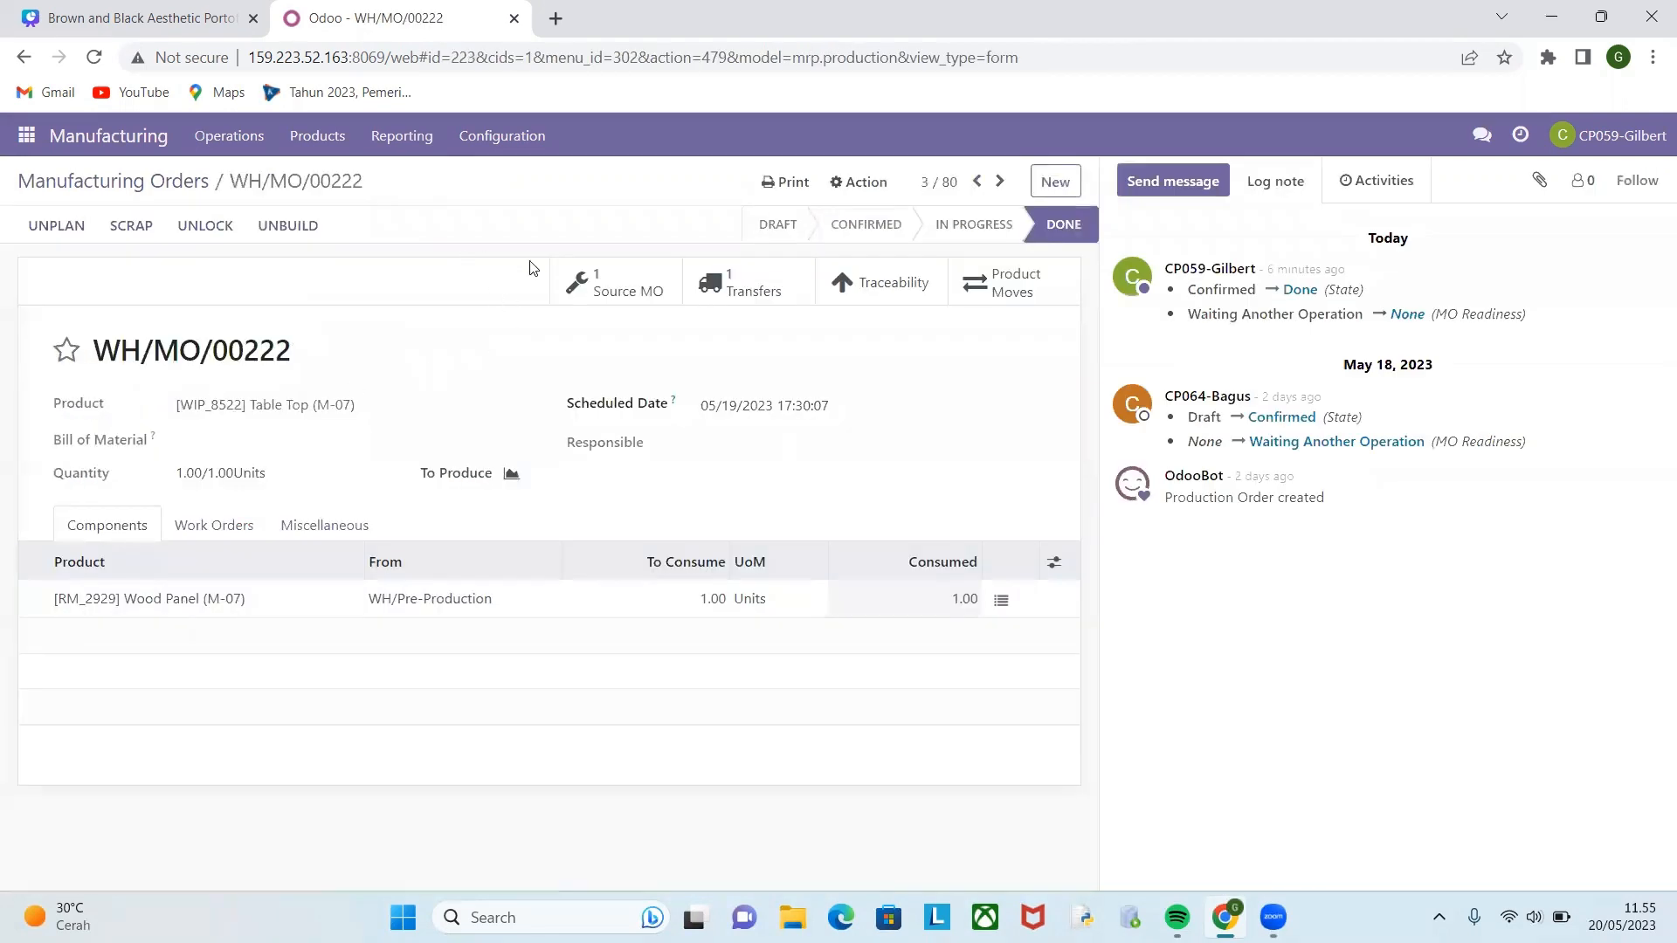
left_click(133, 227)
left_click(407, 276)
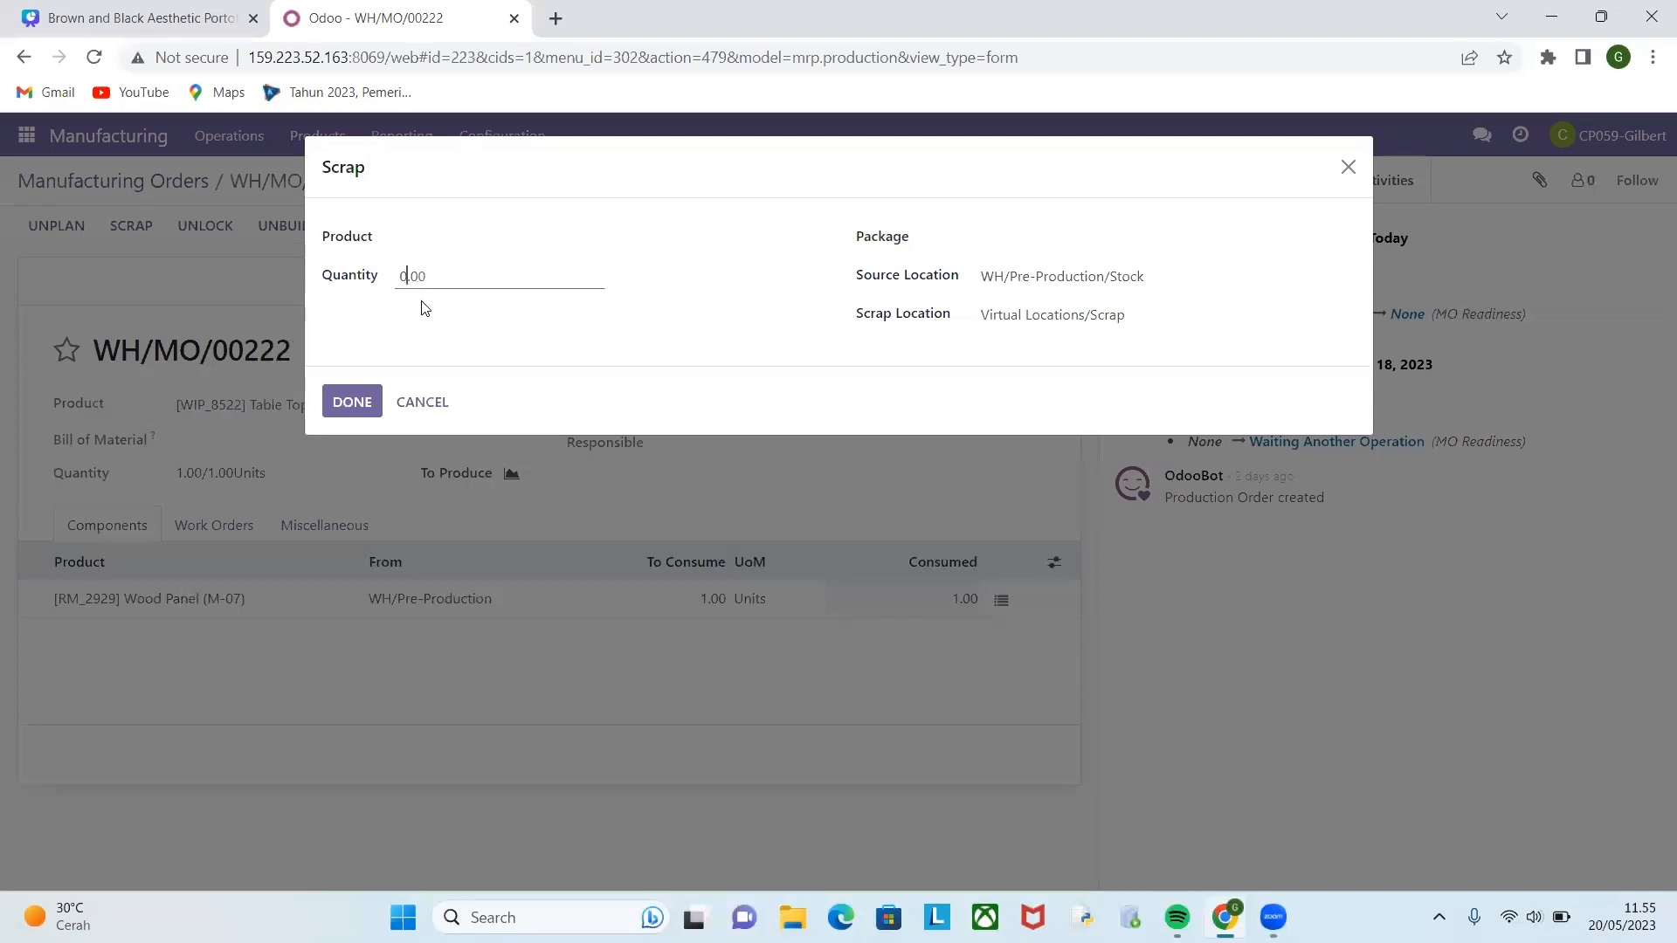
key("BackSpace")
type("1")
left_click(423, 236)
left_click(432, 272)
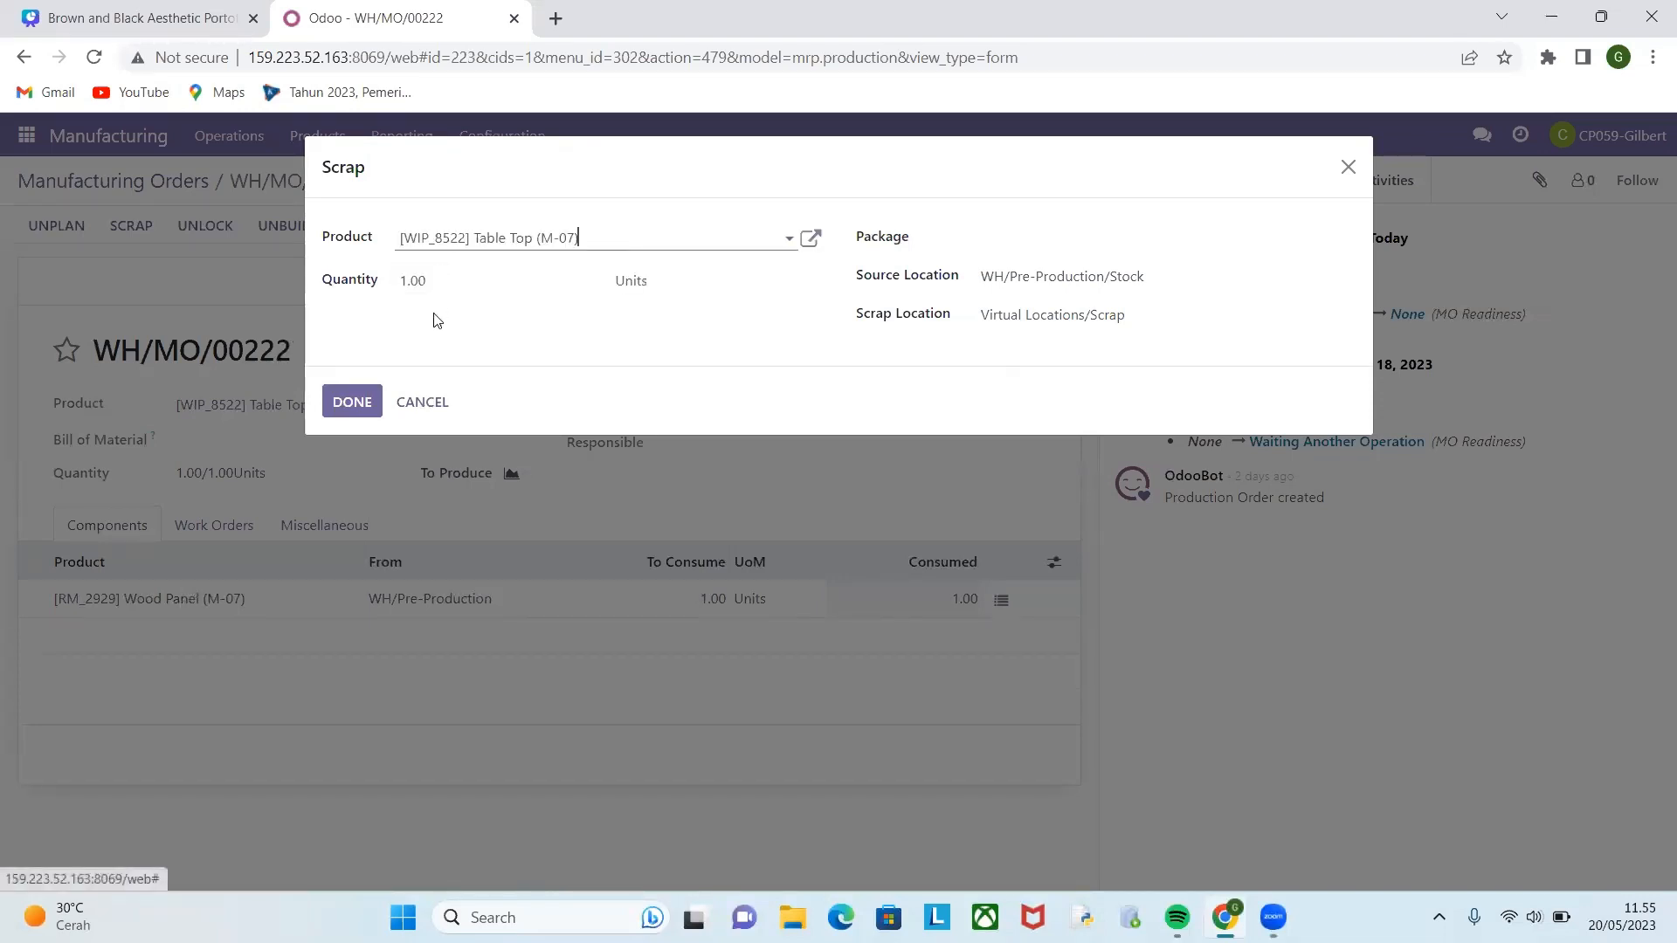
left_click(354, 402)
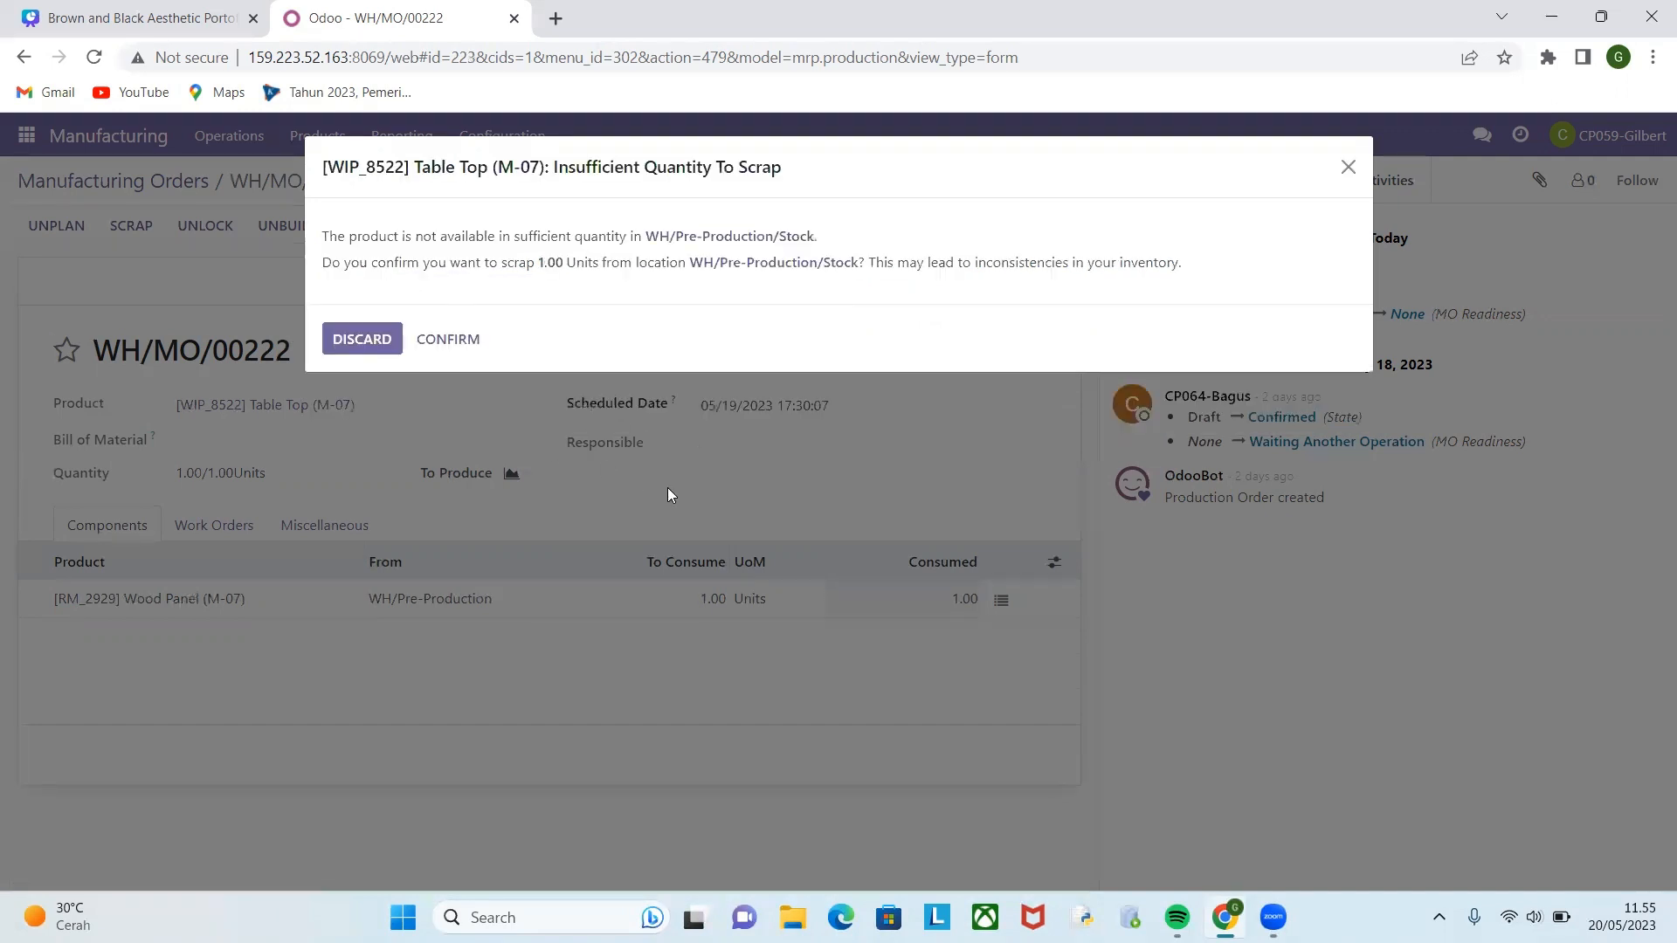
left_click(426, 340)
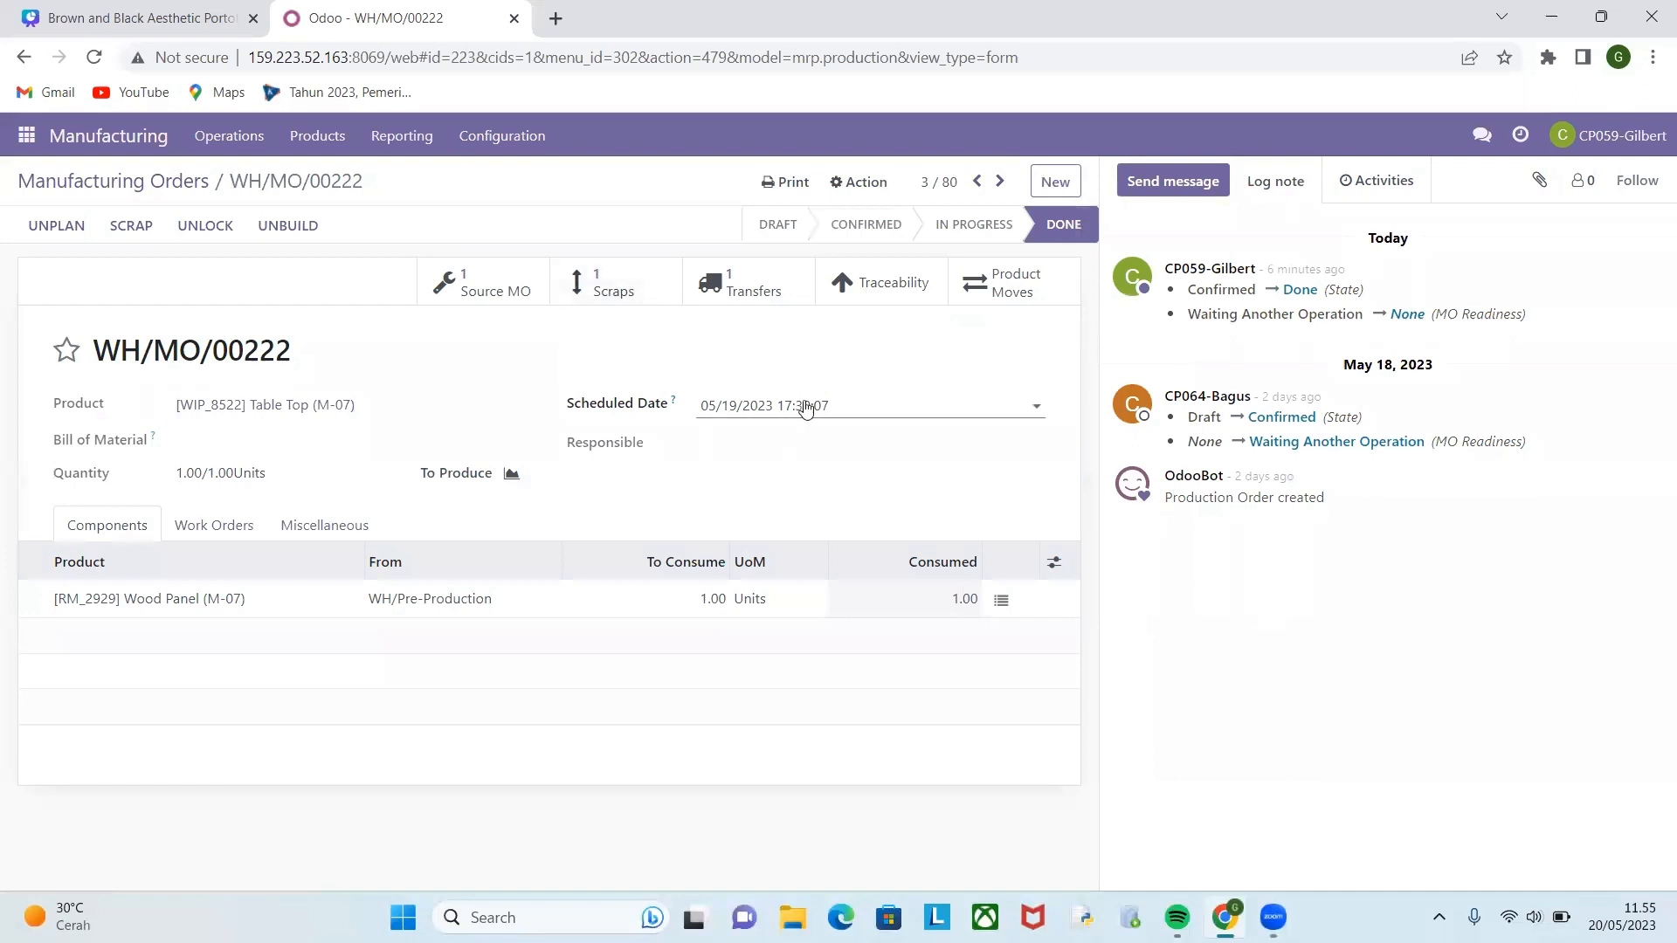
left_click(643, 288)
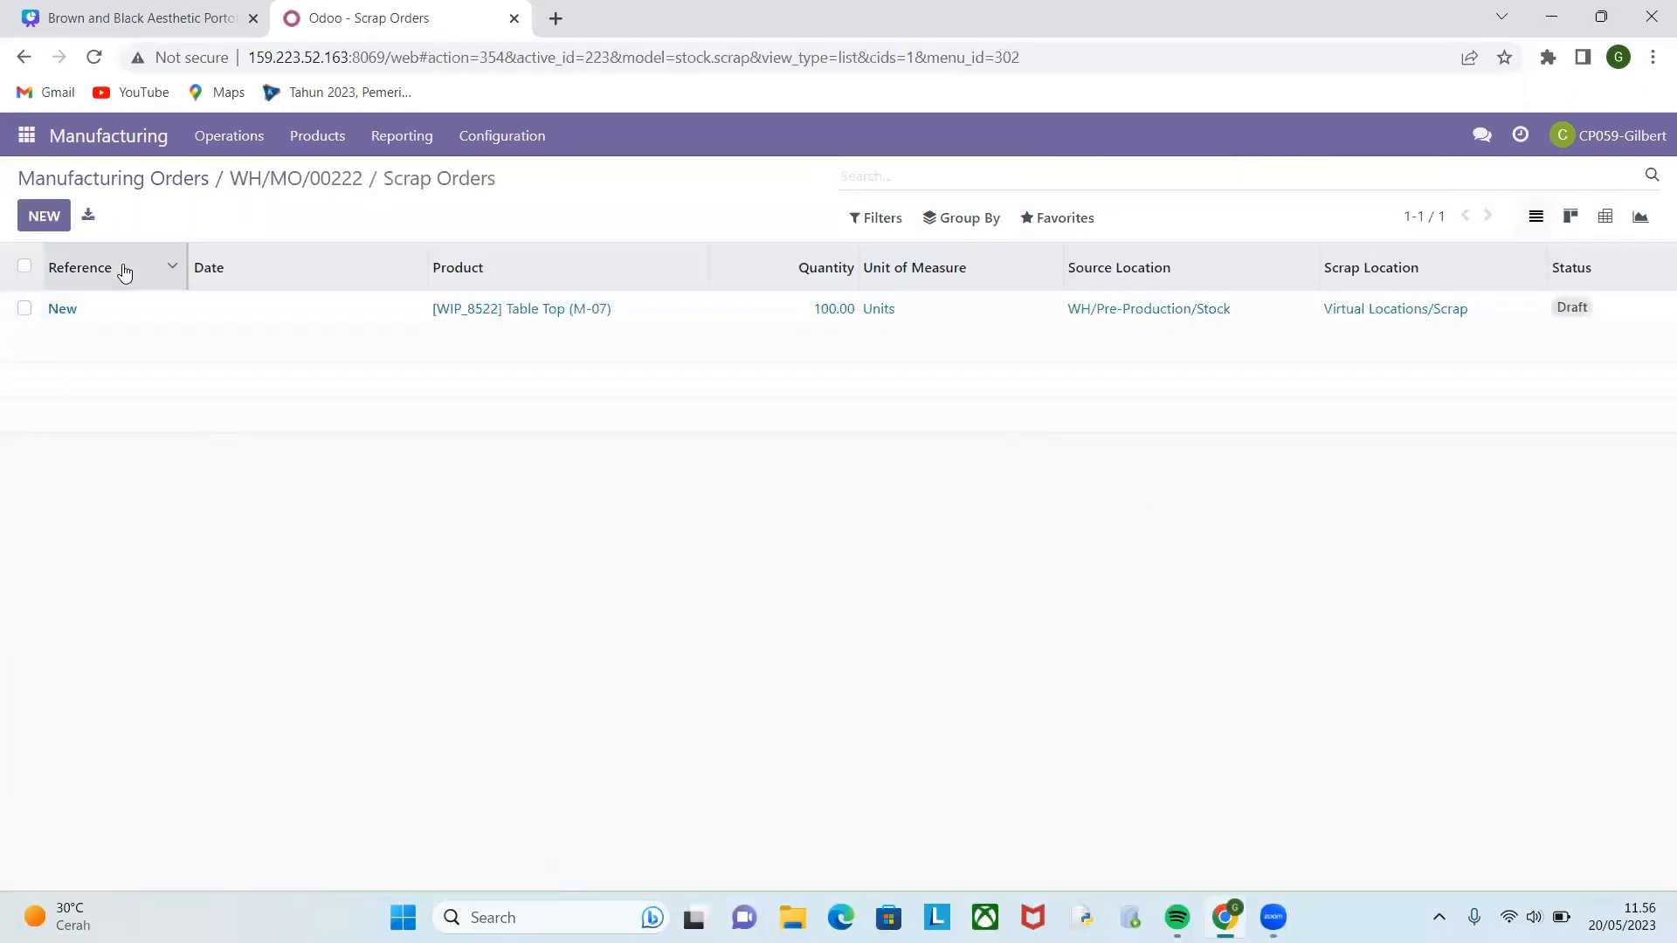
left_click(26, 149)
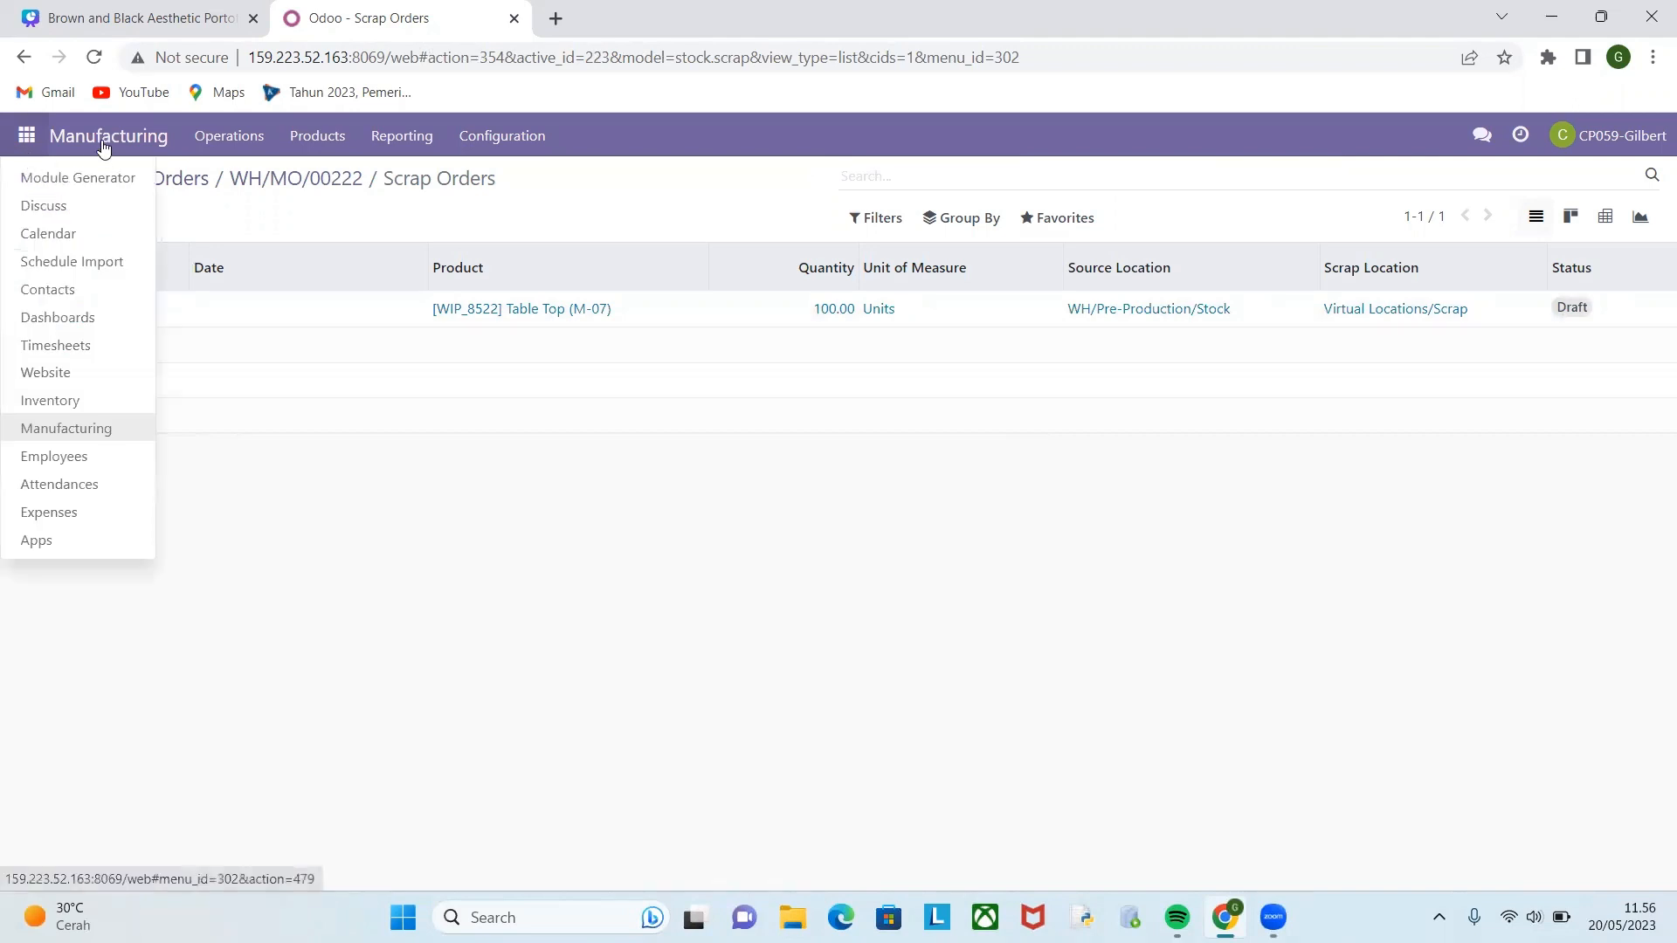
left_click(105, 142)
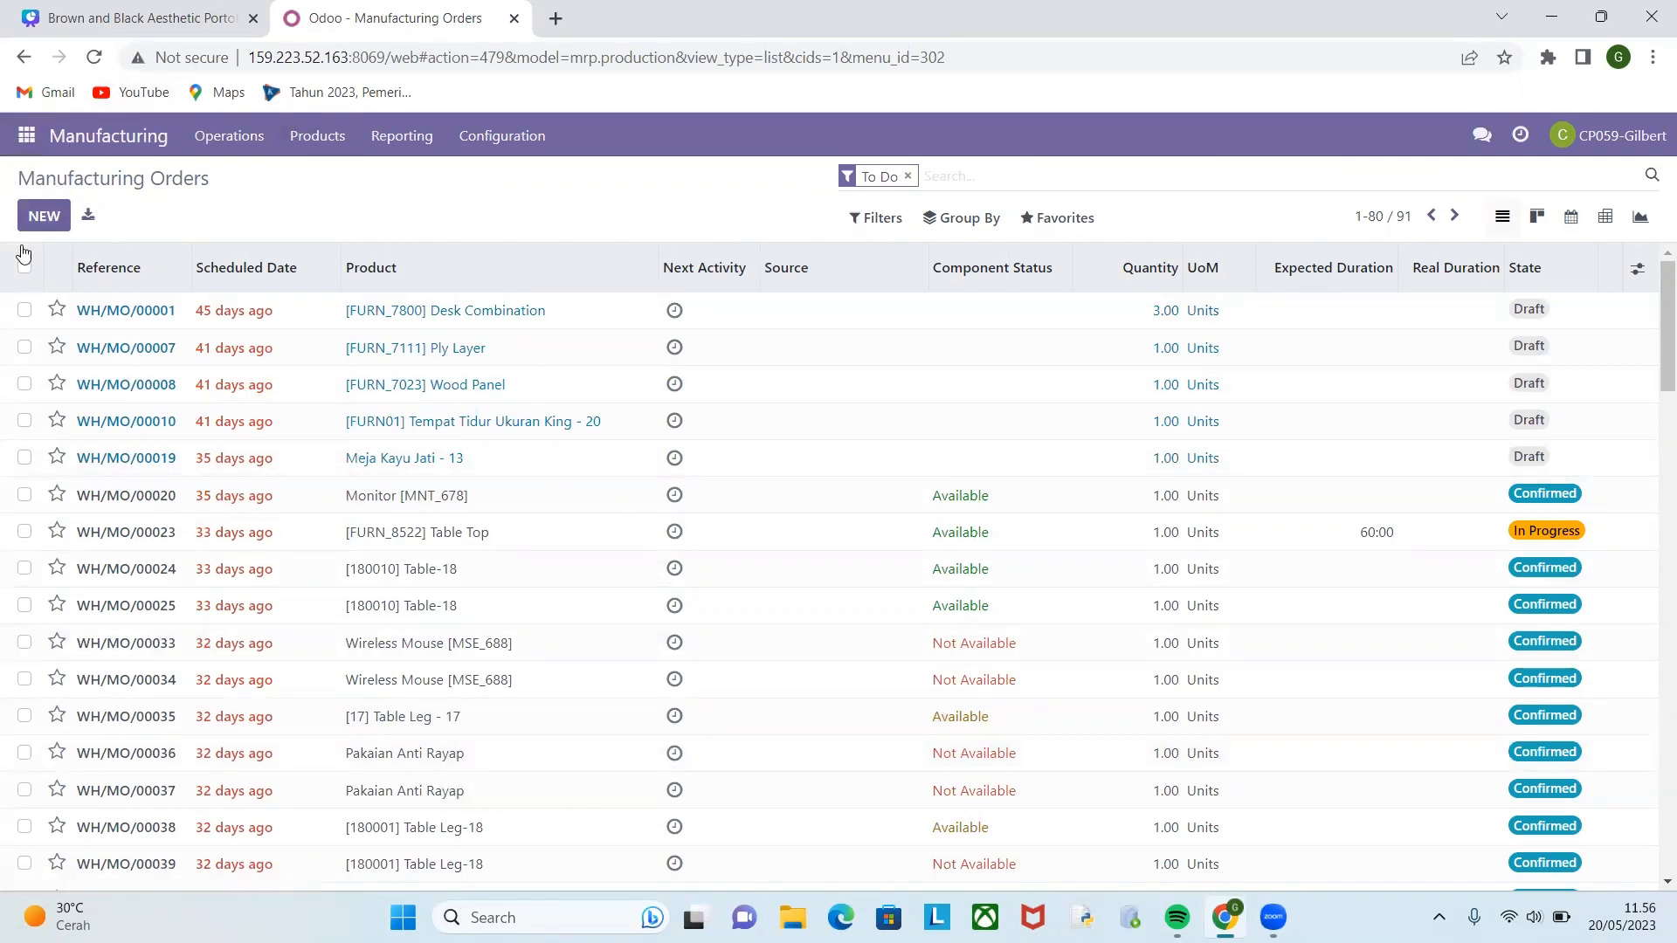
Open the manufacturing orders report and show Quantity To Produce as a bar chart.
left_click(407, 140)
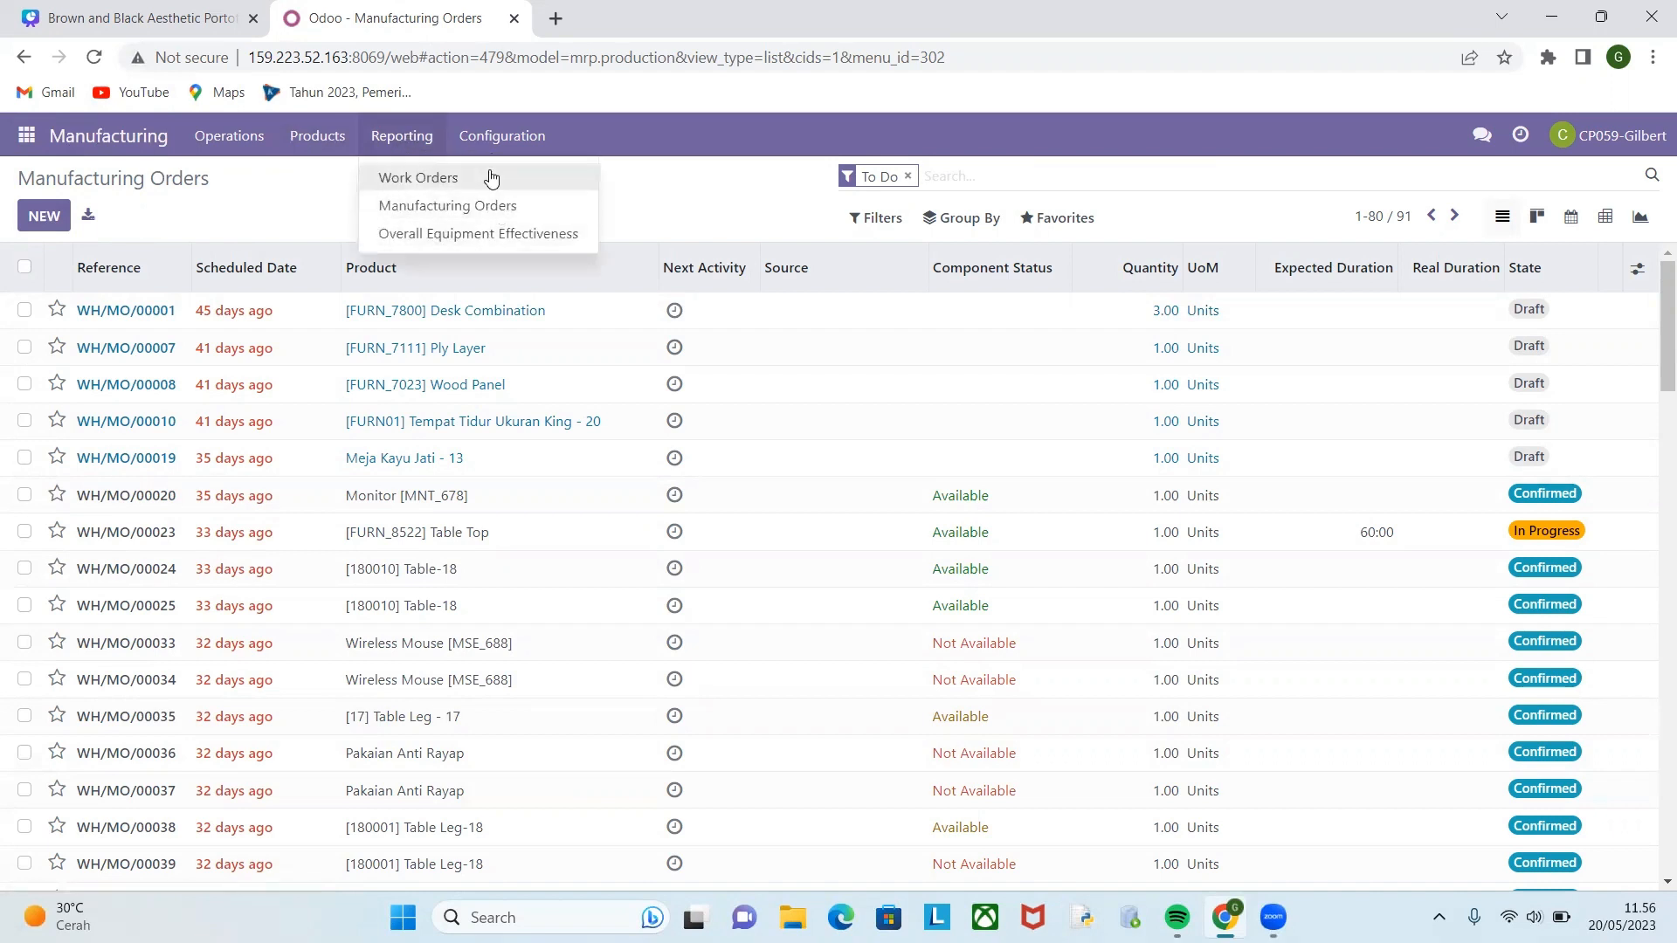
left_click(428, 213)
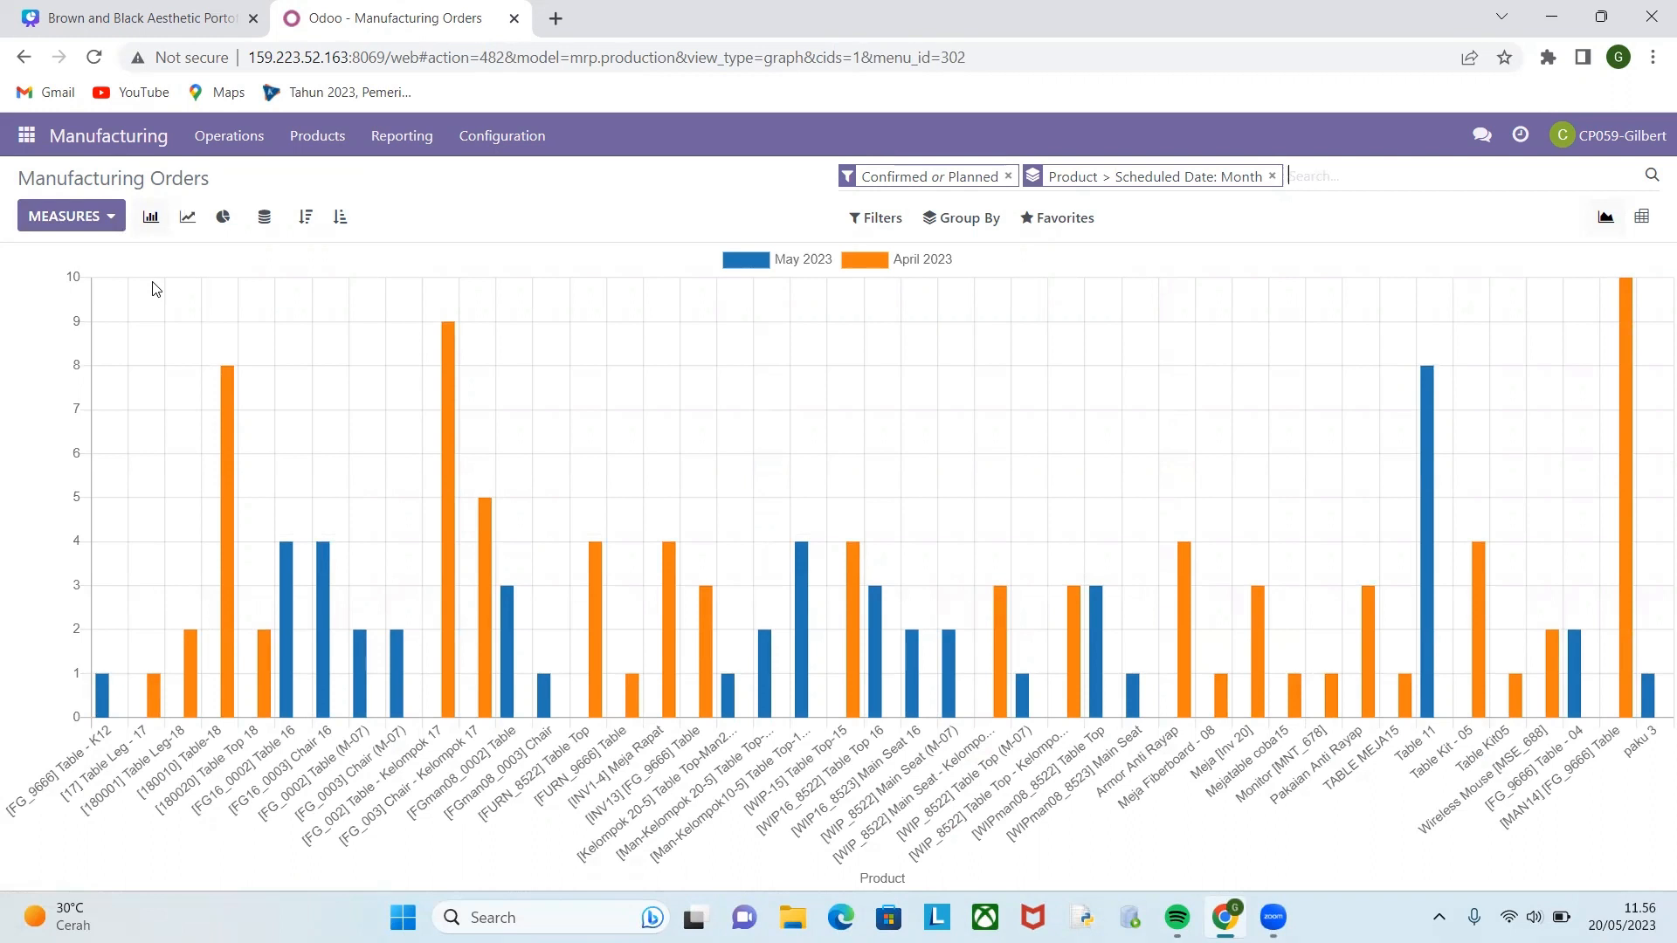
left_click(67, 220)
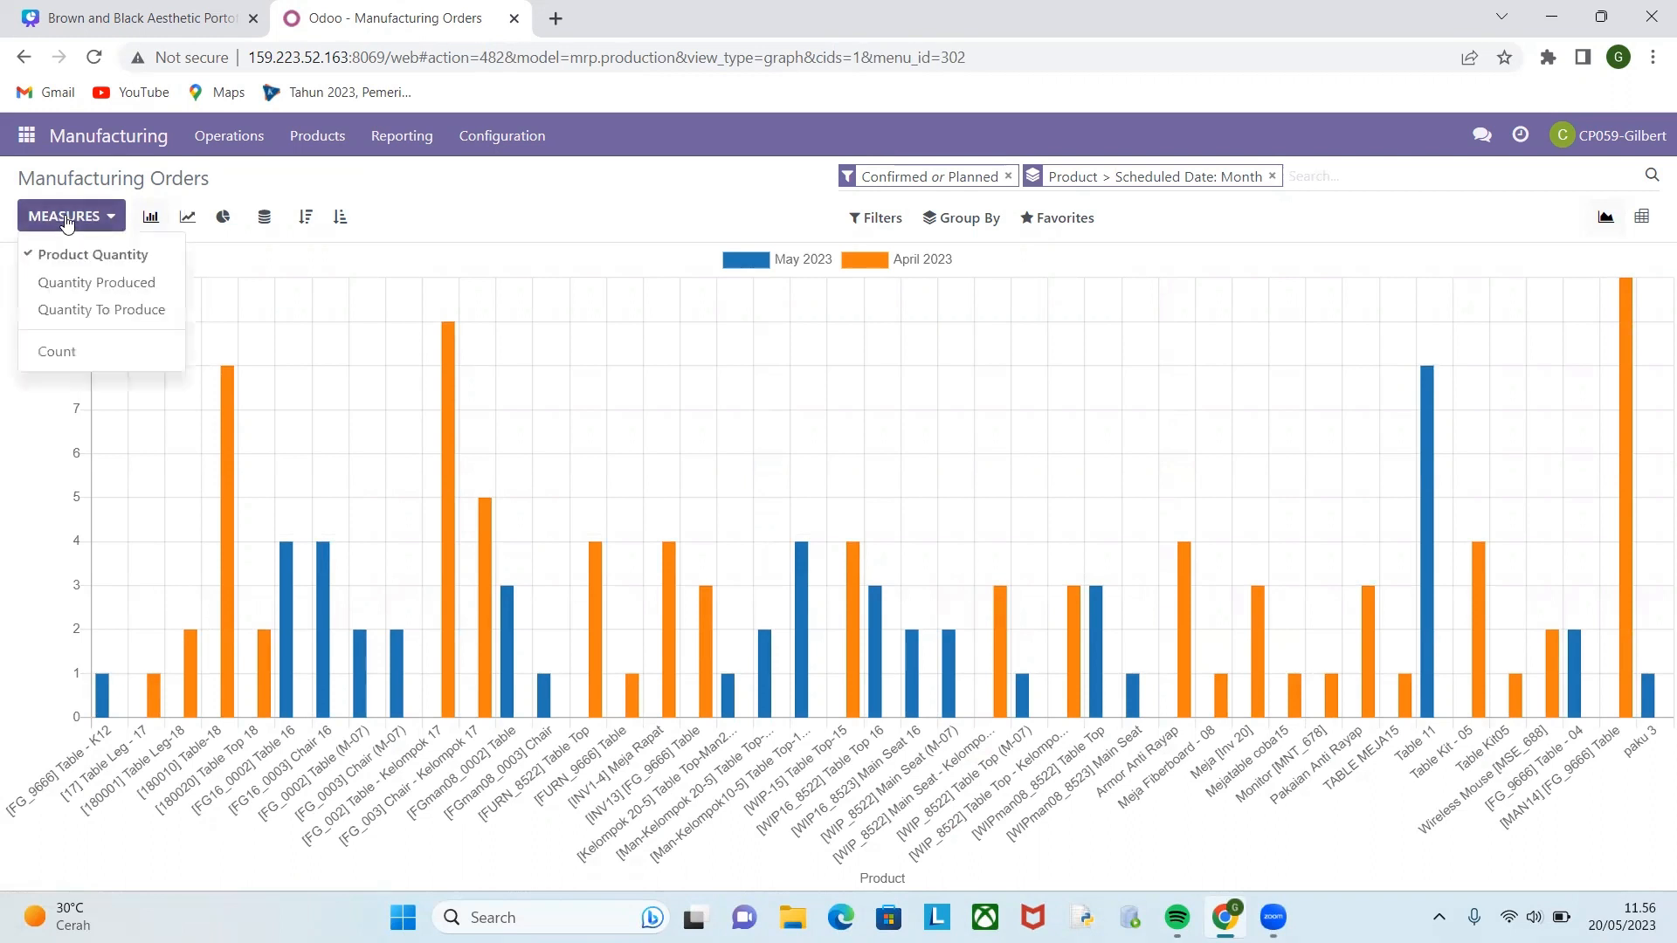
left_click(77, 319)
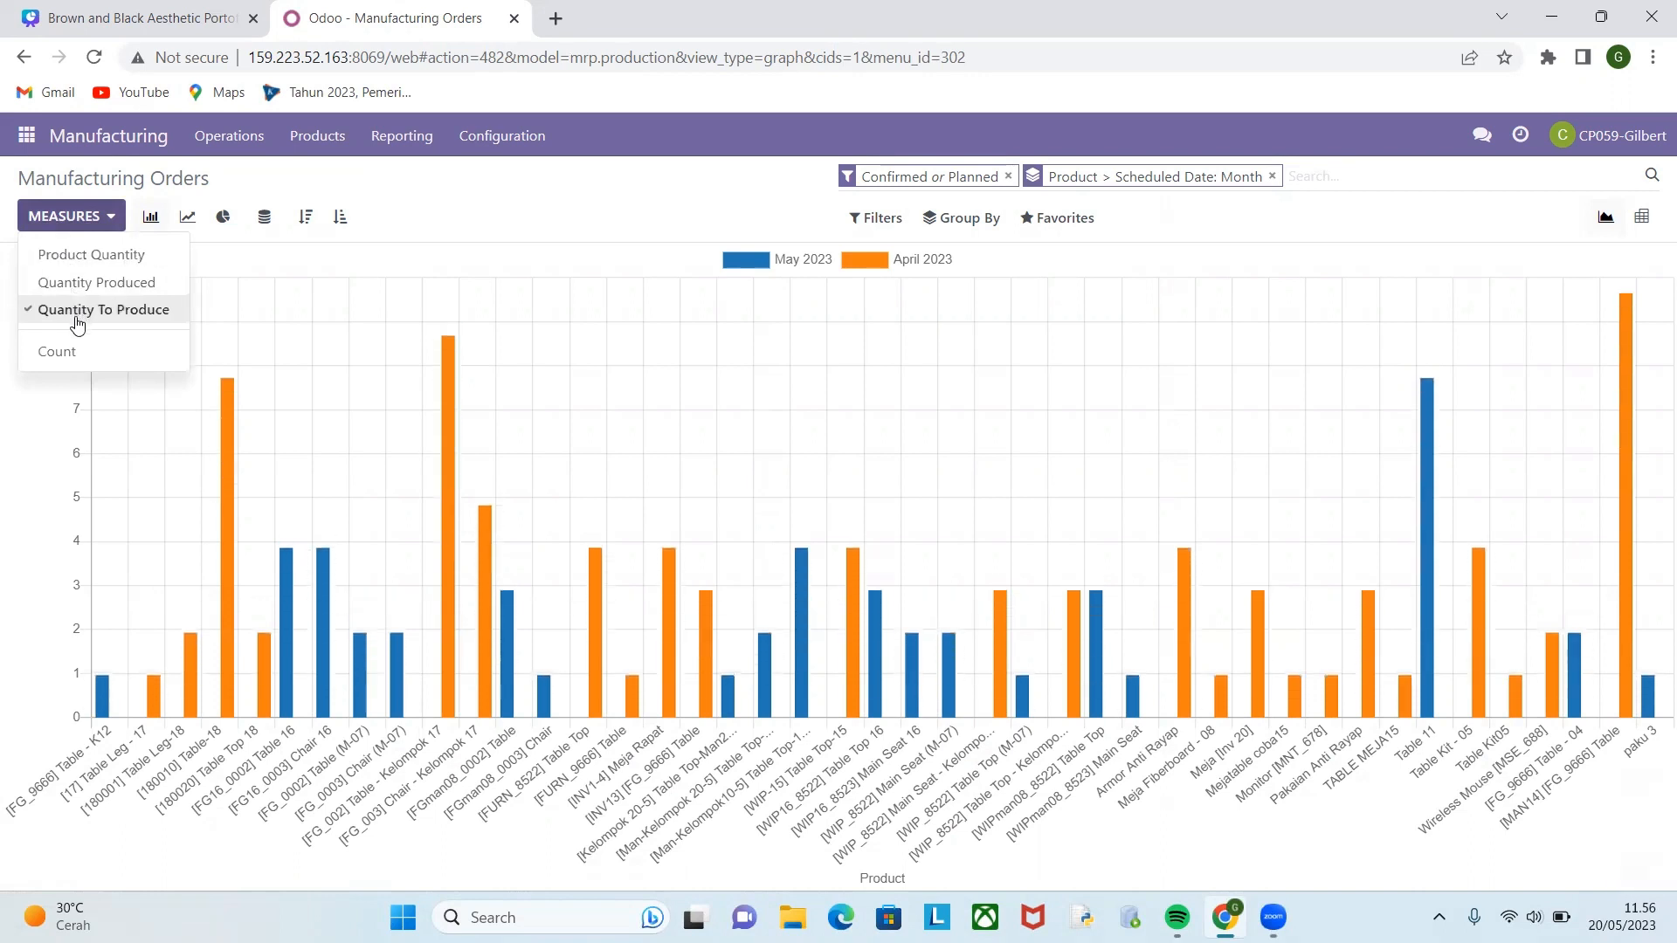
left_click(414, 201)
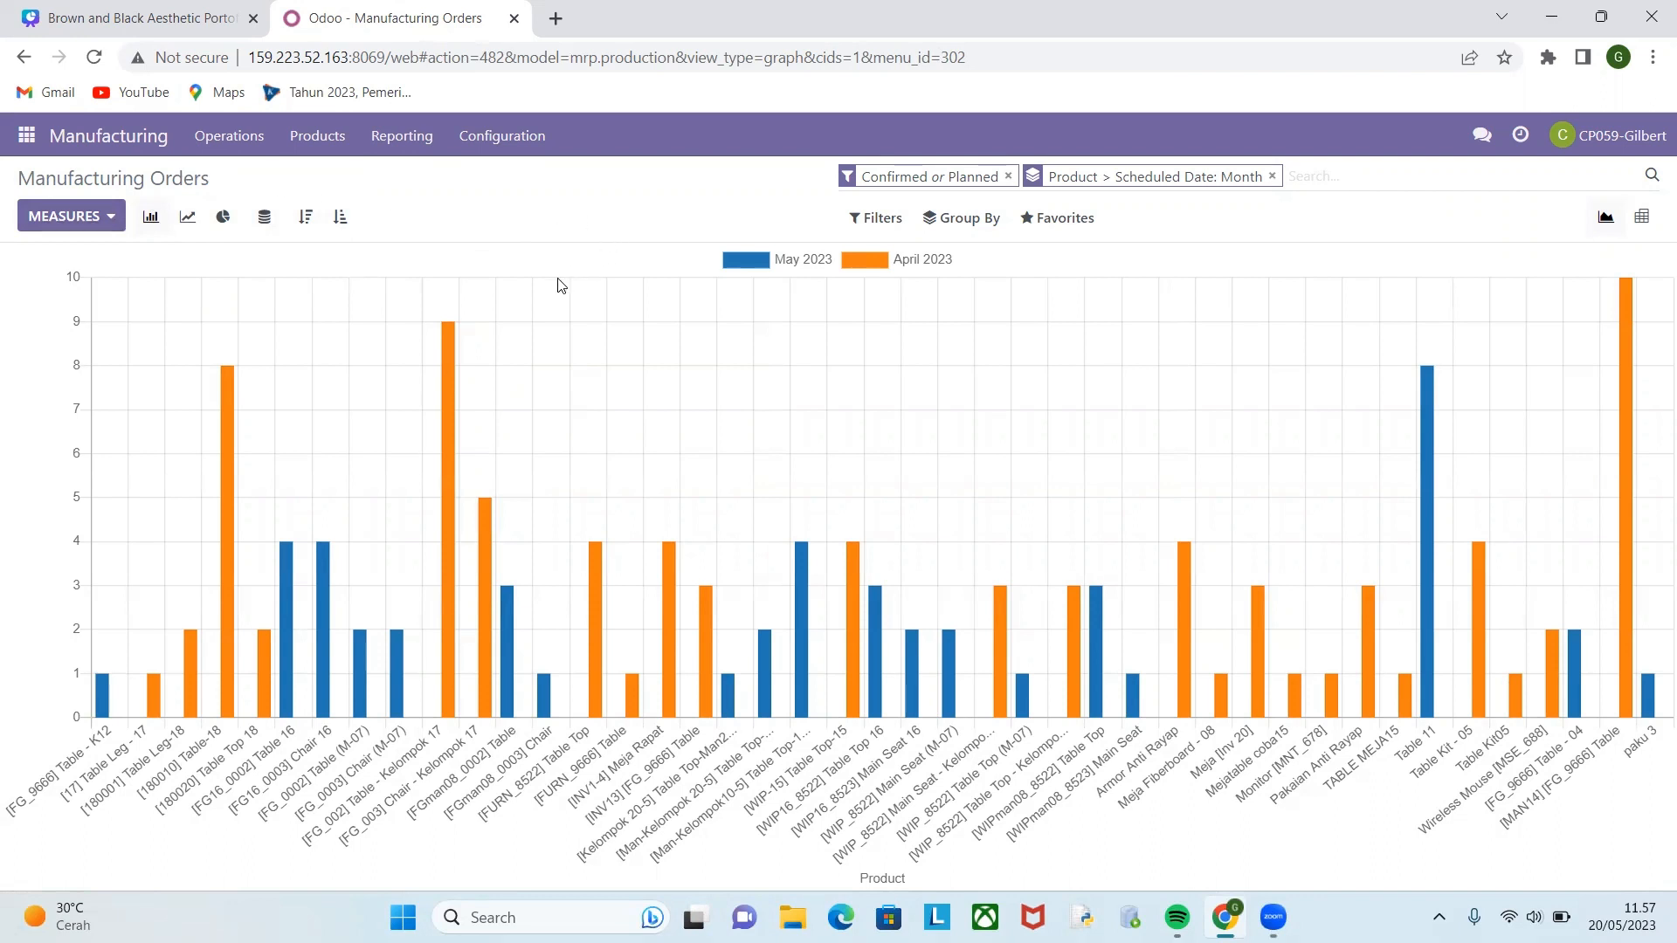
left_click(149, 222)
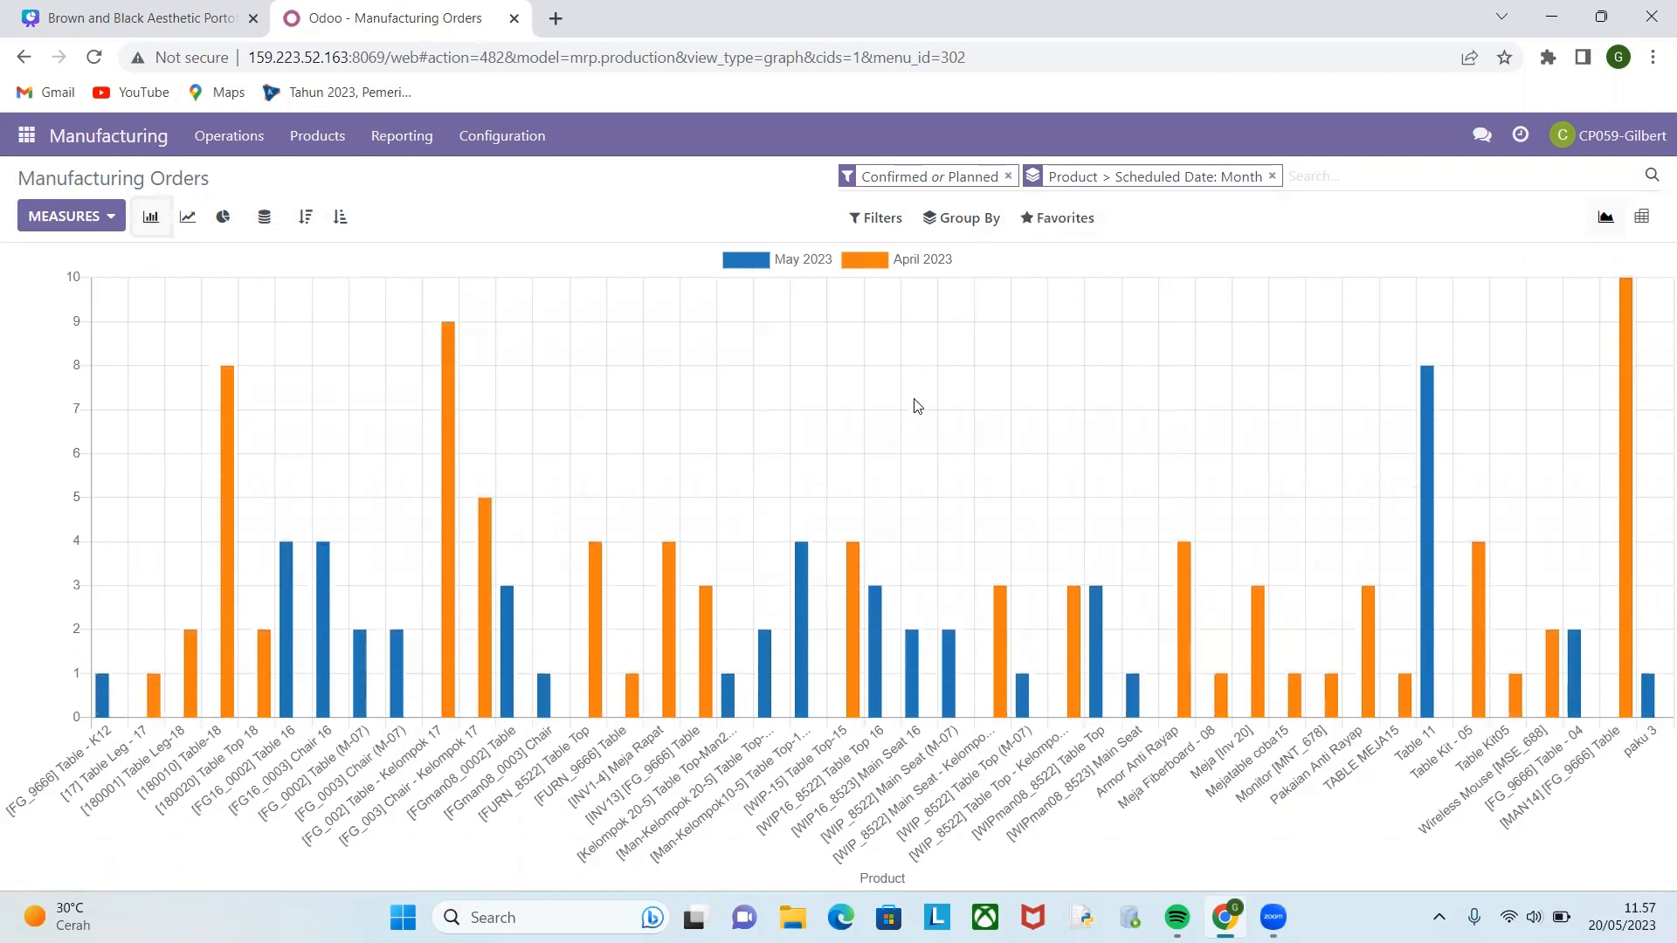
View the manufacturing orders behind the May 2023 bars for Table (M-07) and Chair (M-07), returning to the chart after each.
left_click(359, 700)
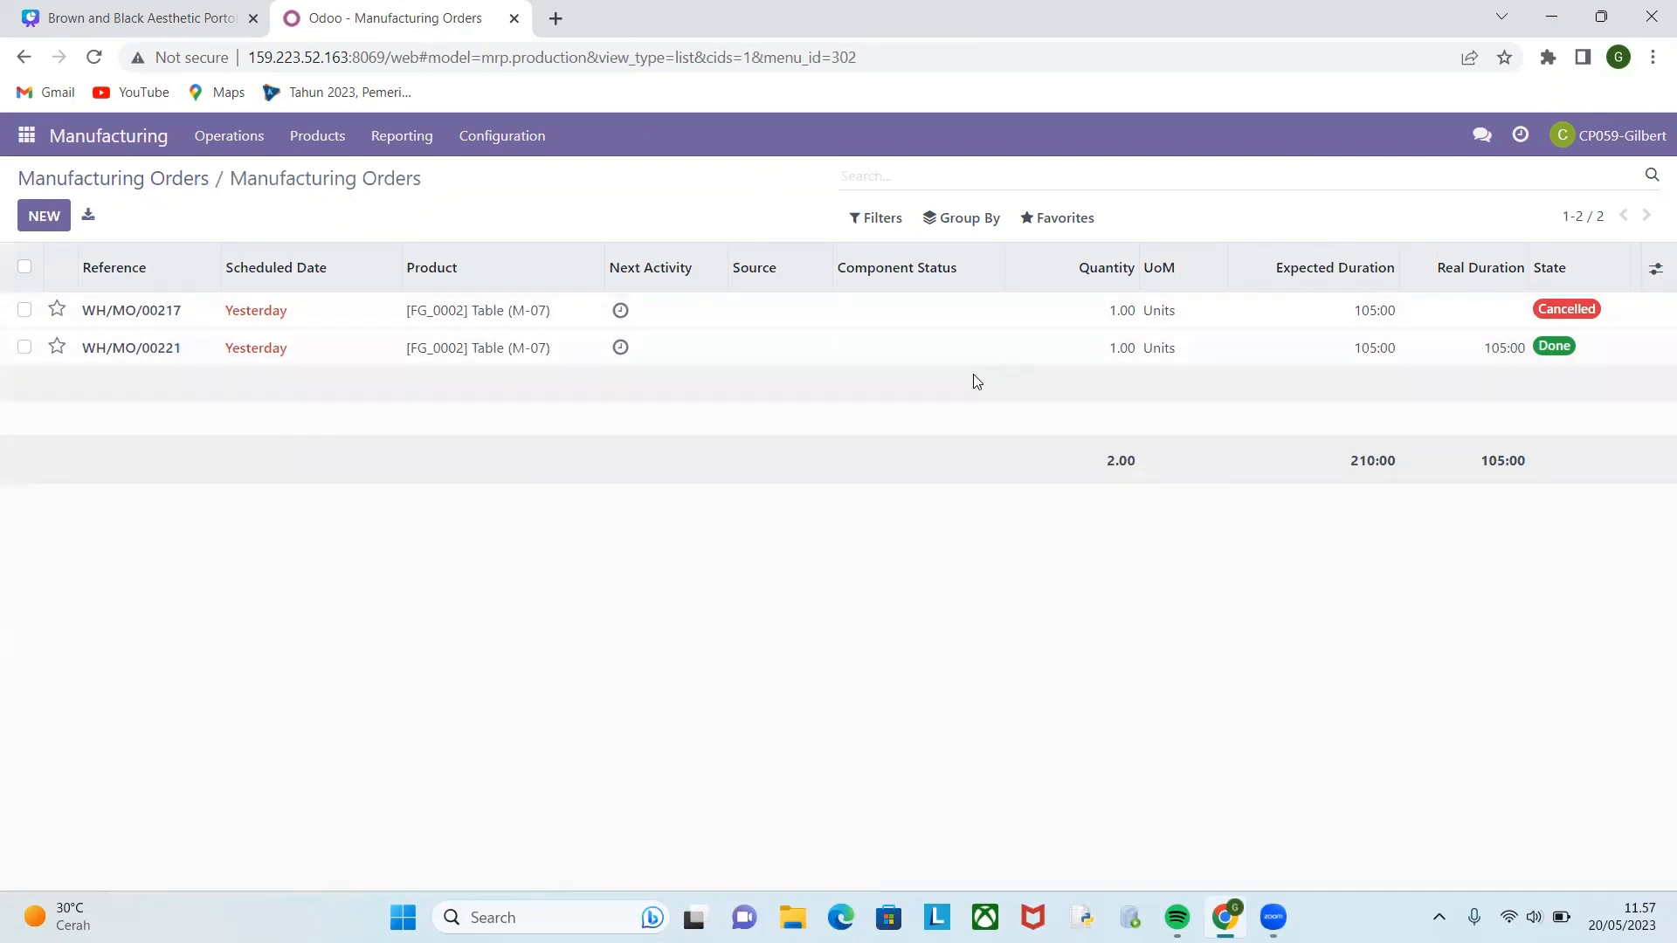
key("alt+Left")
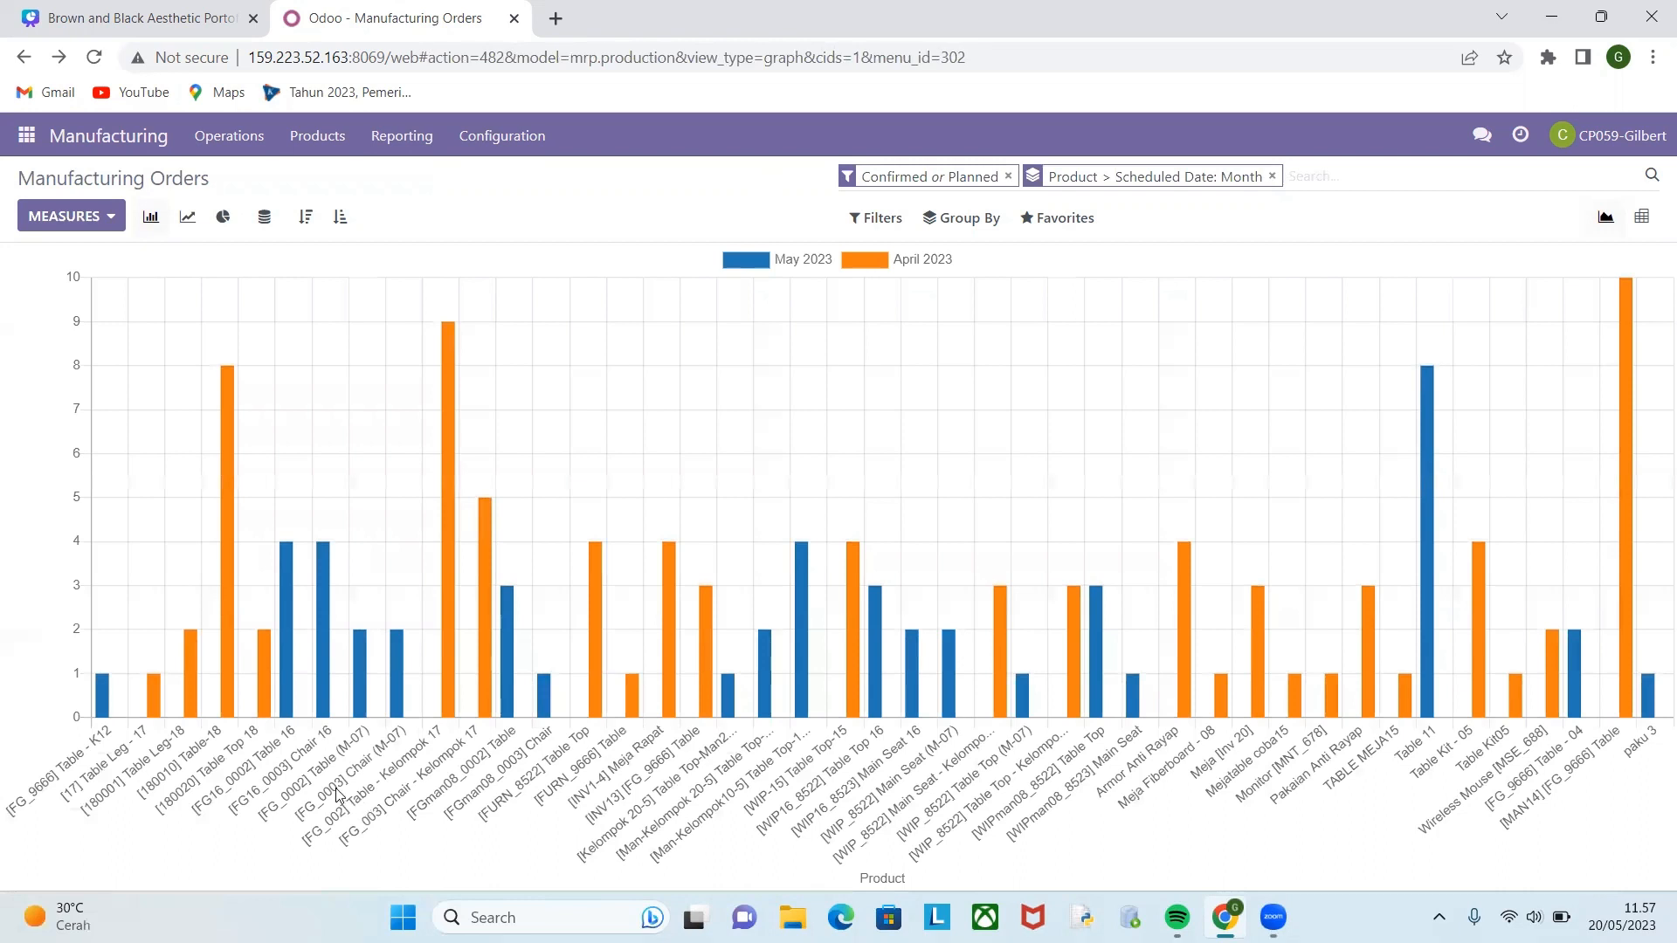
left_click(396, 690)
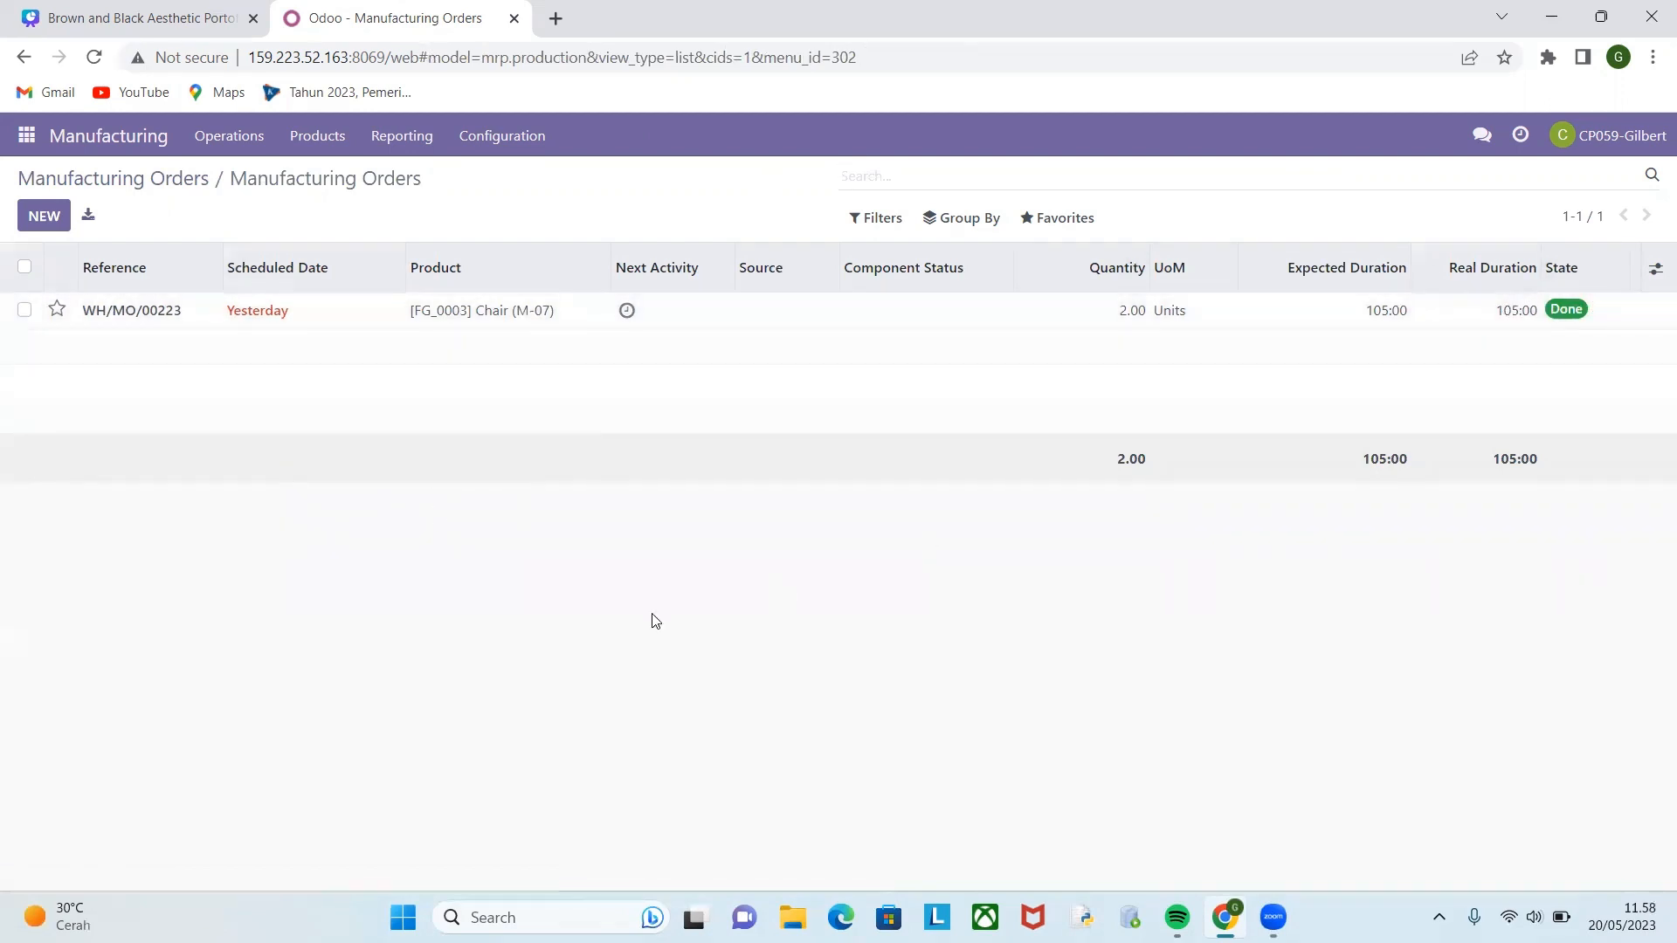
key("alt+Left")
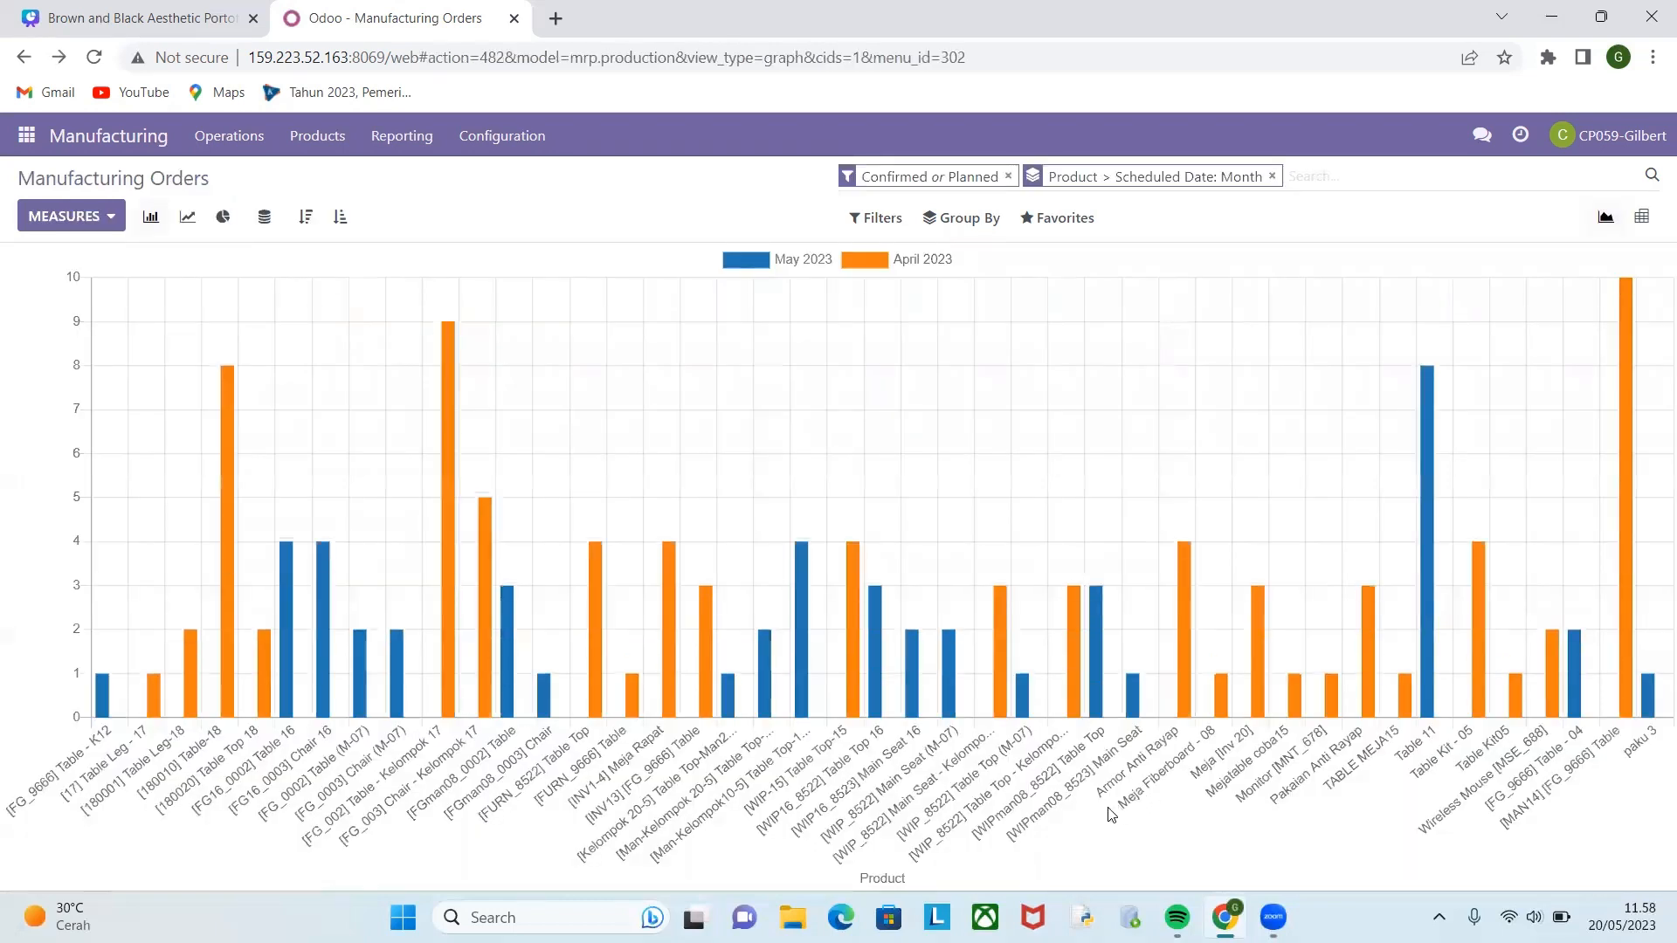